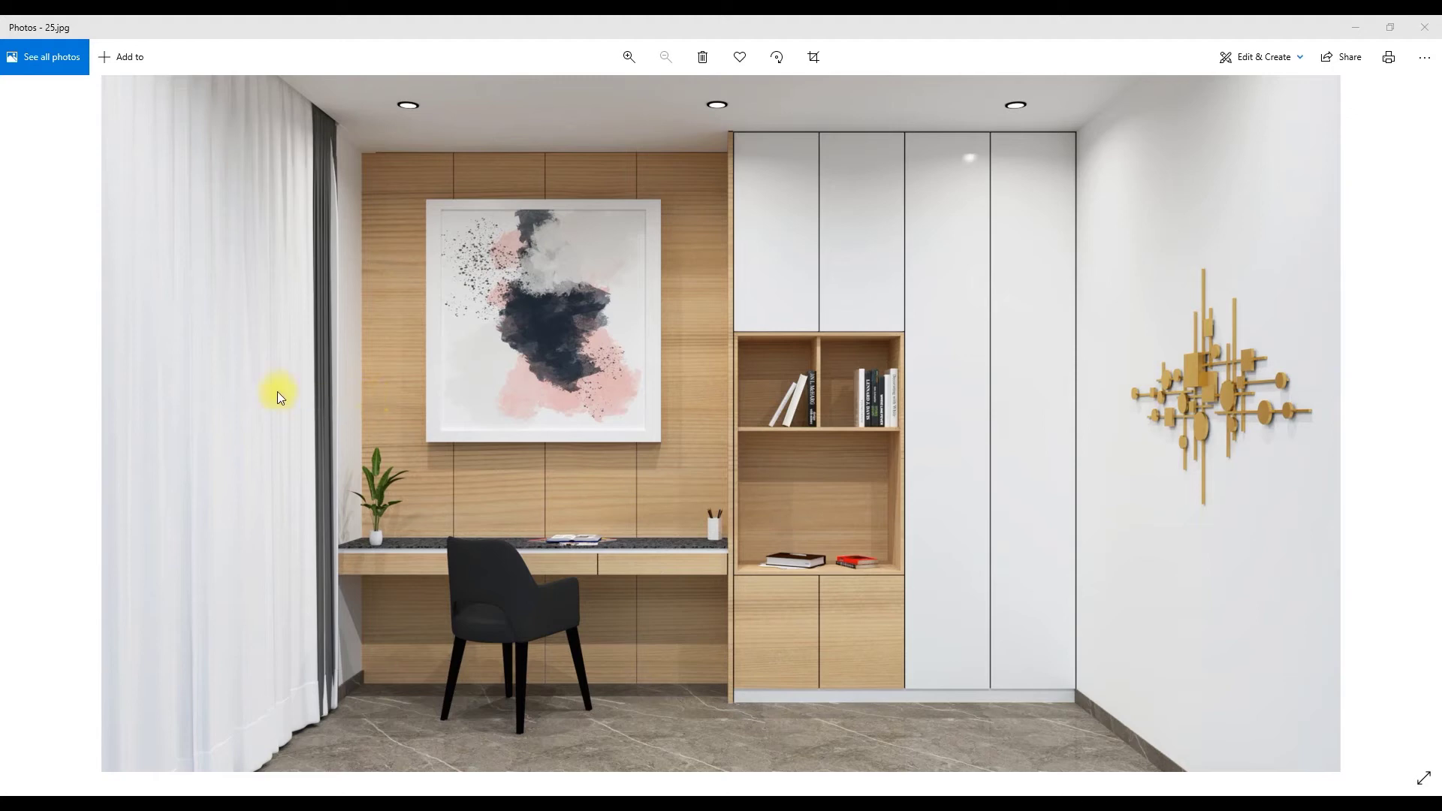
Step: Reposition the view, checking Front view before settling on Top view
scroll(282, 386, up, 3)
drag(324, 363, 317, 583)
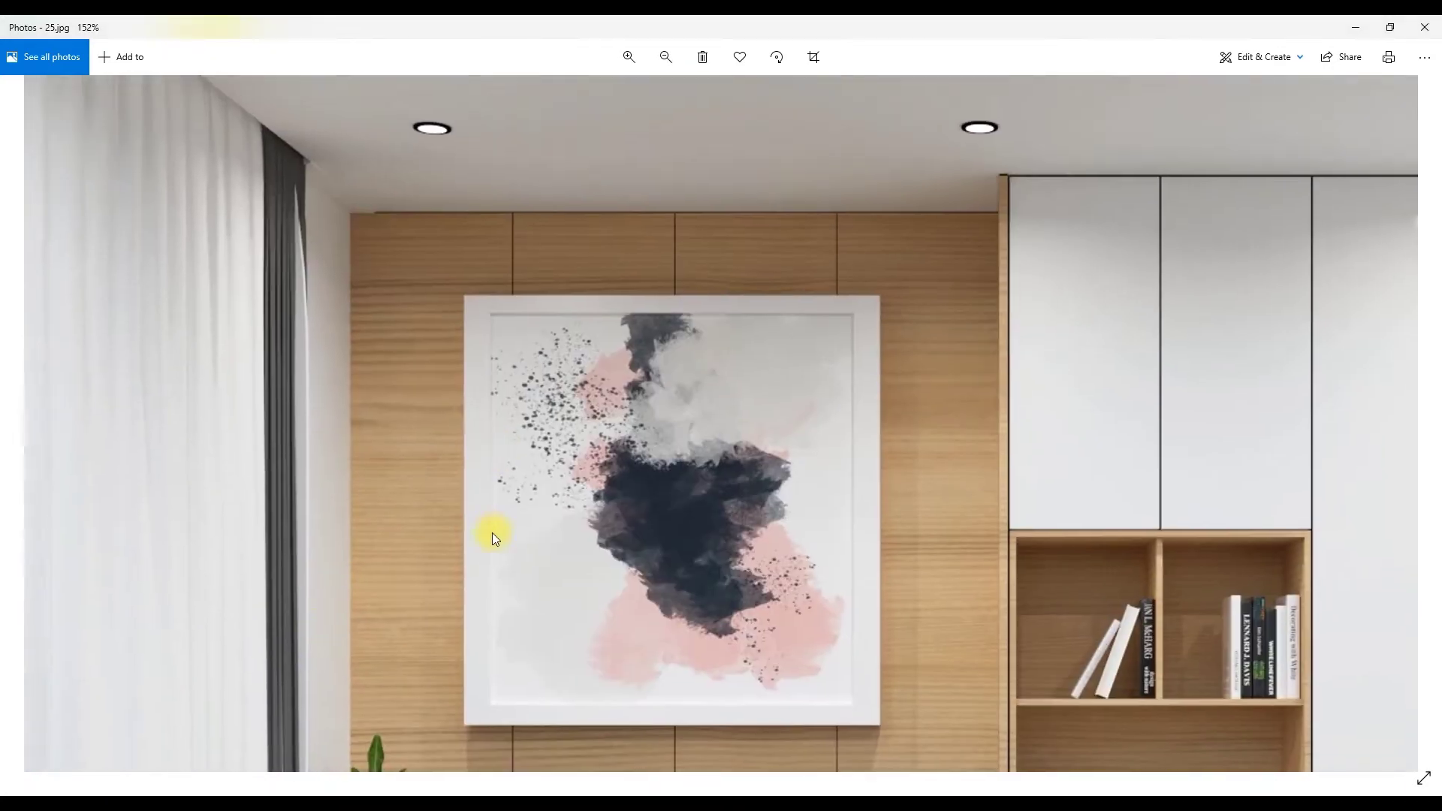
scroll(507, 488, right, 2)
scroll(613, 441, right, 5)
scroll(646, 466, right, 2)
scroll(562, 449, down, 3)
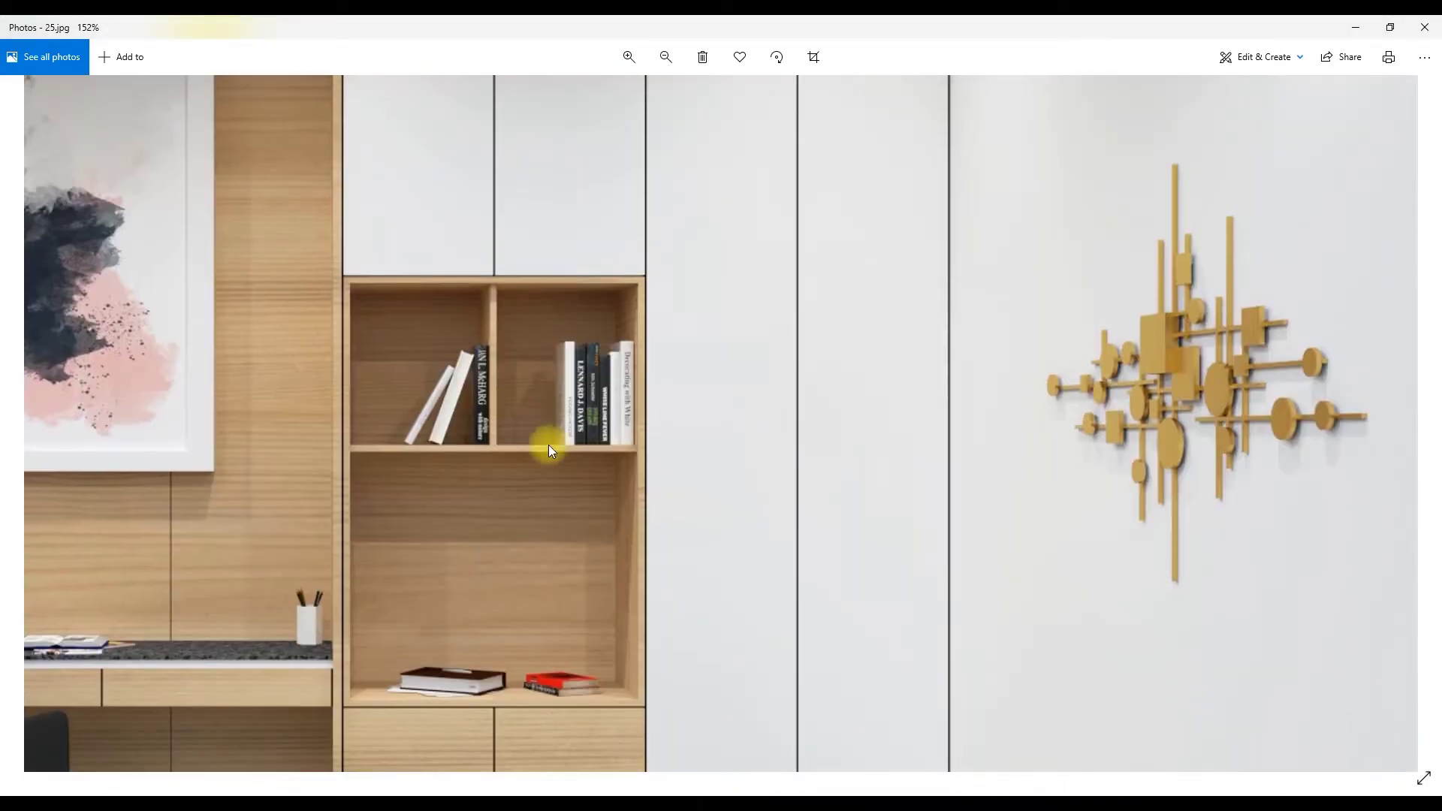
scroll(536, 410, down, 3)
scroll(769, 270, left, 5)
ctrl+scroll(576, 308, down, 2)
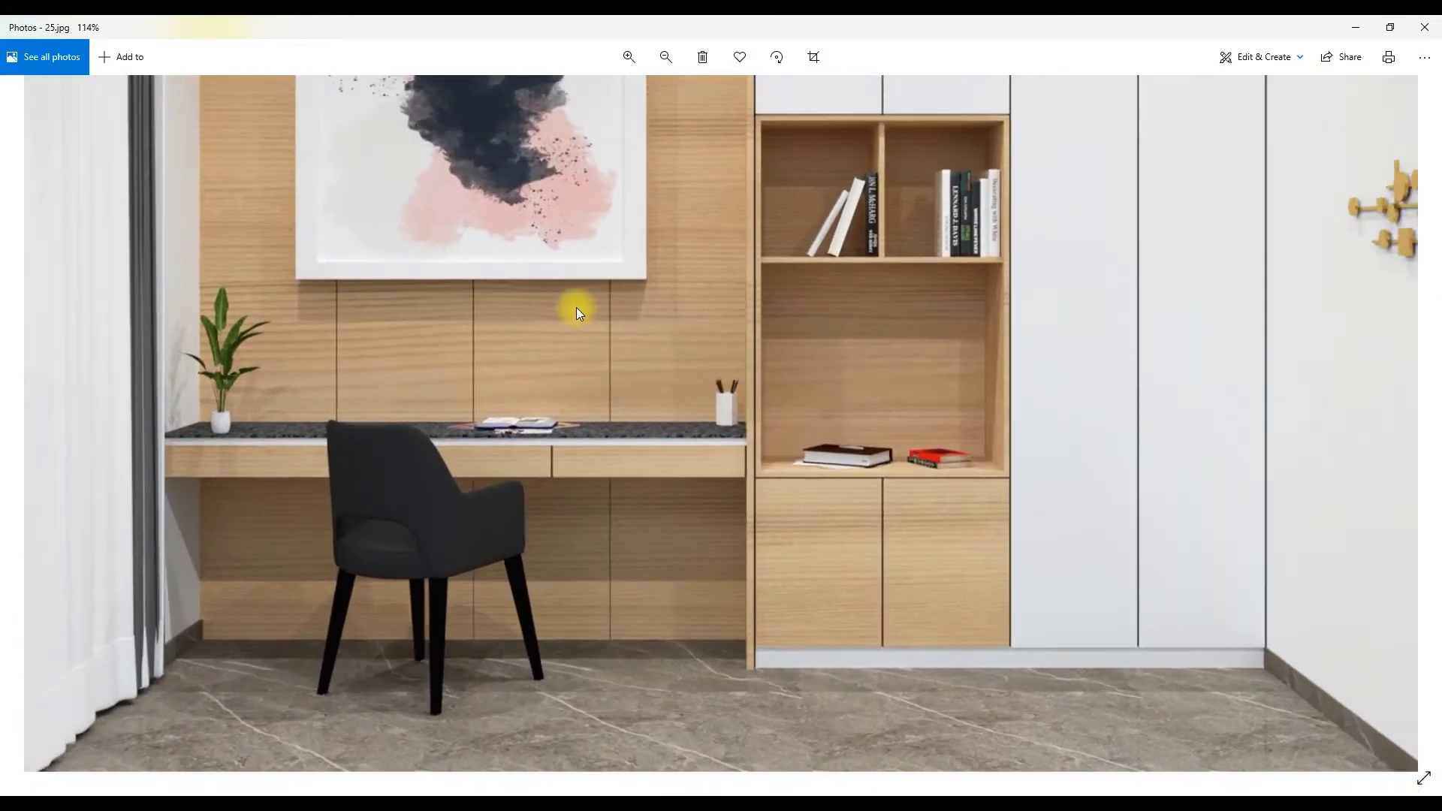
ctrl+scroll(575, 309, down, 1)
ctrl+scroll(585, 320, down, 1)
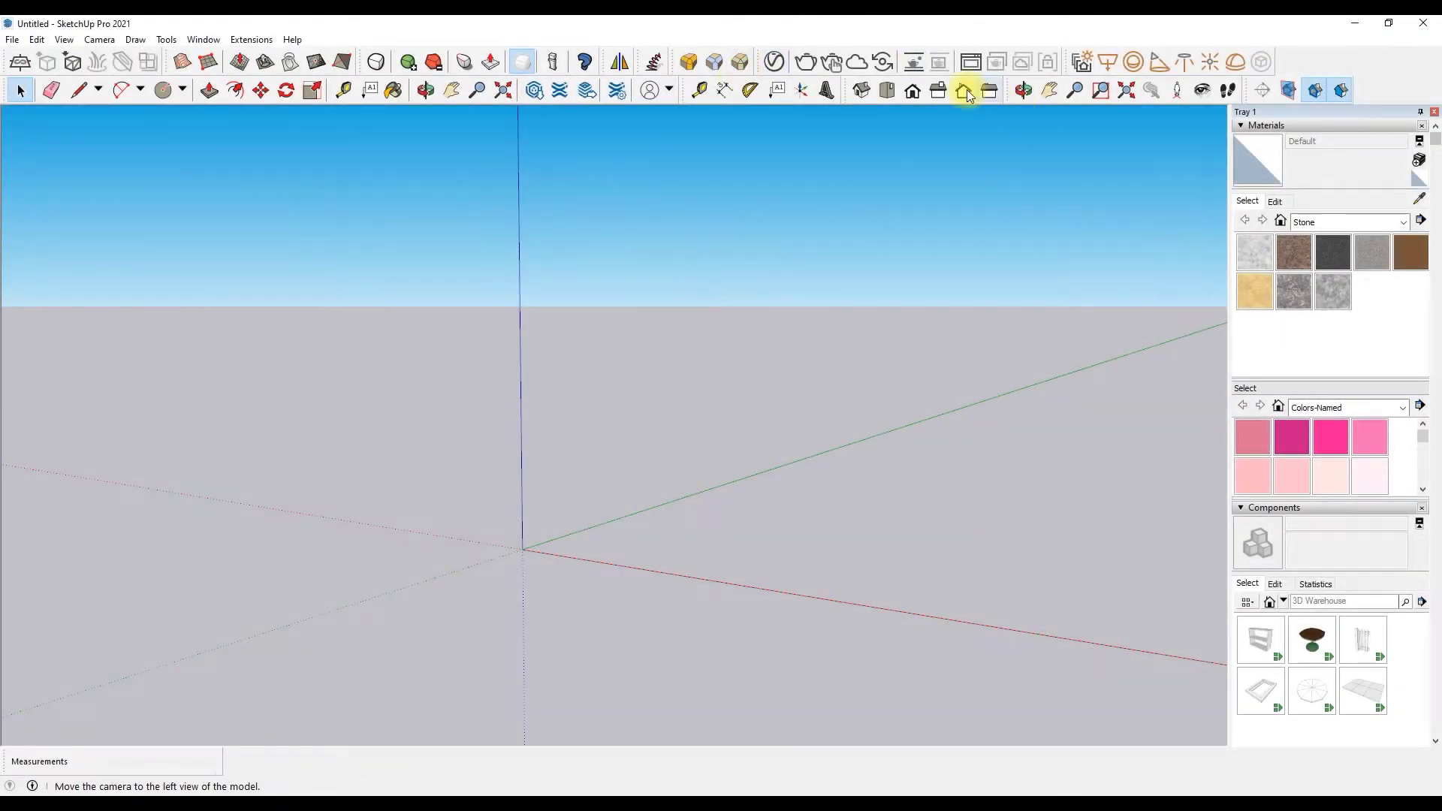
click(903, 94)
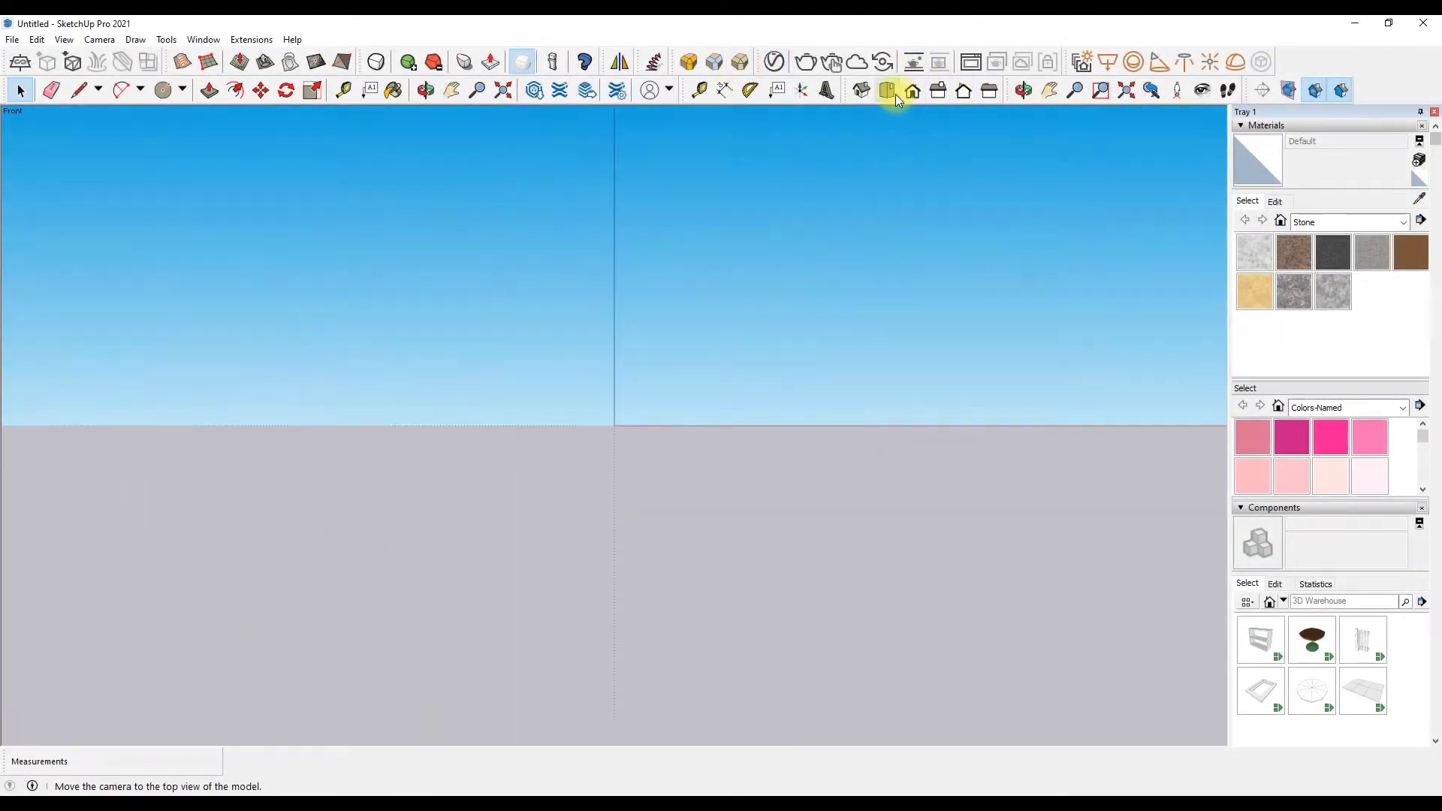
click(80, 91)
Step: Draw the 120 by 144 inch floor outline as a closed face
click(449, 443)
text(120)
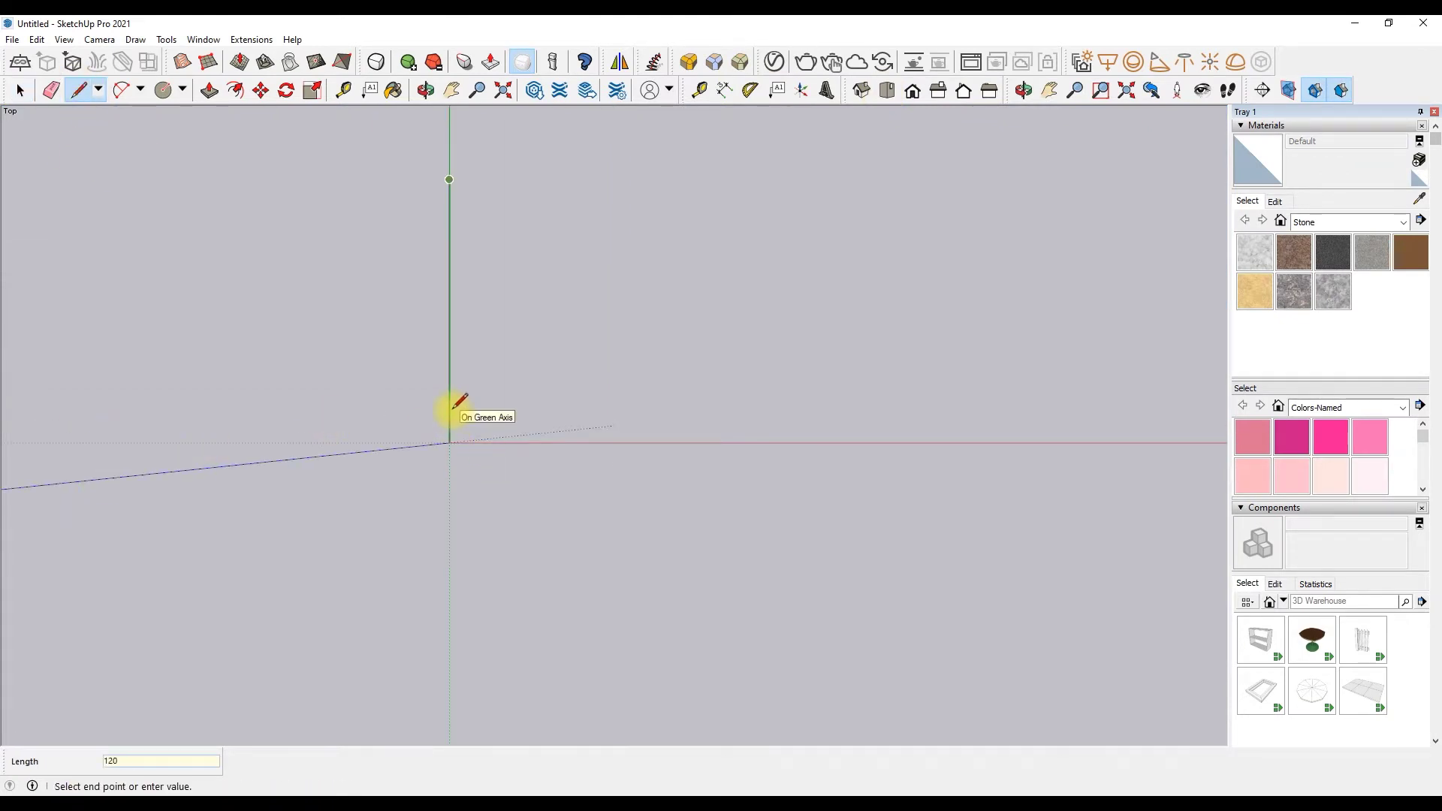
key(Return)
scroll(779, 360, down, 2)
text(4)
key(Return)
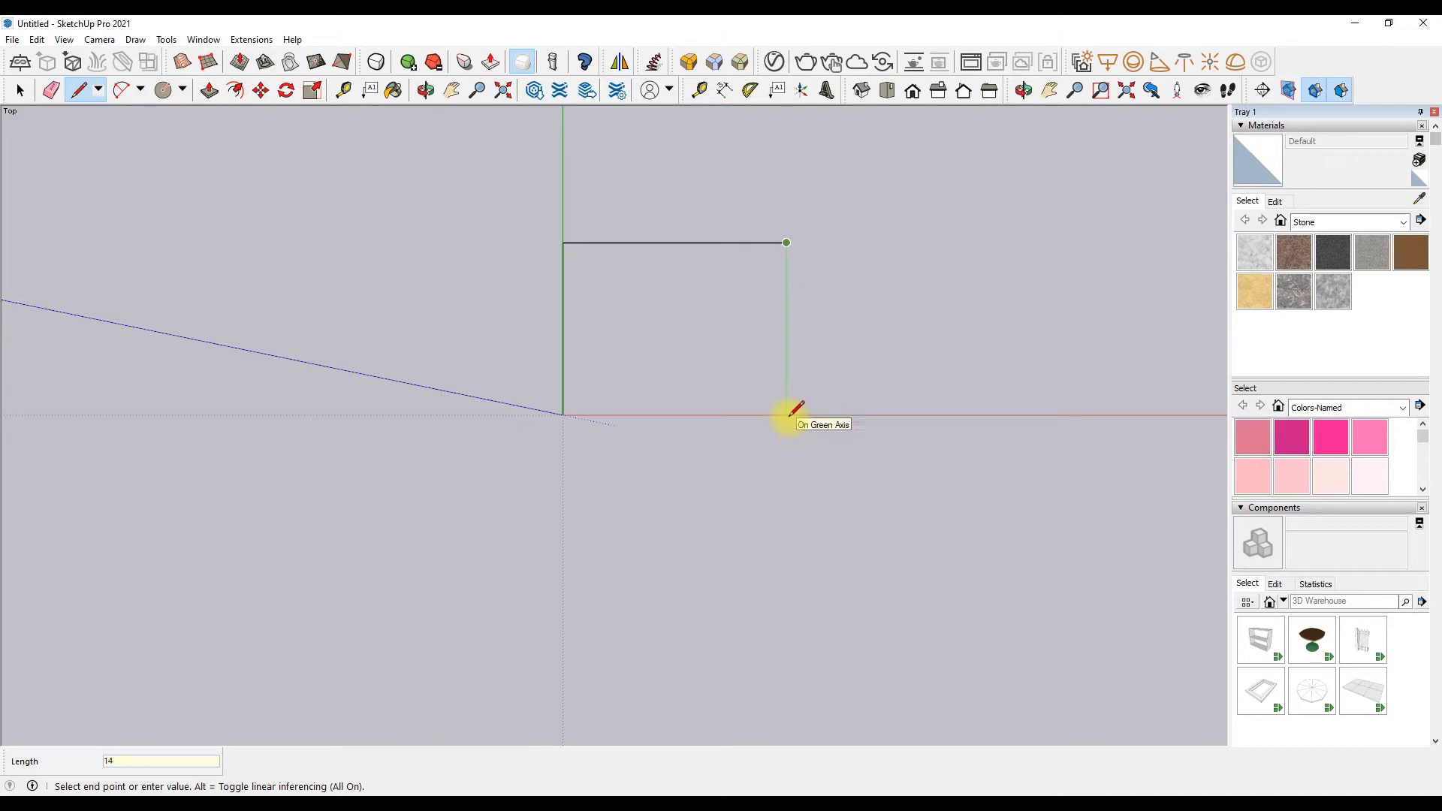
text(0)
key(Return)
click(562, 415)
Step: Offset the floor outline 6 inches outward to form the wall border
key(f)
click(554, 391)
text(6)
key(Return)
Step: Draw dividing lines across the wall border at the inner top-left corner, then erase stray edges
key(l)
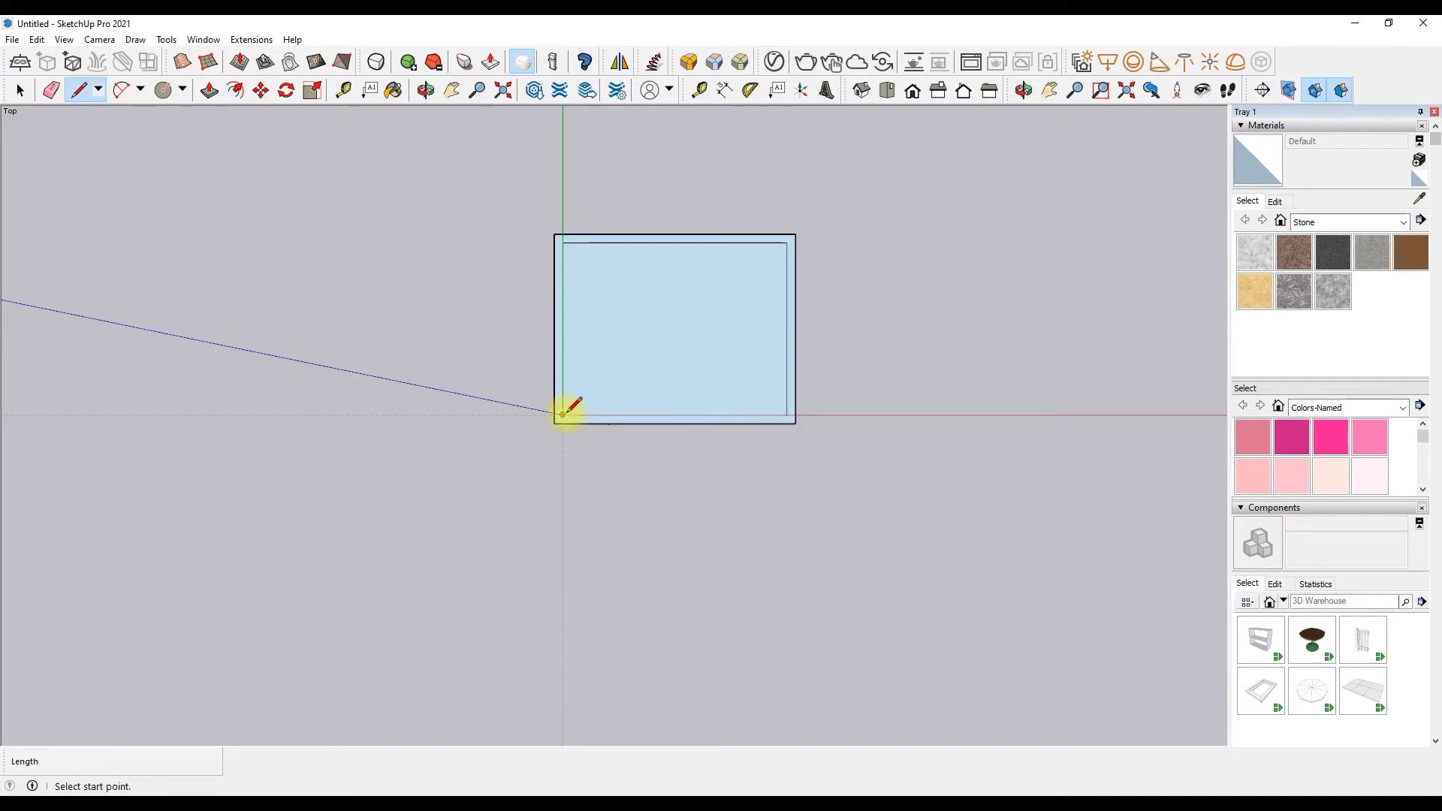
click(787, 415)
scroll(625, 305, up, 3)
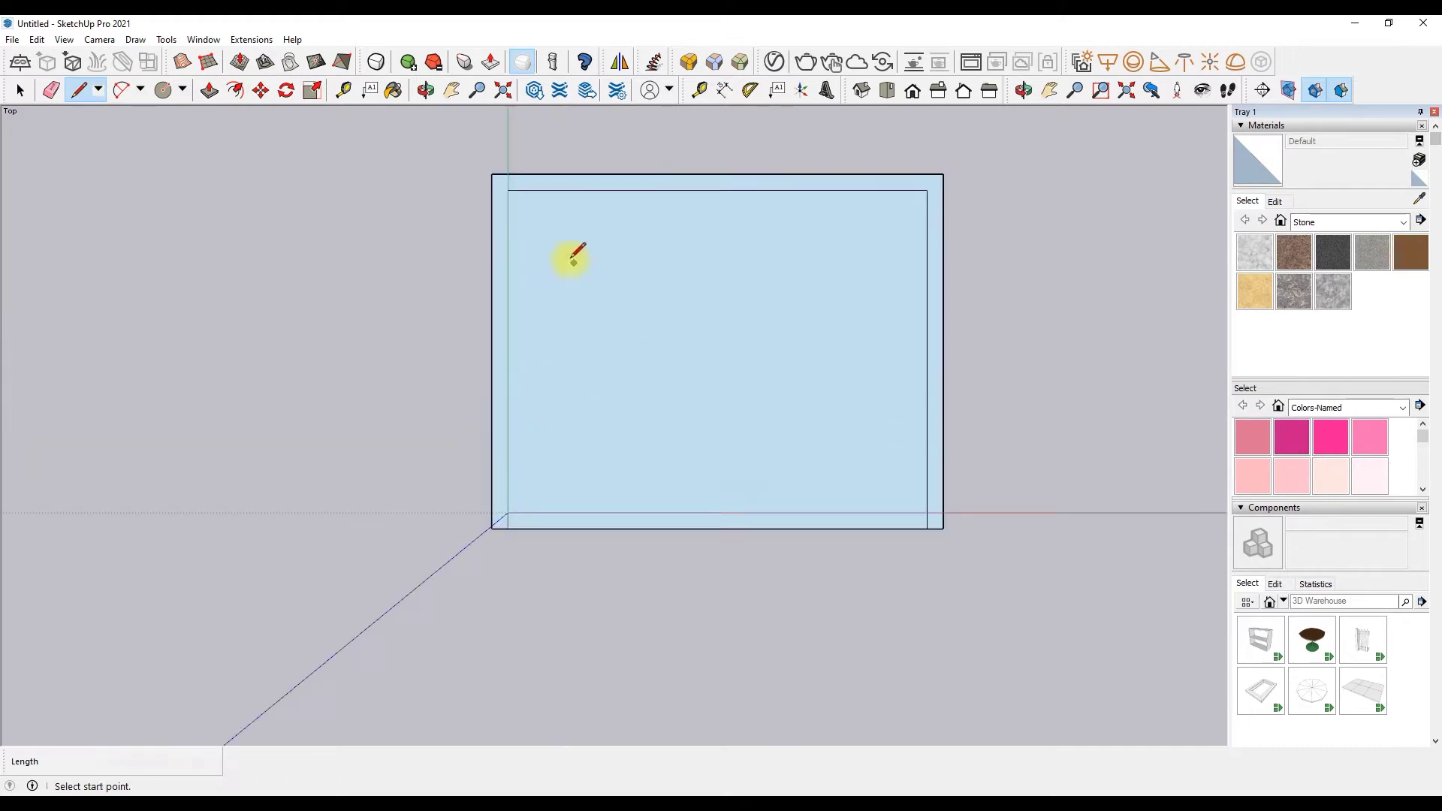
scroll(570, 251, up, 1)
click(493, 174)
text(24)
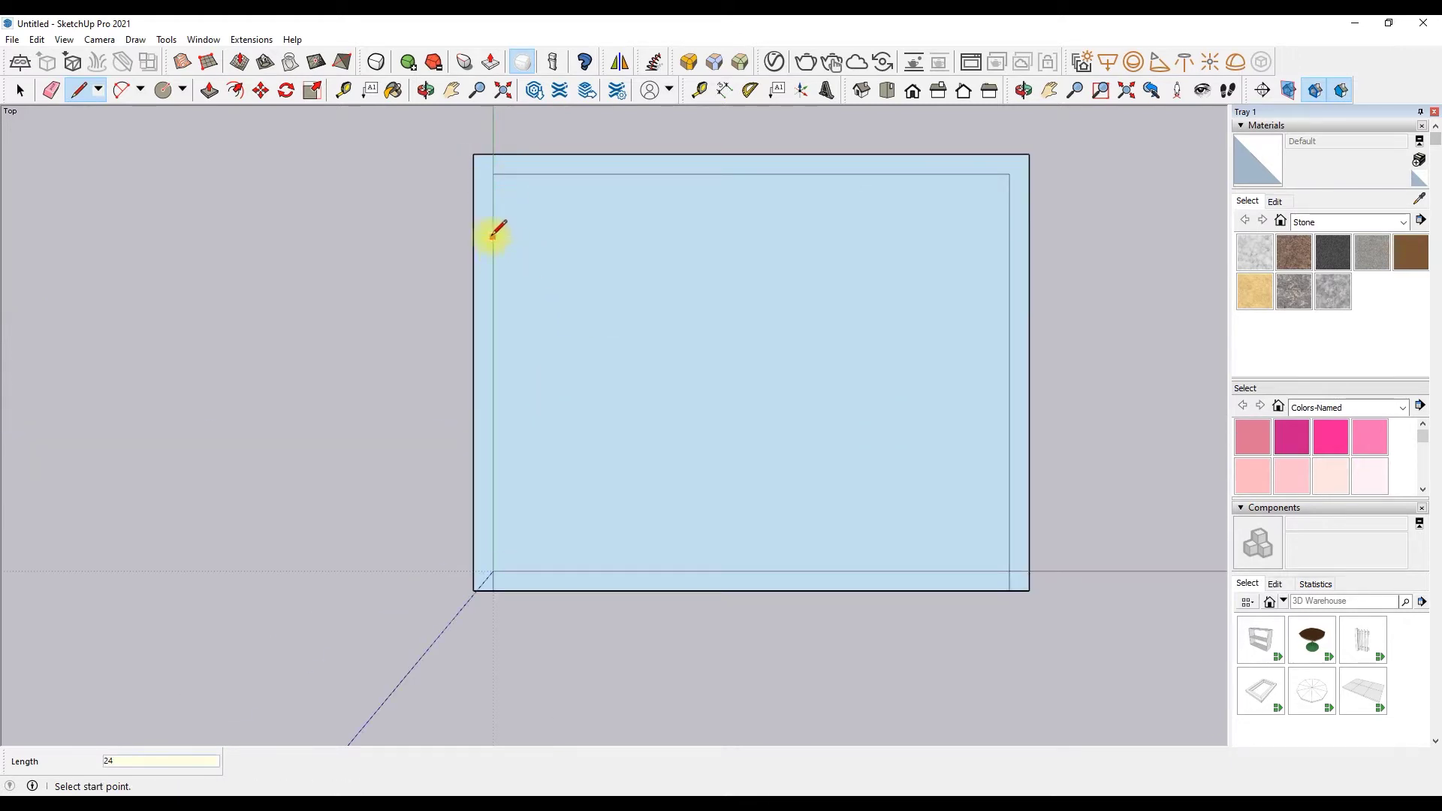
click(487, 242)
click(51, 90)
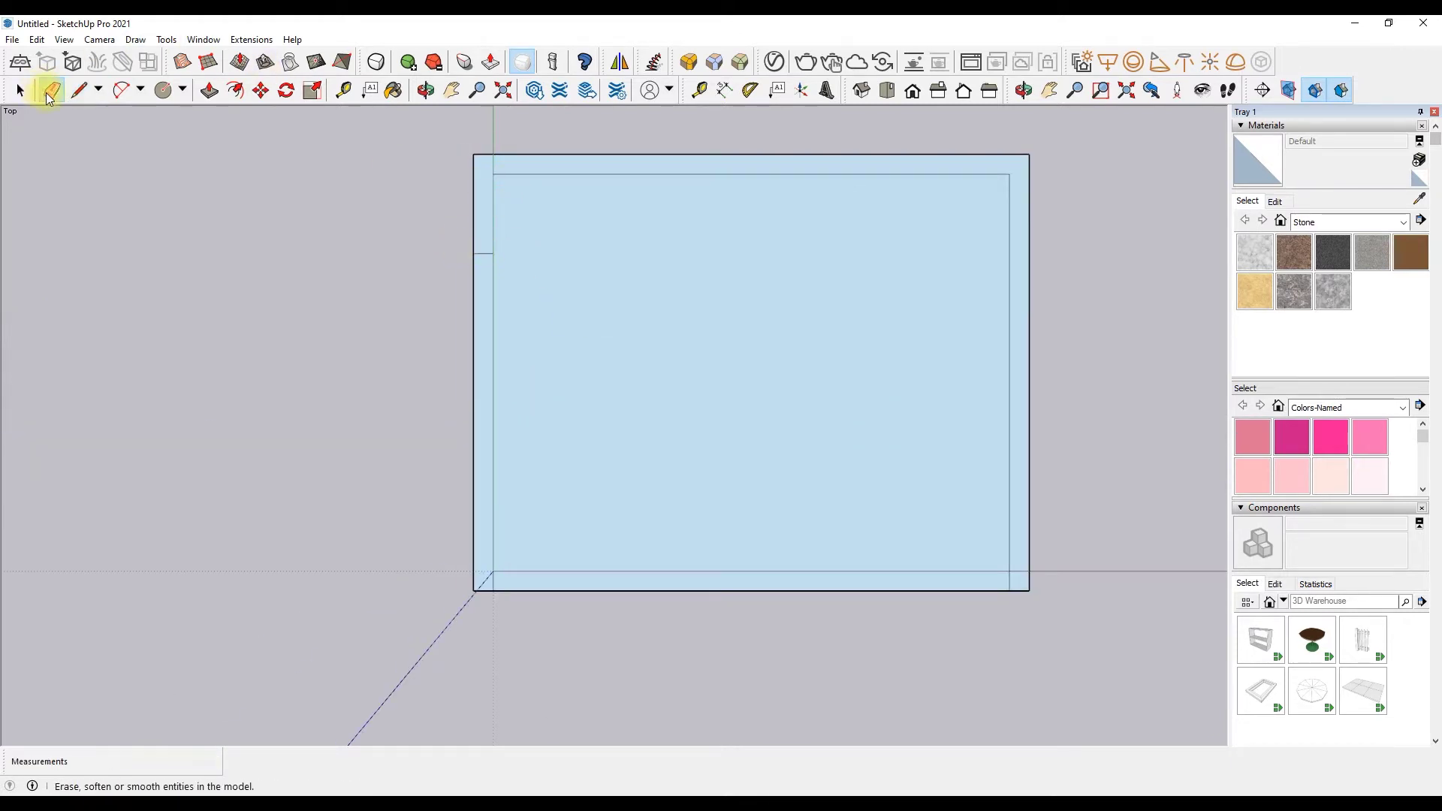
scroll(1024, 570, up, 2)
scroll(977, 601, down, 3)
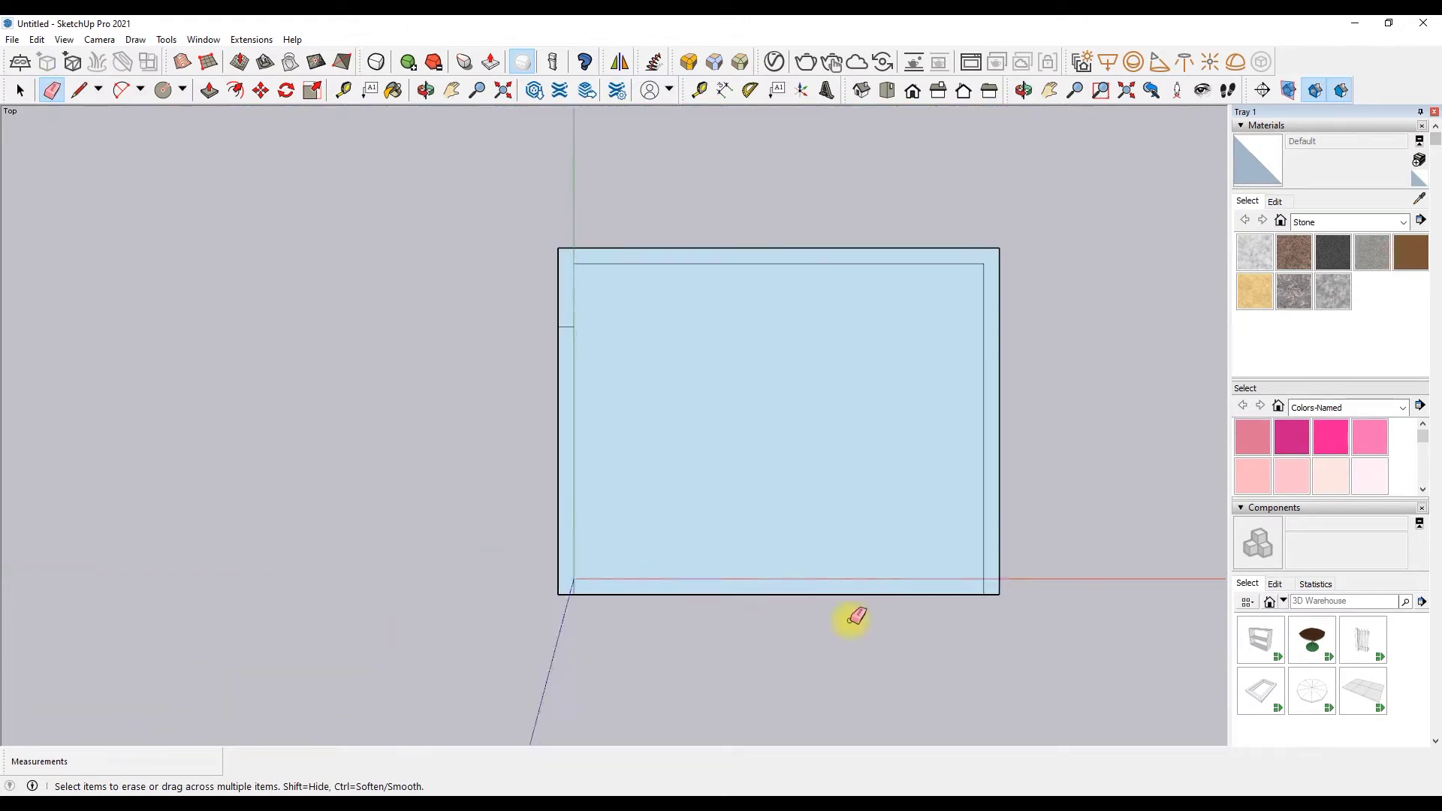
scroll(1045, 466, up, 1)
Step: Draw a 96-inch line along the left wall edge
click(79, 90)
scroll(445, 296, up, 2)
click(456, 301)
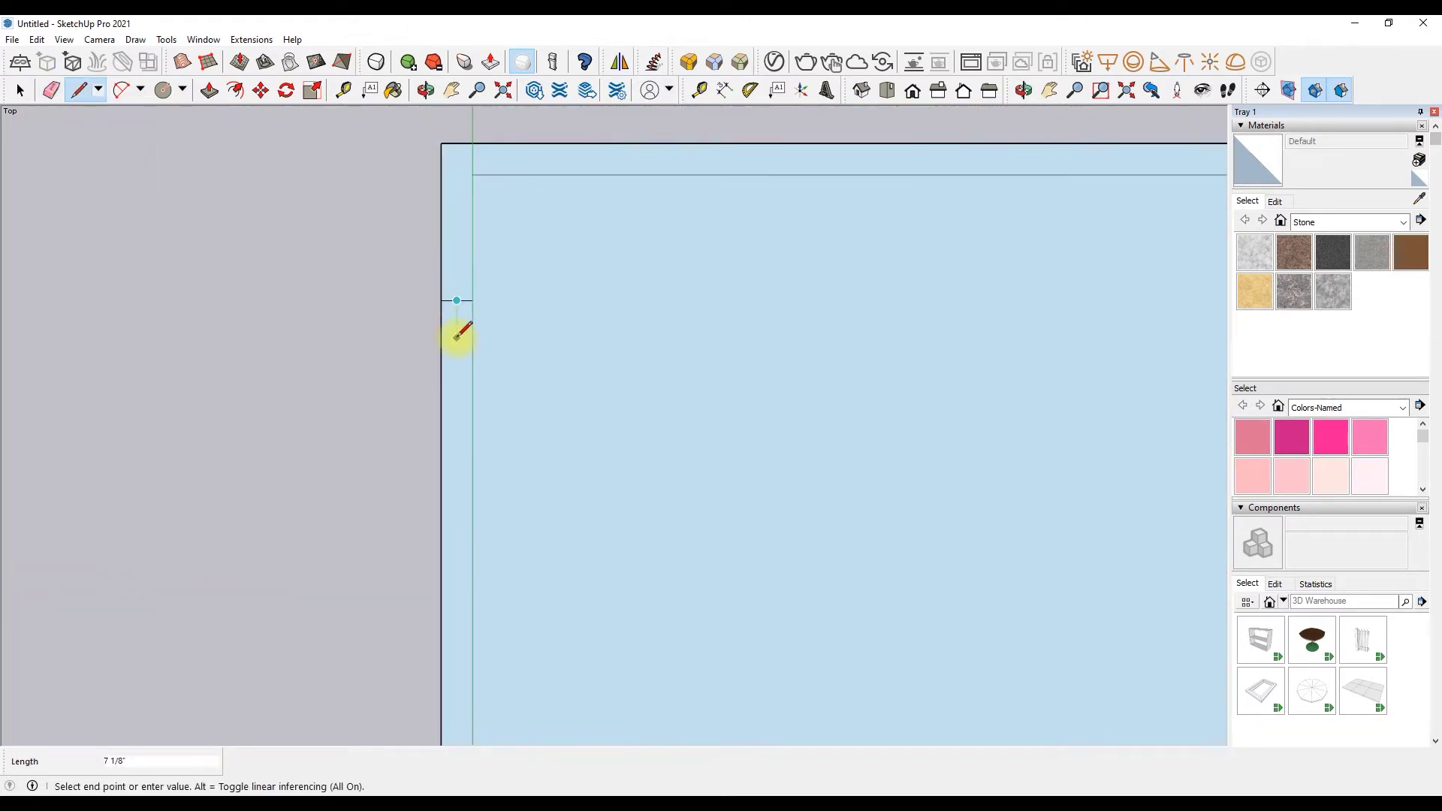
key(Return)
scroll(461, 376, down, 3)
scroll(460, 488, up, 1)
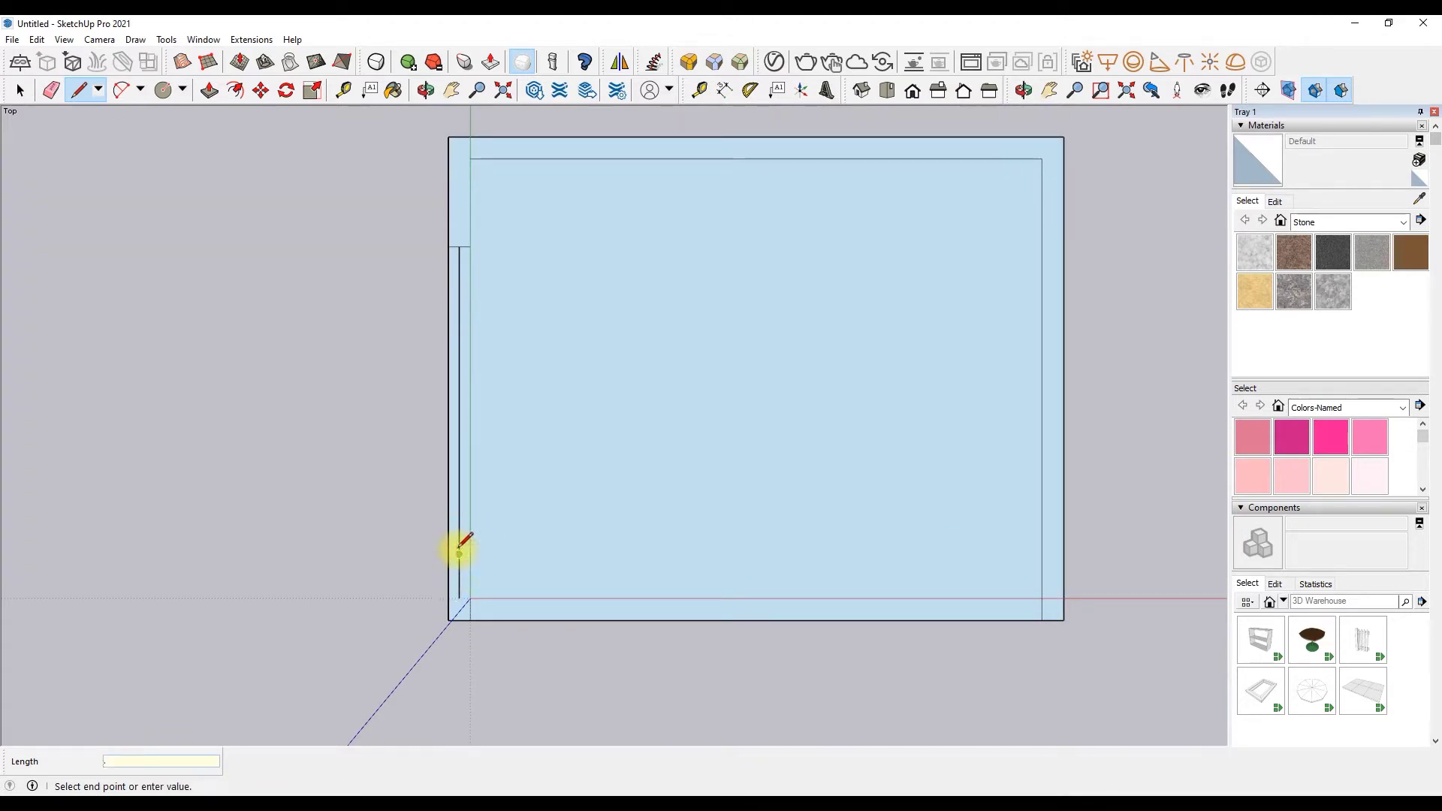
Step: Push/Pull the wall border up 3 inches and raise the lower-left strip to full height
key(e)
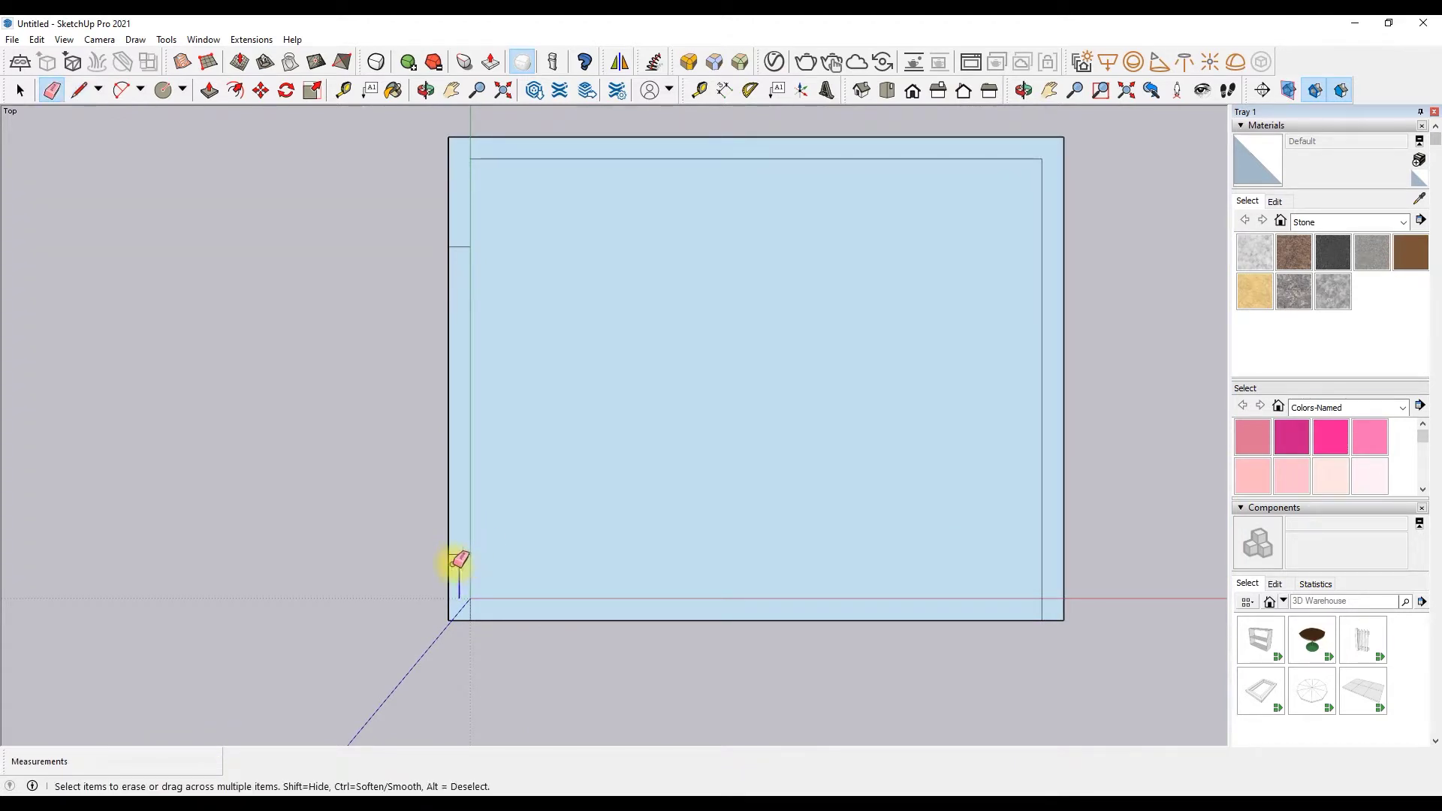
click(208, 90)
click(453, 232)
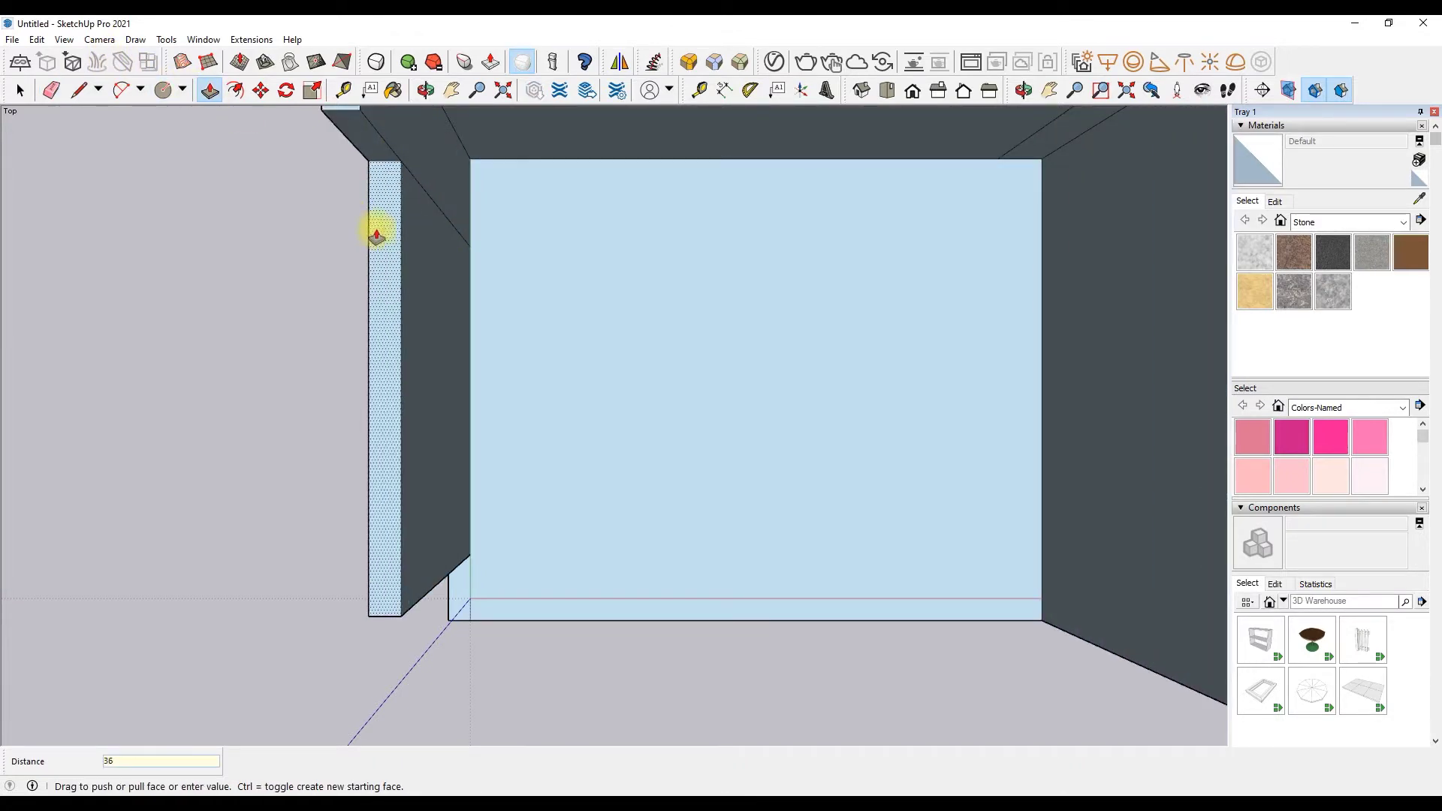
text(3)
key(Return)
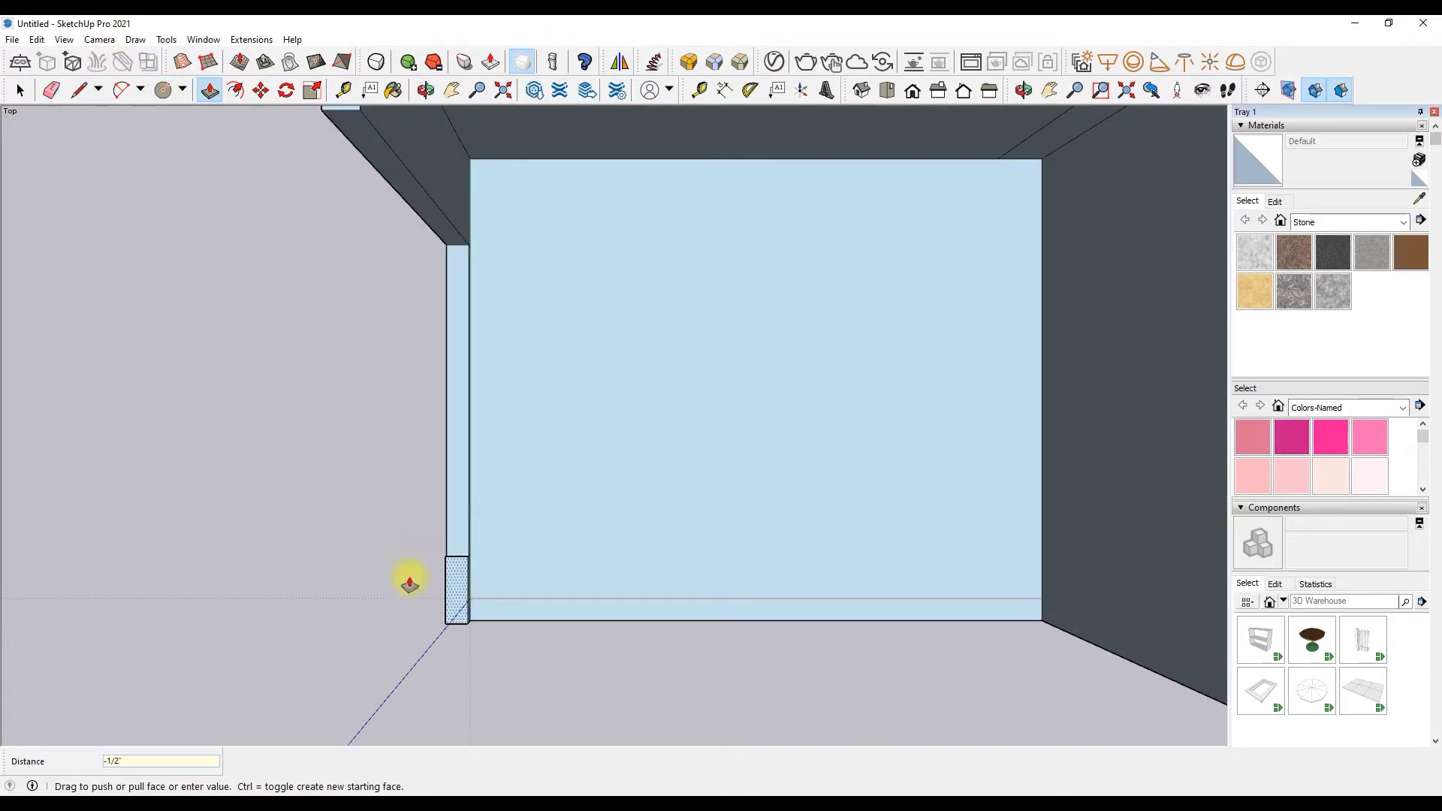
scroll(451, 603, down, 3)
click(924, 523)
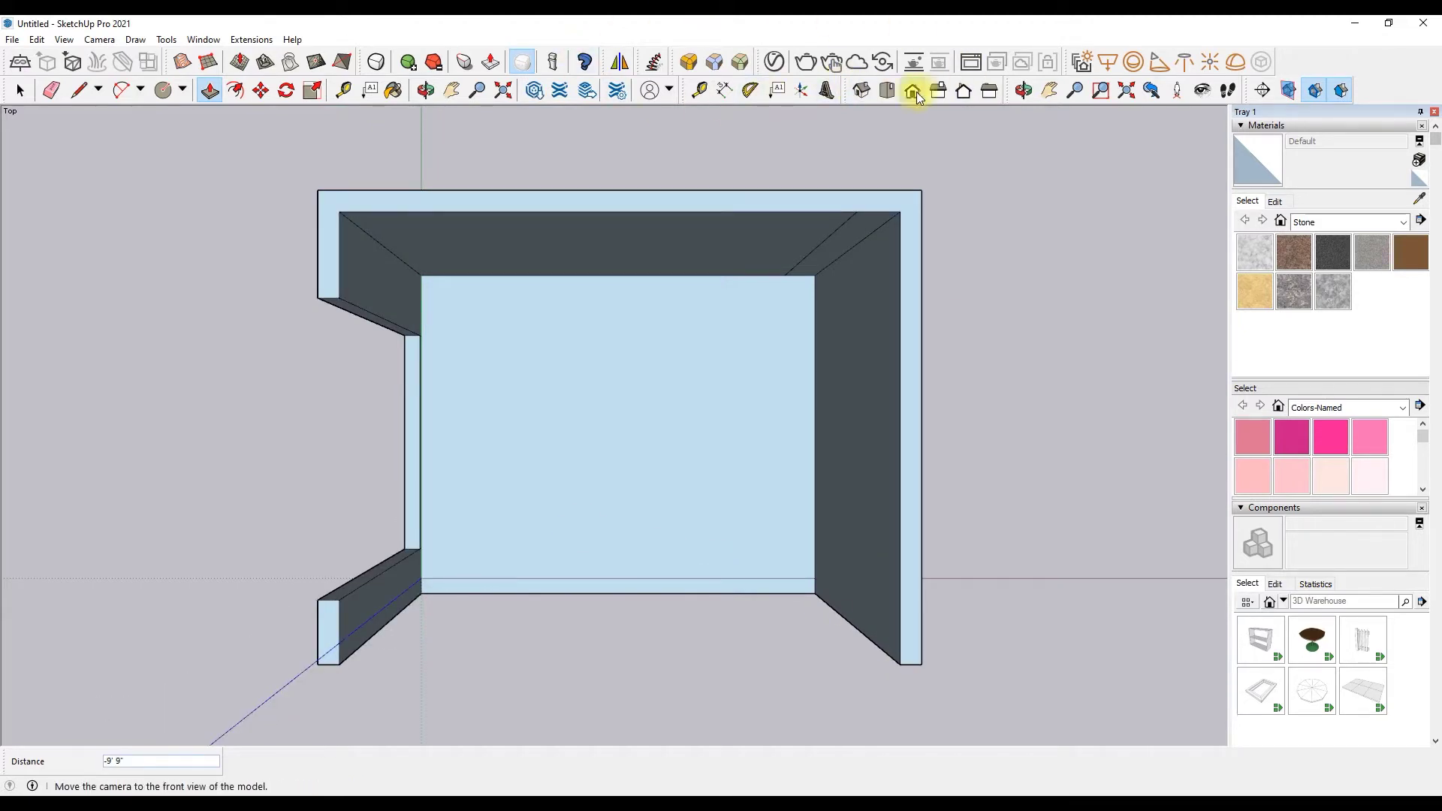
Step: In Front view, draw a vertical line down the left pillar
click(913, 90)
scroll(483, 335, up, 3)
click(51, 90)
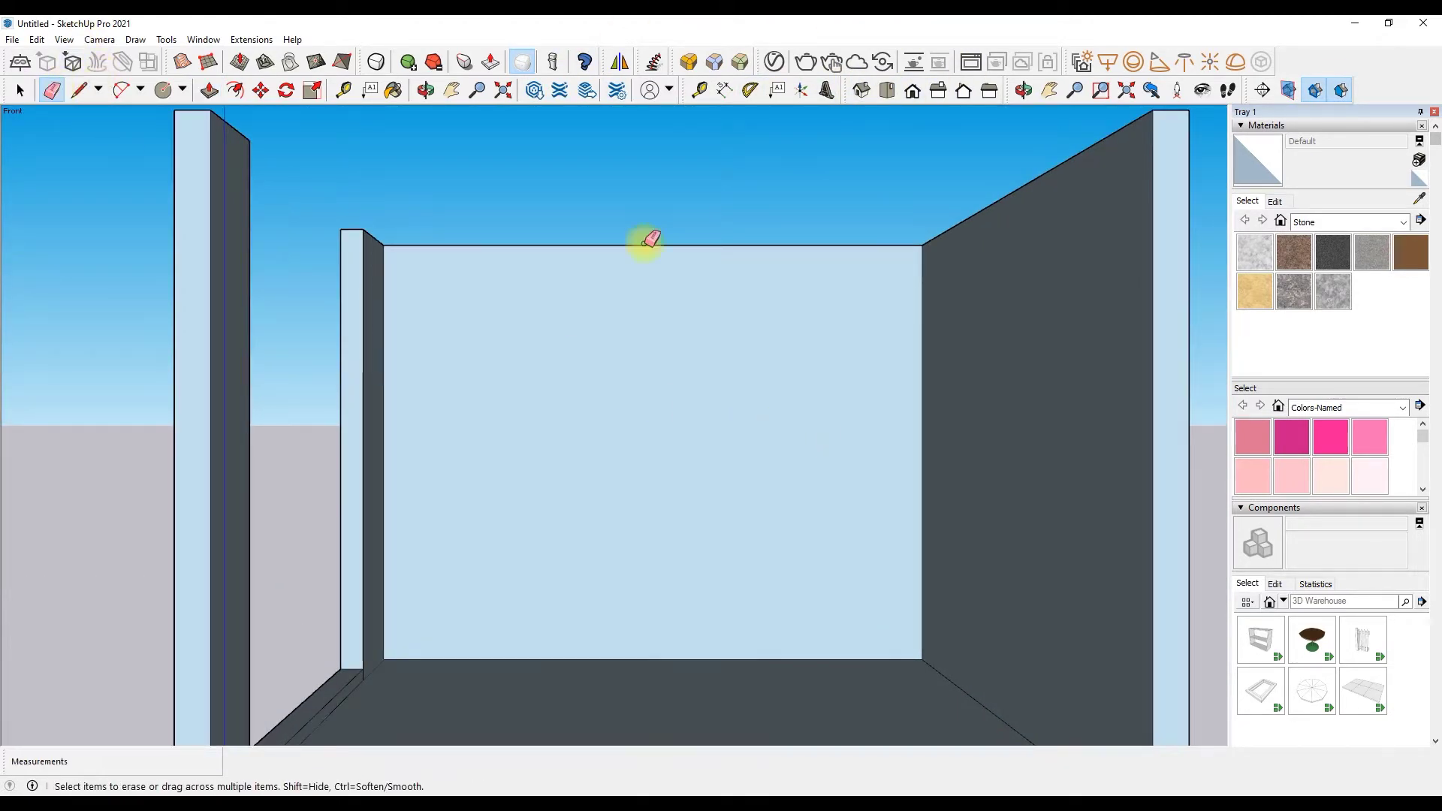
click(79, 90)
scroll(334, 194, up, 3)
click(330, 194)
text(ee)
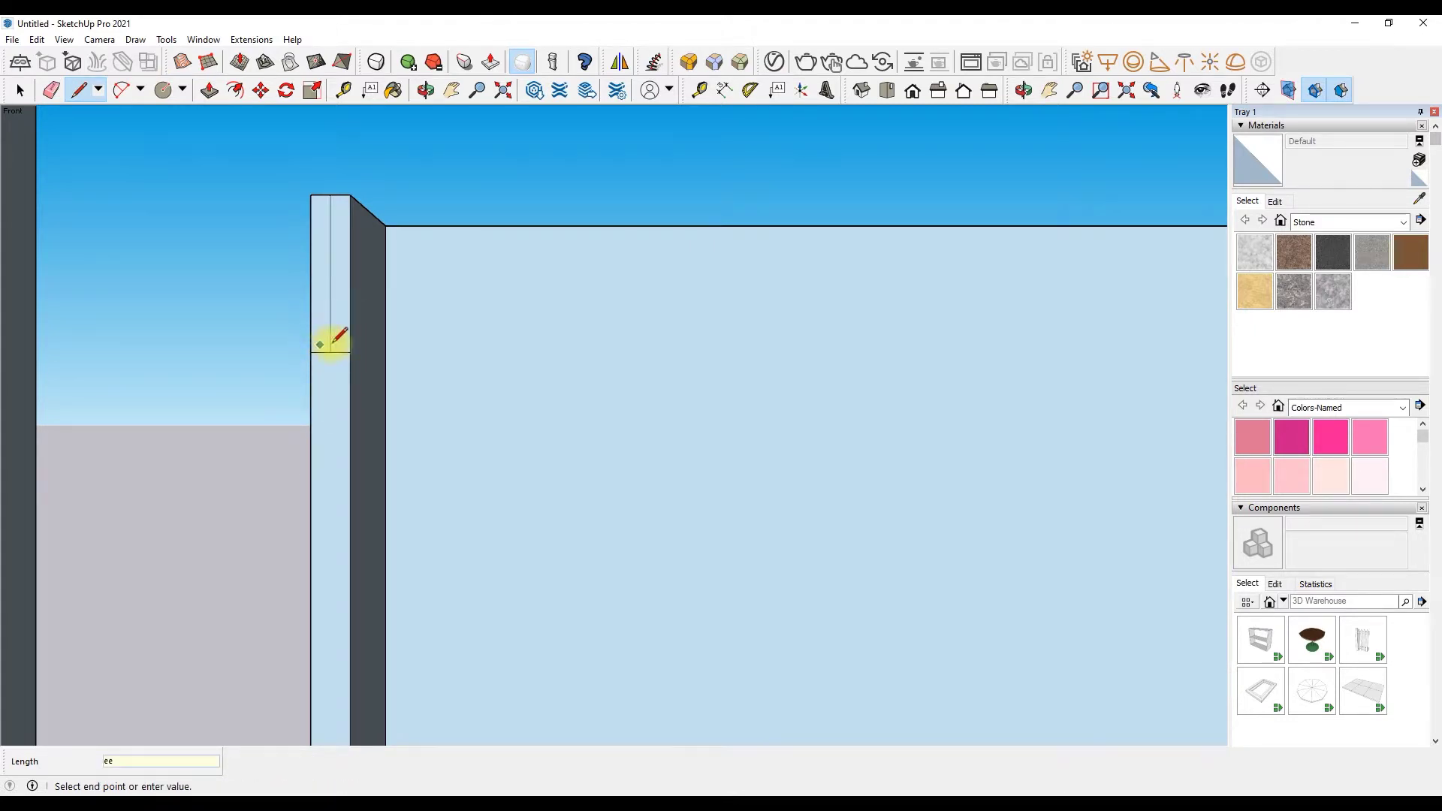
click(331, 344)
key(e)
scroll(340, 312, up, 1)
Step: Push the lower pillar face through to open the left wall
key(p)
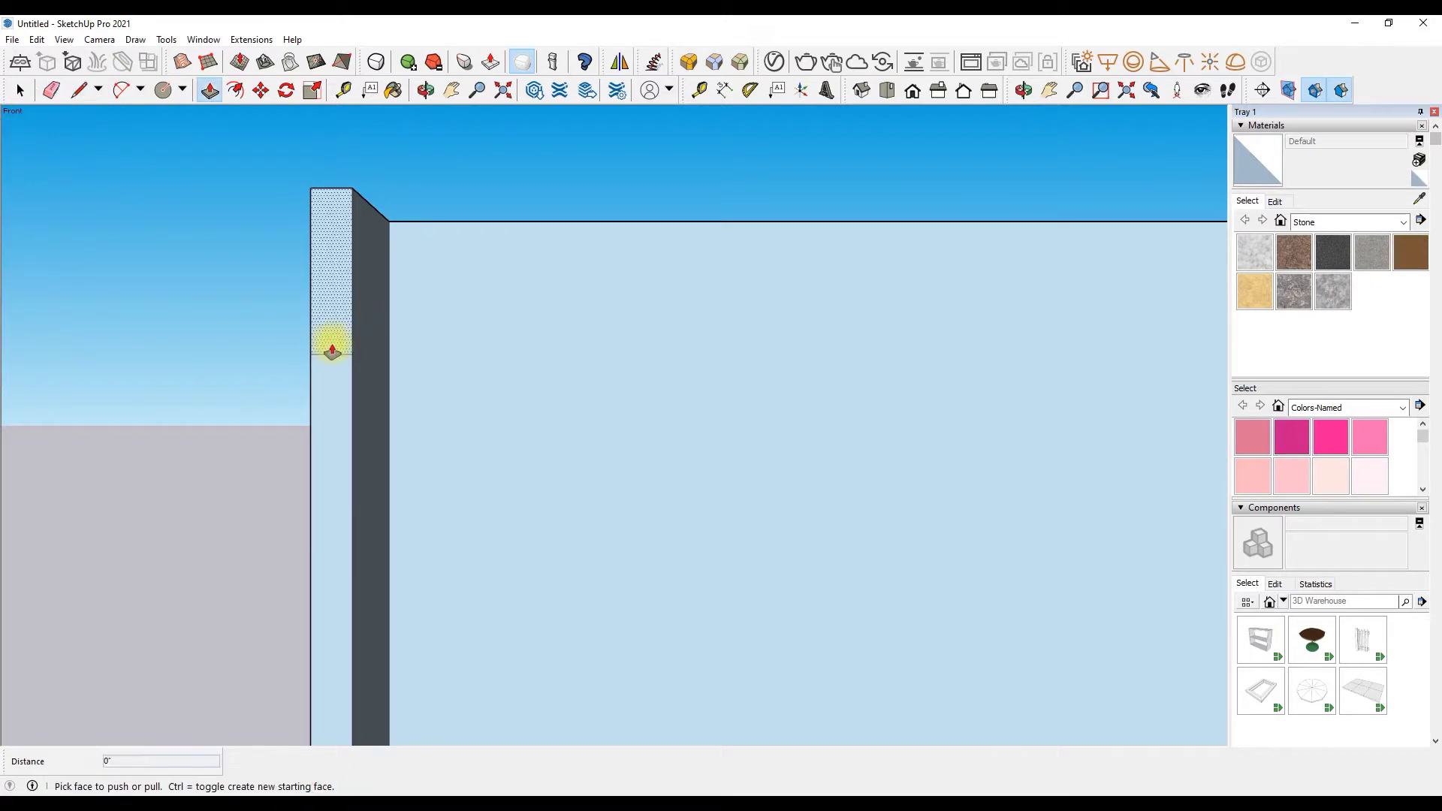
click(331, 359)
scroll(213, 386, down, 3)
click(185, 481)
key(e)
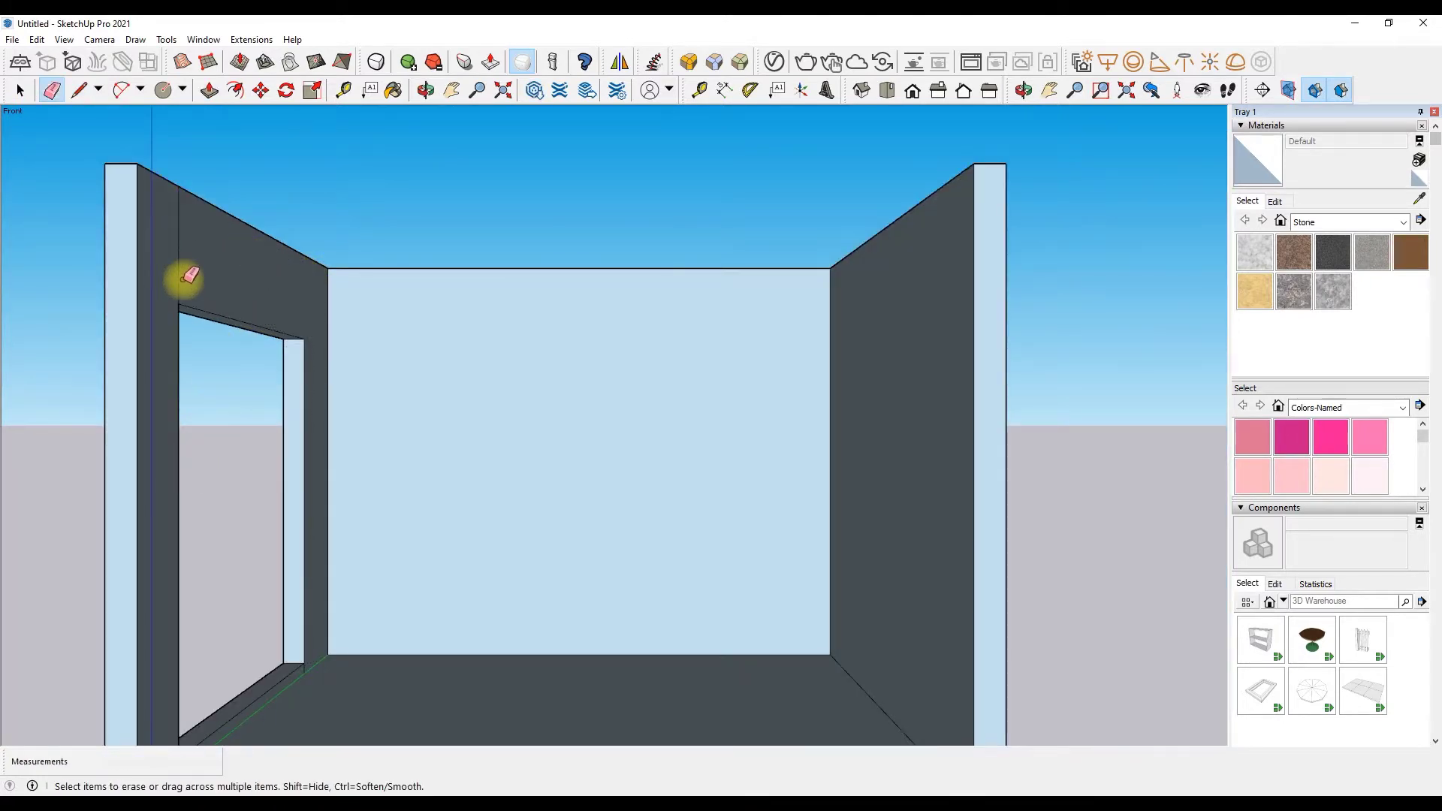
scroll(232, 583, down, 1)
scroll(193, 619, up, 2)
scroll(397, 534, up, 2)
Step: Redraw a 2-foot edge at the pillar corner and two lines across the floor
key(l)
click(385, 536)
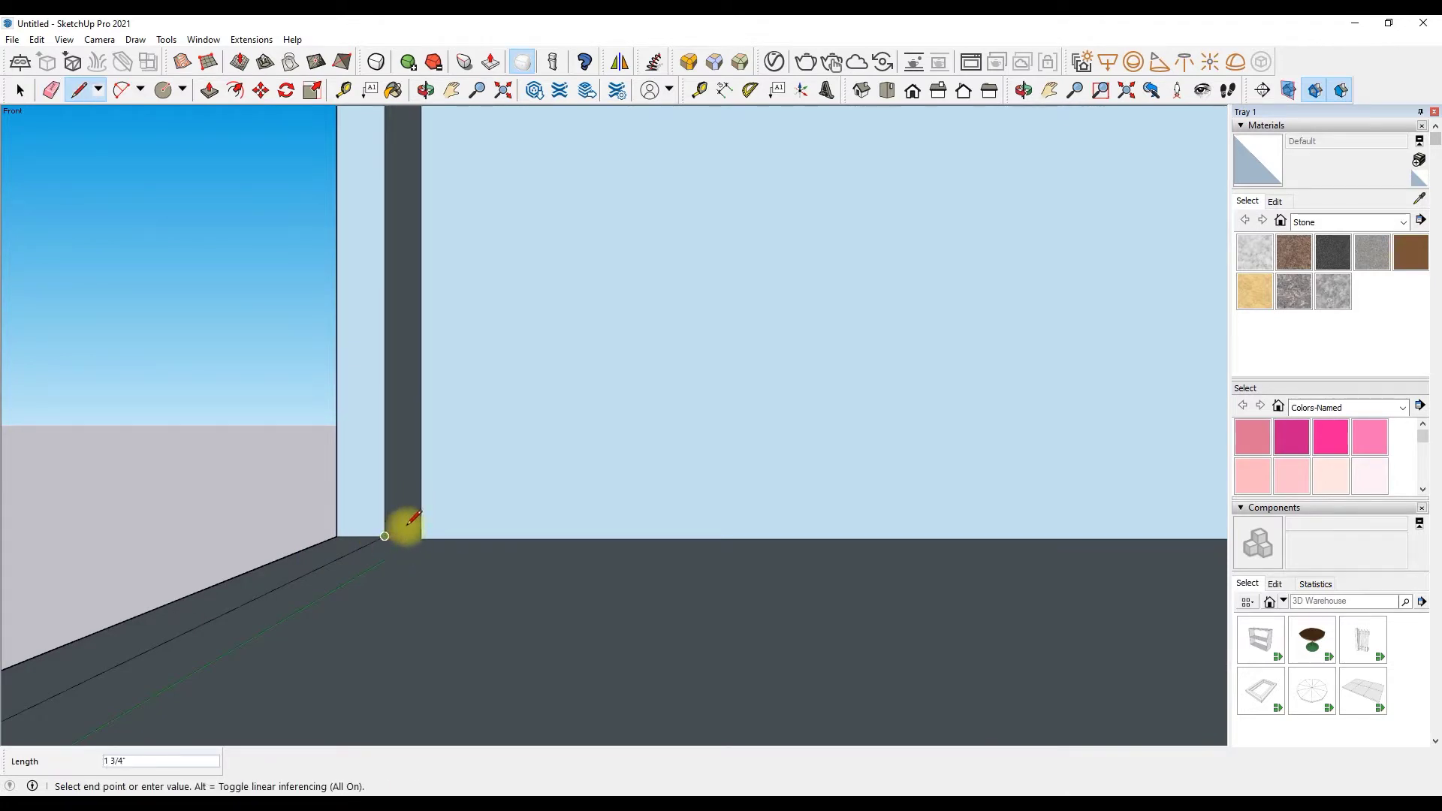
scroll(409, 518, up, 2)
click(423, 560)
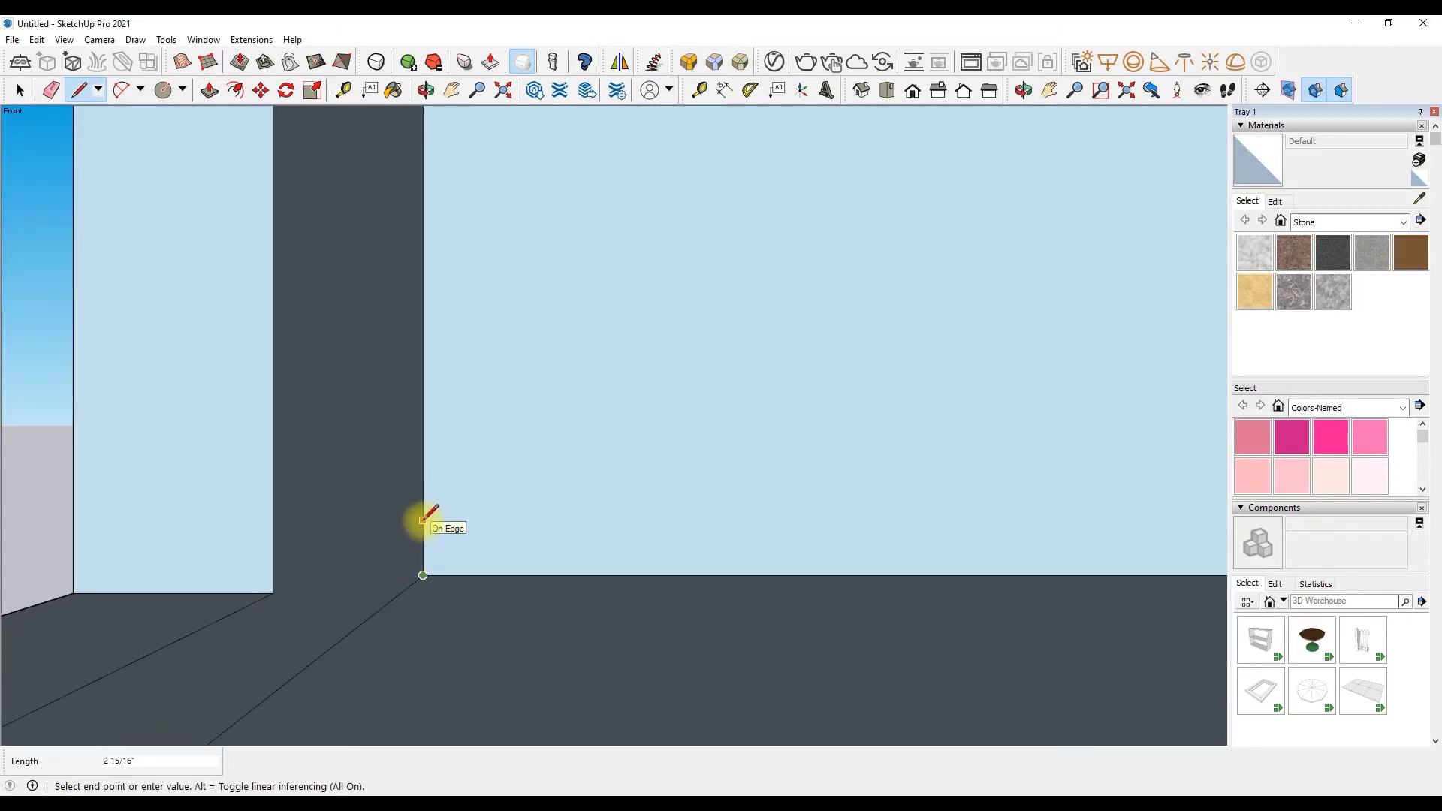
click(423, 525)
click(271, 592)
scroll(403, 500, down, 3)
click(403, 499)
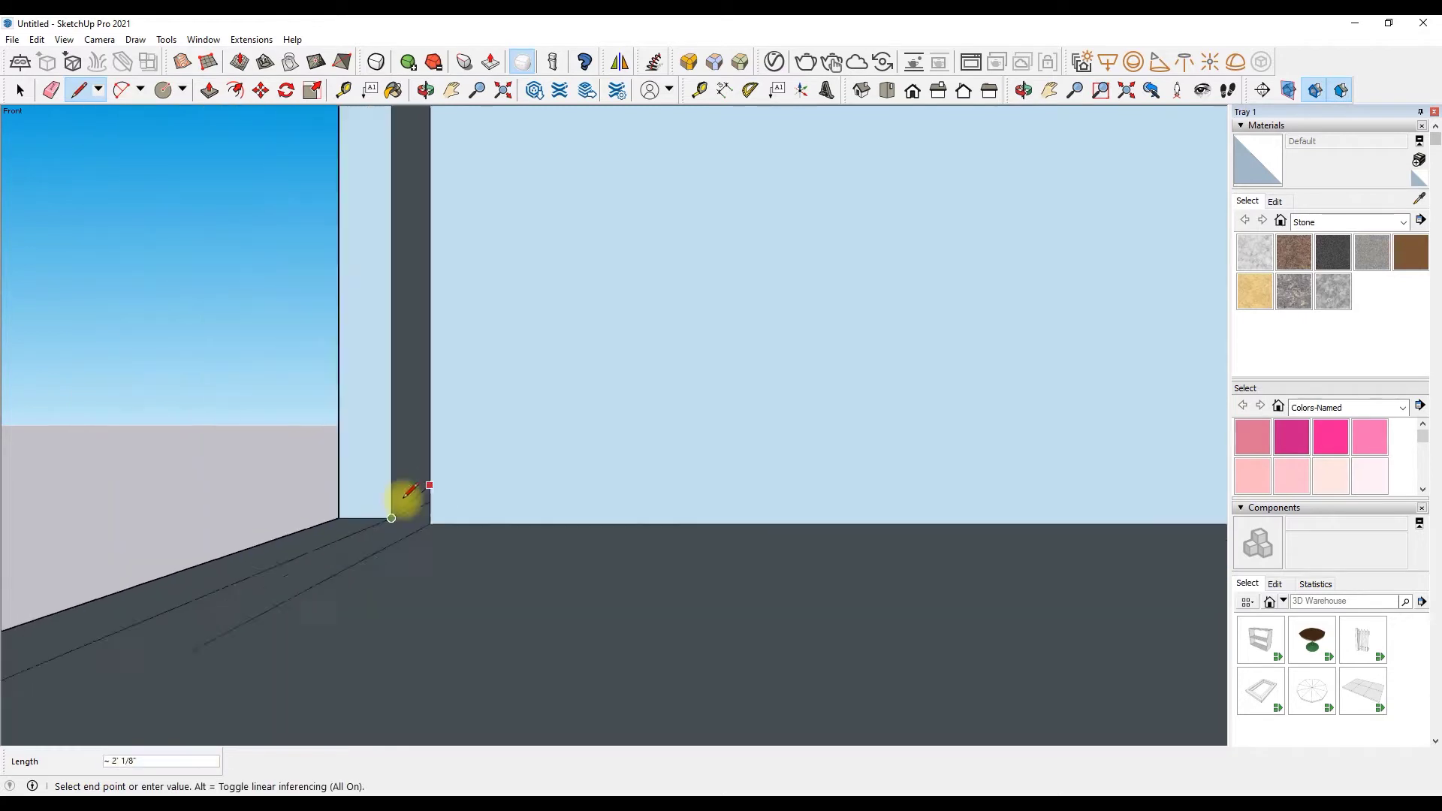
scroll(132, 629, up, 1)
click(105, 633)
scroll(105, 634, down, 2)
Step: Erase the leftover left face from its right-click menu
right_click(246, 363)
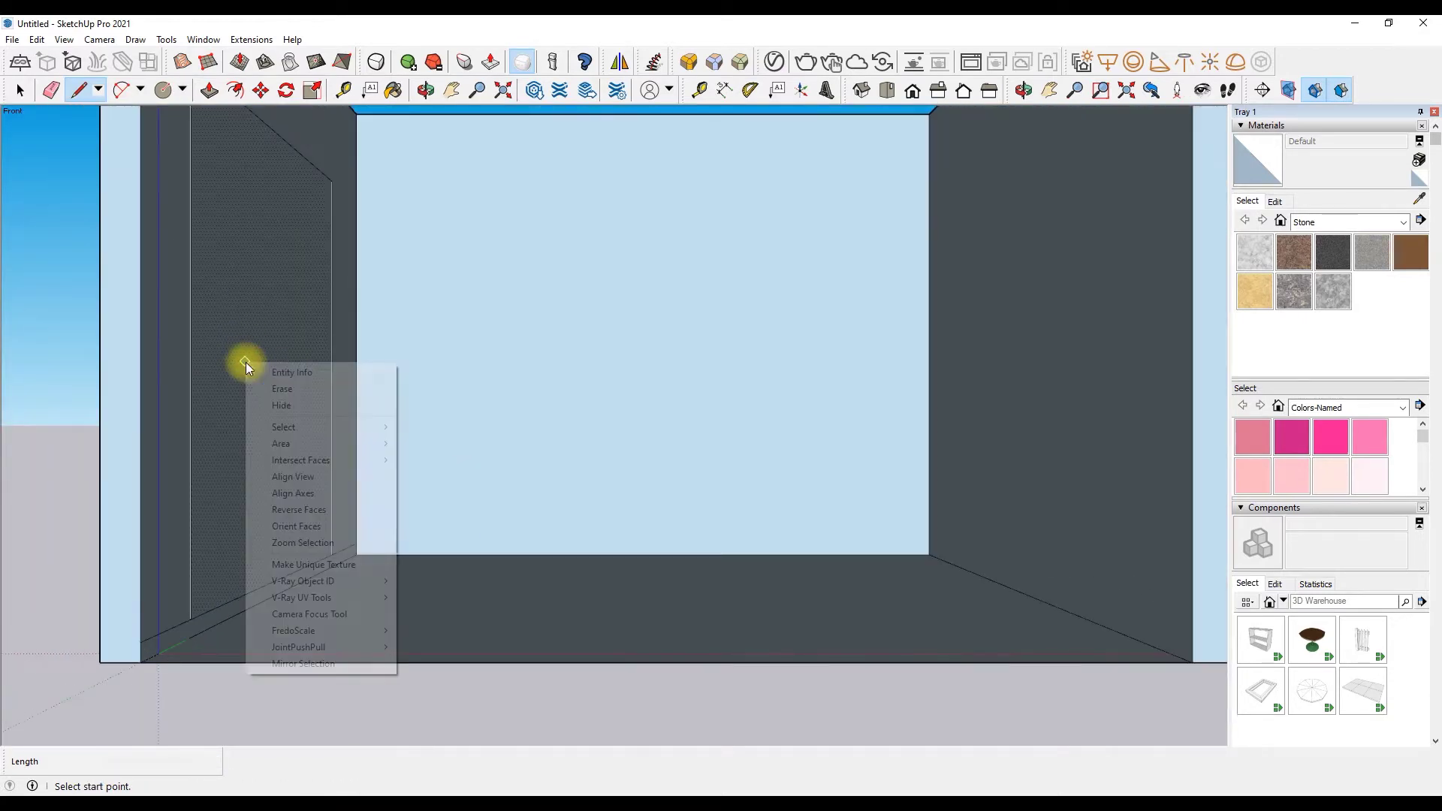
click(270, 389)
scroll(822, 419, down, 3)
scroll(823, 421, up, 1)
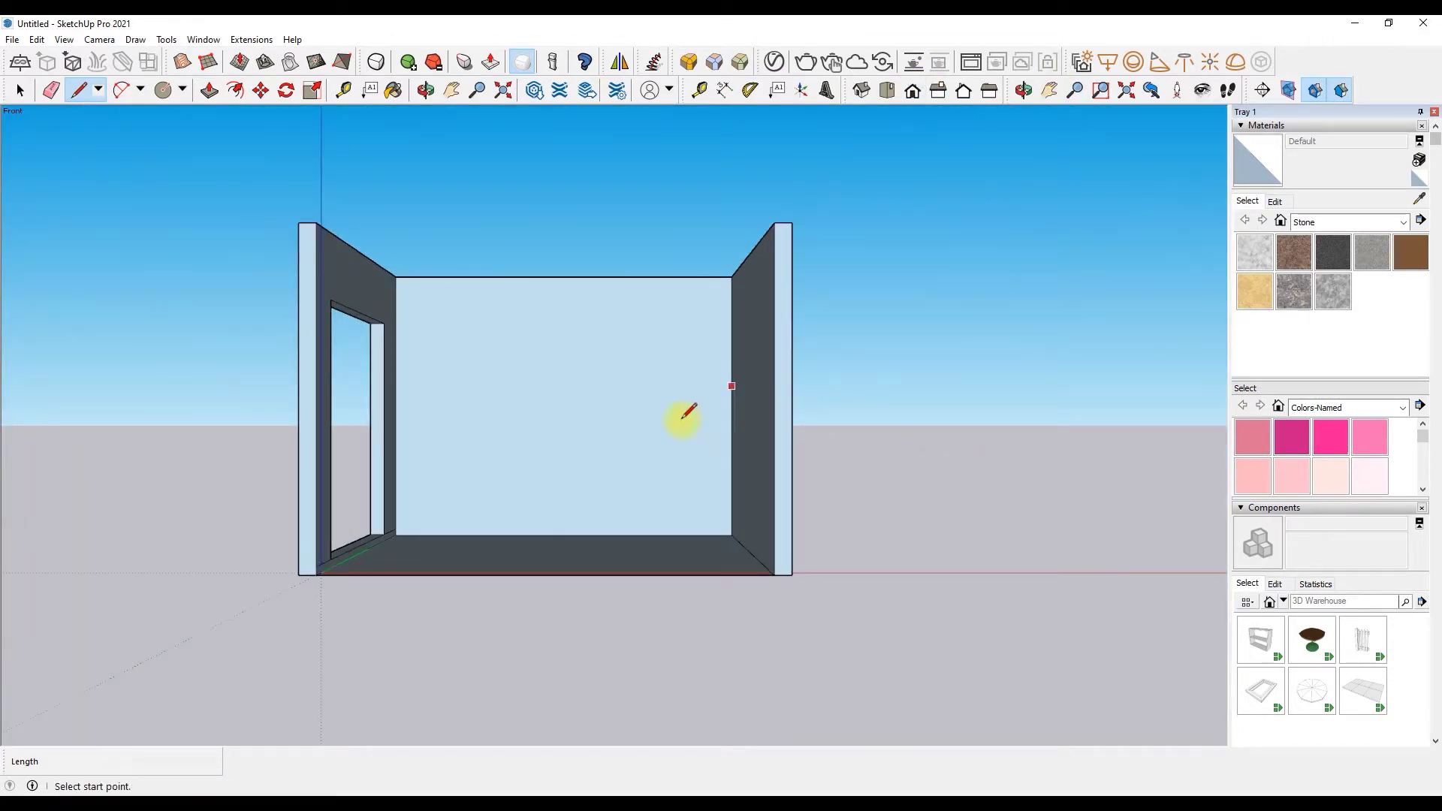
scroll(489, 370, up, 3)
scroll(971, 360, down, 1)
Step: Split the back wall with a 96-inch vertical line and erase the stray horizontal edge
click(261, 90)
key(l)
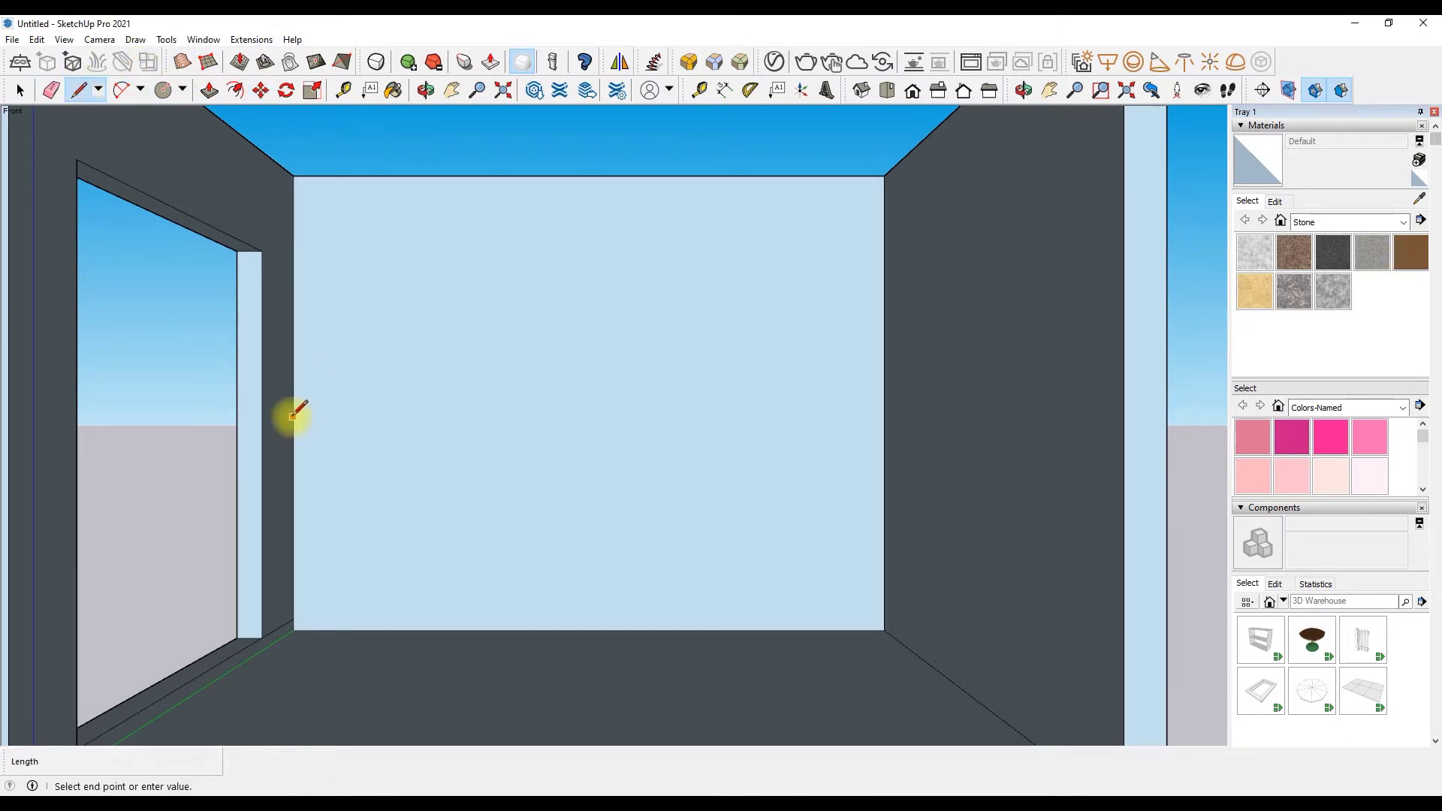
text(96)
key(Return)
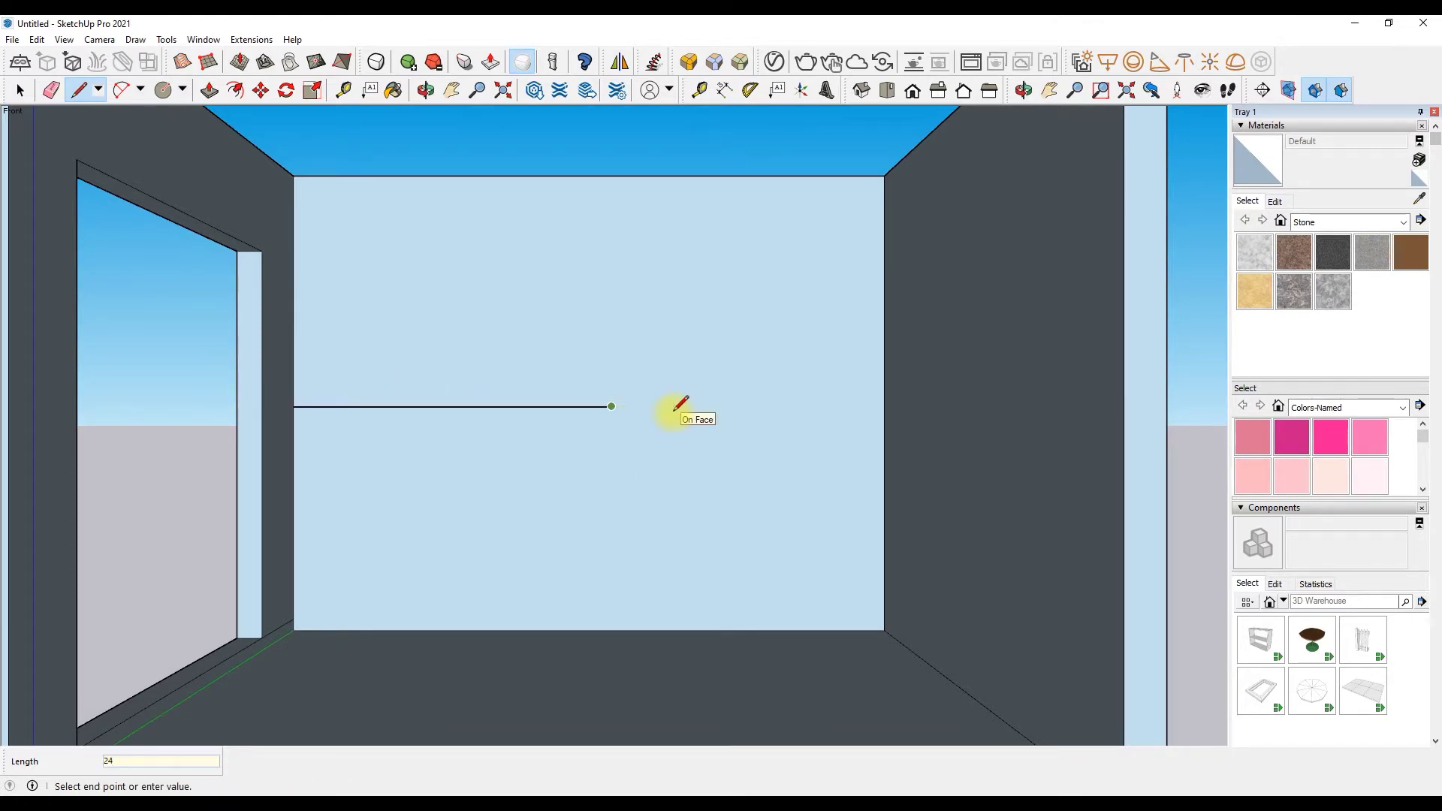
click(566, 407)
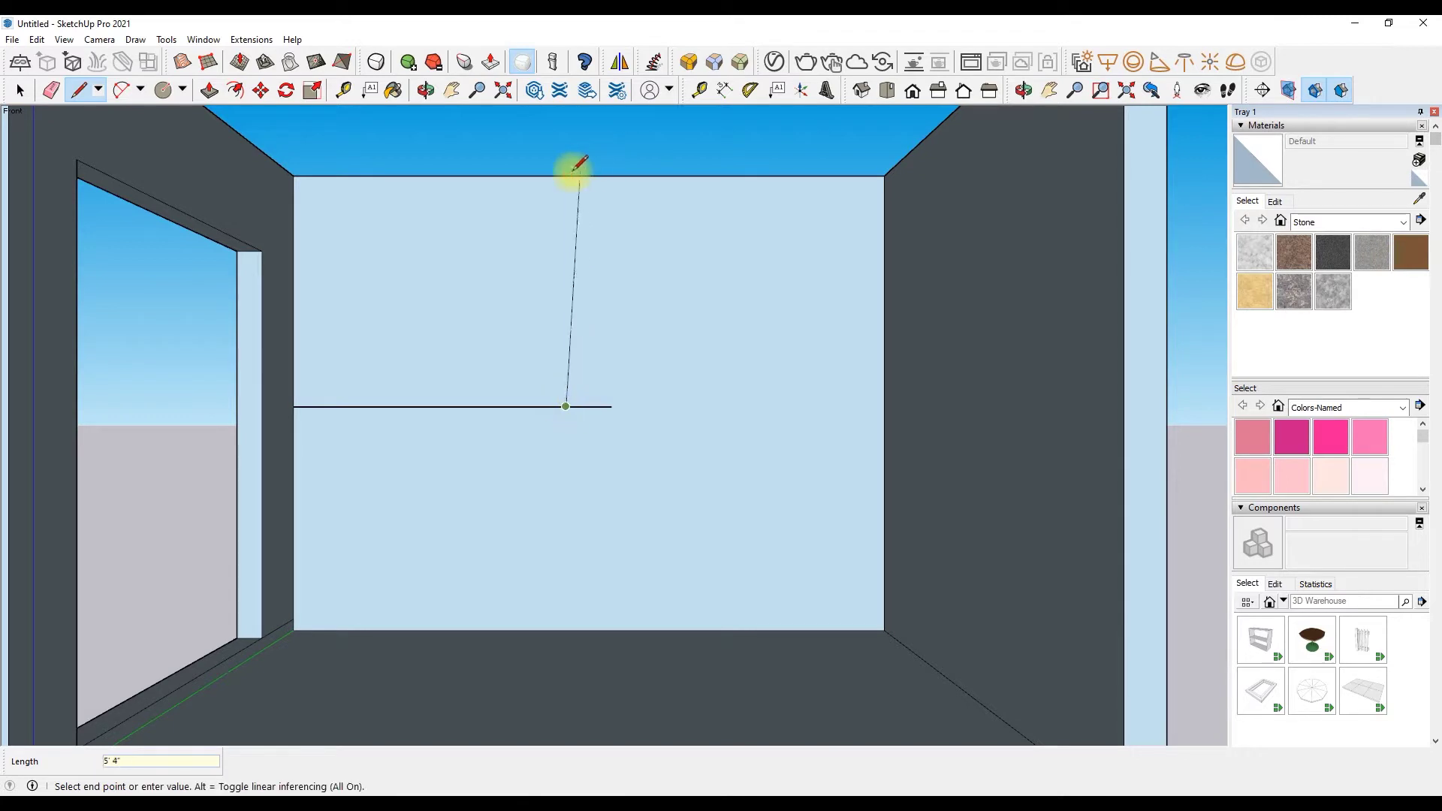
key(e)
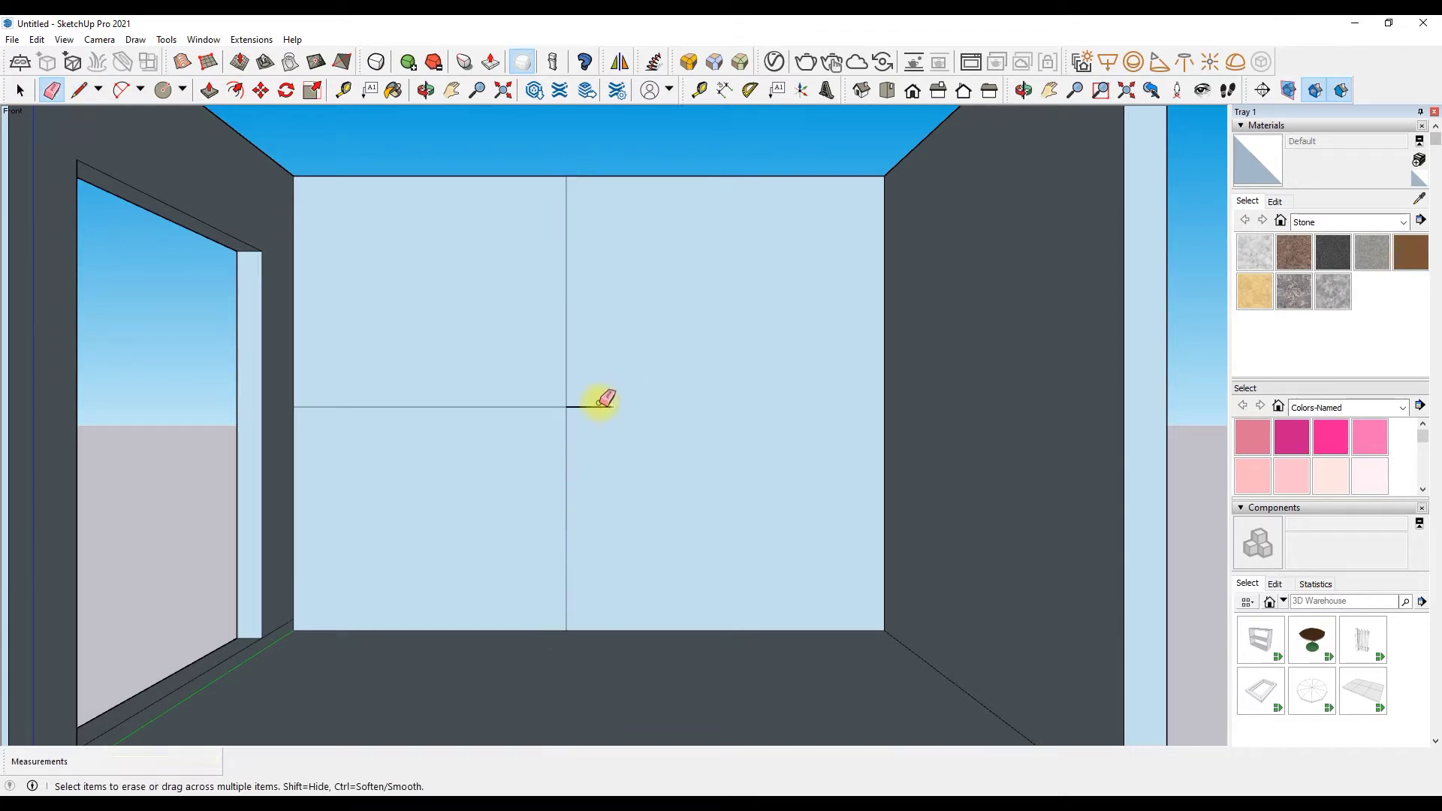
scroll(538, 406, up, 1)
click(474, 406)
scroll(473, 406, down, 2)
key(space)
Step: Draw the 3-inch base strip line along the bottom of the back wall
click(79, 90)
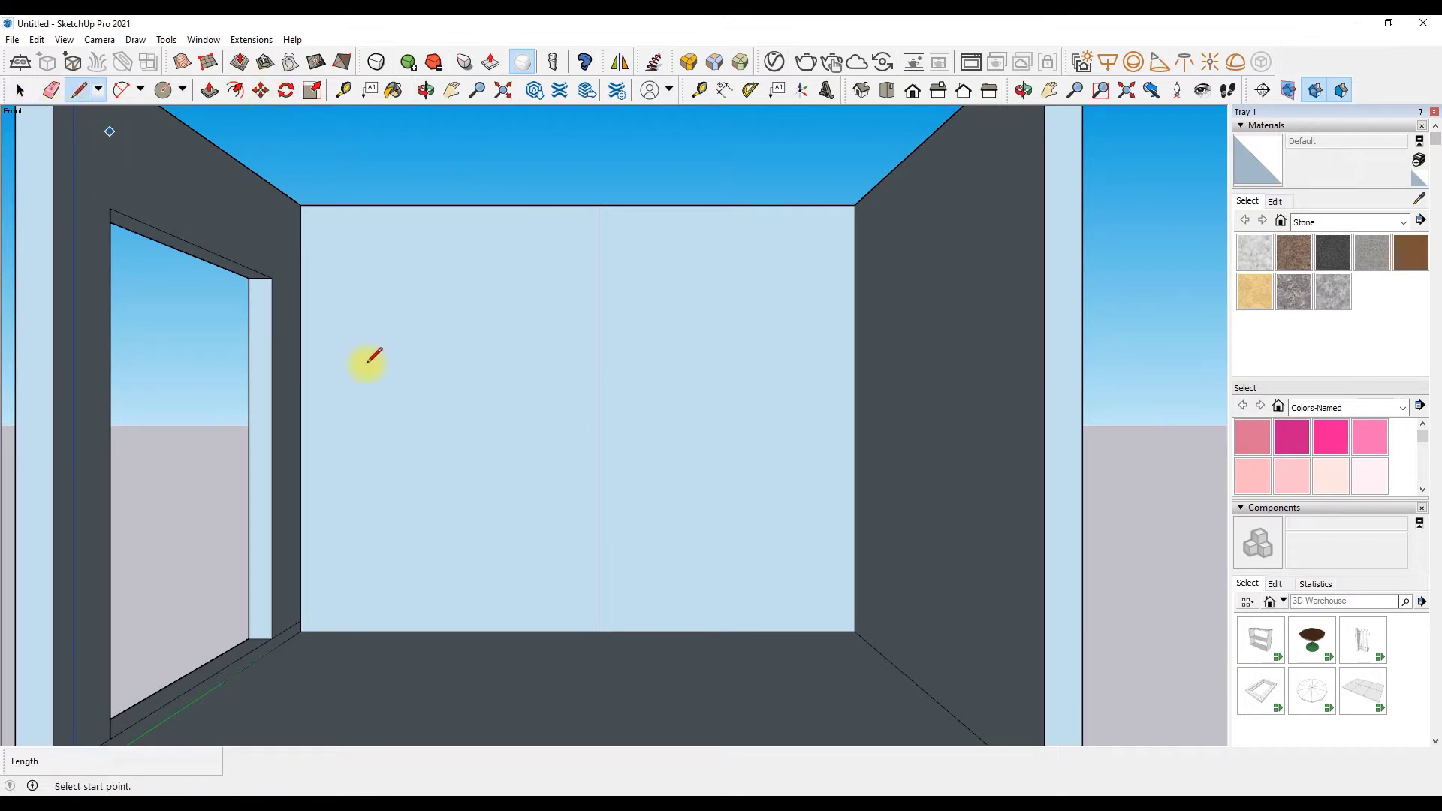
click(599, 631)
text(3)
key(Return)
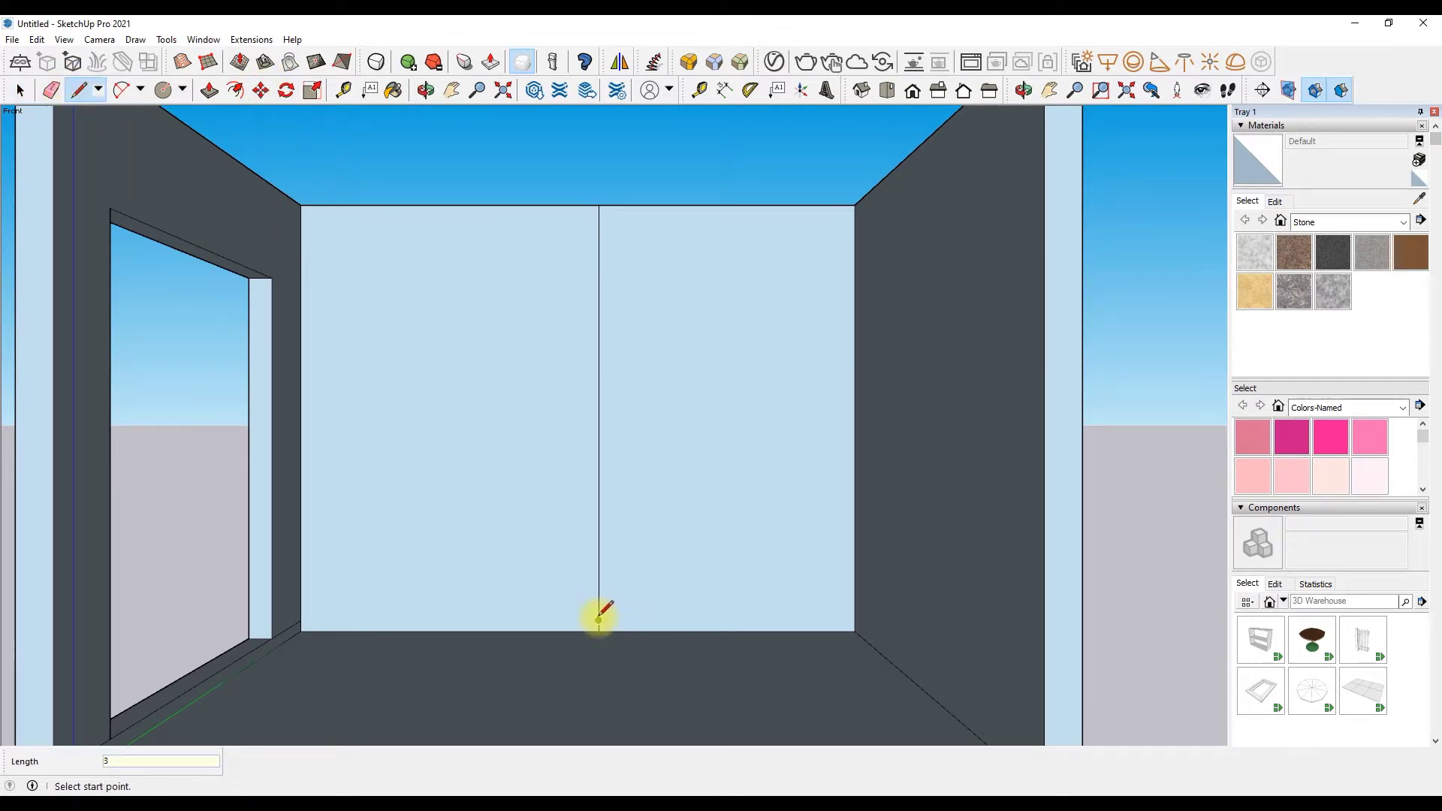
click(856, 620)
Step: Copy the vertical wall edge at 18-inch spacing to form the panel divisions
key(m)
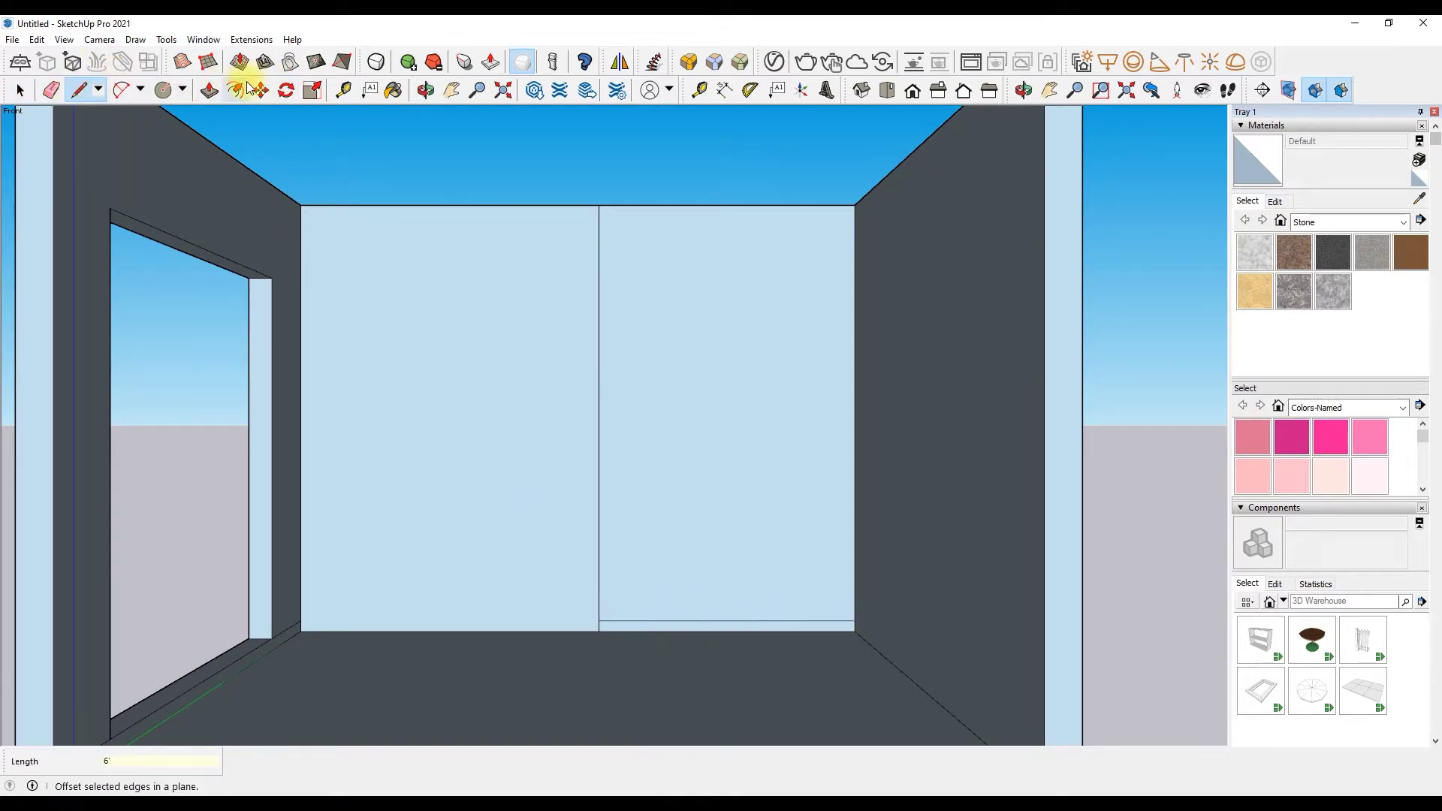
click(598, 413)
key(ctrl)
click(663, 413)
key(ctrl)
key(Return)
click(728, 413)
key(ctrl)
text(18)
key(Return)
middle_drag(783, 419, 705, 349)
scroll(705, 349, up, 2)
scroll(747, 309, up, 1)
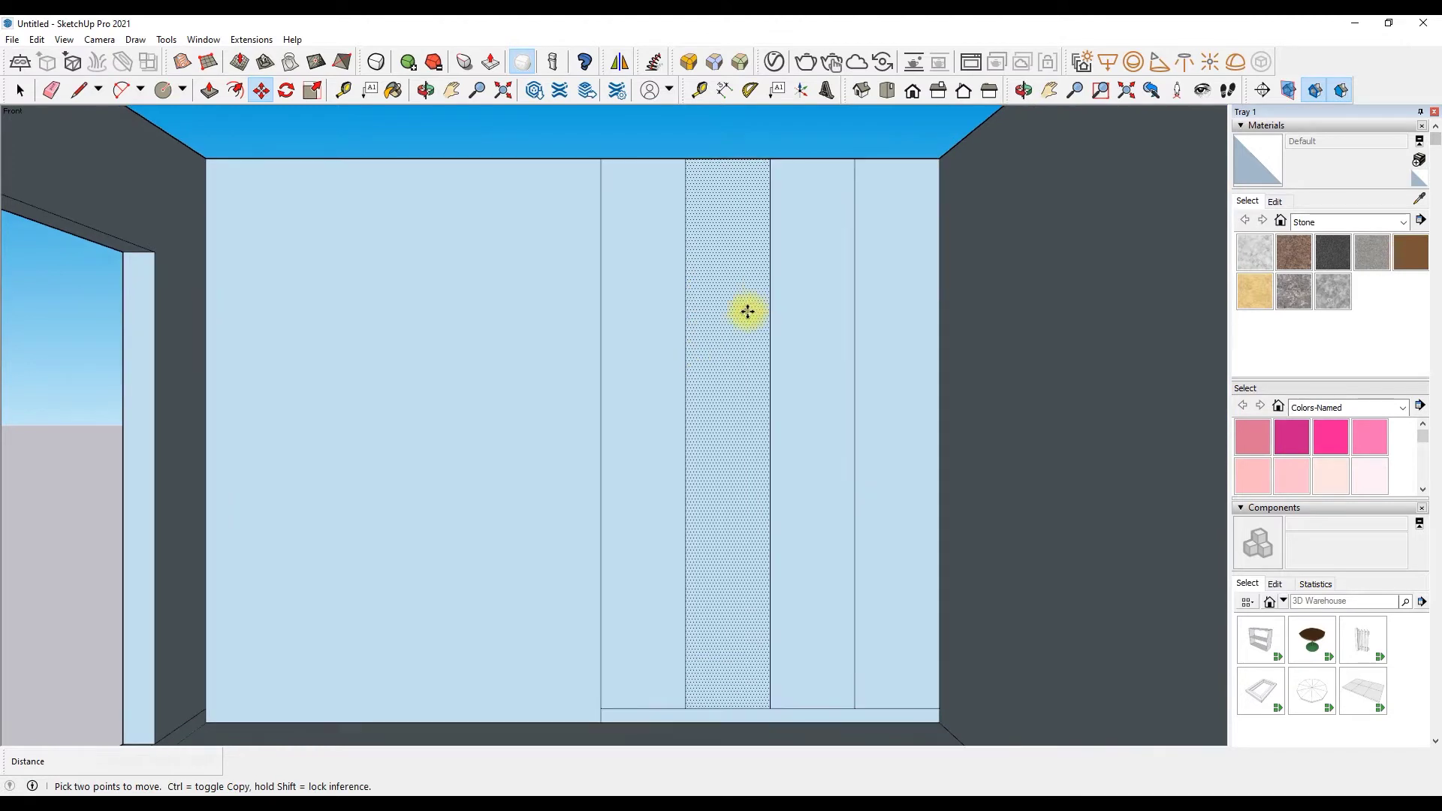
scroll(748, 310, down, 1)
key(space)
Step: Copy the selected panel edges 0.25 inches over to create the grooves
click(79, 92)
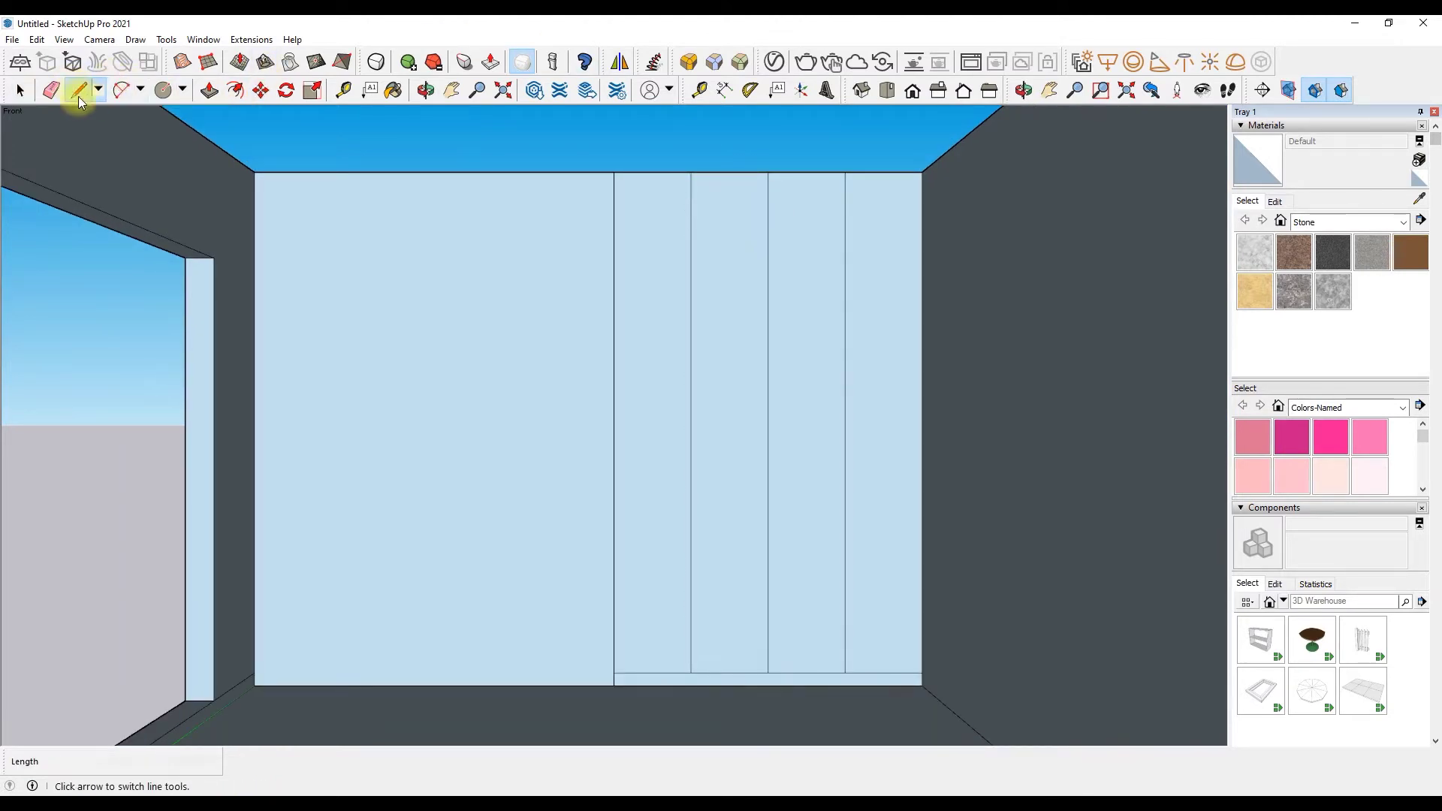
key(space)
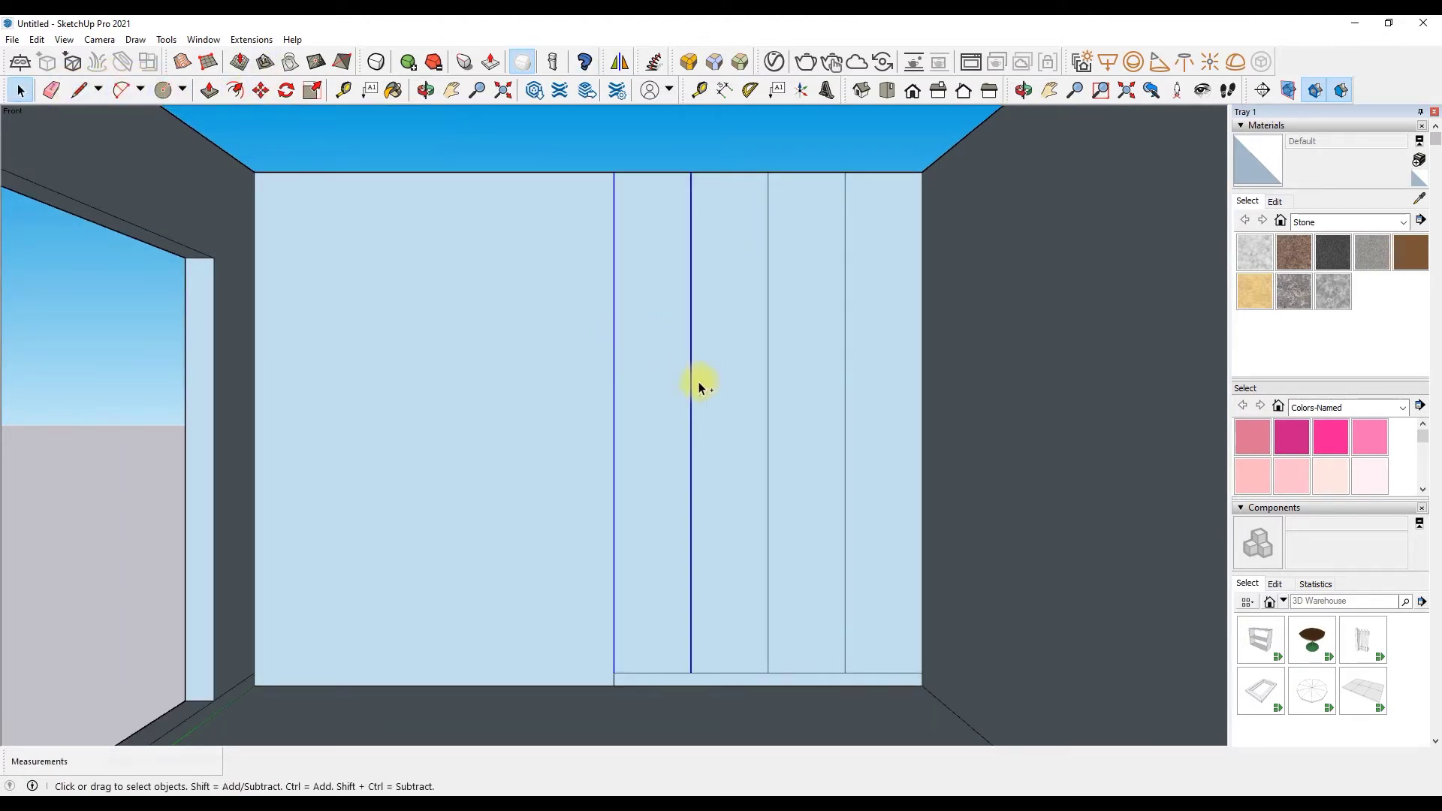
ctrl+click(846, 437)
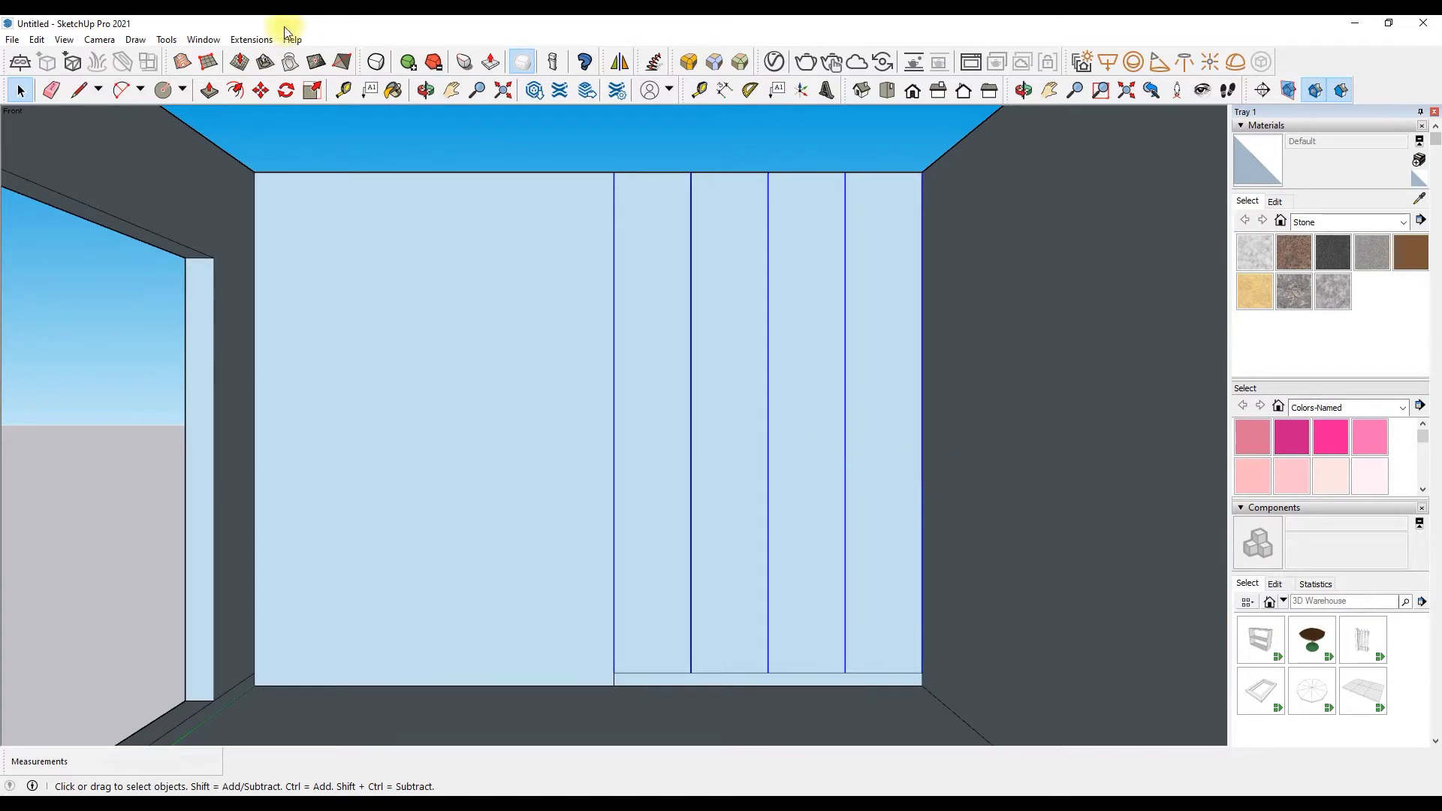
click(261, 90)
click(485, 302)
key(ctrl)
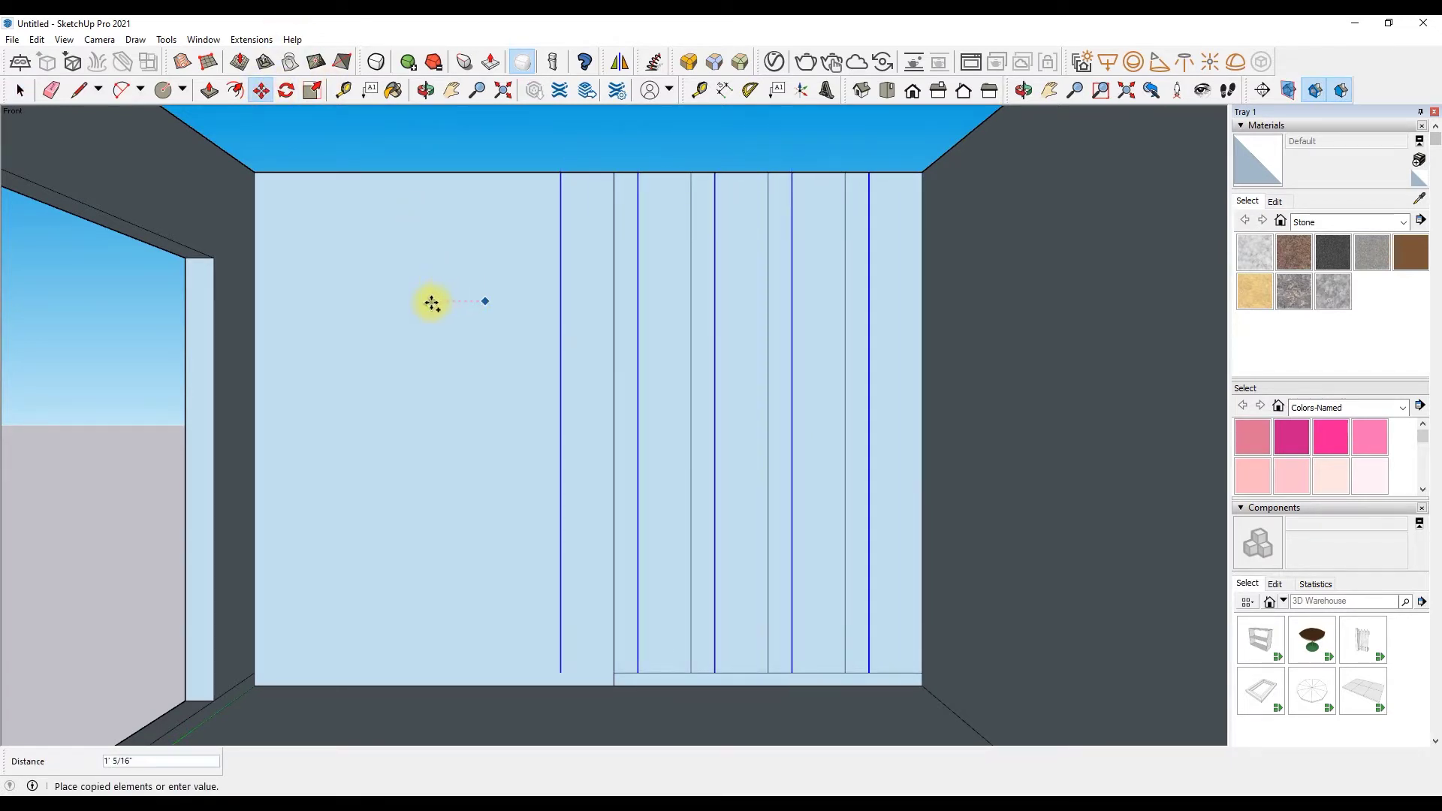
text(.25)
key(Return)
Step: Start a line near the back wall's bottom, then return to selecting
key(l)
scroll(541, 666, up, 2)
scroll(692, 643, up, 4)
click(696, 637)
key(space)
scroll(648, 686, down, 3)
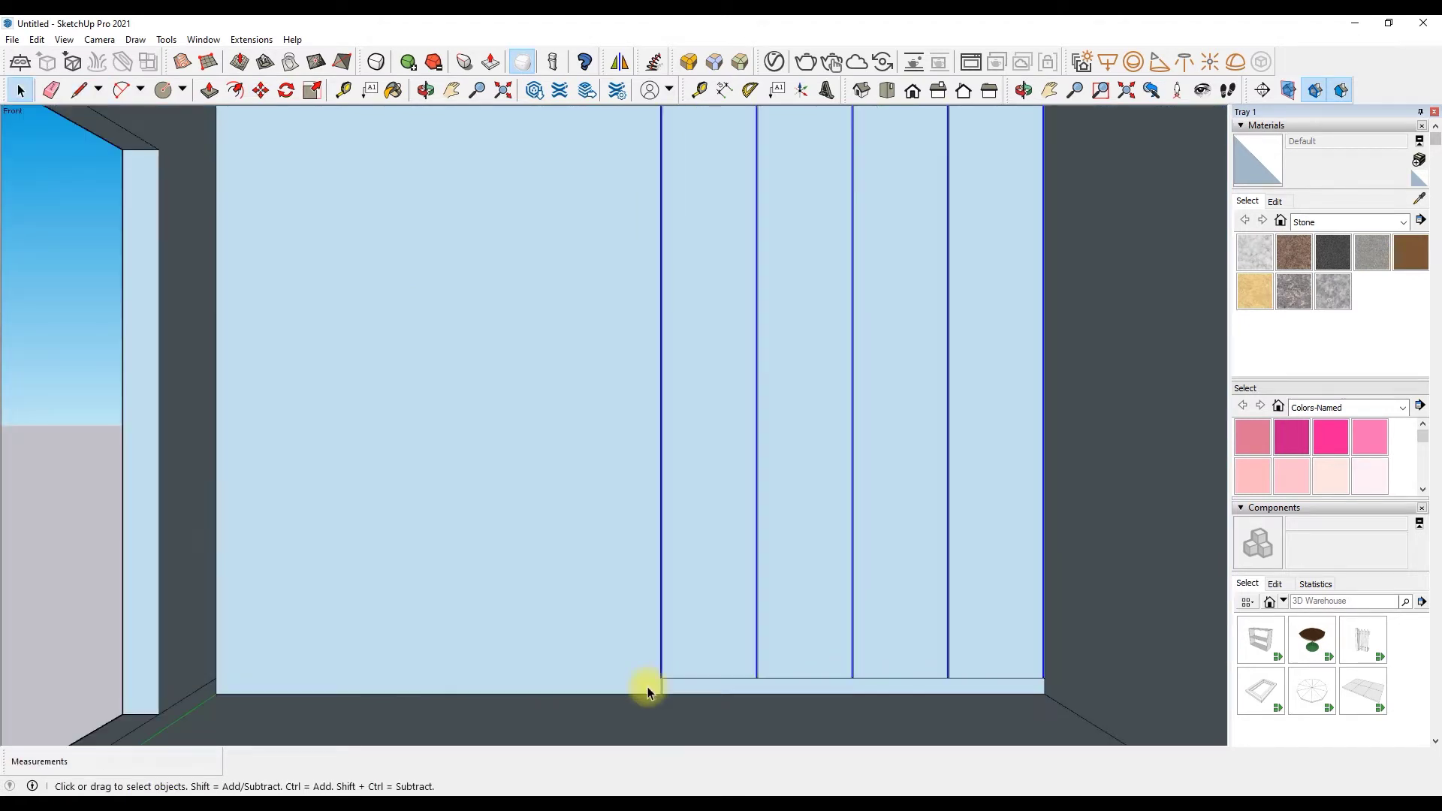
scroll(648, 687, down, 5)
scroll(793, 256, up, 4)
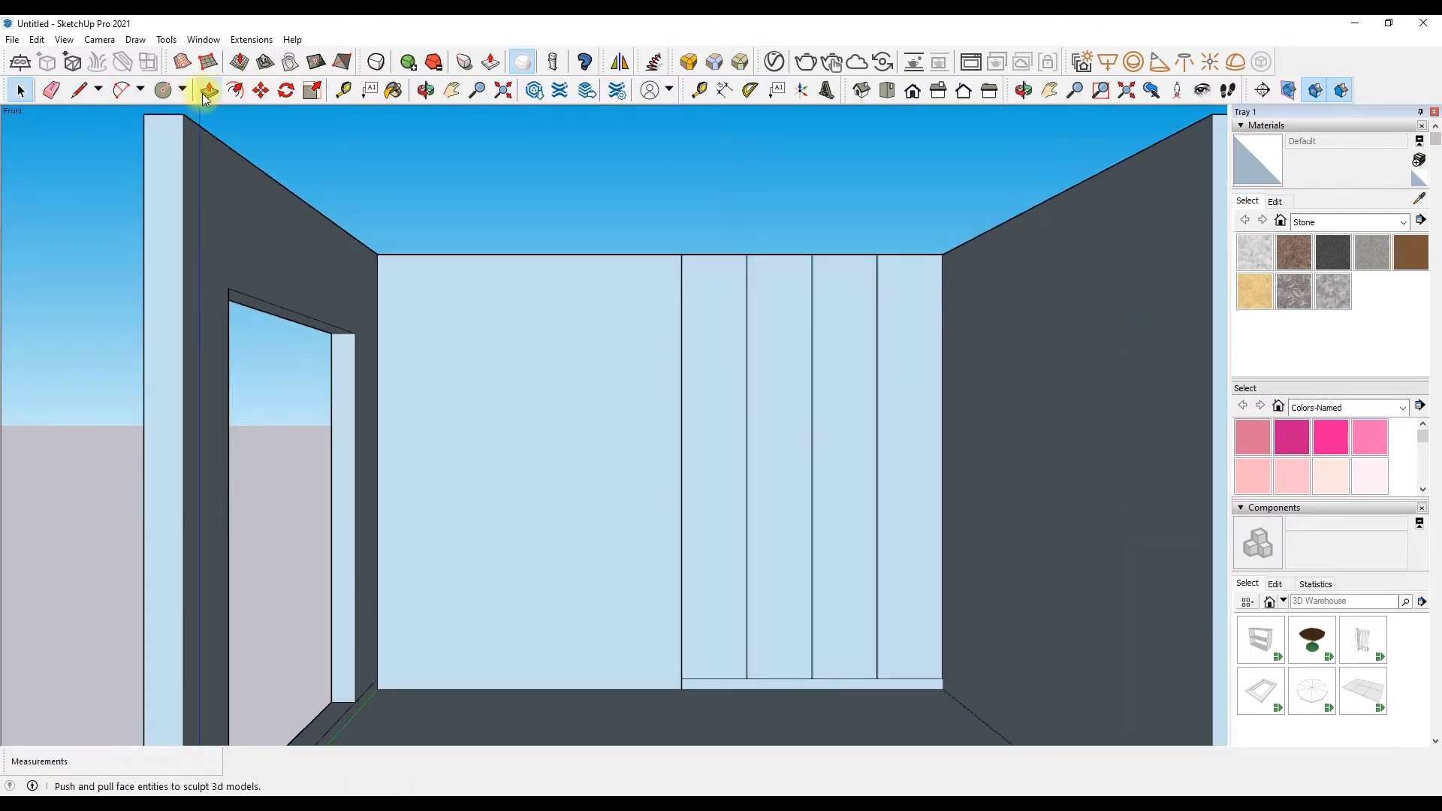
Step: Nudge a panel edge left, then start a 30-inch vertical line at the left wall's floor edge
click(260, 91)
scroll(680, 466, up, 3)
click(676, 467)
key(l)
scroll(652, 462, down, 1)
scroll(634, 605, down, 2)
click(628, 647)
key(Escape)
scroll(647, 661, down, 2)
scroll(661, 639, down, 3)
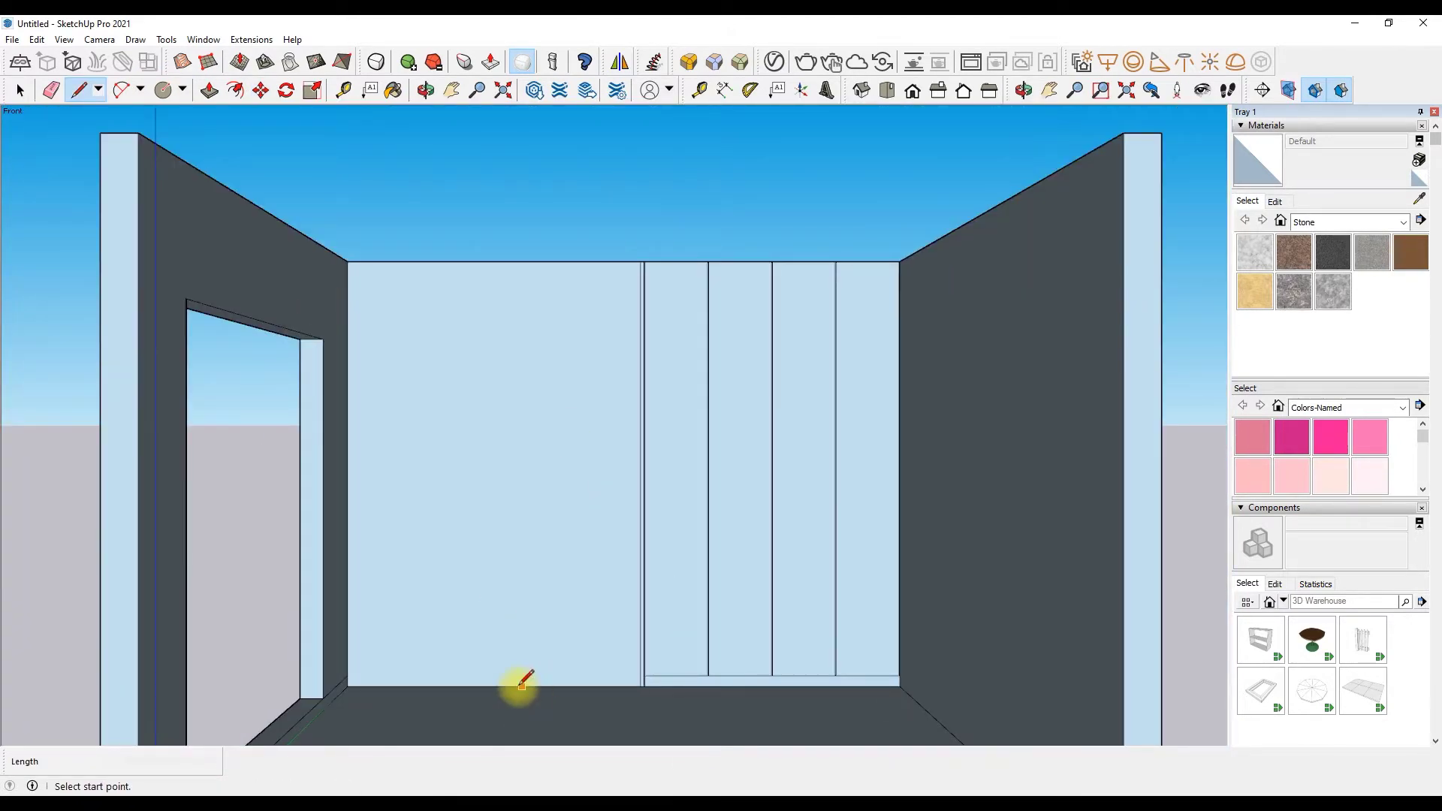
click(494, 686)
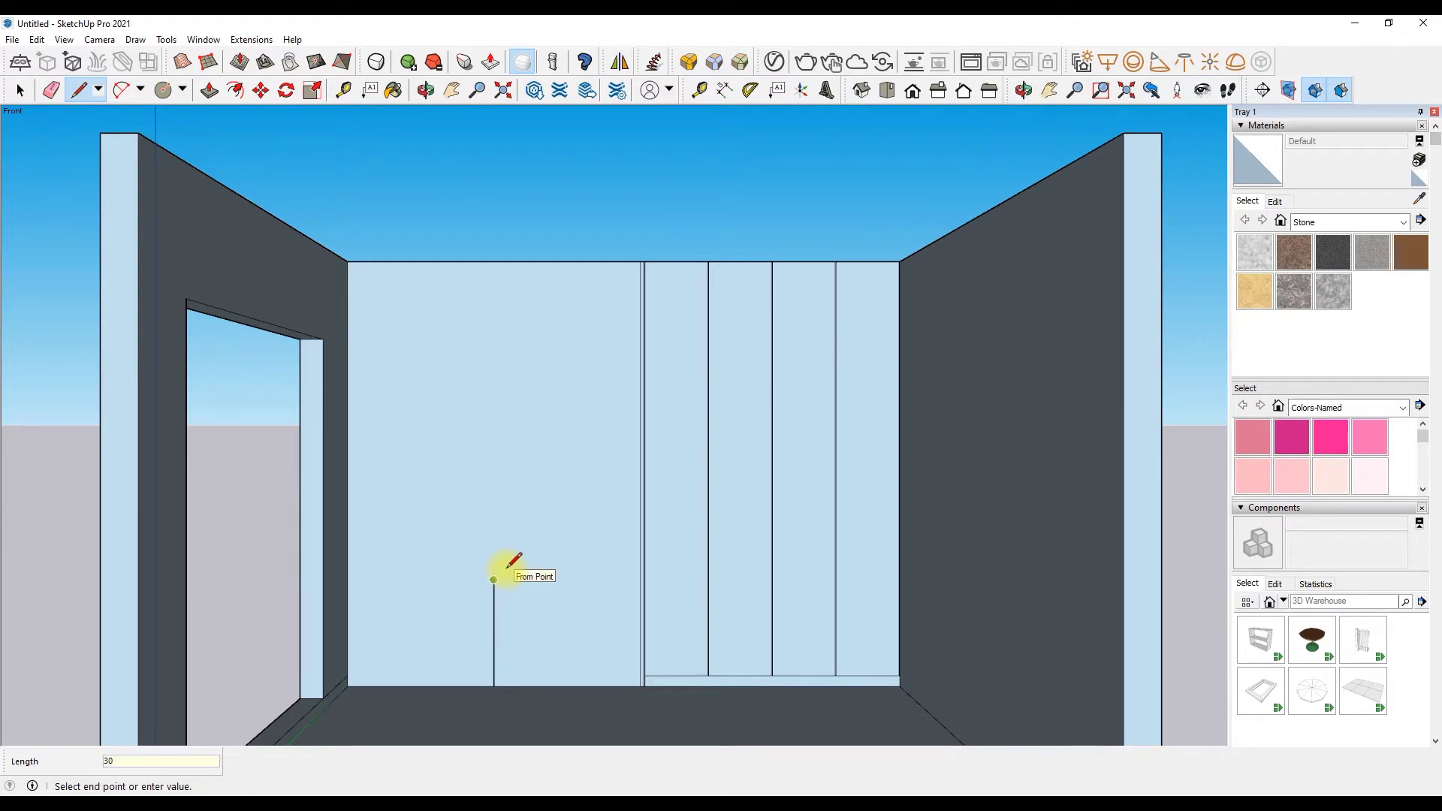
Step: Finish the desk-height line on the left wall section and erase the guide
click(348, 580)
key(e)
scroll(658, 550, up, 1)
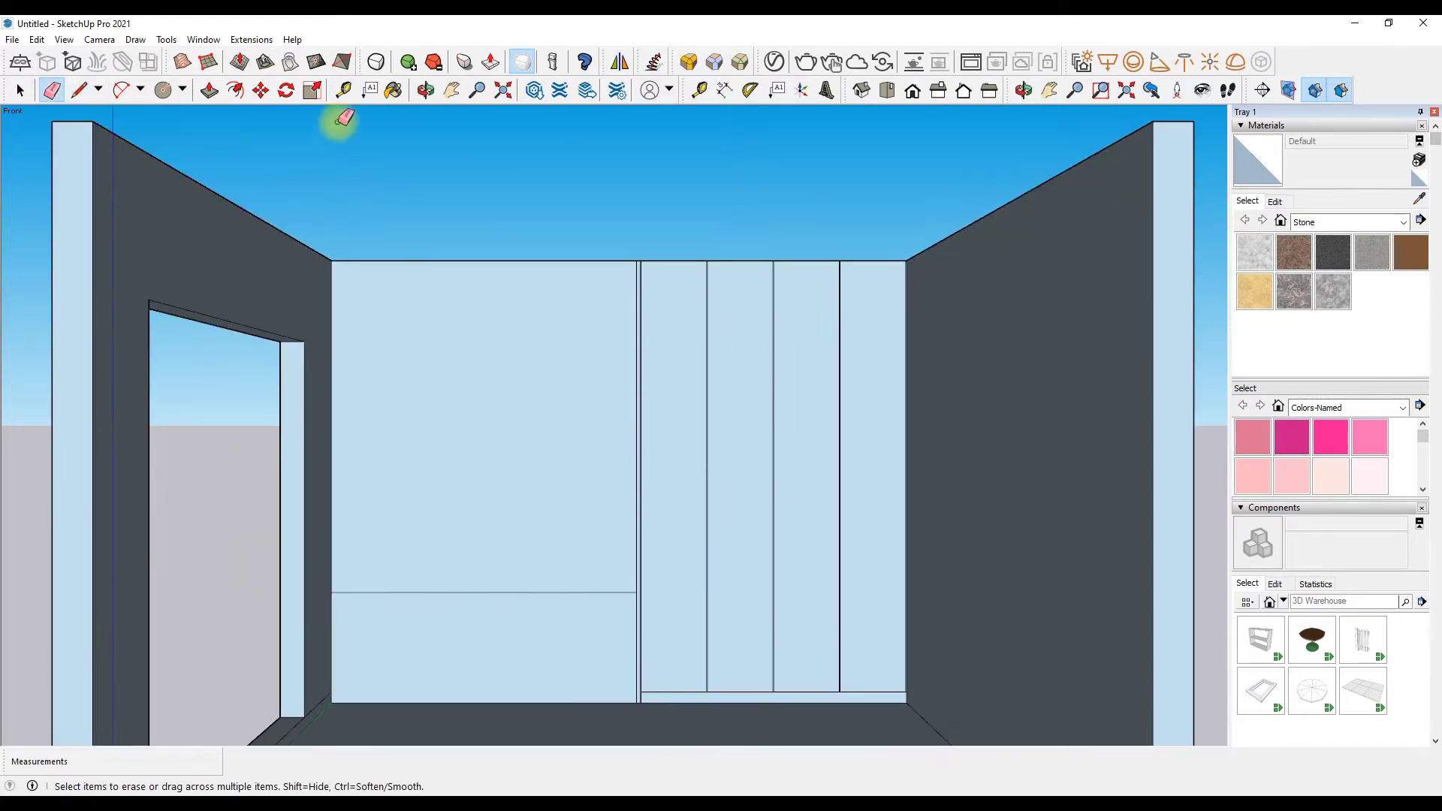
Step: Pull the rightmost wardrobe panels out 1' 6" from the wall
click(209, 90)
scroll(825, 290, down, 2)
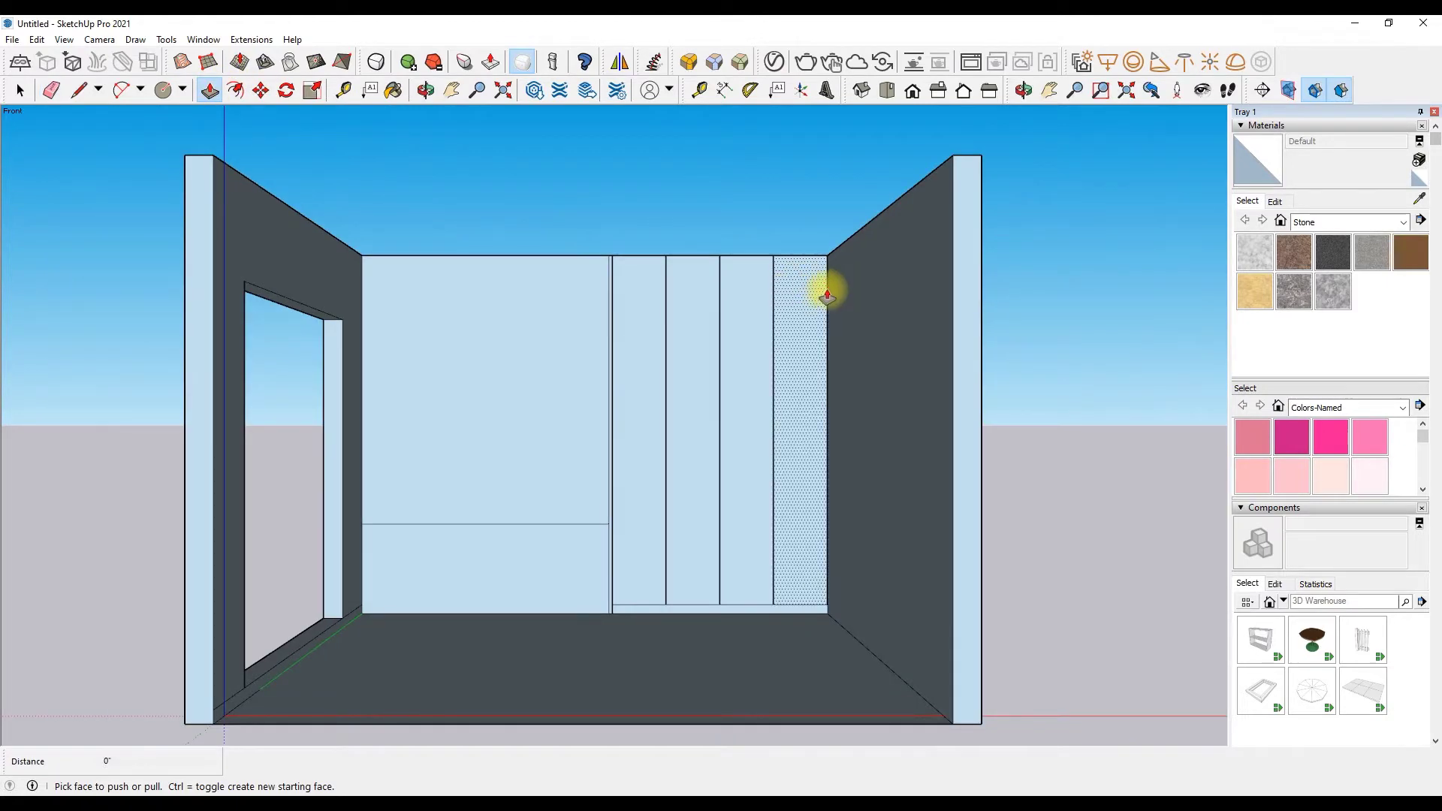
scroll(825, 284, up, 5)
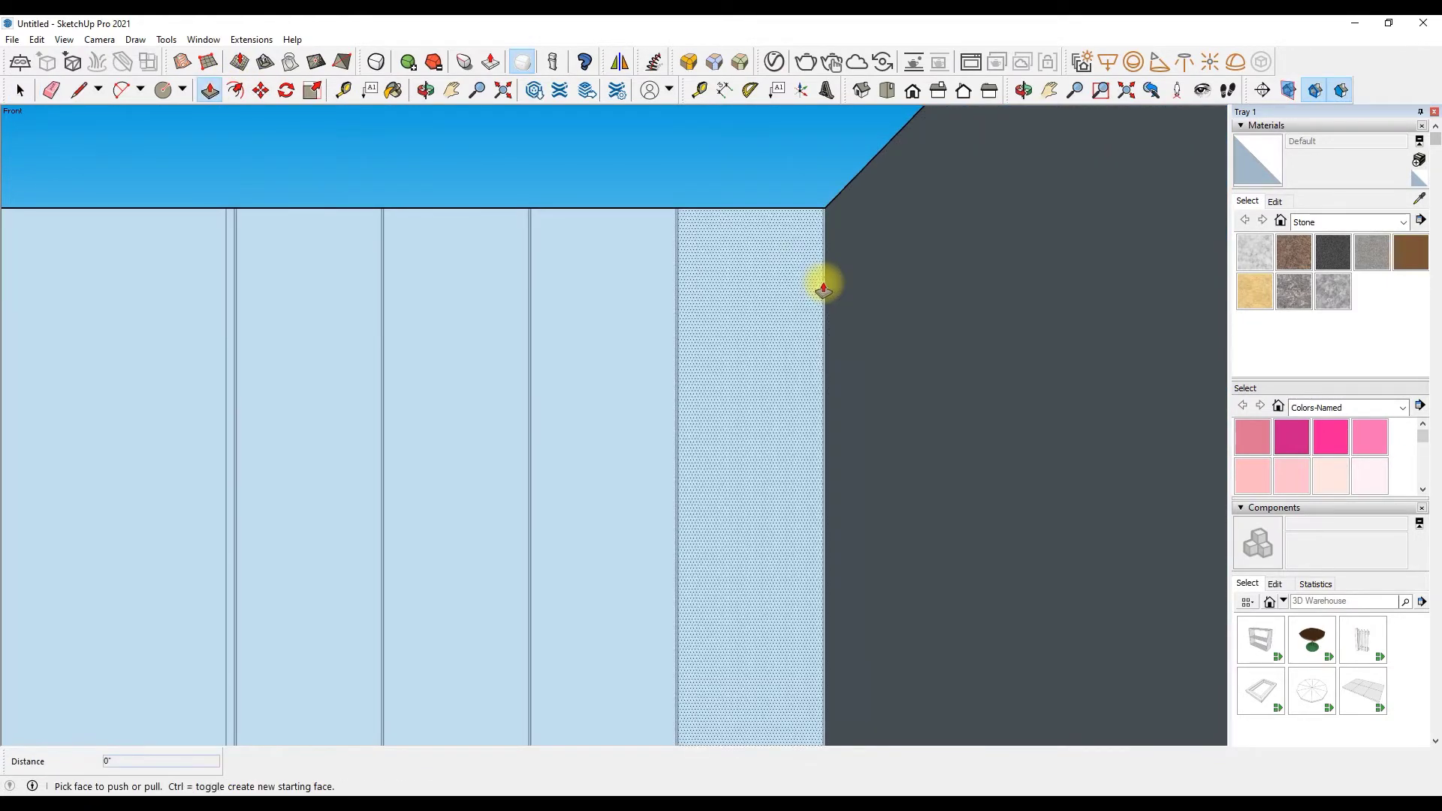
click(824, 284)
click(864, 319)
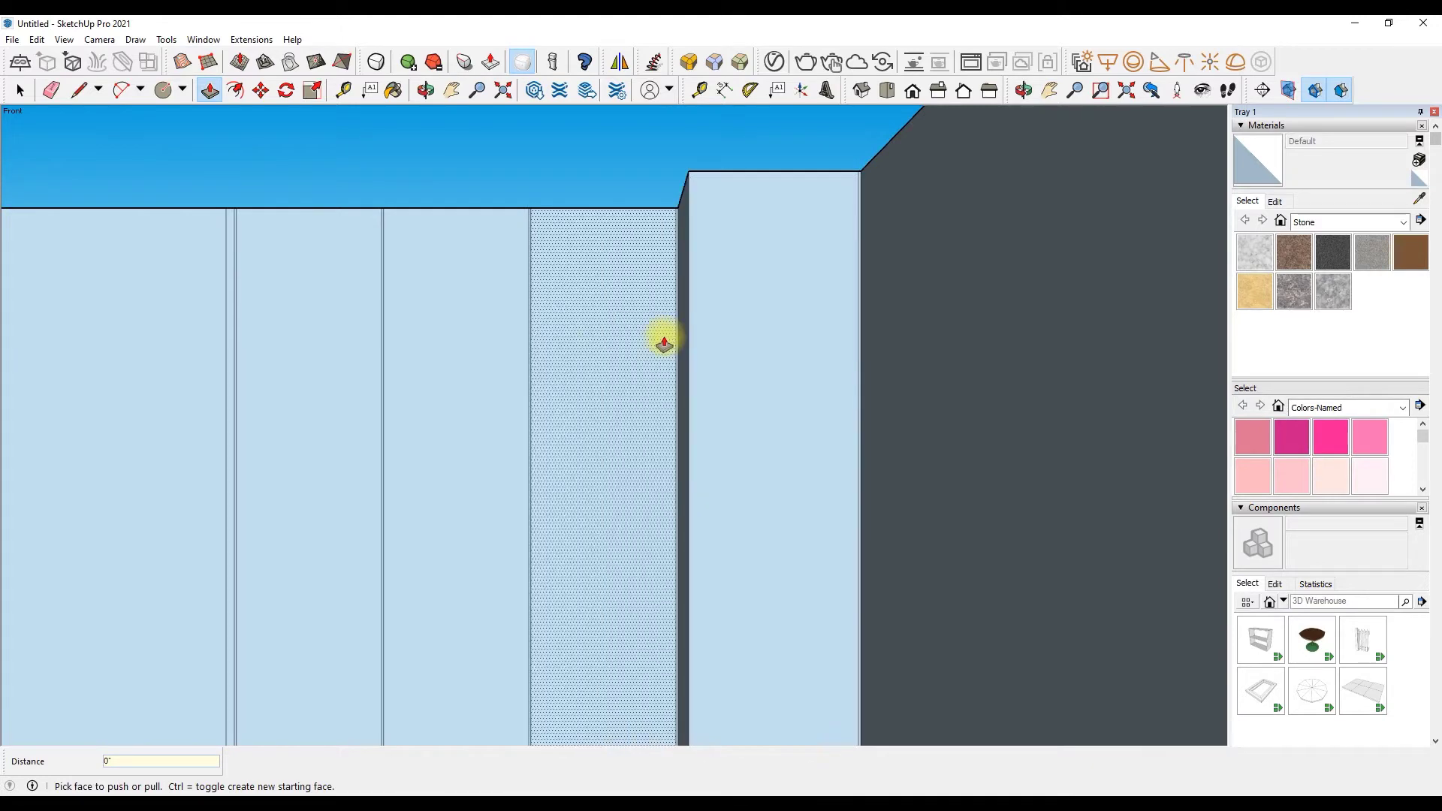
Step: Double-click the remaining wardrobe panels to repeat the 1' 6" pull so all sit flush
double_click(669, 335)
scroll(508, 341, down, 3)
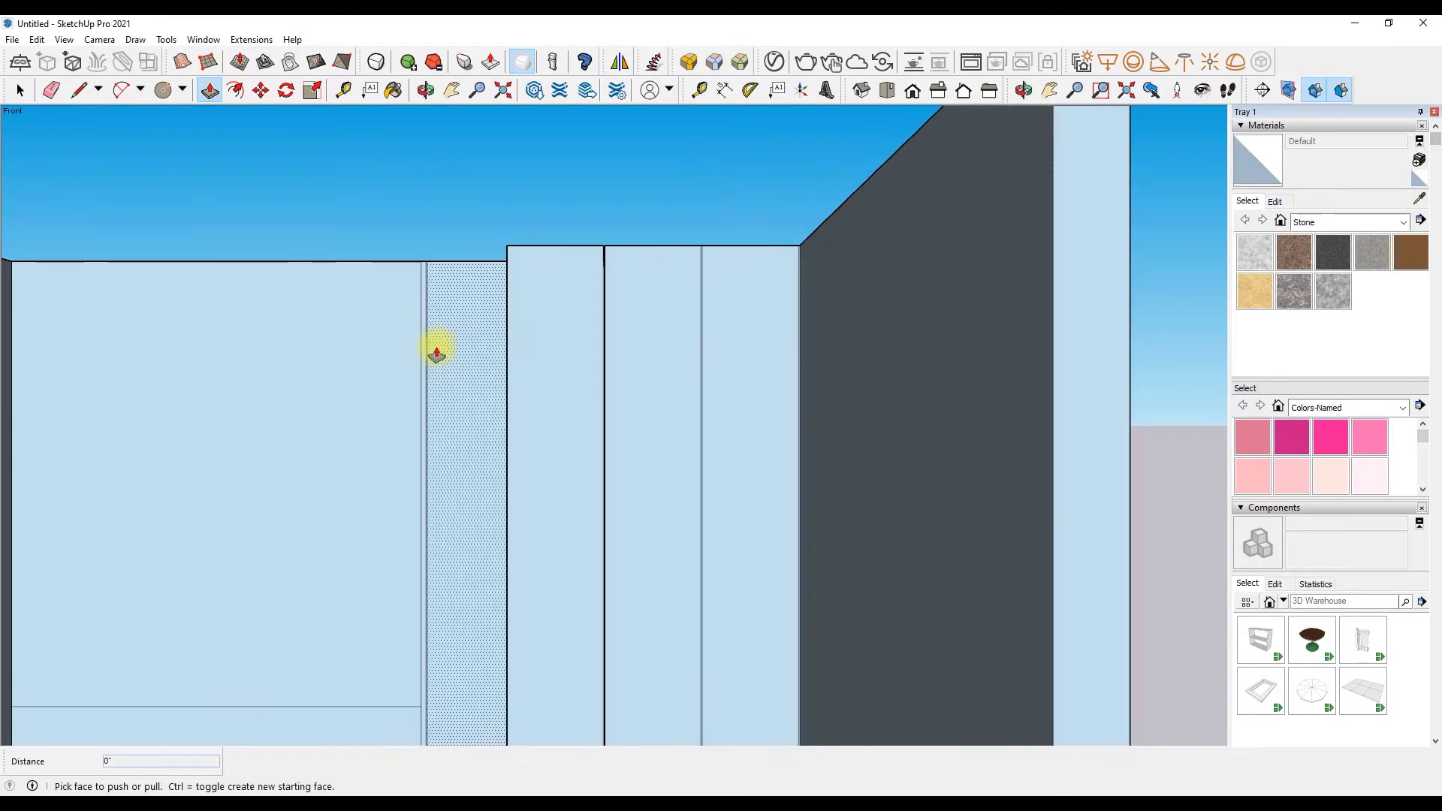
scroll(779, 331, down, 2)
double_click(692, 370)
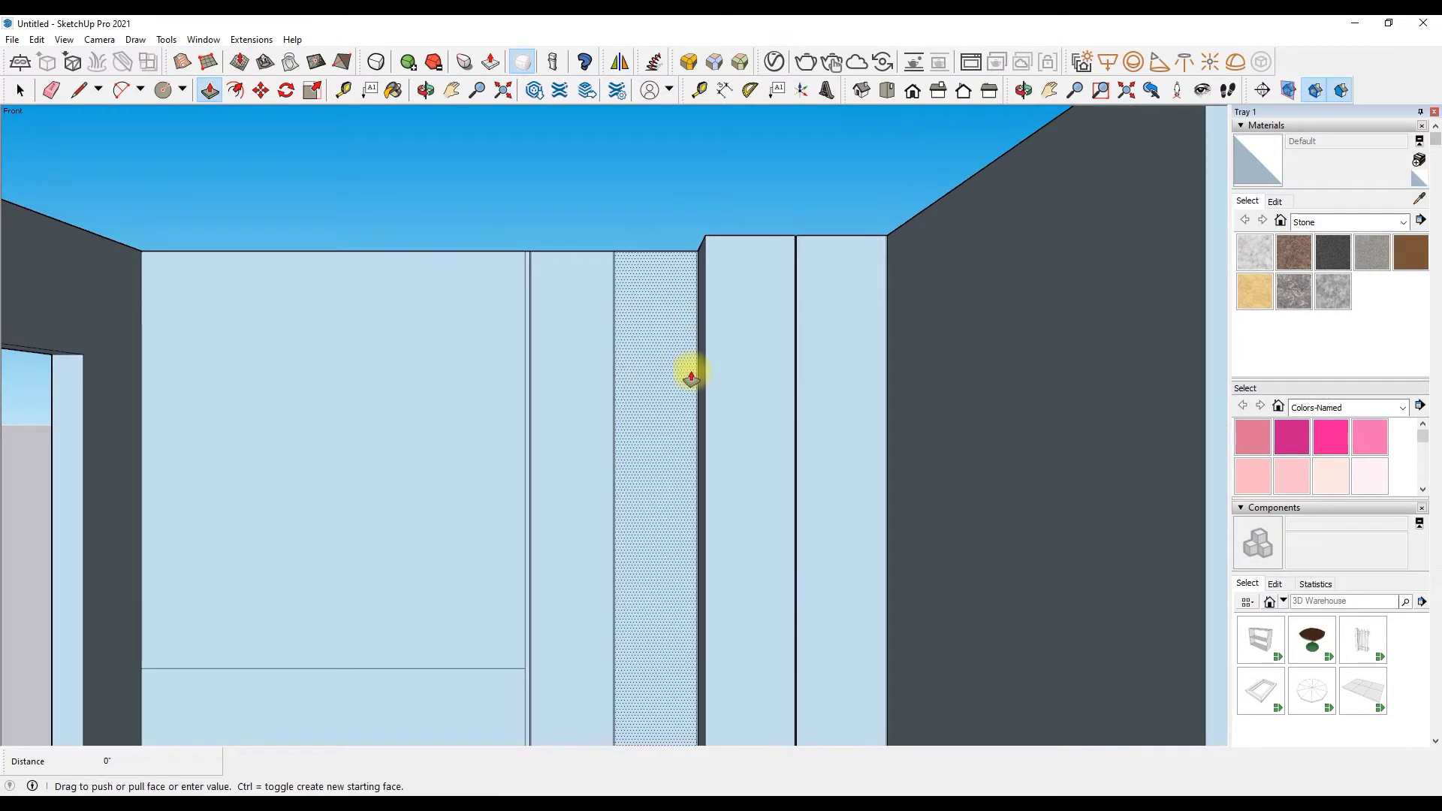
double_click(567, 364)
scroll(563, 363, down, 4)
scroll(651, 516, down, 4)
scroll(679, 656, up, 5)
scroll(563, 567, down, 5)
scroll(760, 335, up, 2)
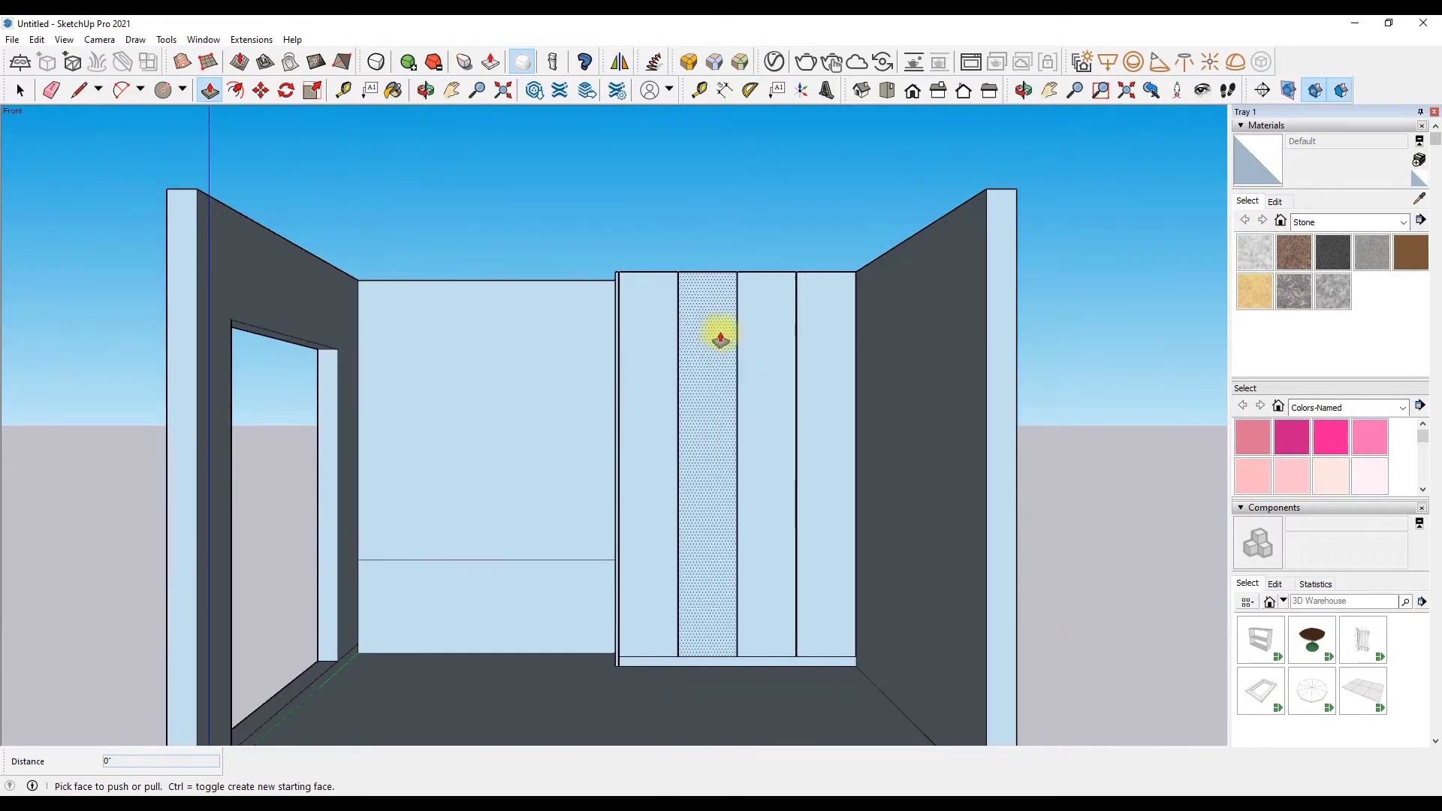
scroll(473, 509, down, 2)
scroll(550, 515, up, 3)
Step: Draw a horizontal line across the back wall's left section
click(78, 90)
click(763, 538)
key(Escape)
click(762, 512)
click(402, 512)
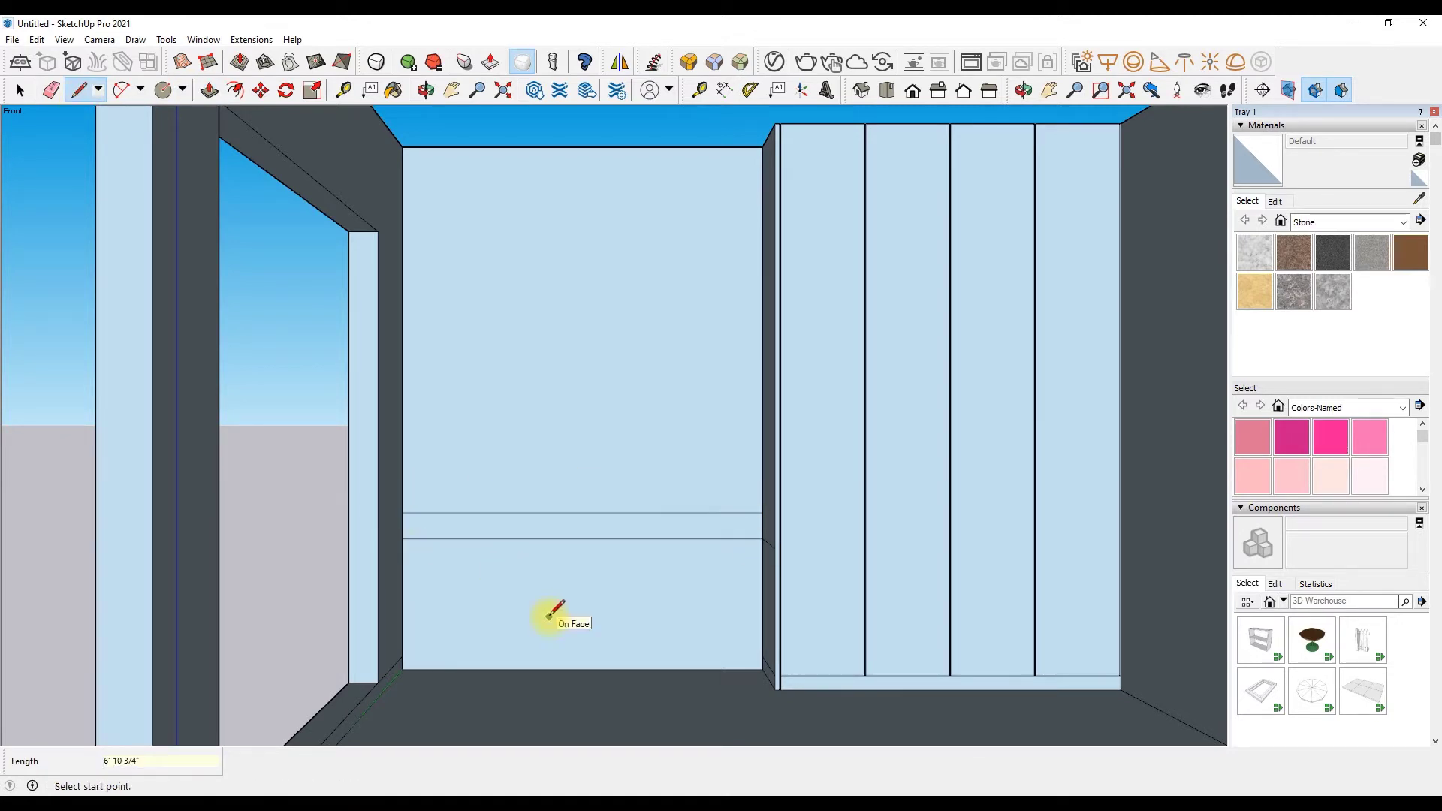
Step: Draw the two horizontal edges marking the desk-top thickness across the wall
scroll(552, 612, up, 1)
scroll(596, 332, down, 2)
scroll(525, 476, up, 2)
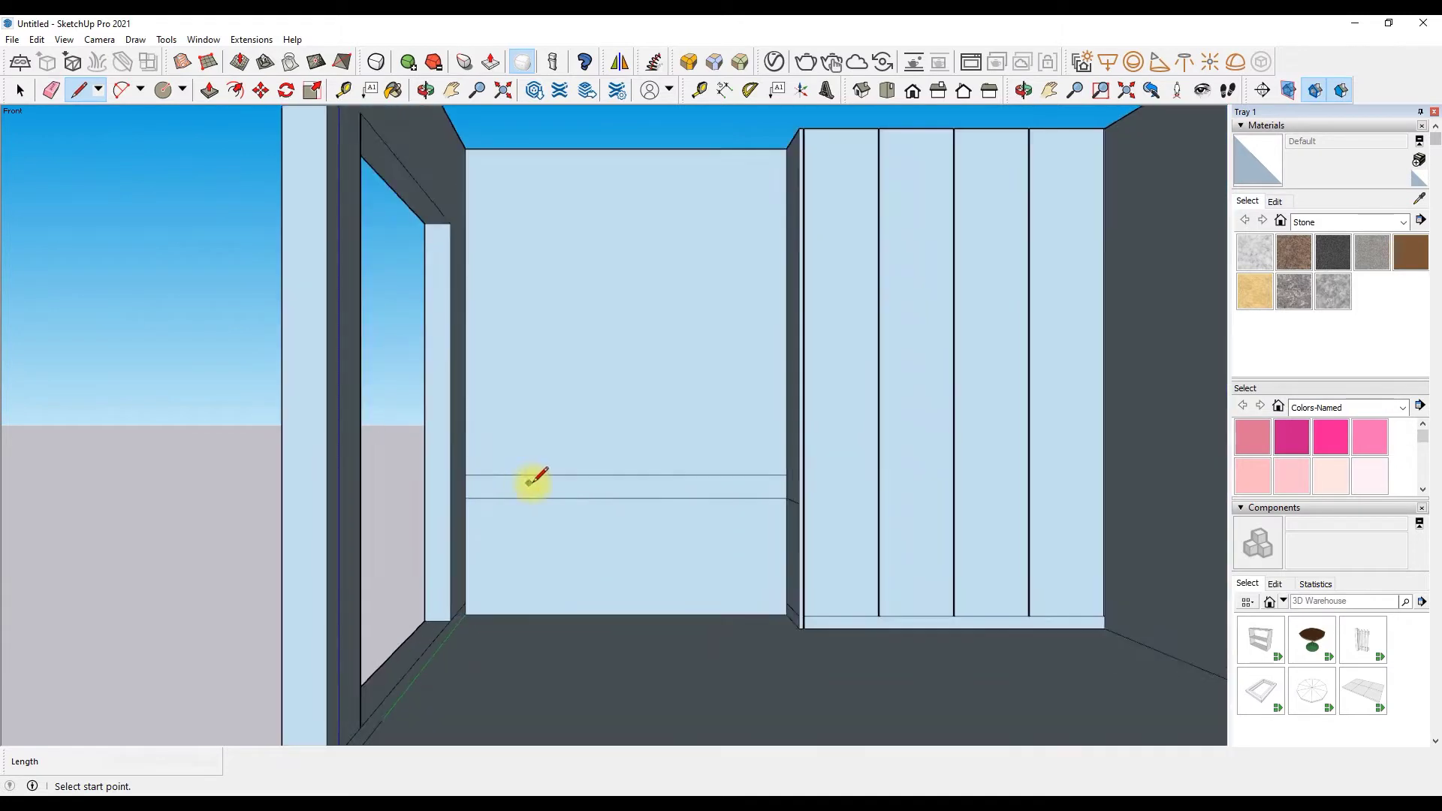
scroll(525, 476, up, 2)
click(937, 486)
click(396, 485)
click(396, 525)
click(939, 525)
Step: Erase the two extra wall edges beside the desk strip
key(e)
click(895, 466)
click(939, 504)
scroll(364, 509, down, 3)
scroll(639, 515, up, 2)
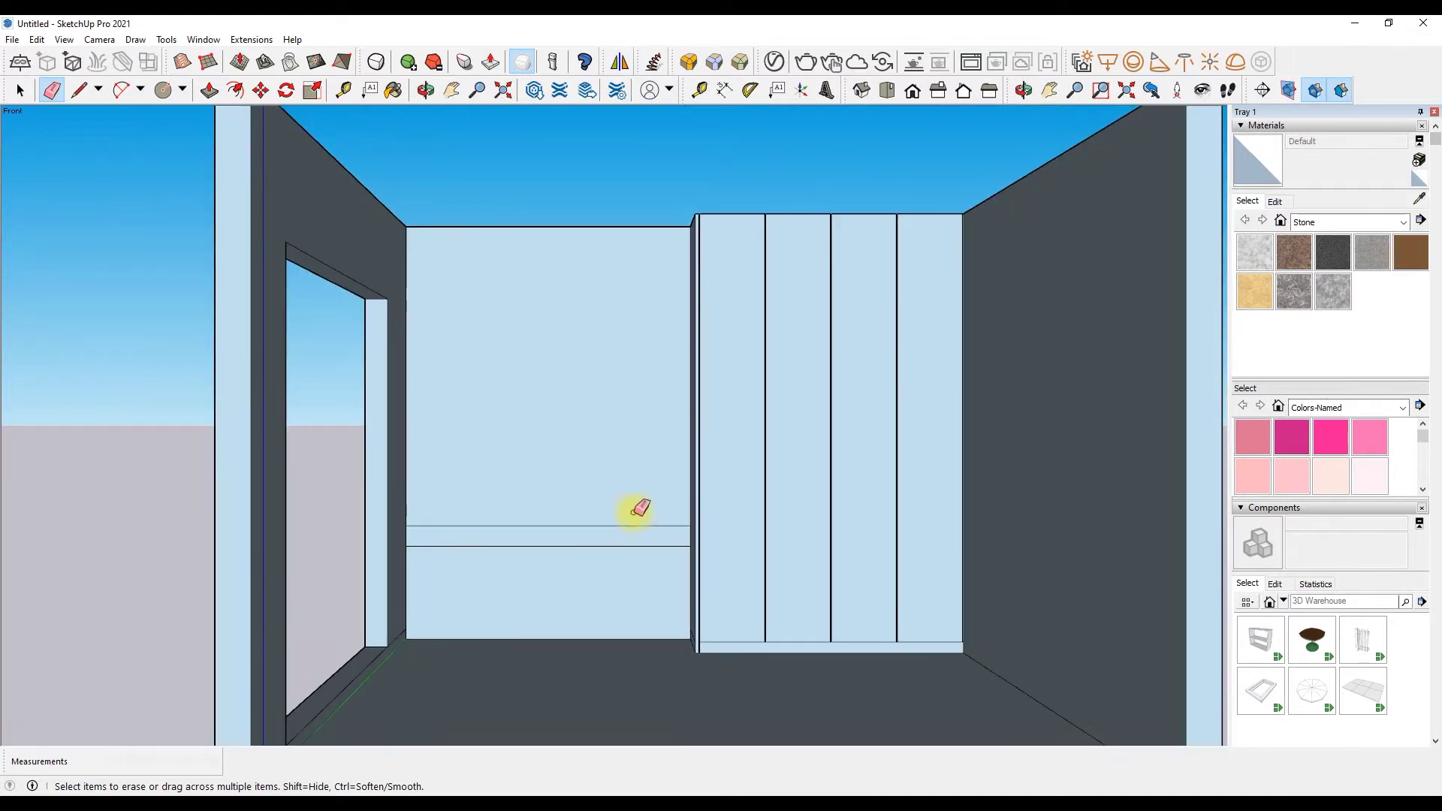
Step: Push/Pull the desk strip out 1' 6" from the back wall
click(210, 90)
mouse_move(540, 535)
mouse_down()
mouse_move(686, 651)
mouse_move(710, 652)
mouse_up()
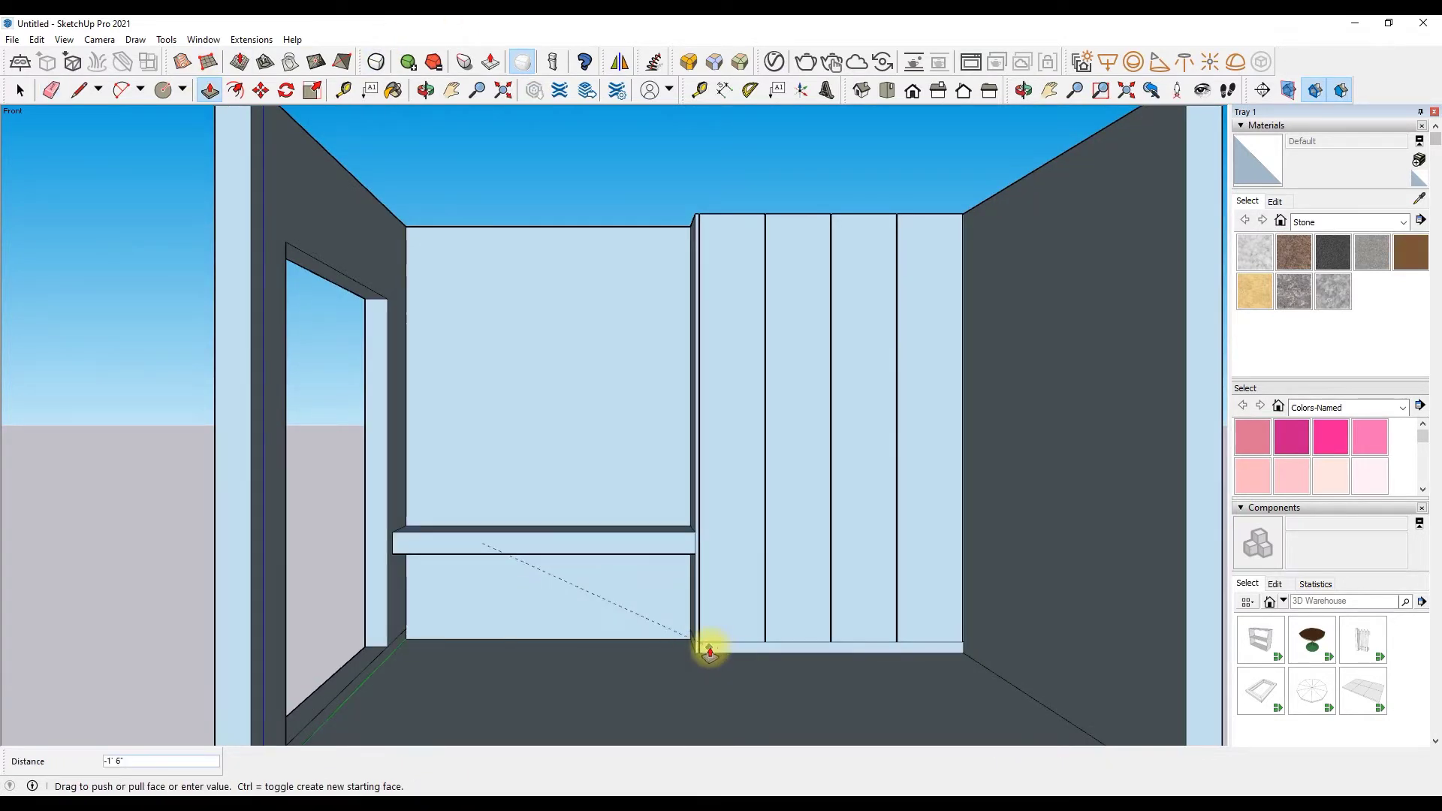
click(710, 652)
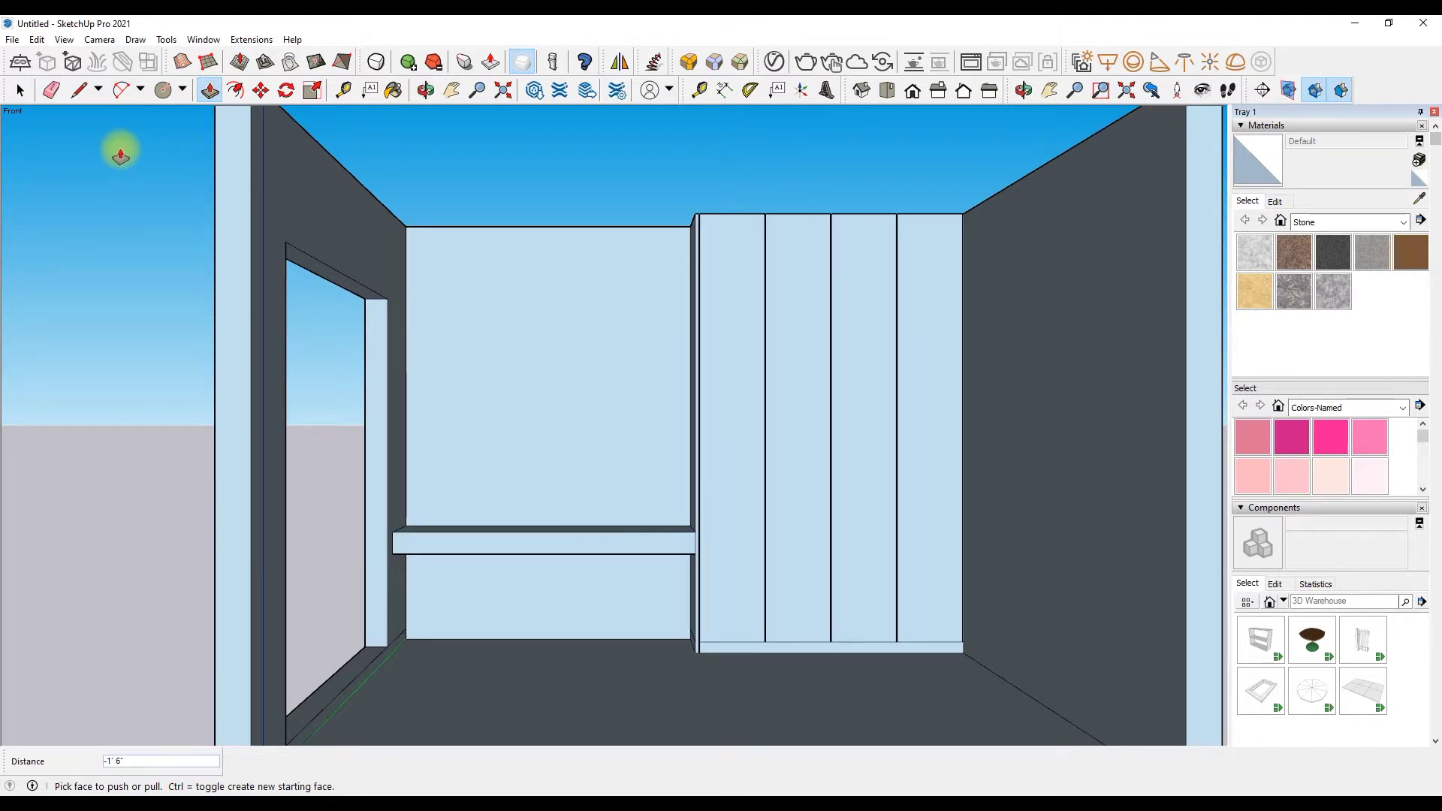
Step: Start a line at the wardrobe's top edge, then cancel and undo it
click(79, 90)
scroll(721, 203, up, 3)
click(715, 193)
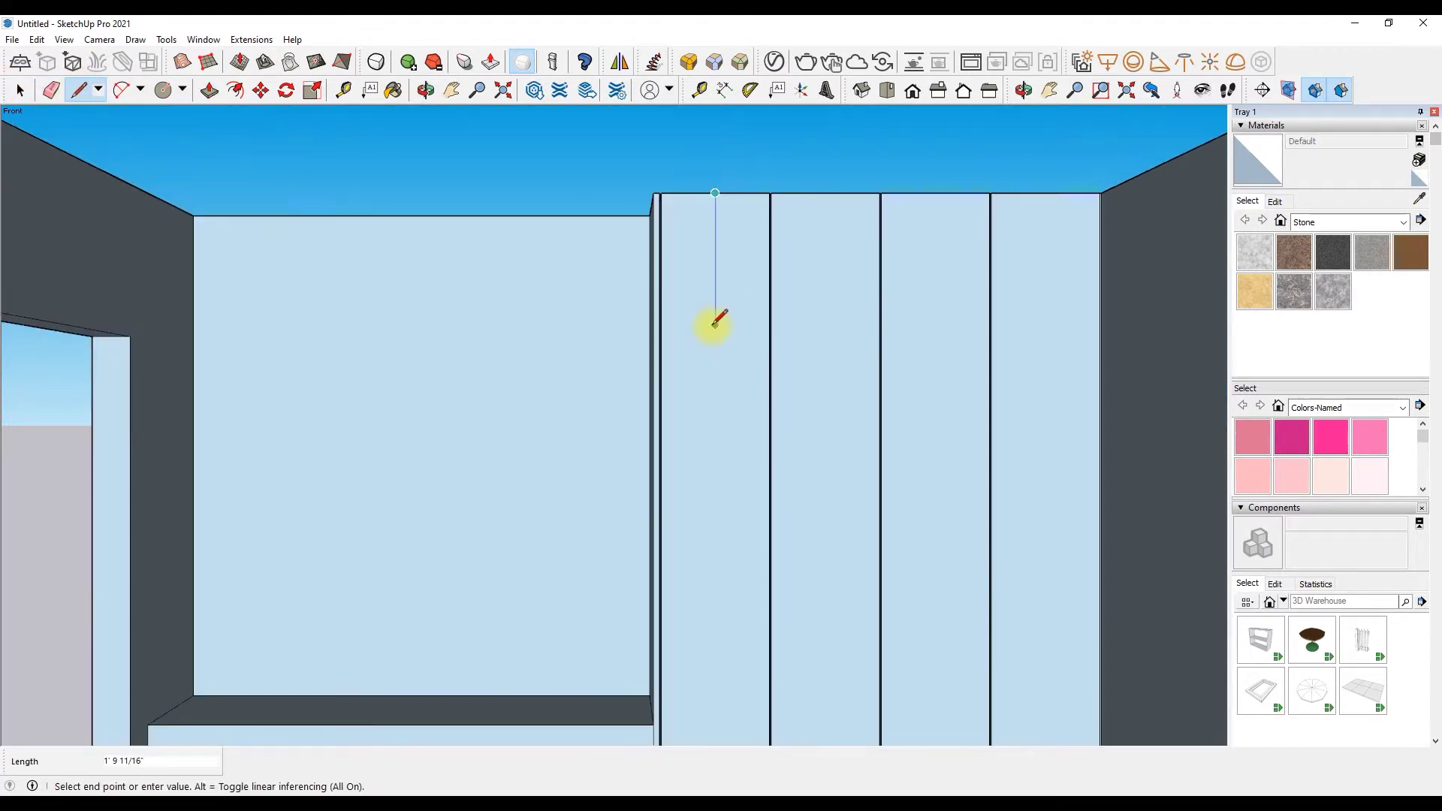
key(Return)
scroll(744, 330, down, 3)
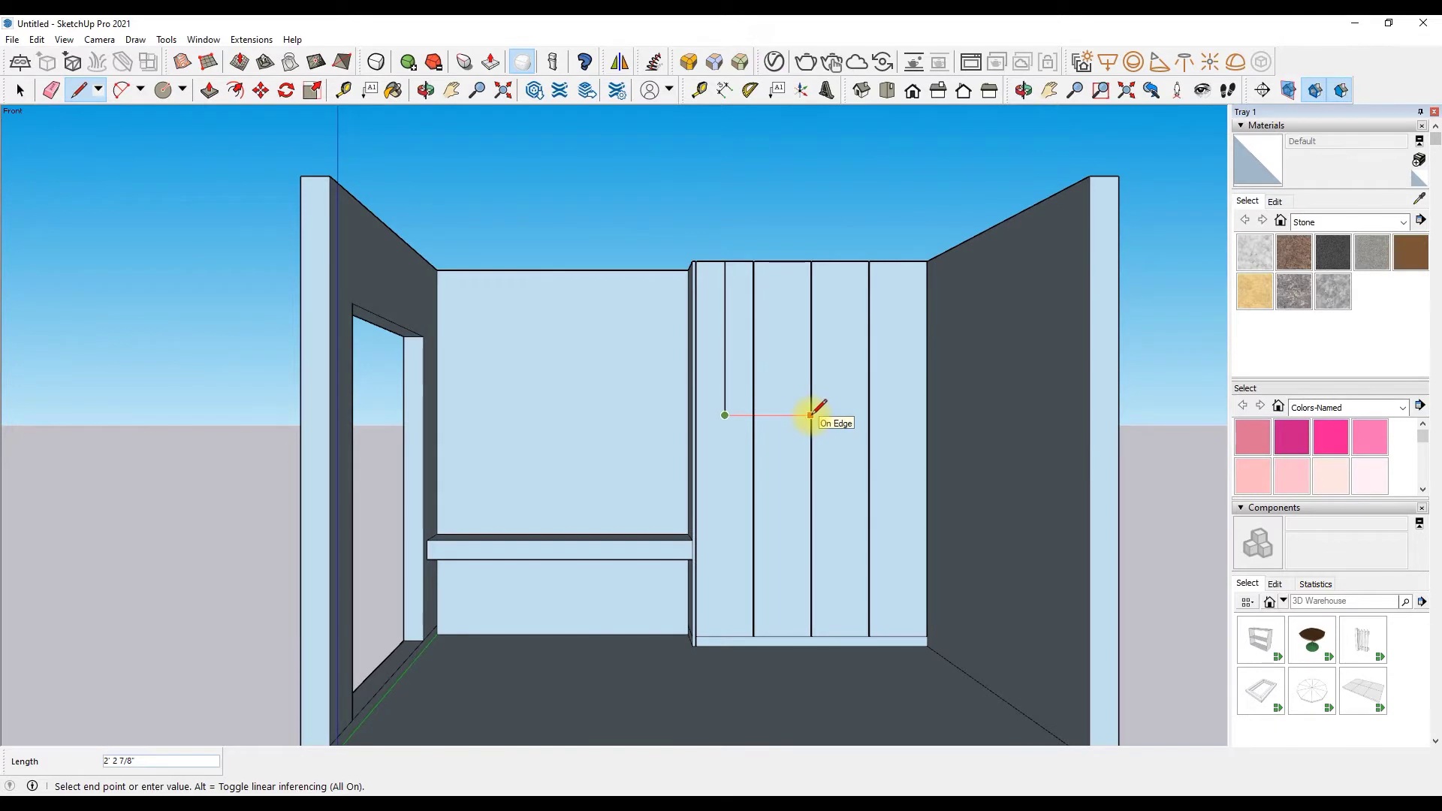
key(space)
key(ctrl+z)
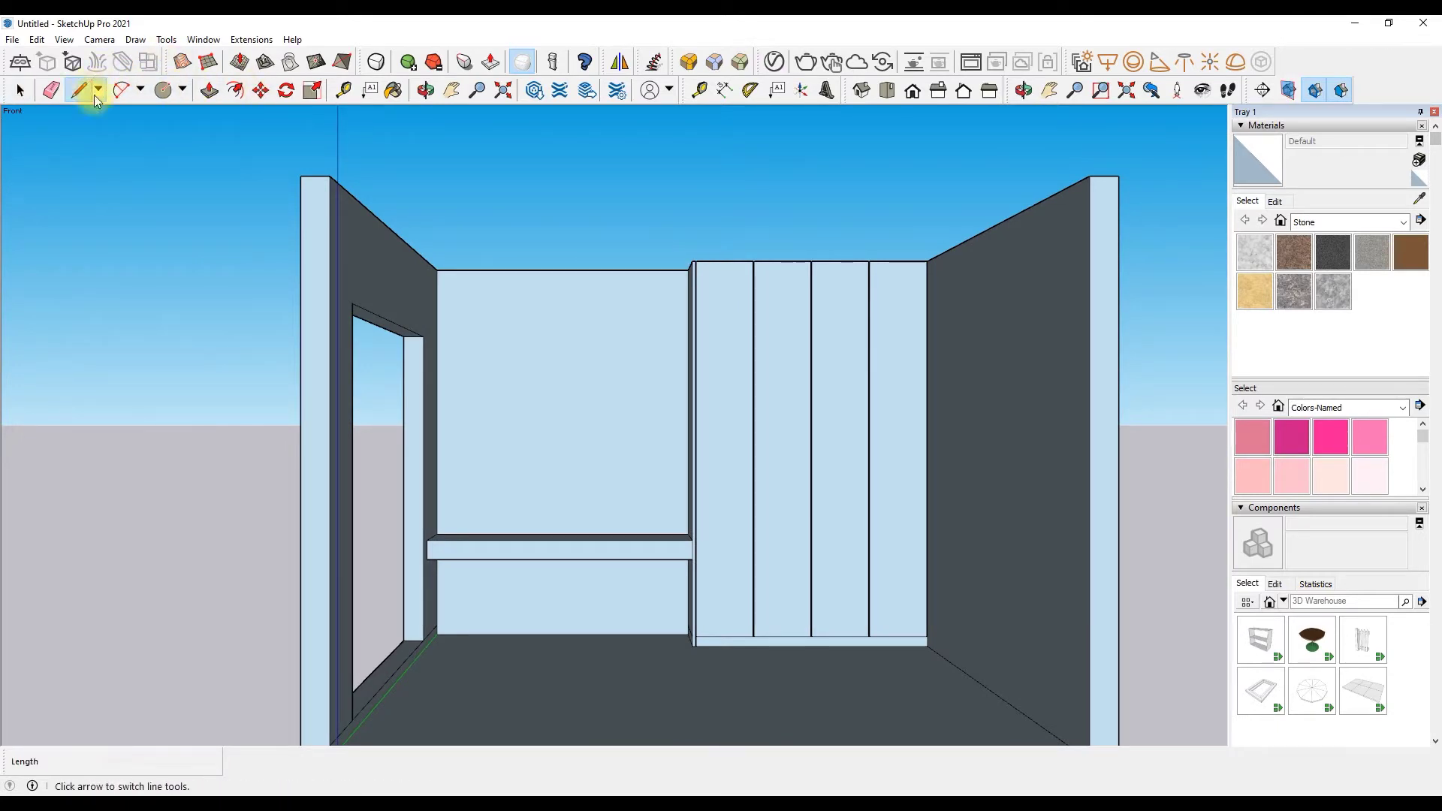
Step: Draw a vertical line down the wardrobe panel, then a horizontal line across it
click(78, 90)
scroll(725, 252, up, 3)
click(734, 257)
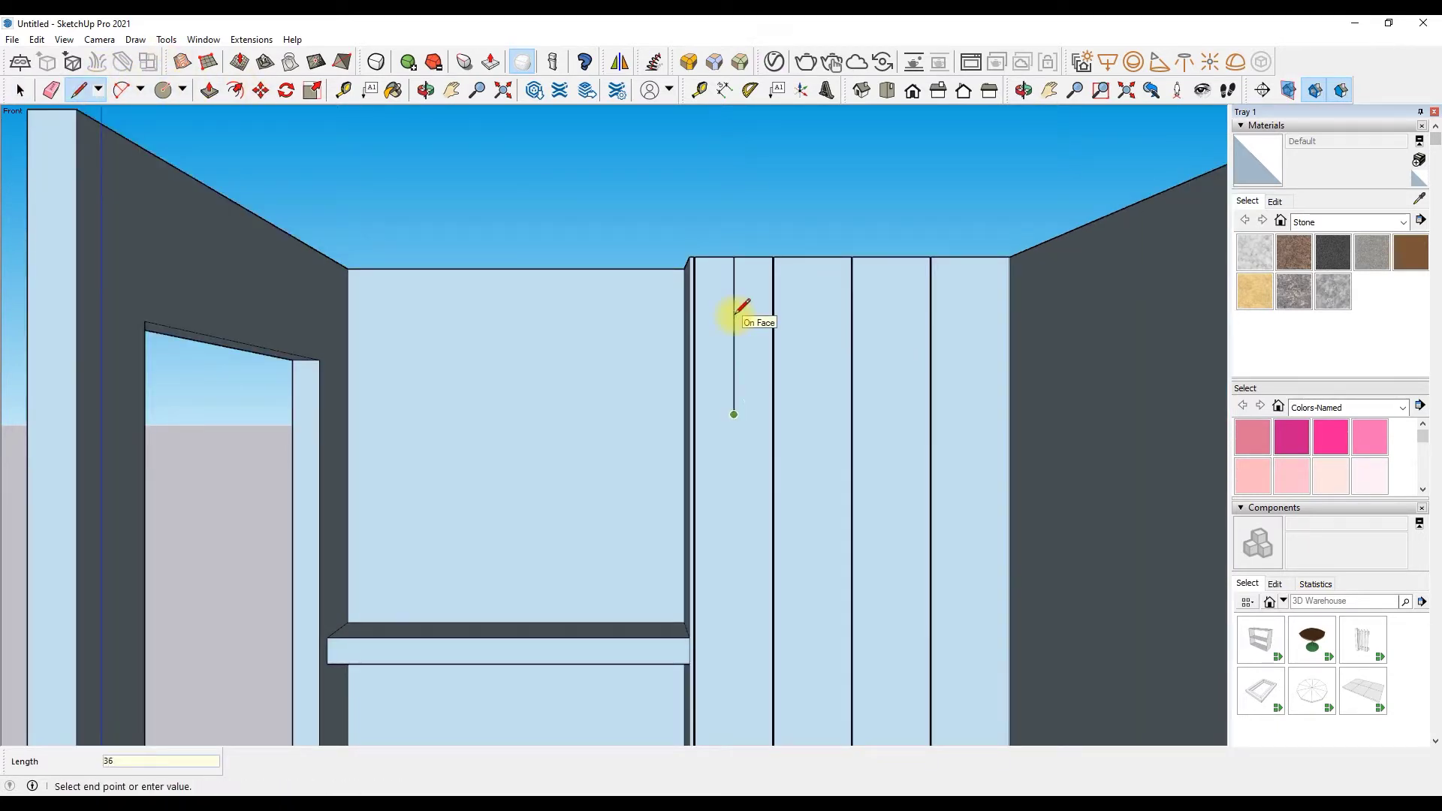
click(734, 442)
click(851, 441)
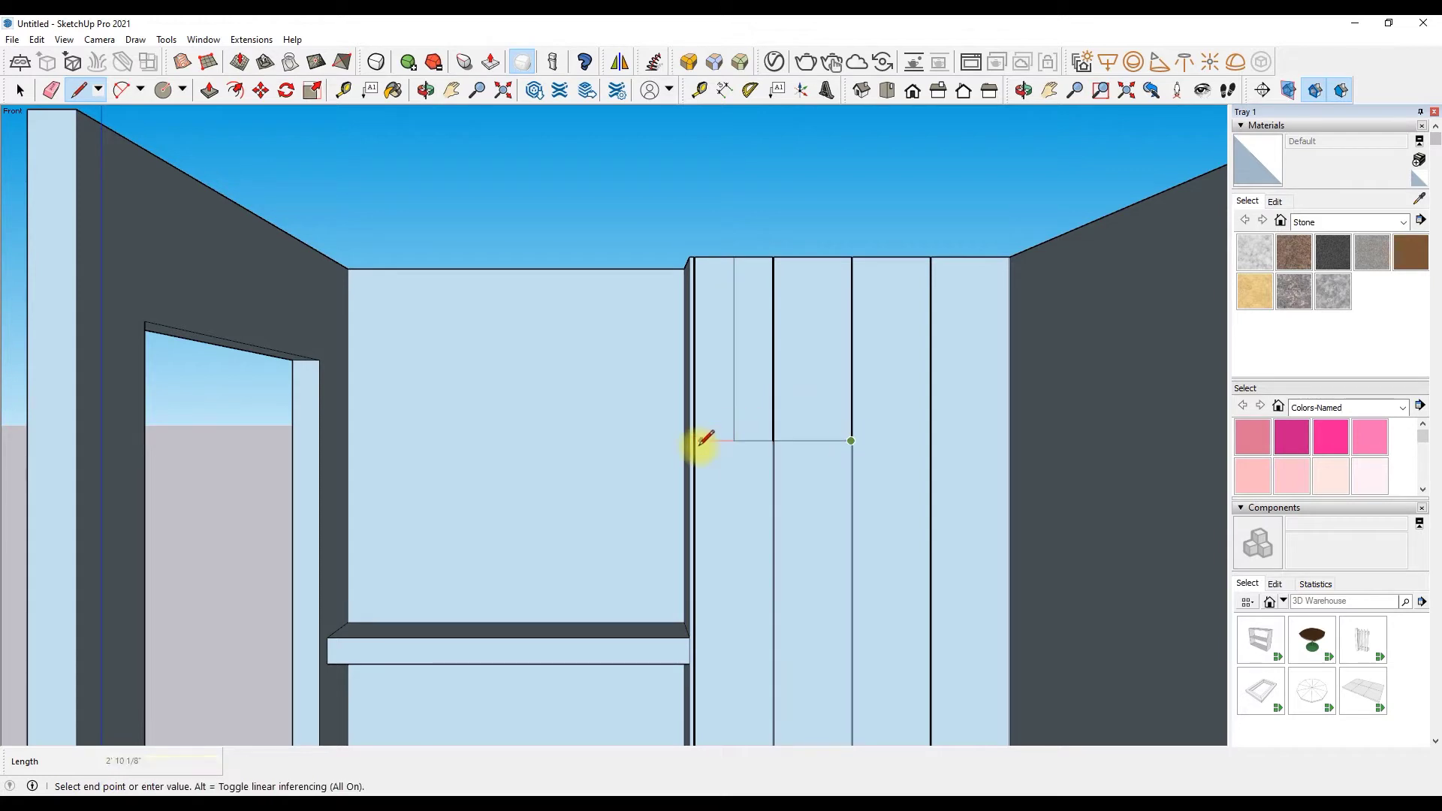
Step: Draw a horizontal line across both left wardrobe panels to close off the middle section
key(e)
scroll(740, 432, up, 3)
scroll(764, 436, up, 2)
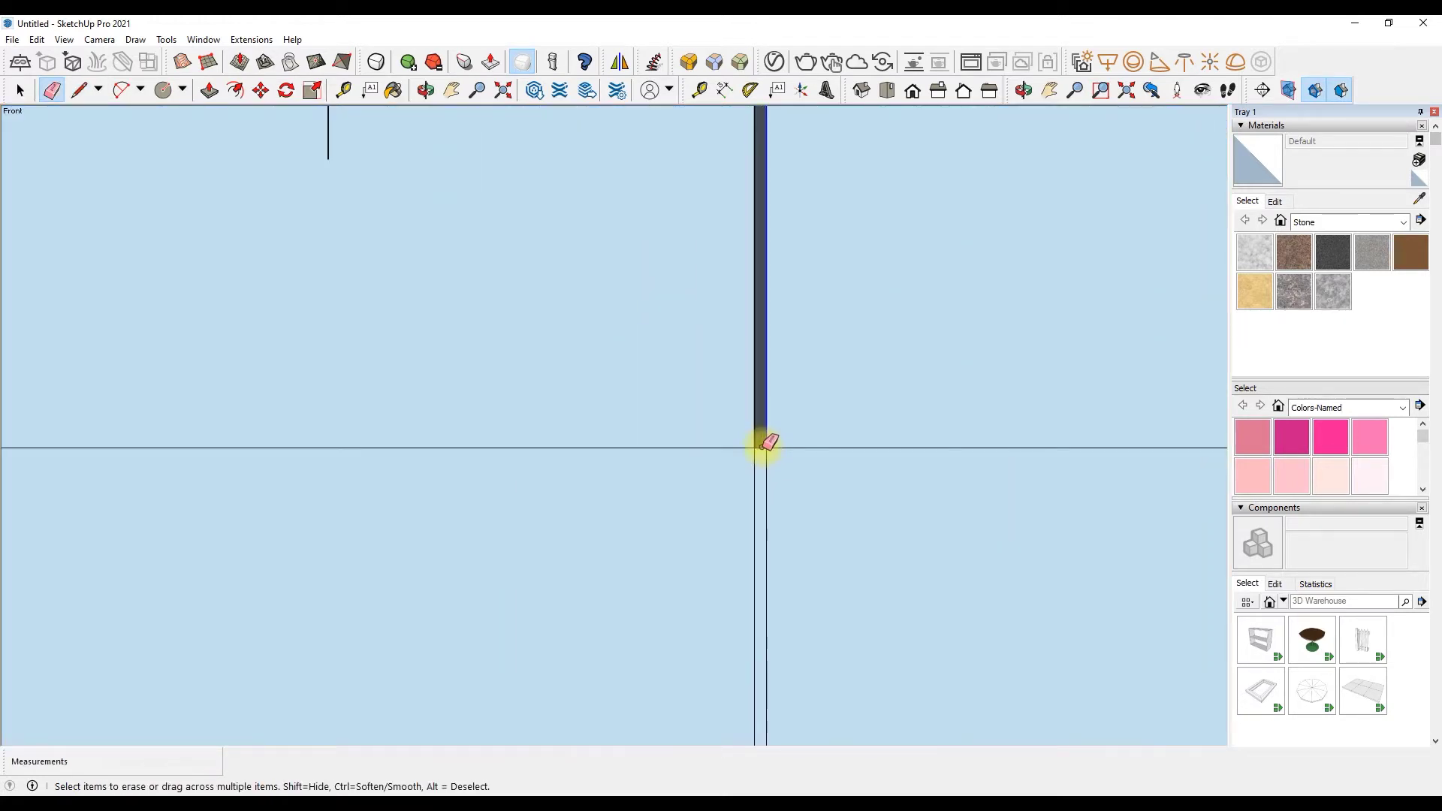
scroll(763, 444, down, 3)
scroll(741, 477, down, 1)
scroll(826, 398, up, 1)
scroll(970, 451, up, 3)
scroll(946, 405, down, 2)
scroll(789, 376, down, 3)
scroll(674, 396, up, 1)
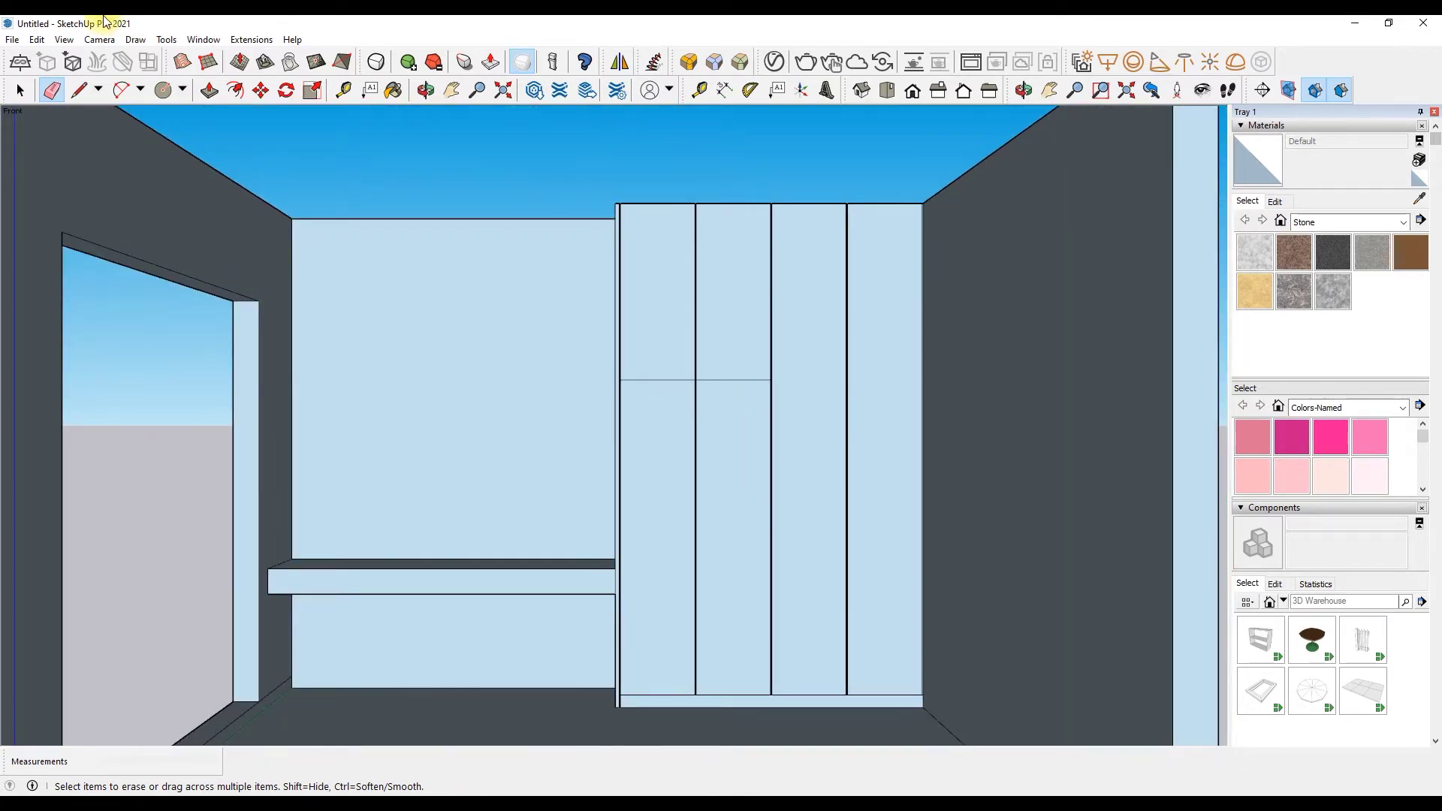
click(80, 90)
scroll(614, 591, up, 3)
click(611, 591)
click(870, 592)
scroll(827, 481, down, 3)
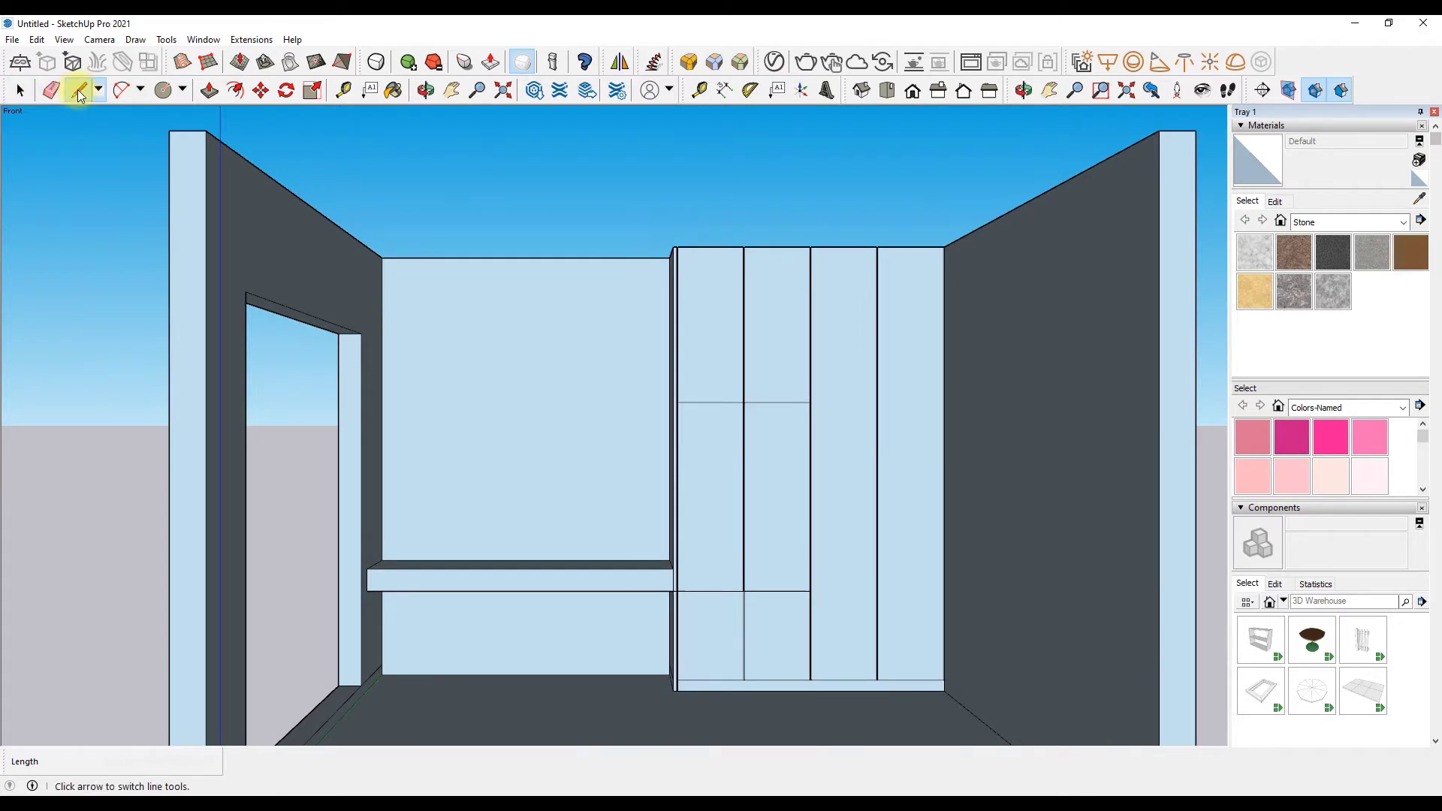
click(209, 90)
Step: Push the middle panel section back 1' 6"
mouse_move(688, 481)
mouse_down()
mouse_move(645, 489)
mouse_move(706, 498)
mouse_up()
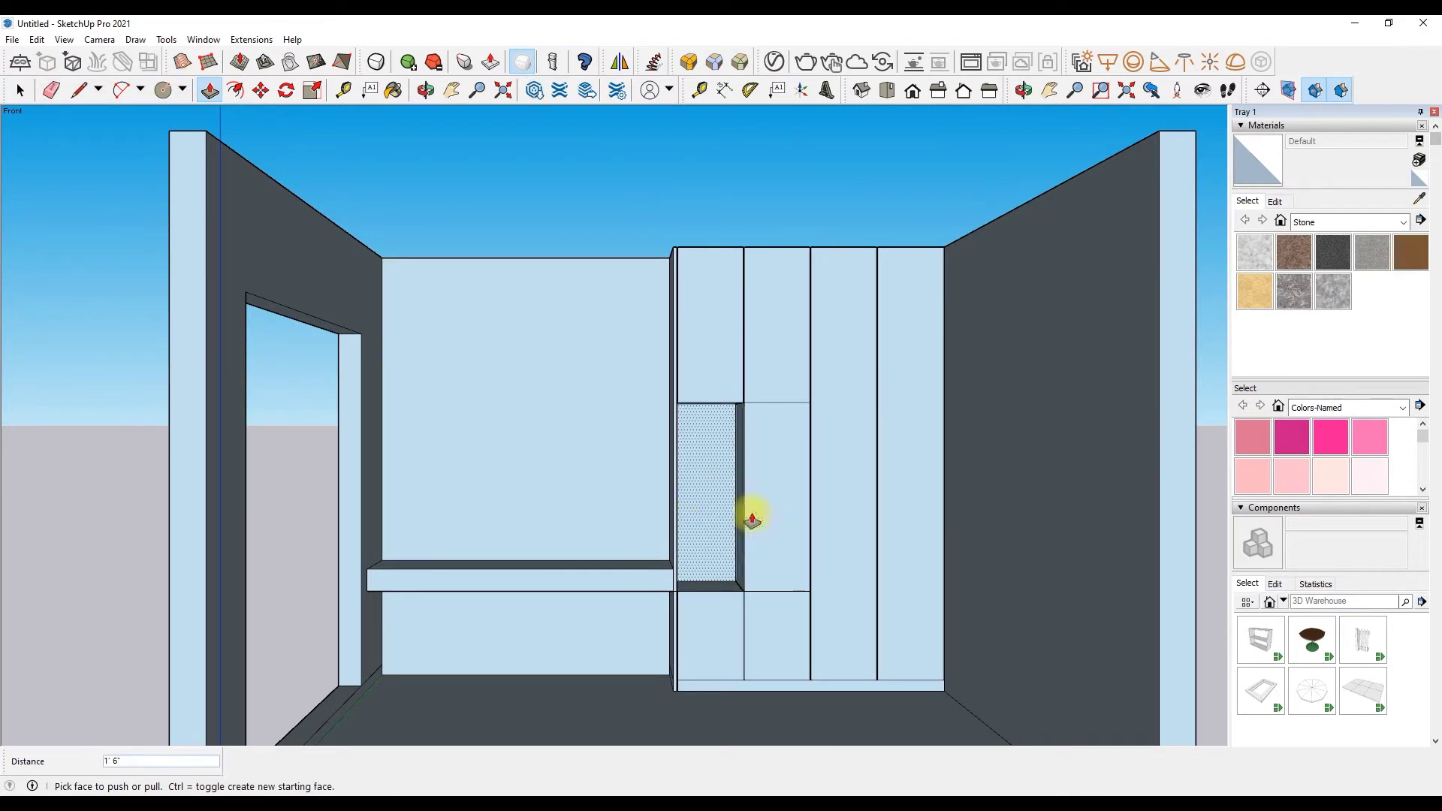
scroll(364, 451, down, 2)
scroll(538, 460, up, 3)
scroll(576, 490, up, 2)
Step: Erase the divider line inside the recess to merge it into one niche
key(e)
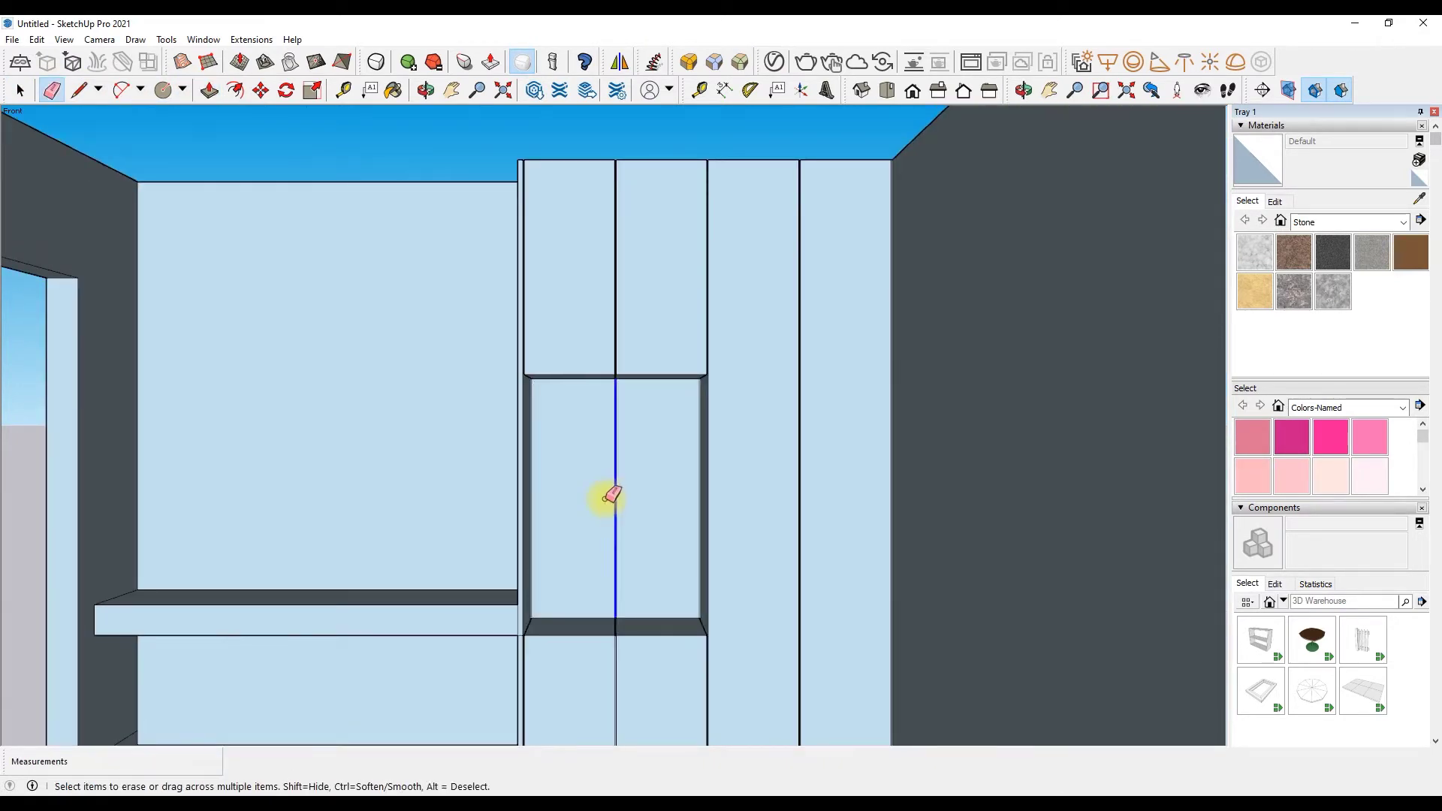
click(615, 498)
scroll(607, 511, down, 3)
scroll(589, 596, up, 2)
scroll(589, 596, up, 3)
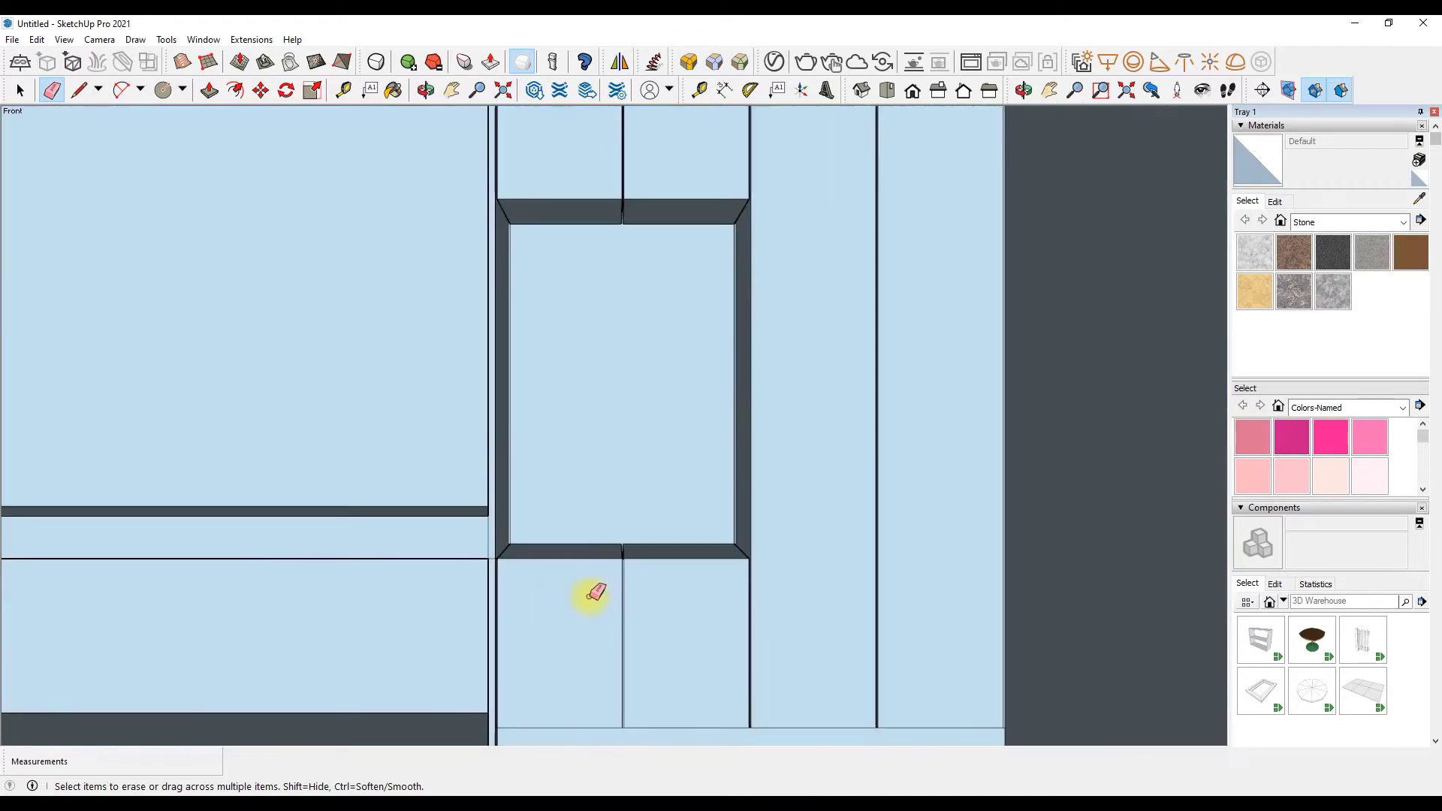
scroll(609, 571, up, 3)
scroll(620, 553, up, 2)
scroll(619, 554, down, 3)
scroll(628, 556, down, 2)
Step: Push/Pull the niche's shelf face and adjust its side face
click(210, 89)
click(430, 537)
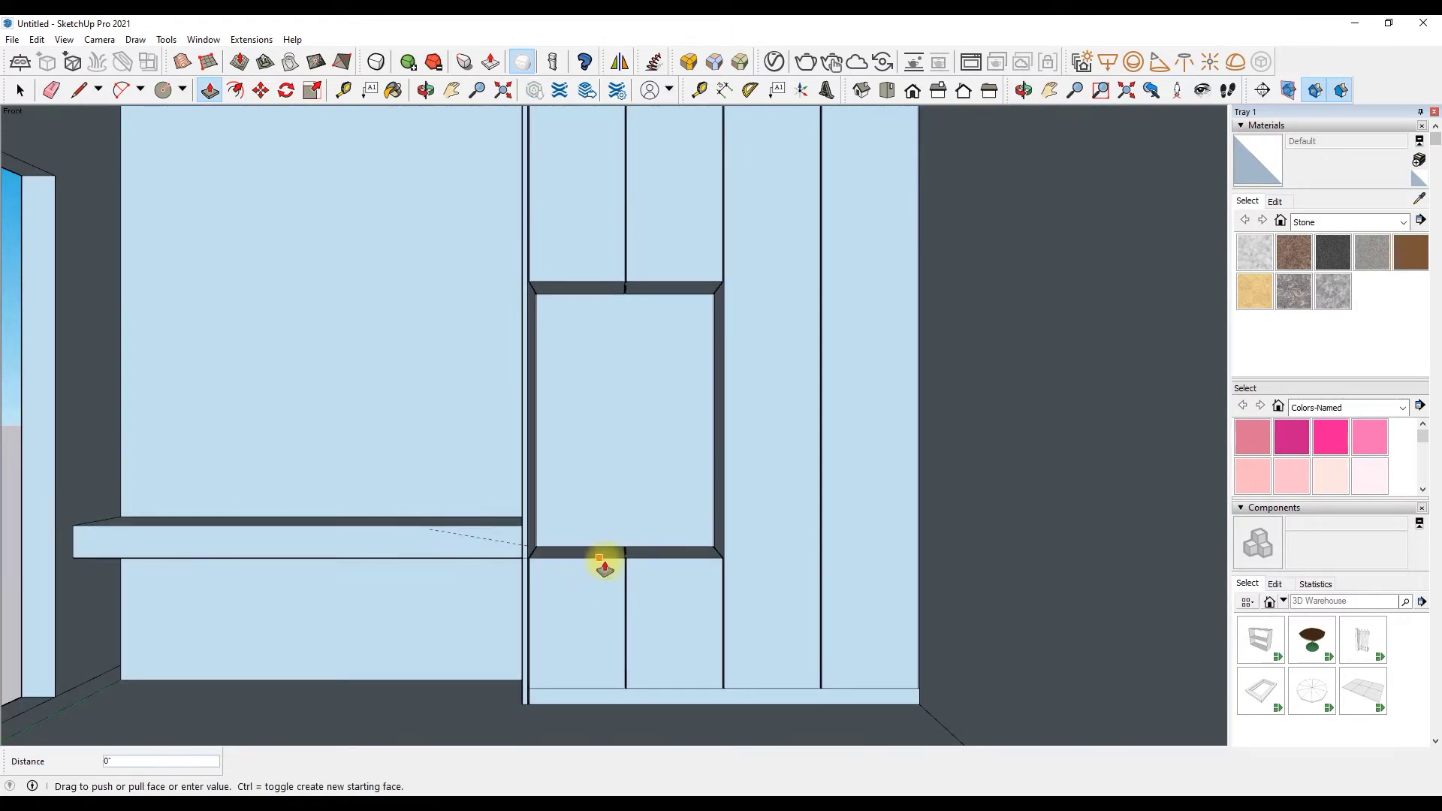
click(602, 564)
scroll(563, 533, up, 3)
click(511, 503)
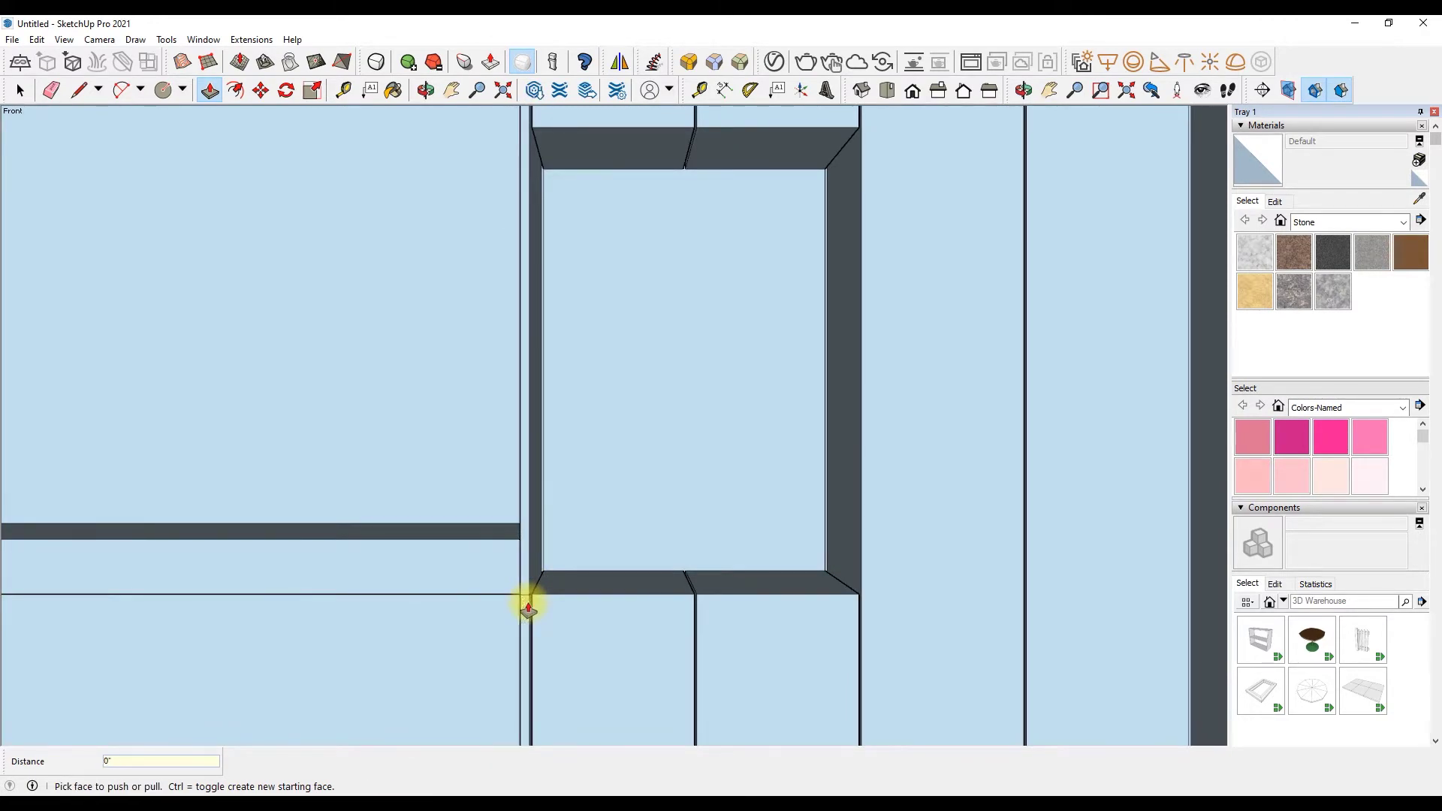
scroll(679, 454, down, 5)
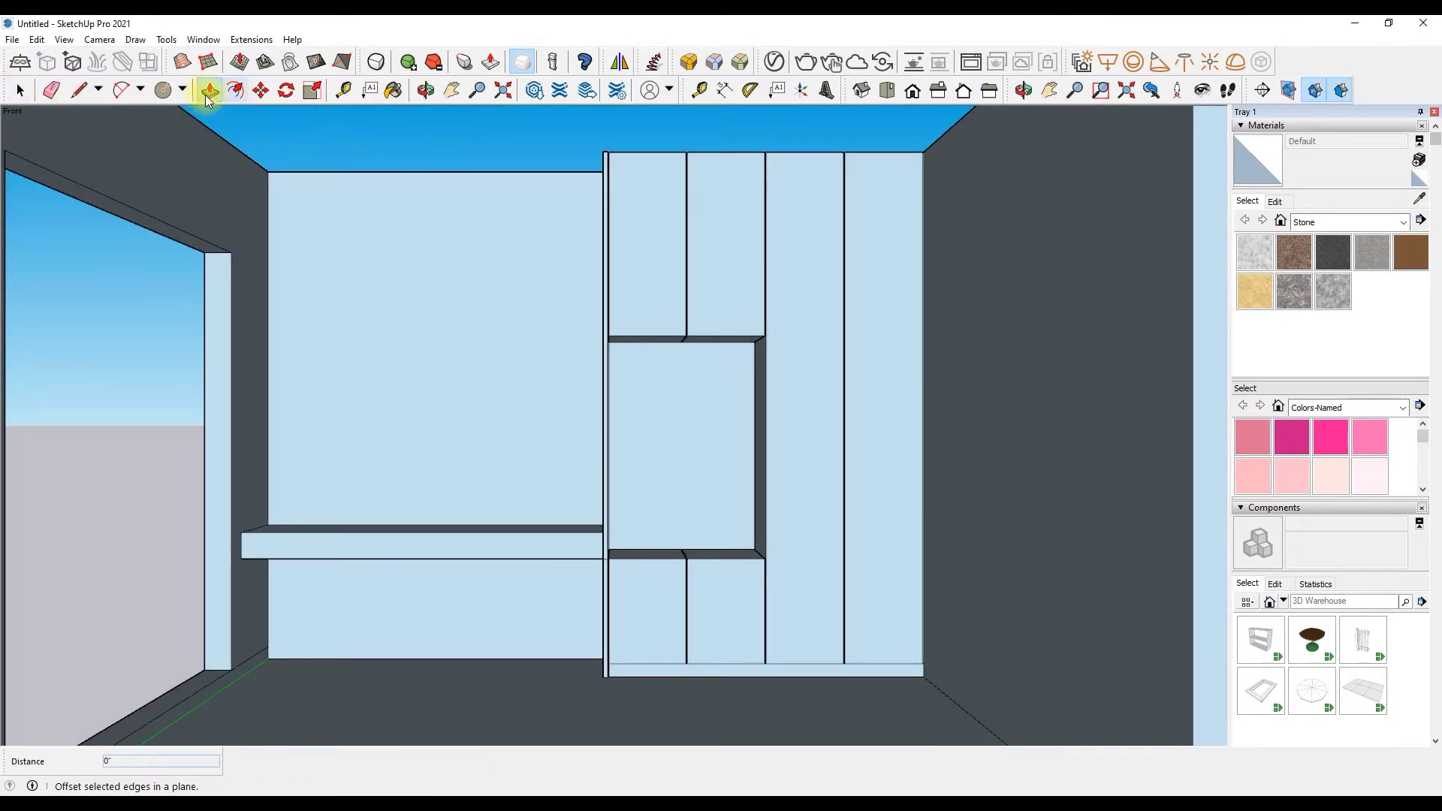
Step: Draw a line 18" down from the niche's upper-right corner, then across to its left side
click(78, 89)
scroll(878, 286, up, 5)
scroll(857, 251, up, 2)
click(857, 246)
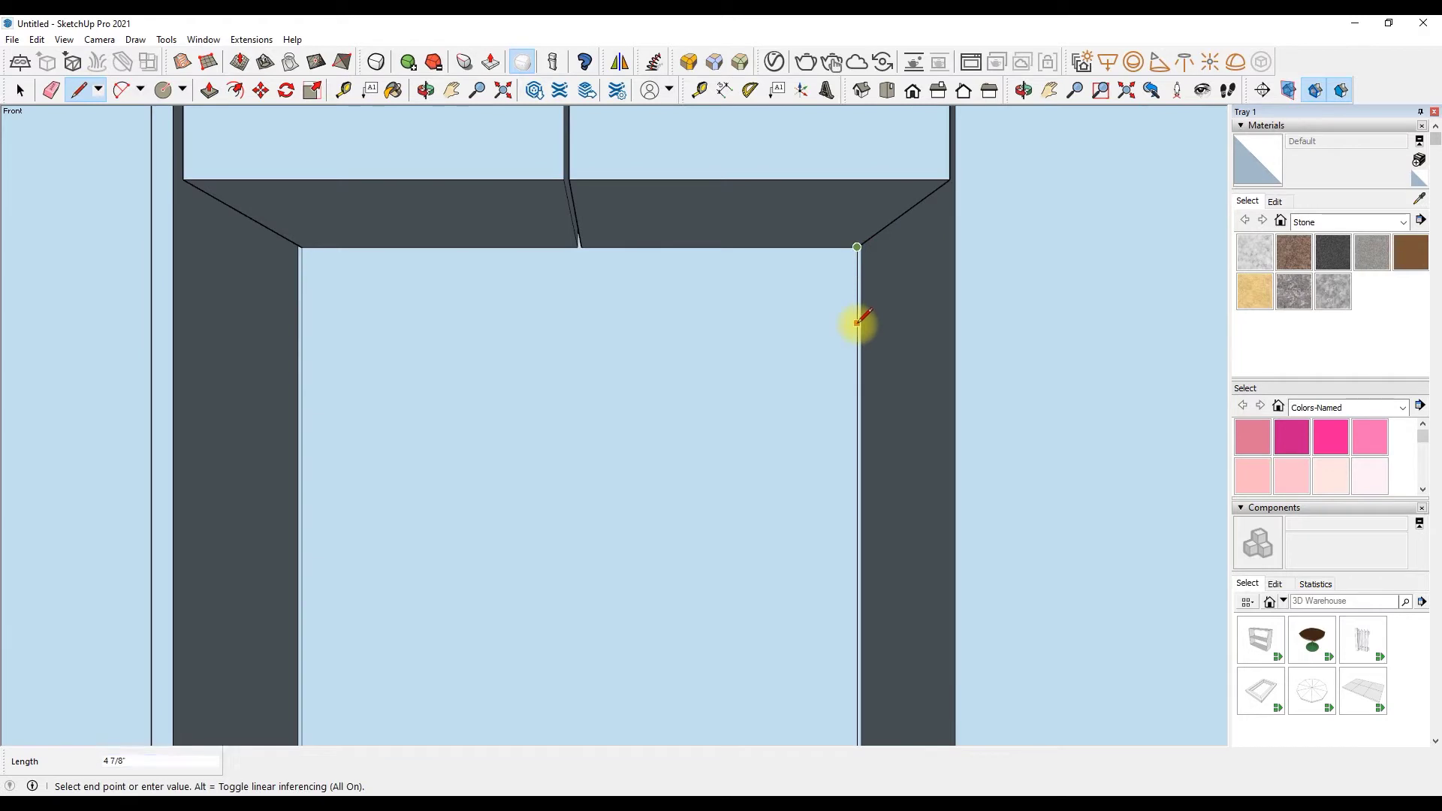
text(18)
key(Return)
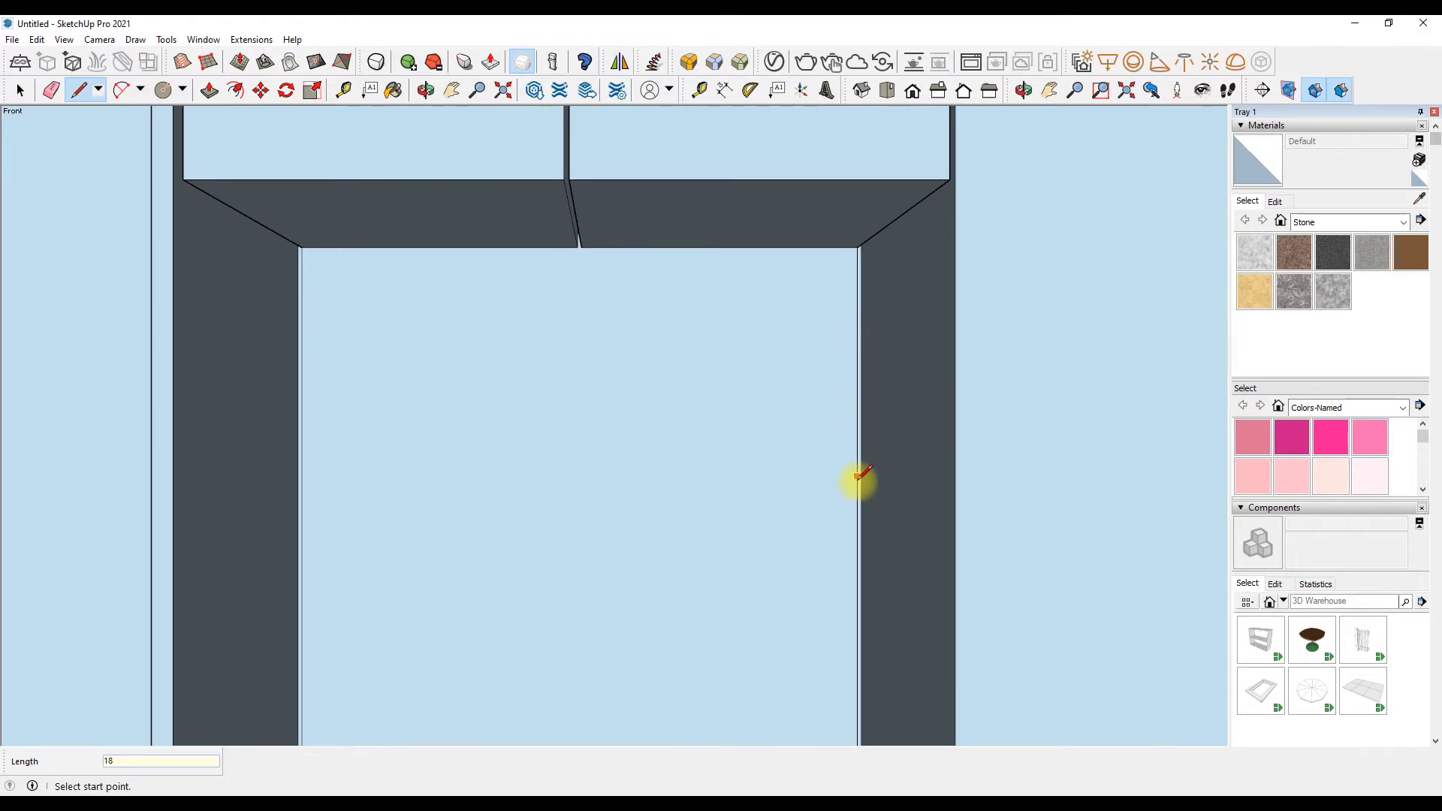
scroll(398, 526, down, 2)
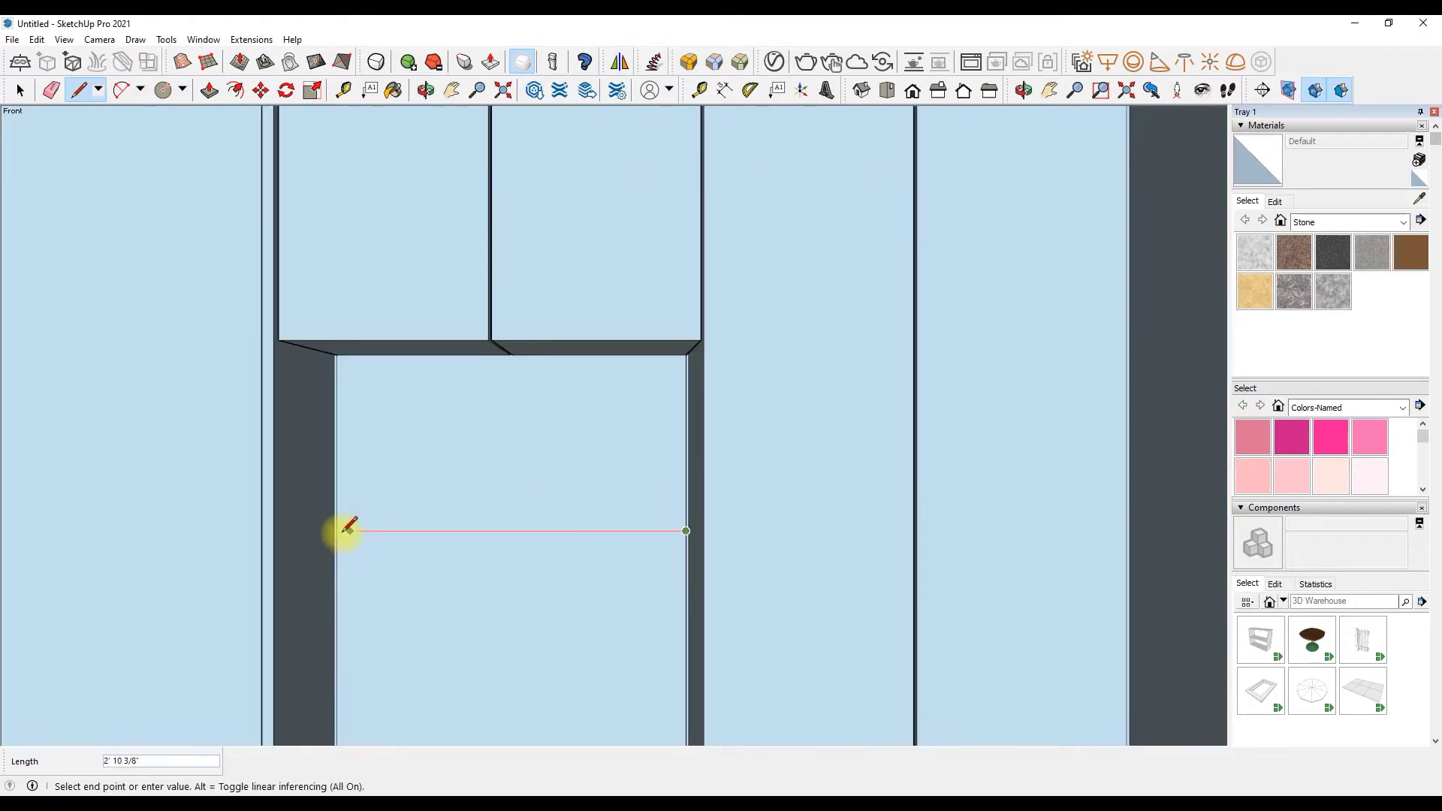
click(340, 526)
scroll(676, 458, down, 2)
scroll(586, 488, up, 2)
scroll(480, 432, down, 1)
scroll(612, 428, down, 3)
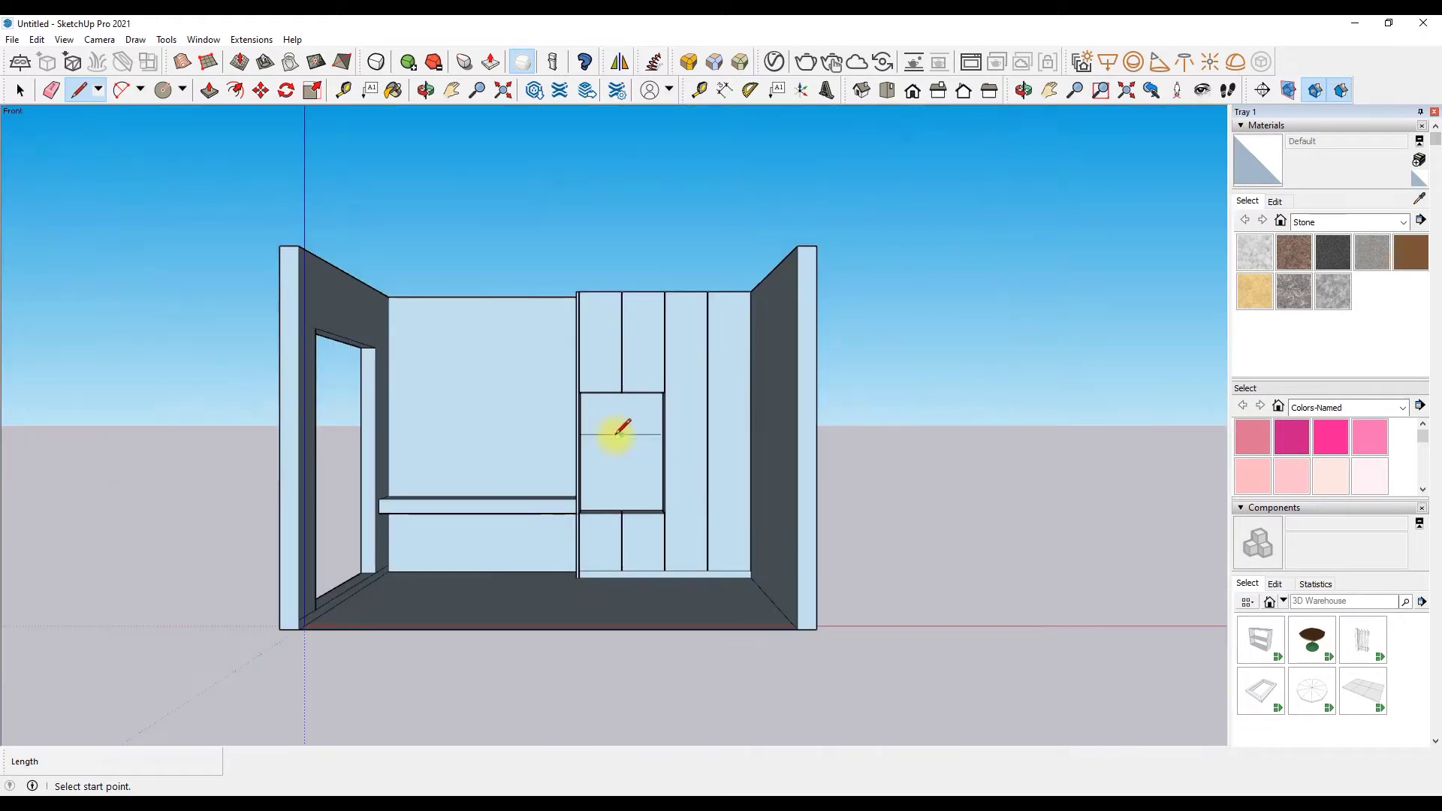
scroll(612, 429, up, 2)
Step: Copy the vertical edge half an inch over with Move and Ctrl to form the divider
key(m)
scroll(649, 431, up, 2)
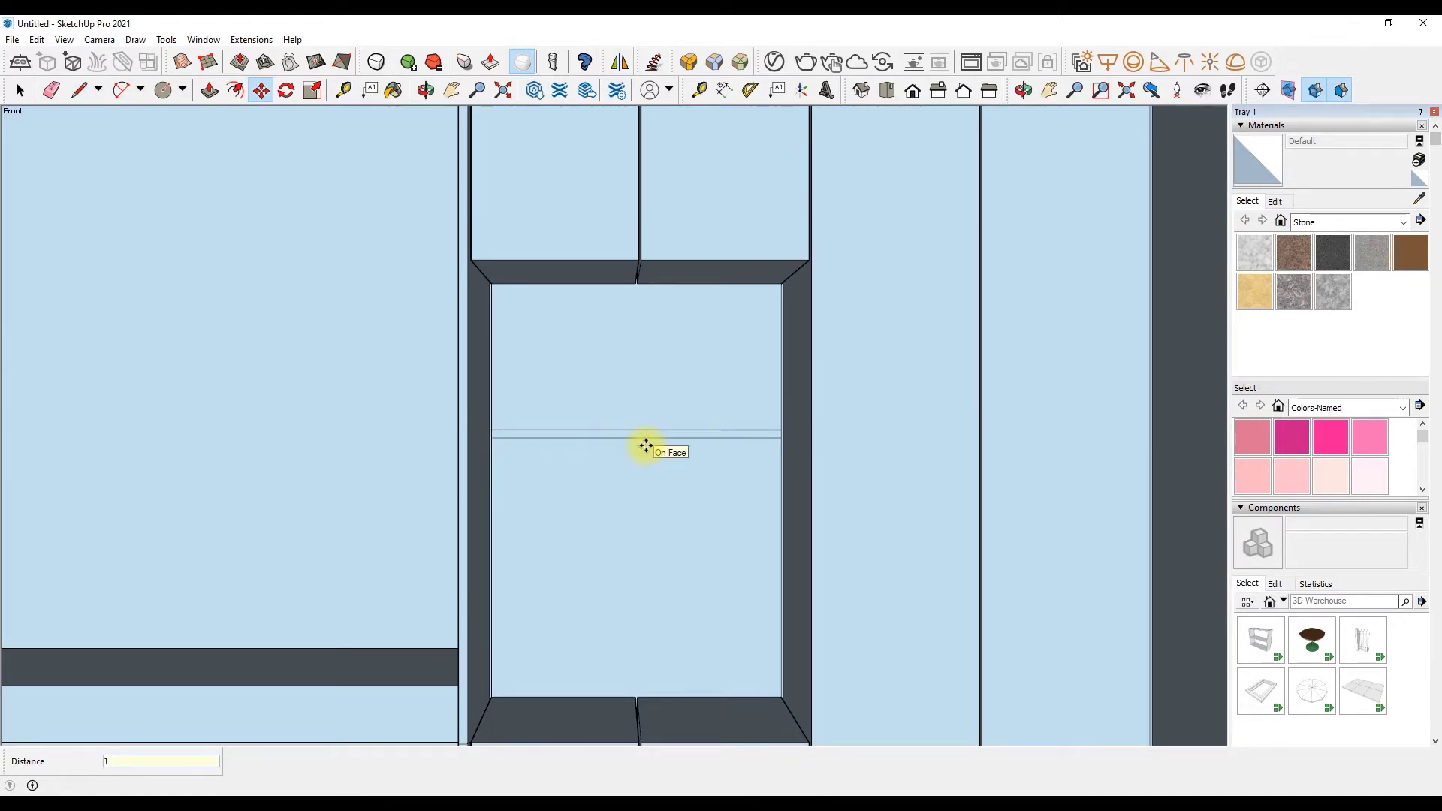
scroll(646, 446, down, 5)
key(l)
scroll(526, 399, up, 2)
scroll(669, 451, up, 3)
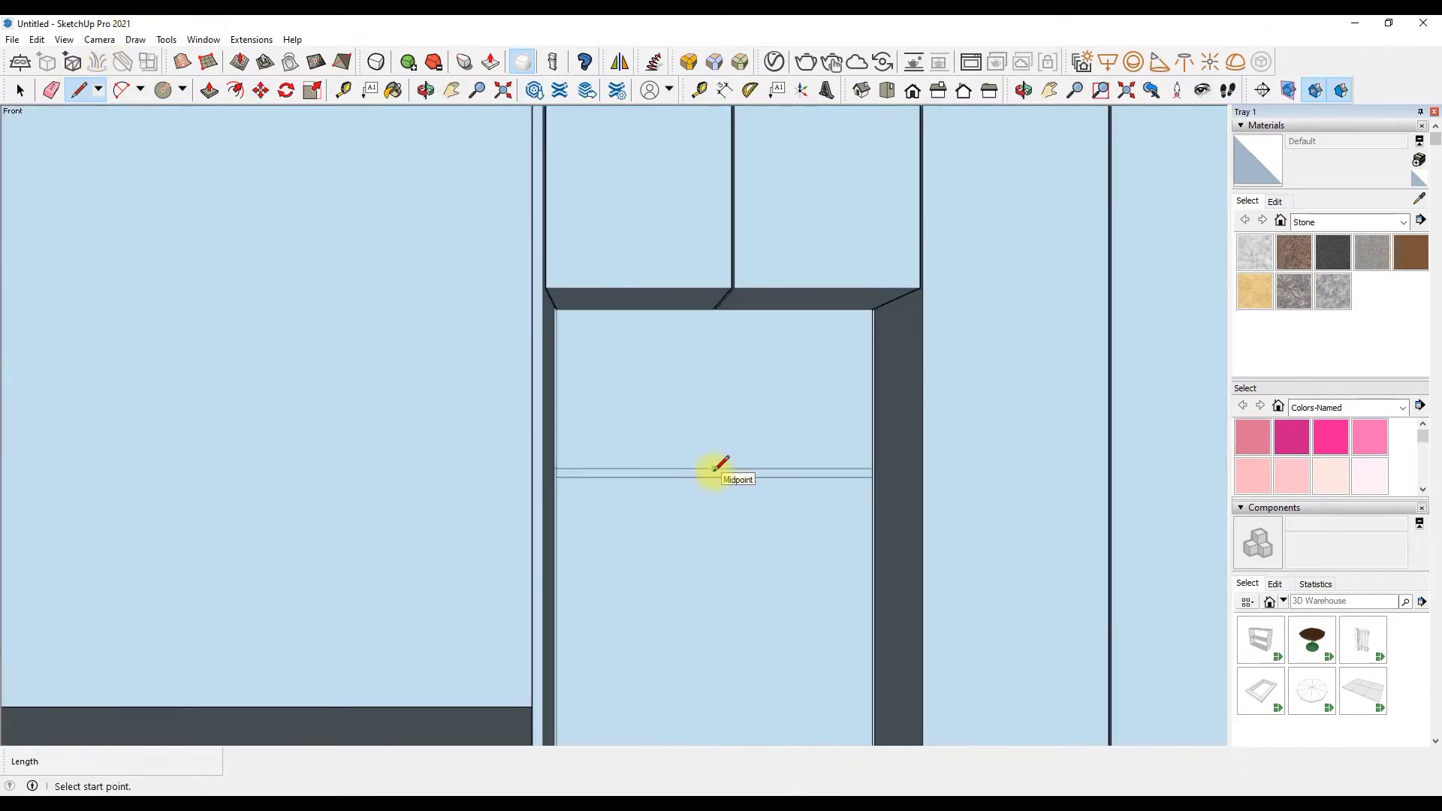
scroll(714, 312, up, 2)
scroll(710, 301, up, 3)
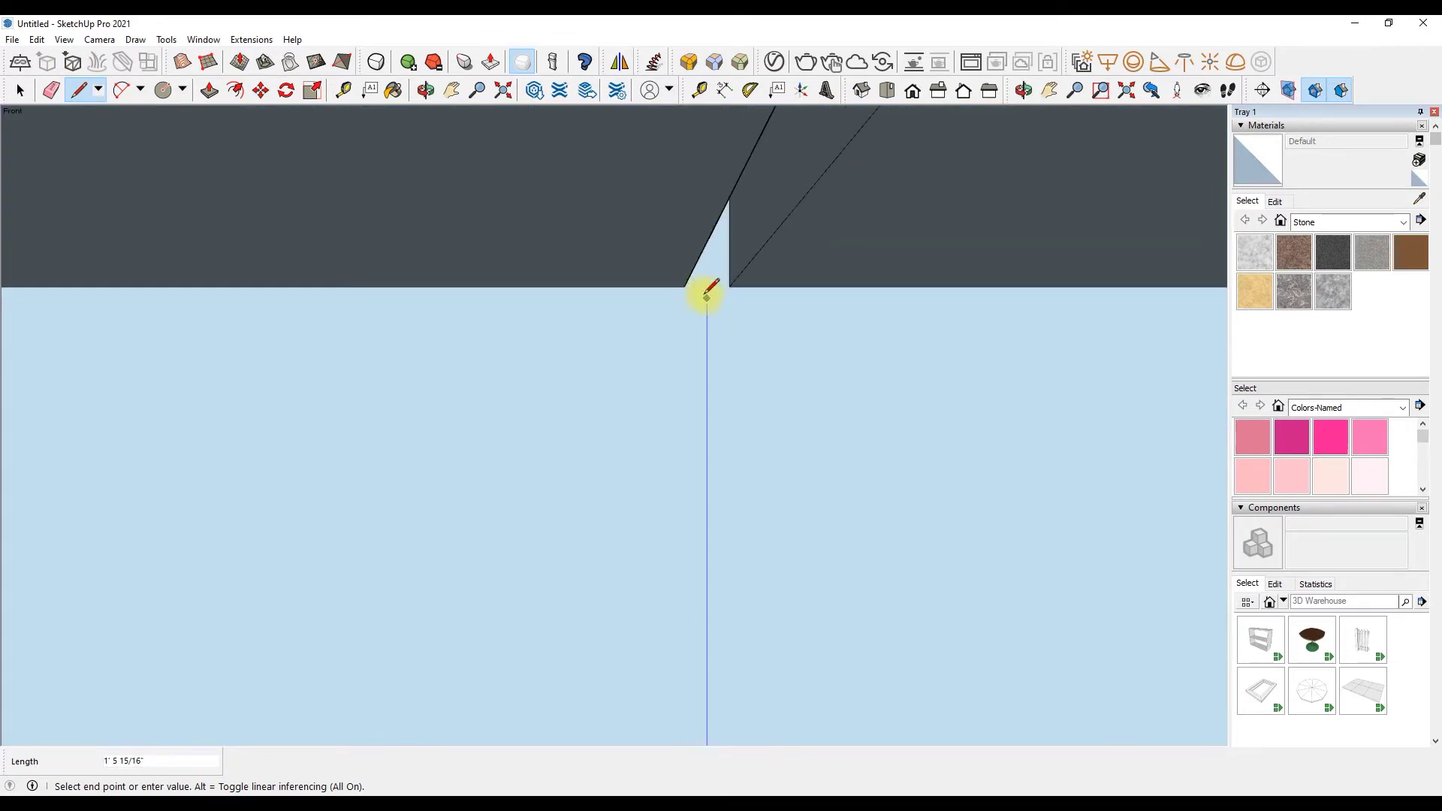
click(261, 91)
key(ctrl)
click(707, 426)
key(Return)
click(706, 419)
key(e)
scroll(680, 316, down, 2)
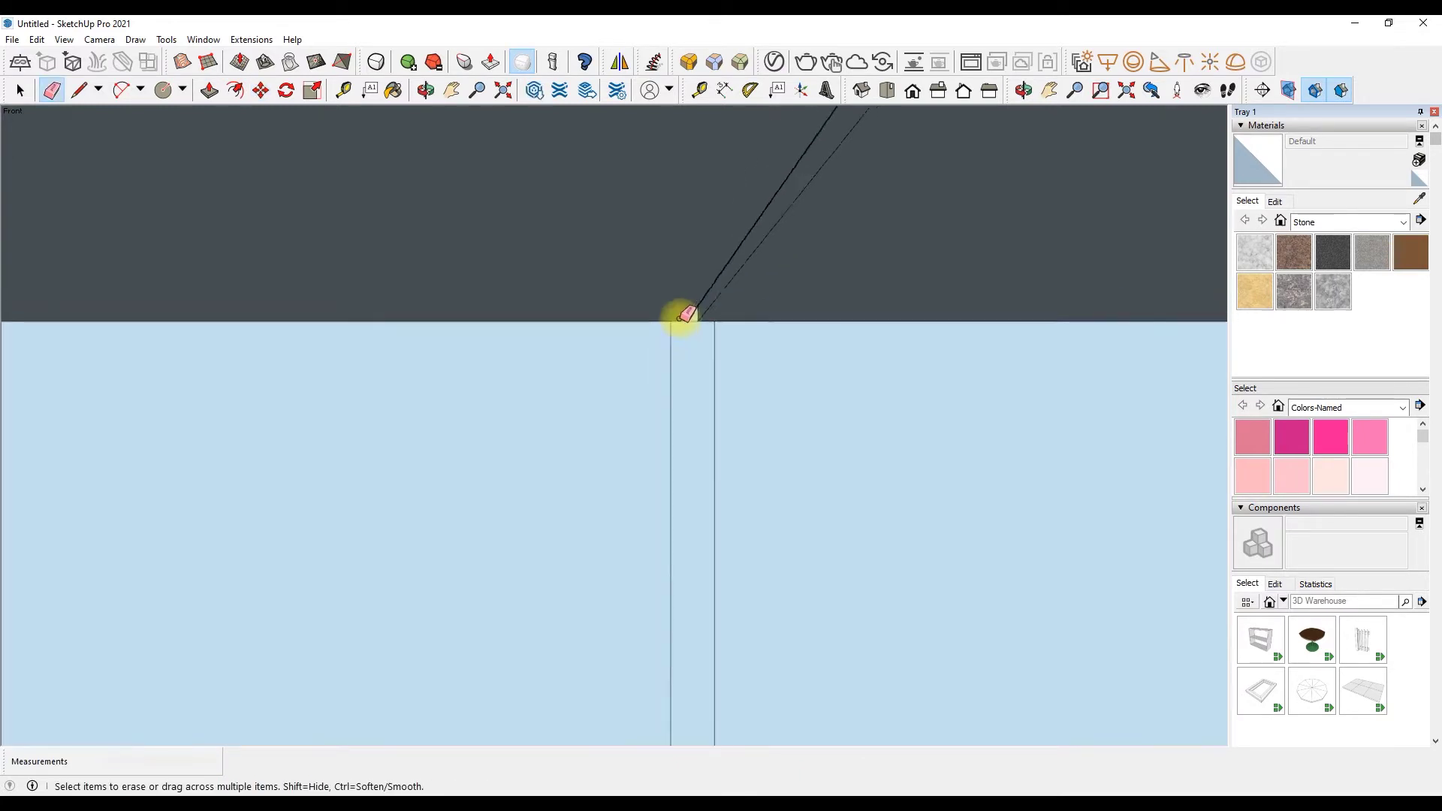
scroll(671, 451, down, 3)
scroll(680, 478, up, 2)
scroll(783, 448, down, 5)
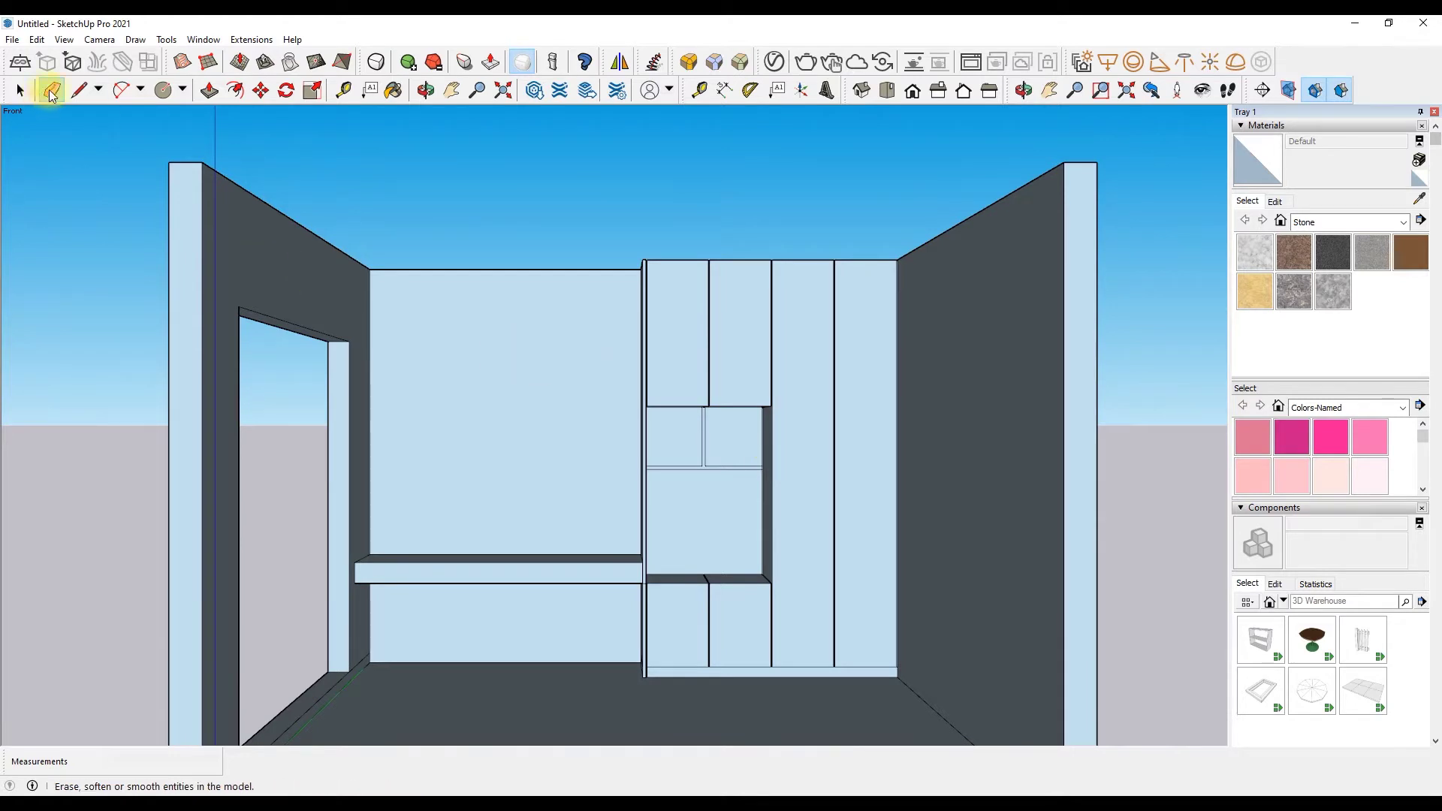
Step: Draw a line across the niche's top inner corners and start one at the bottom-left
scroll(611, 373, up, 3)
scroll(658, 415, up, 3)
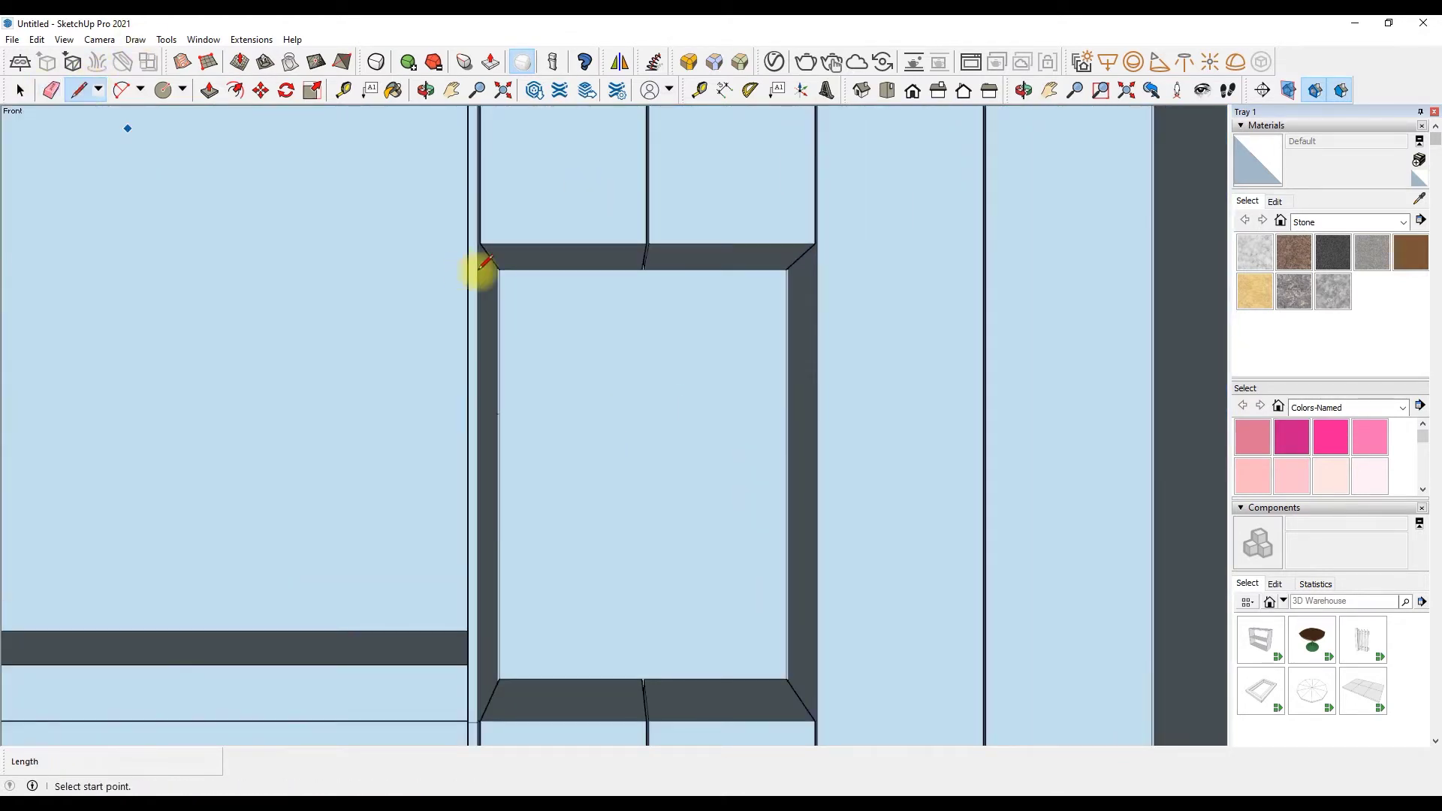
scroll(469, 261, up, 2)
click(509, 266)
click(911, 270)
scroll(912, 271, down, 2)
scroll(605, 579, up, 2)
click(510, 636)
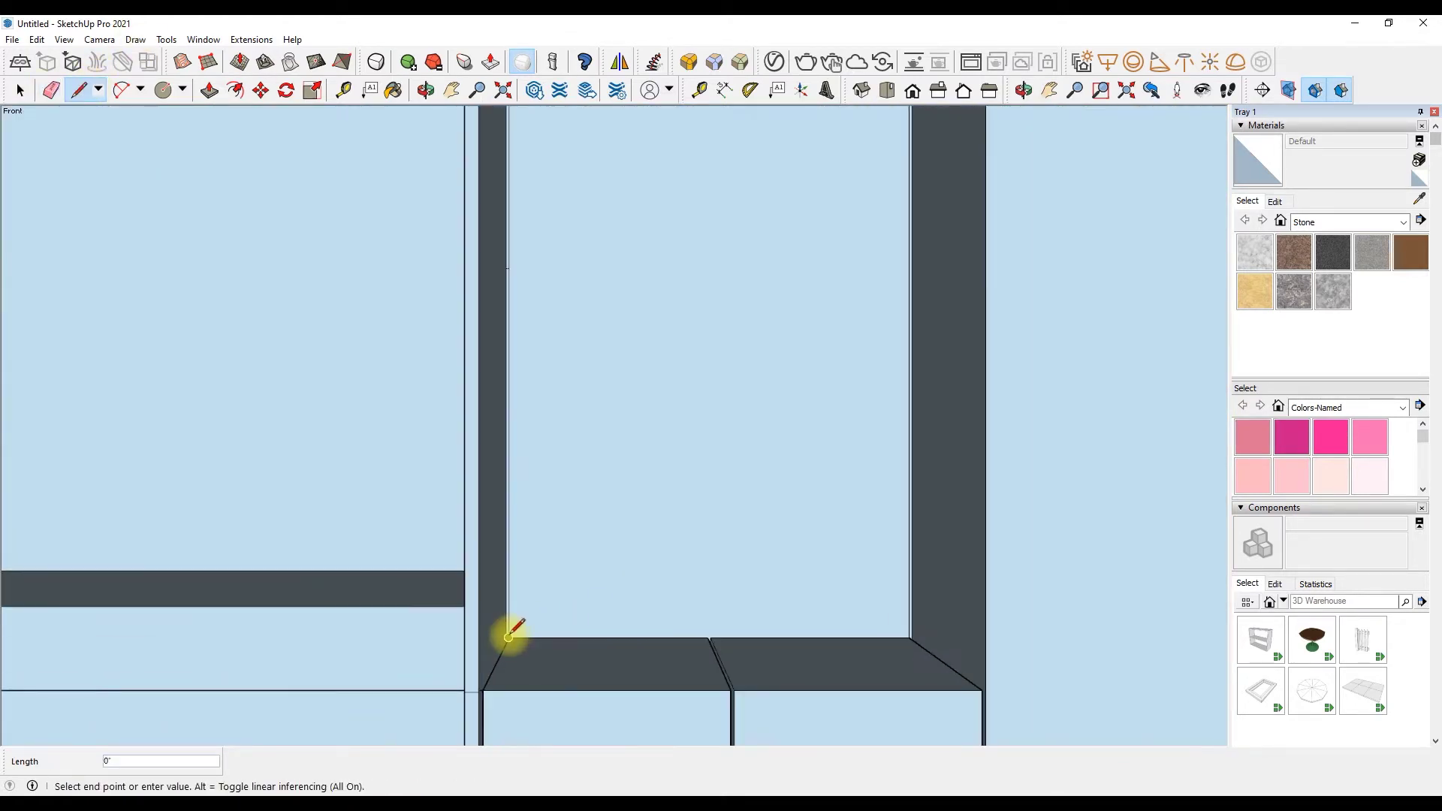
Step: Offset the niche's inner face inward by 1" and then by 0.75"
key(f)
click(542, 554)
text(1)
key(Return)
click(549, 552)
text(.75)
key(Return)
Step: Push/Pull the thin border face of the niche
key(p)
click(514, 639)
scroll(489, 676, down, 5)
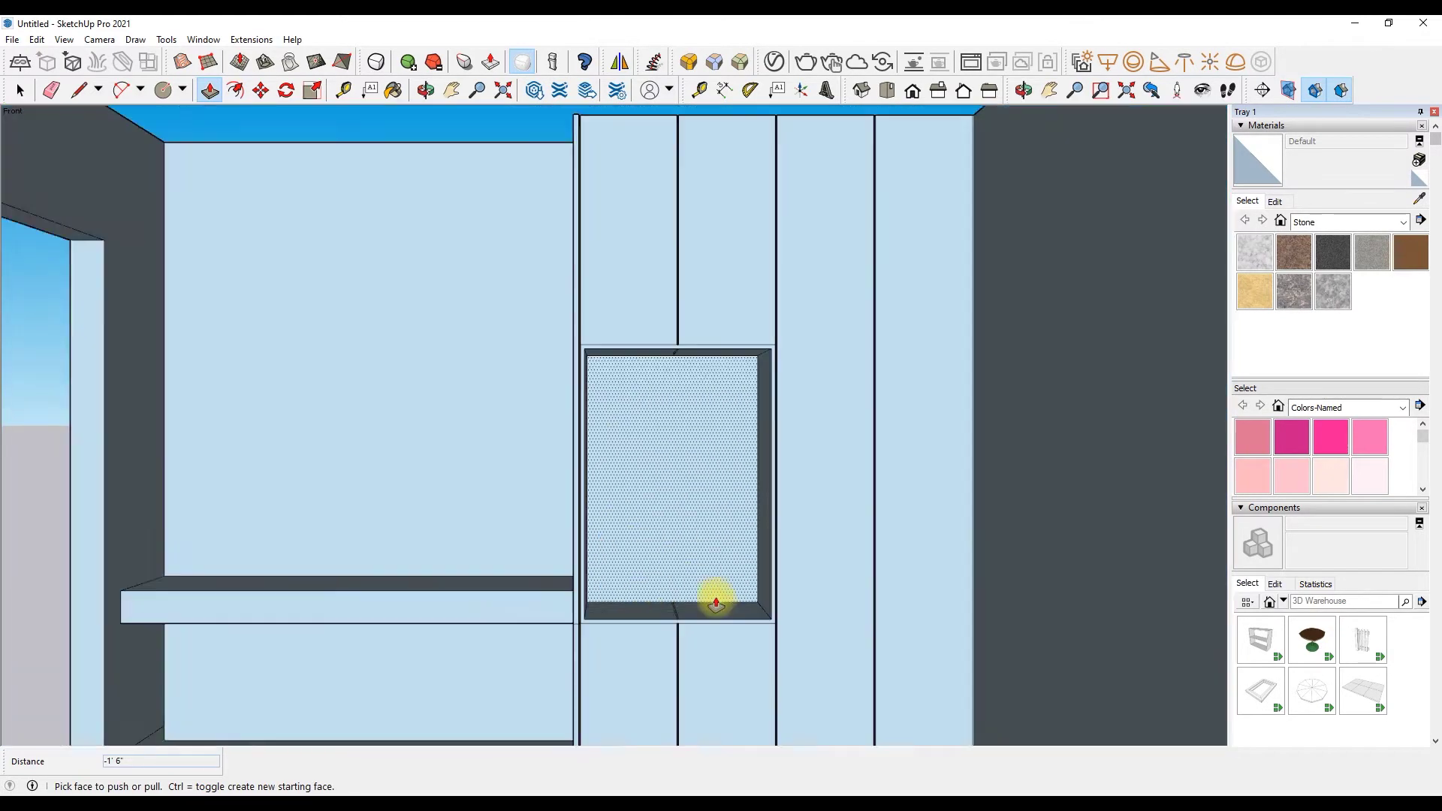
scroll(712, 595, up, 4)
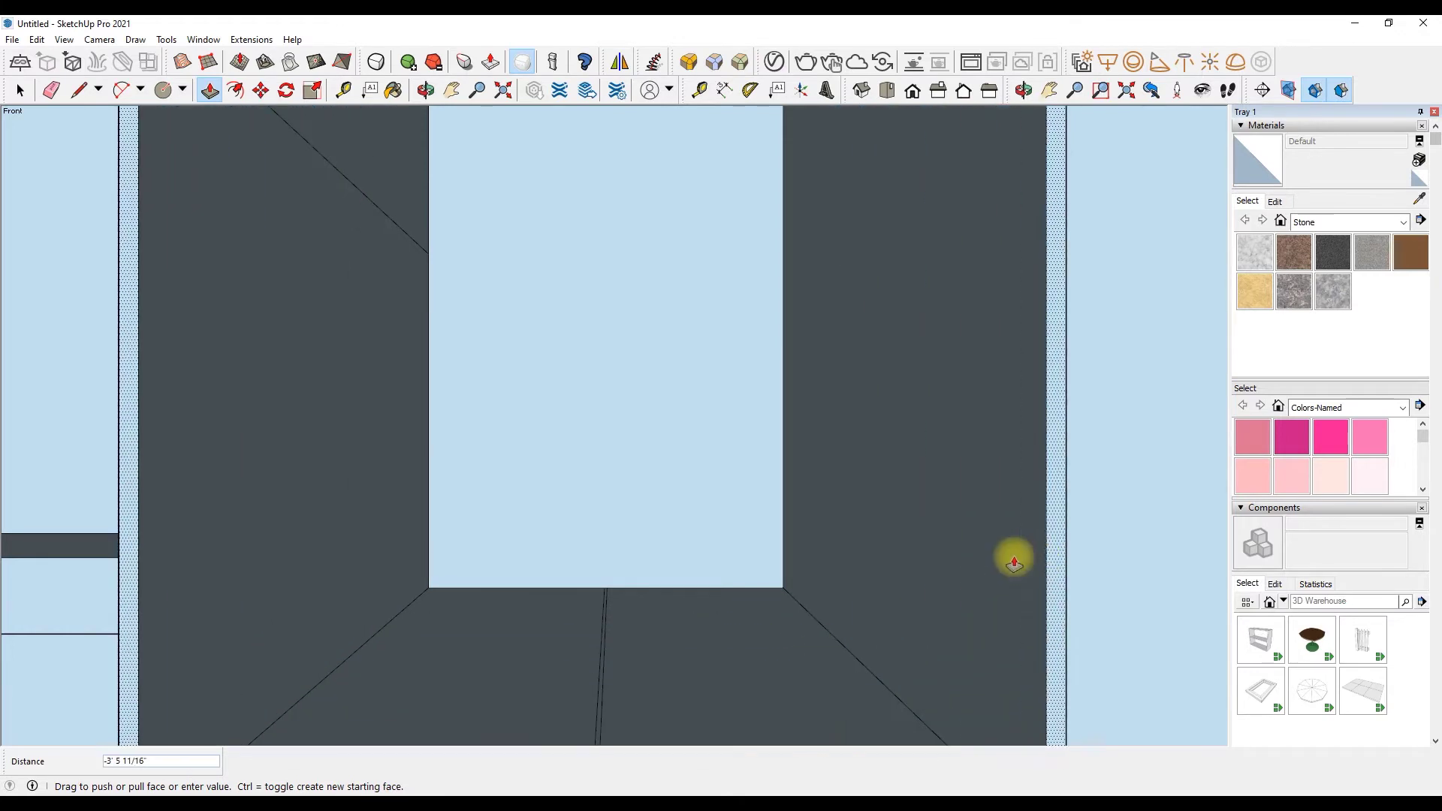
key(space)
scroll(750, 539, down, 5)
scroll(750, 539, up, 4)
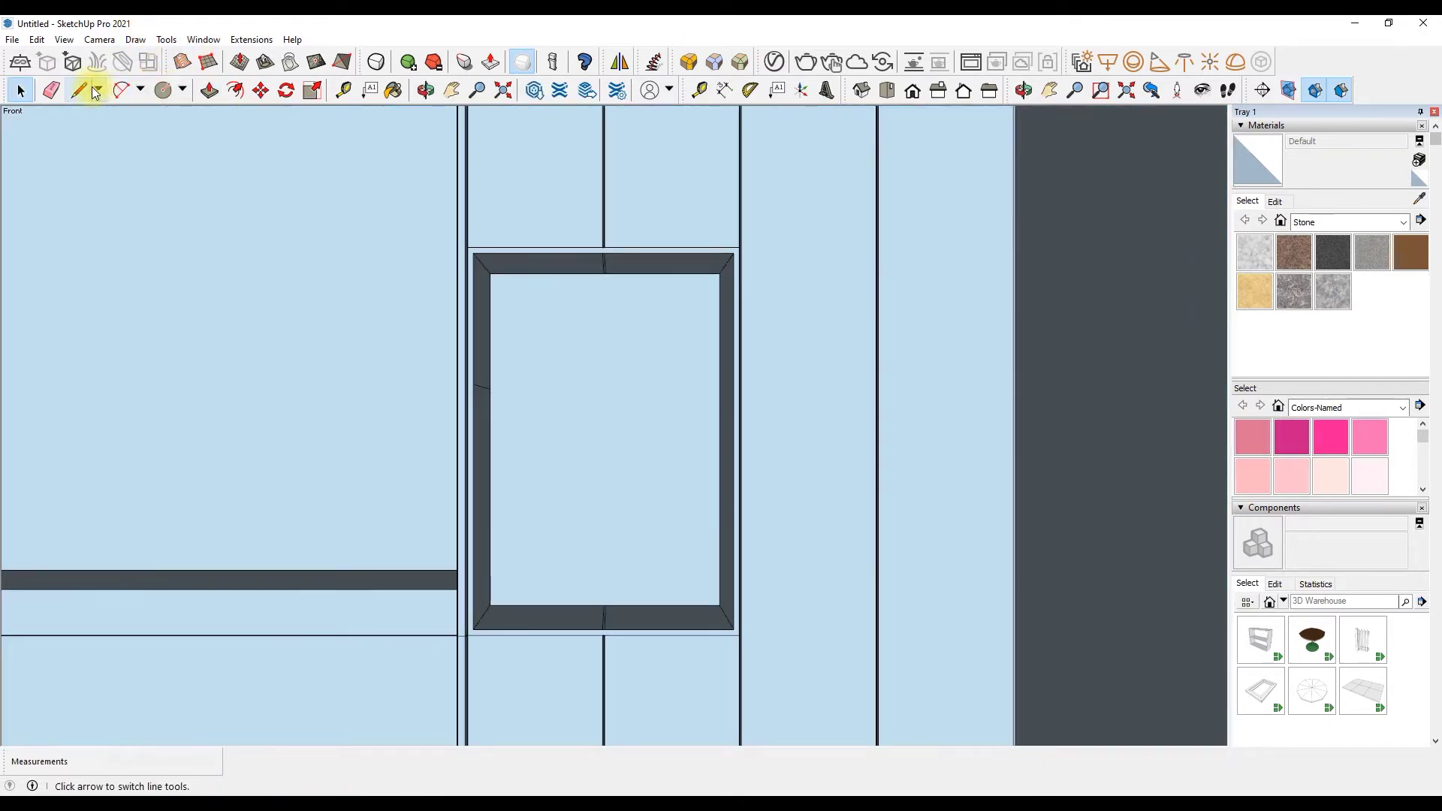
Step: Copy an existing line onto the niche face
click(93, 87)
scroll(489, 391, up, 1)
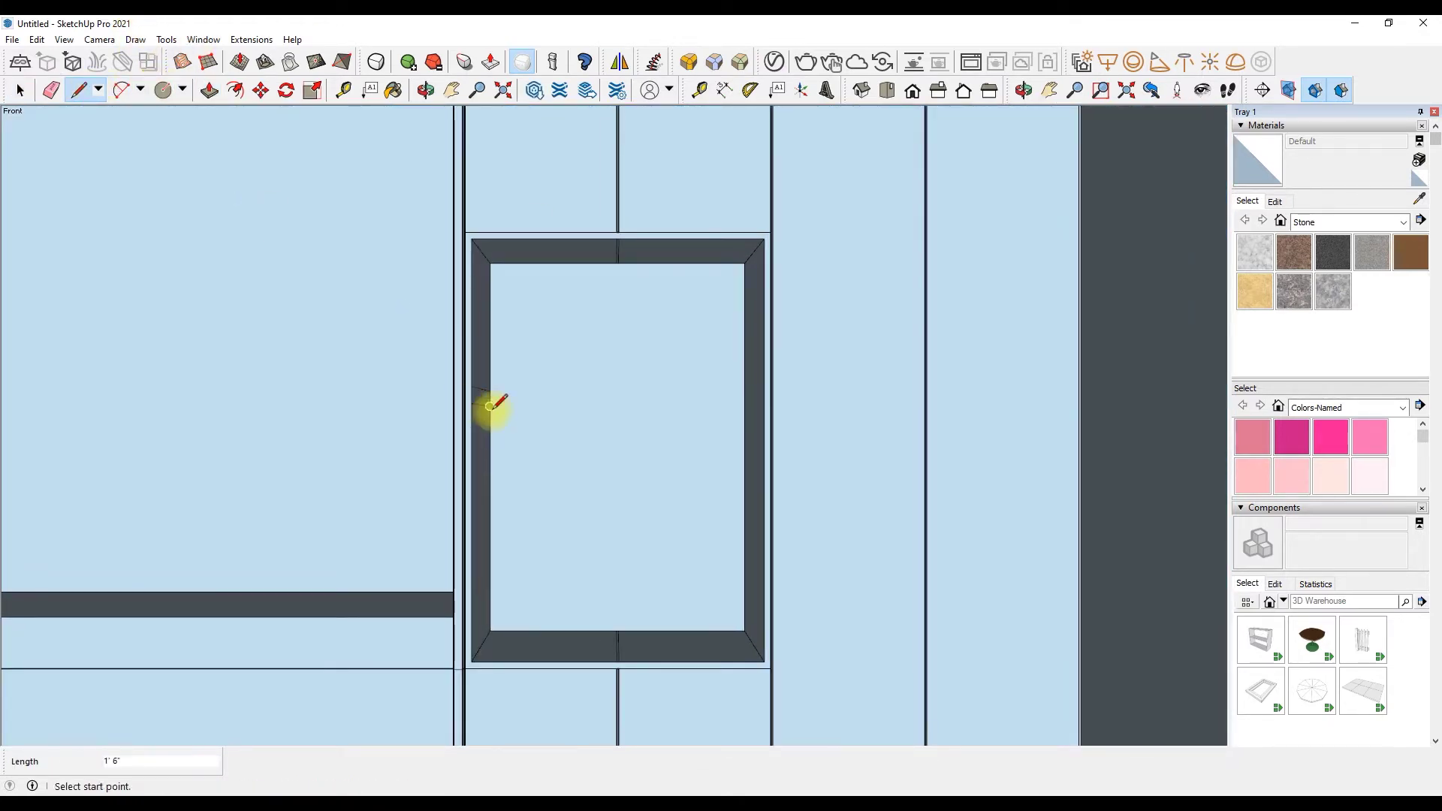
key(m)
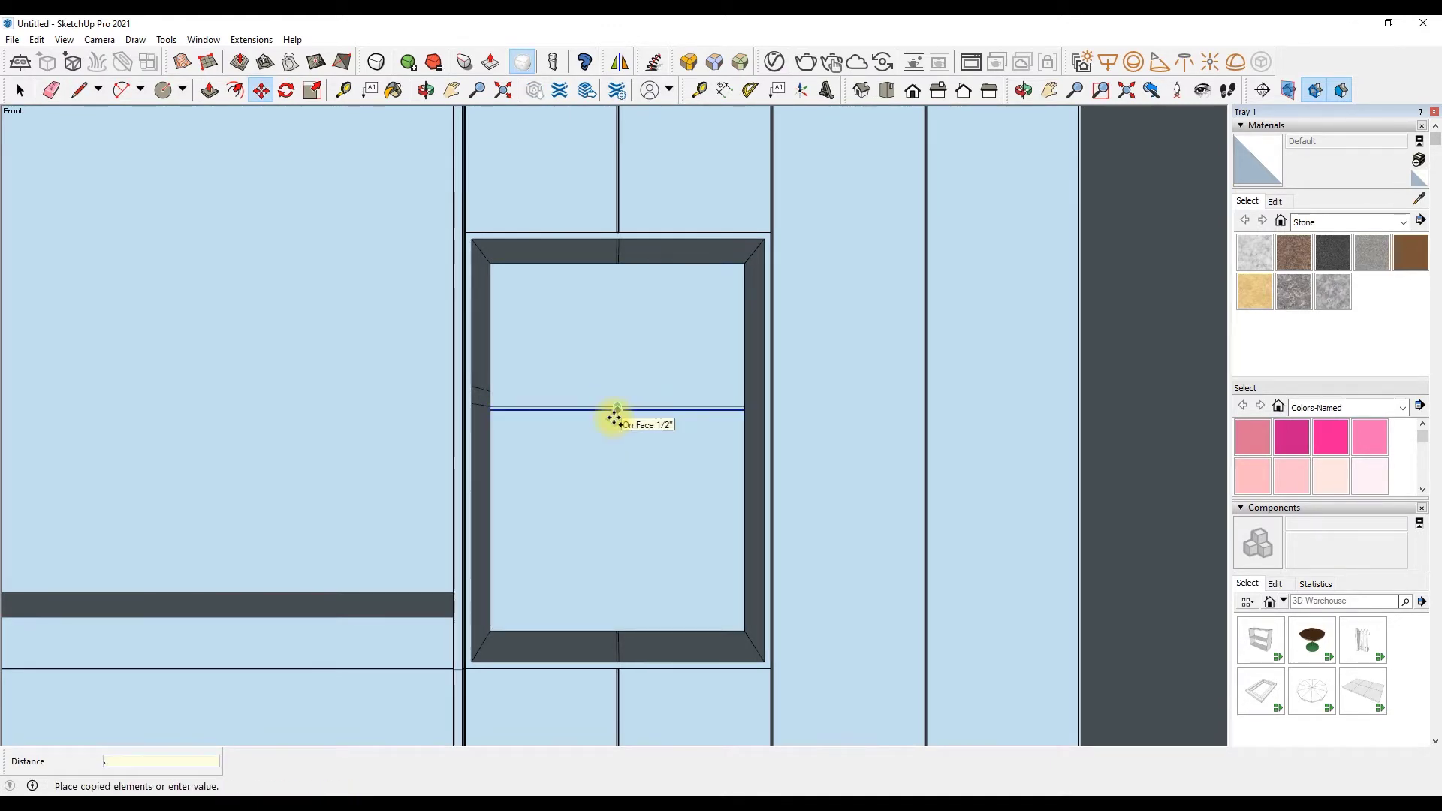
click(614, 409)
click(78, 90)
scroll(634, 387, up, 1)
scroll(615, 434, up, 2)
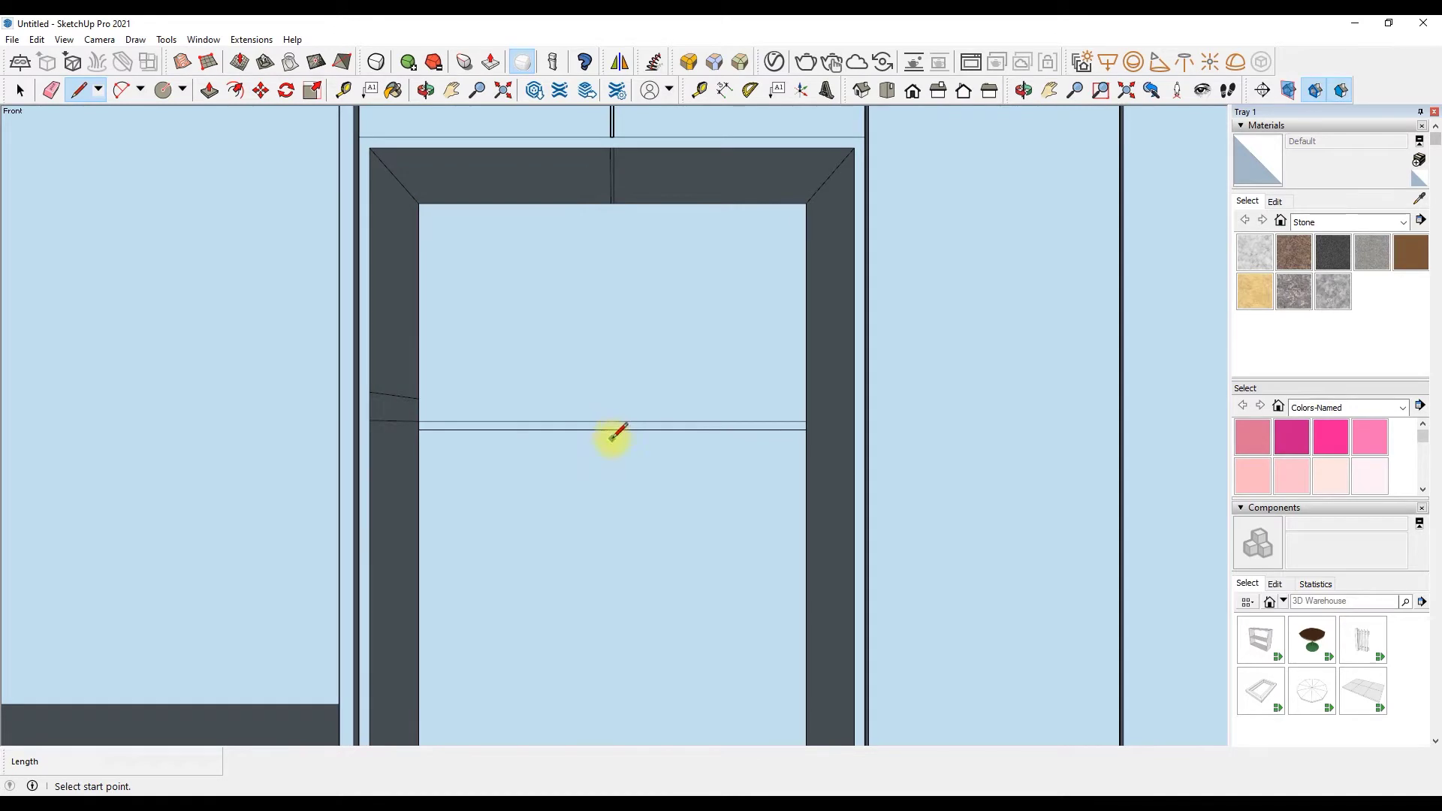
scroll(613, 218, up, 2)
scroll(624, 196, up, 2)
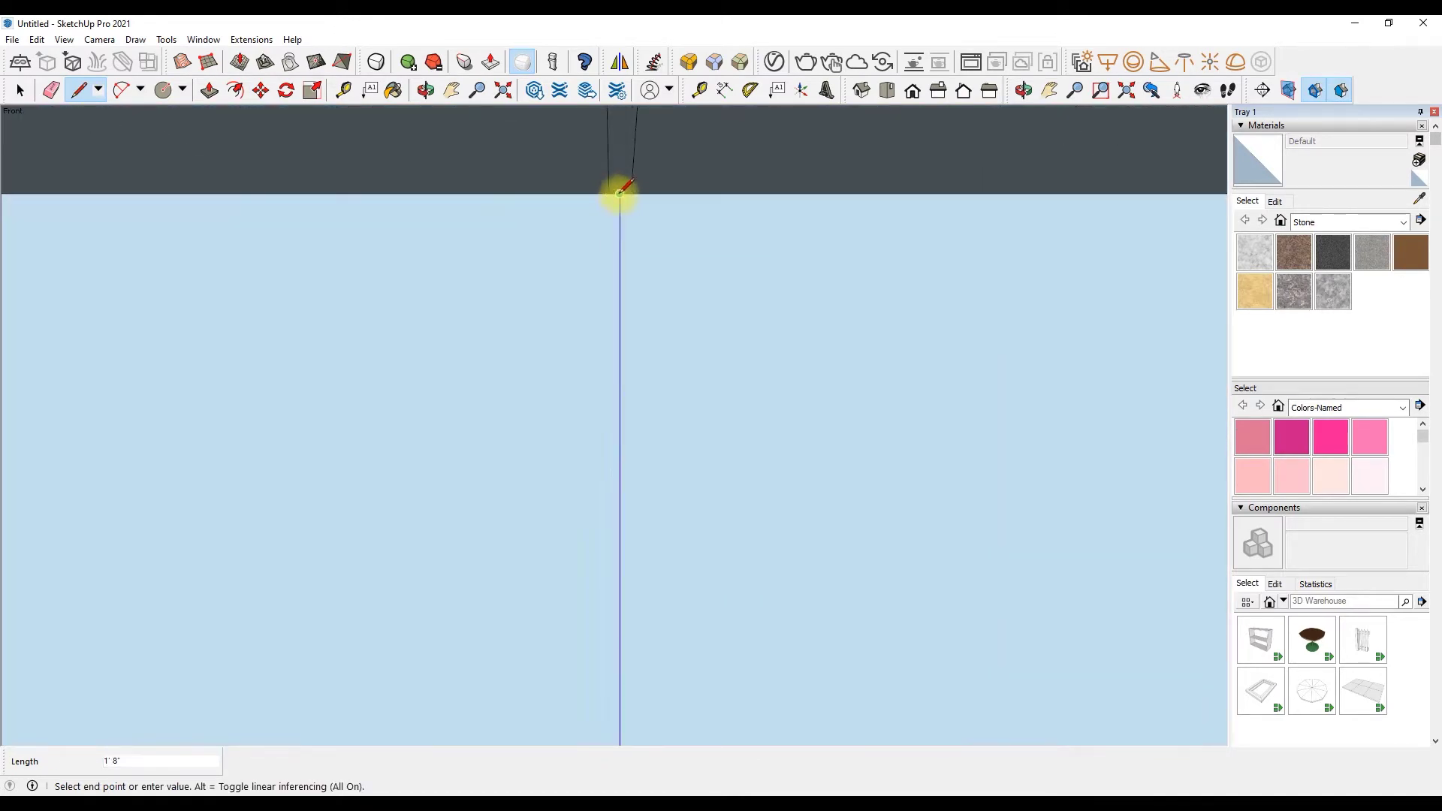
Step: Copy the vertical niche edge for dividers, replacing a 0.6" copy with one 0.36" over
click(261, 90)
key(ctrl)
click(619, 358)
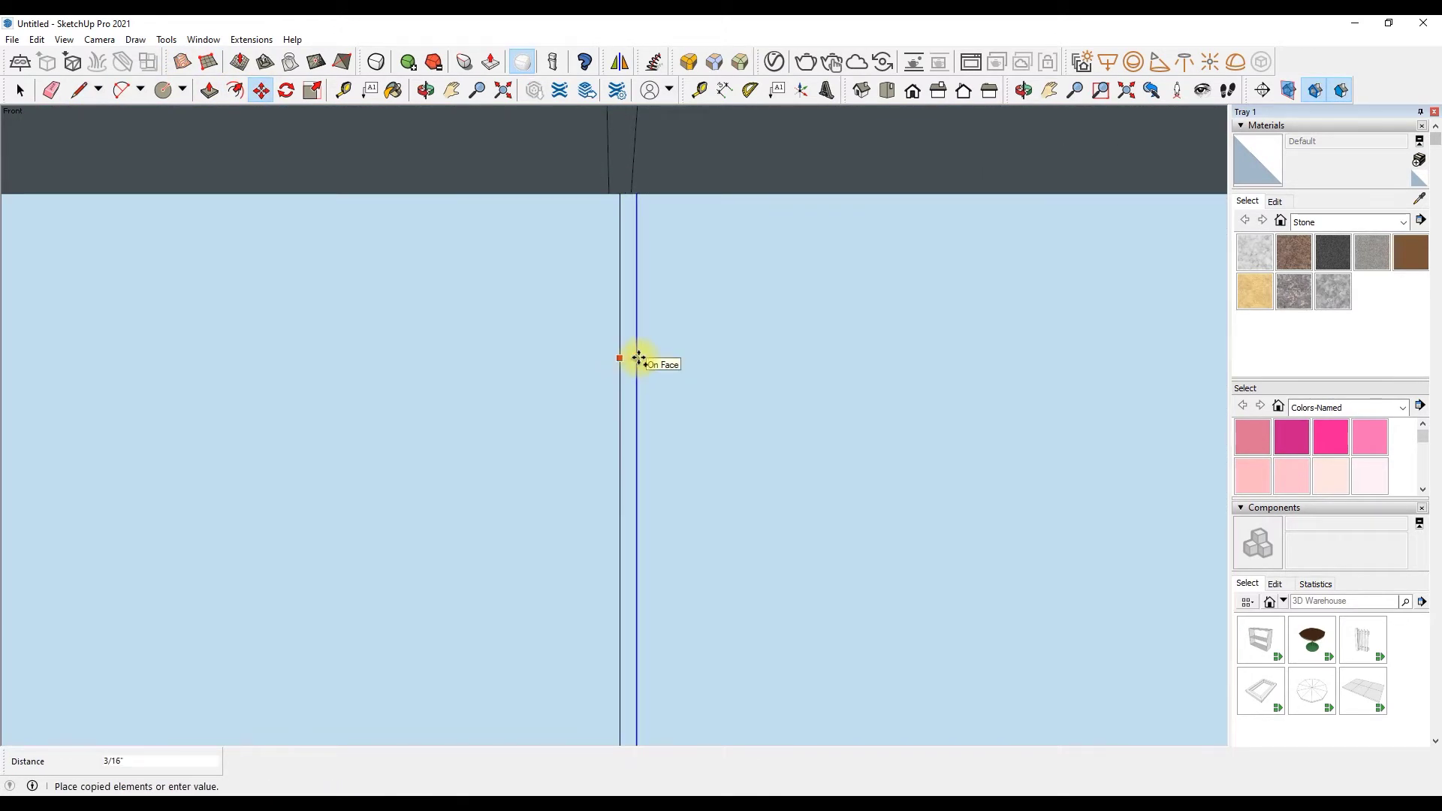
key(Return)
key(ctrl)
click(620, 387)
text(.6)
key(Return)
key(ctrl+z)
key(ctrl)
click(607, 390)
text(.36)
key(Return)
Step: Push the niche face back 1'6" to form a recess
click(52, 90)
scroll(647, 251, down, 4)
scroll(645, 451, up, 3)
scroll(645, 458, down, 3)
scroll(766, 390, down, 2)
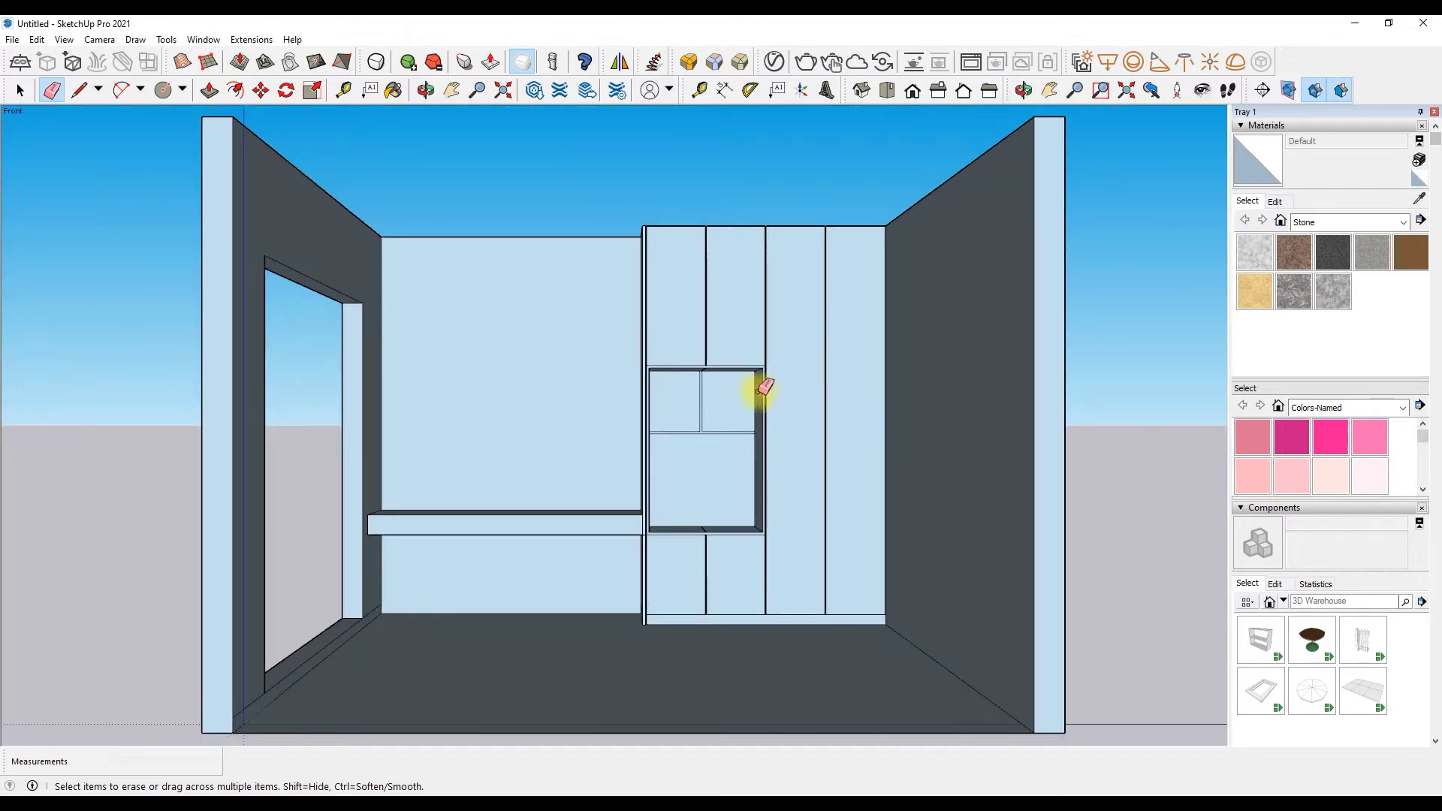
scroll(714, 409, up, 1)
scroll(713, 410, up, 2)
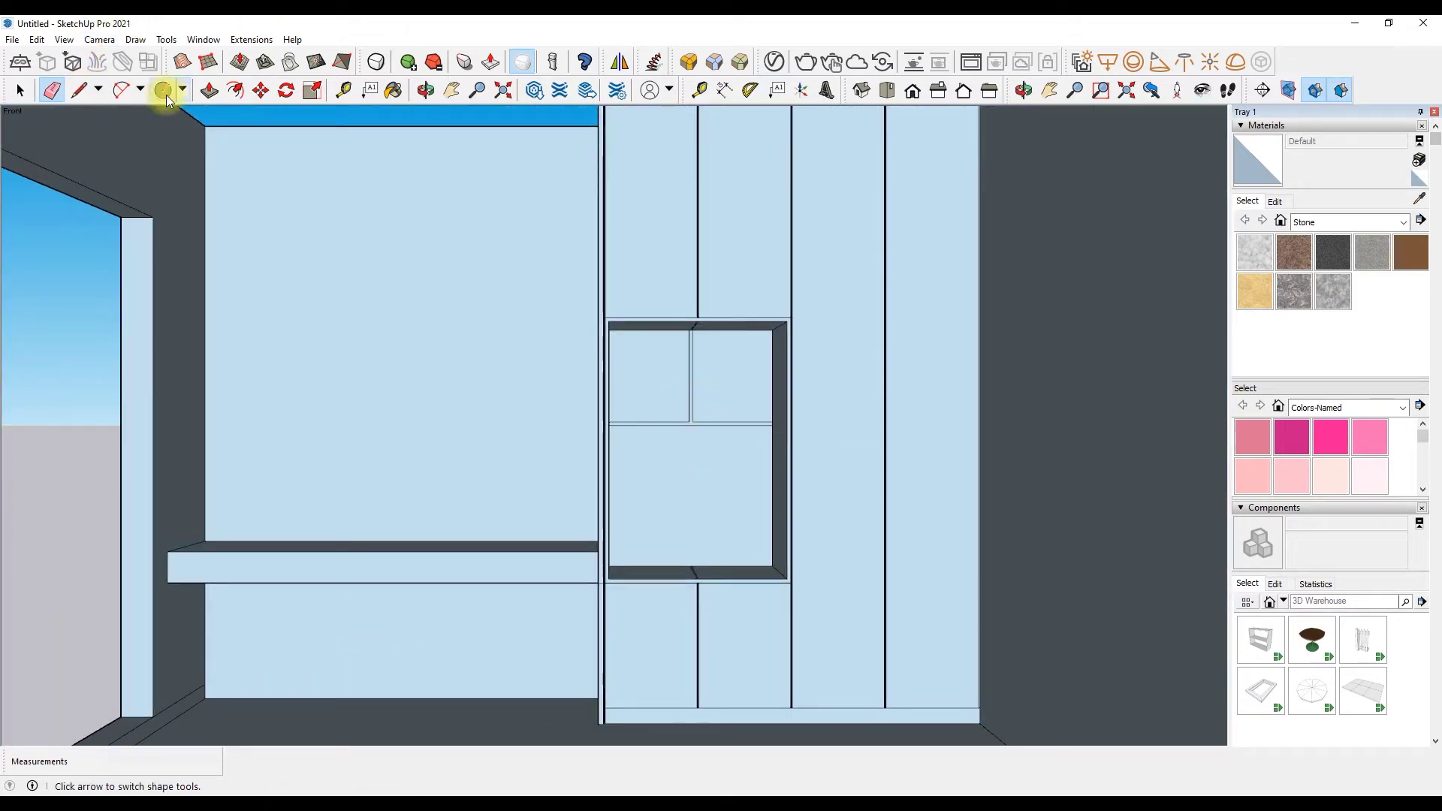
click(210, 91)
scroll(504, 366, up, 2)
drag(797, 466, 672, 453)
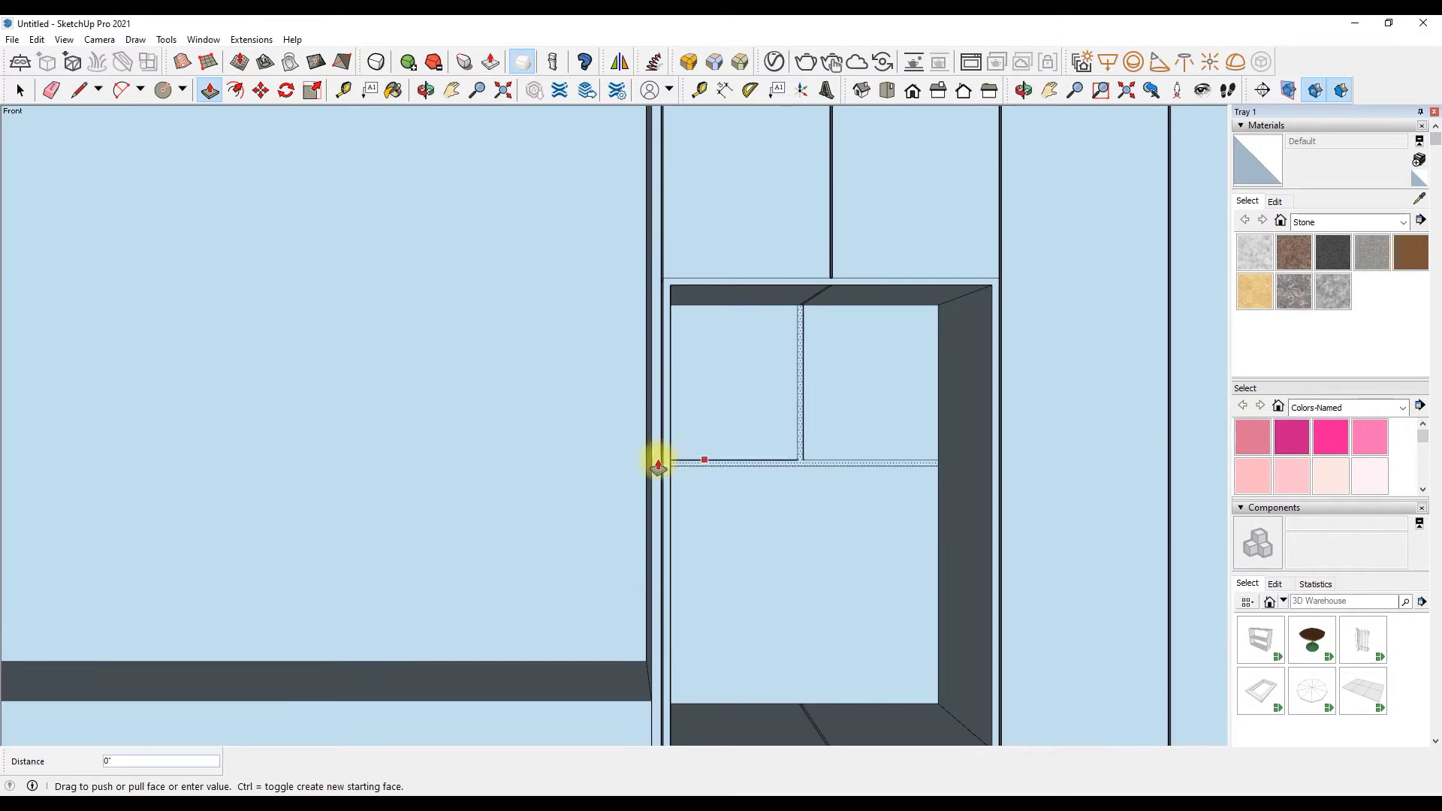
Step: Push the shelf face back to its typed depth
drag(834, 475, 825, 474)
key(Return)
key(space)
scroll(654, 354, down, 5)
scroll(686, 203, up, 2)
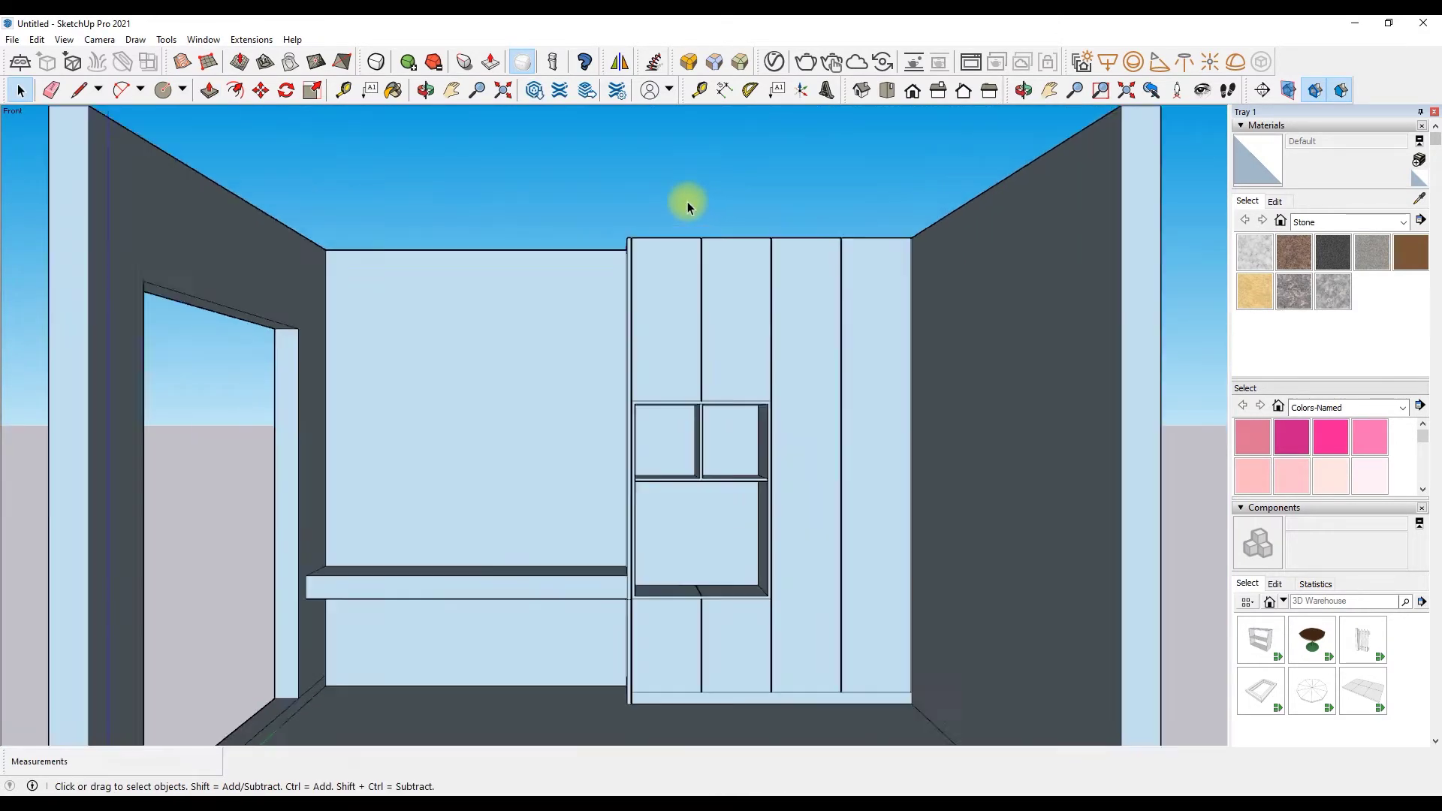
Step: Draw a line from the shelf-wall corner to split the niche face
scroll(634, 589, up, 2)
scroll(675, 439, up, 2)
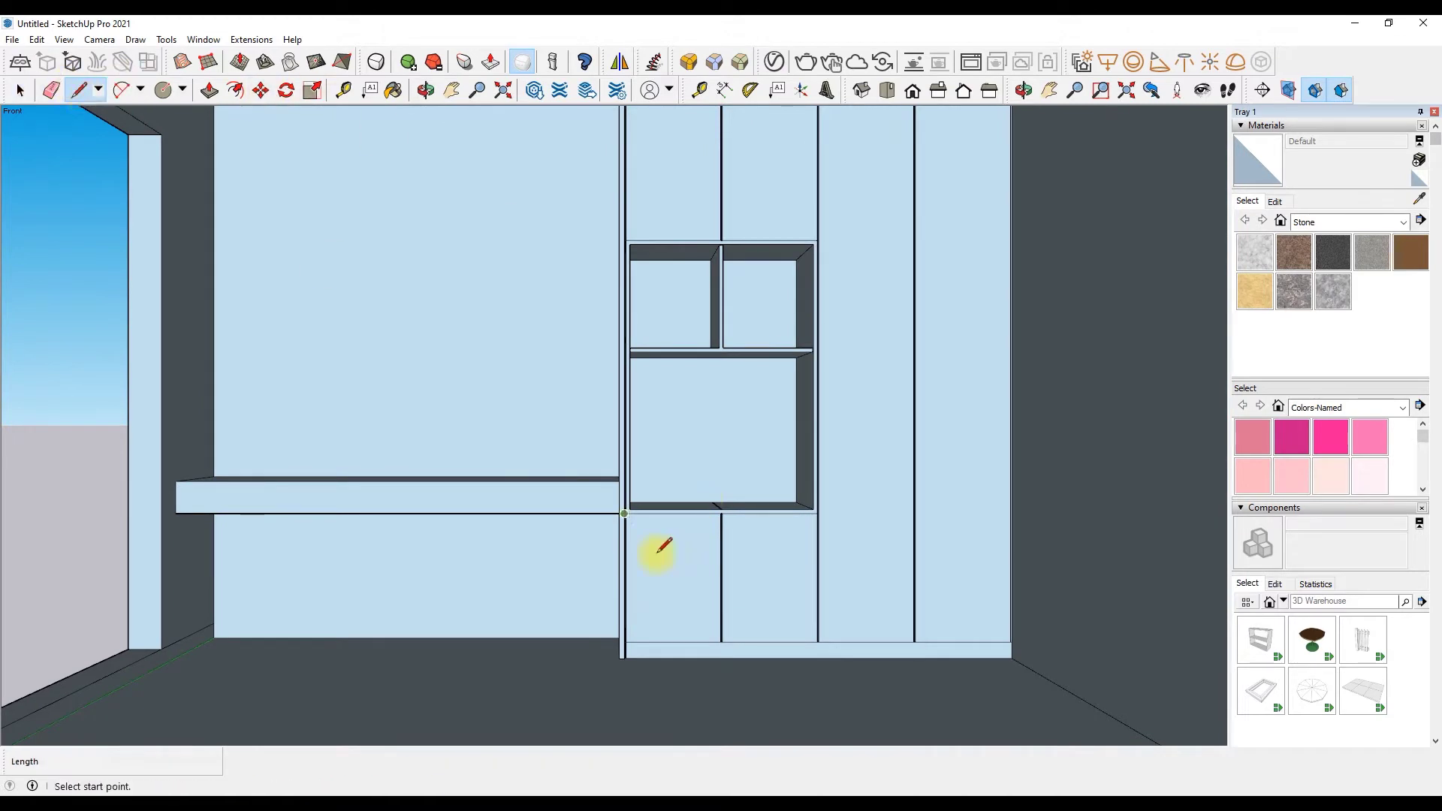
scroll(628, 517, up, 5)
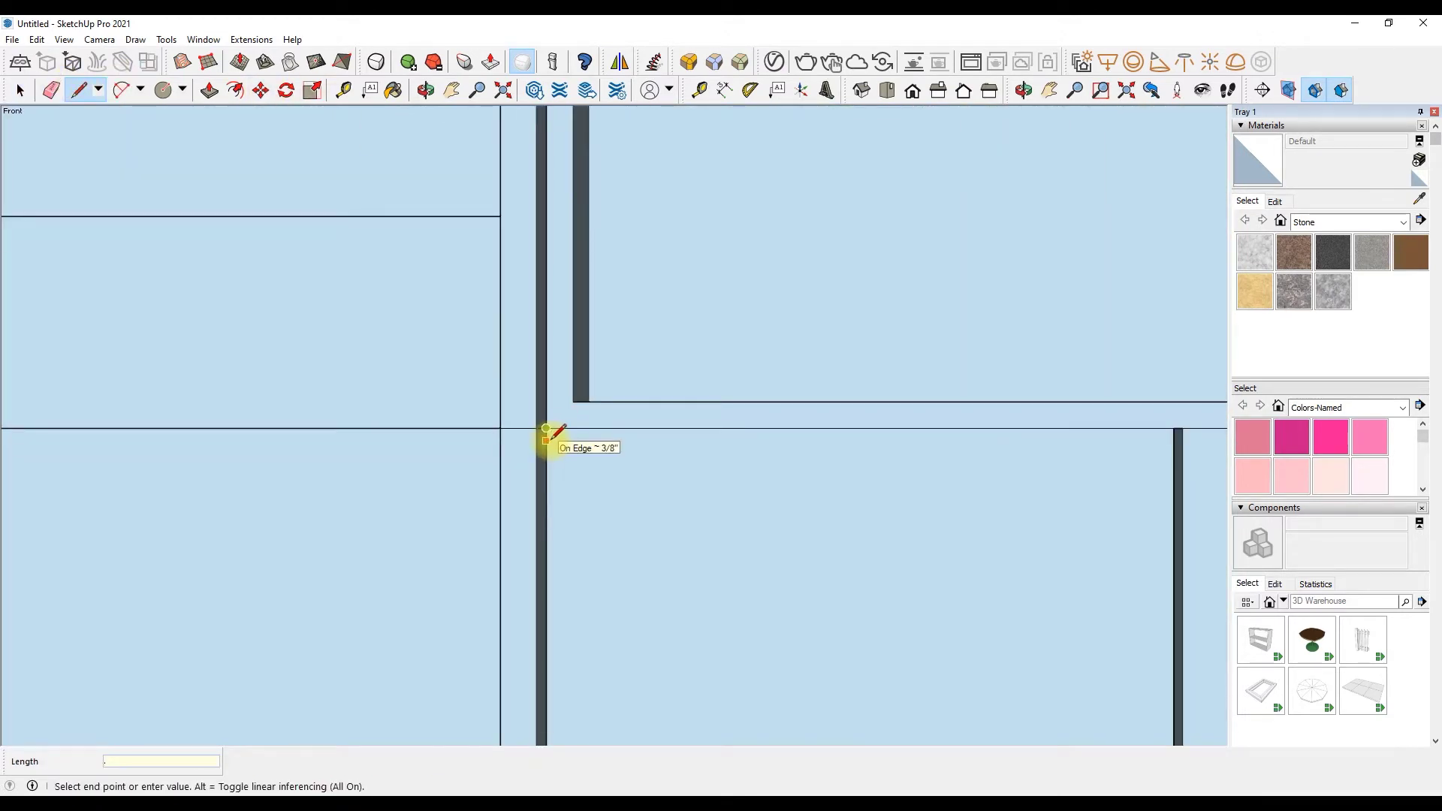
click(554, 433)
scroll(370, 476, down, 3)
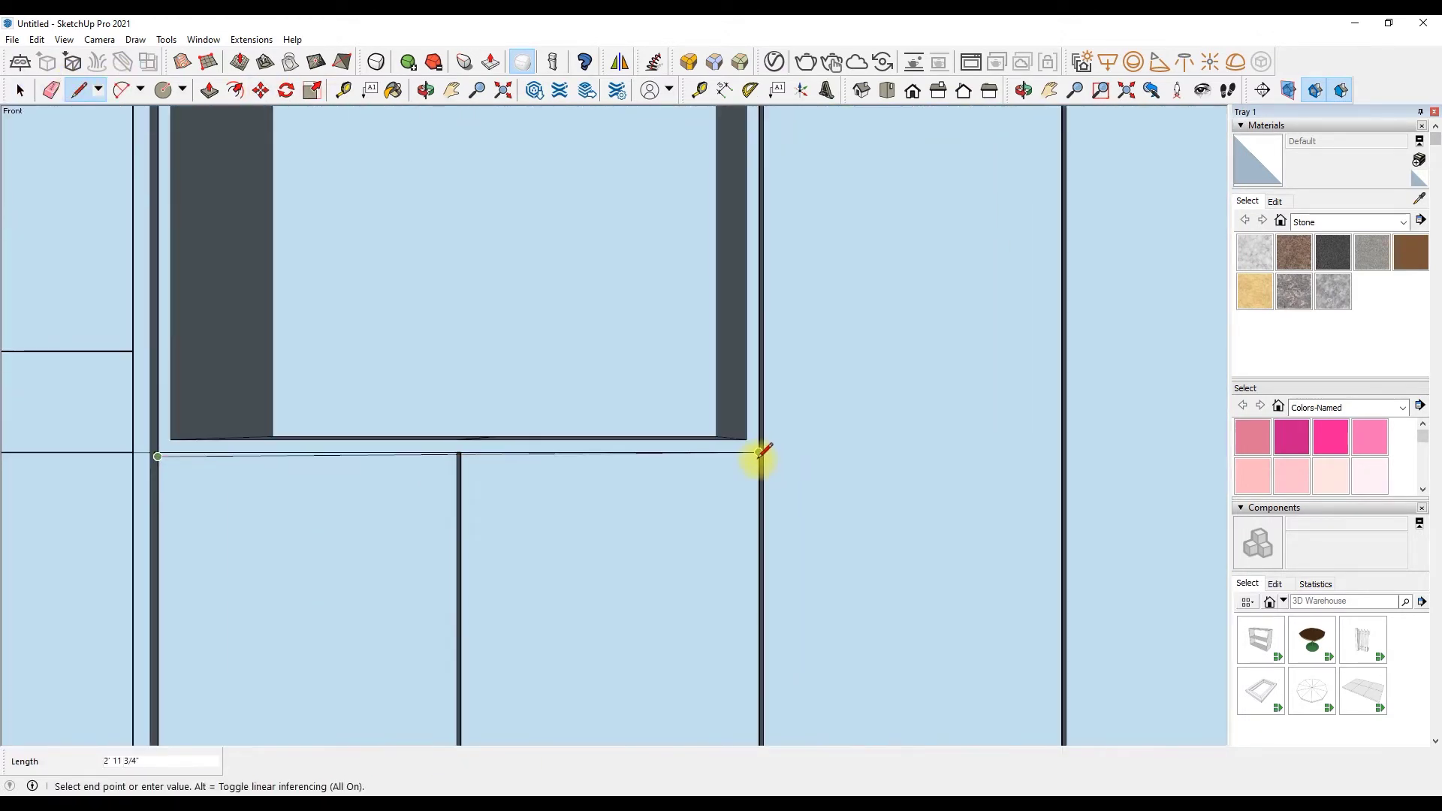
click(760, 454)
scroll(409, 489, up, 1)
Step: Erase stray edges around the niche frame
key(e)
scroll(496, 428, up, 5)
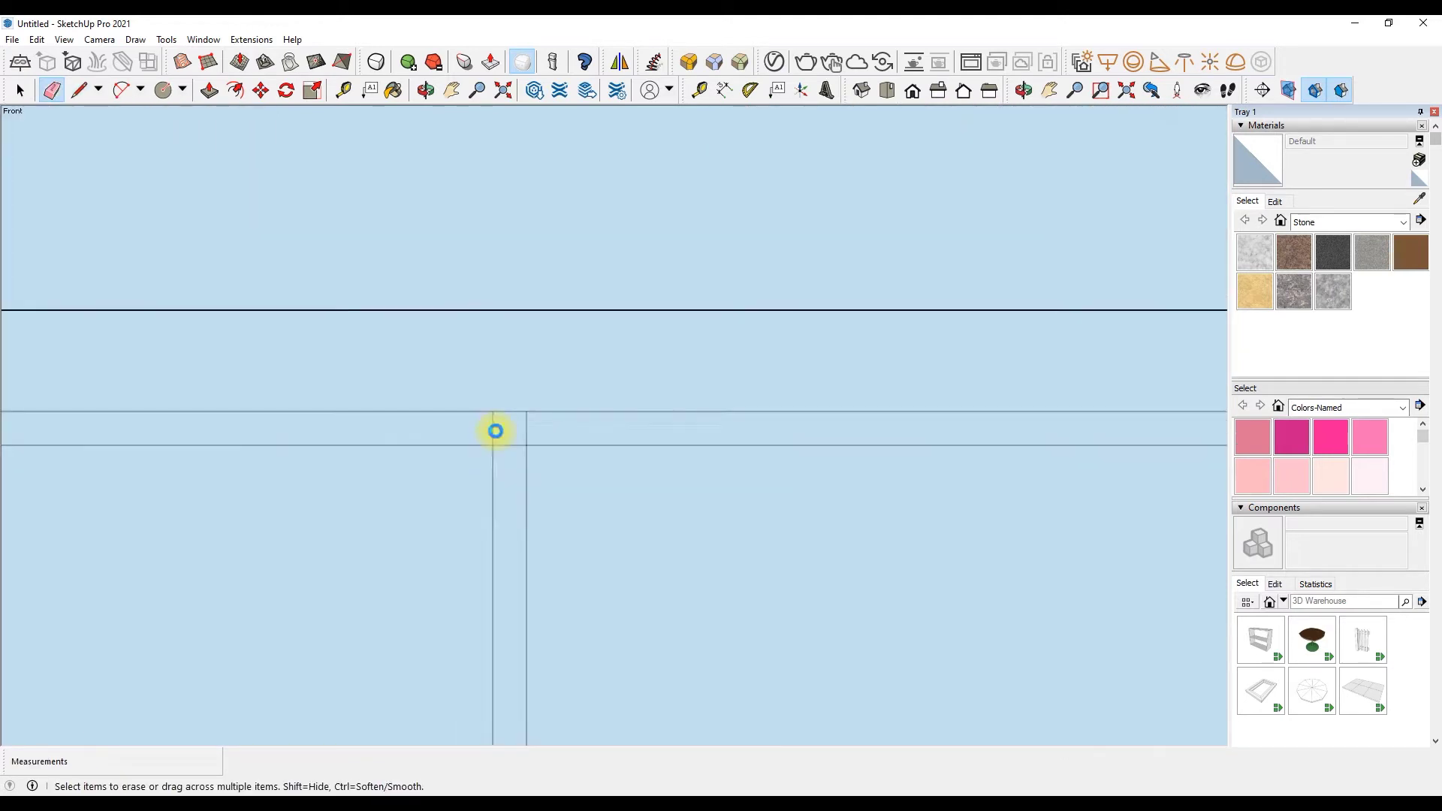
scroll(510, 449, down, 2)
scroll(512, 466, down, 3)
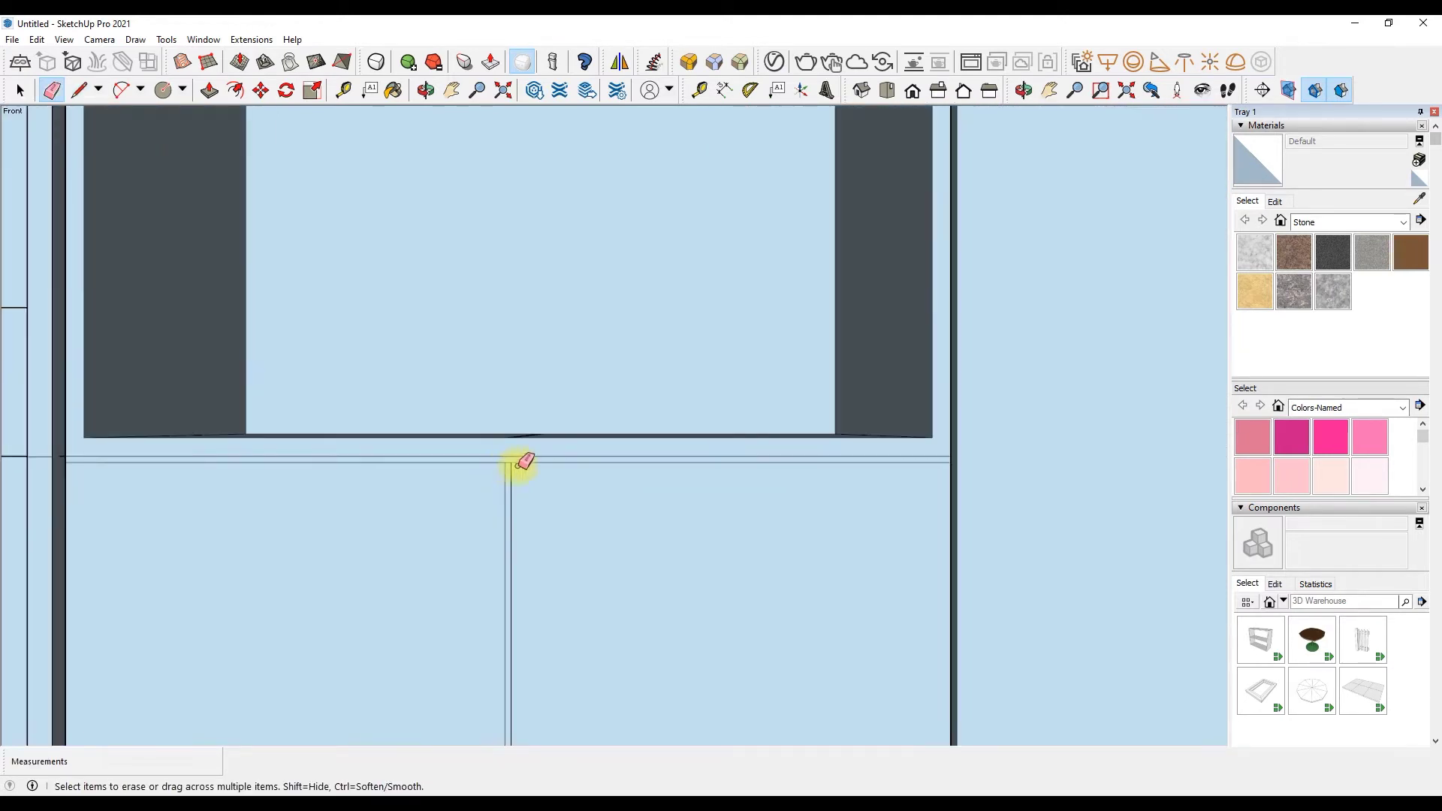
scroll(547, 451, up, 1)
right_click(546, 454)
key(Escape)
scroll(685, 444, down, 1)
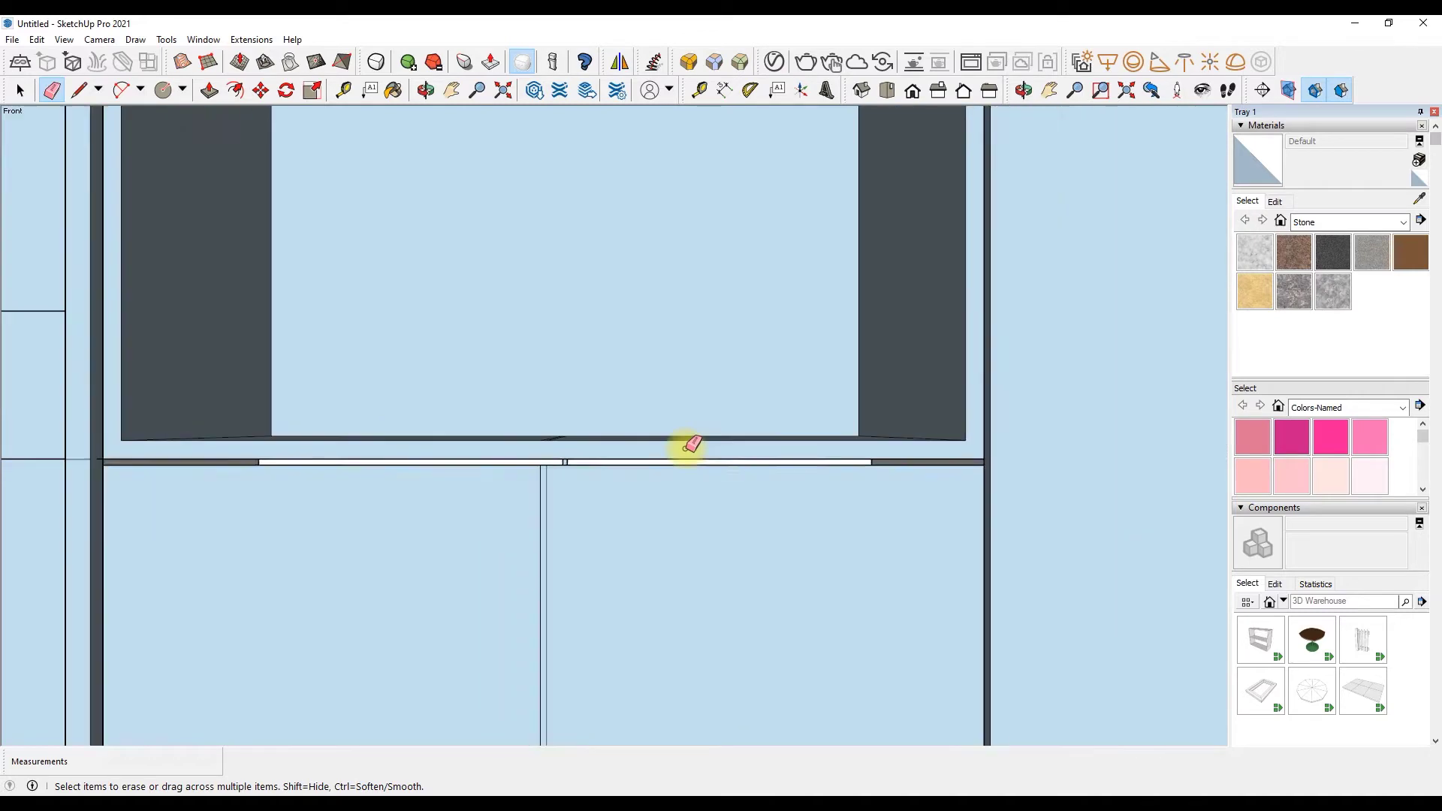
Step: Push the thin reveal strip face back 1/2"
click(210, 90)
scroll(589, 421, up, 2)
click(589, 423)
scroll(624, 429, up, 3)
scroll(610, 429, down, 3)
scroll(612, 434, down, 3)
scroll(640, 345, down, 2)
scroll(638, 242, up, 2)
Step: Copy a niche edge 1/4" over to outline another reveal strip
click(261, 90)
scroll(655, 354, up, 3)
key(ctrl)
click(547, 255)
click(673, 277)
key(ctrl)
Step: Push the wardrobe's base strip in by 1/2"
key(p)
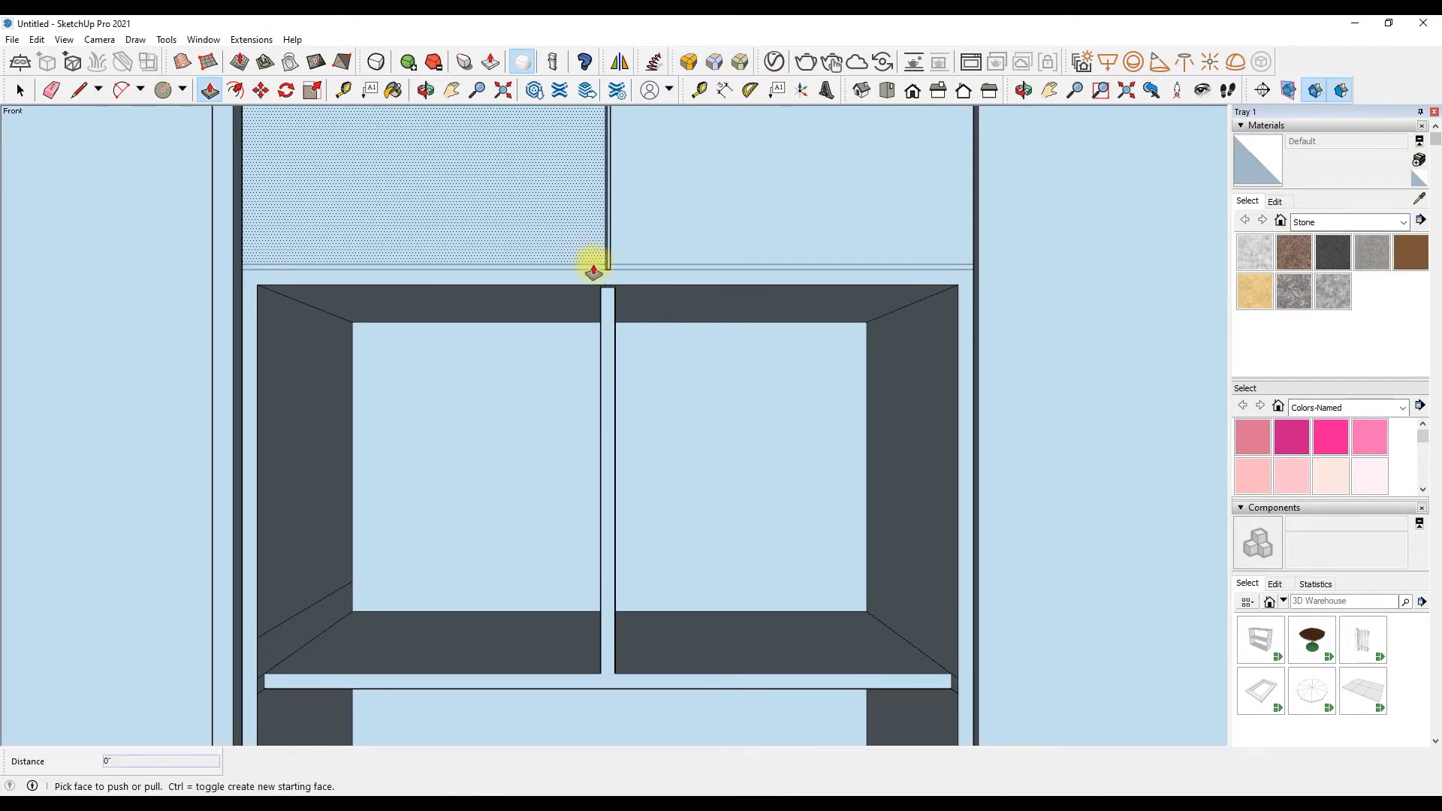
scroll(642, 277, down, 3)
scroll(606, 380, up, 4)
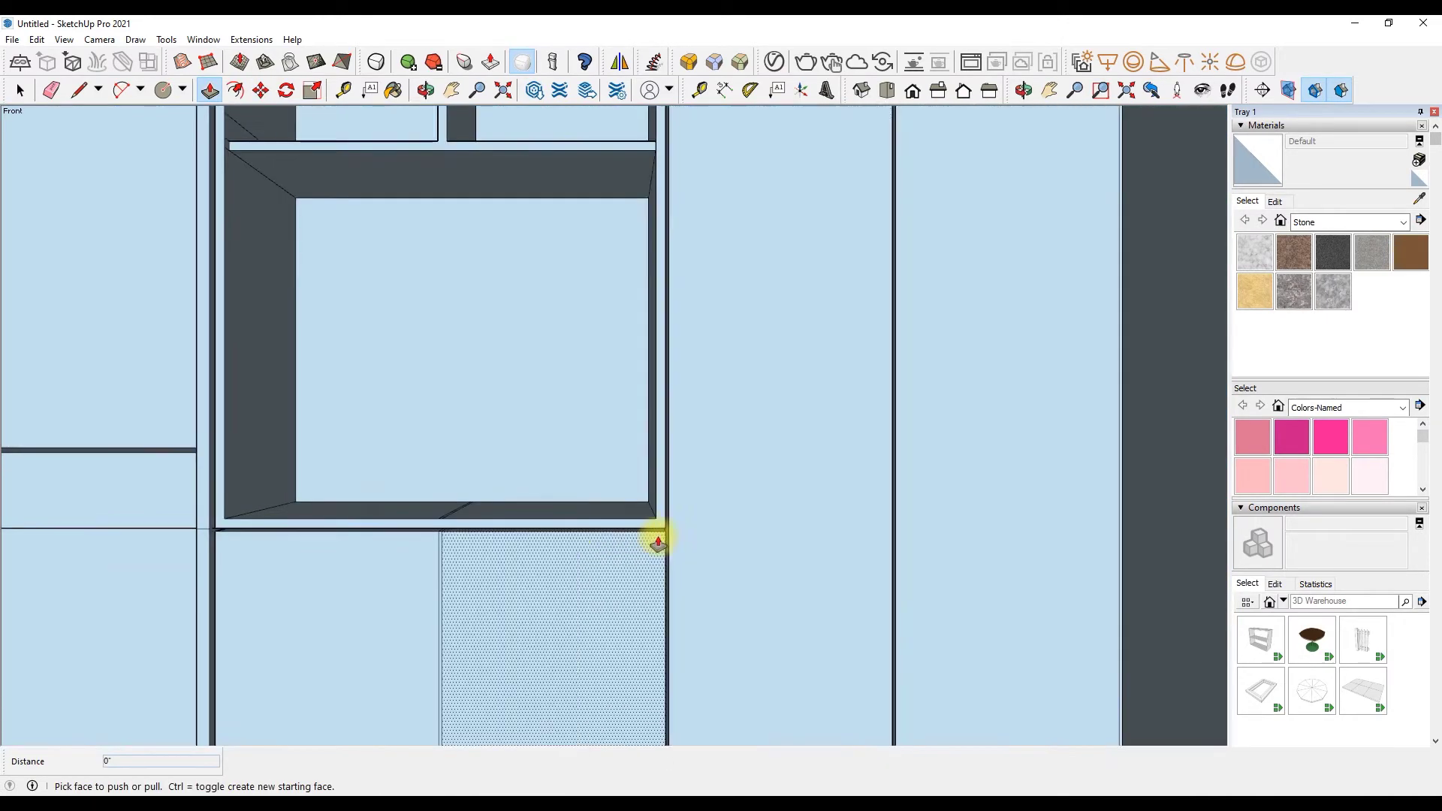
scroll(667, 538, down, 4)
scroll(648, 583, down, 1)
scroll(609, 676, up, 4)
click(608, 676)
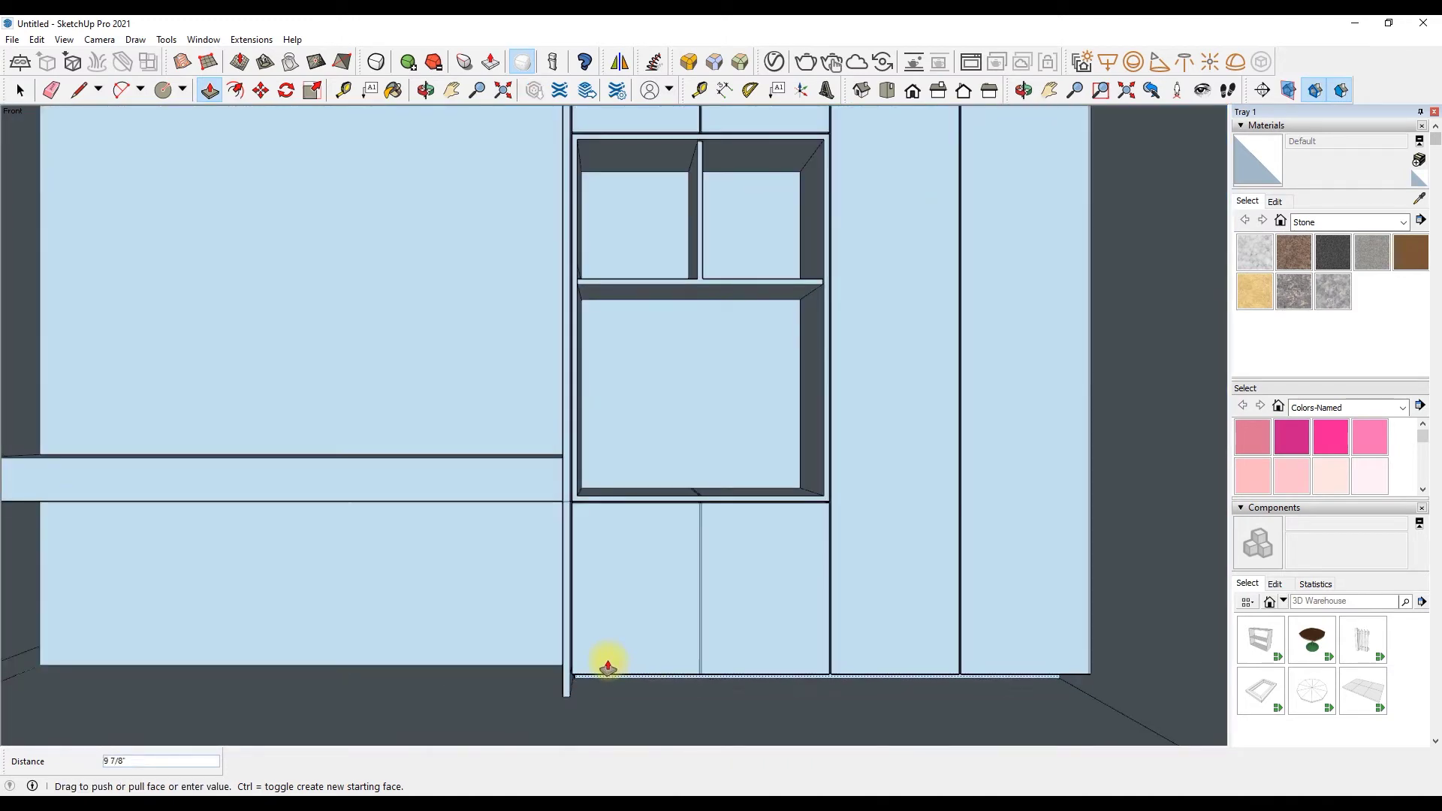
click(602, 660)
scroll(601, 659, down, 4)
Step: Orbit around the room model and snap the camera to Front view
key(o)
mouse_move(516, 215)
mouse_down()
mouse_move(782, 515)
mouse_move(532, 213)
mouse_move(525, 228)
mouse_up()
click(884, 96)
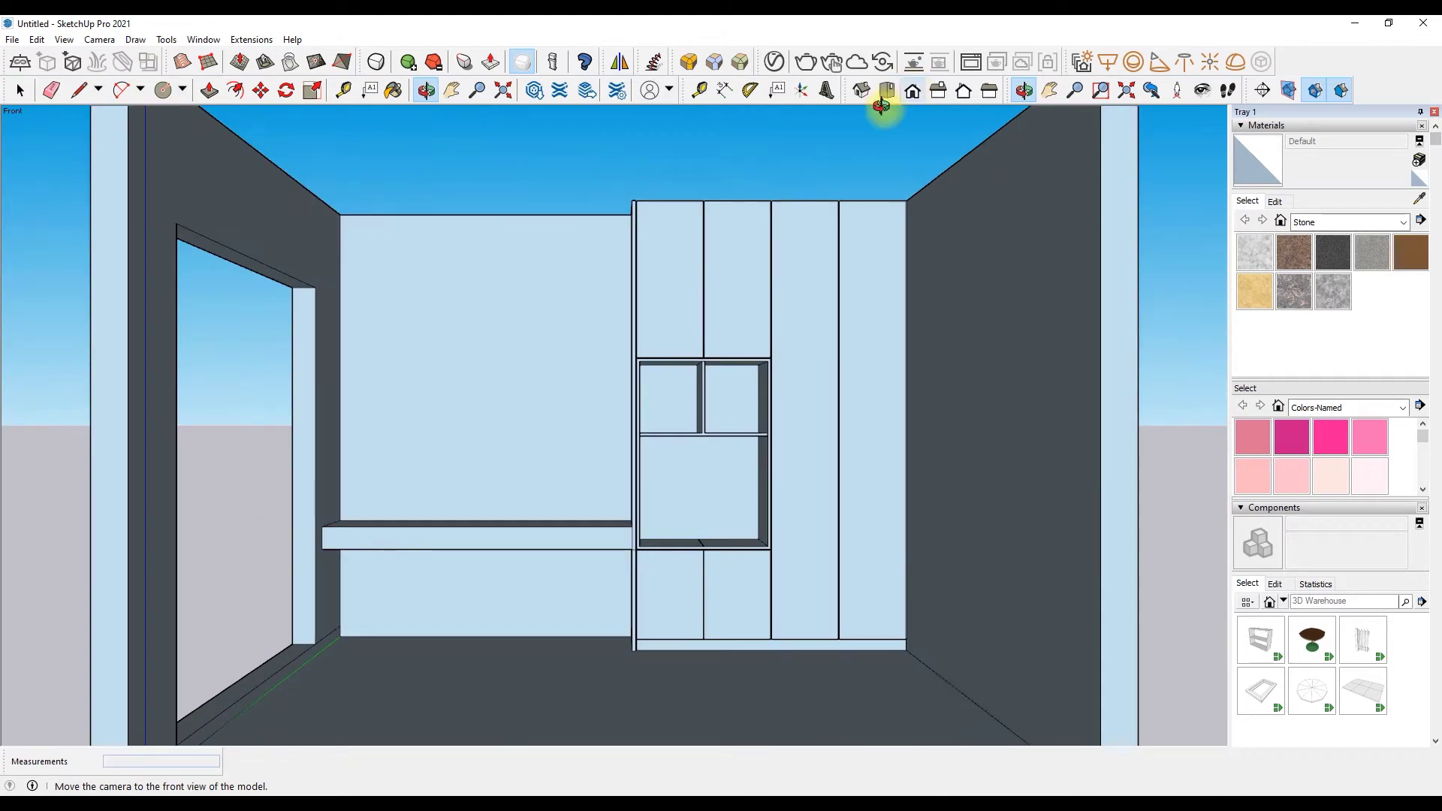
Step: Copy a vertical wall line 12" over to start the panel divisions
key(space)
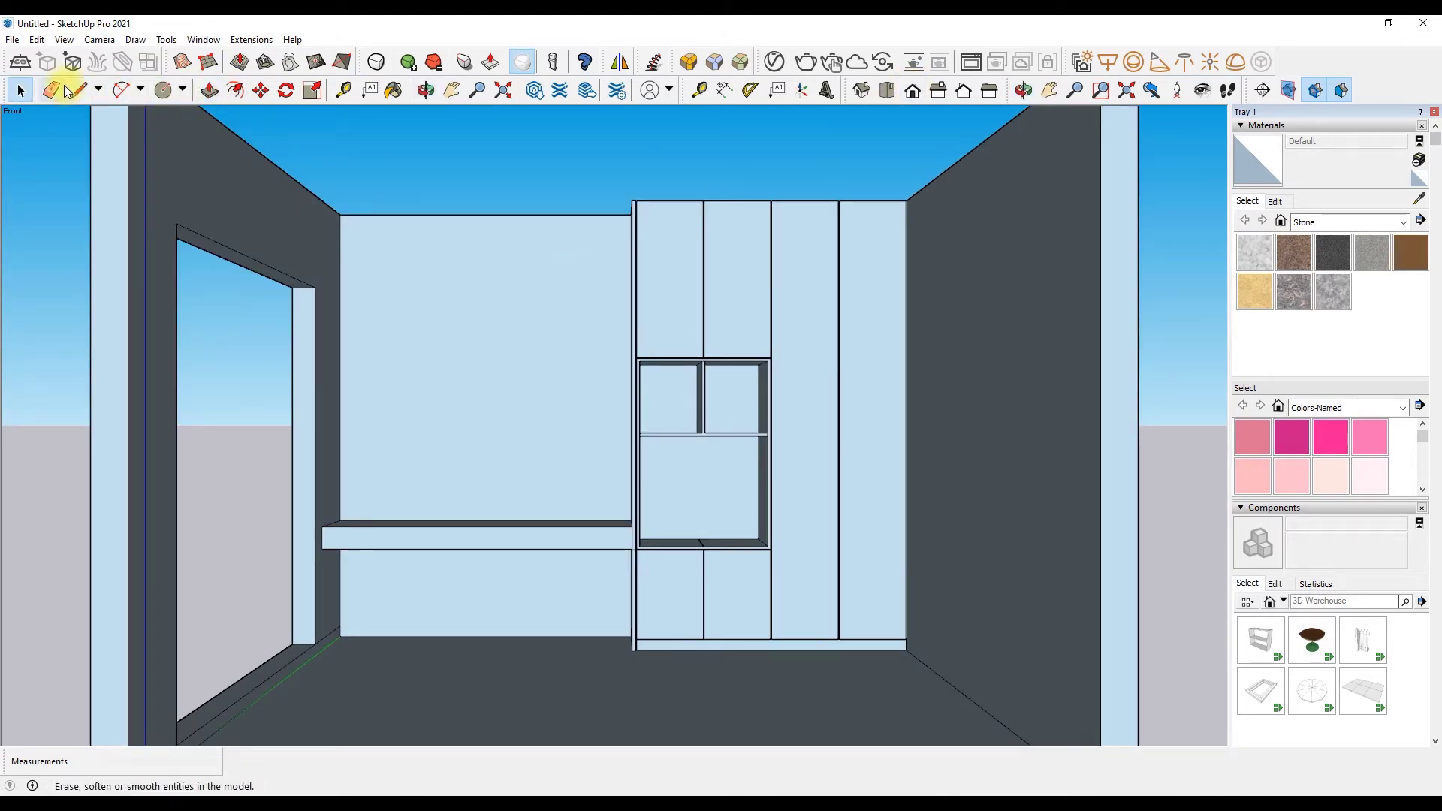
click(262, 91)
scroll(398, 306, up, 3)
key(ctrl)
click(386, 304)
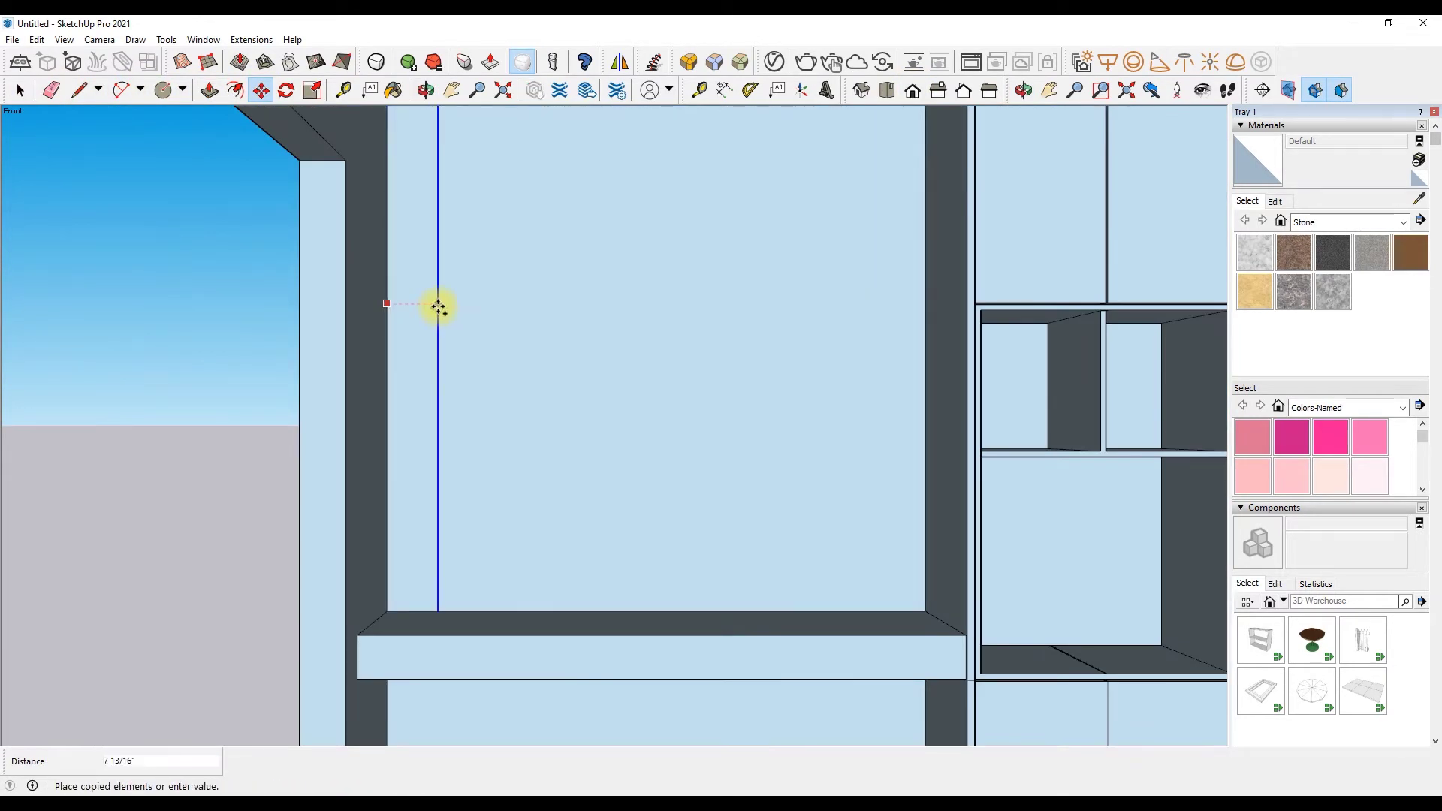
key(Return)
scroll(467, 314, down, 3)
text(12)
key(Return)
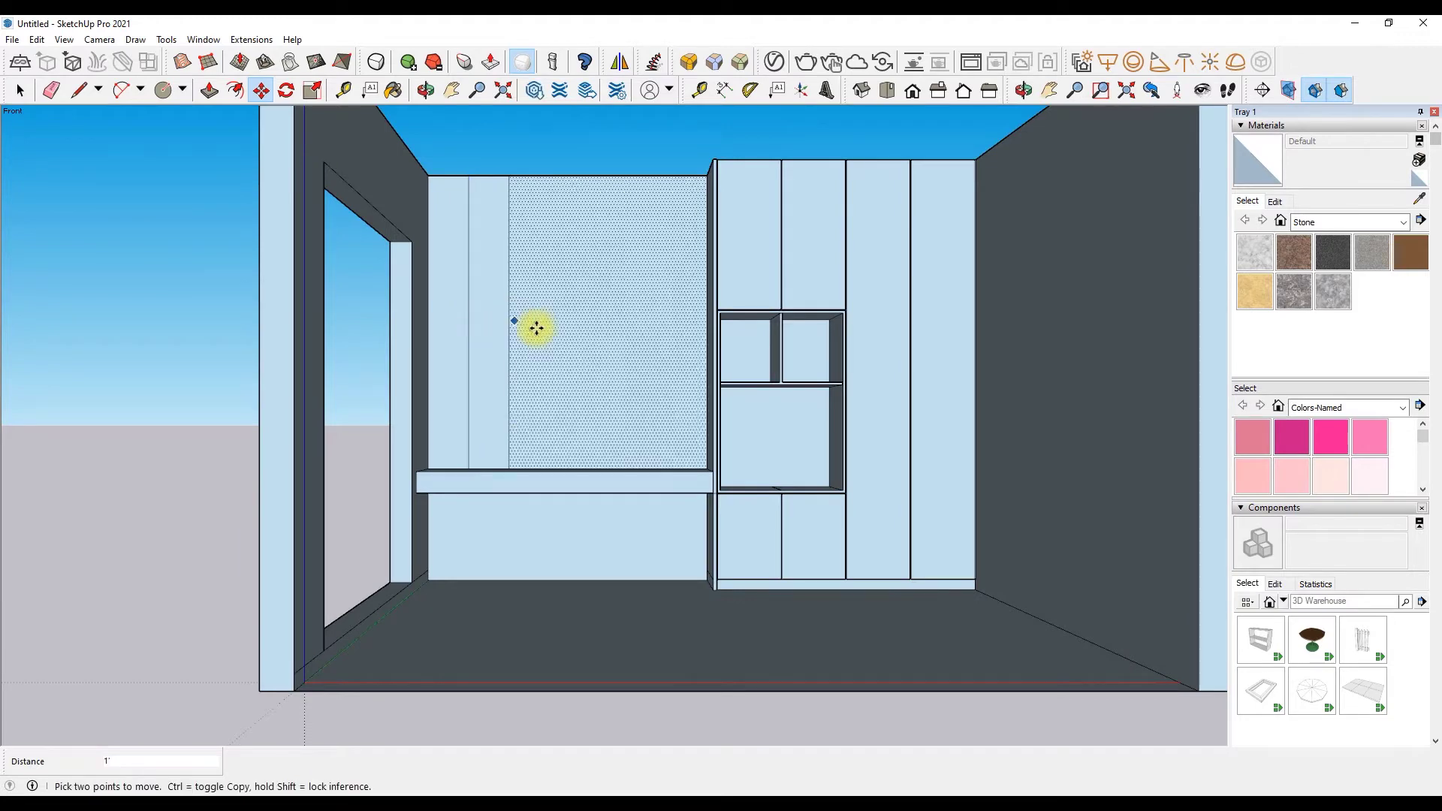
scroll(538, 325, down, 3)
scroll(538, 325, up, 3)
Step: Add more copied panel lines across the desk wall
key(ctrl)
click(514, 328)
key(ctrl)
click(556, 328)
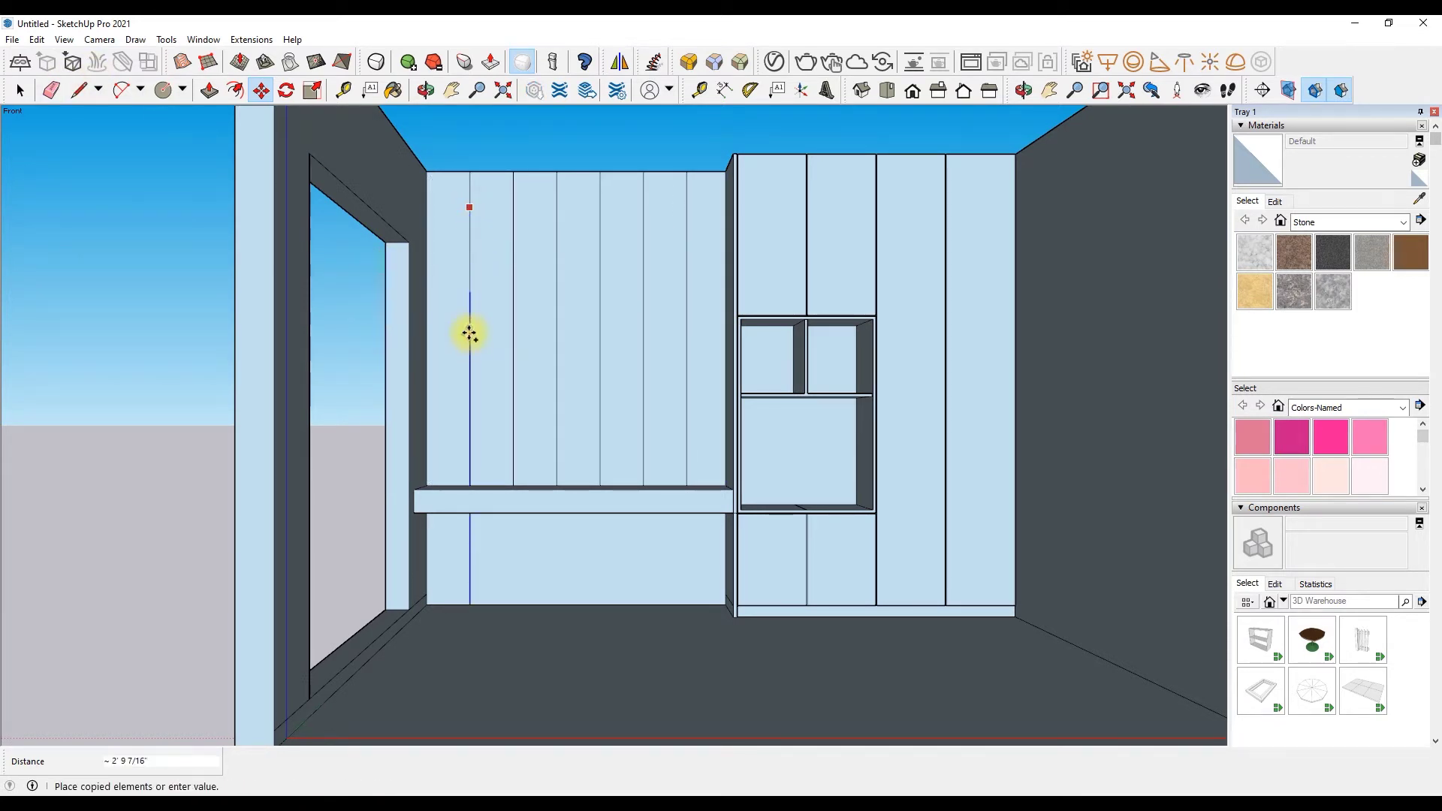
click(514, 428)
click(557, 338)
click(602, 379)
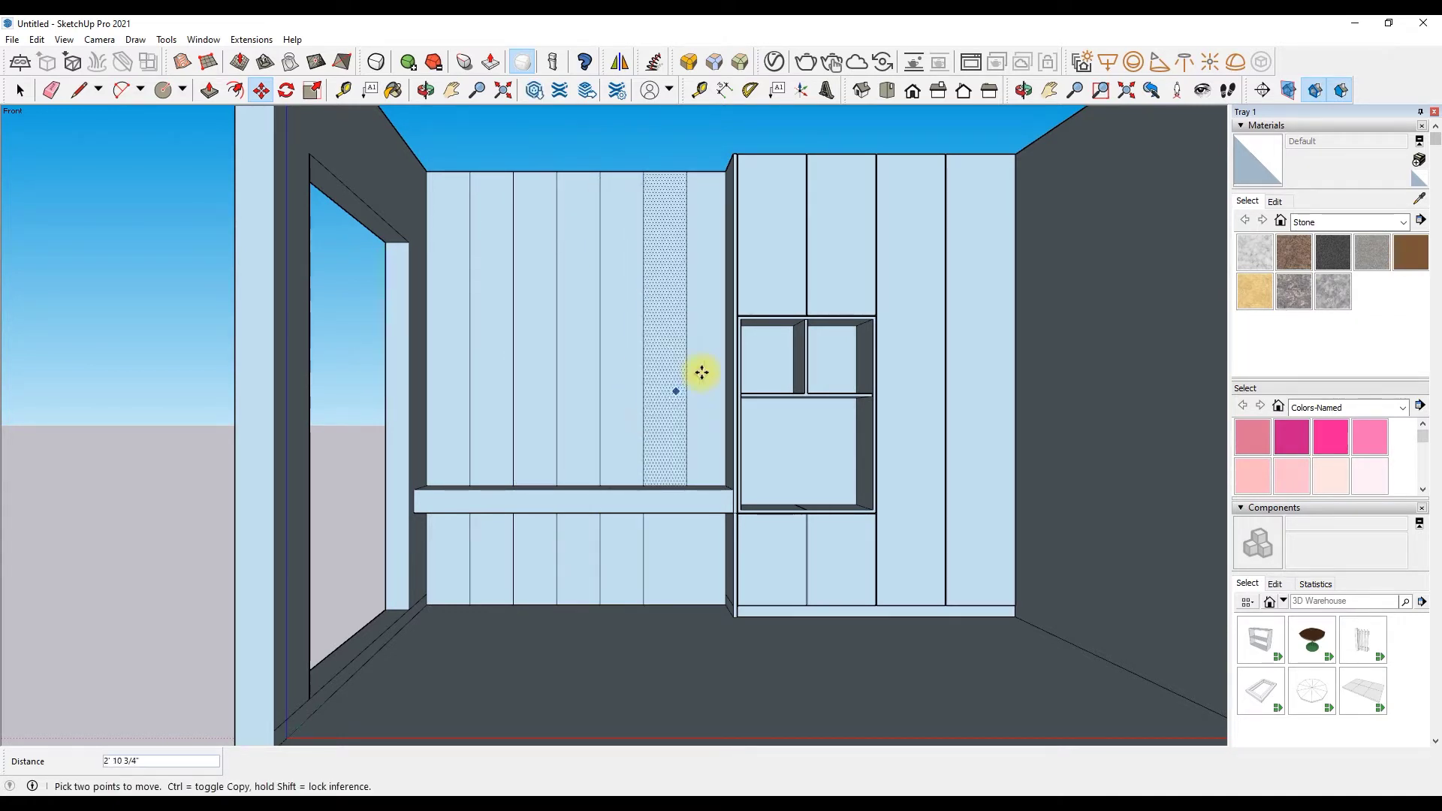
click(690, 475)
key(space)
Step: Select the five upper wall panels and copy them
click(472, 256)
drag(460, 169, 706, 488)
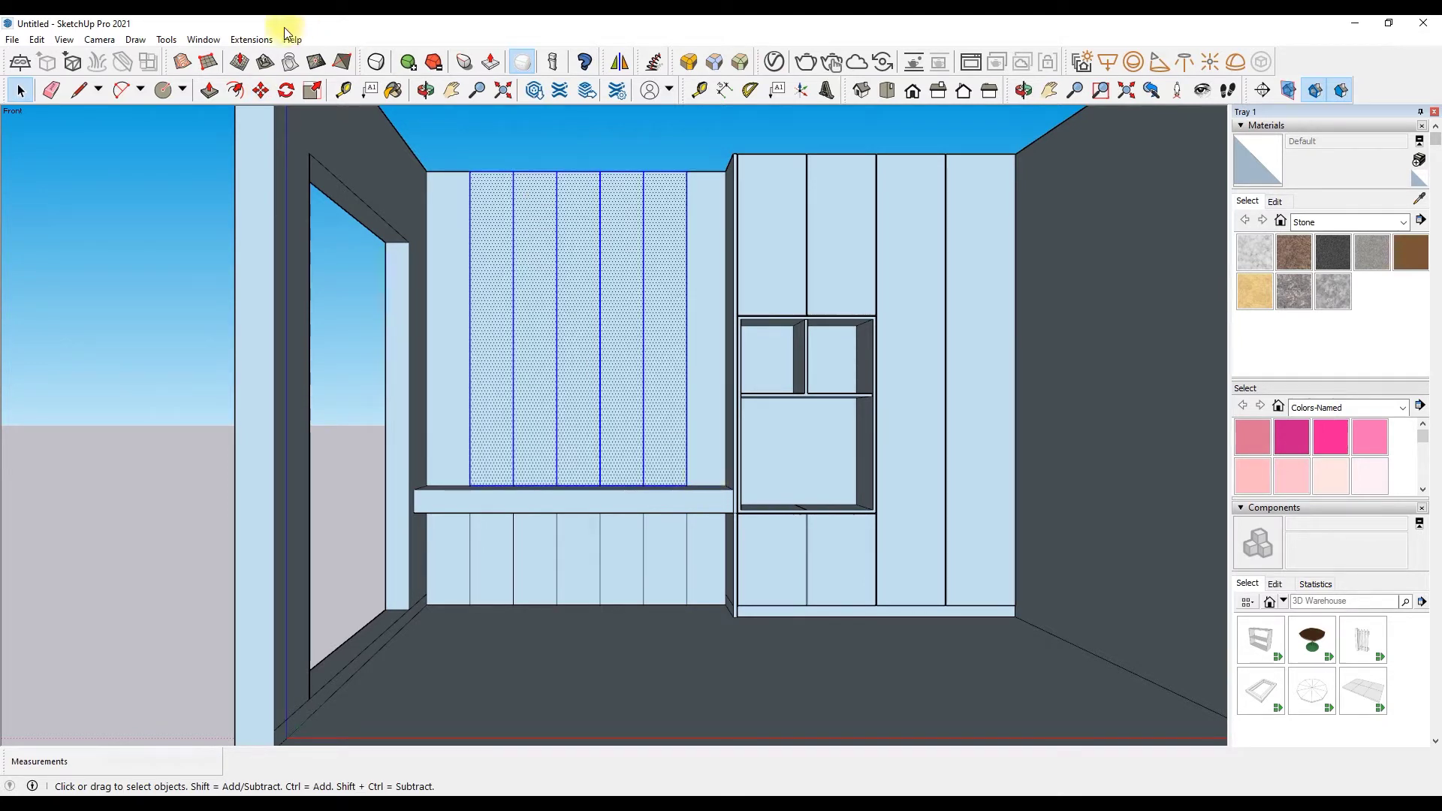
click(261, 90)
click(487, 270)
key(ctrl)
text(.2)
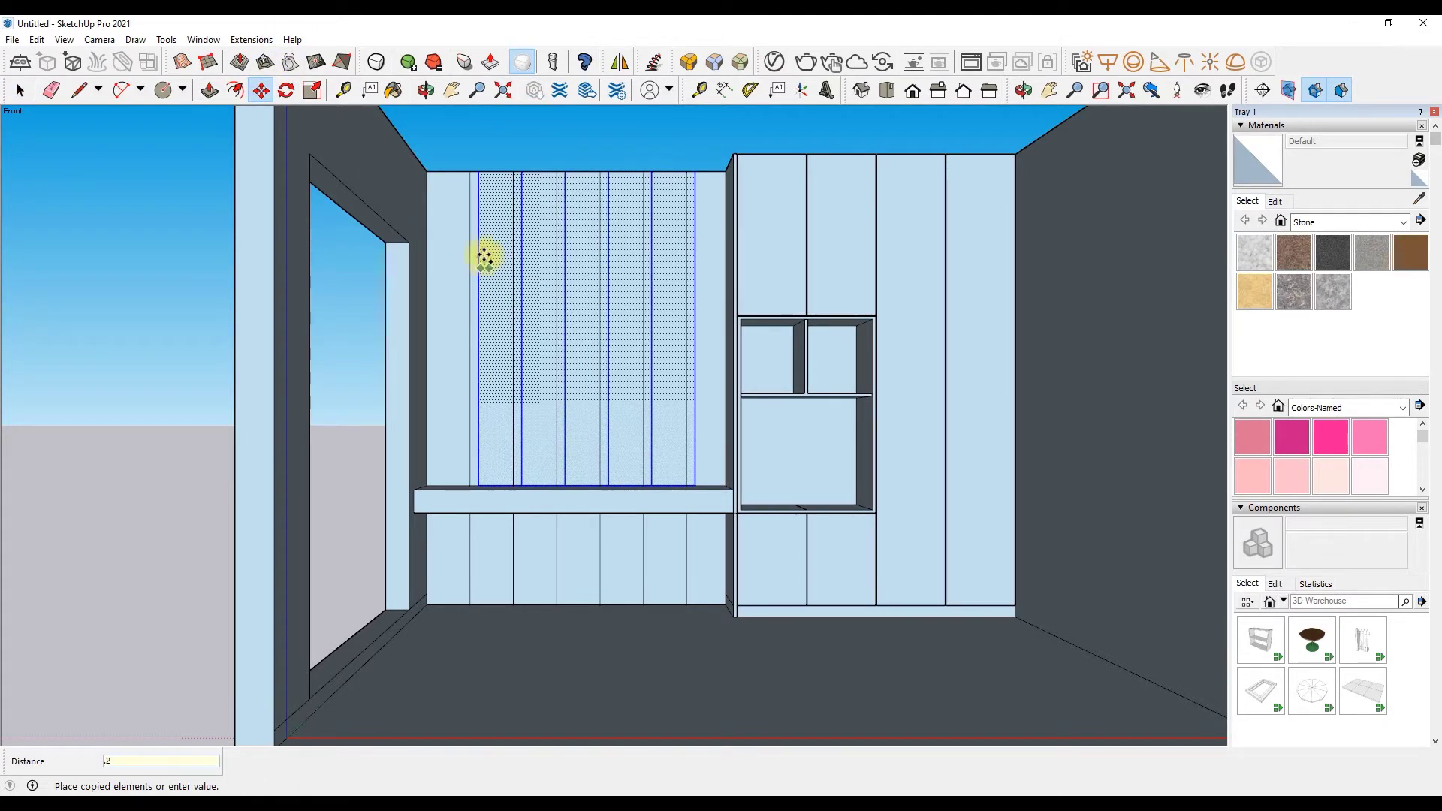
key(Return)
key(space)
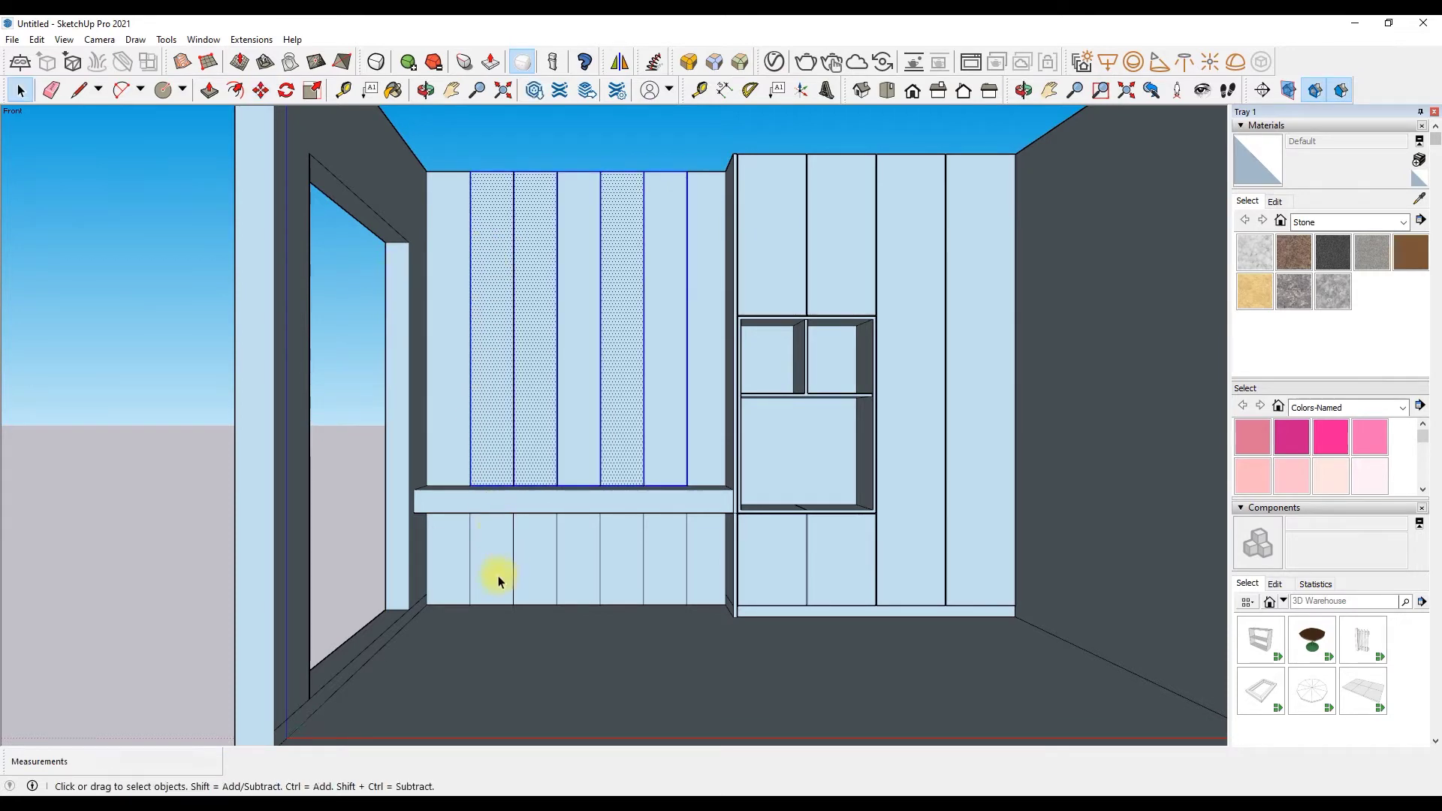
Step: Select the five lower middle panels below the desk
scroll(453, 556, up, 3)
drag(450, 350, 1056, 639)
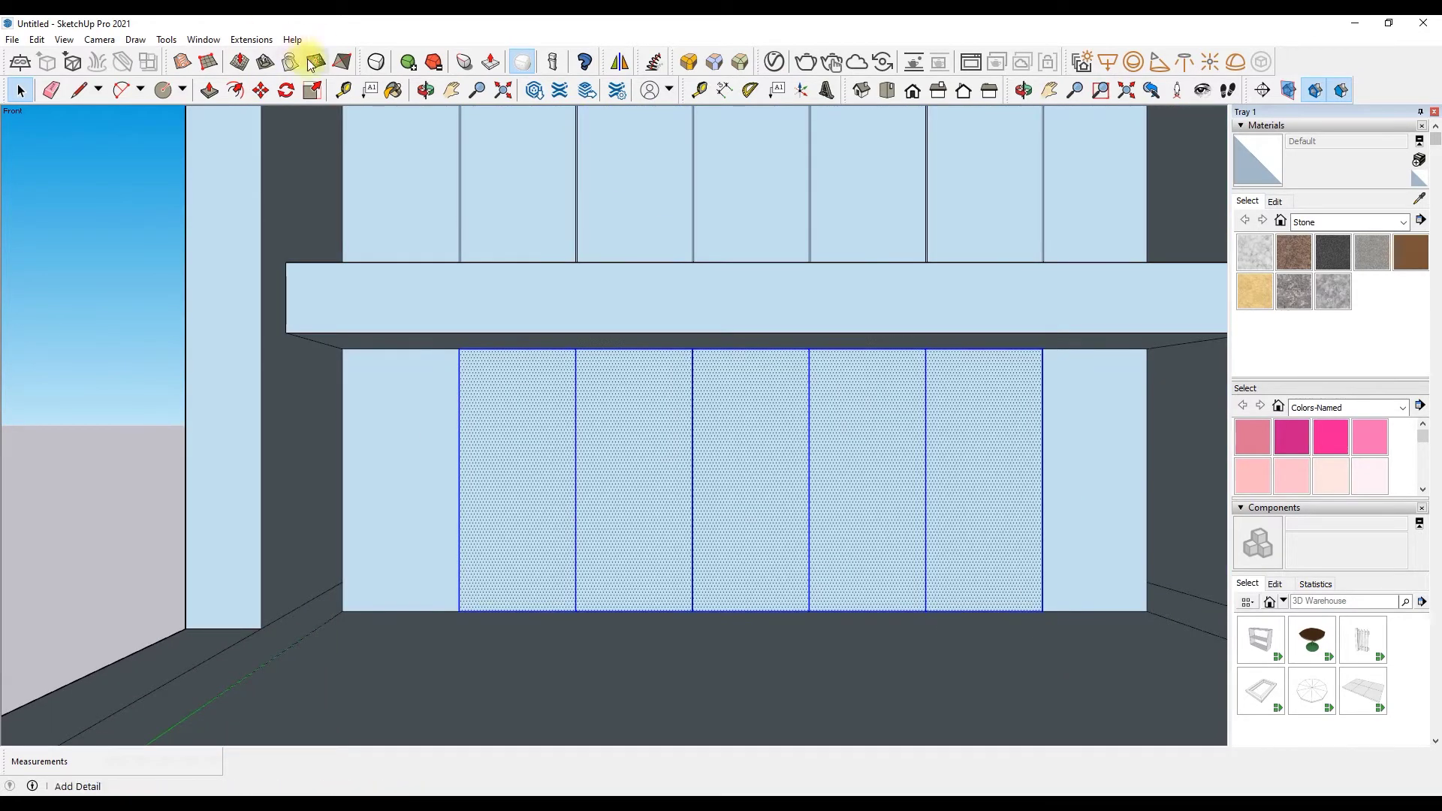
key(space)
scroll(128, 392, down, 5)
scroll(506, 468, down, 2)
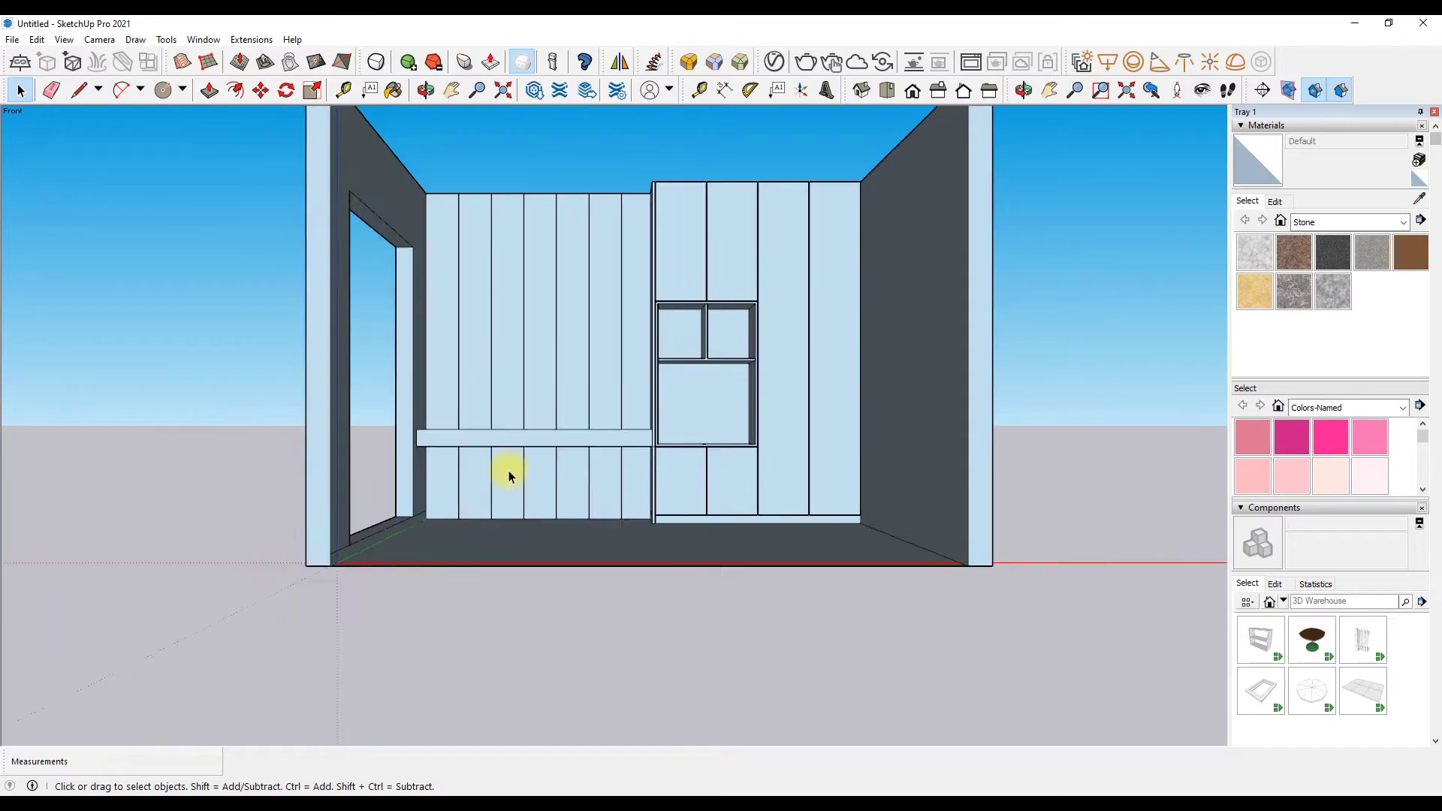
Step: Push the strip beneath the desk slab in 1/2 inch to recess it
click(652, 210)
scroll(652, 211, up, 2)
key(l)
scroll(863, 483, up, 3)
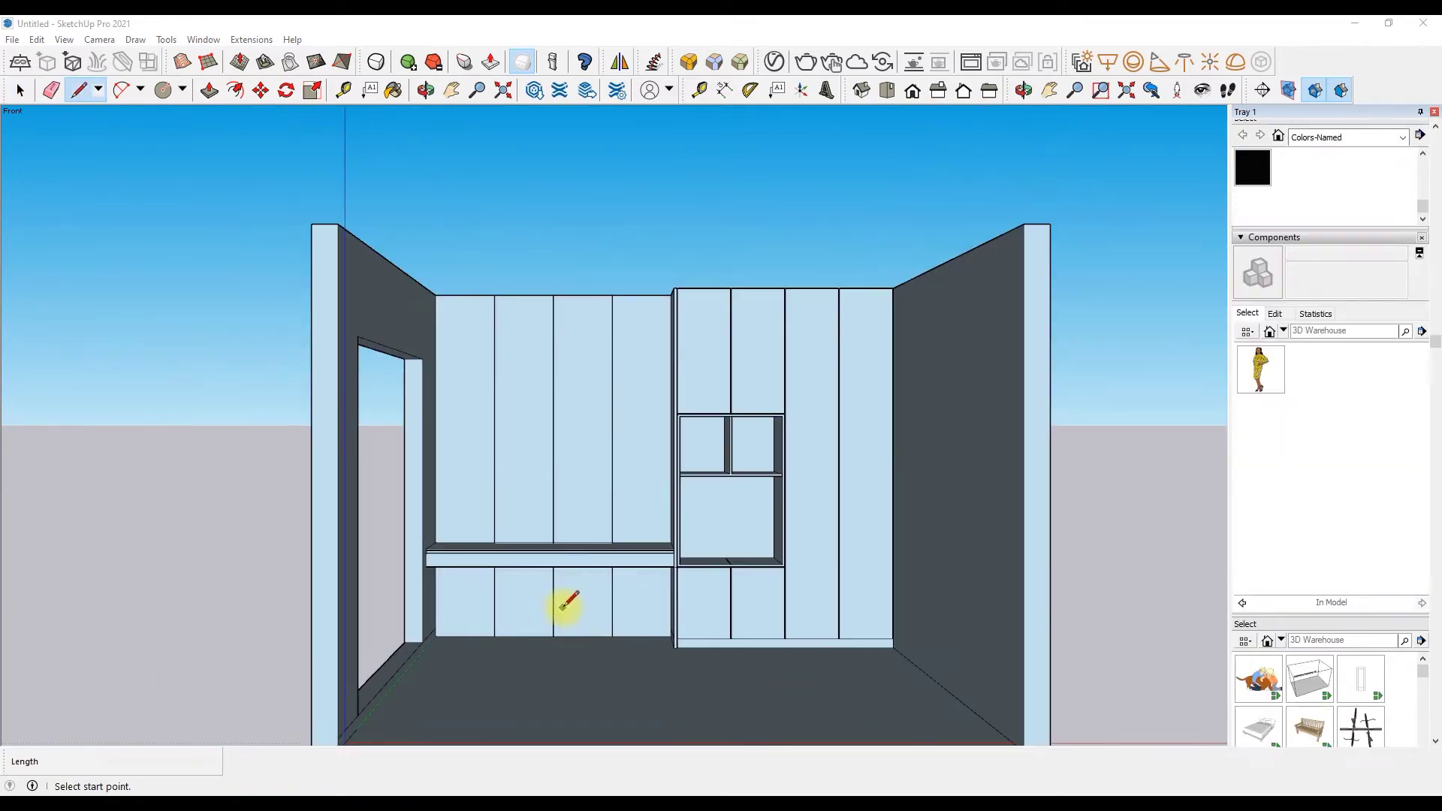
scroll(569, 586, up, 2)
key(p)
scroll(621, 544, up, 3)
scroll(628, 544, up, 2)
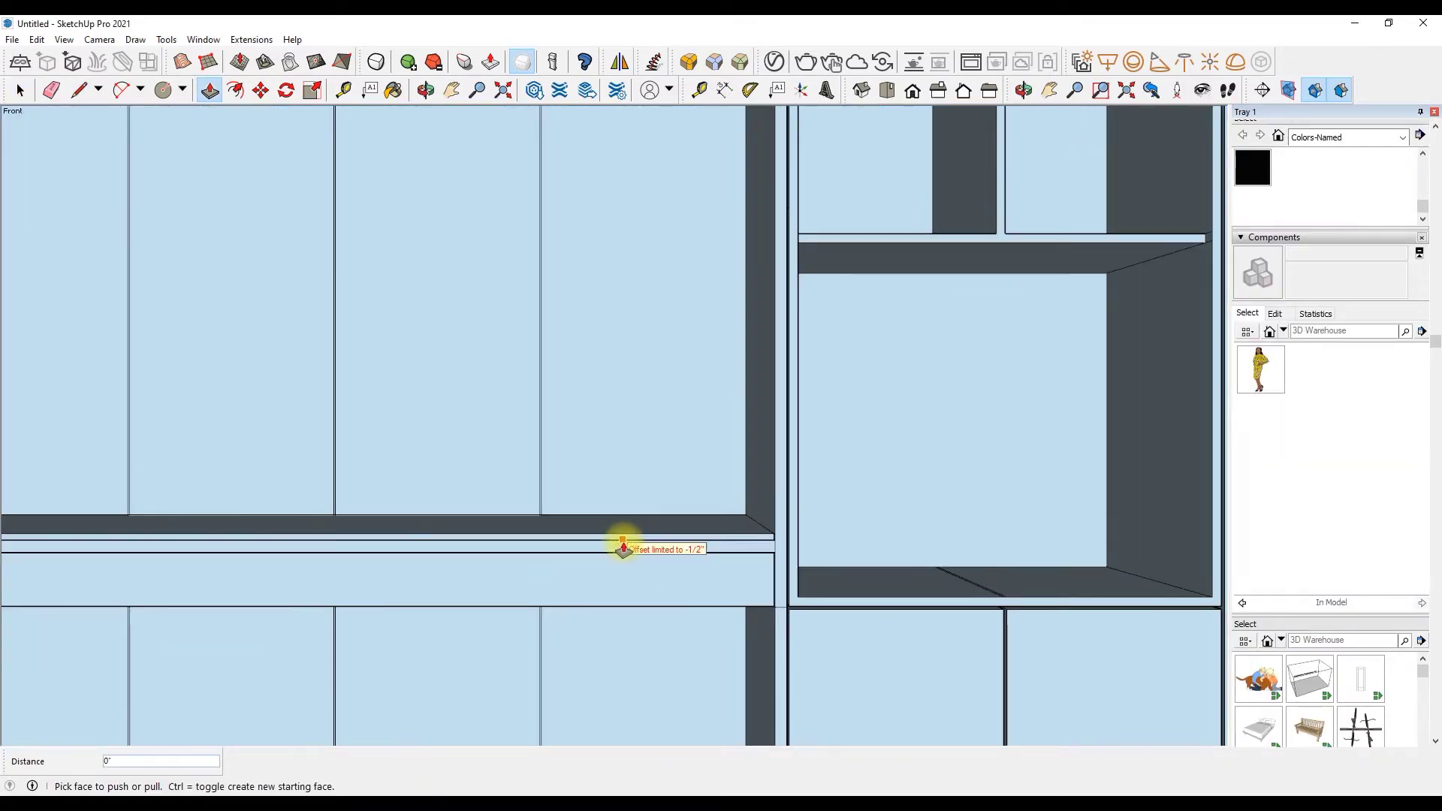
scroll(721, 529, up, 2)
click(767, 633)
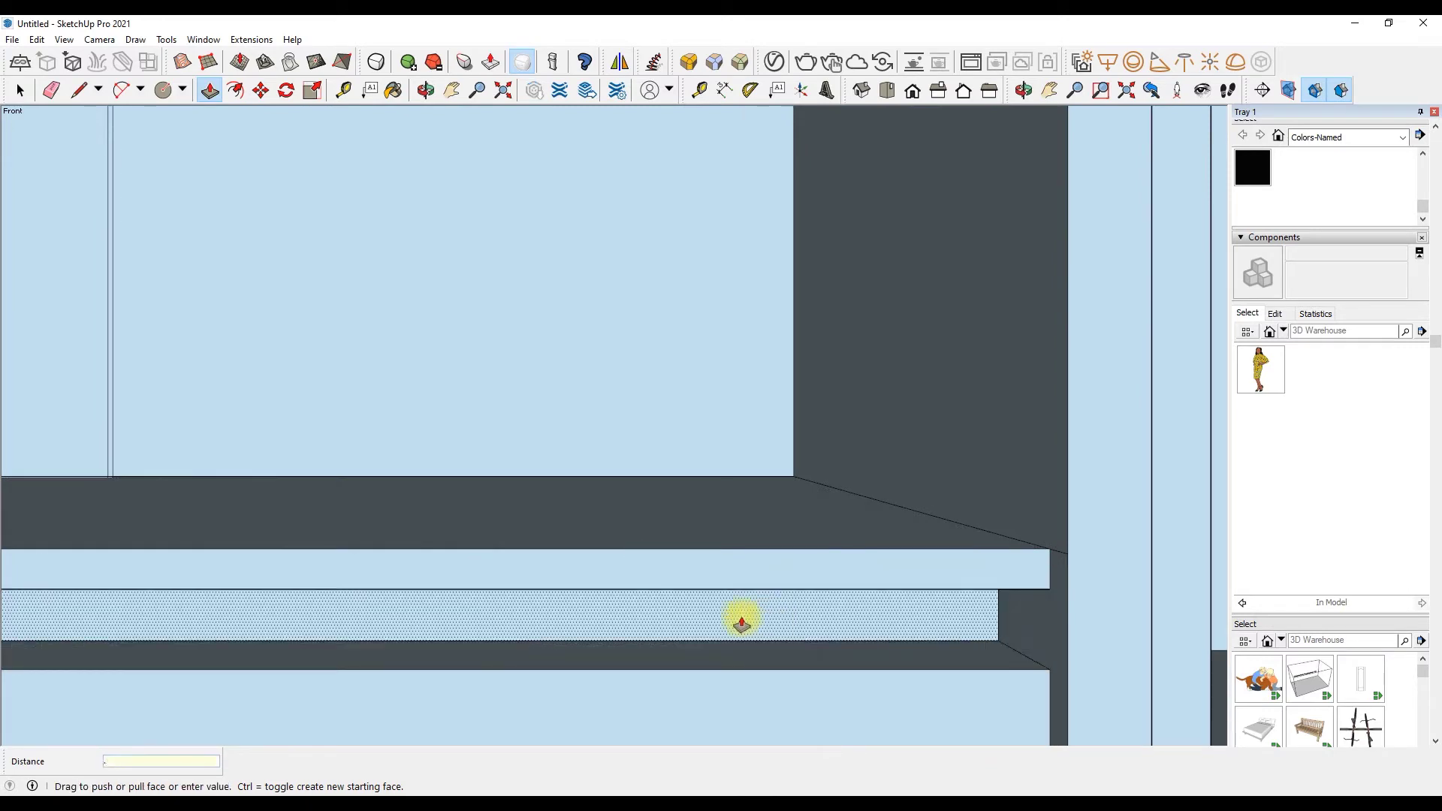
click(744, 622)
Step: Draw a line along the desk from its right corner to its left end
key(l)
scroll(1014, 660, down, 2)
click(981, 668)
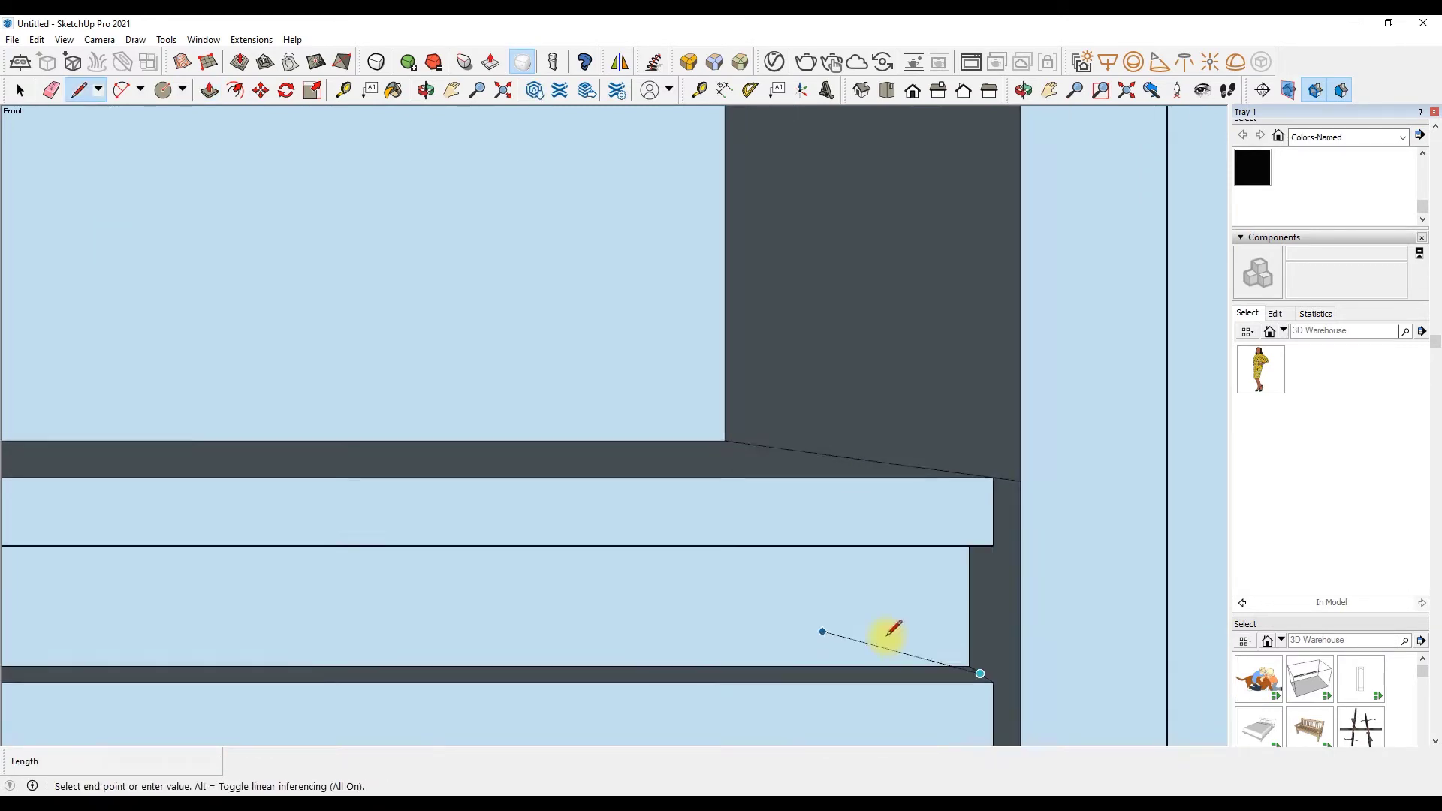
scroll(885, 638, up, 2)
scroll(960, 650, up, 1)
scroll(747, 658, down, 2)
scroll(248, 654, up, 2)
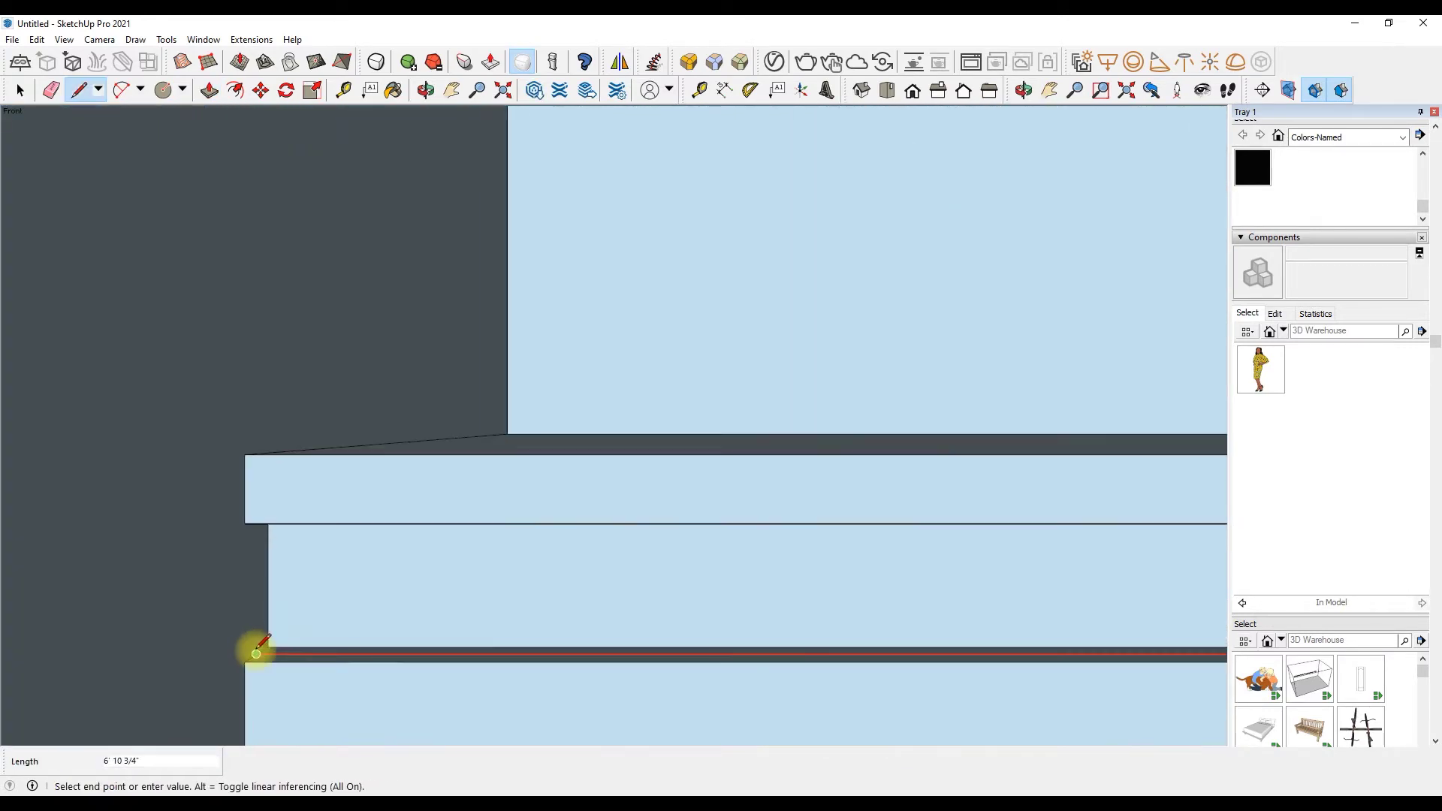
click(256, 653)
Step: Orbit to an elevated view of the room and start a line at the wall corner
key(p)
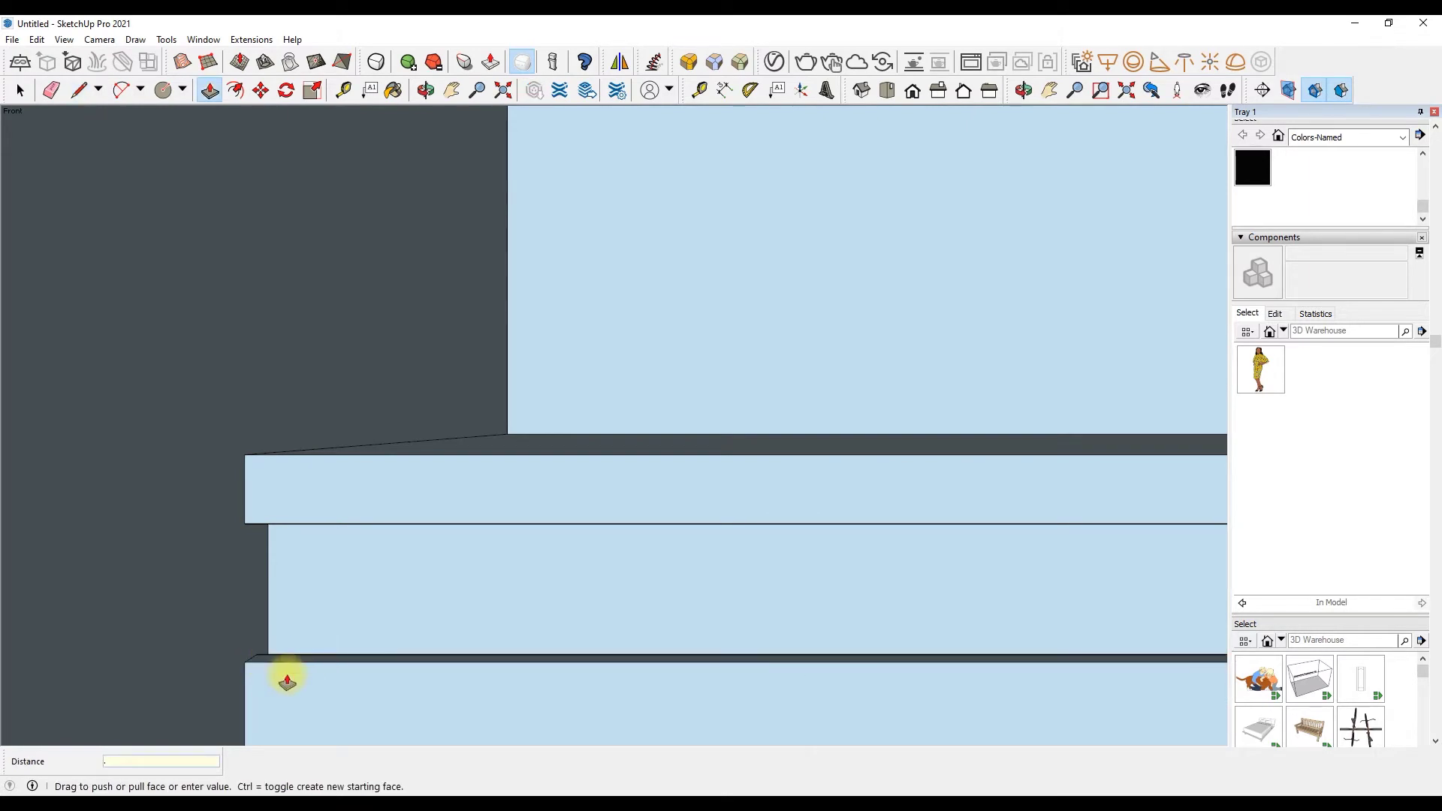
scroll(293, 638, down, 3)
scroll(304, 605, down, 3)
key(space)
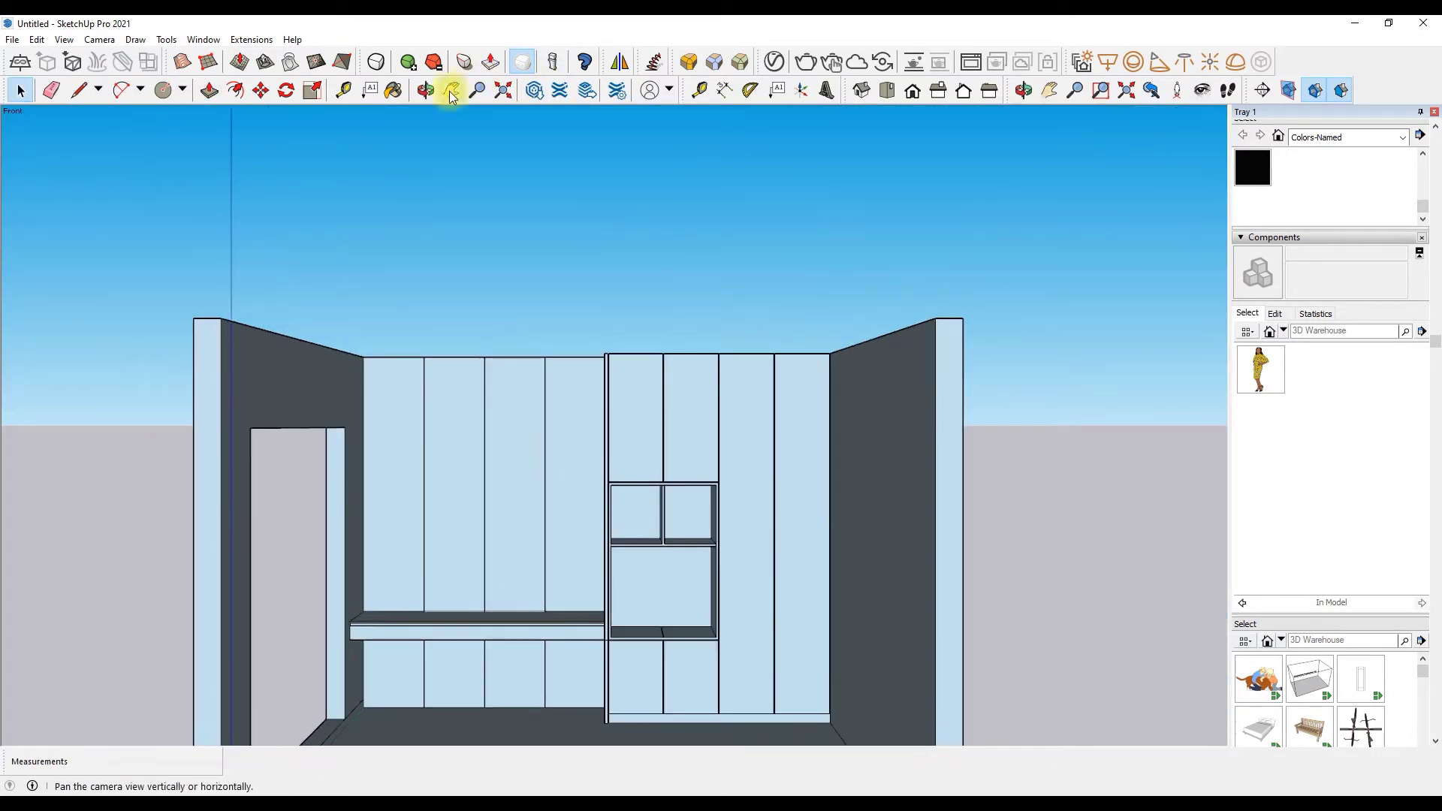
middle_drag(447, 94, 475, 360)
key(l)
click(330, 349)
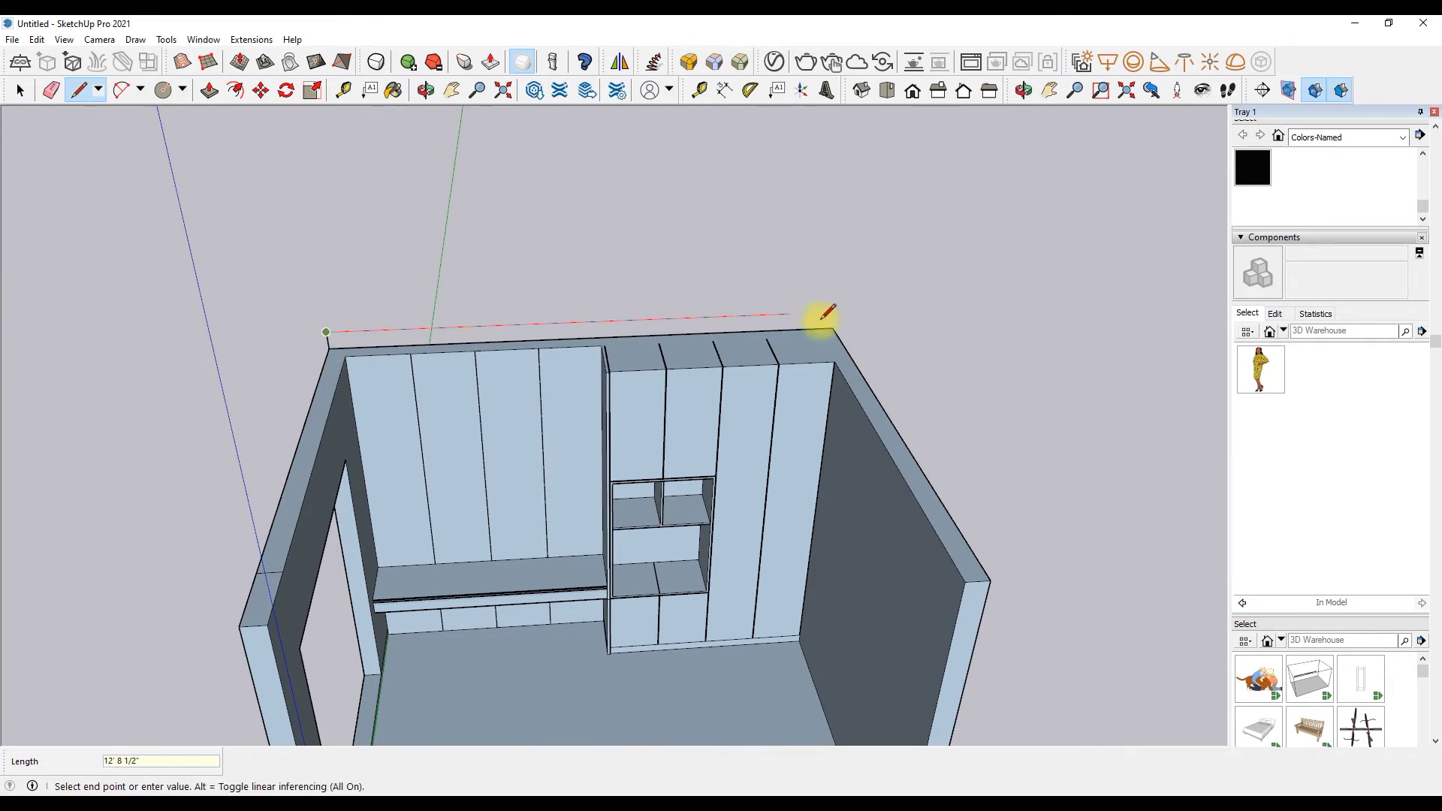
Step: Close the room's top with an edge and pull the new face into a ceiling slab
click(835, 312)
key(p)
click(959, 602)
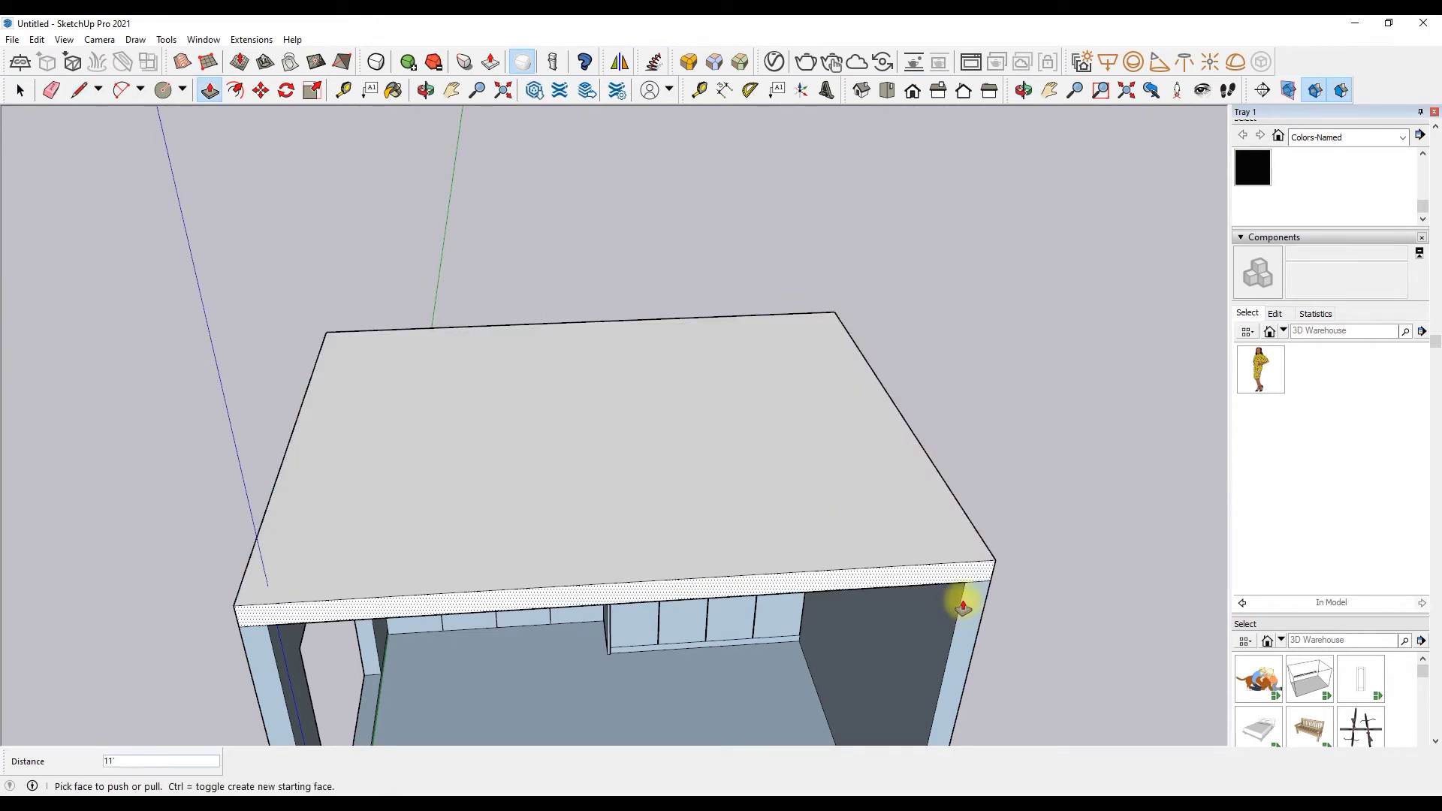
Step: From the front view, push the ceiling face up to its final height
click(912, 96)
scroll(837, 235, up, 3)
scroll(848, 231, up, 2)
click(848, 230)
key(Return)
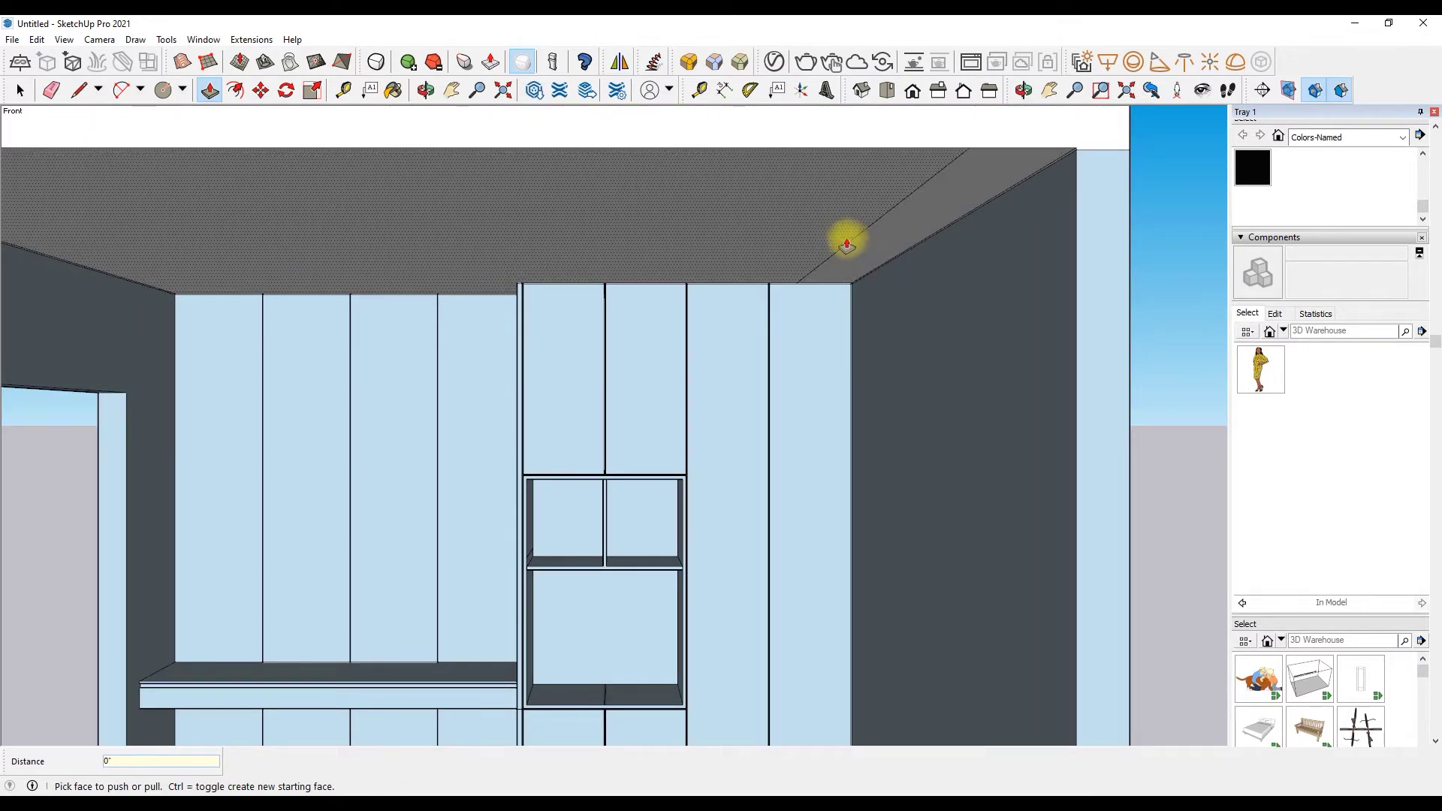
key(e)
scroll(789, 306, up, 2)
scroll(724, 312, up, 2)
scroll(957, 325, up, 1)
scroll(1232, 323, up, 2)
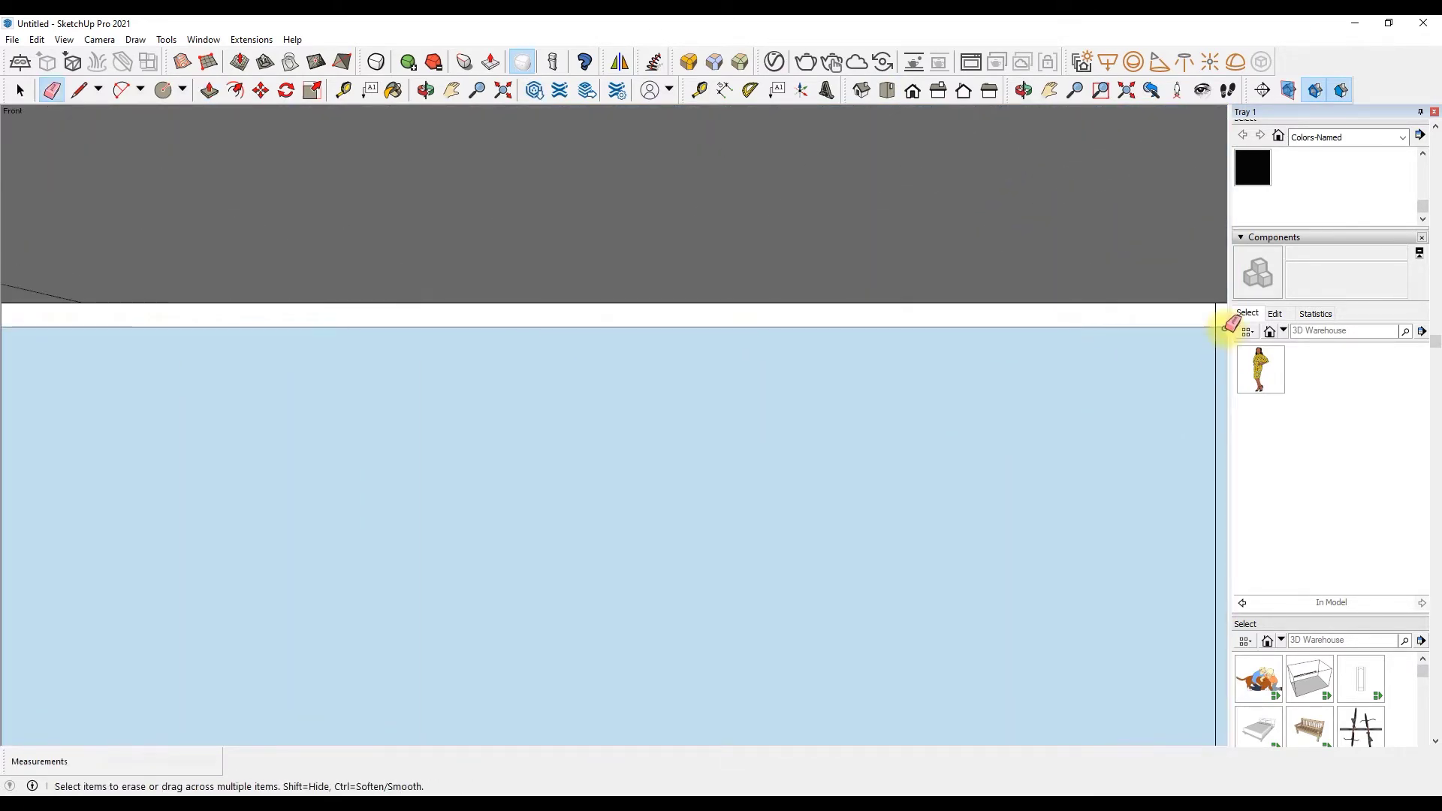
Step: Paint the white band along the wall tops black
shift+middle_drag(1205, 316, 1006, 306)
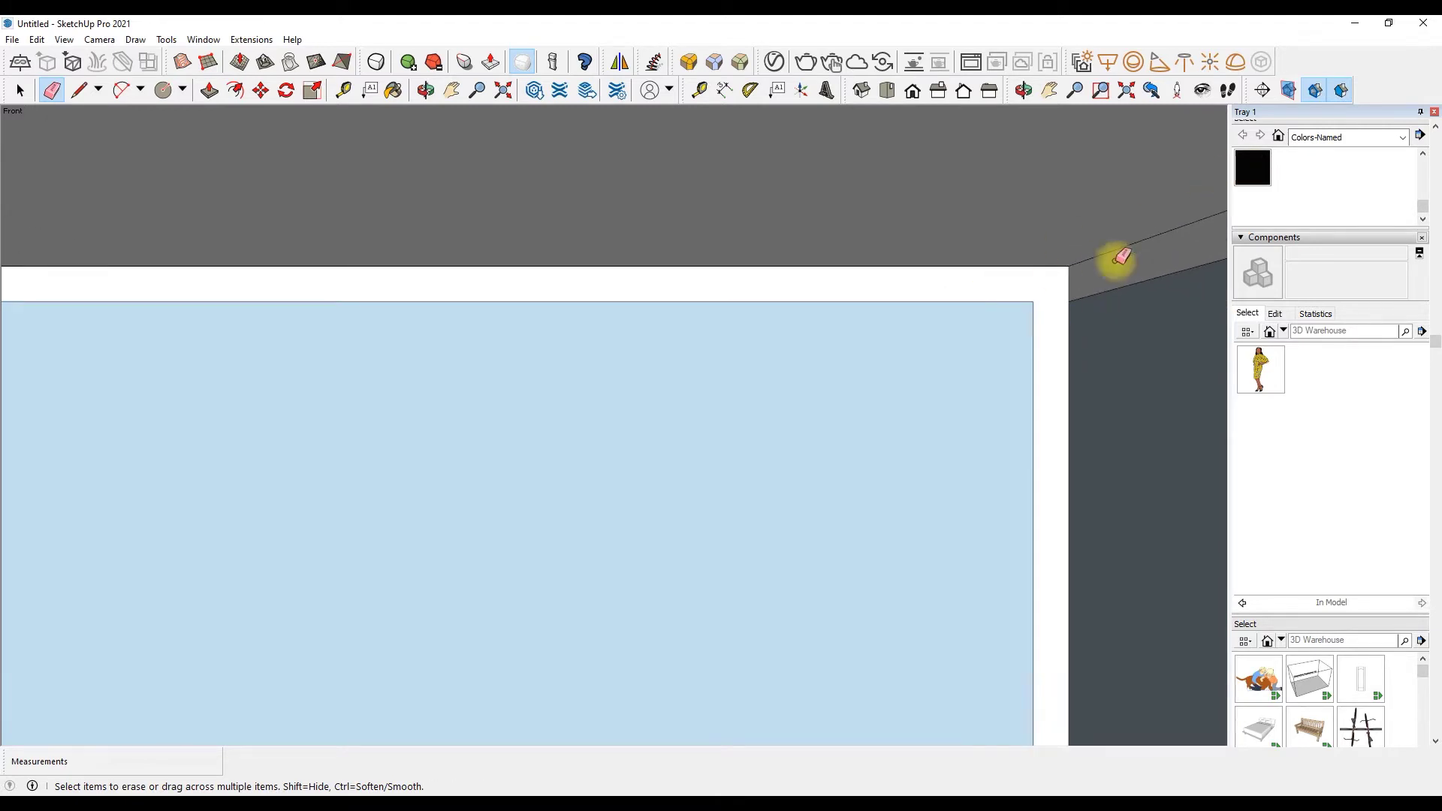
key(b)
shift+middle_drag(1065, 299, 824, 277)
click(923, 284)
scroll(977, 290, down, 3)
scroll(476, 319, up, 3)
Step: Orbit into the wall corner, then switch to a straight-on Front view
mouse_move(477, 318)
middle_down()
mouse_move(679, 371)
mouse_move(988, 348)
mouse_move(538, 348)
mouse_move(583, 360)
mouse_move(1178, 356)
mouse_move(612, 364)
mouse_move(641, 322)
mouse_move(591, 307)
middle_up()
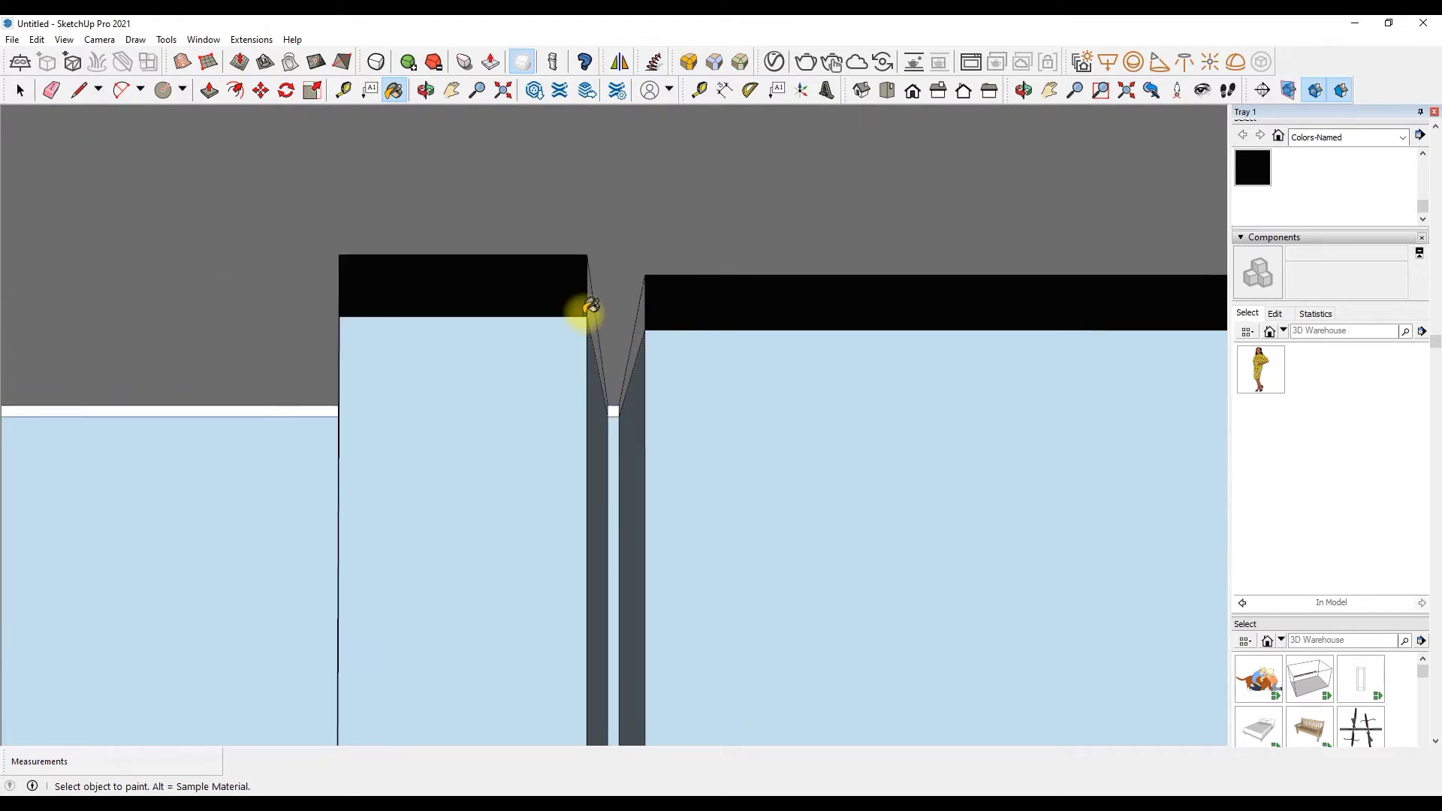
scroll(597, 310, up, 2)
scroll(673, 338, up, 3)
scroll(705, 413, up, 2)
scroll(589, 367, up, 1)
mouse_move(469, 380)
middle_down()
mouse_move(853, 328)
mouse_move(353, 376)
mouse_move(715, 323)
mouse_move(299, 313)
mouse_move(406, 313)
mouse_move(547, 274)
mouse_move(471, 296)
mouse_move(326, 274)
mouse_move(354, 300)
mouse_move(424, 255)
middle_up()
scroll(425, 255, down, 10)
scroll(282, 526, down, 3)
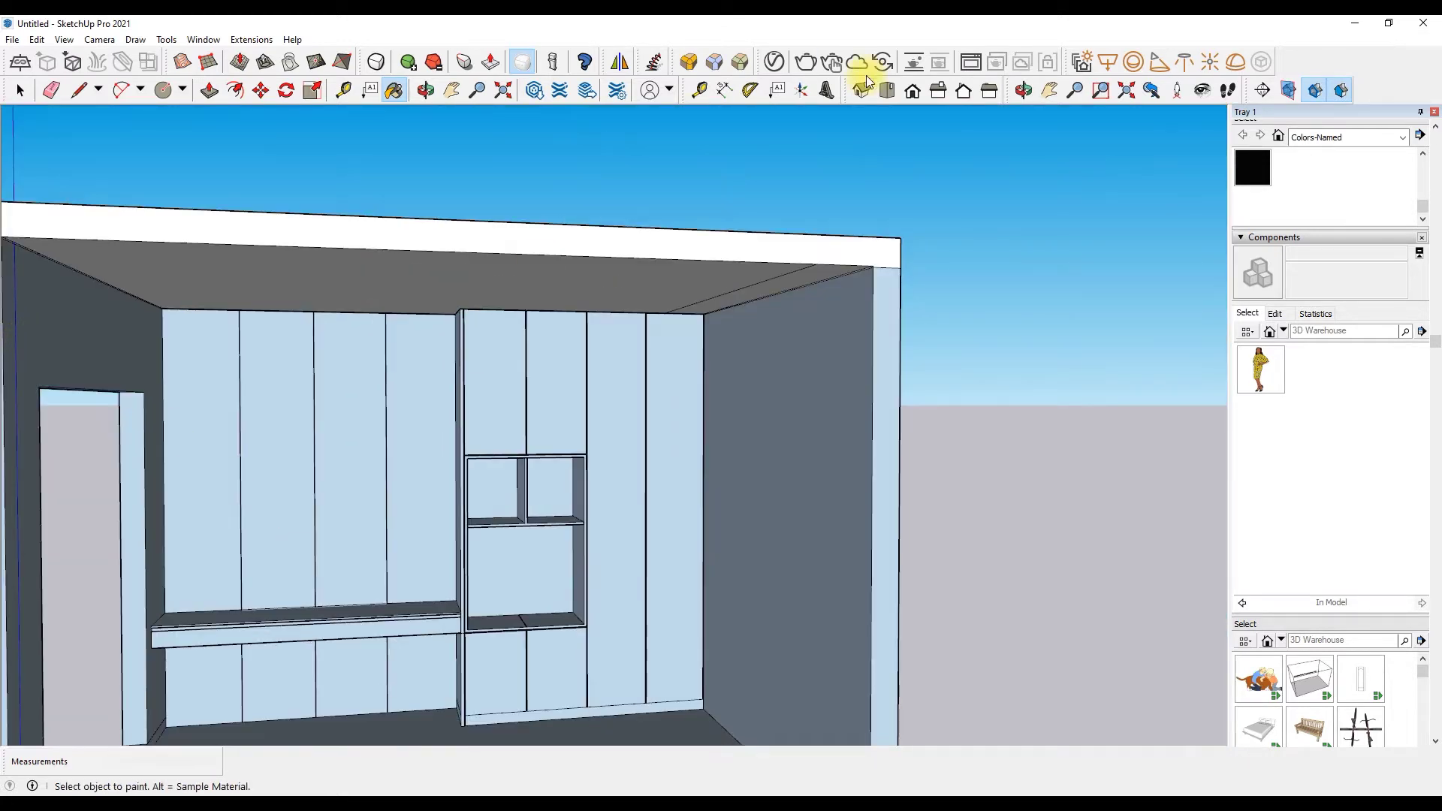
click(864, 89)
scroll(363, 457, up, 5)
scroll(441, 345, up, 4)
scroll(680, 411, up, 3)
scroll(706, 384, up, 2)
scroll(735, 361, down, 1)
scroll(274, 332, down, 3)
scroll(744, 291, up, 3)
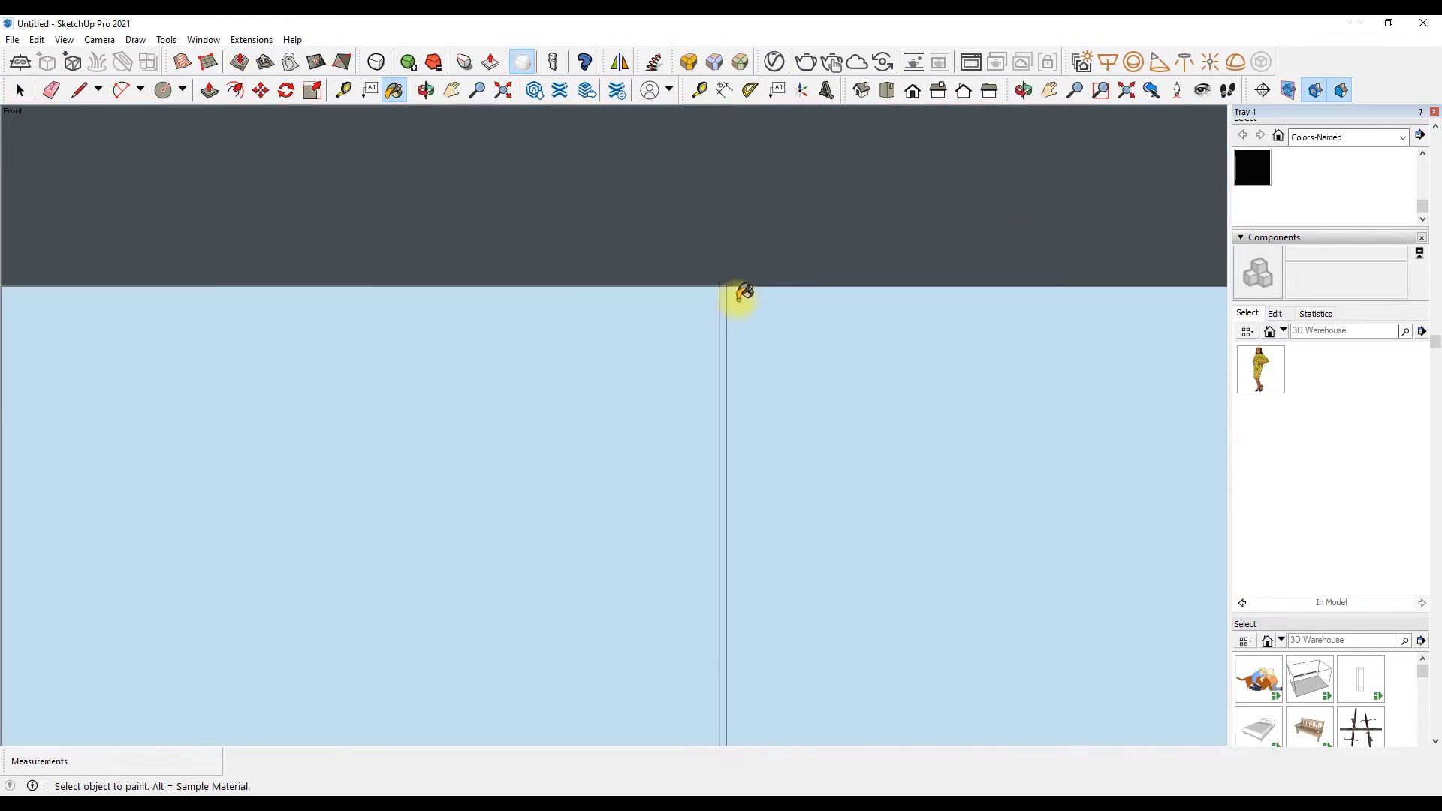
Step: Push the lower cabinet door face on the back wall in by 1/2 inch
key(p)
click(708, 322)
scroll(683, 450, down, 4)
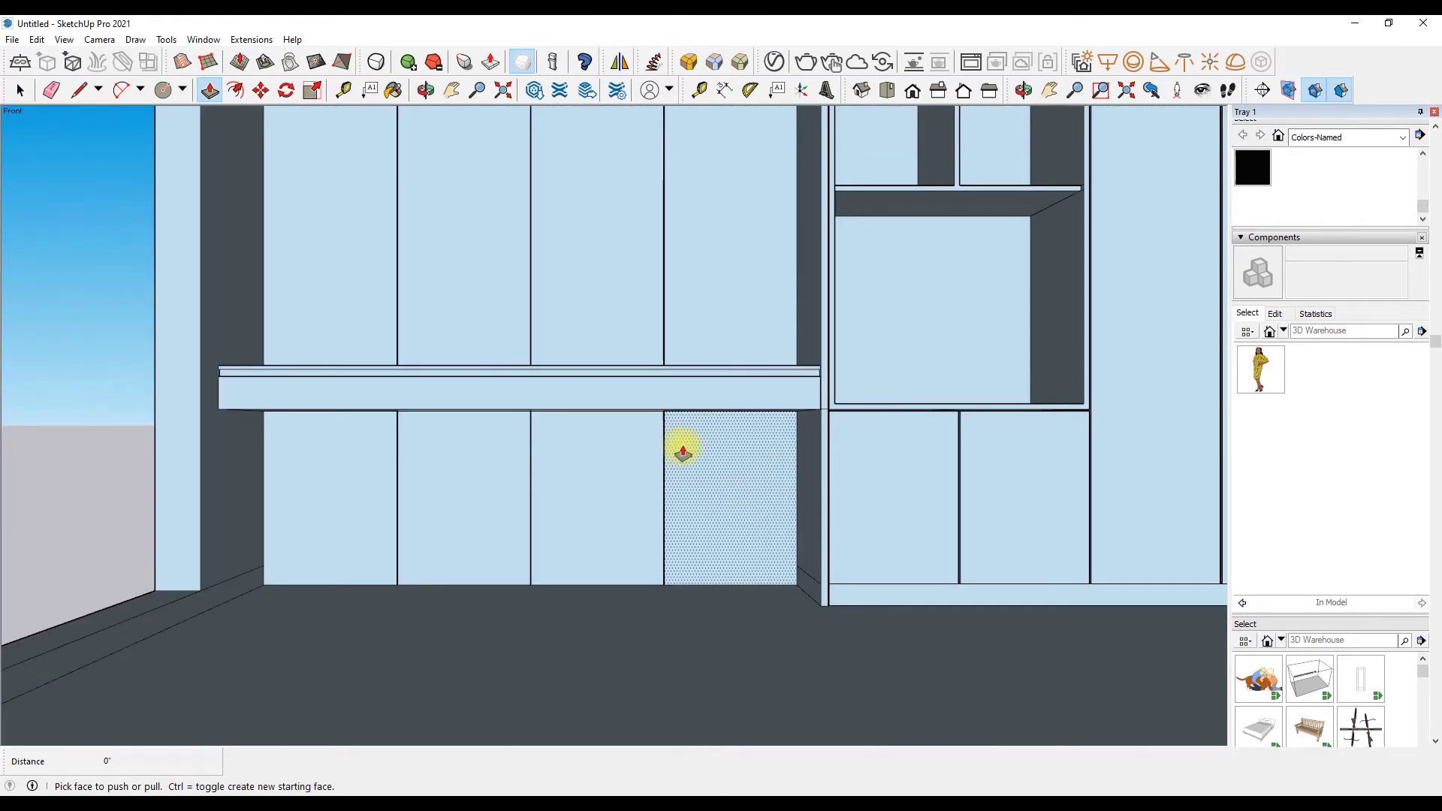
scroll(654, 284, down, 2)
key(Return)
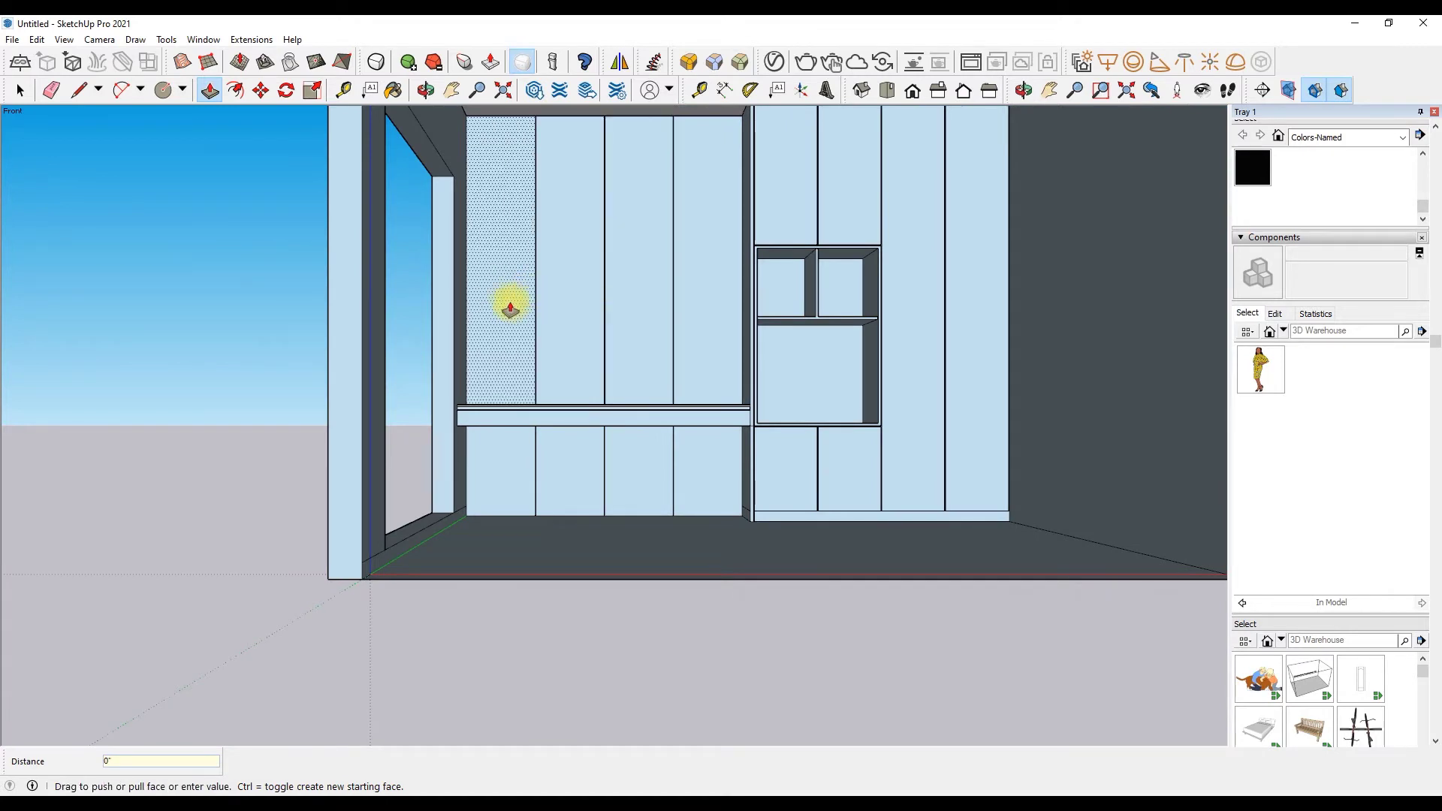
scroll(606, 589, down, 3)
key(space)
scroll(831, 213, up, 2)
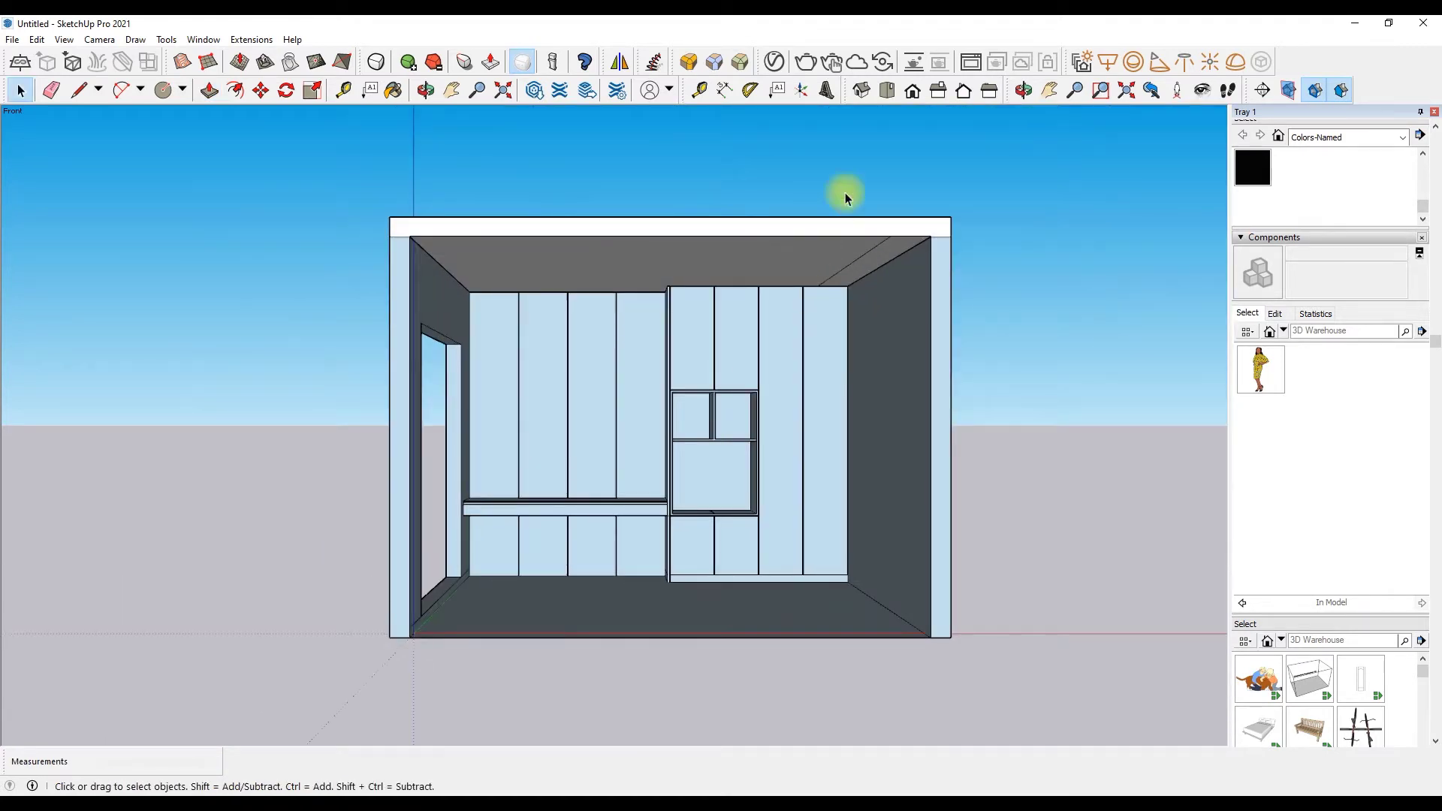
scroll(747, 441, up, 1)
scroll(742, 351, up, 2)
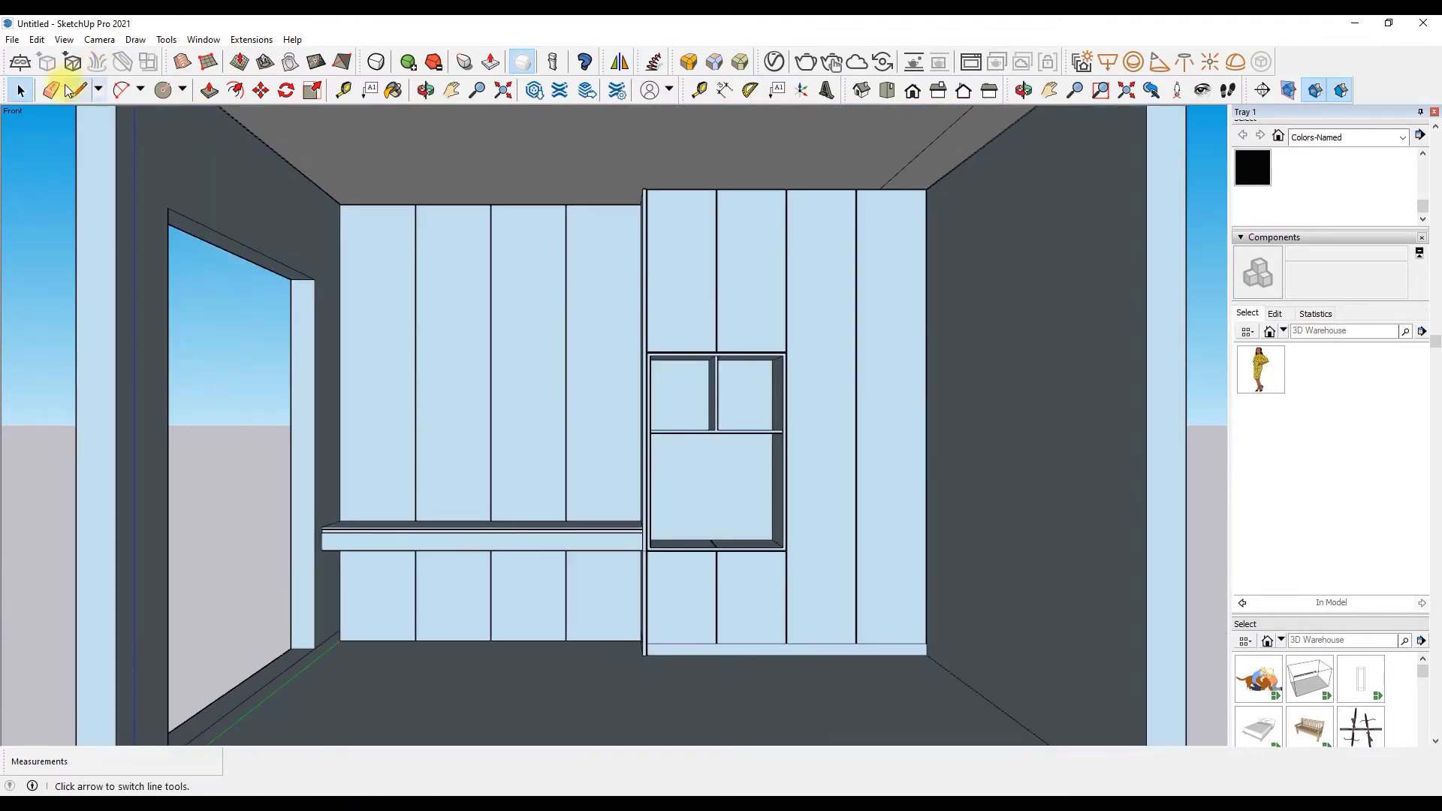
Step: Erase stray edges and copy the ceiling corner edge with Move+Ctrl
click(51, 91)
scroll(283, 154, up, 2)
scroll(331, 146, up, 3)
key(m)
click(398, 195)
key(ctrl)
key(Return)
scroll(519, 264, down, 2)
Step: Place the copied edge and raise the triangular corner face 3 inches
scroll(463, 199, down, 2)
scroll(471, 248, up, 2)
scroll(424, 242, up, 2)
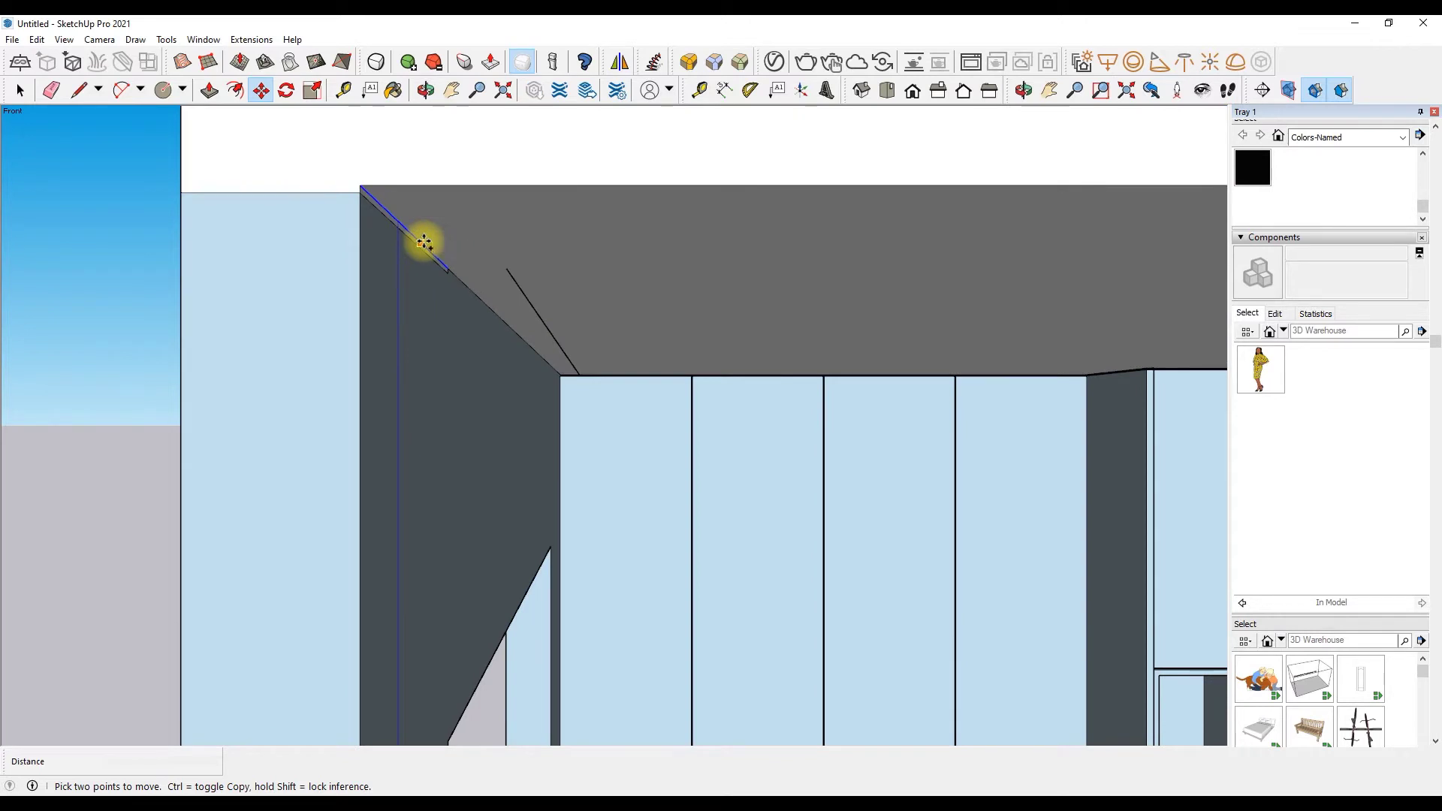
click(424, 242)
key(p)
click(466, 283)
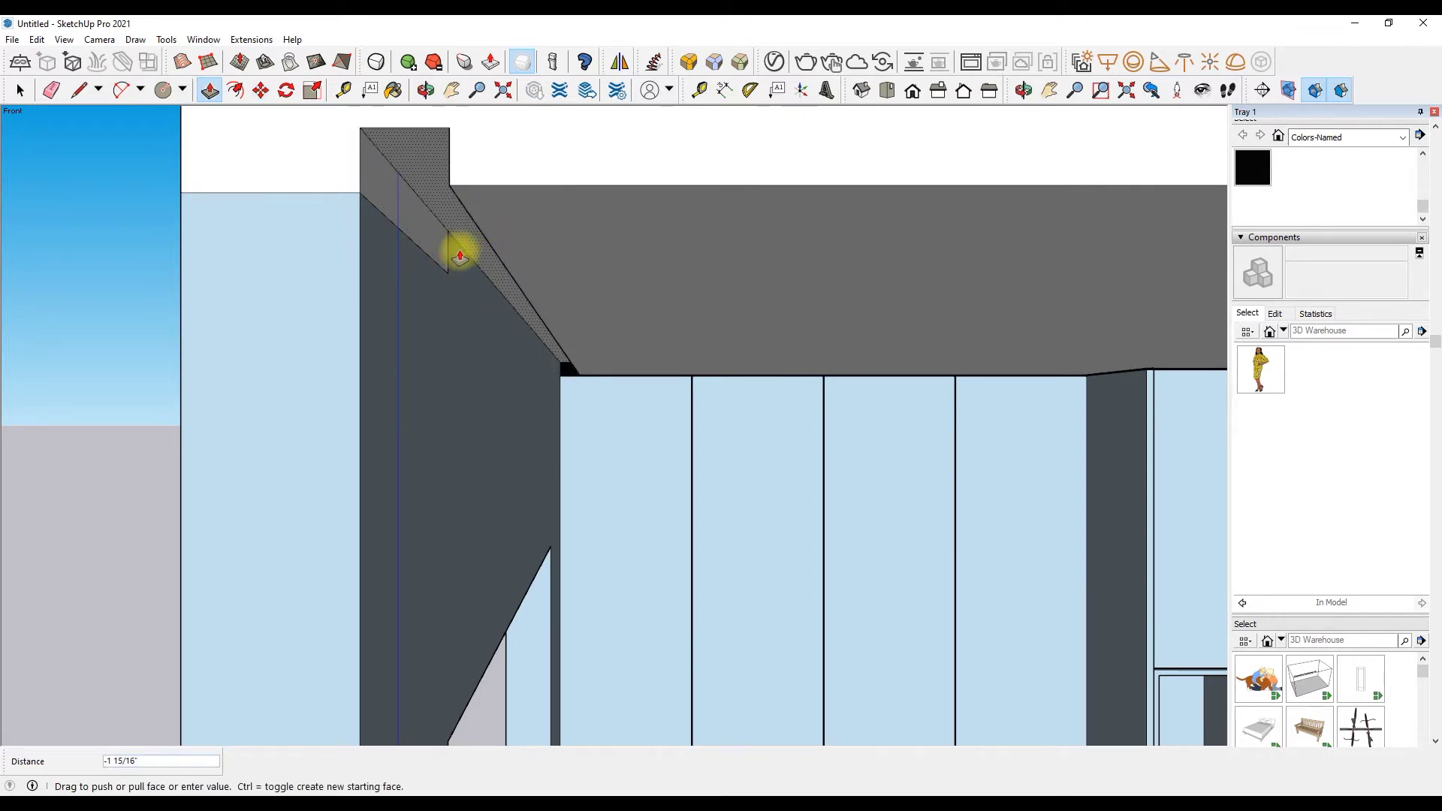
click(418, 263)
scroll(376, 271, down, 1)
Step: Erase the leftover edges at the ceiling corner
click(51, 90)
scroll(451, 290, down, 1)
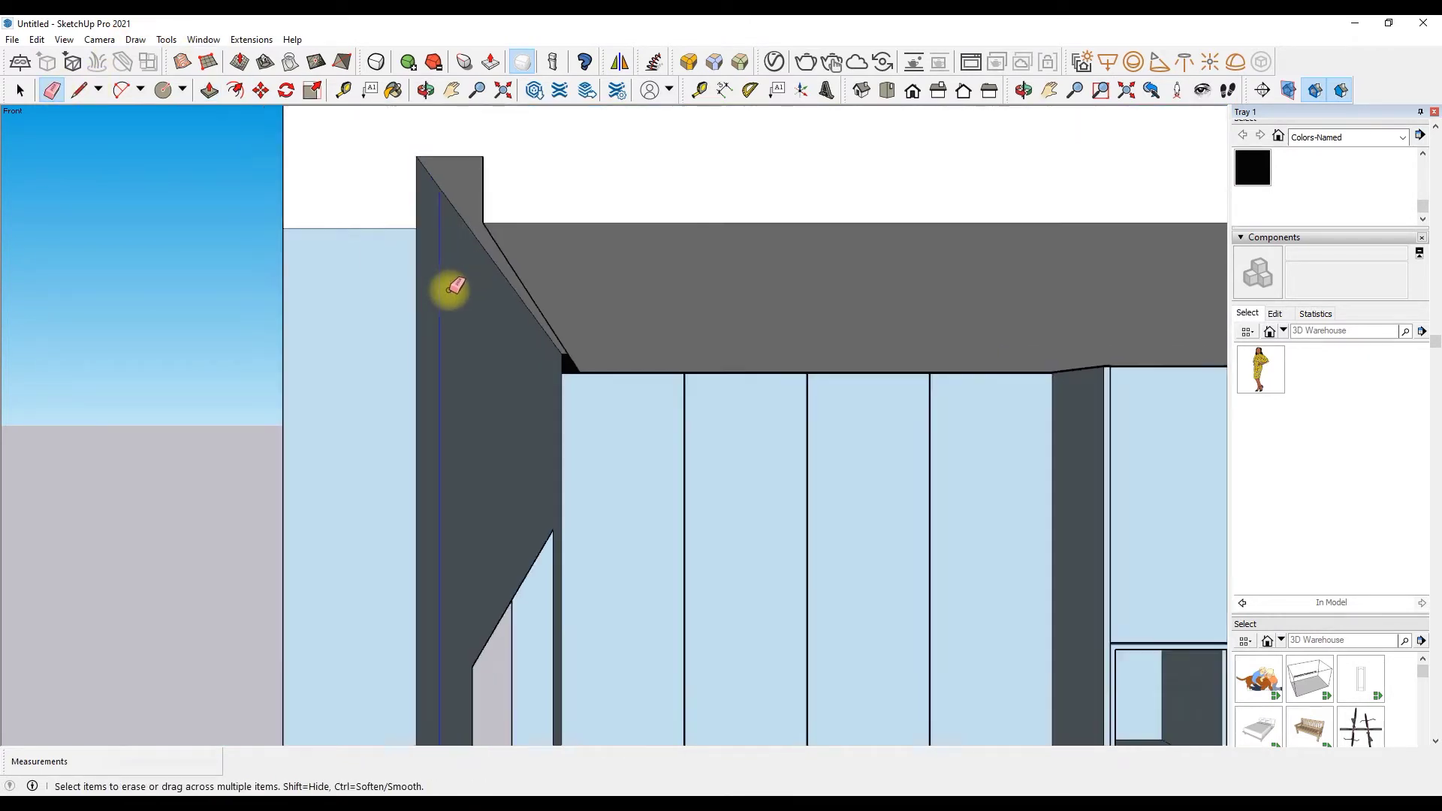
scroll(344, 271, down, 3)
scroll(522, 535, up, 2)
scroll(564, 595, up, 2)
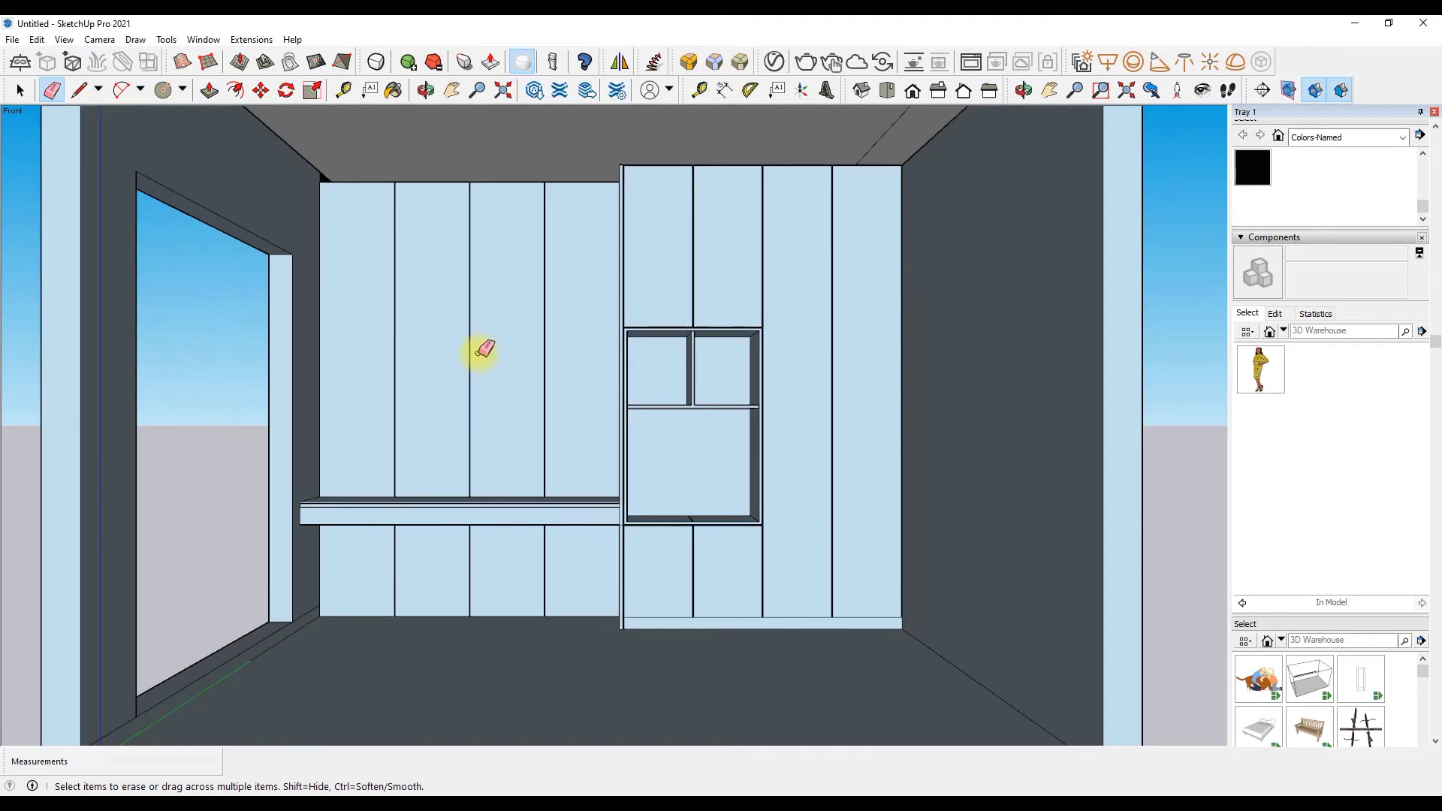
scroll(638, 428, down, 1)
scroll(752, 481, up, 2)
Step: Push in the plinth face below the cabinet
key(p)
click(696, 635)
key(Return)
scroll(671, 574, down, 2)
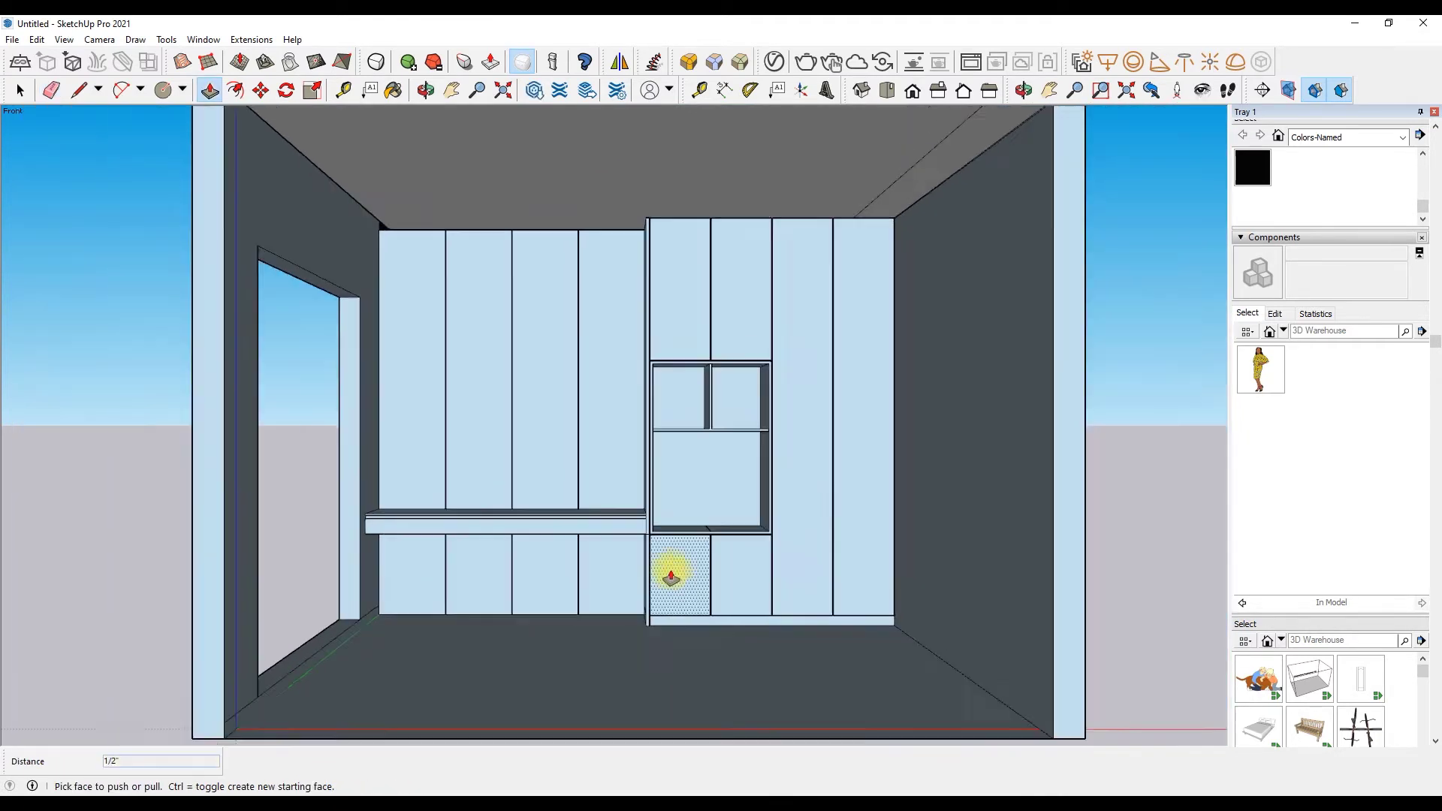
scroll(943, 660, down, 2)
scroll(869, 640, up, 3)
Step: Start copying an edge along the plinth, then return to selection
key(m)
ctrl+click(877, 640)
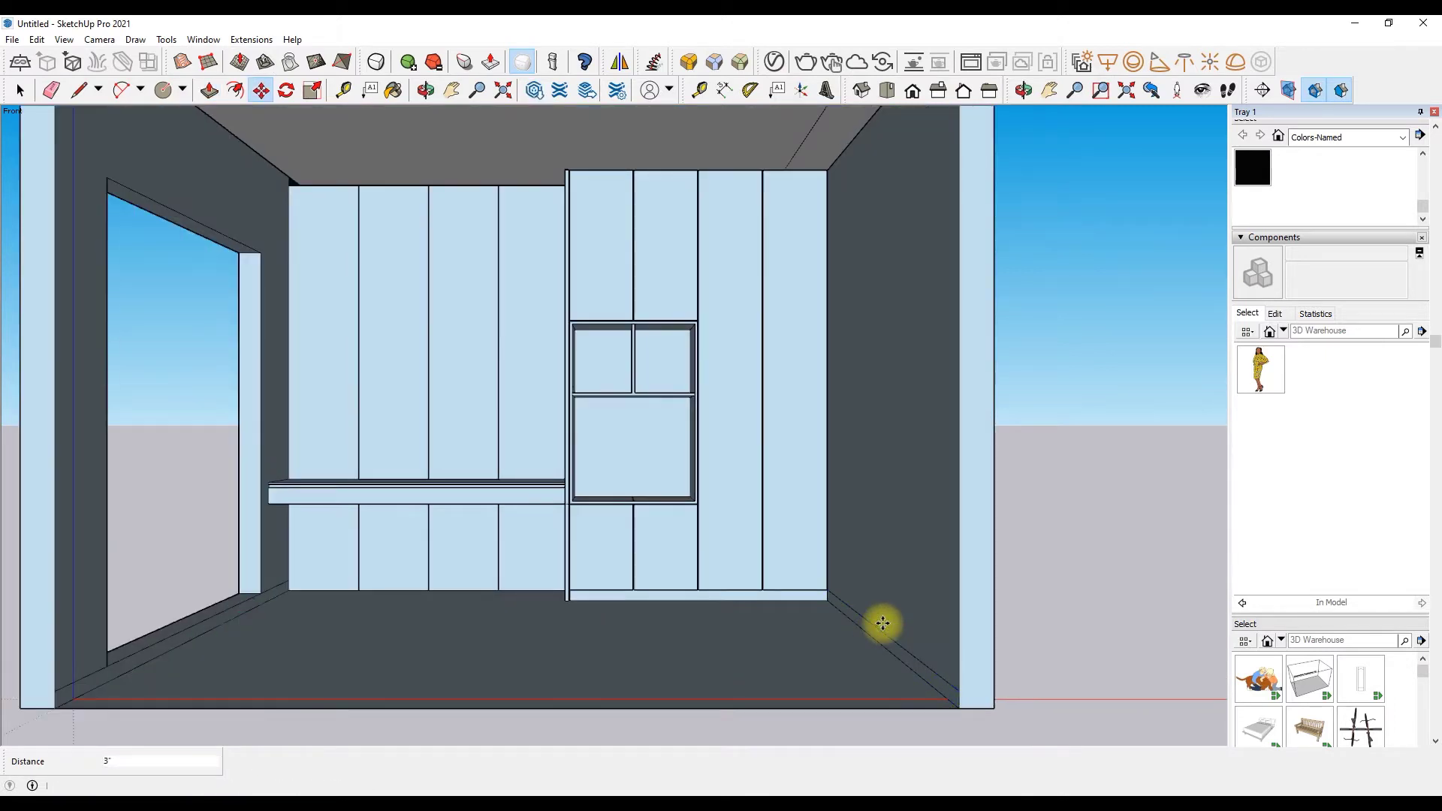
key(space)
scroll(660, 618, down, 2)
scroll(621, 312, up, 2)
scroll(670, 296, up, 1)
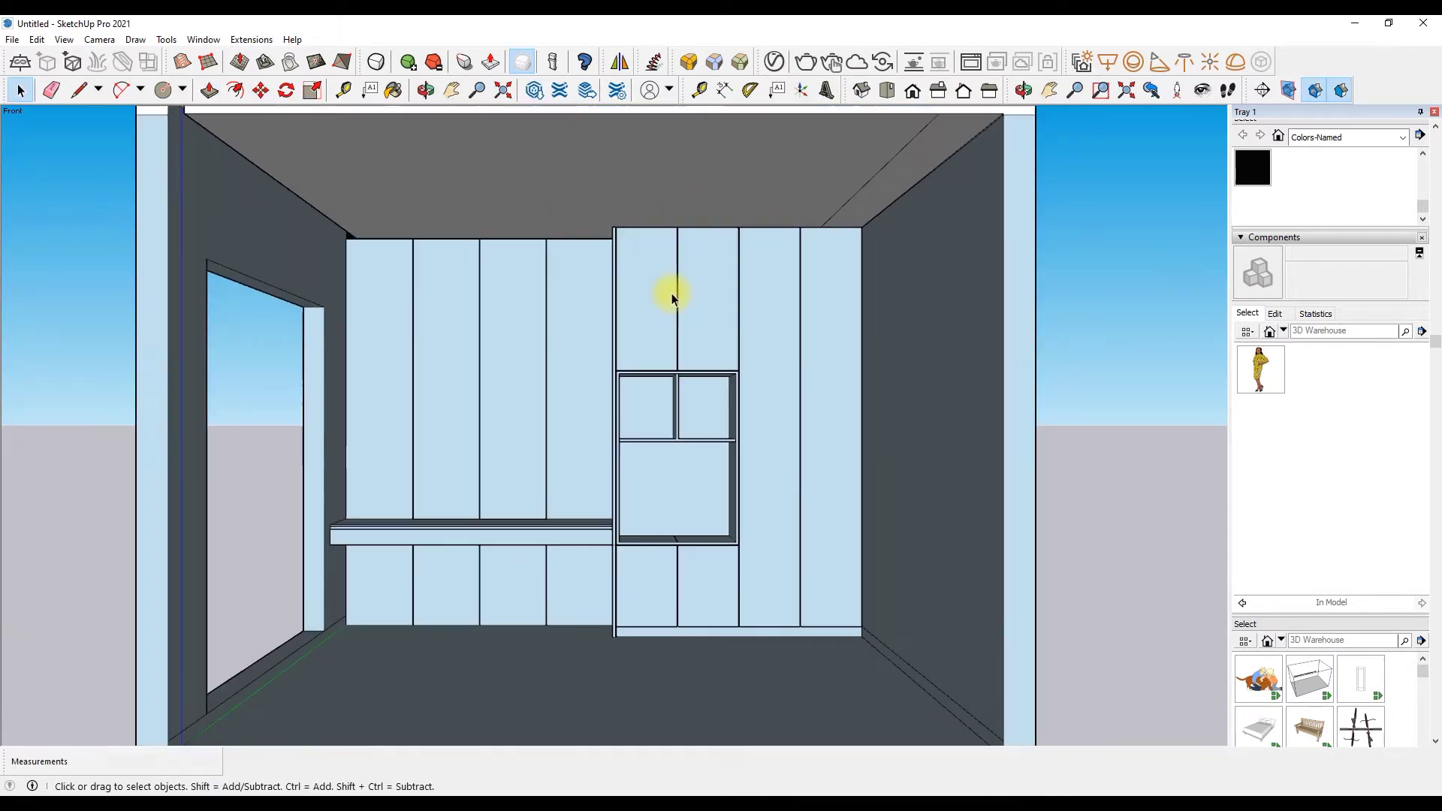
scroll(559, 198, up, 1)
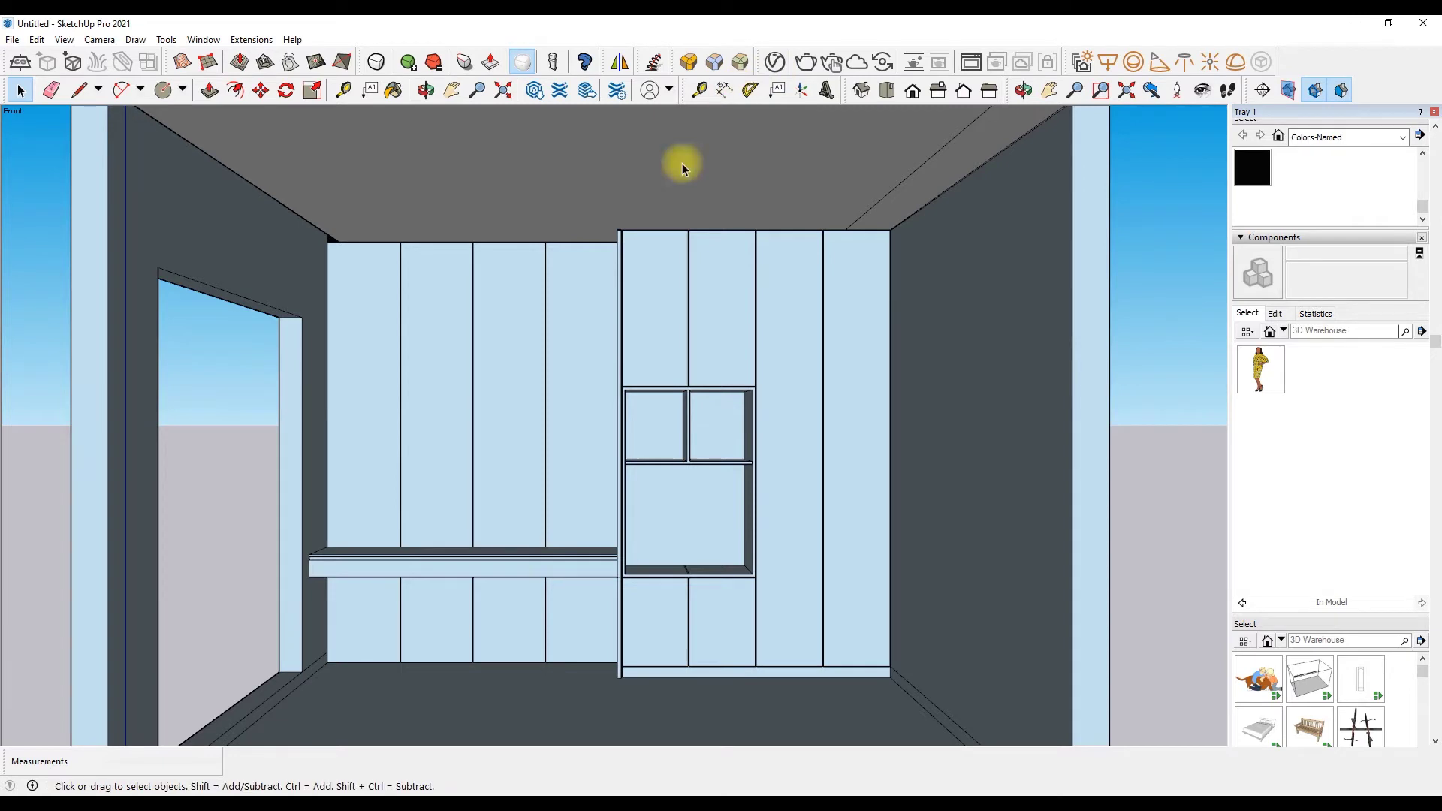
scroll(508, 577, up, 3)
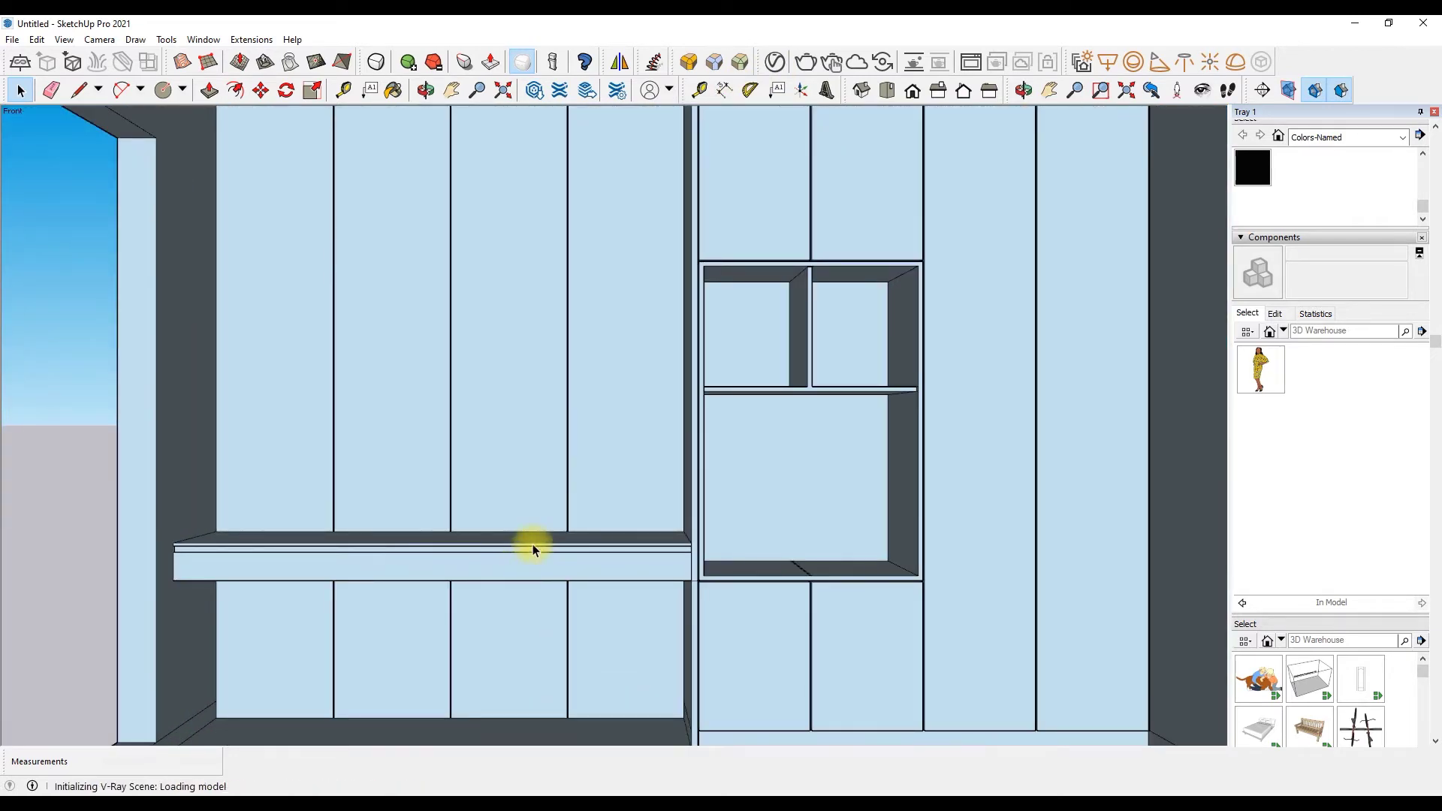
Step: Browse the V-Ray material library briefly, then close it
scroll(529, 552, down, 1)
click(775, 61)
click(589, 413)
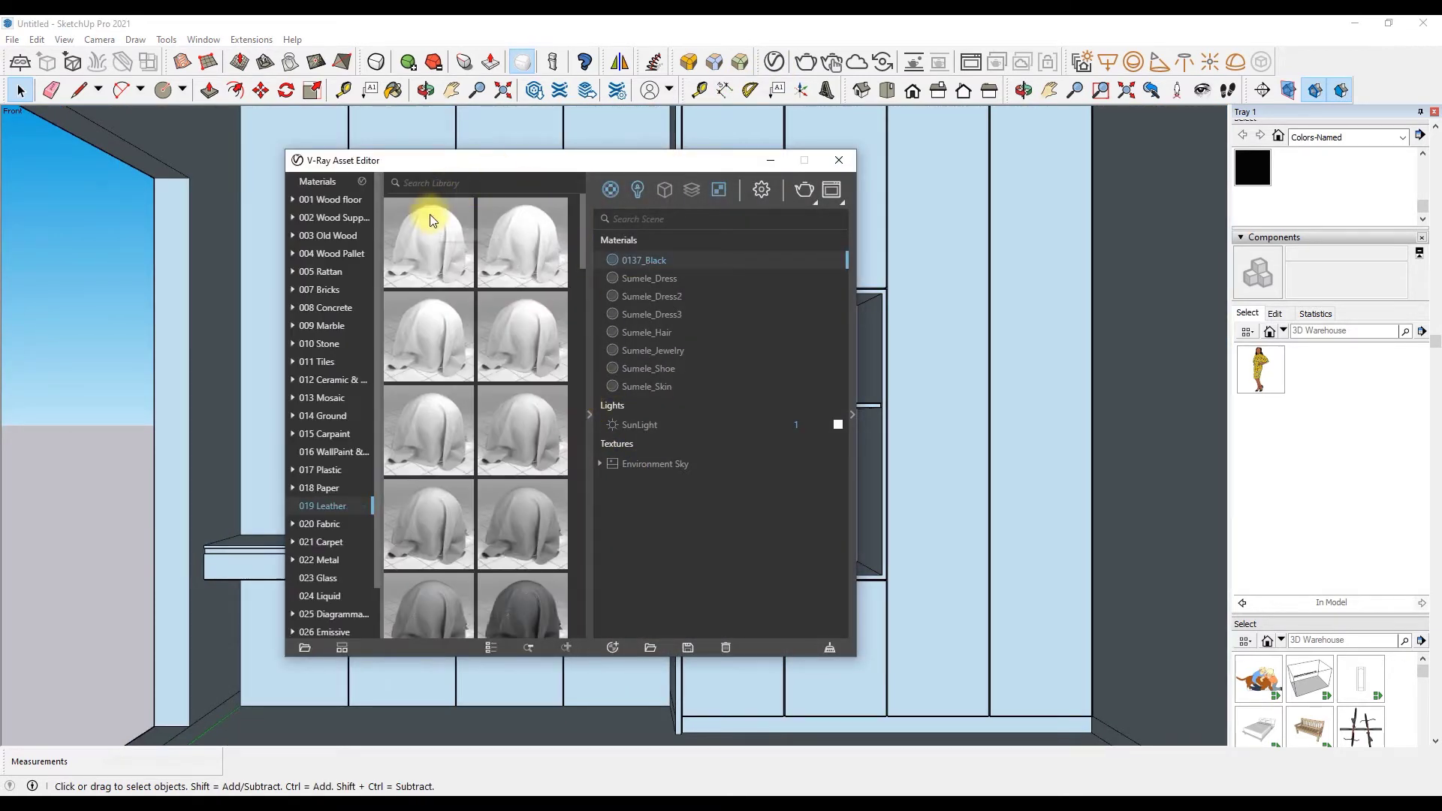
click(838, 160)
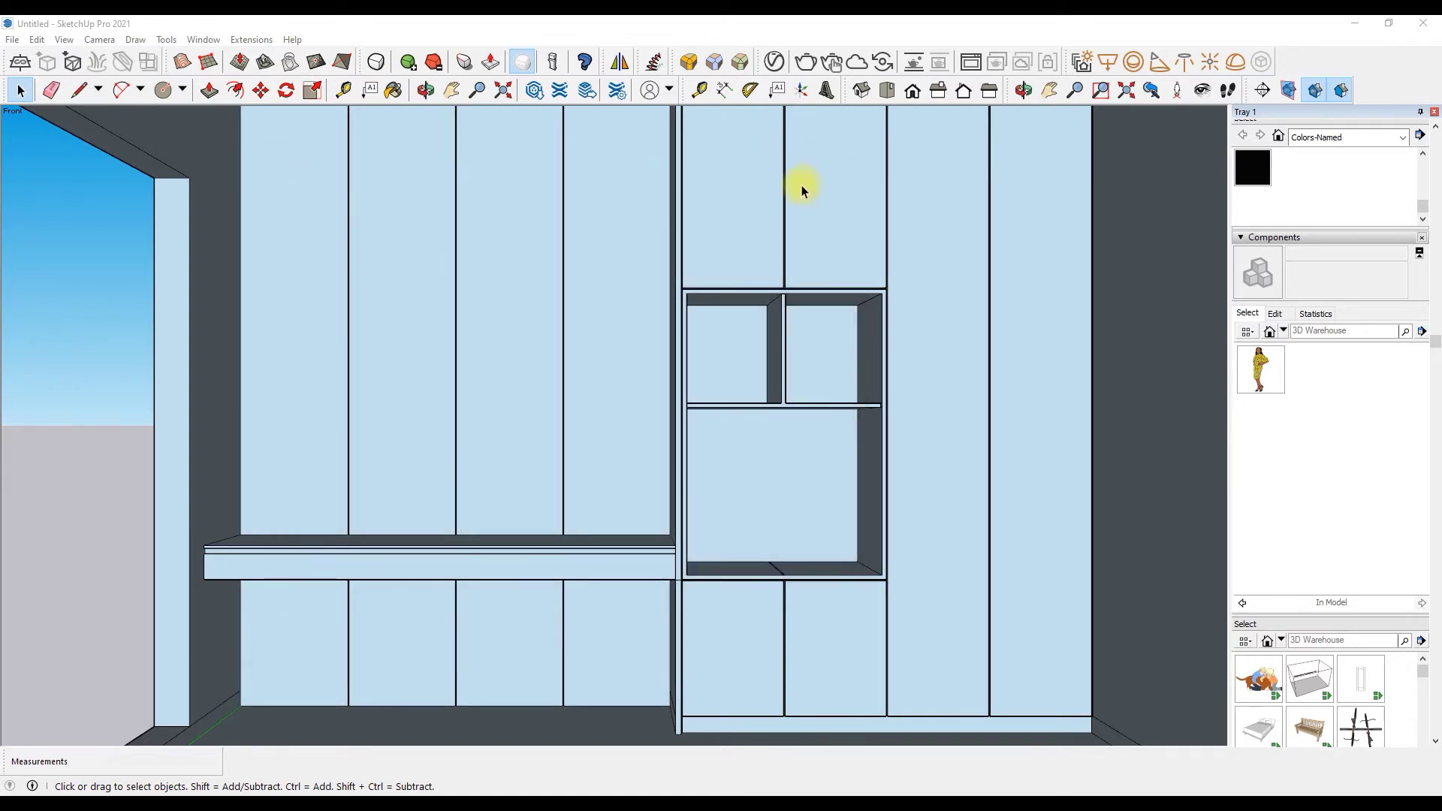
scroll(248, 594, up, 2)
Step: Divide the desk's front edge into 3 equal segments
right_click(231, 583)
click(305, 682)
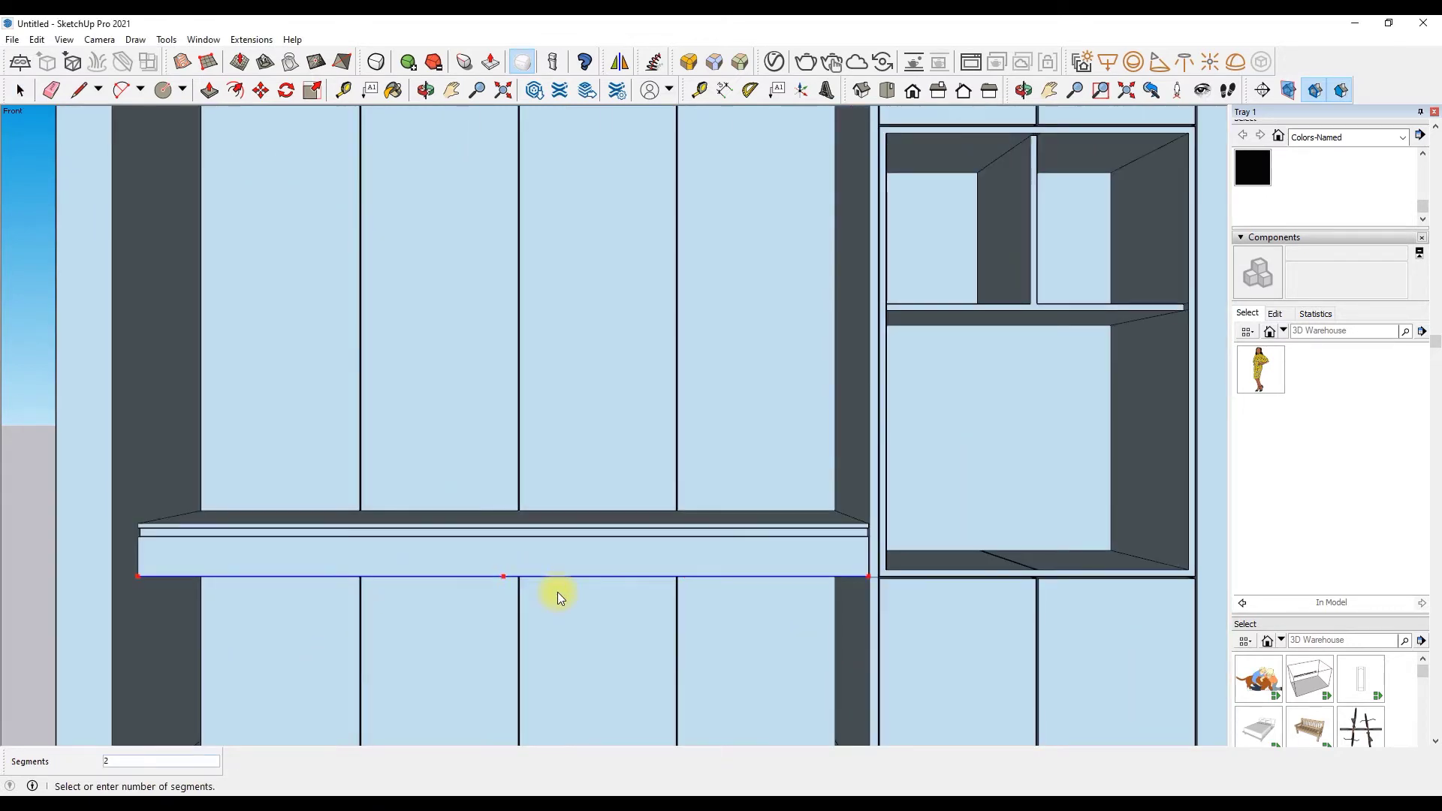
click(401, 590)
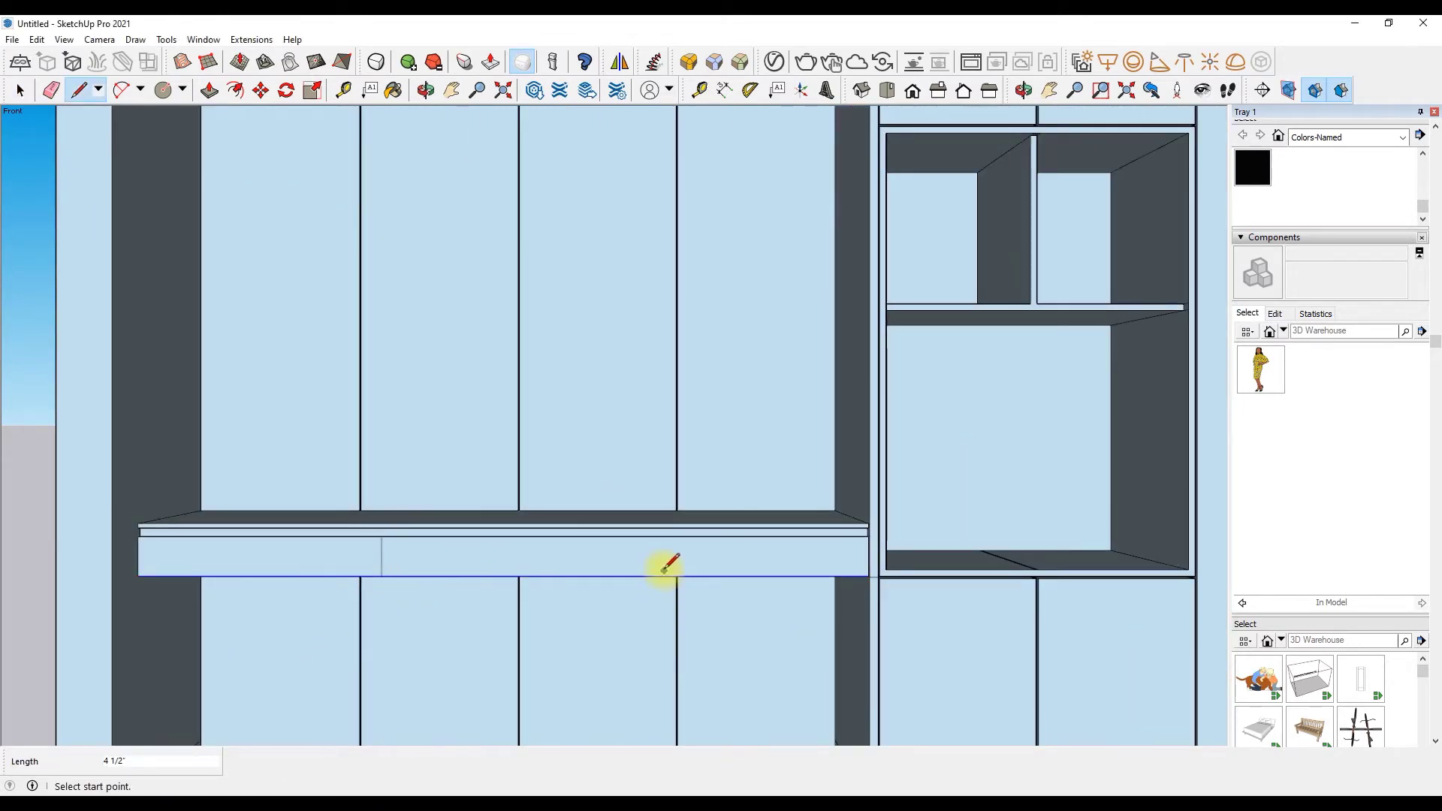
Step: Copy the drawer divider lines 1/2" with Move+Ctrl to form narrow gaps
key(m)
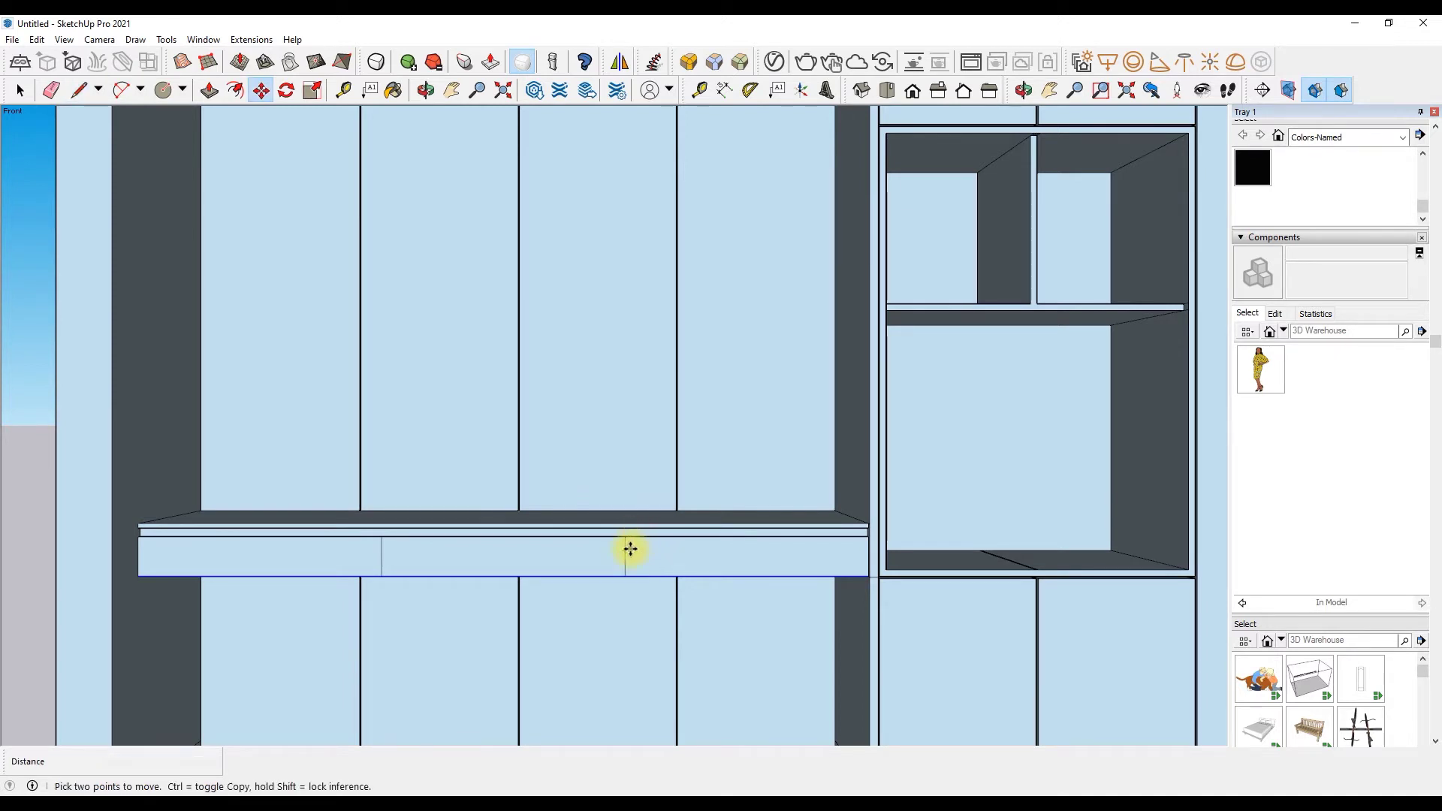
scroll(409, 554, down, 2)
scroll(421, 583, down, 1)
scroll(661, 541, up, 4)
ctrl+click(661, 540)
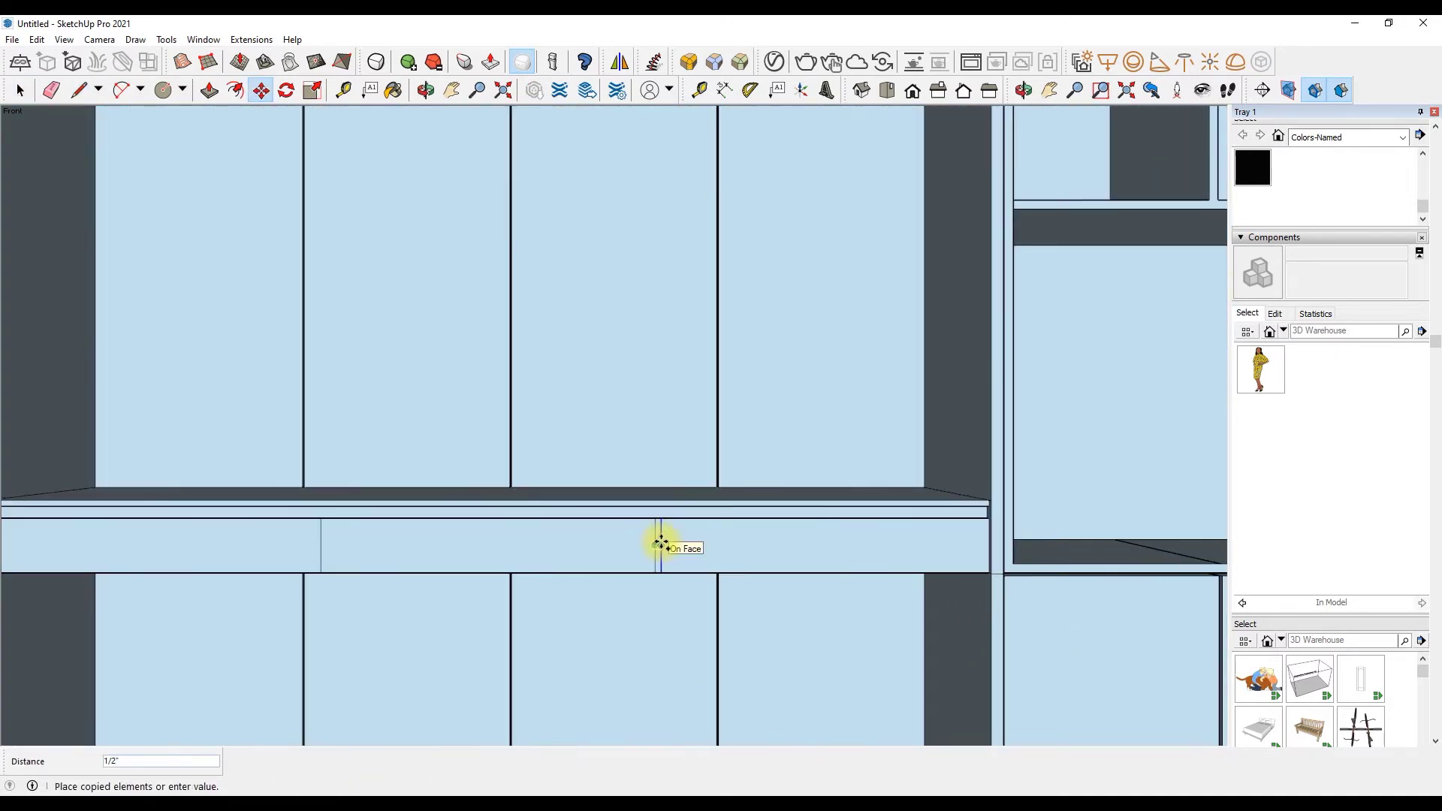
key(Return)
scroll(1005, 566, up, 2)
ctrl+click(1004, 566)
scroll(422, 601, down, 1)
scroll(304, 529, up, 2)
scroll(304, 529, down, 2)
scroll(15, 498, up, 2)
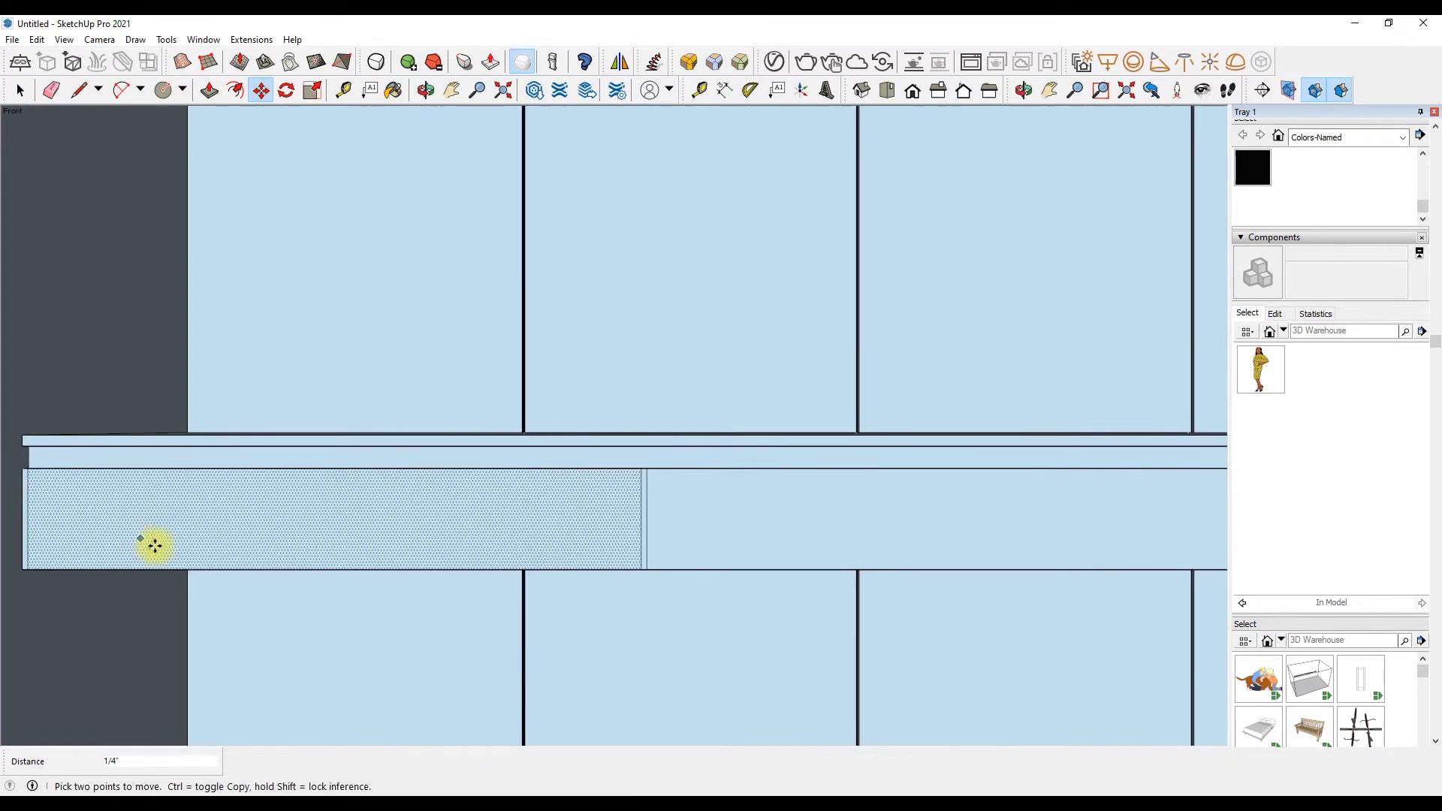
scroll(444, 580, down, 4)
Step: Take the Paint Bucket and zoom around the desk front to inspect the grooves
click(1263, 167)
scroll(773, 476, up, 4)
scroll(804, 377, up, 1)
scroll(824, 418, up, 1)
scroll(824, 418, down, 1)
scroll(972, 425, down, 2)
scroll(377, 380, down, 2)
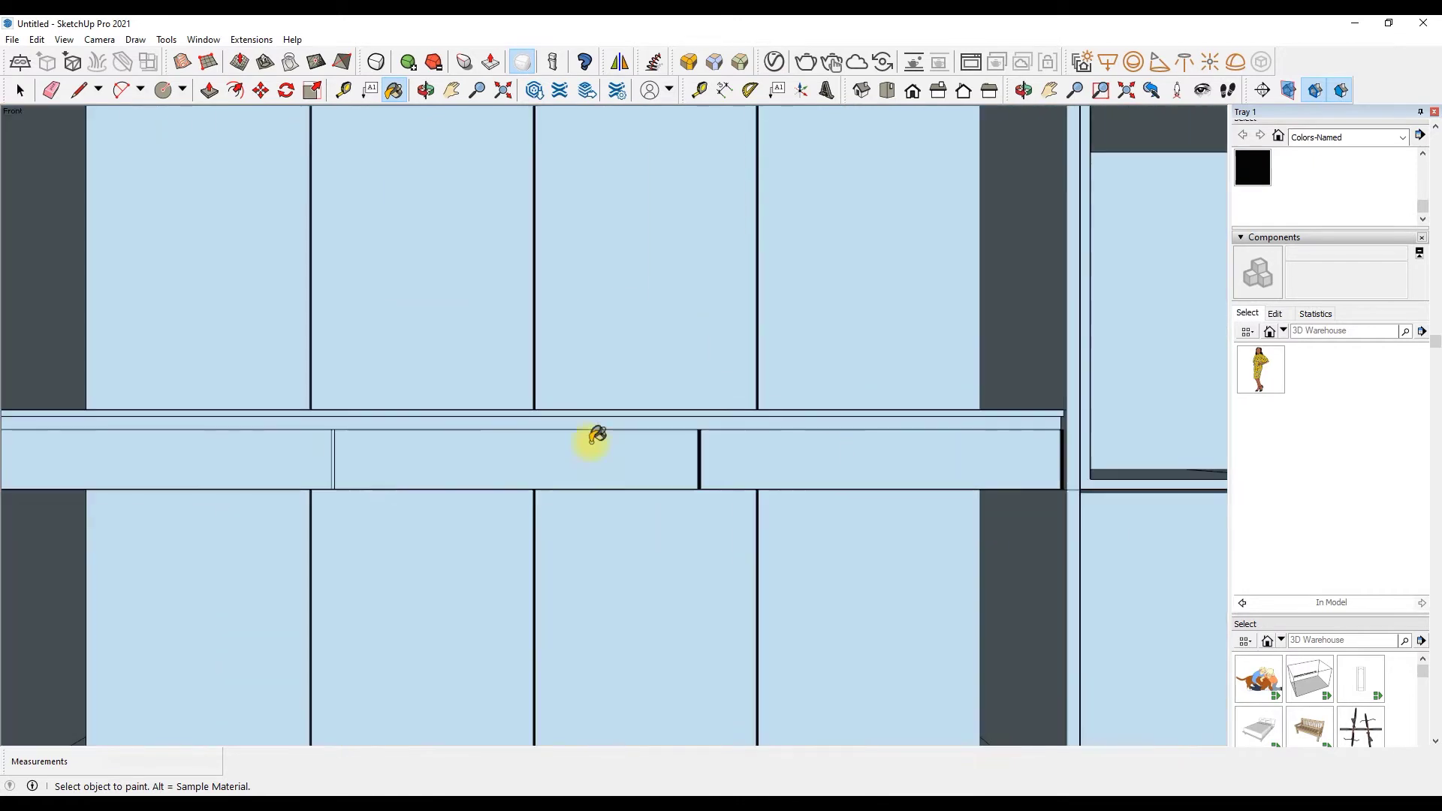
scroll(313, 434, up, 2)
scroll(313, 434, down, 2)
scroll(526, 499, up, 4)
scroll(364, 412, down, 2)
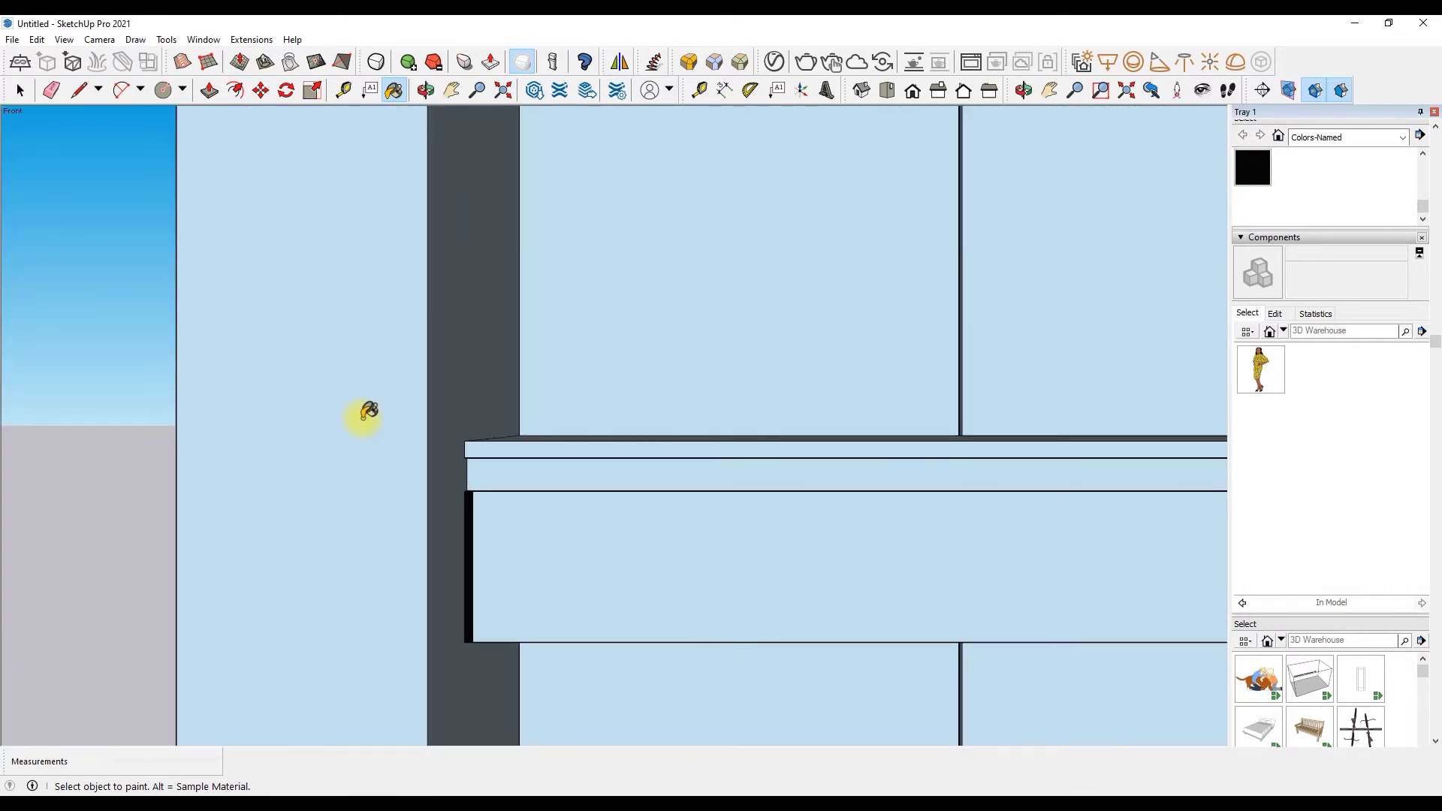
scroll(310, 437, down, 2)
scroll(458, 496, down, 4)
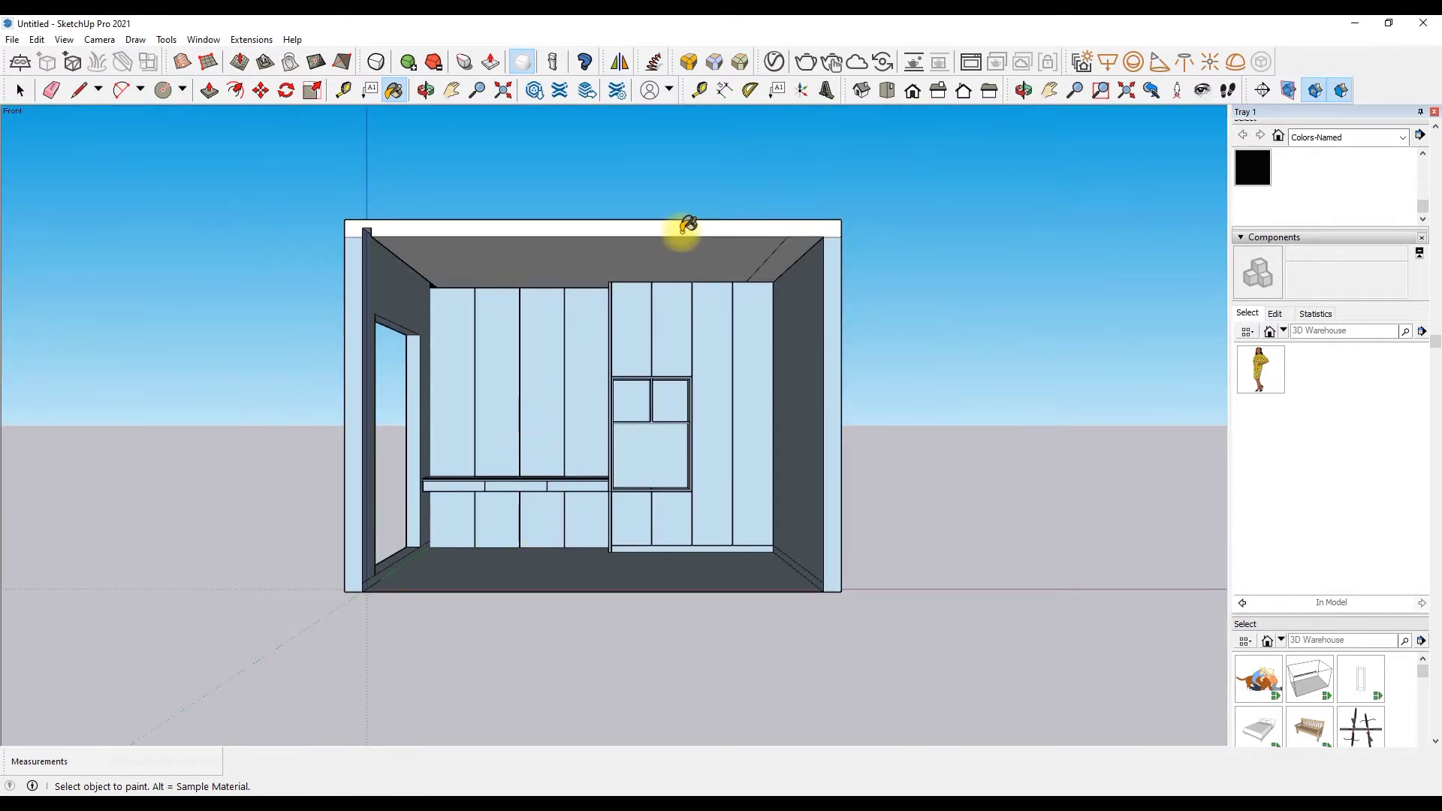
Step: Erase the stray diagonal edge near the ceiling corner
scroll(685, 225, up, 3)
scroll(789, 248, down, 1)
click(51, 90)
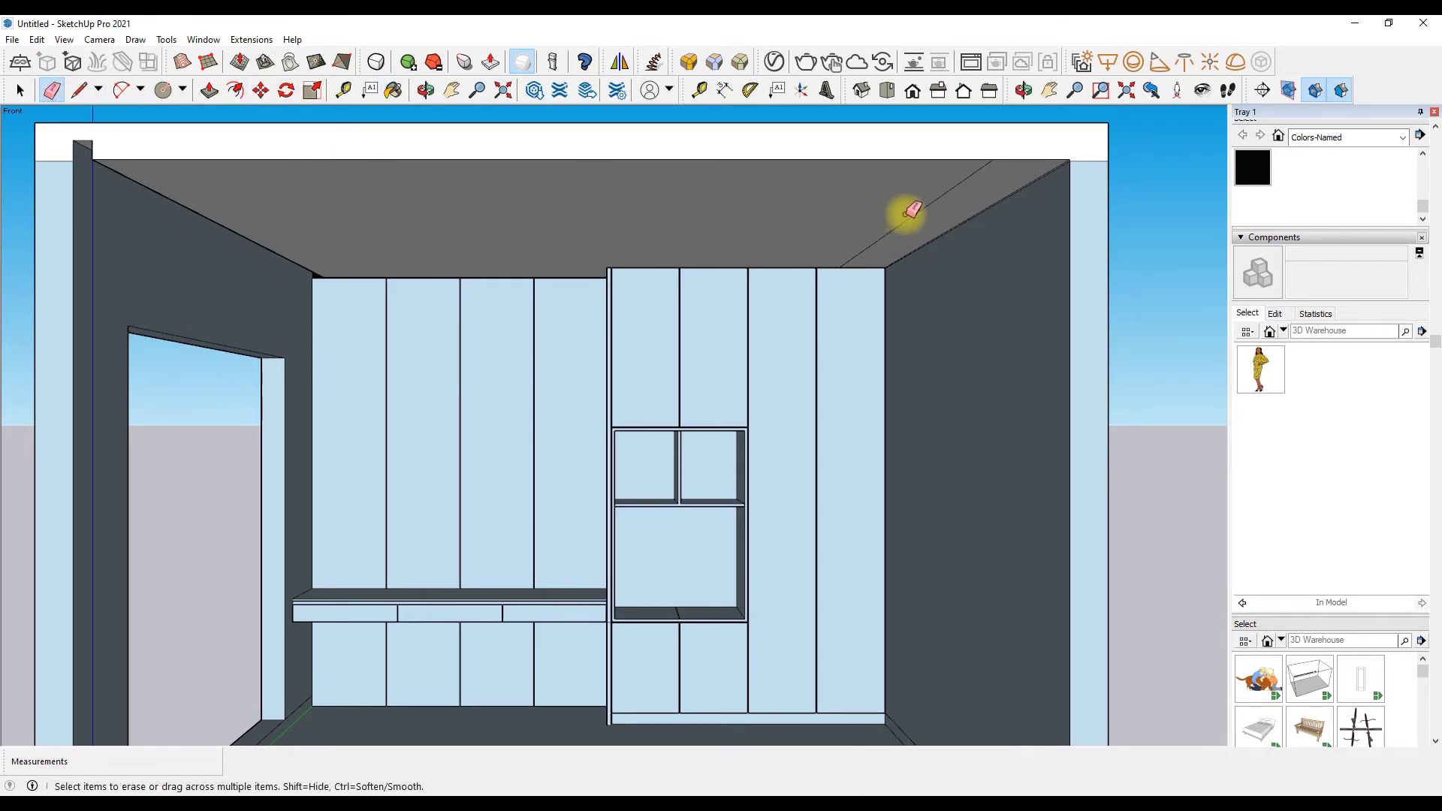
scroll(913, 212, up, 3)
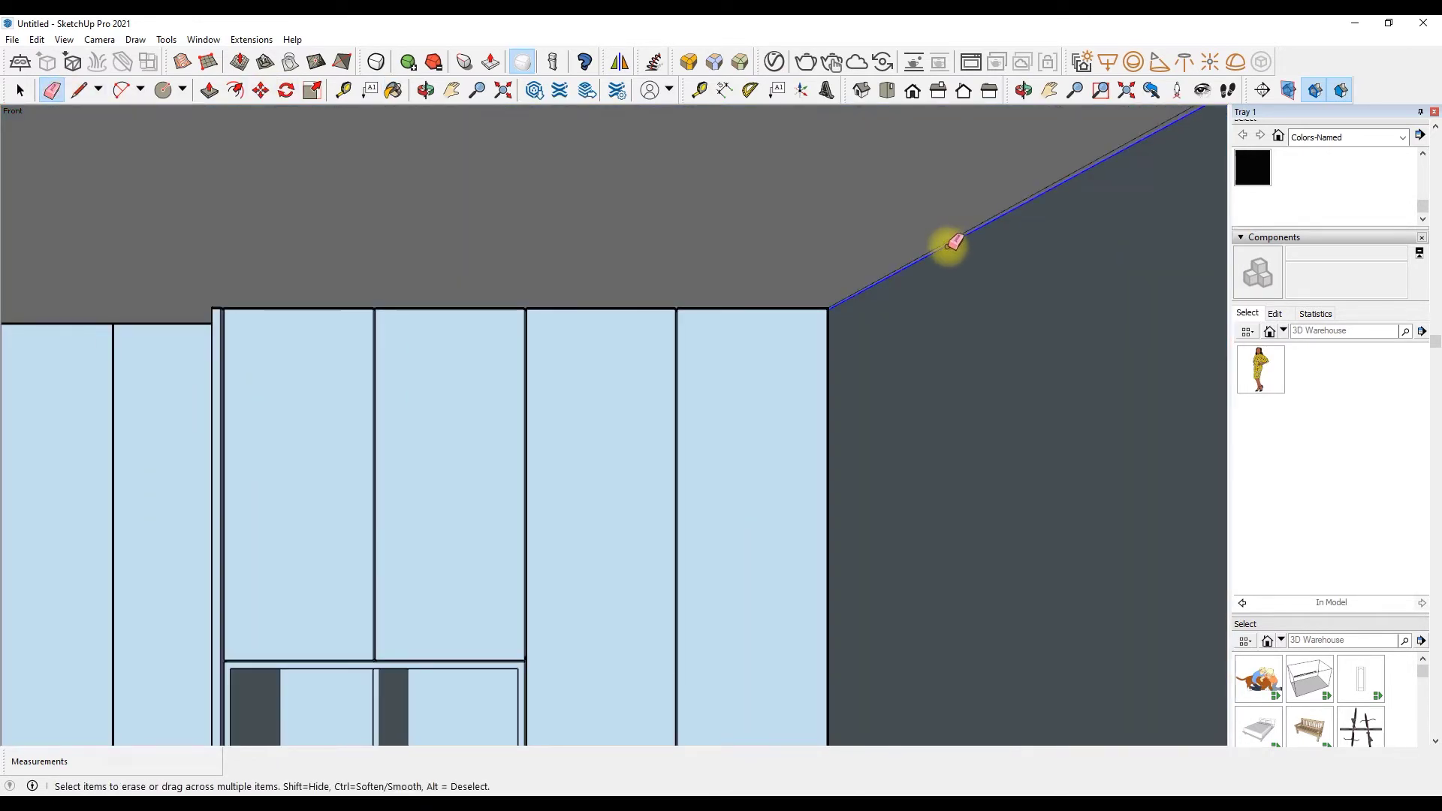
scroll(841, 217, down, 3)
scroll(735, 367, up, 1)
scroll(853, 310, up, 1)
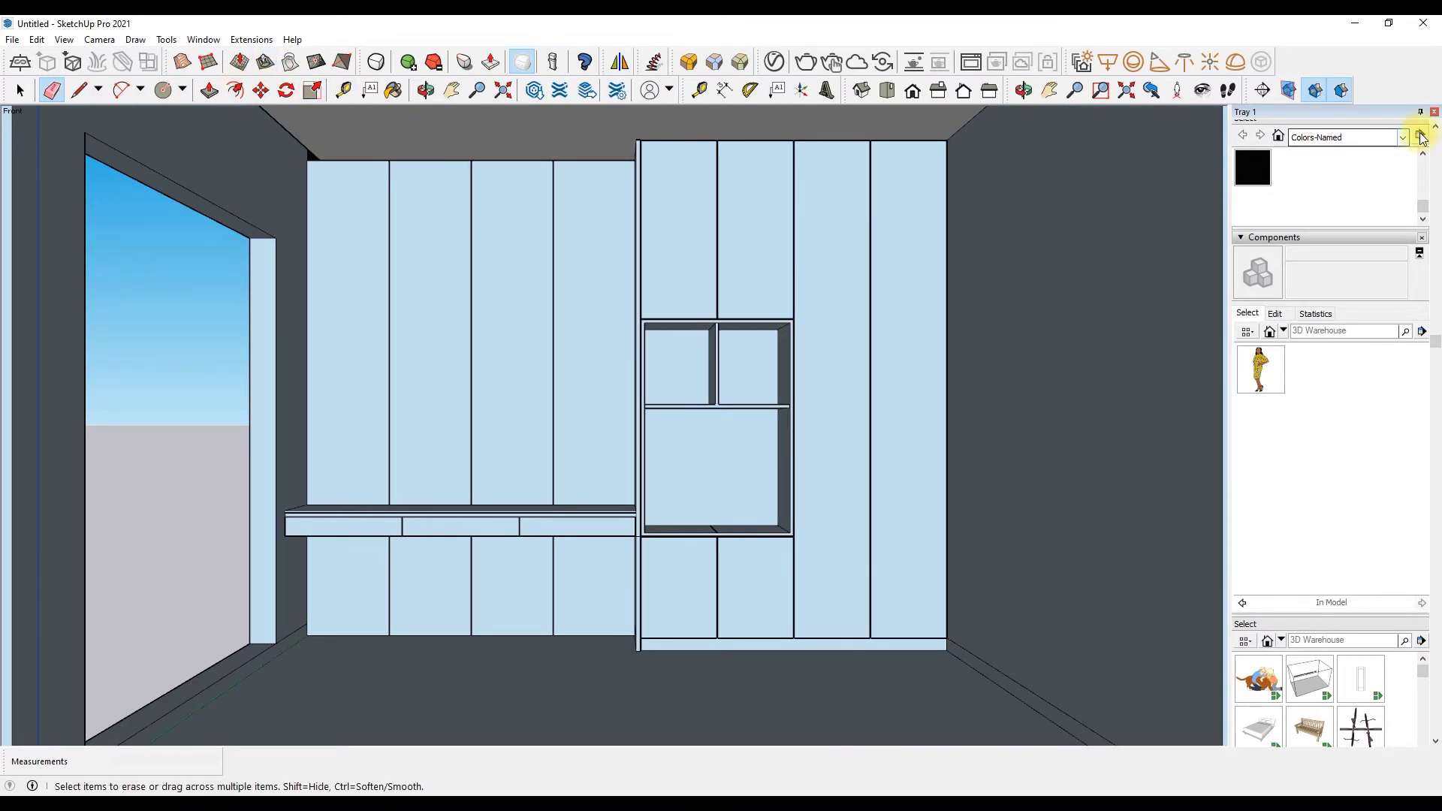
Step: Draw a line at the opposite ceiling corner to close the gap
key(l)
scroll(258, 135, up, 2)
scroll(397, 206, up, 3)
scroll(445, 191, up, 2)
click(446, 191)
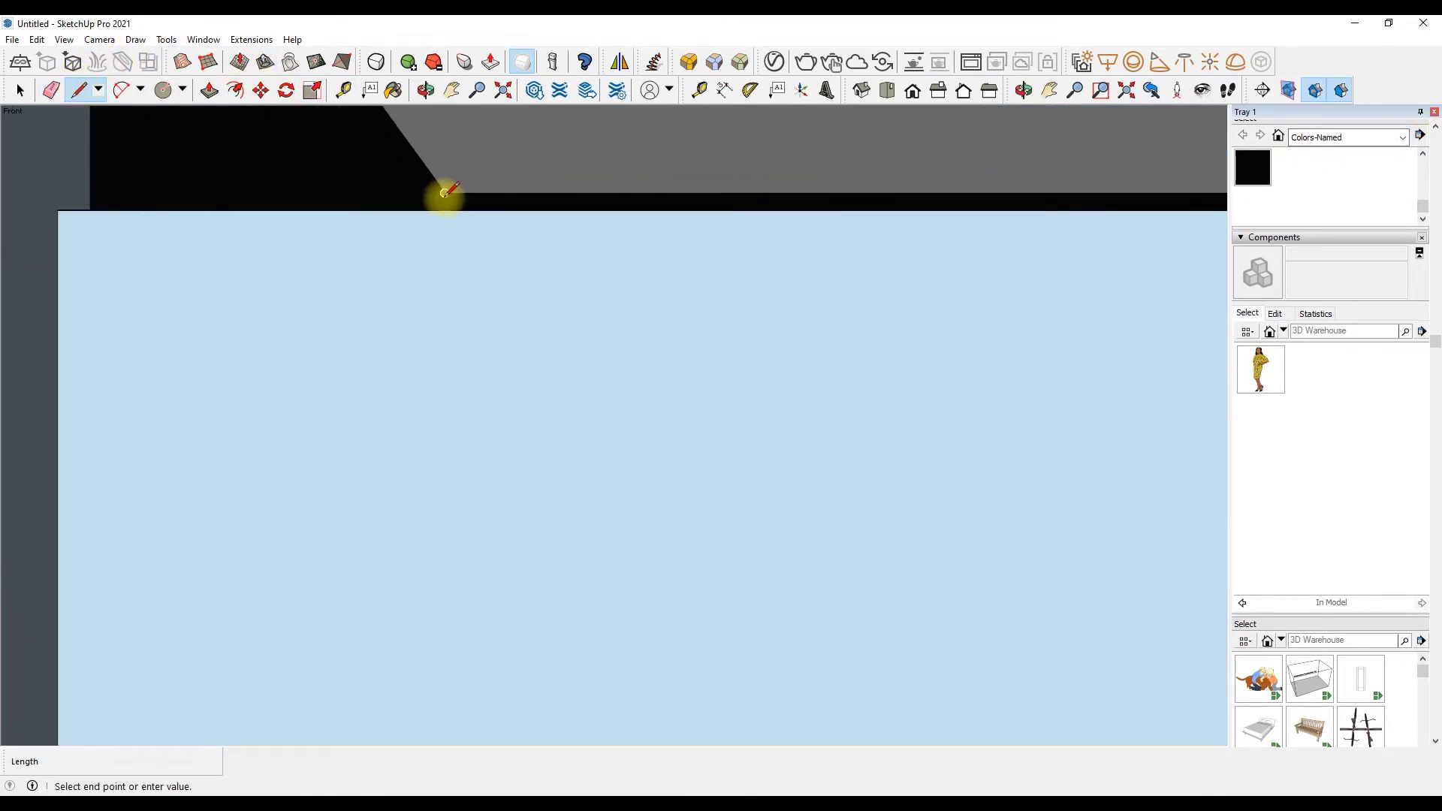
scroll(446, 206, up, 1)
scroll(453, 179, up, 1)
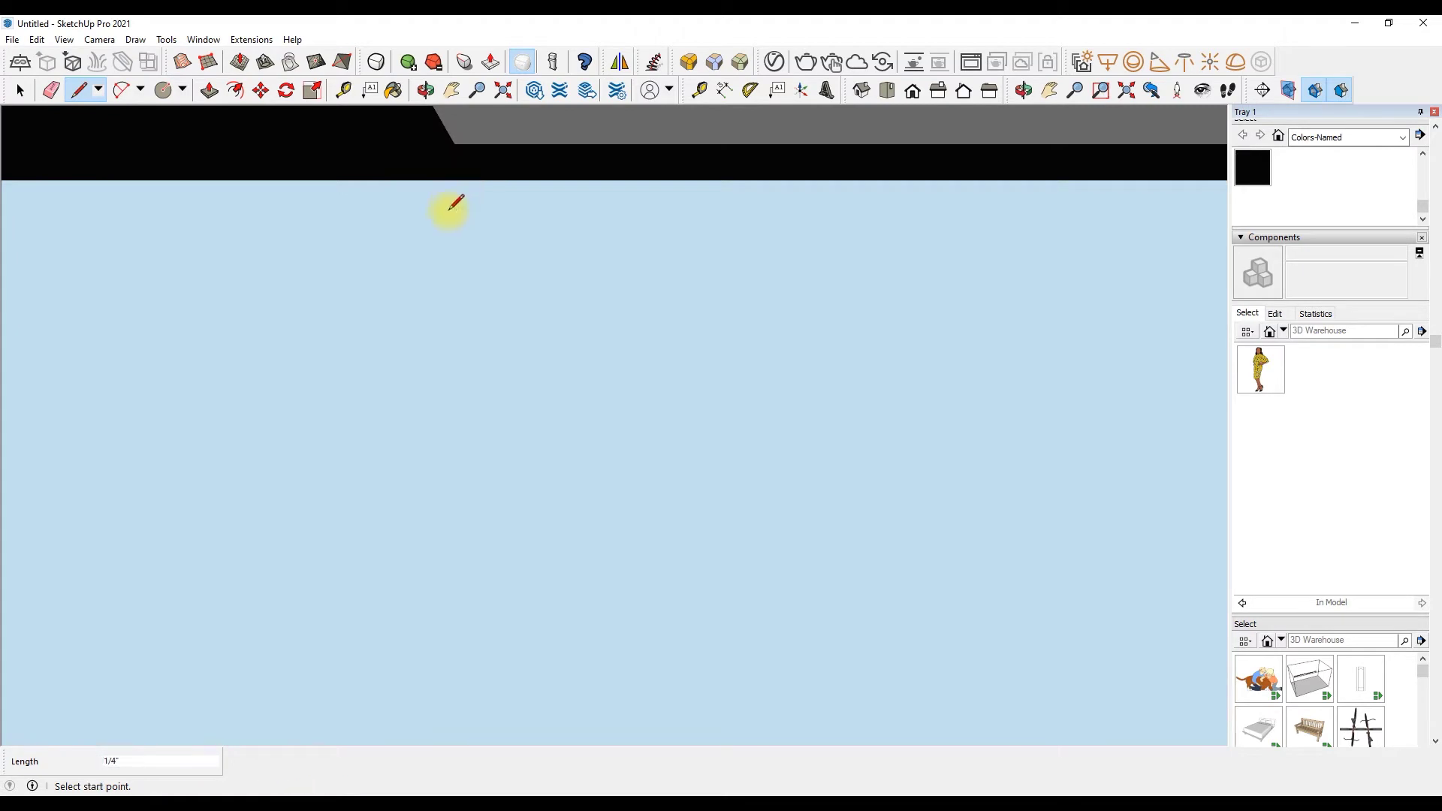
Step: Apply the stone material to the ceiling and orbit up to view it
key(b)
scroll(376, 214, down, 1)
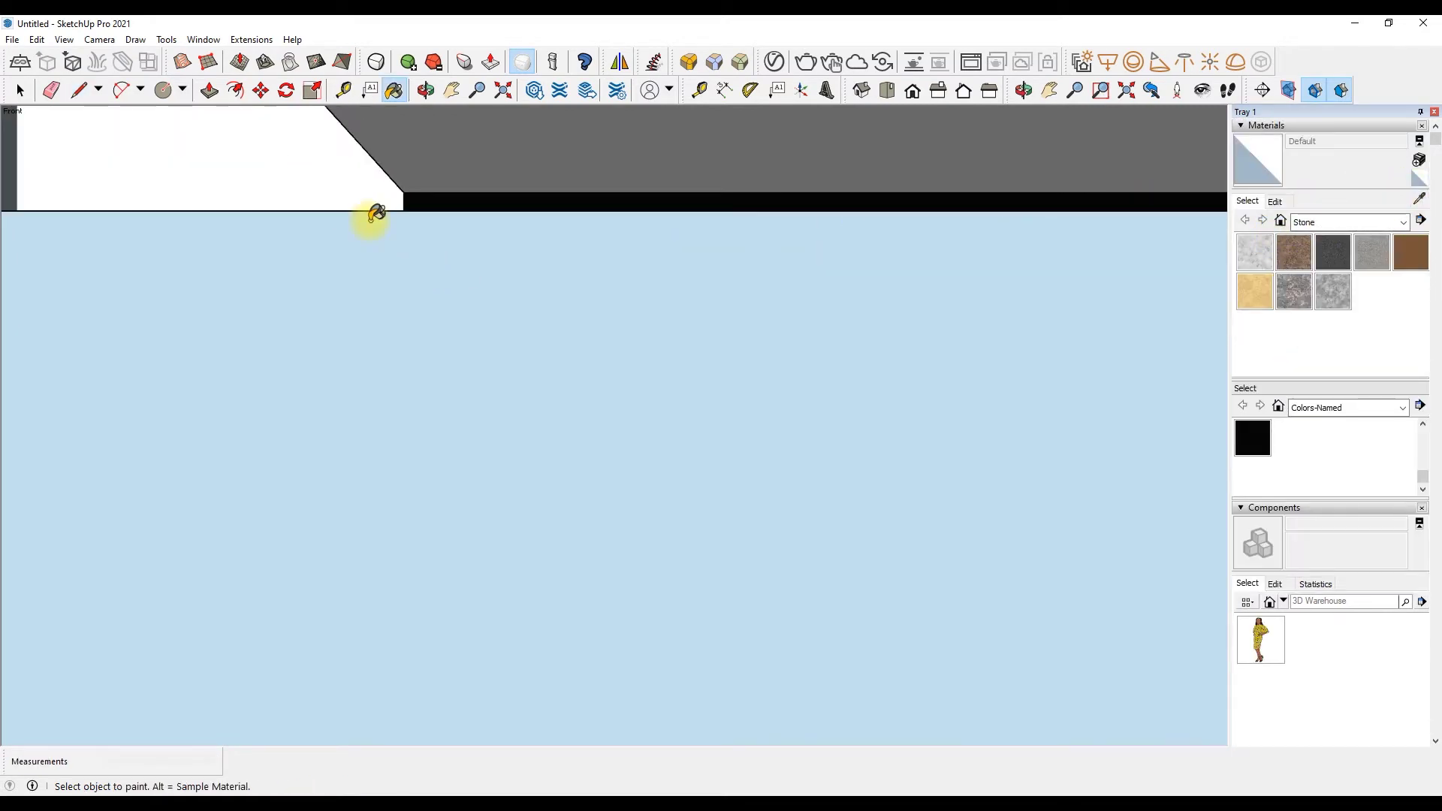
scroll(295, 198, down, 2)
key(p)
scroll(418, 167, down, 2)
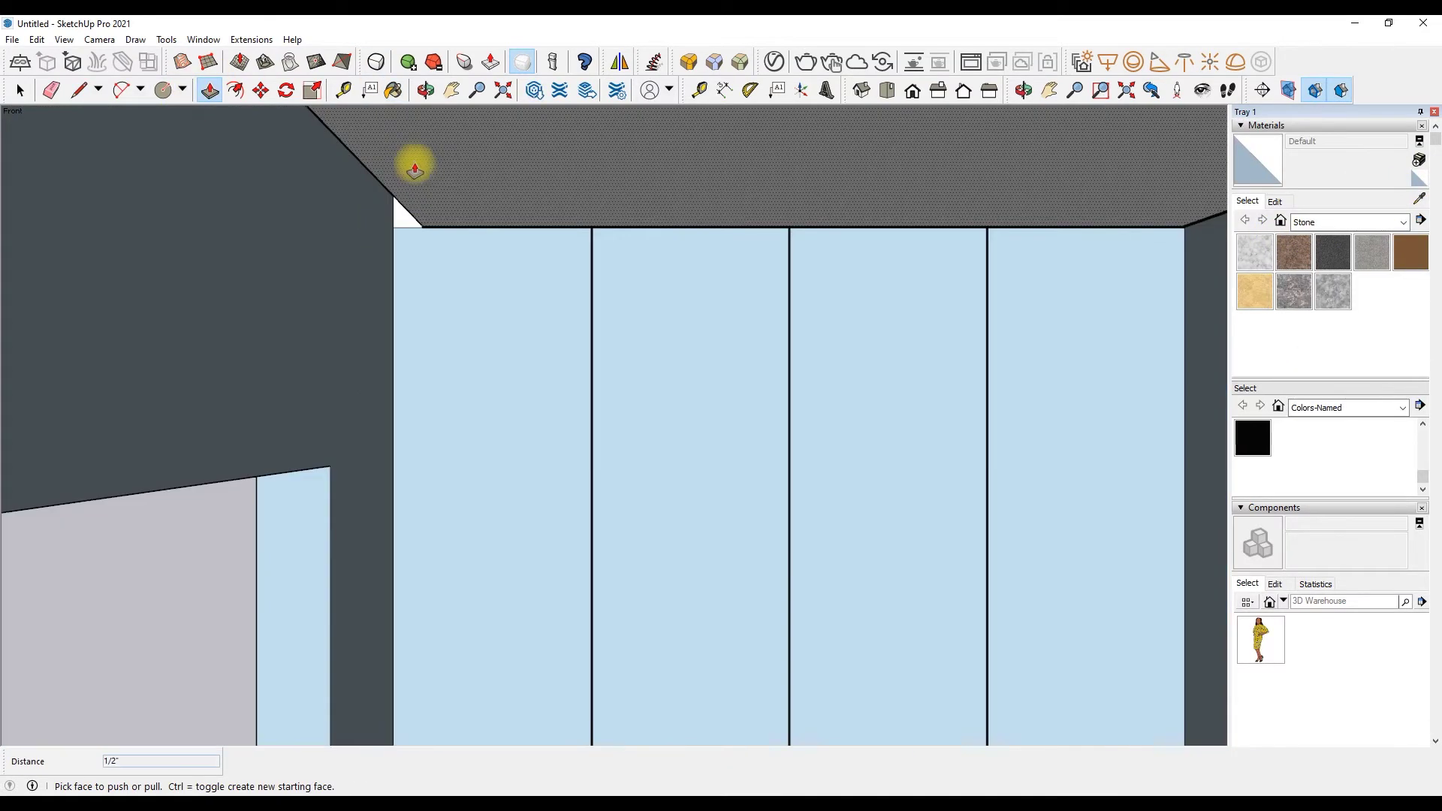
scroll(419, 168, down, 2)
scroll(587, 276, up, 1)
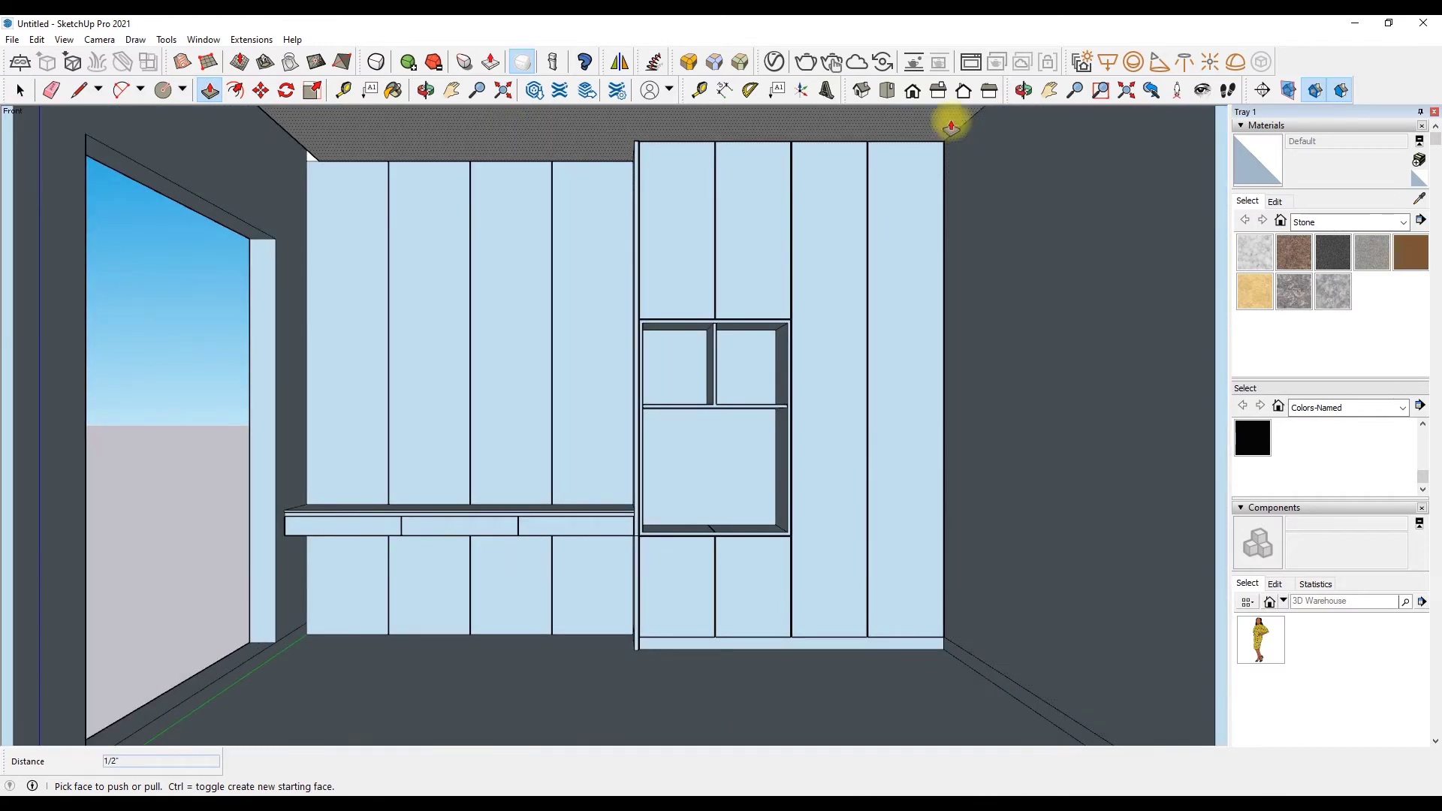
scroll(639, 462, down, 1)
scroll(639, 462, down, 1)
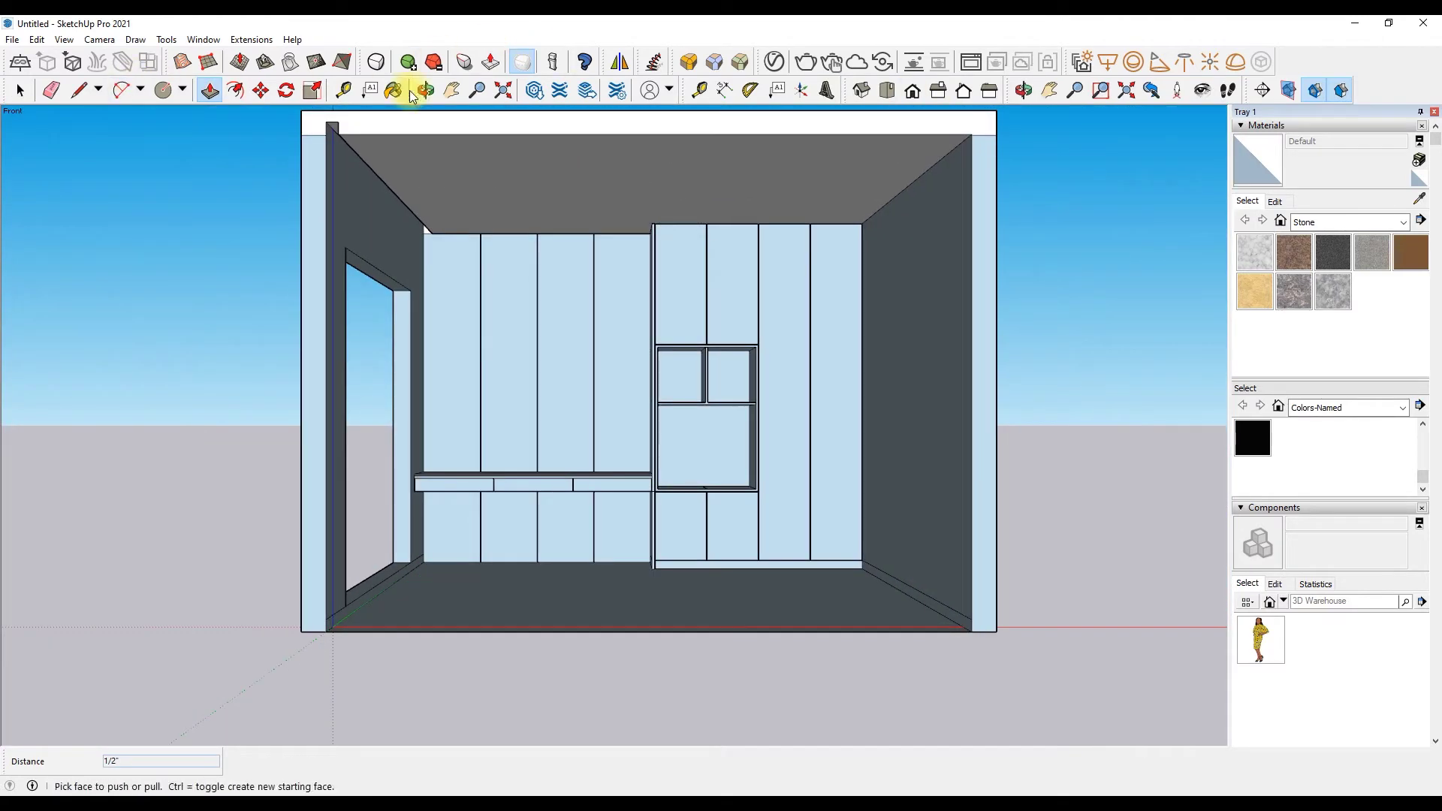
middle_drag(449, 160, 428, 199)
Step: Offset the ceiling edges inward to outline an inset rectangle
click(79, 90)
scroll(830, 263, up, 2)
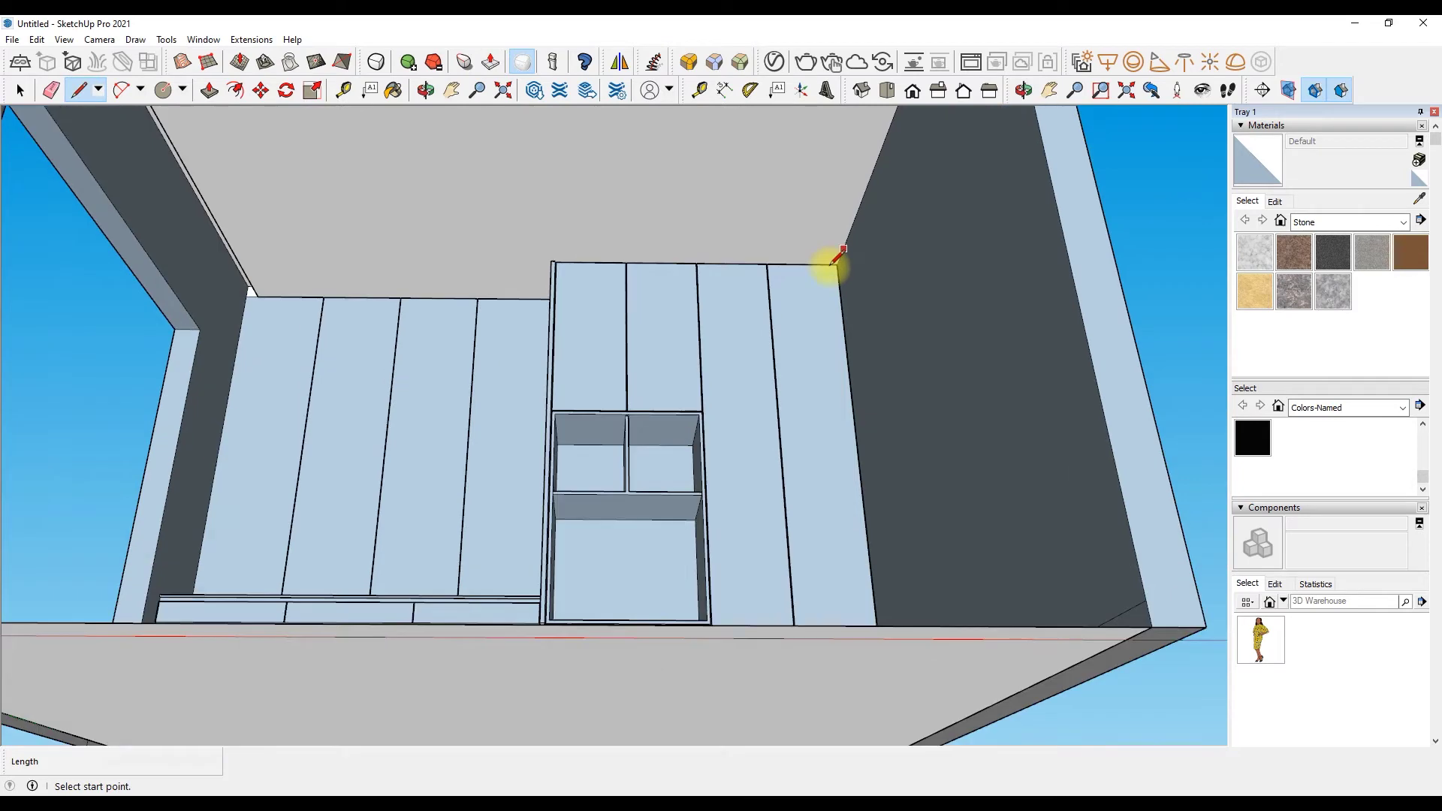
scroll(819, 267, up, 3)
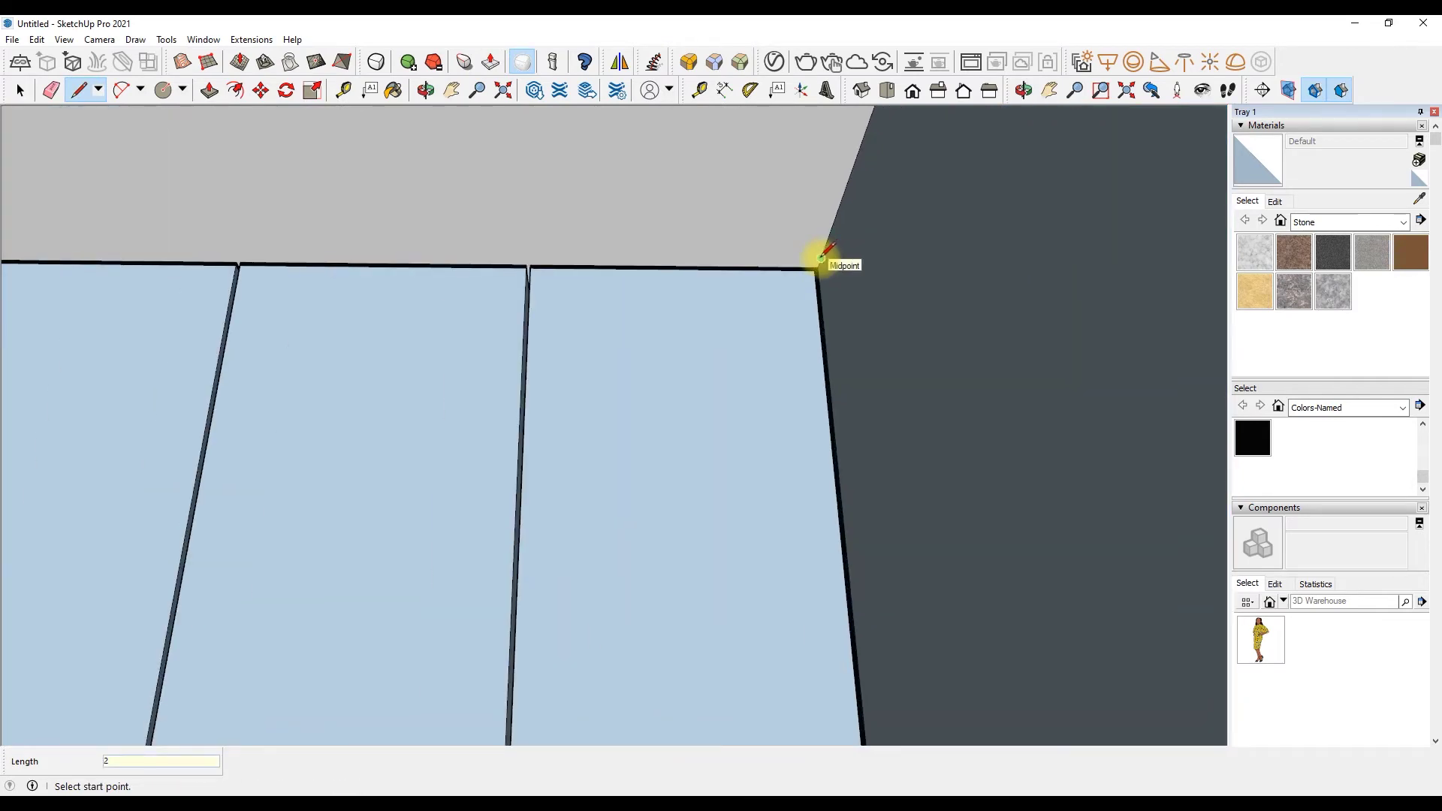
scroll(889, 267, down, 2)
scroll(886, 283, down, 2)
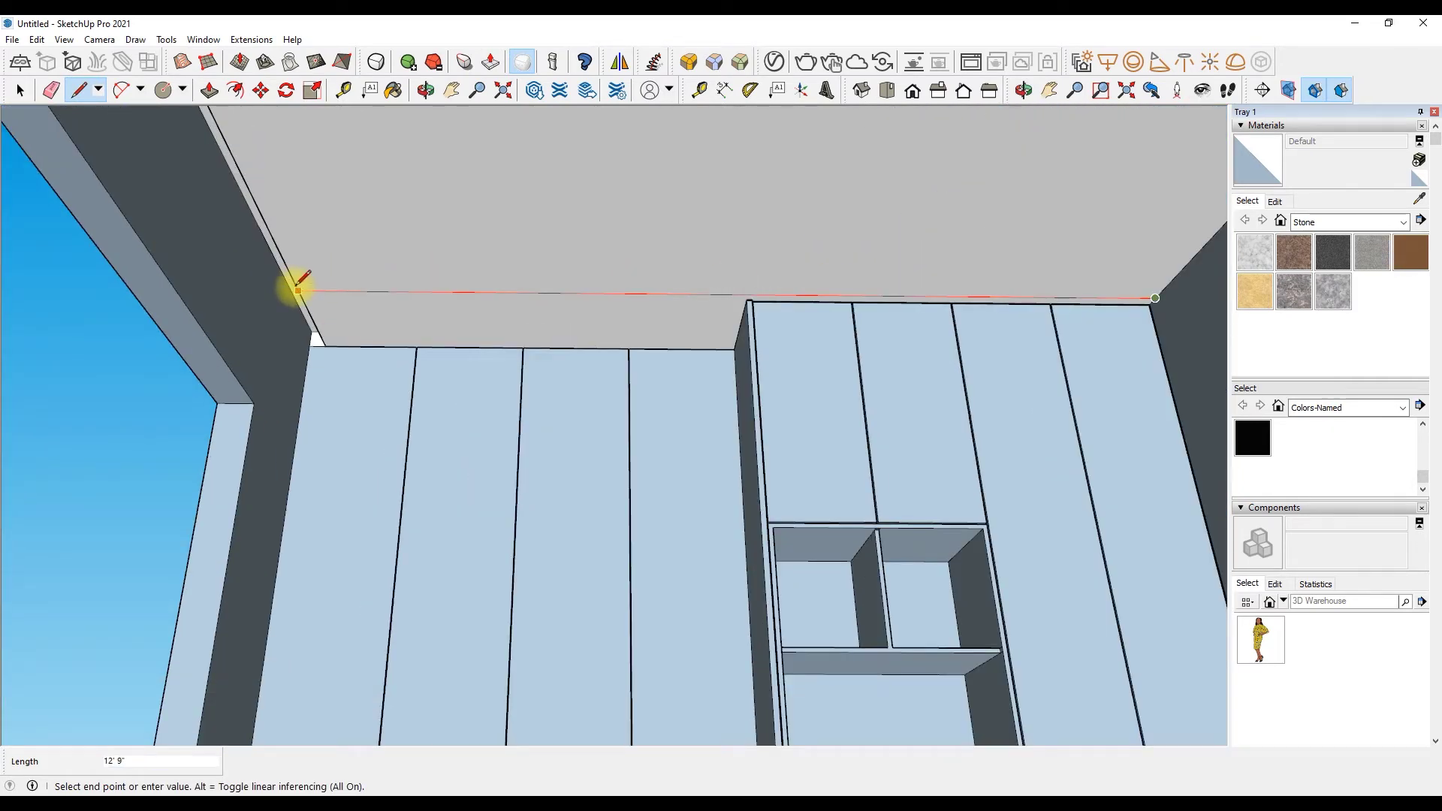
scroll(455, 274, down, 2)
key(Escape)
scroll(454, 274, down, 1)
click(235, 90)
scroll(380, 203, up, 2)
click(391, 209)
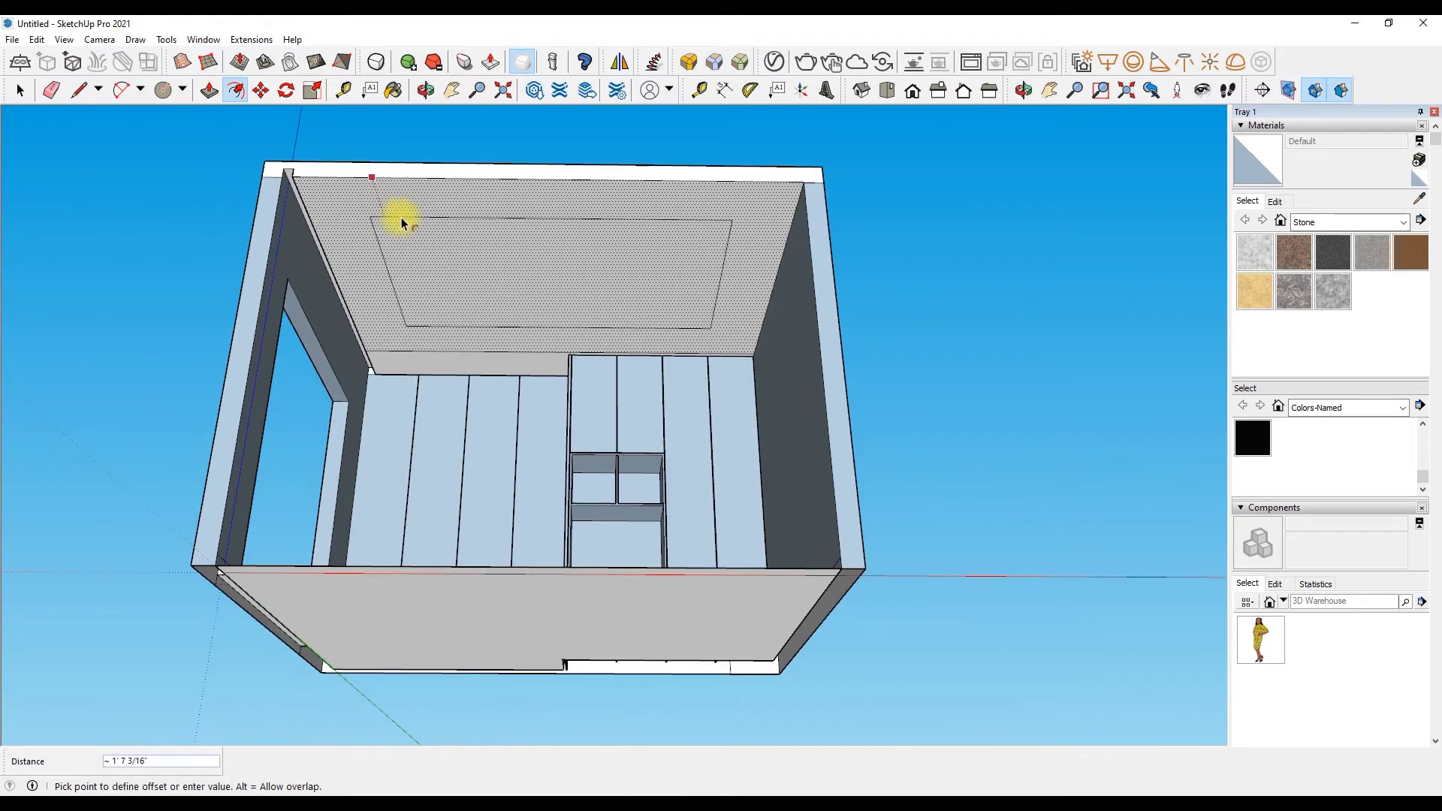
key(space)
scroll(616, 135, down, 2)
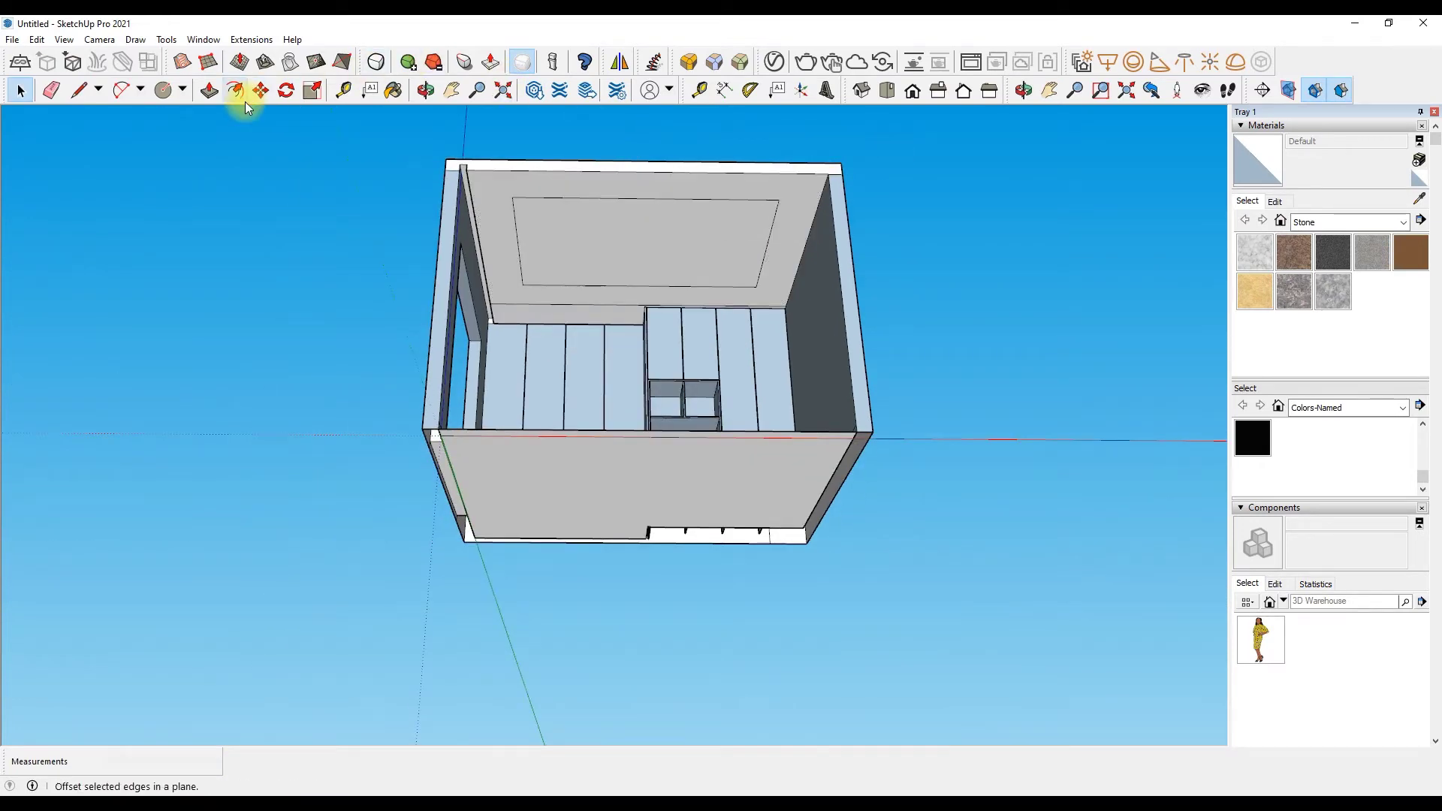
Step: Draw a small circle at the inset corner and offset it into a ring
click(164, 90)
scroll(531, 183, up, 4)
scroll(535, 185, up, 2)
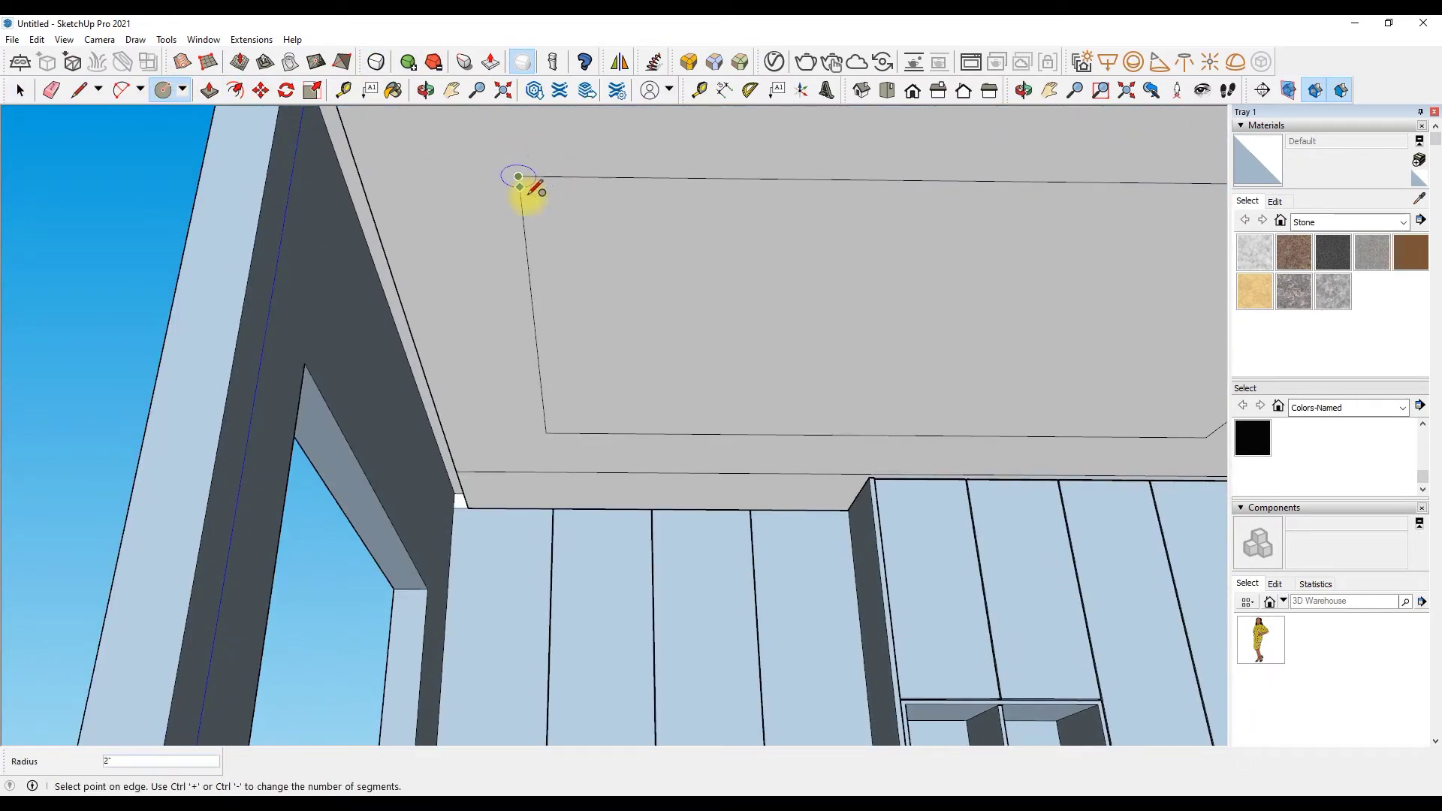
double_click(520, 180)
key(e)
scroll(520, 180, up, 1)
scroll(519, 173, up, 2)
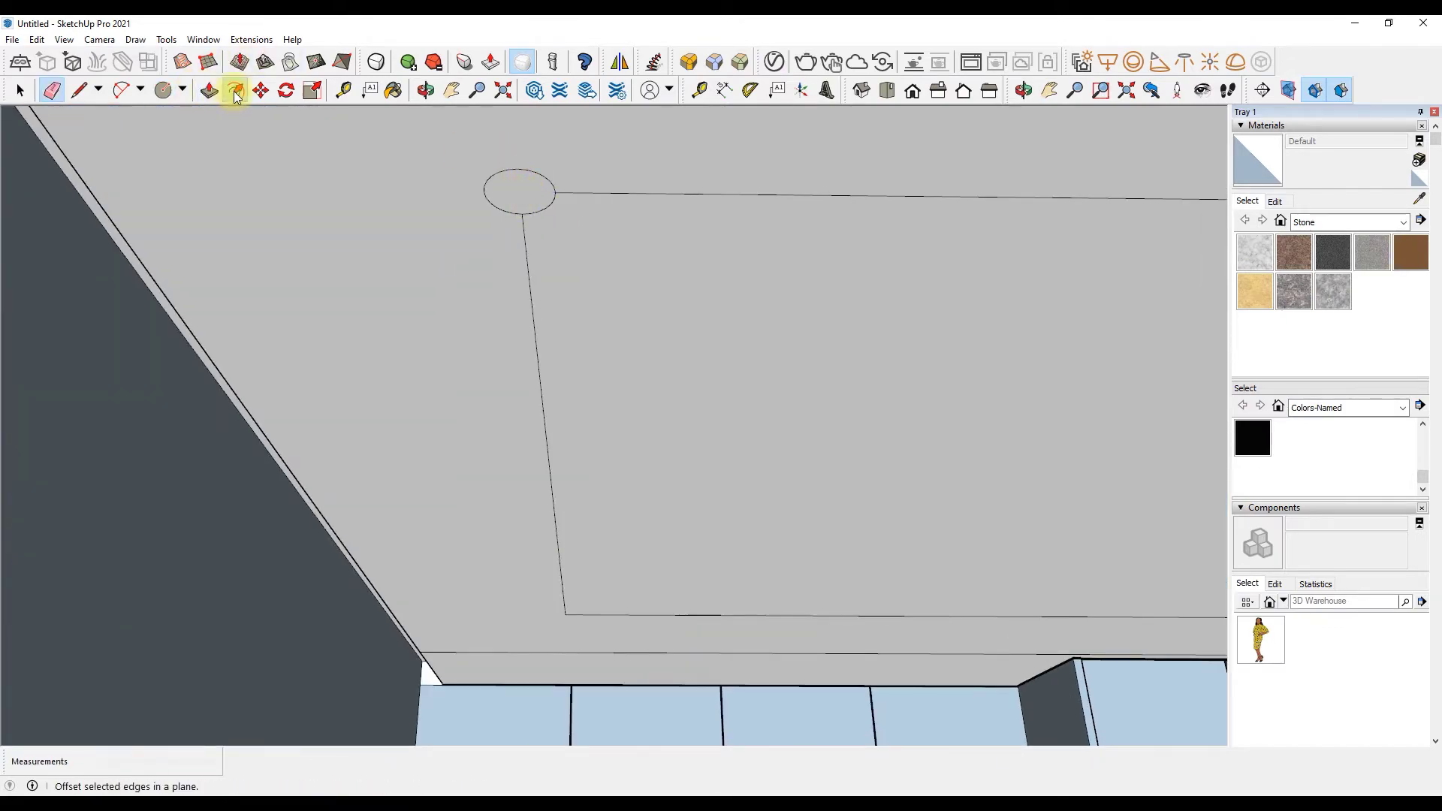
click(235, 90)
scroll(511, 183, up, 2)
click(541, 169)
click(549, 150)
scroll(564, 210, down, 1)
scroll(418, 313, down, 3)
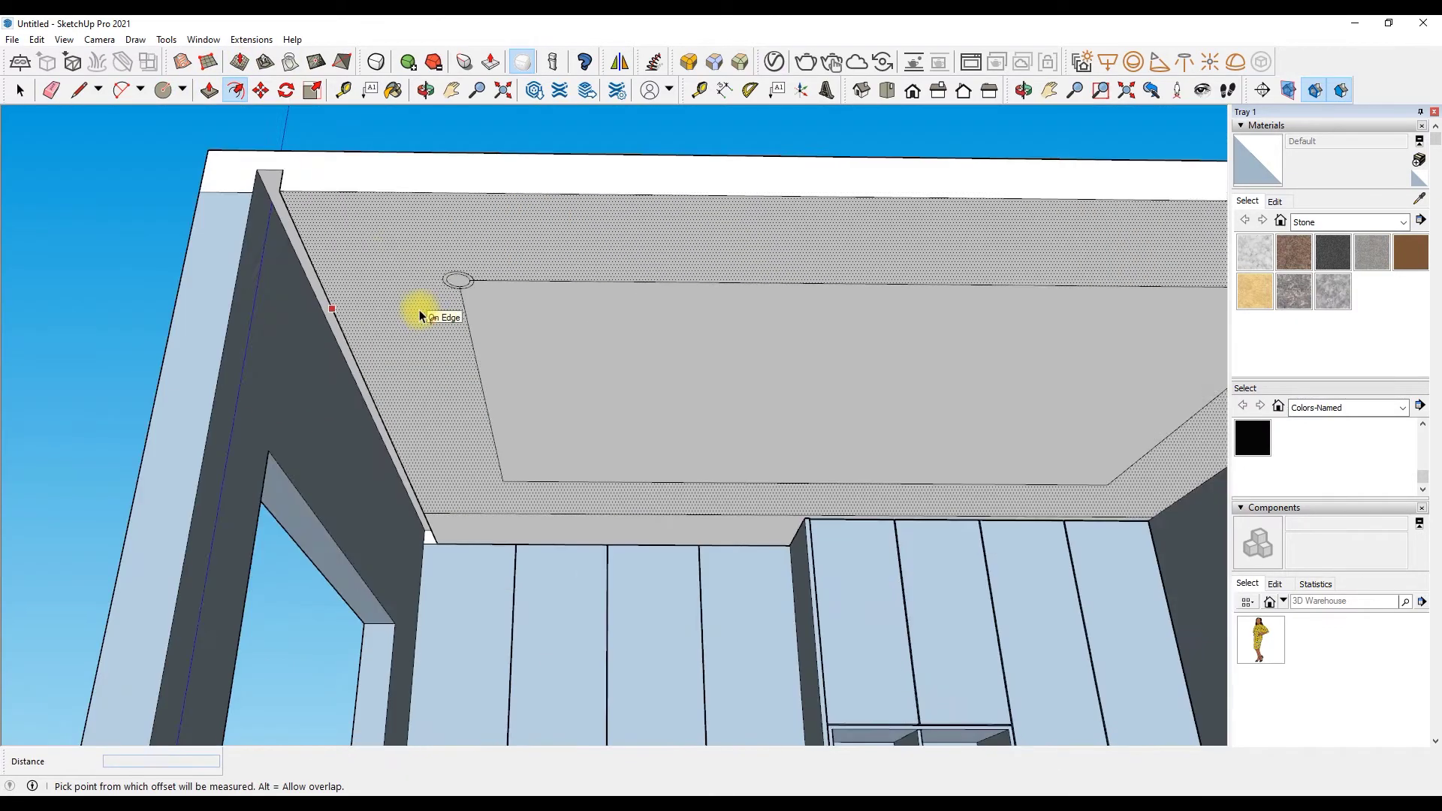
scroll(412, 299, up, 2)
scroll(450, 338, up, 3)
Step: Erase the edge crossing the ring, paint the ring black, and extrude it .52
key(e)
scroll(450, 340, up, 2)
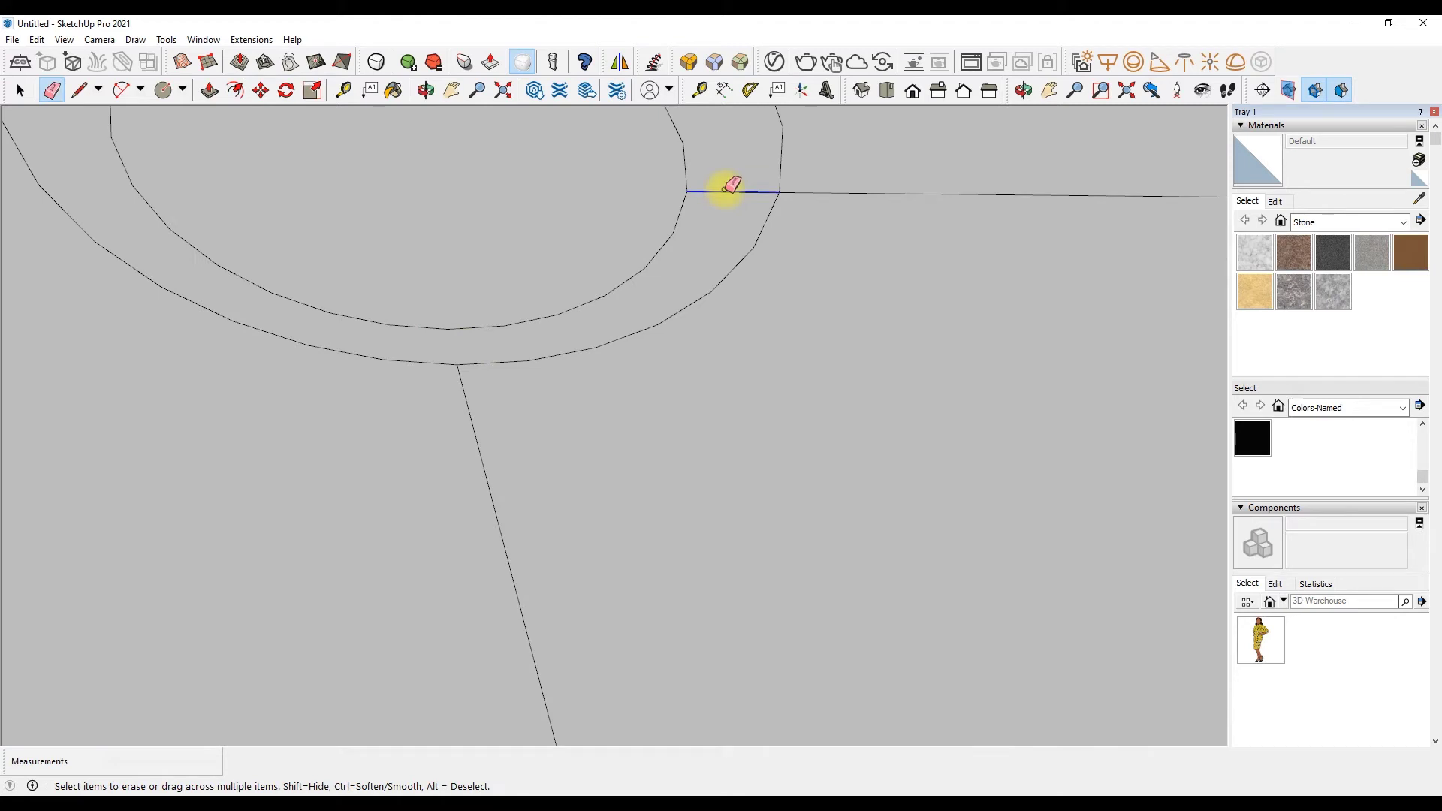
click(726, 187)
click(1252, 438)
click(687, 295)
key(p)
click(686, 298)
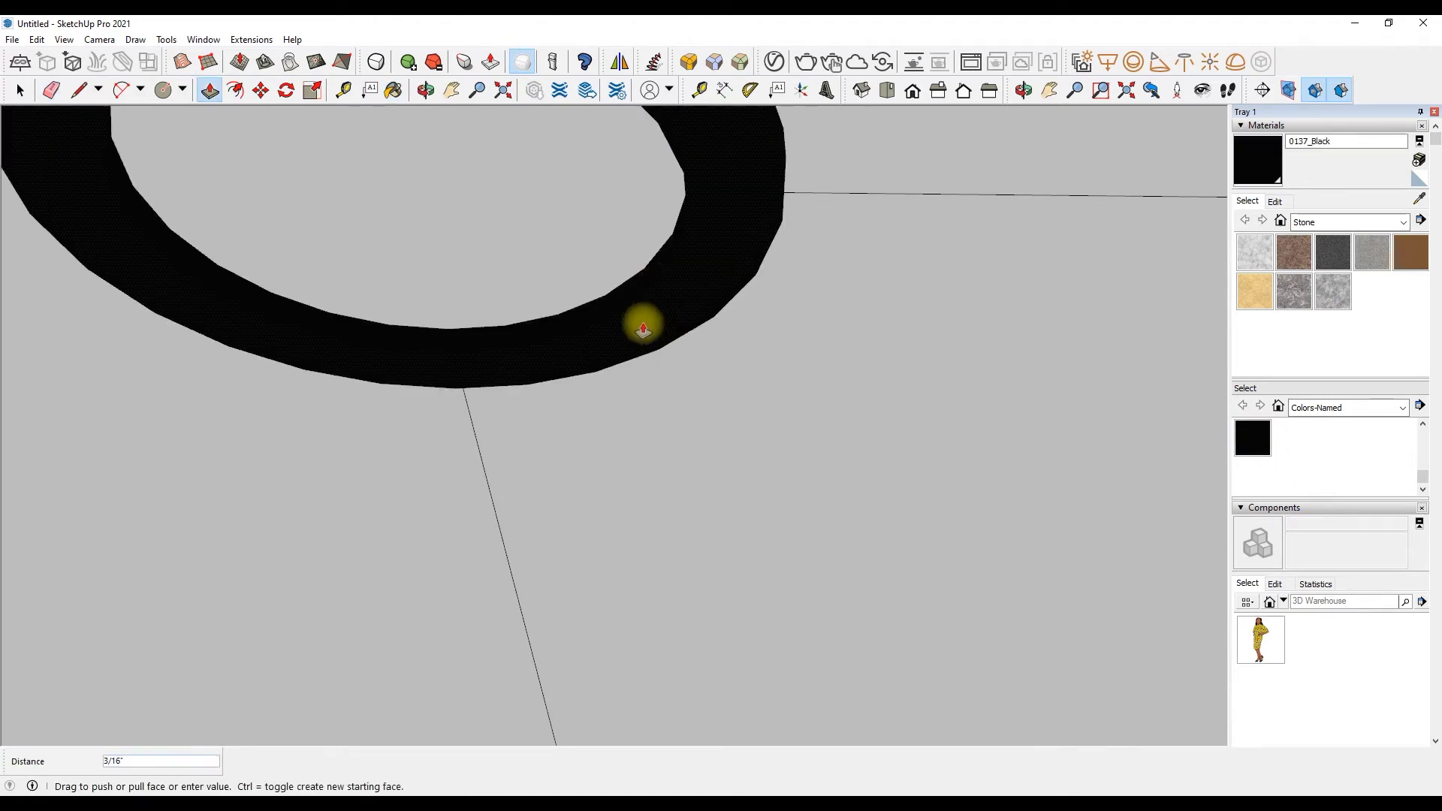
text(.52)
key(Return)
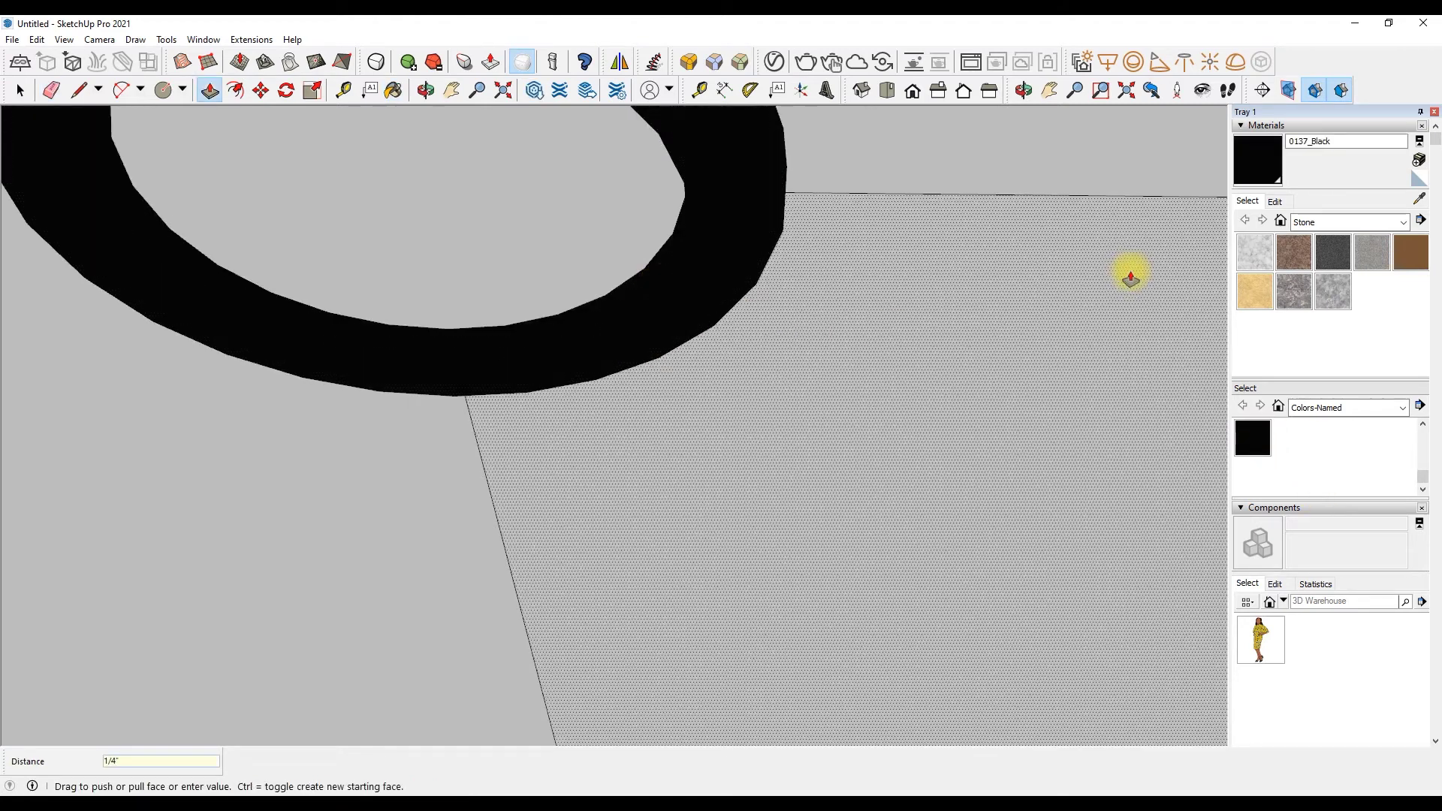
Step: Paint the inner disc DarkSlateBlue
scroll(1323, 313, down, 3)
scroll(1287, 276, down, 2)
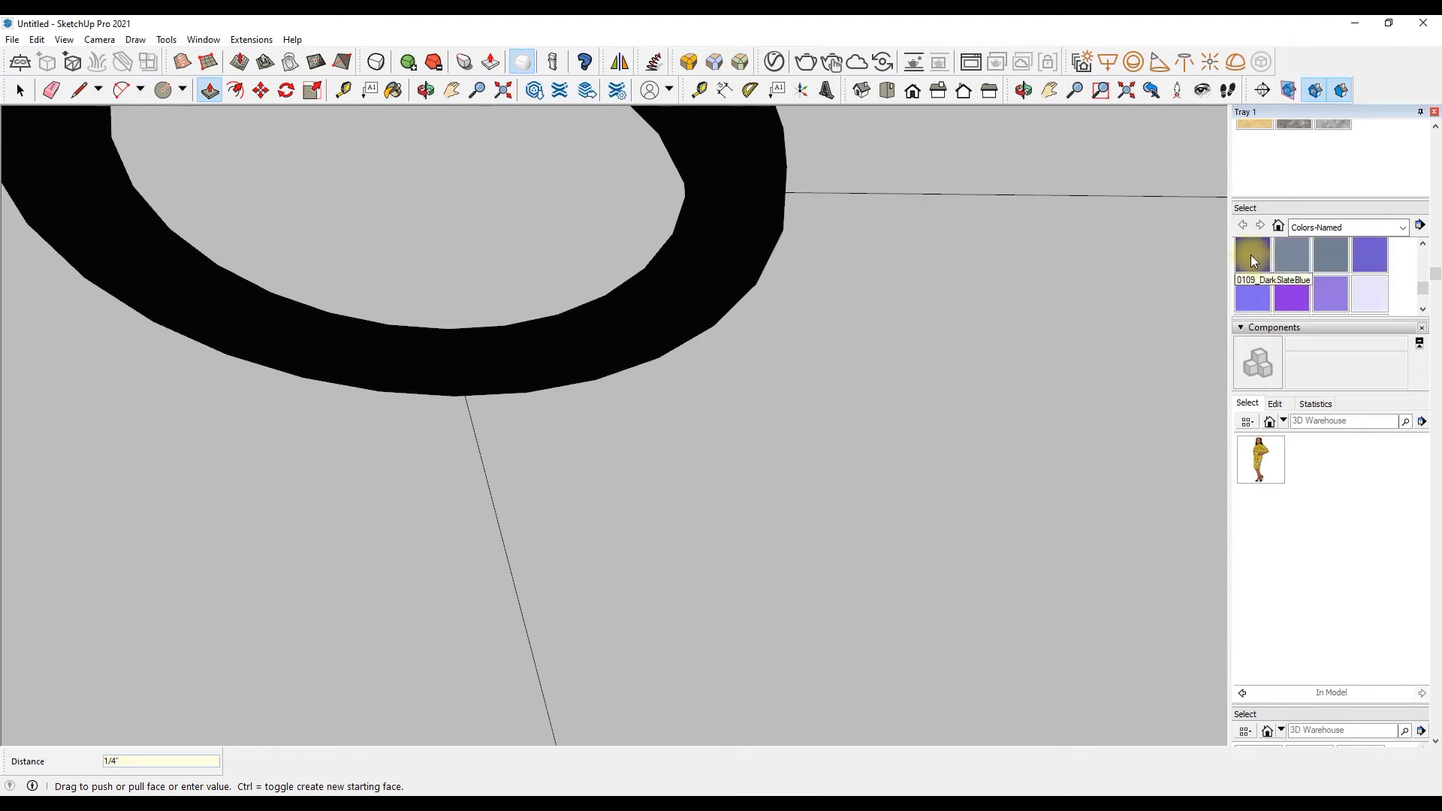
click(1253, 260)
click(574, 308)
scroll(574, 313, down, 3)
scroll(573, 313, down, 1)
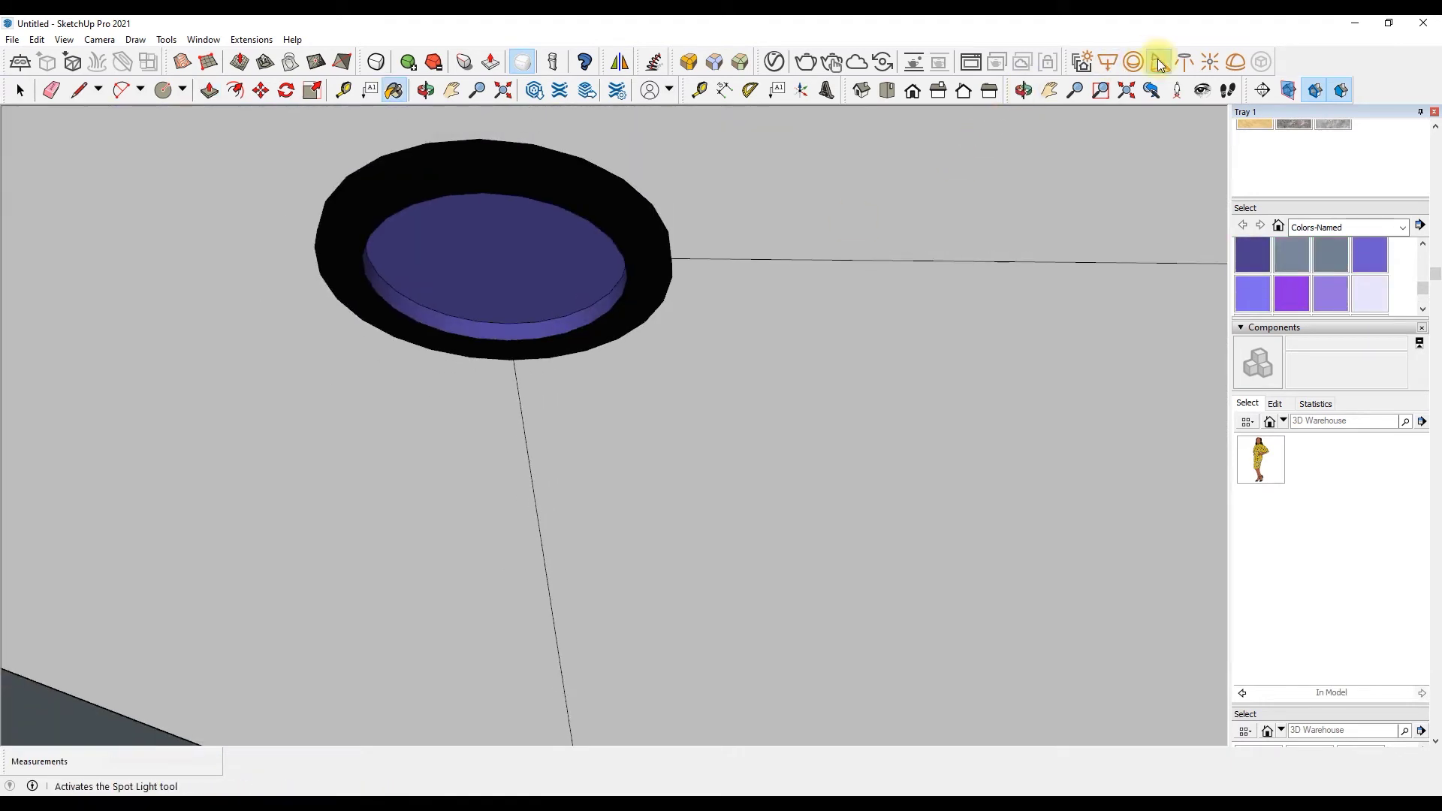
Step: Place a spot light on the blue disc and check the 0109_DarkSlateBlue material in the Asset Editor
click(501, 261)
click(775, 62)
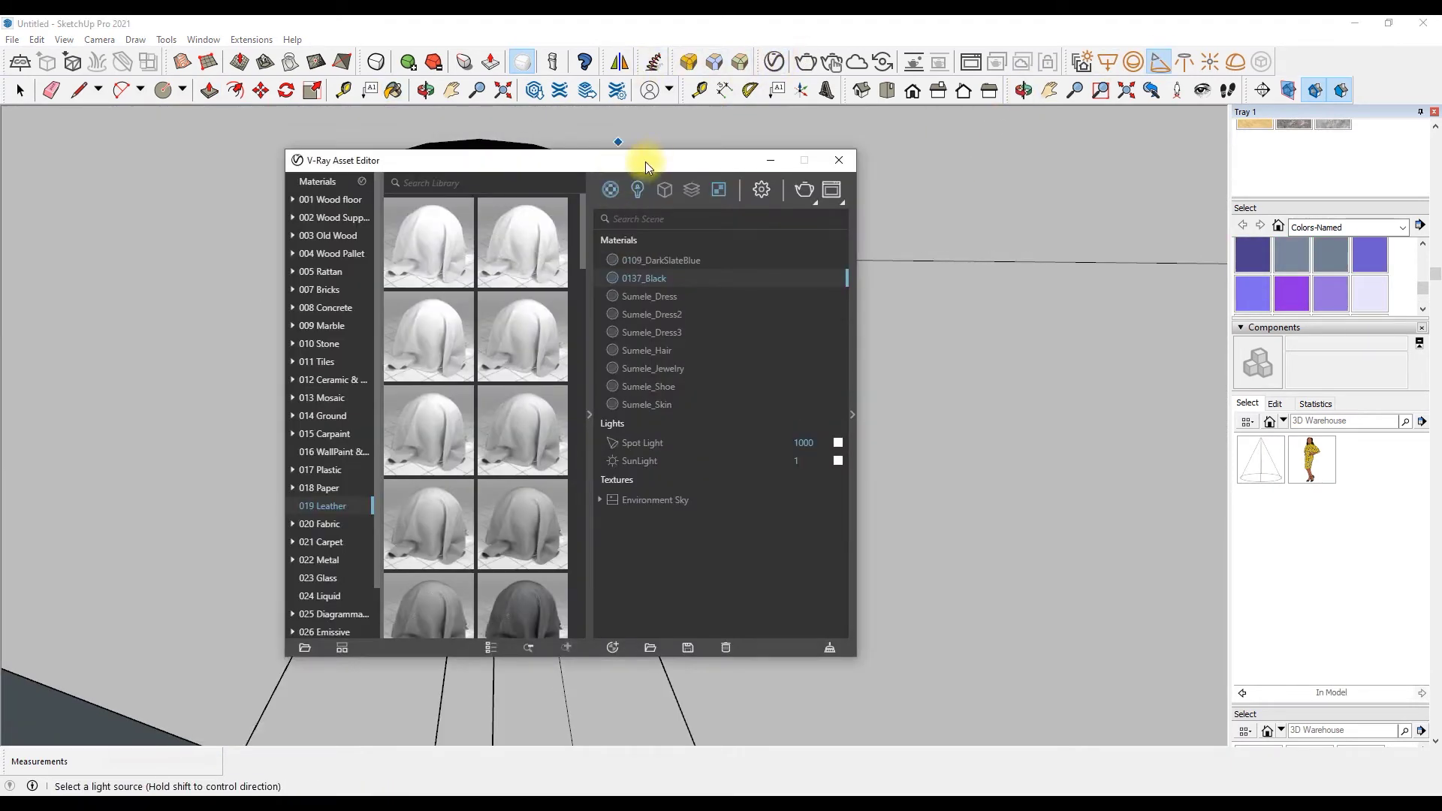
drag(643, 165, 706, 184)
click(916, 434)
click(796, 277)
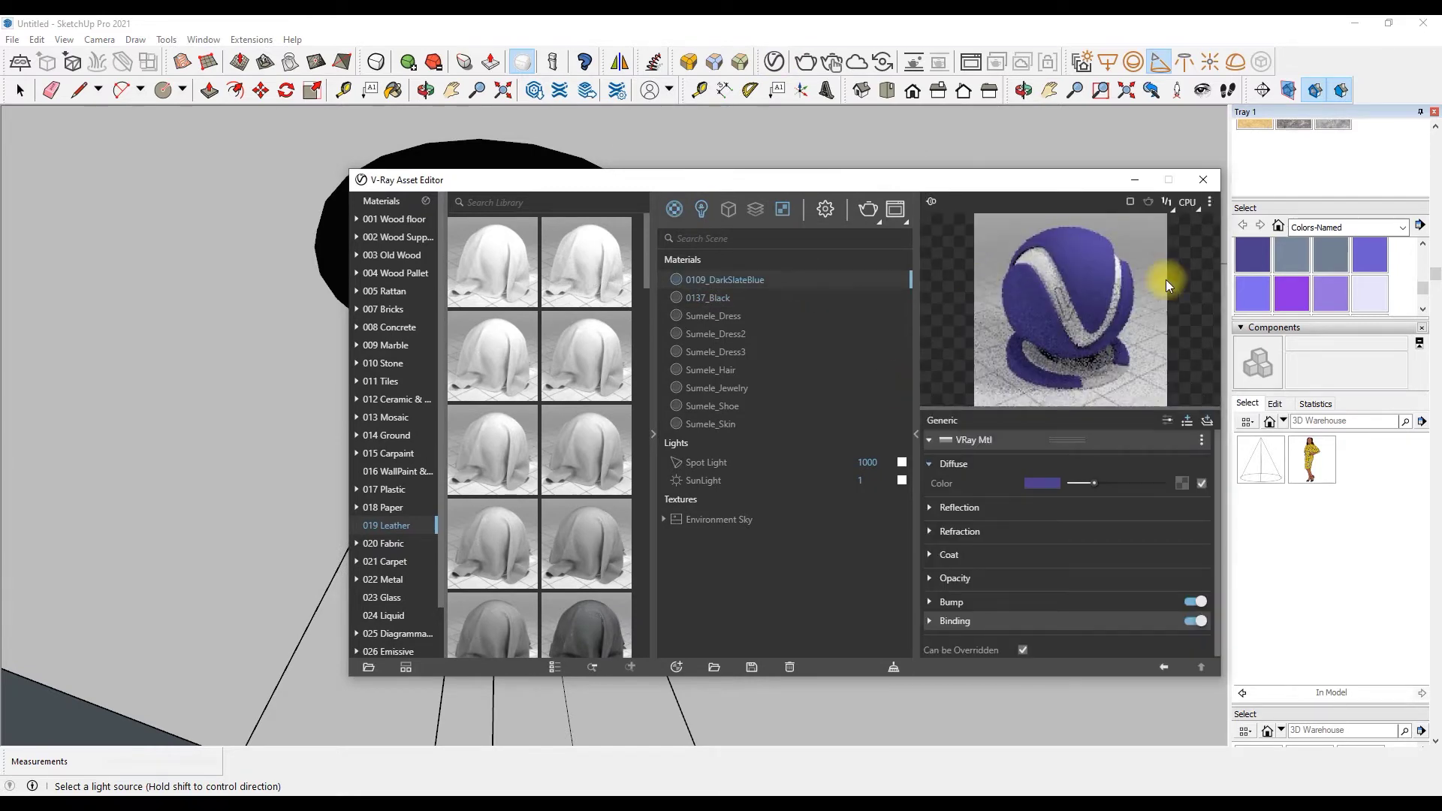
click(1207, 421)
click(1183, 452)
click(1204, 179)
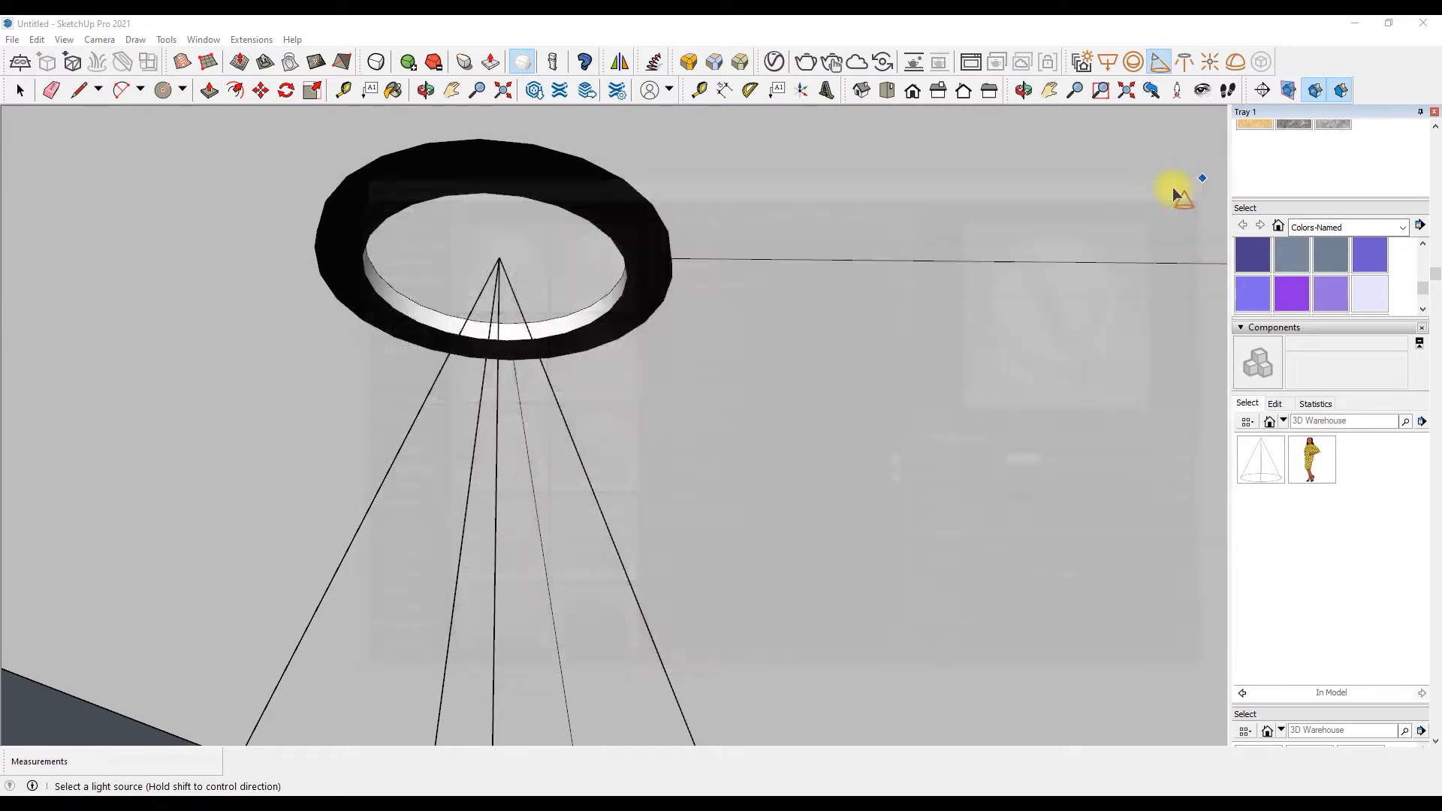
Step: Place a second spot light under the ceiling
scroll(479, 236, down, 3)
scroll(480, 235, down, 3)
scroll(496, 239, down, 3)
click(322, 185)
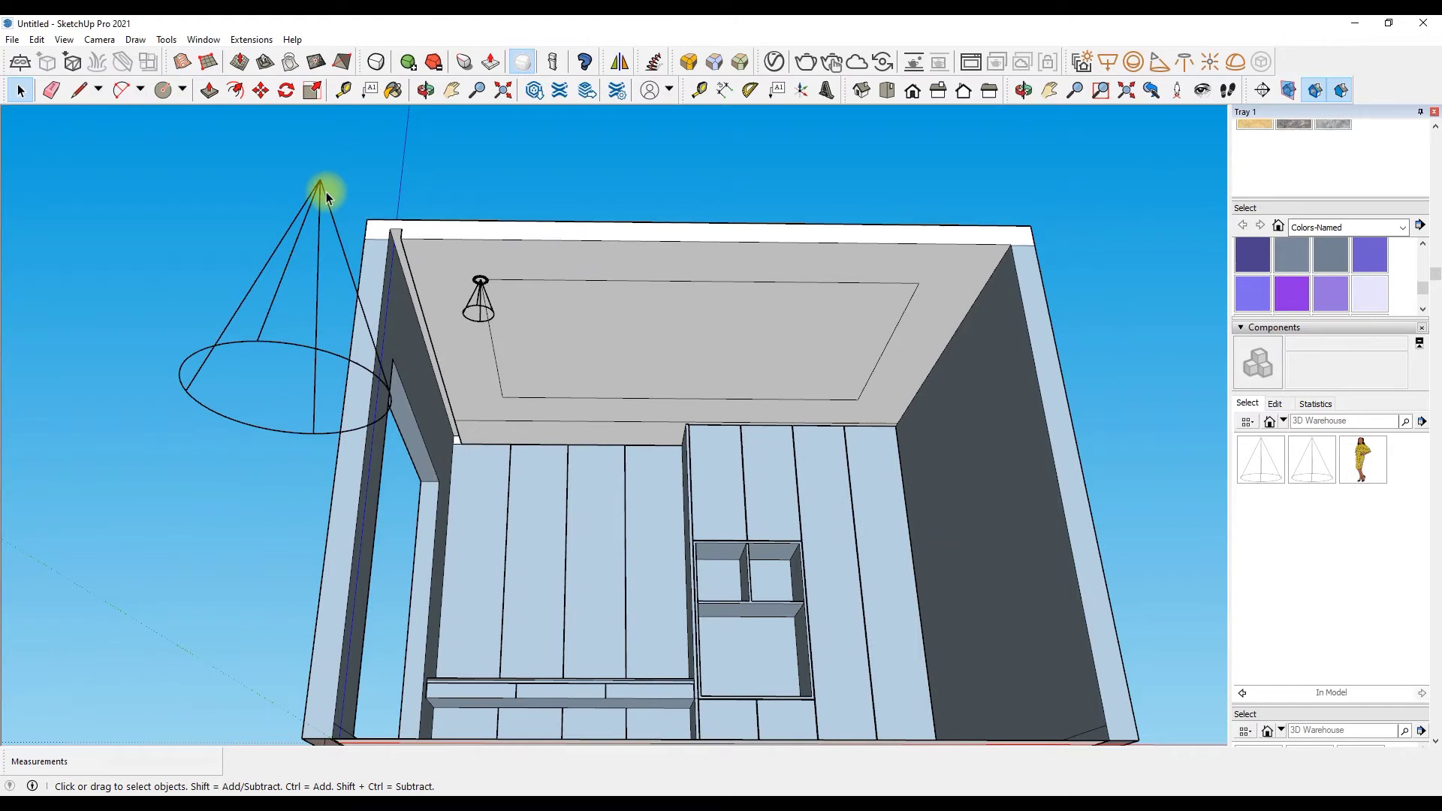
Step: Make the ceiling fixture and its light into a component
scroll(489, 297, up, 3)
click(498, 299)
scroll(526, 331, up, 3)
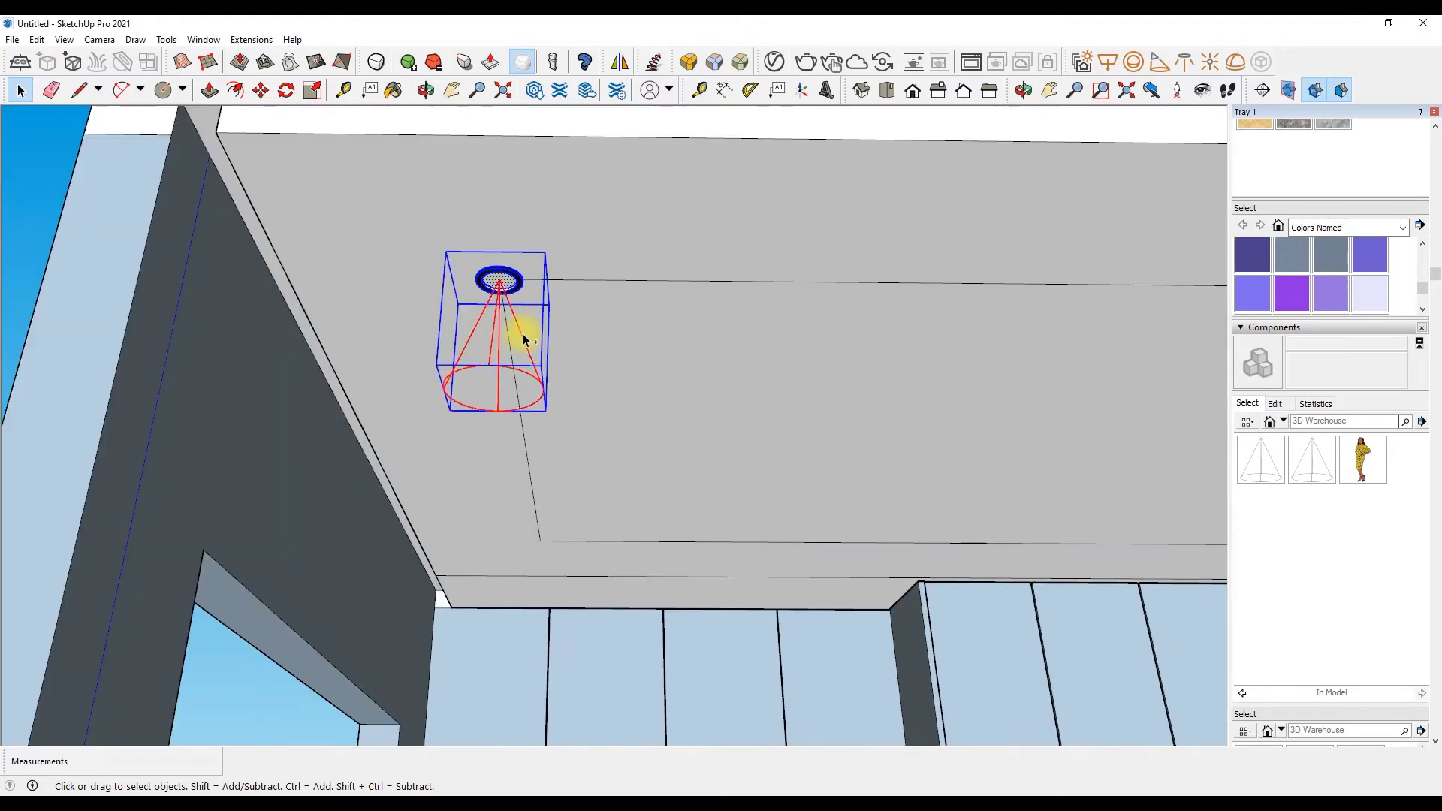
key(g)
key(Return)
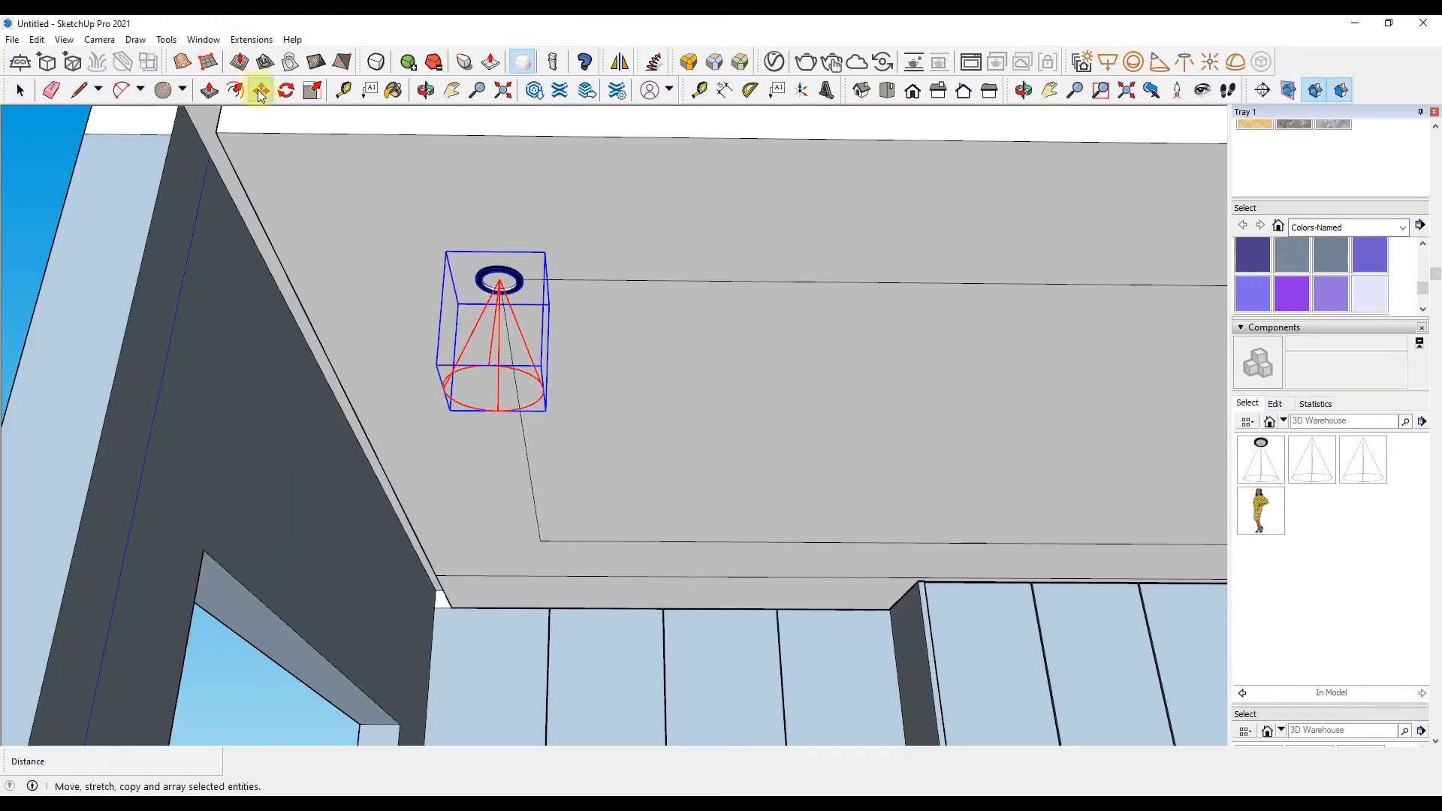
Step: Ctrl-copy the fixture with Move to another inset ceiling corner
click(261, 94)
scroll(509, 268, up, 3)
click(509, 268)
key(ctrl)
scroll(876, 322, down, 3)
scroll(856, 311, up, 3)
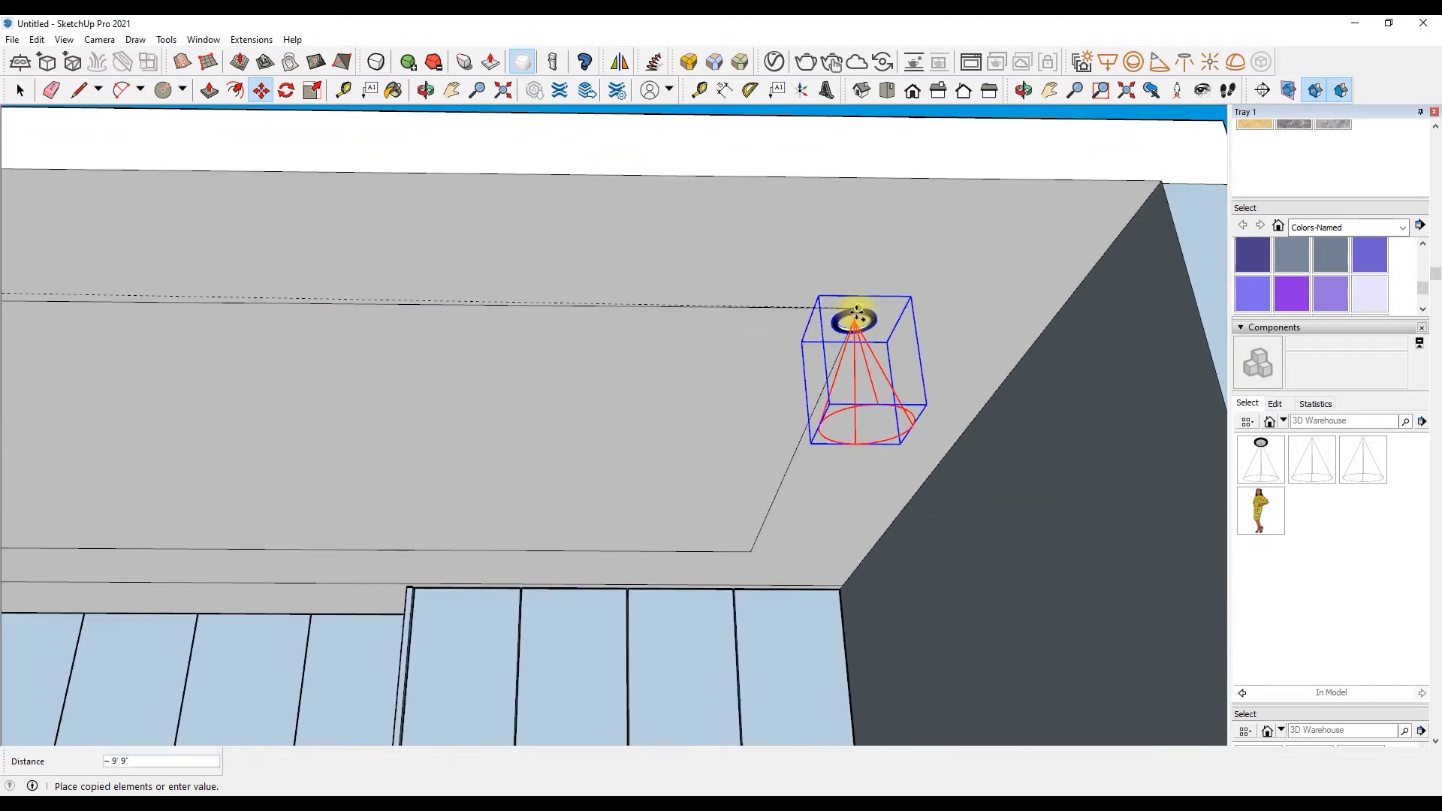
click(861, 303)
scroll(760, 299, down, 5)
scroll(376, 315, up, 5)
Step: Inside the downlight component, recess the inner face, delete the cone lines, and add a spot light
right_click(363, 310)
click(436, 412)
scroll(377, 331, up, 5)
key(p)
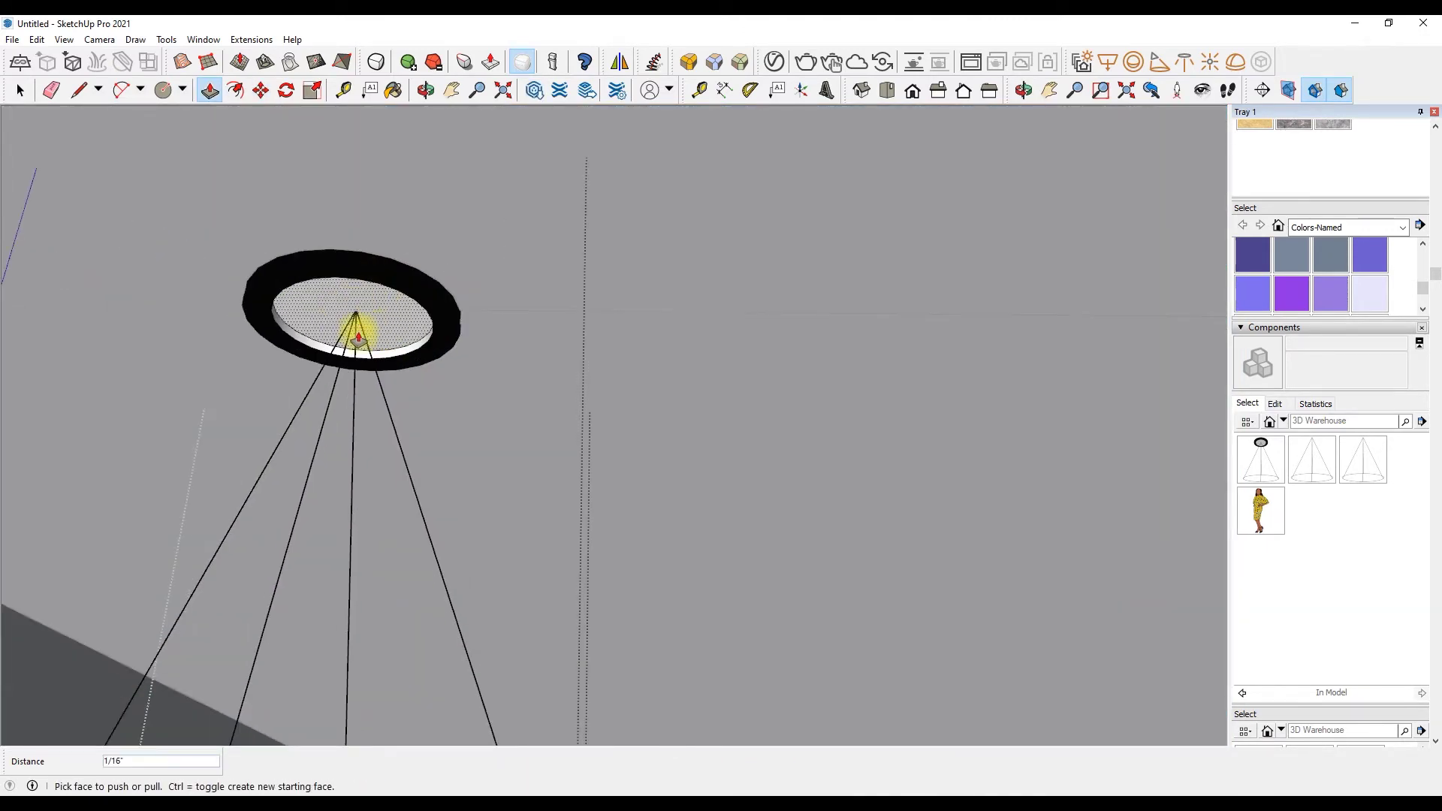
drag(389, 330, 380, 373)
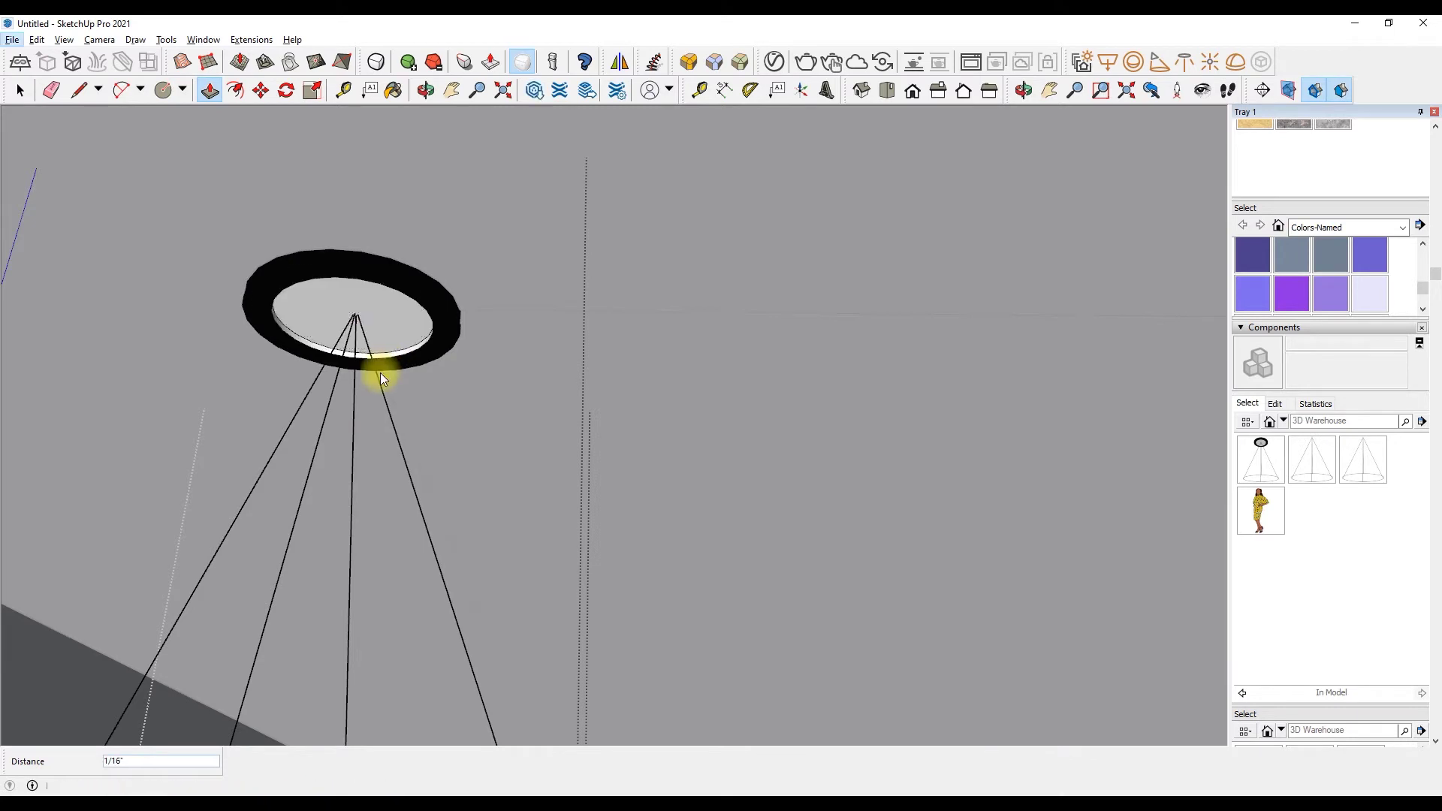
key(space)
click(378, 384)
key(Delete)
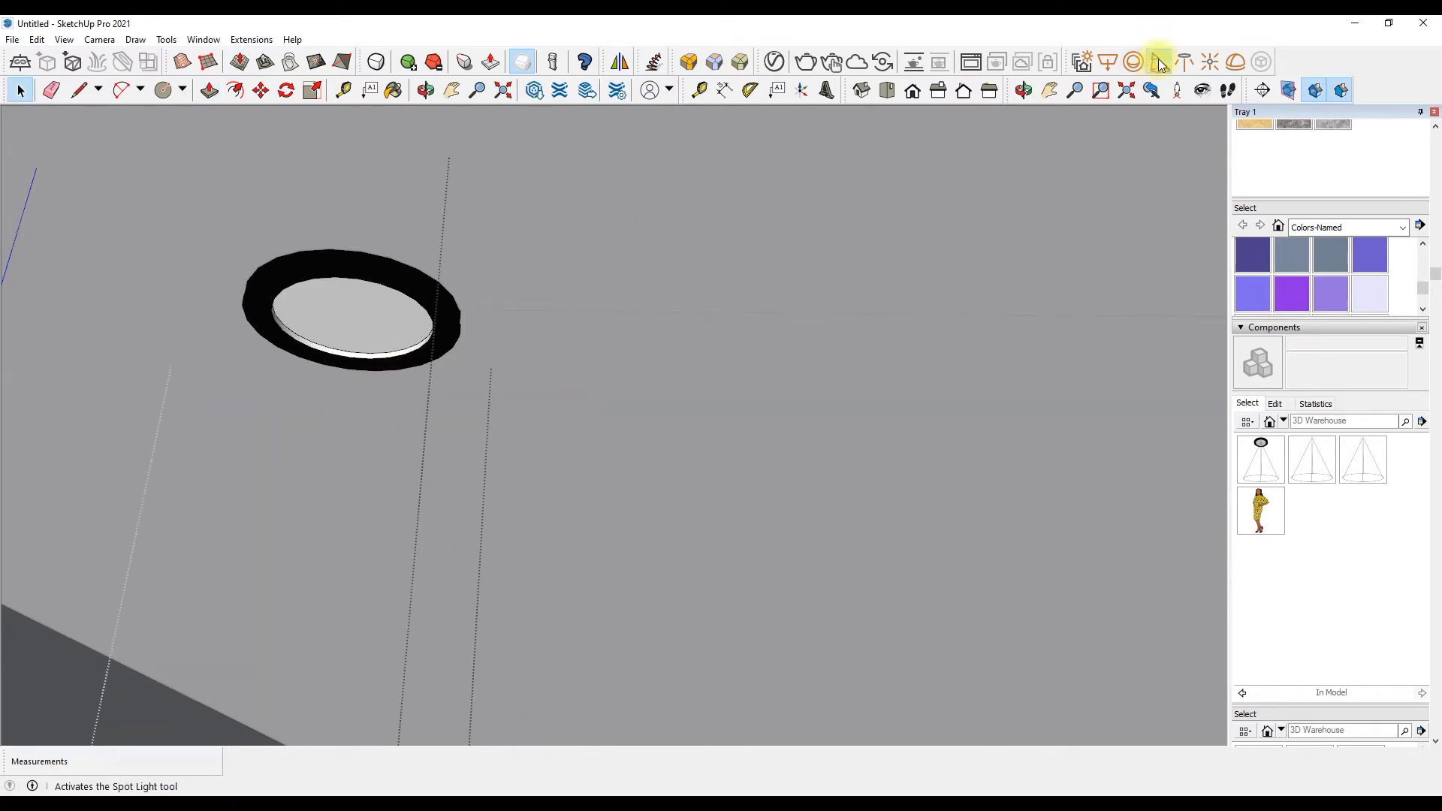
click(352, 321)
scroll(490, 192, down, 3)
scroll(326, 215, down, 5)
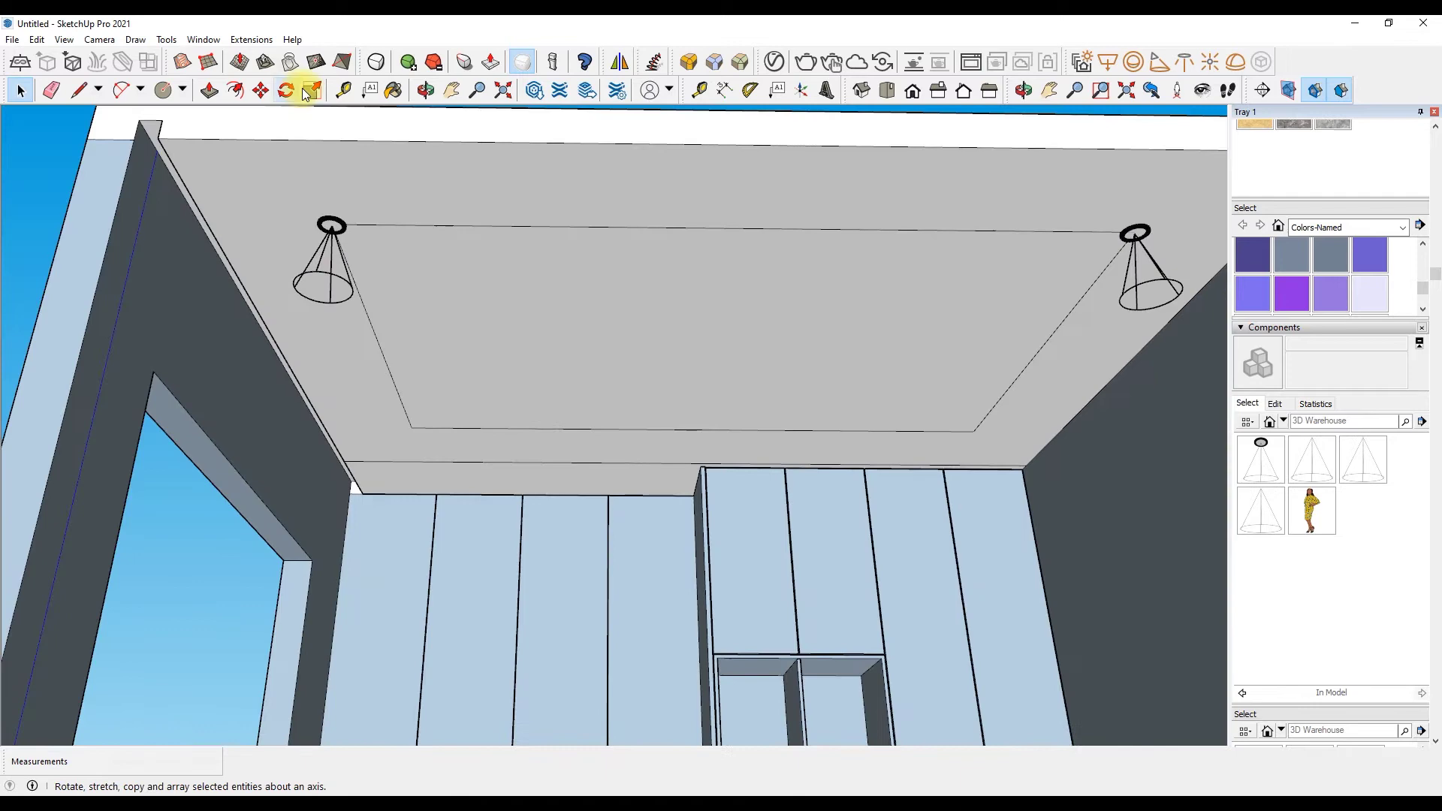
Step: Cut and paste the right ceiling light to reposition it on the ceiling
key(m)
scroll(1005, 233, up, 4)
scroll(1005, 240, up, 2)
click(1005, 242)
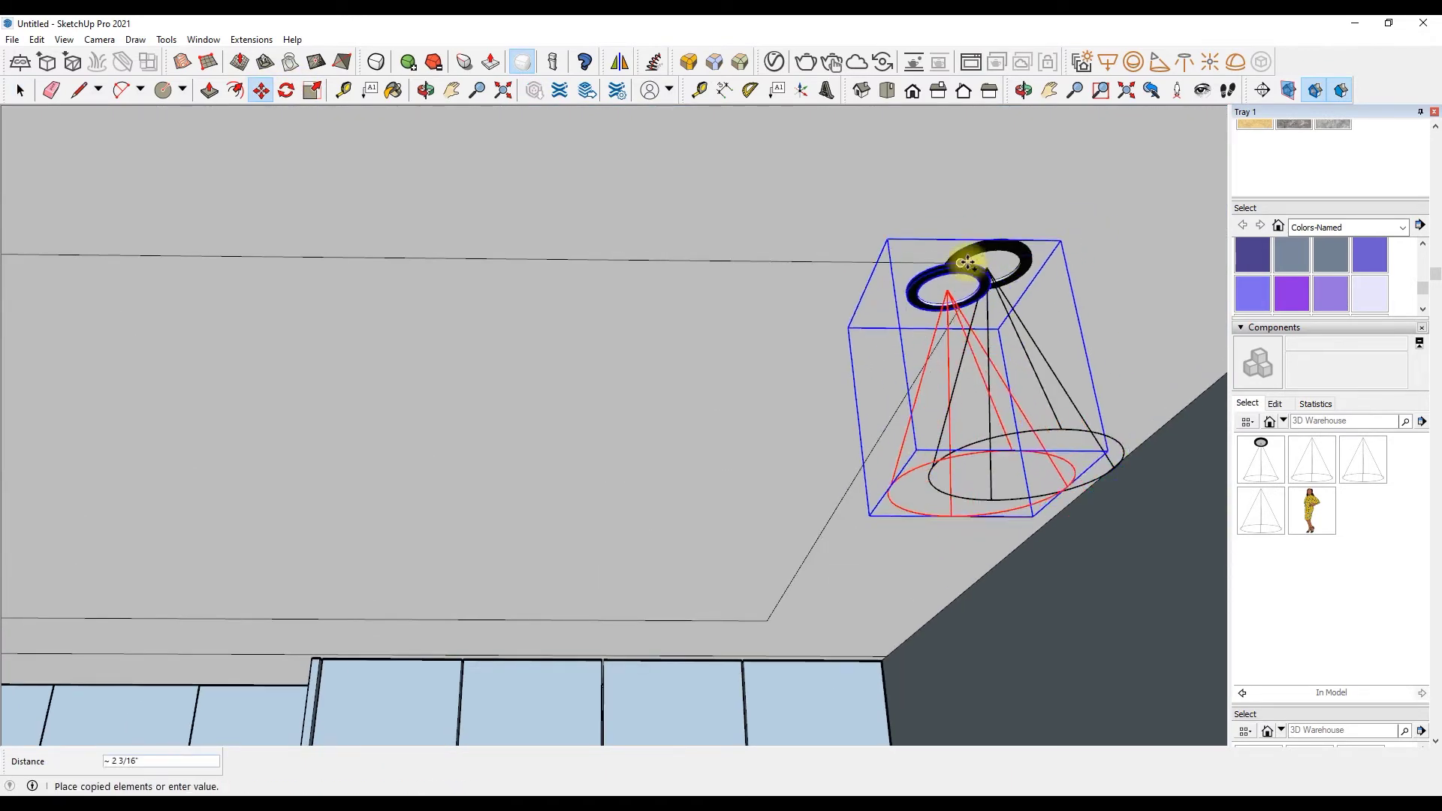
key(space)
click(947, 253)
key(ctrl+x)
scroll(1008, 263, down, 4)
key(ctrl+v)
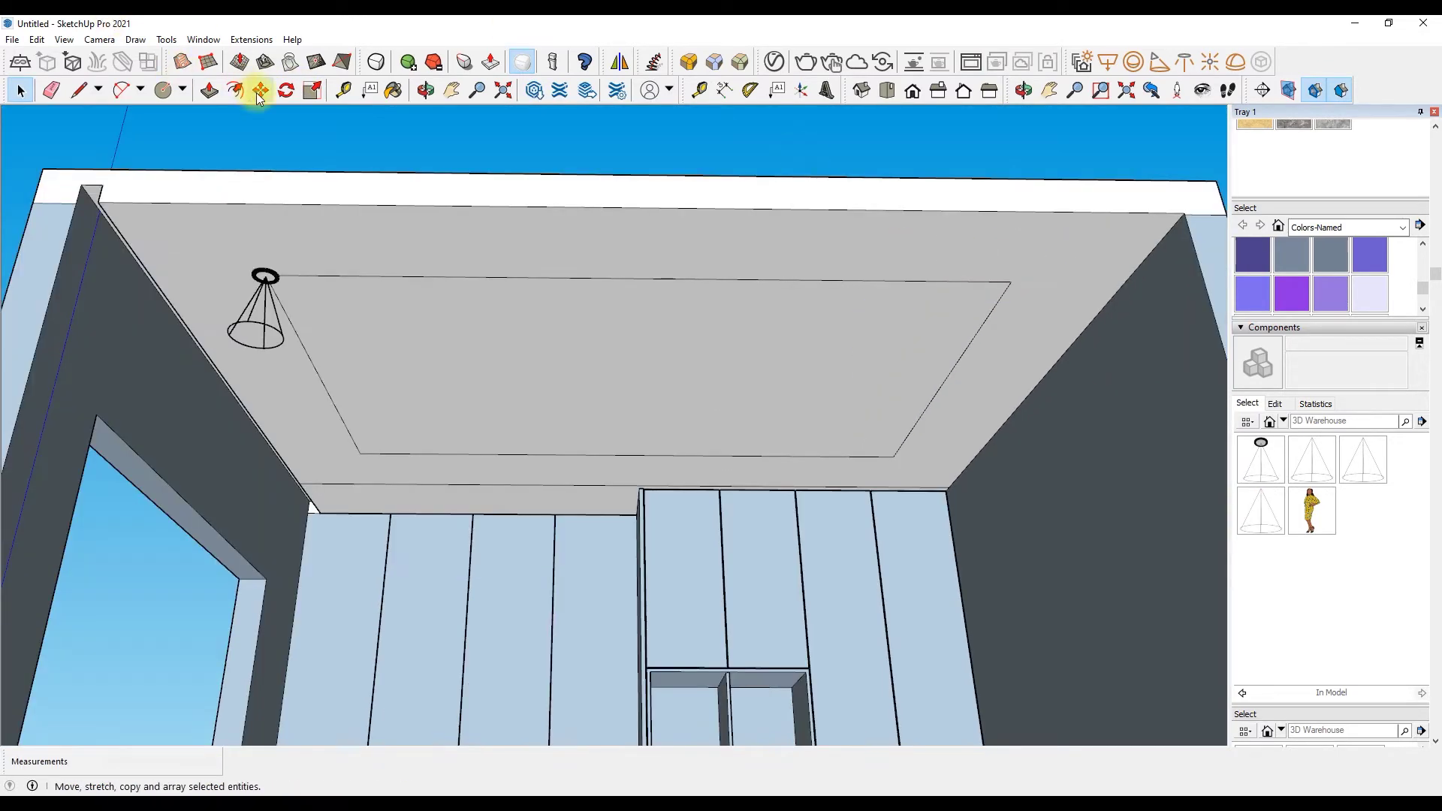
scroll(258, 293, up, 2)
click(257, 293)
Step: Ctrl-copy the light to the remaining ceiling spots for six lights
key(ctrl)
scroll(418, 623, up, 3)
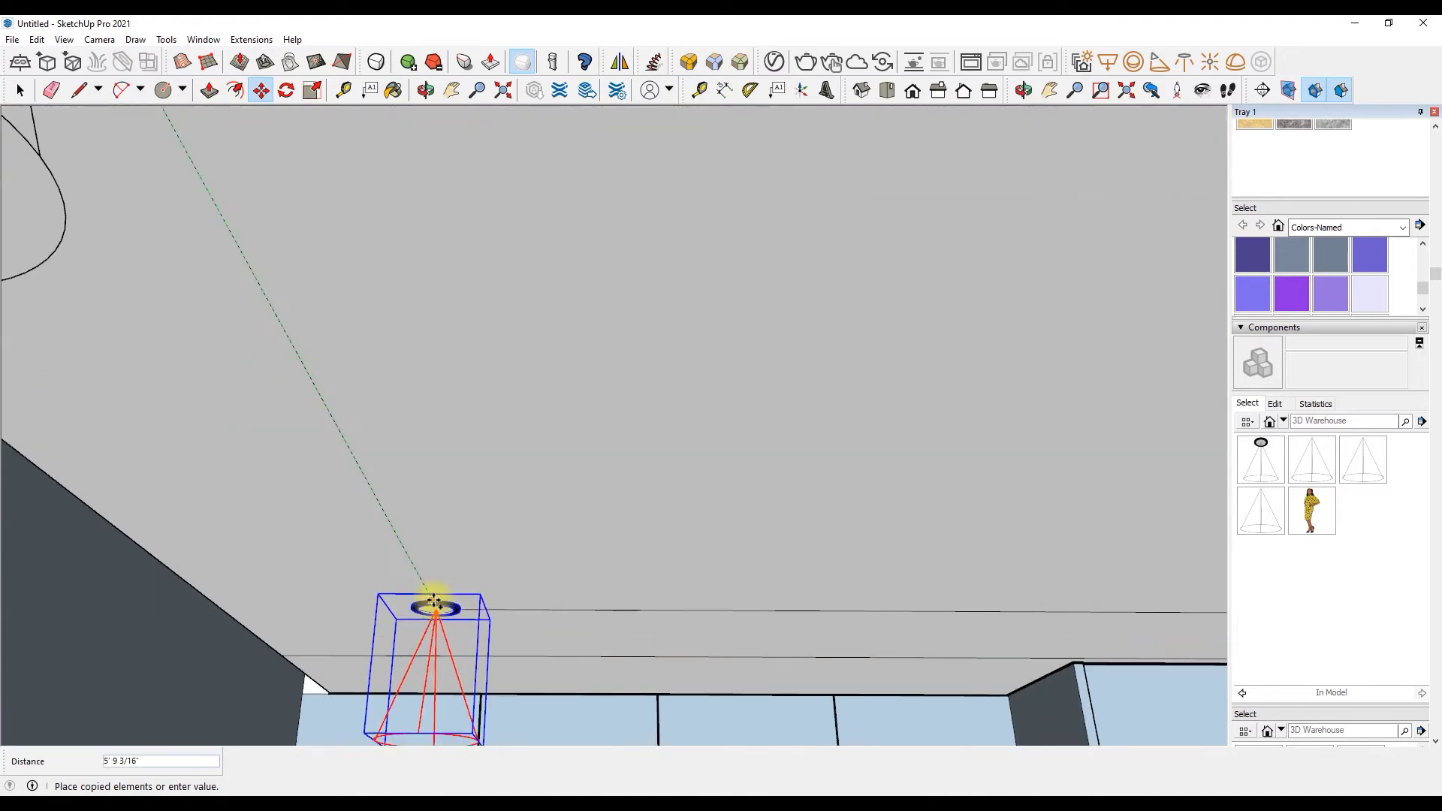
scroll(434, 601, up, 3)
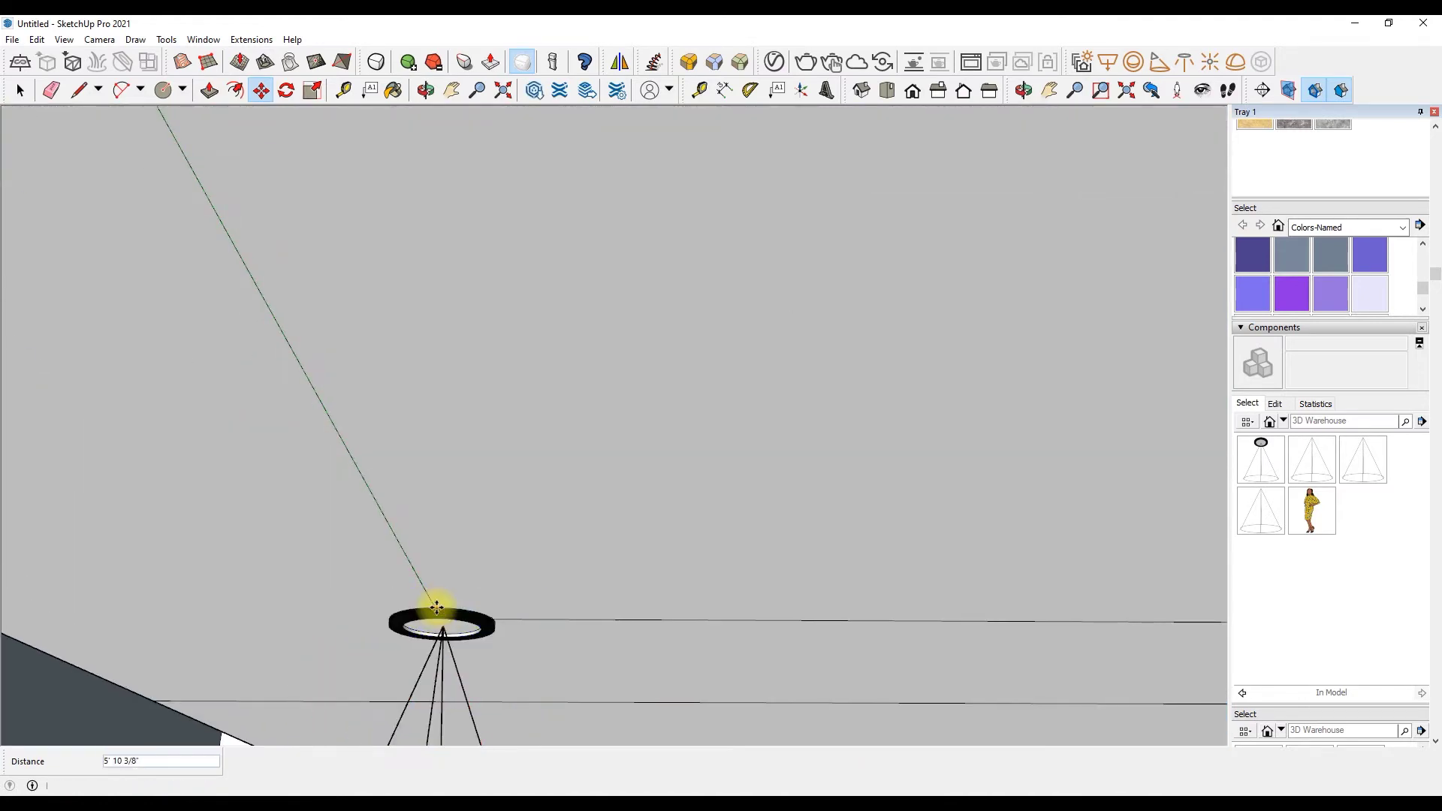
scroll(323, 599, down, 2)
scroll(323, 600, down, 3)
scroll(631, 573, up, 3)
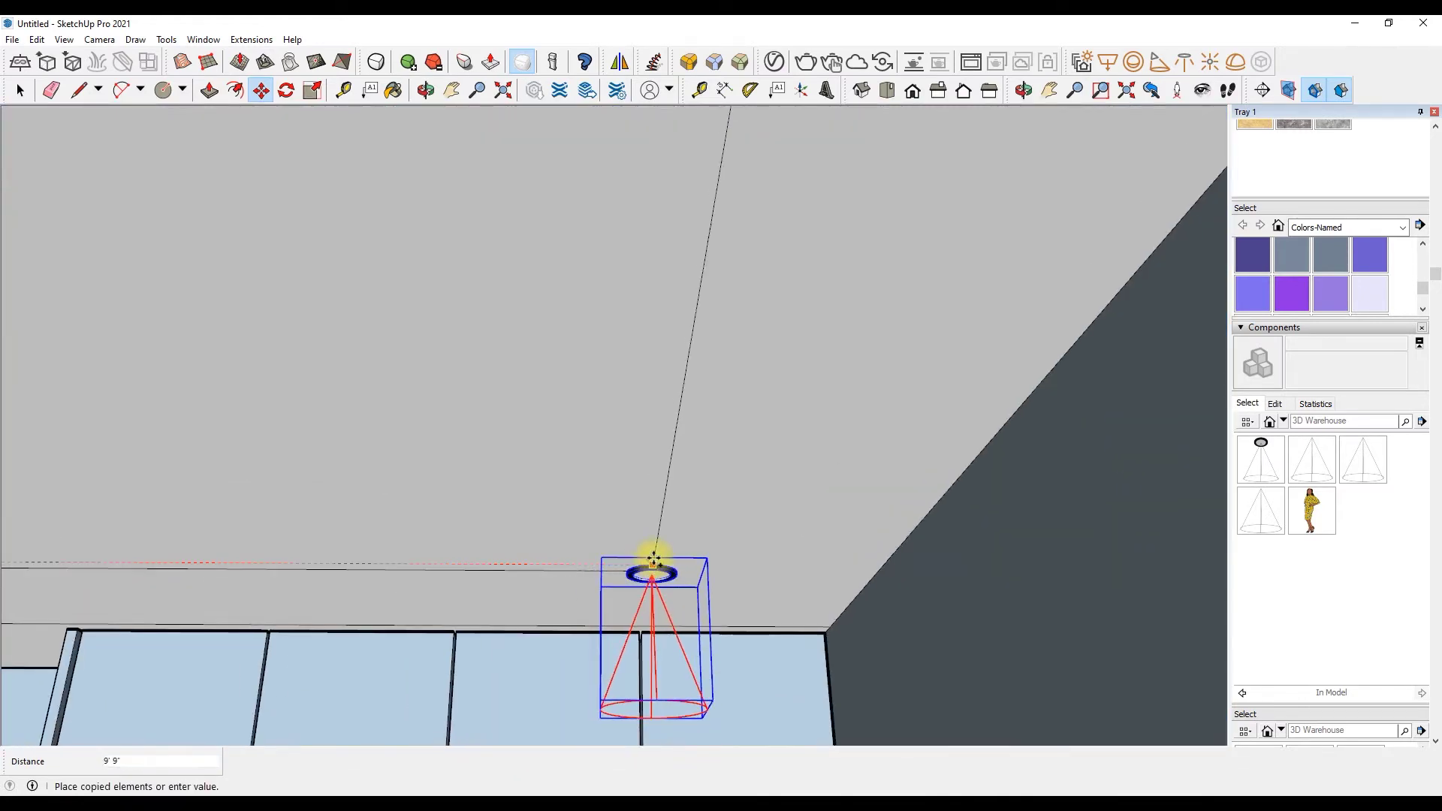
scroll(654, 560, up, 2)
scroll(653, 554, down, 3)
middle_drag(654, 541, 684, 442)
scroll(683, 441, up, 1)
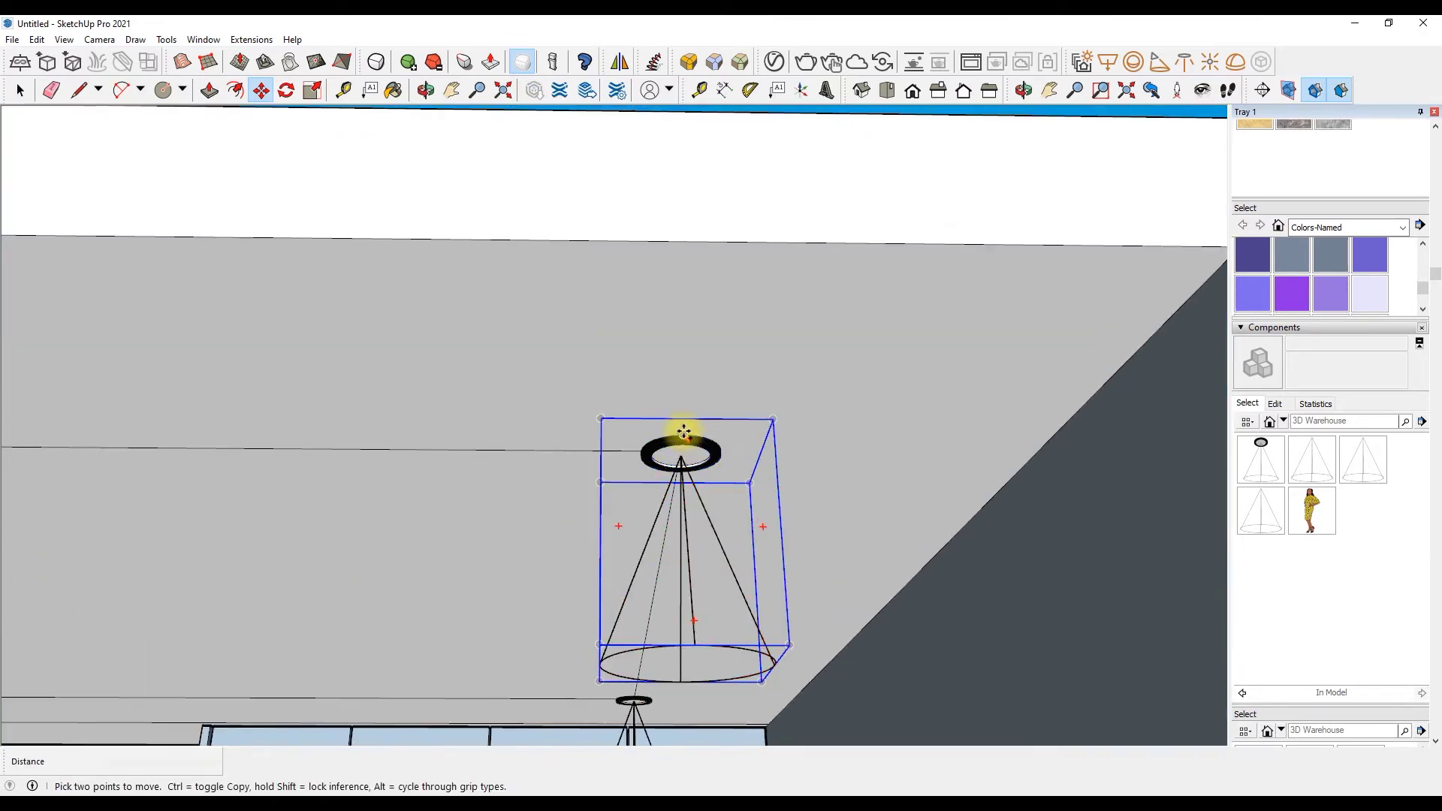
scroll(767, 420, down, 3)
scroll(612, 413, down, 1)
scroll(637, 415, up, 2)
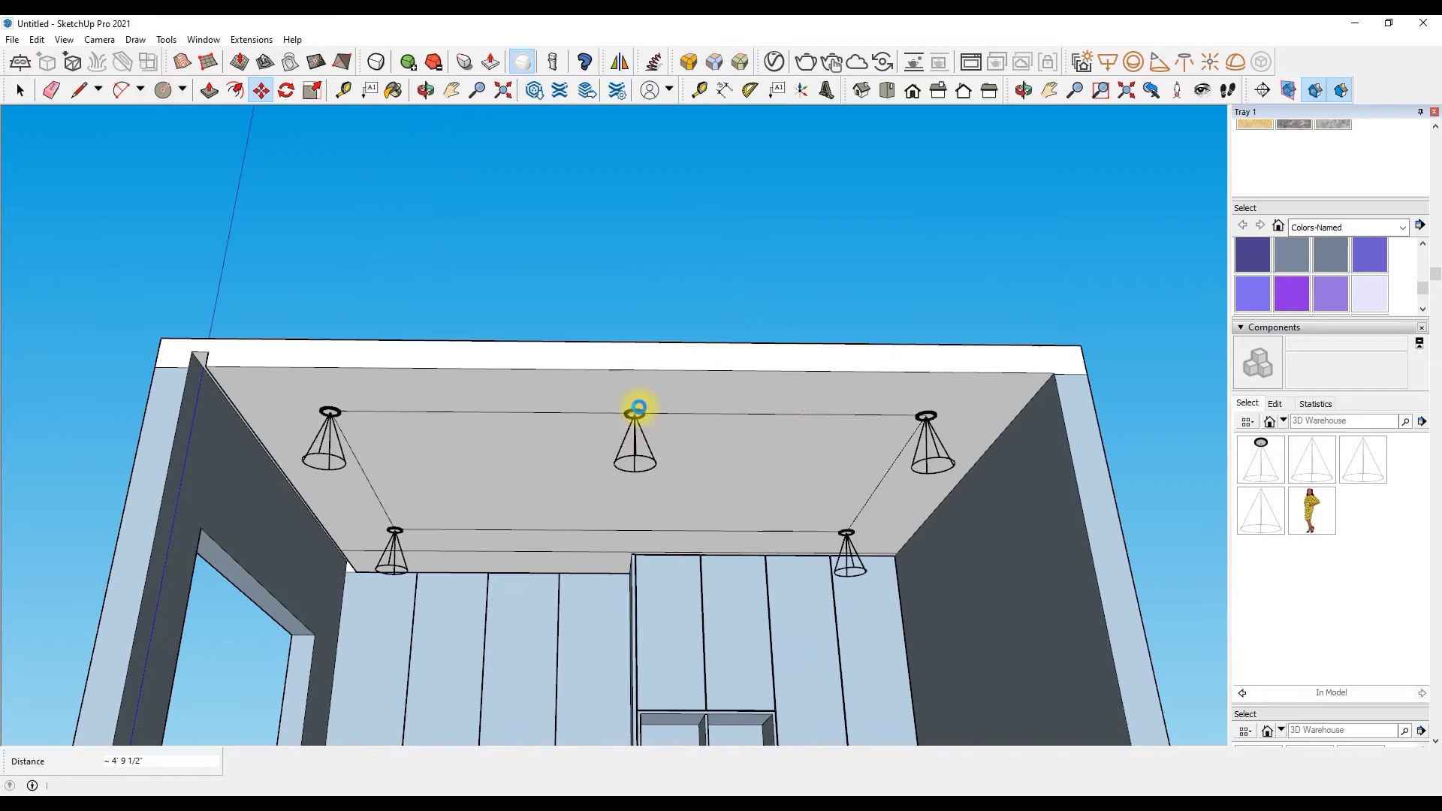
scroll(637, 410, up, 2)
scroll(634, 412, up, 1)
scroll(646, 375, up, 2)
scroll(667, 338, down, 5)
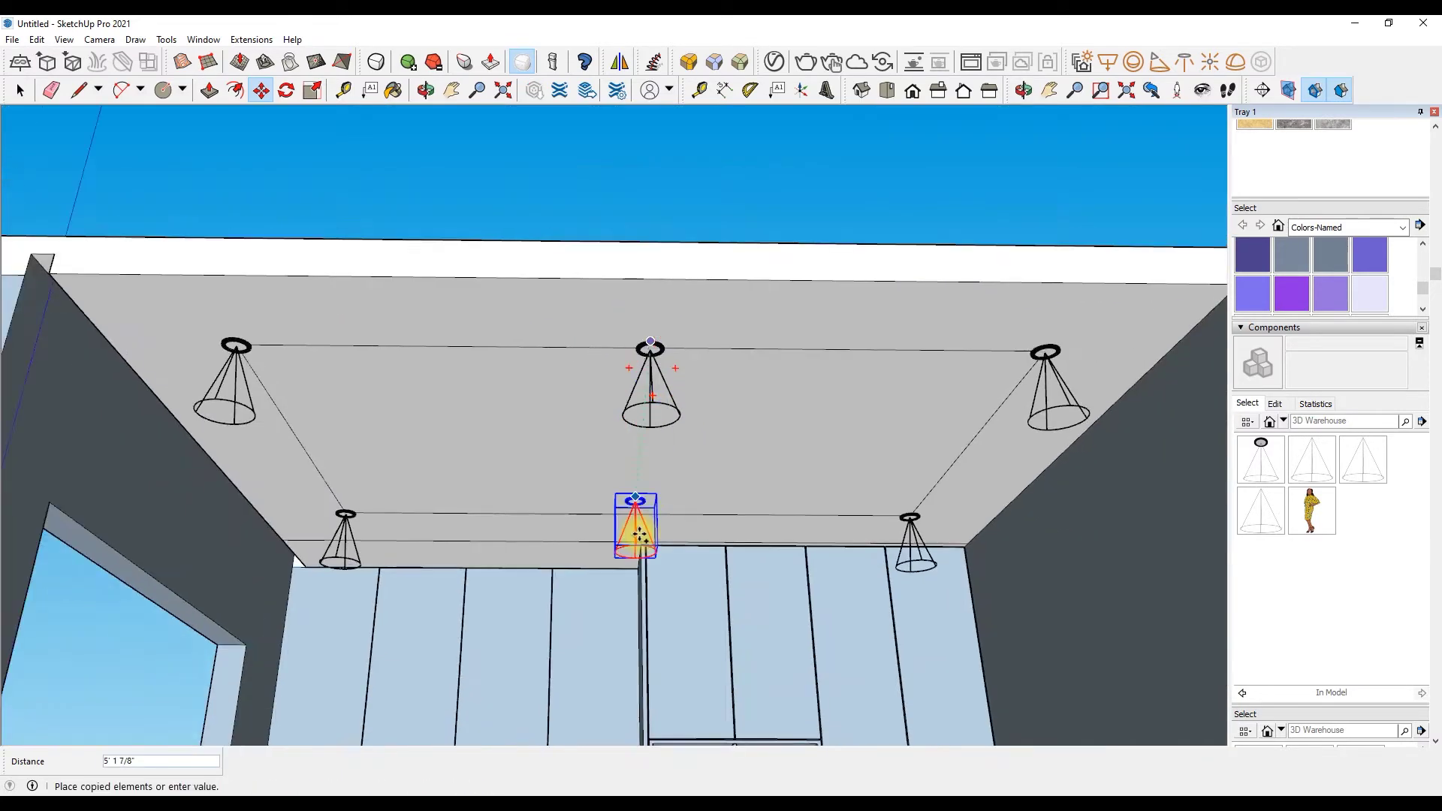
scroll(639, 535, up, 3)
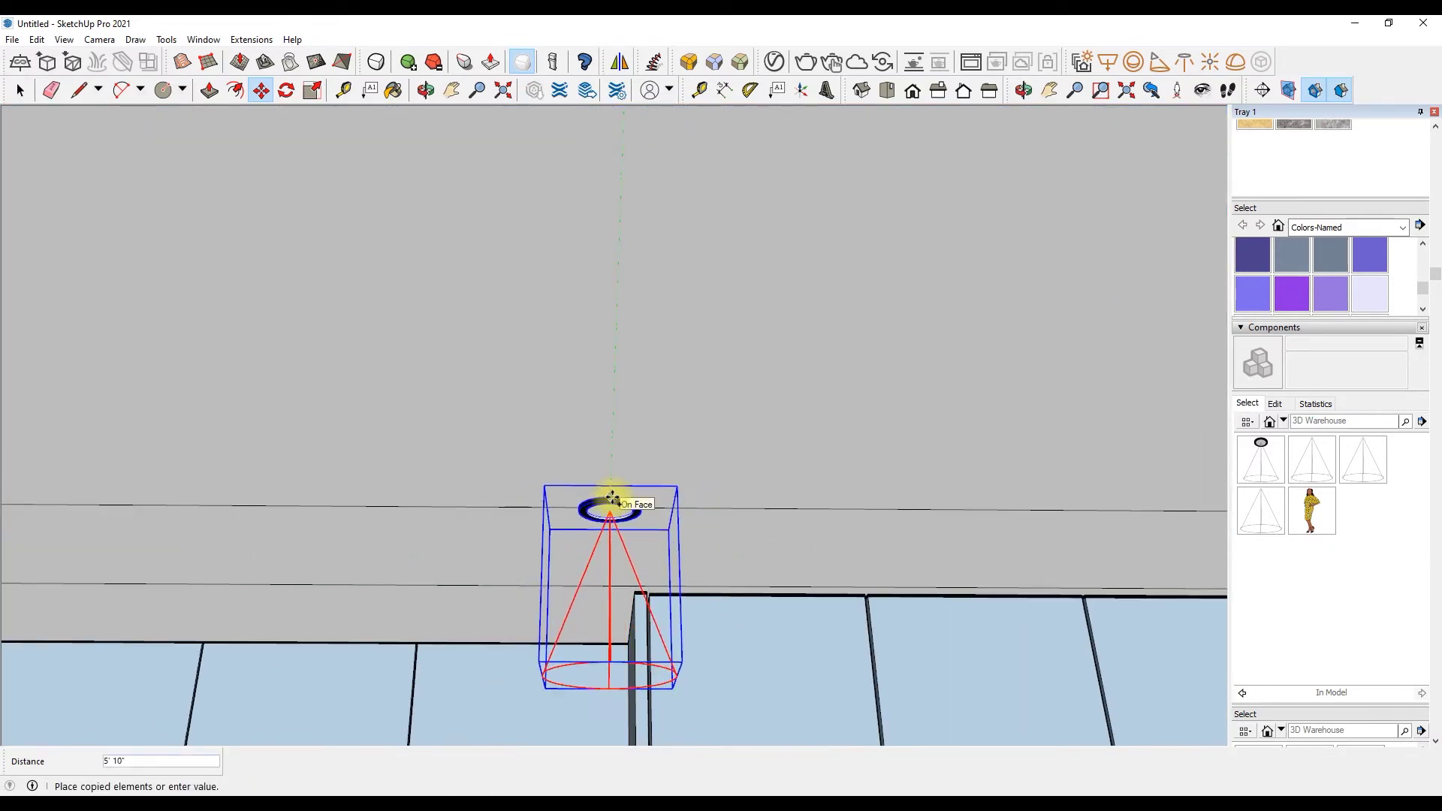
click(612, 498)
scroll(641, 453, down, 3)
scroll(602, 438, down, 3)
Step: Erase the guide lines connecting the ceiling lights
key(e)
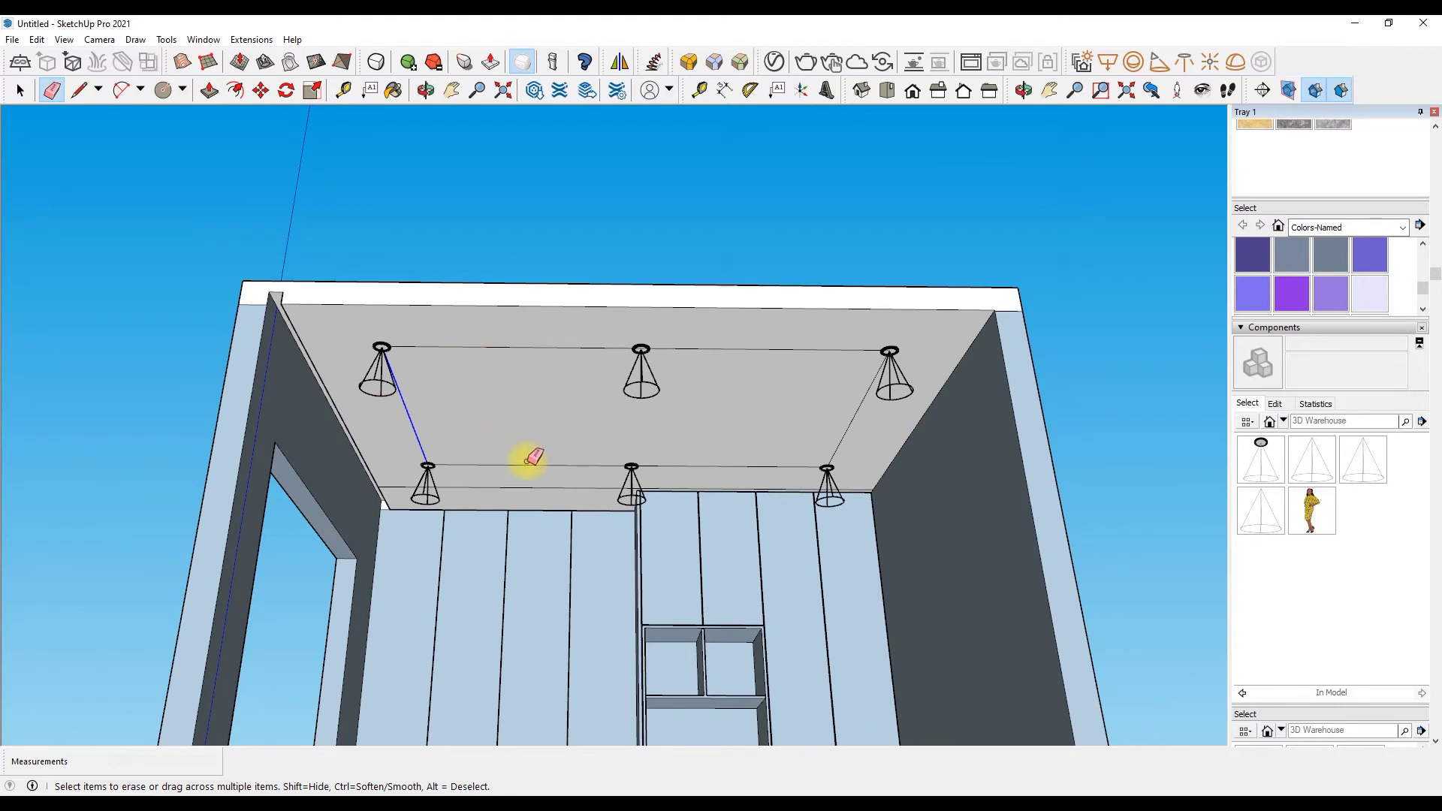
drag(558, 342, 843, 441)
scroll(843, 441, down, 2)
scroll(547, 429, down, 2)
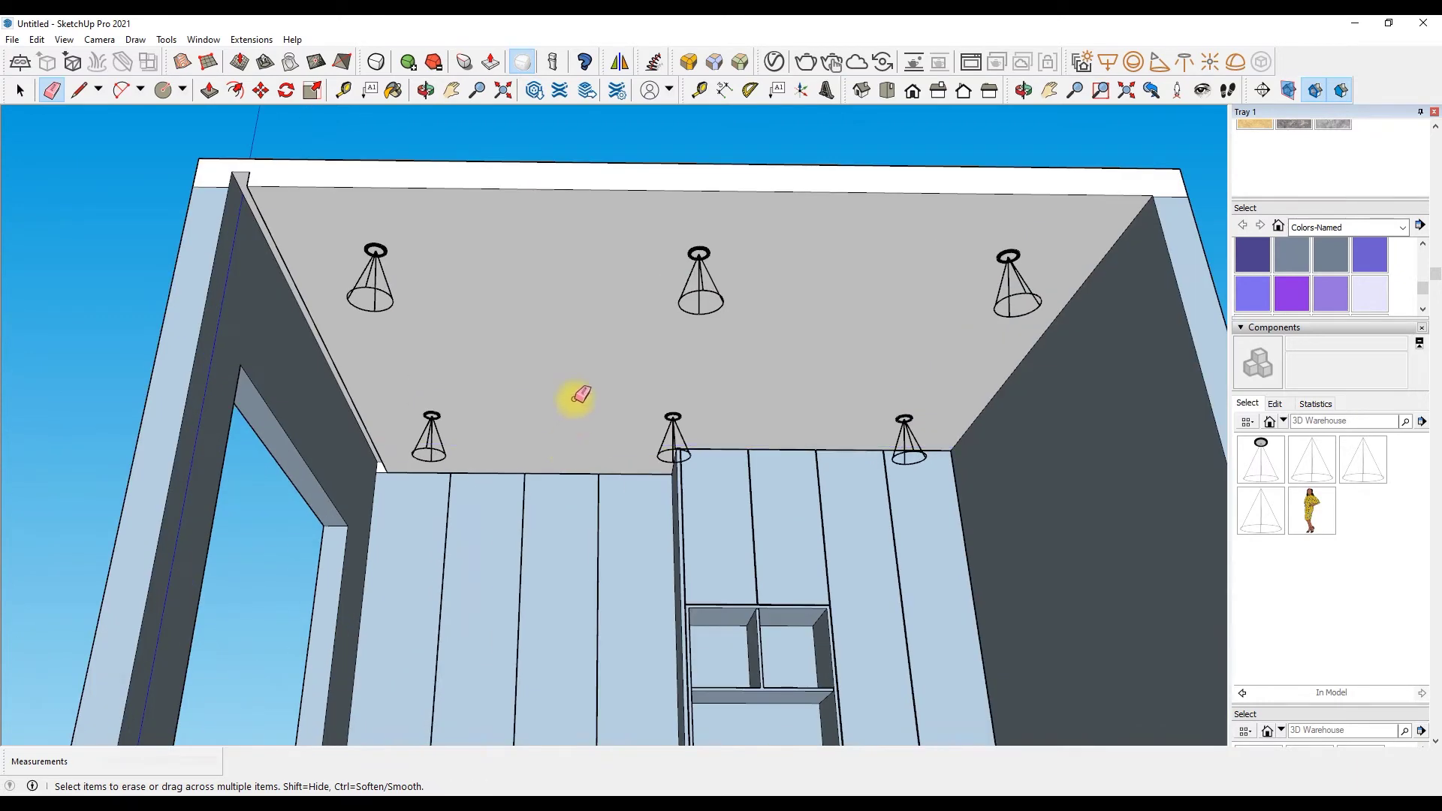
scroll(574, 393, down, 3)
Step: Switch to Front view and bring up the V-Ray Asset Editor
click(912, 90)
scroll(692, 300, up, 3)
scroll(676, 328, down, 1)
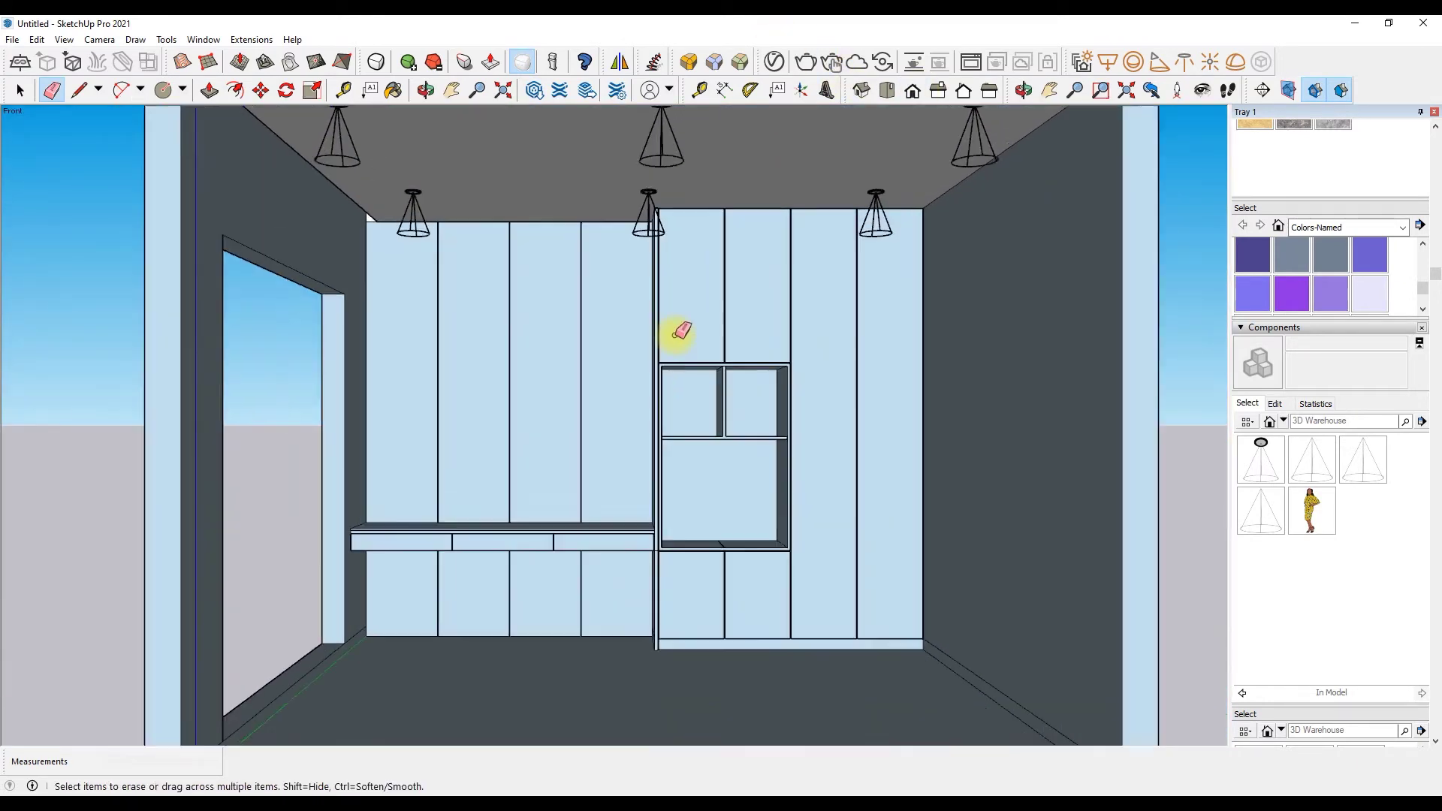
scroll(444, 157, up, 1)
click(777, 63)
Step: Give Spot Light Lumens units, 45° penumbra, Inverse decay and shadow radius 1
click(1059, 502)
double_click(1021, 550)
text(4545)
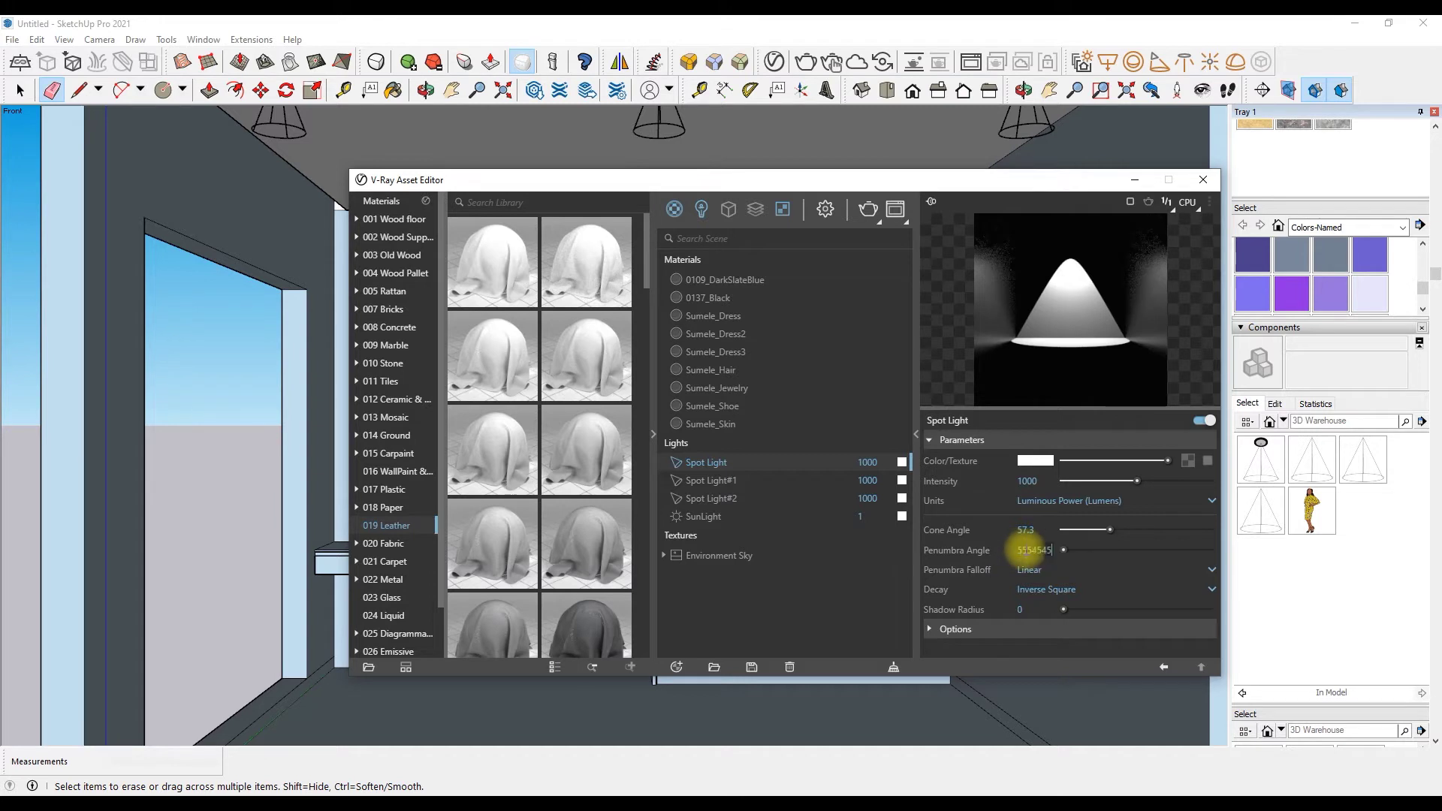
key(Return)
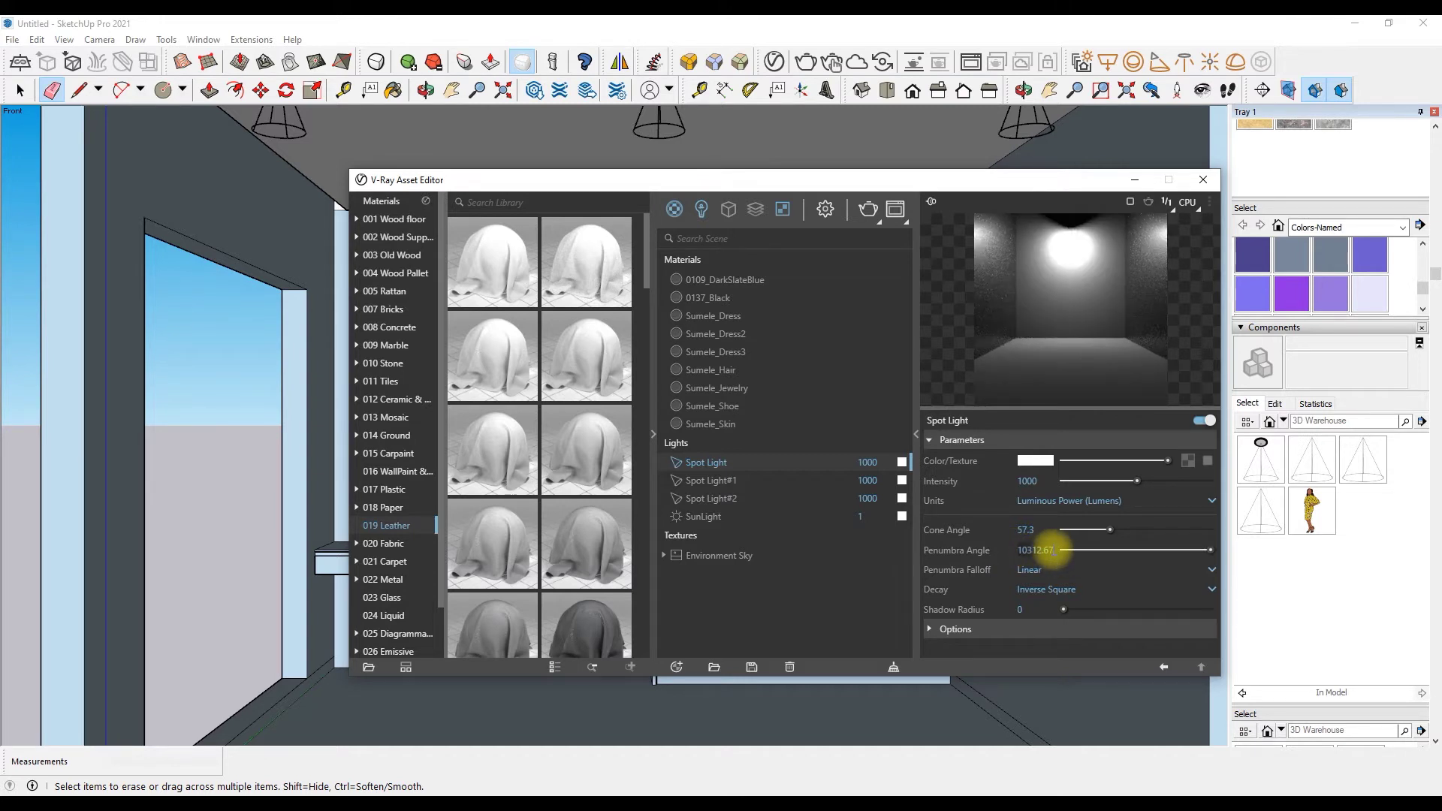
key(Return)
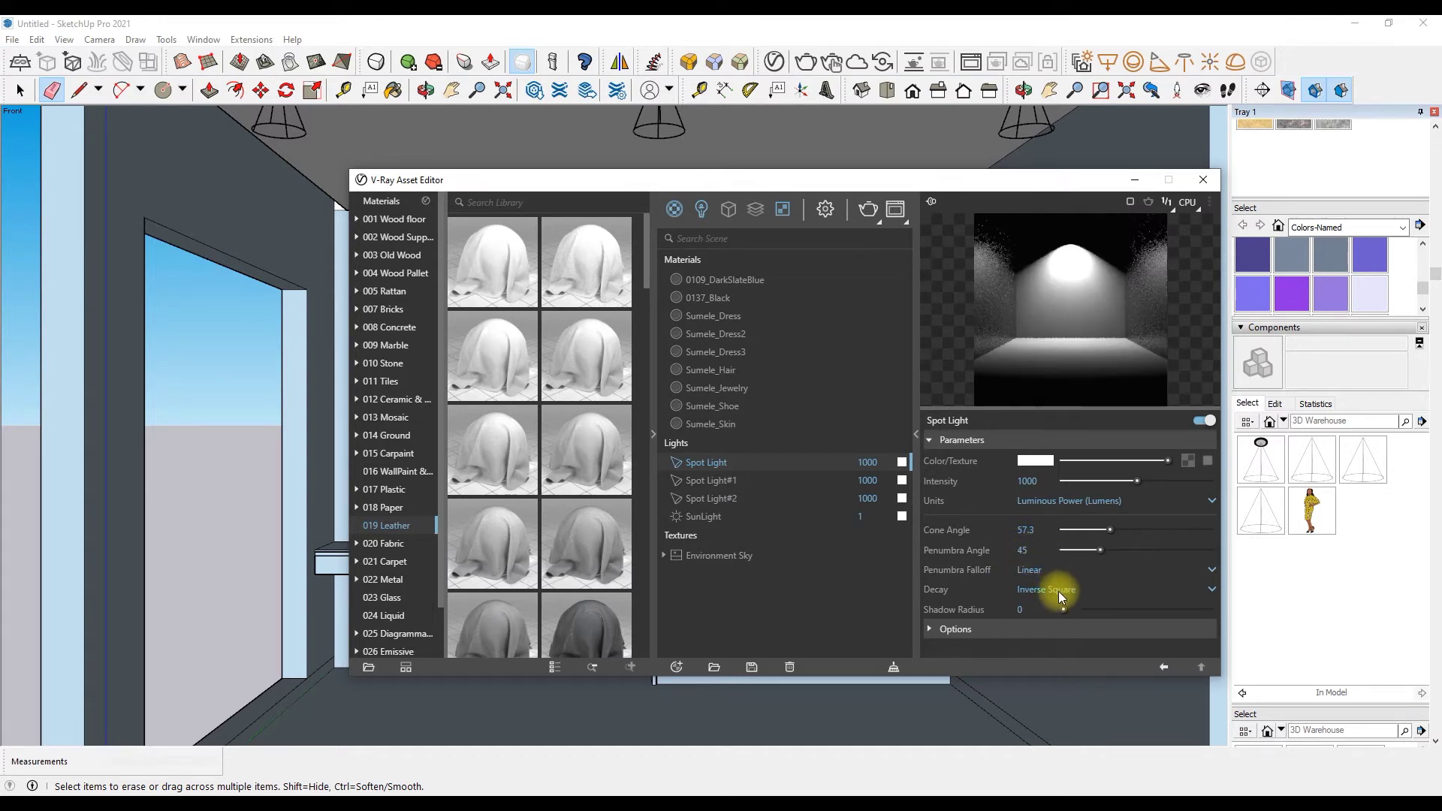
click(1059, 594)
click(1075, 598)
click(1070, 610)
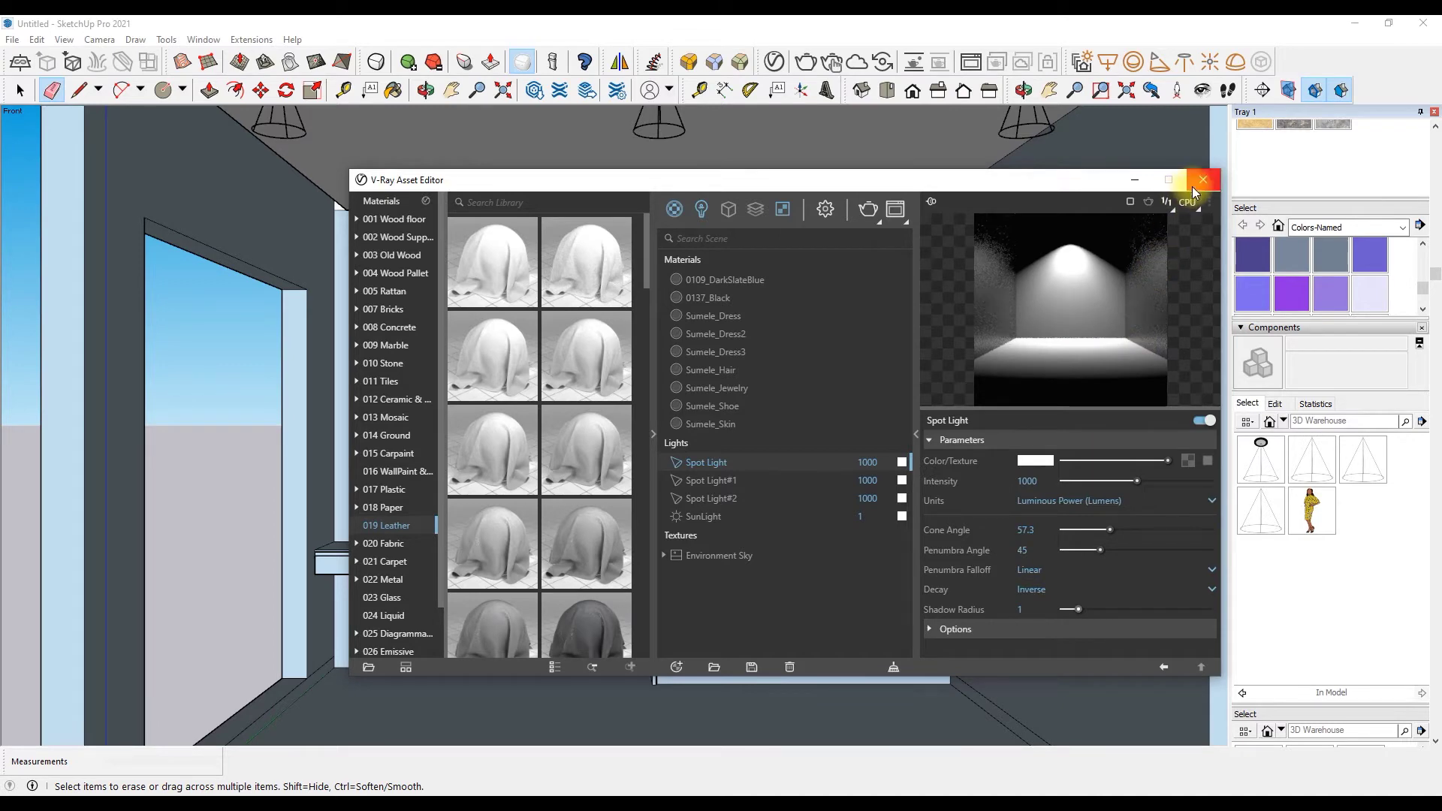
click(1198, 183)
Step: Give Spot Light#2 Lumens units, Inverse decay, shadow radius 1 and a 48.76 penumbra
click(768, 66)
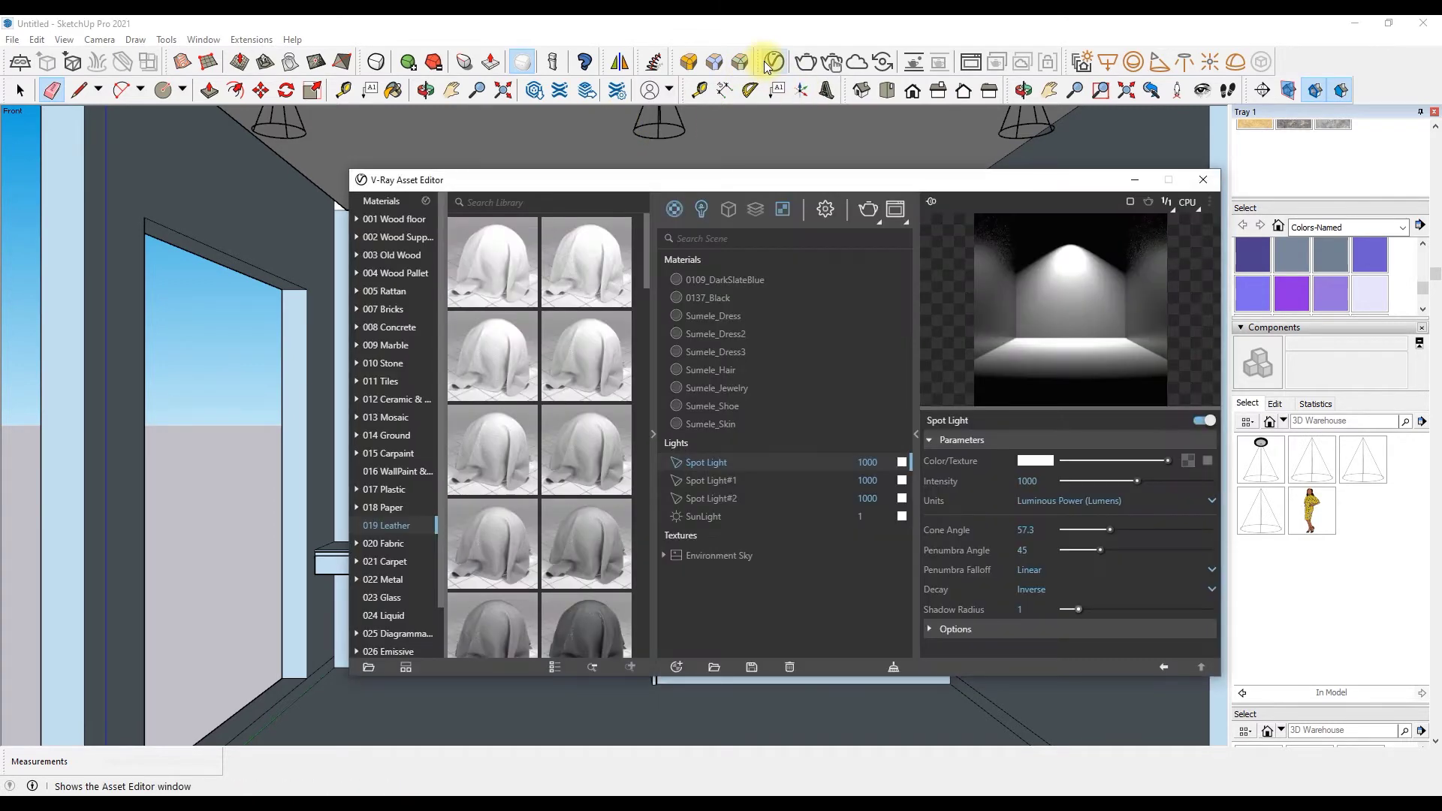
click(786, 481)
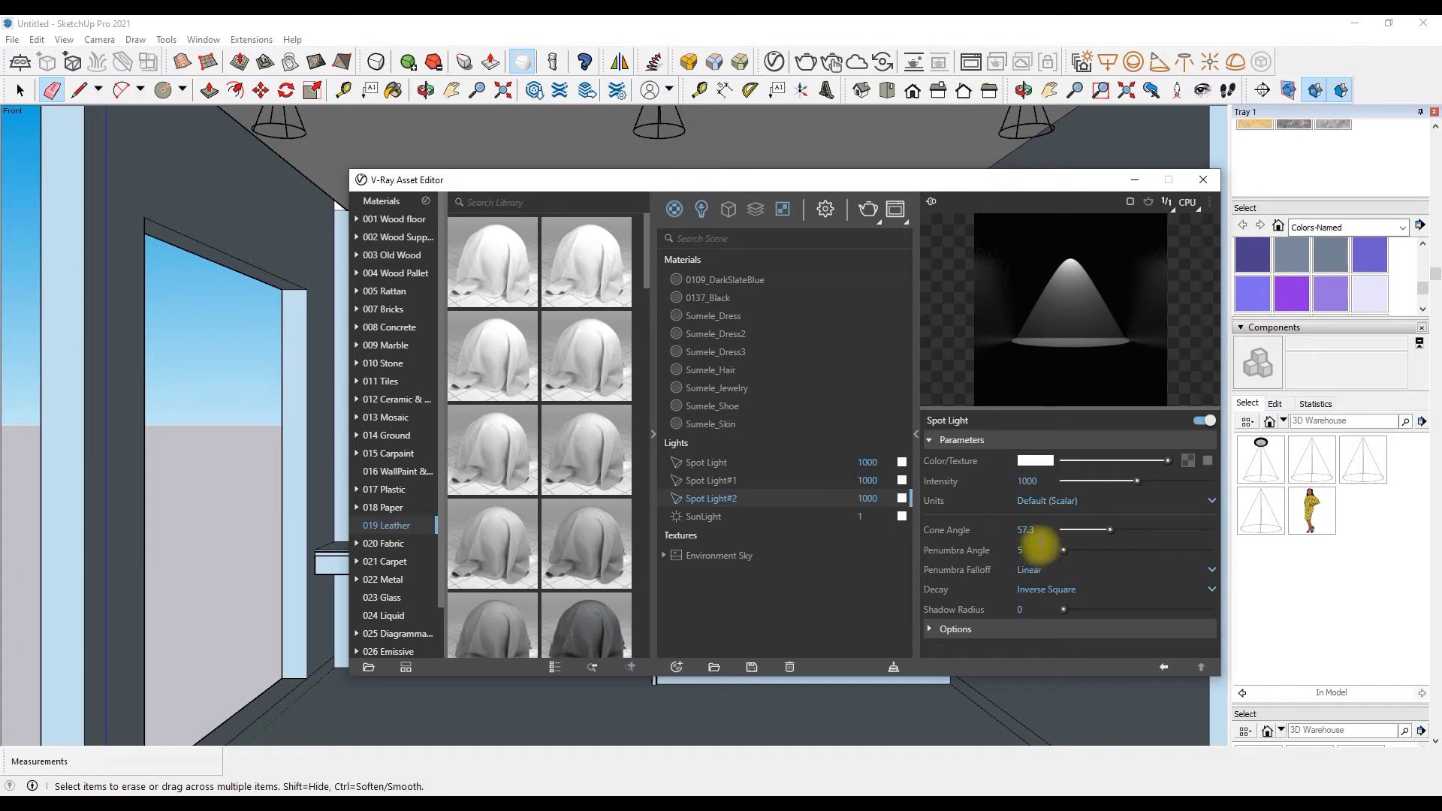
click(1052, 500)
click(1032, 556)
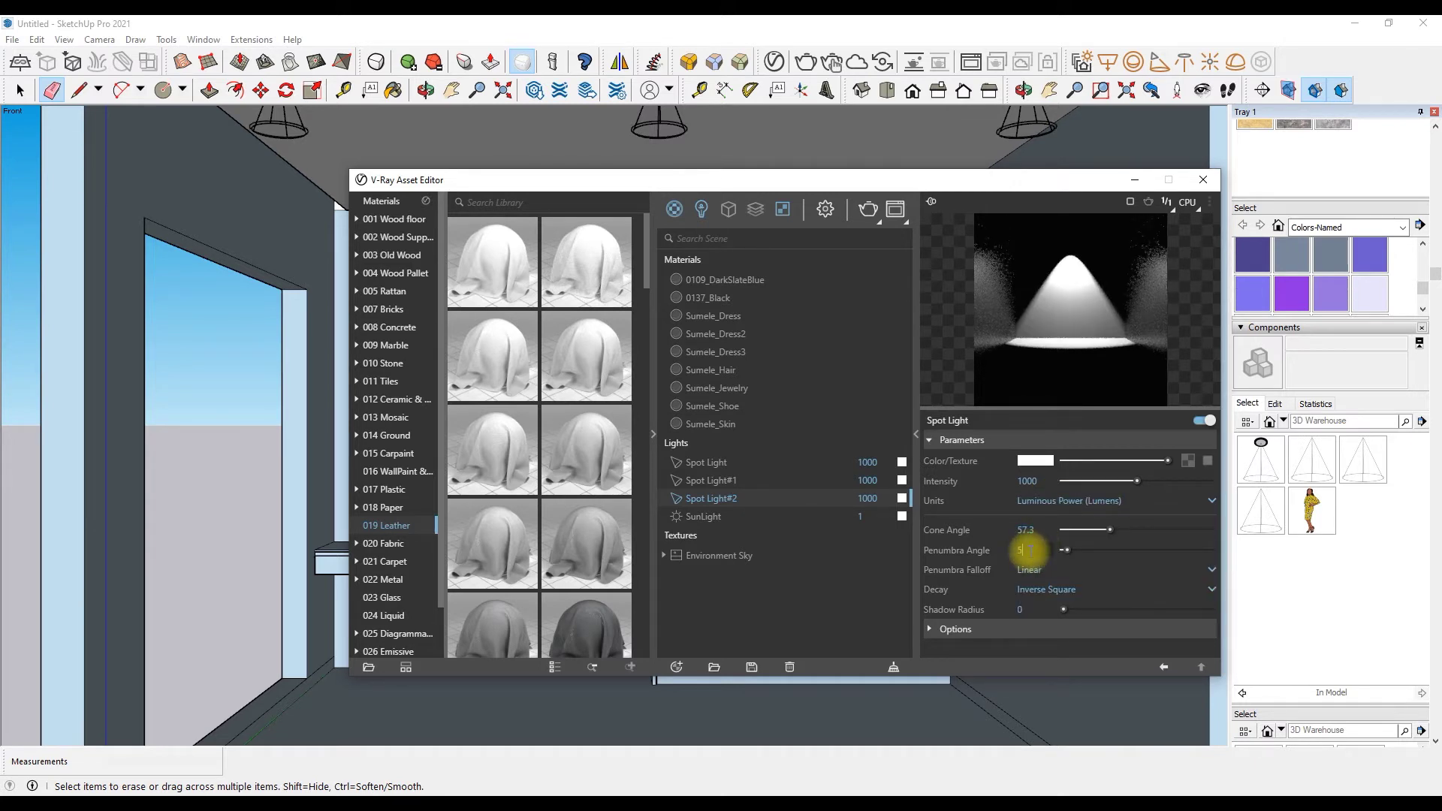
key(Return)
click(1050, 596)
click(1044, 535)
click(1079, 609)
drag(1066, 550, 1105, 550)
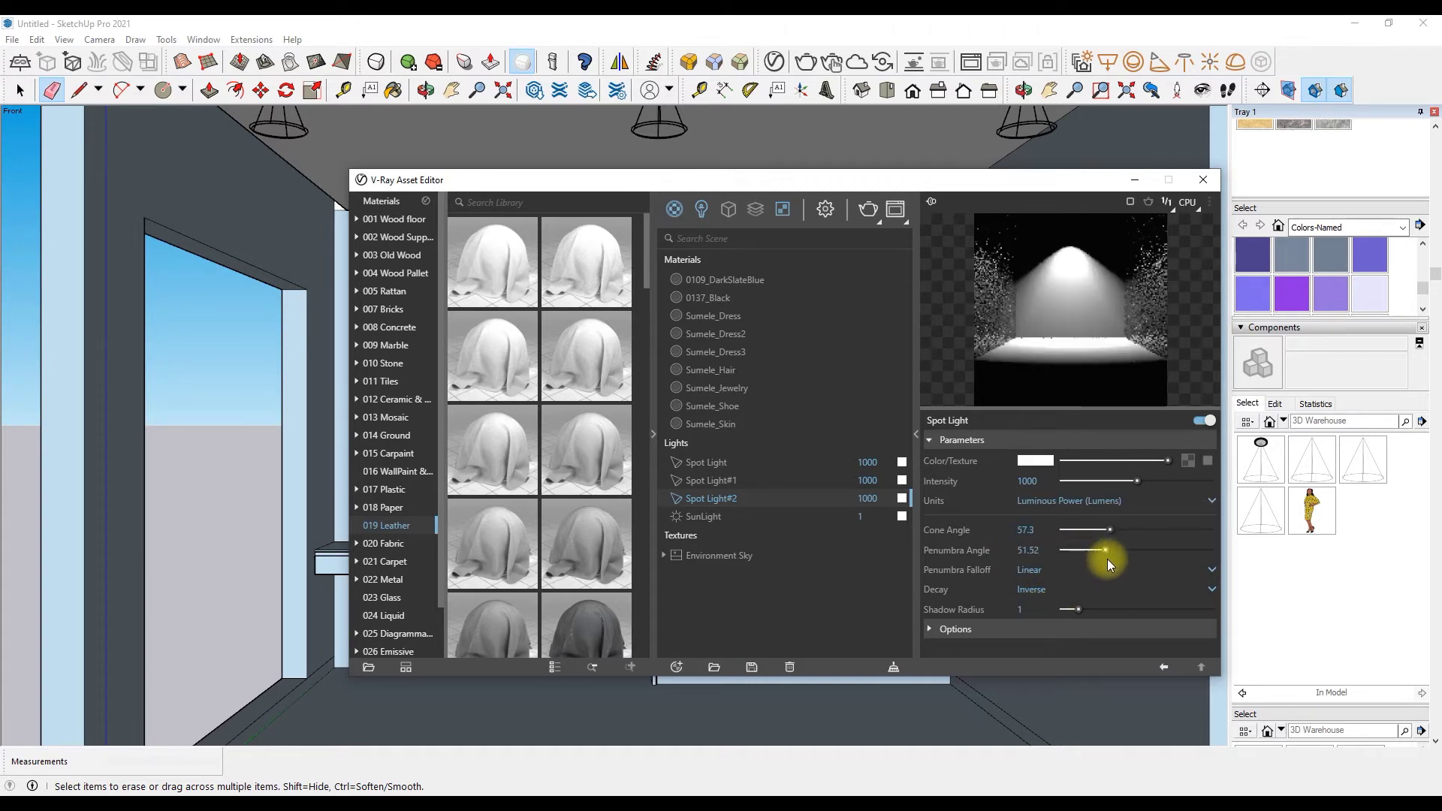
click(1202, 181)
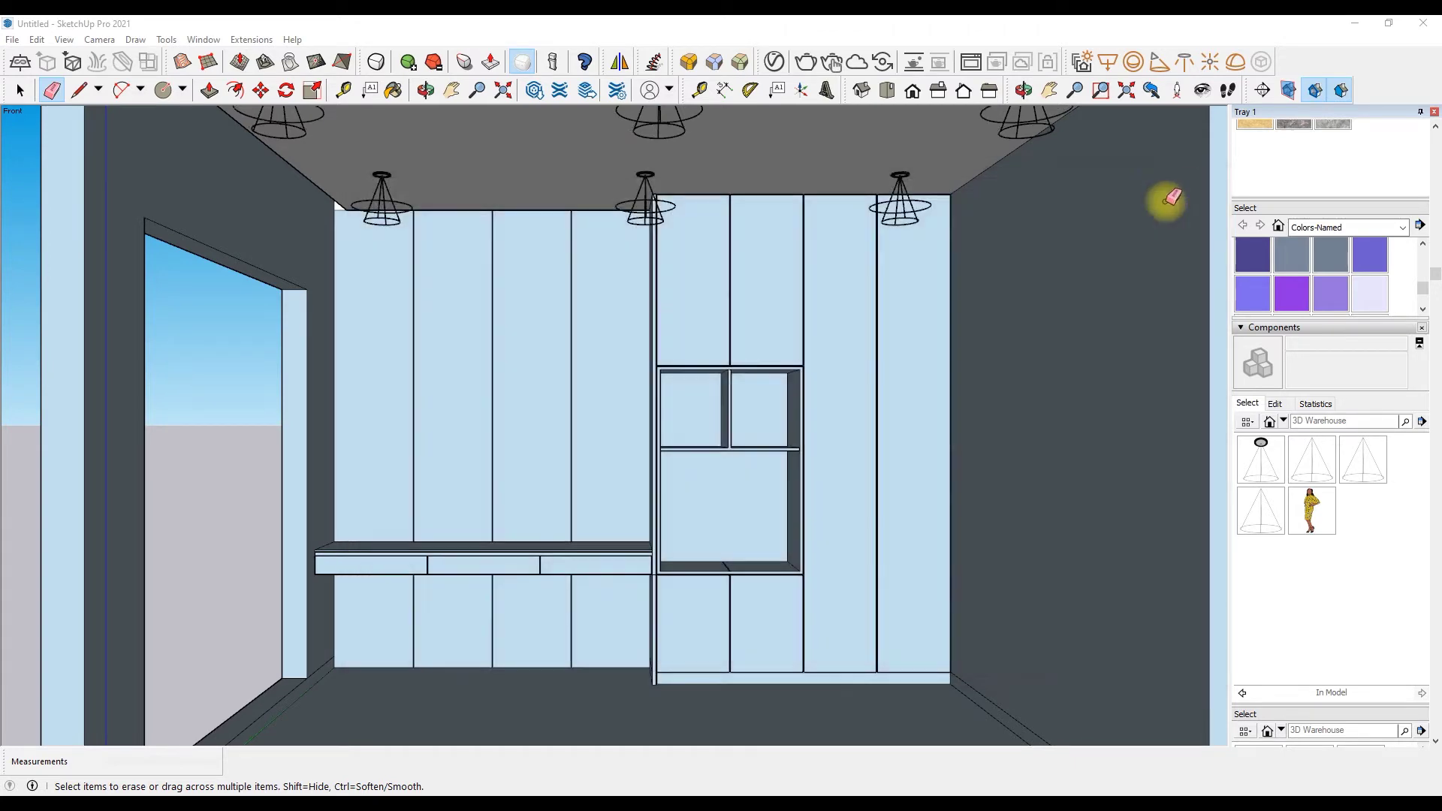
click(774, 62)
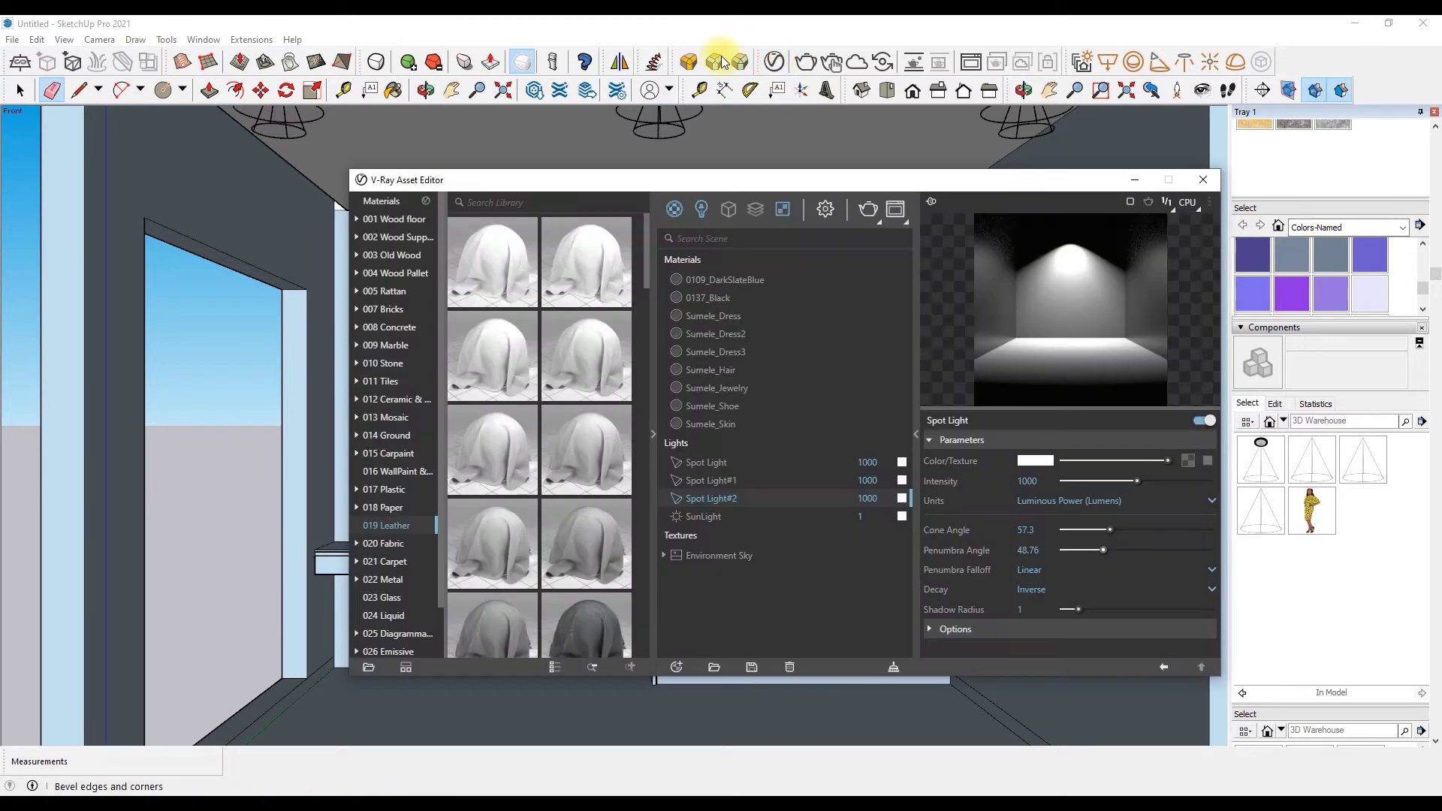
Step: Add Porcelain - White from the V-Ray ceramic library to the scene materials
click(395, 415)
click(387, 236)
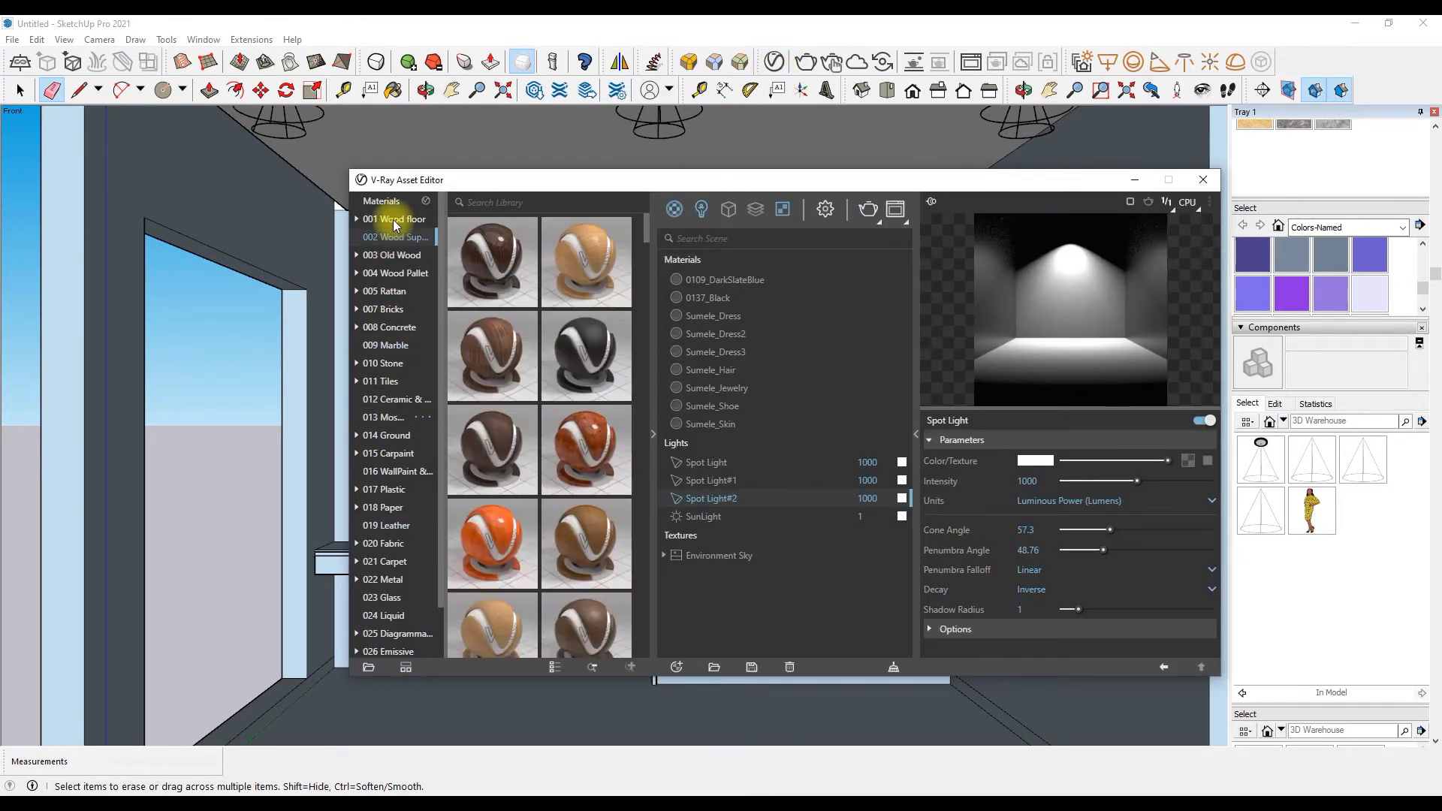
click(416, 400)
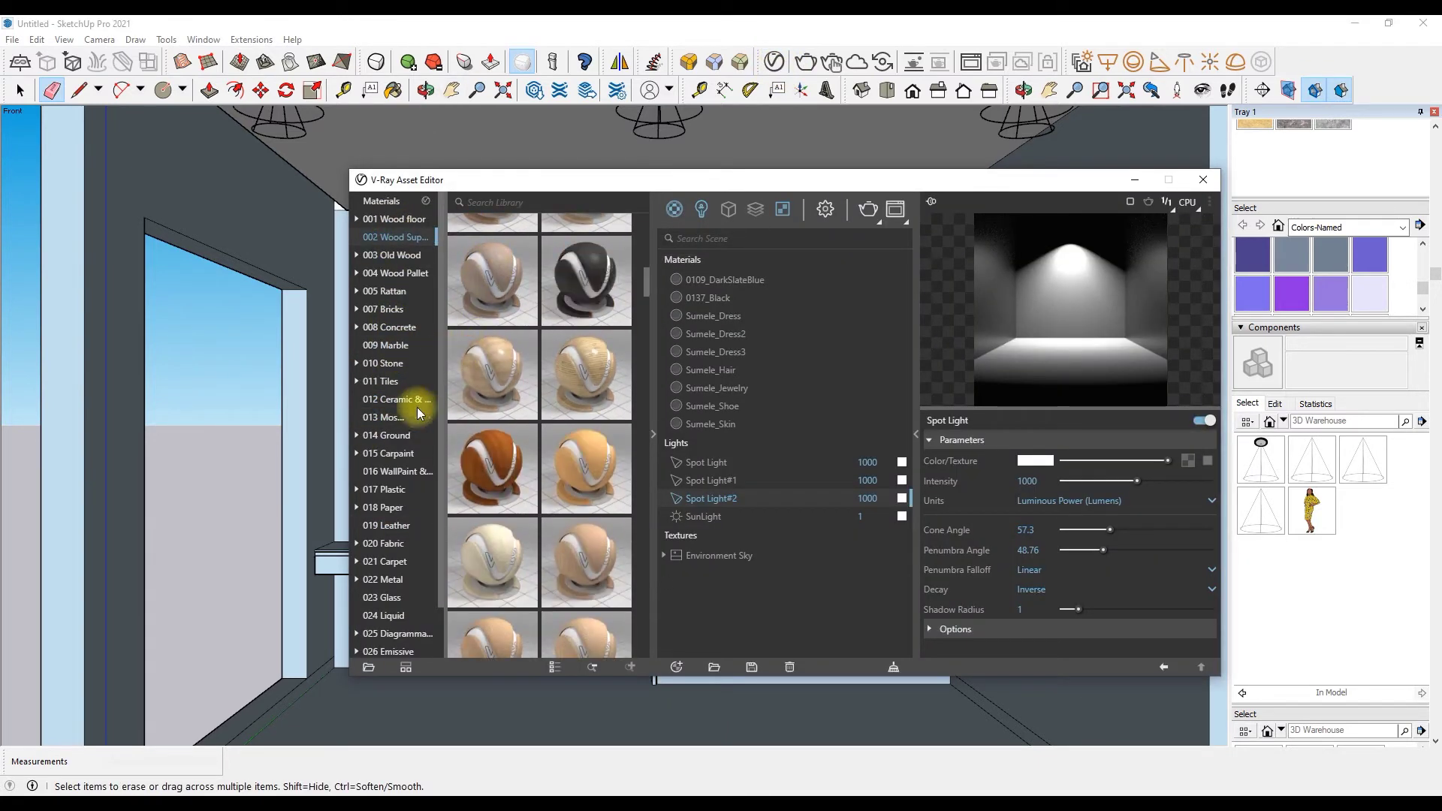
scroll(499, 449, down, 3)
scroll(498, 449, down, 3)
scroll(499, 449, down, 3)
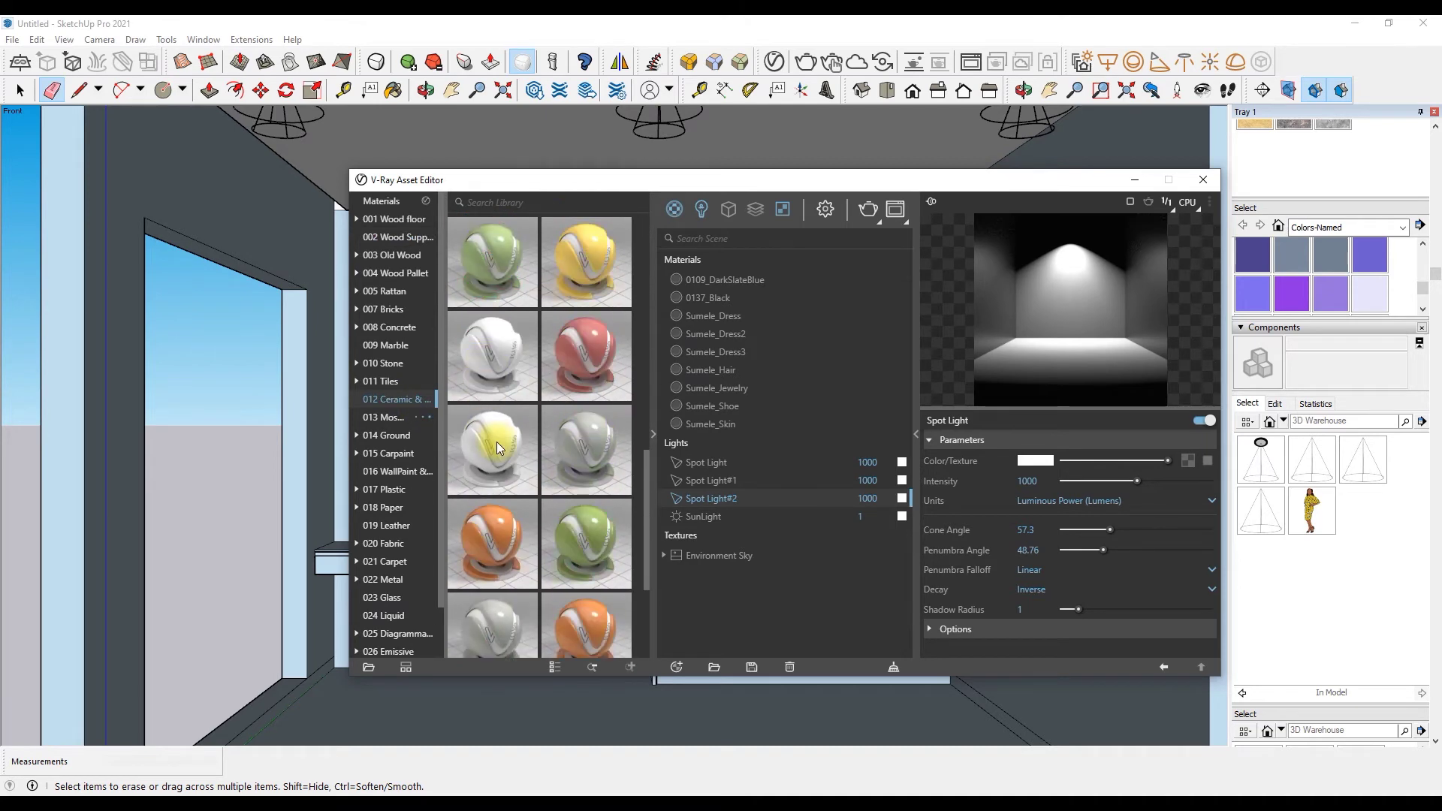
drag(497, 449, 723, 400)
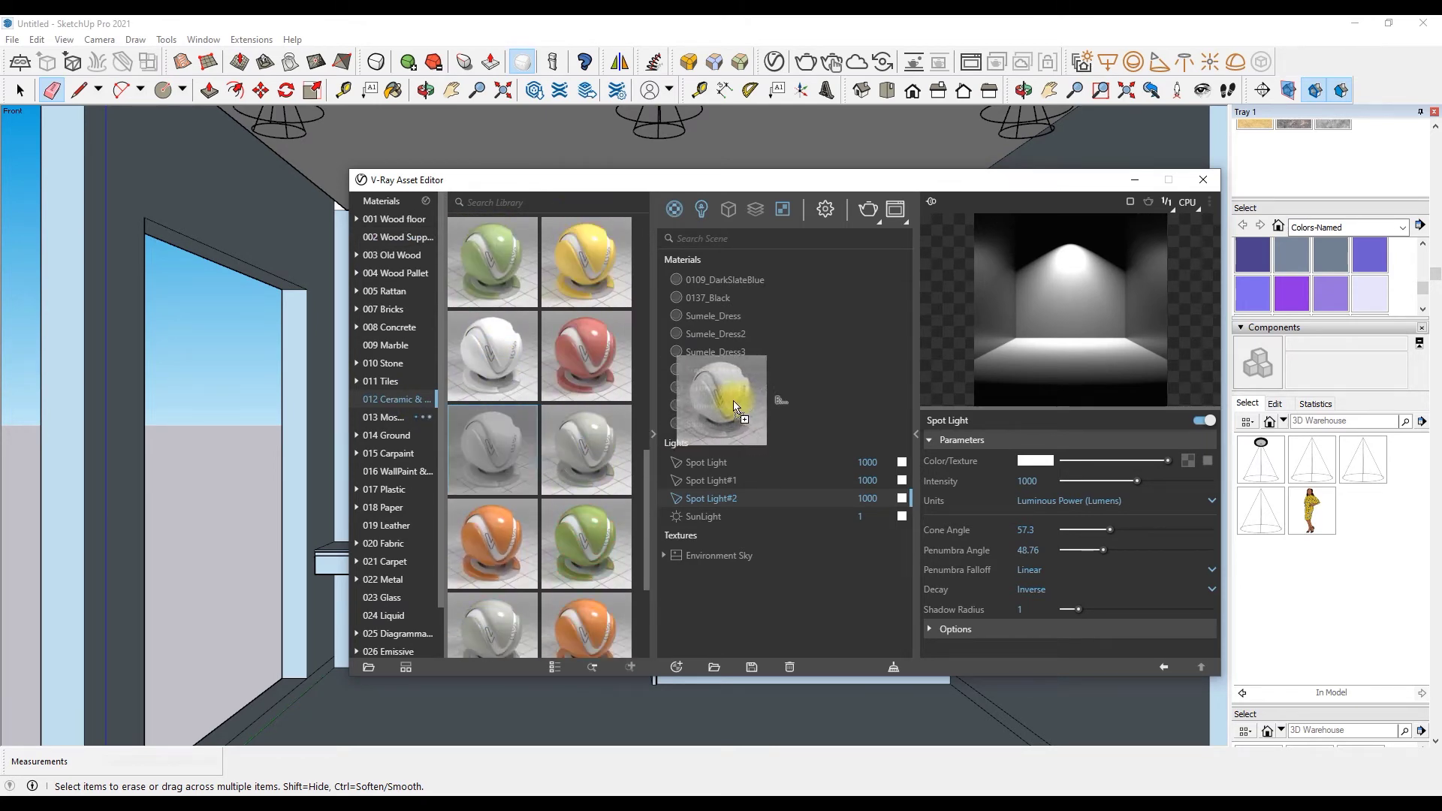
drag(937, 181, 898, 431)
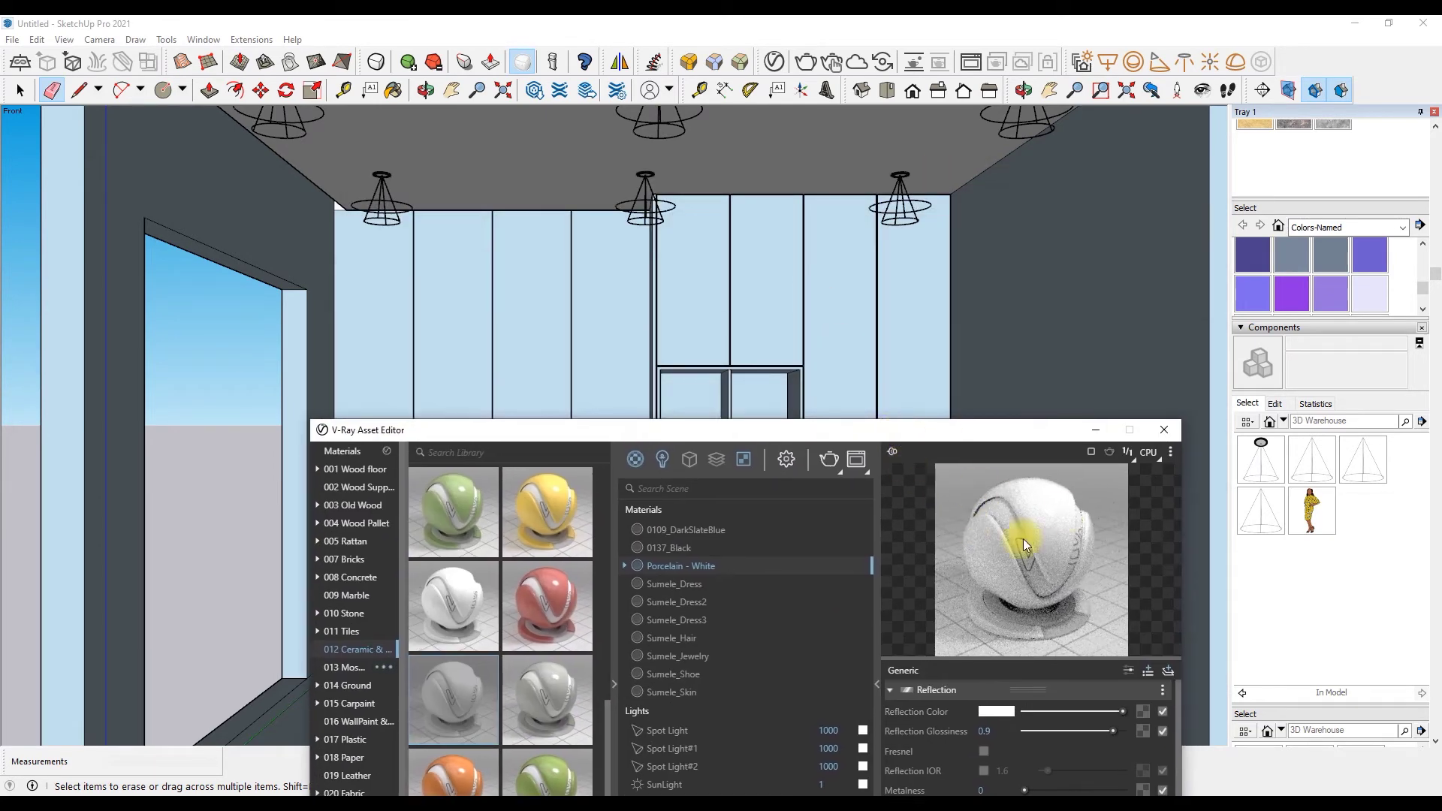
Step: Paint the four upper panels of the right-hand unit with Porcelain - White
key(b)
click(913, 289)
click(841, 290)
click(766, 290)
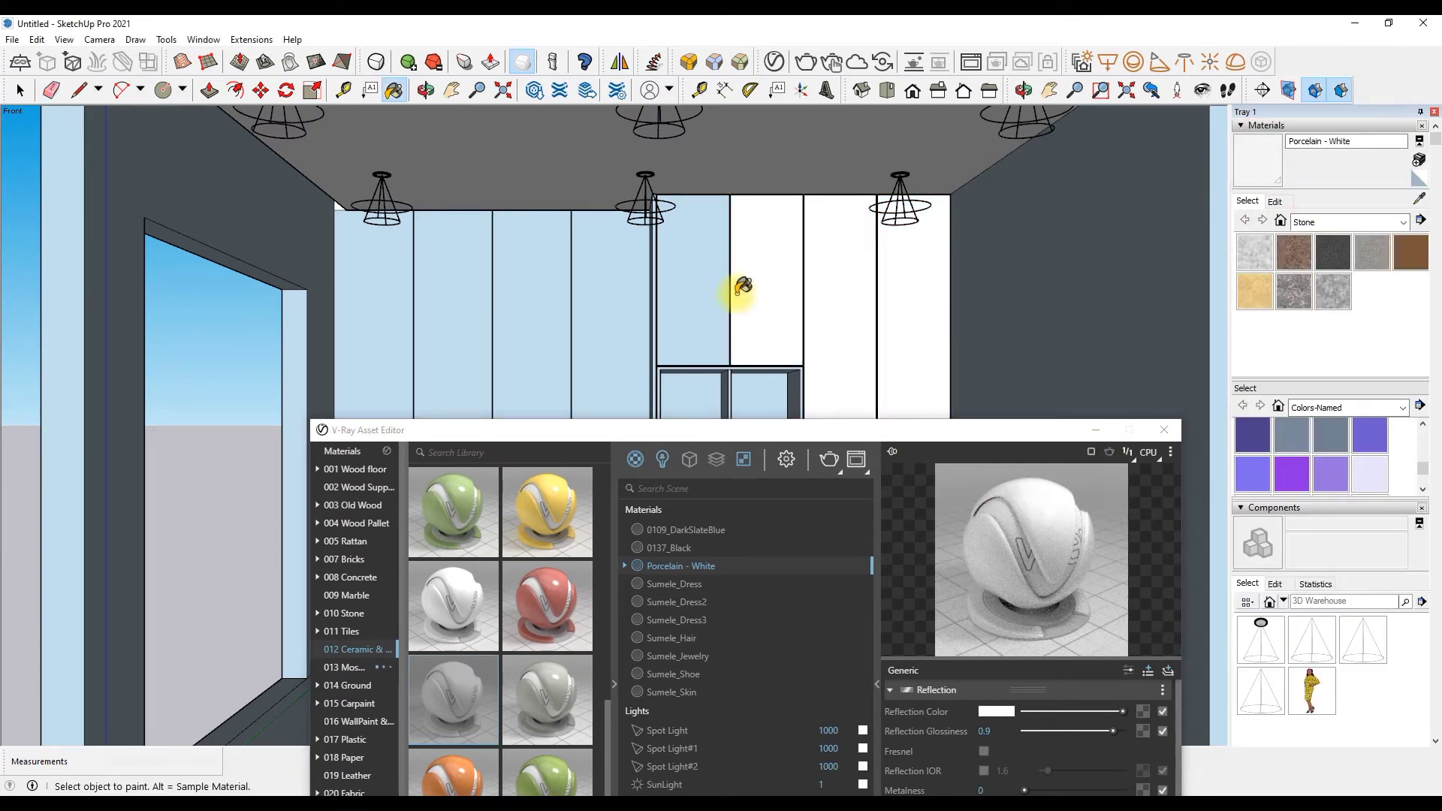
click(695, 290)
scroll(553, 271, down, 2)
scroll(677, 241, down, 2)
scroll(673, 235, down, 2)
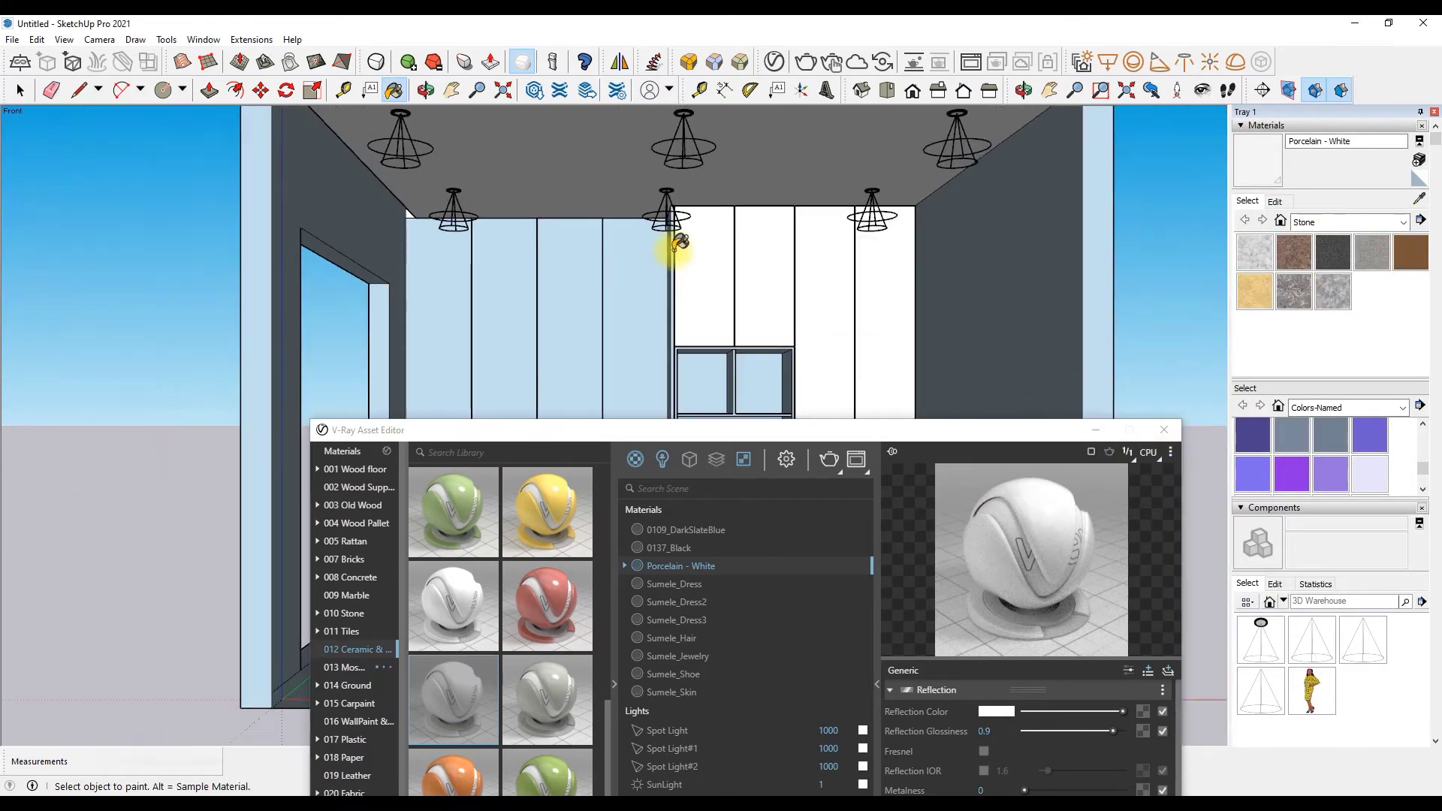
scroll(716, 294, down, 2)
scroll(716, 295, up, 1)
scroll(722, 308, up, 2)
scroll(691, 364, up, 1)
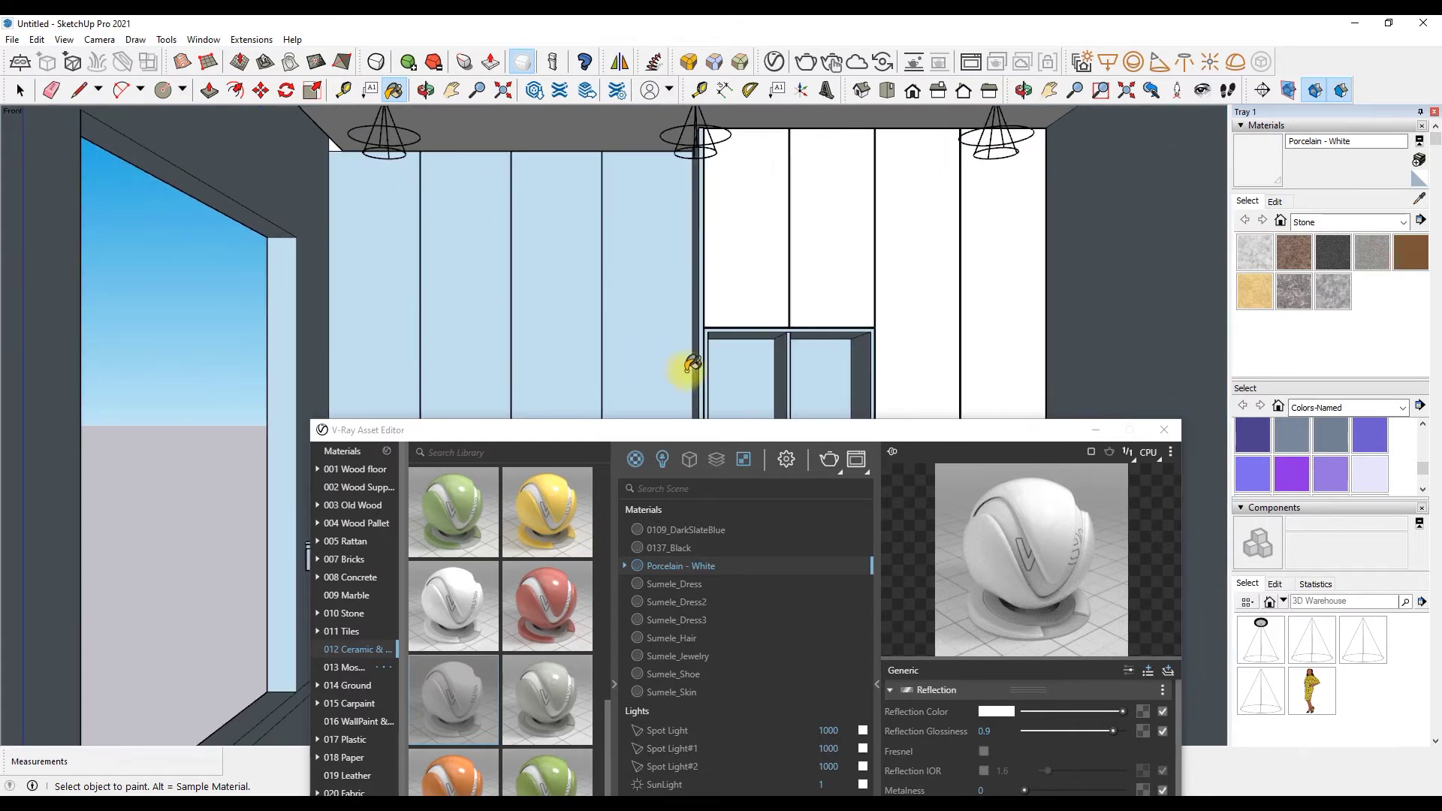
Step: Add the dark Wood_206 material from the V-Ray wood library to the scene materials
drag(950, 430, 950, 173)
scroll(499, 409, up, 3)
scroll(451, 406, up, 2)
click(357, 230)
scroll(475, 385, down, 1)
scroll(484, 388, down, 1)
scroll(496, 389, down, 1)
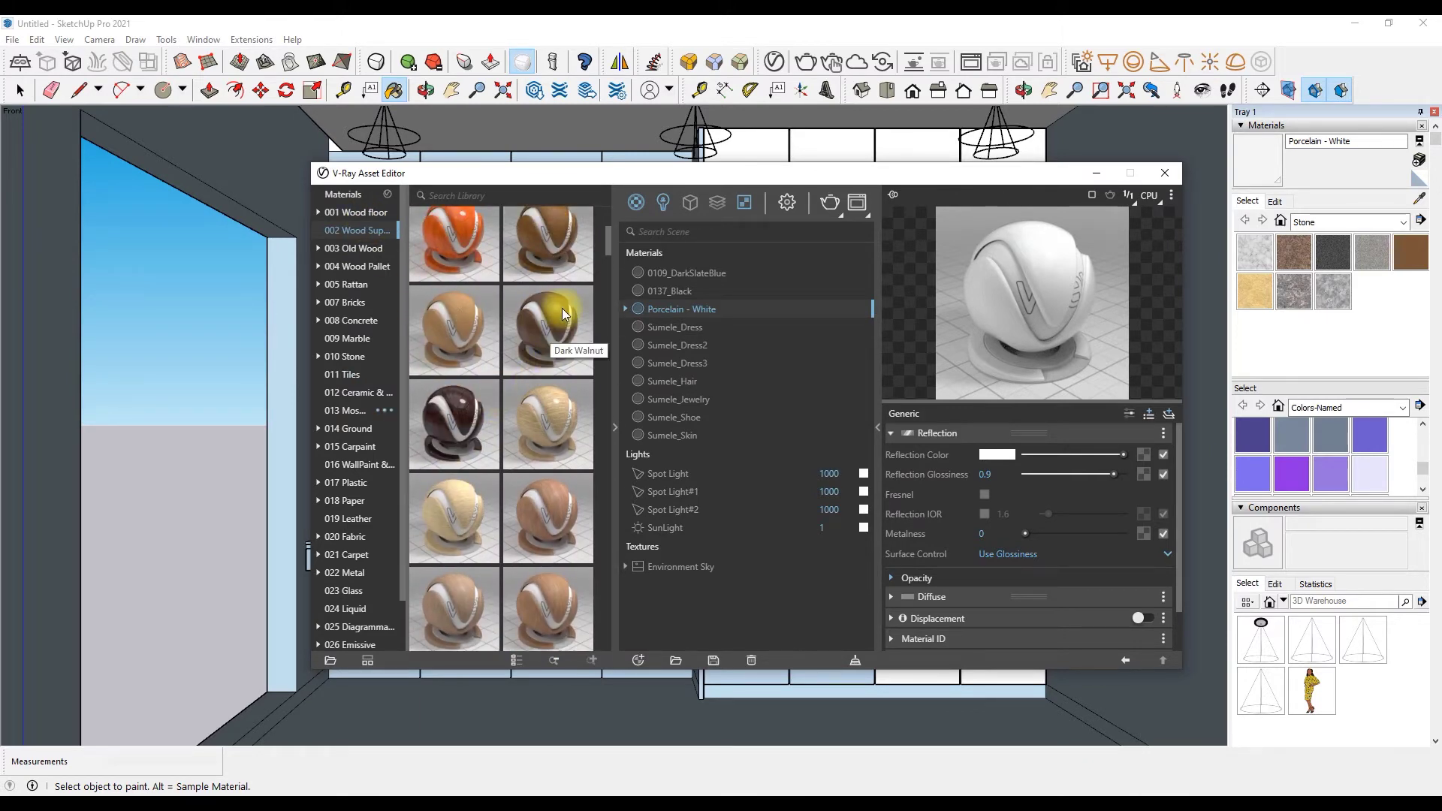
scroll(554, 318, down, 2)
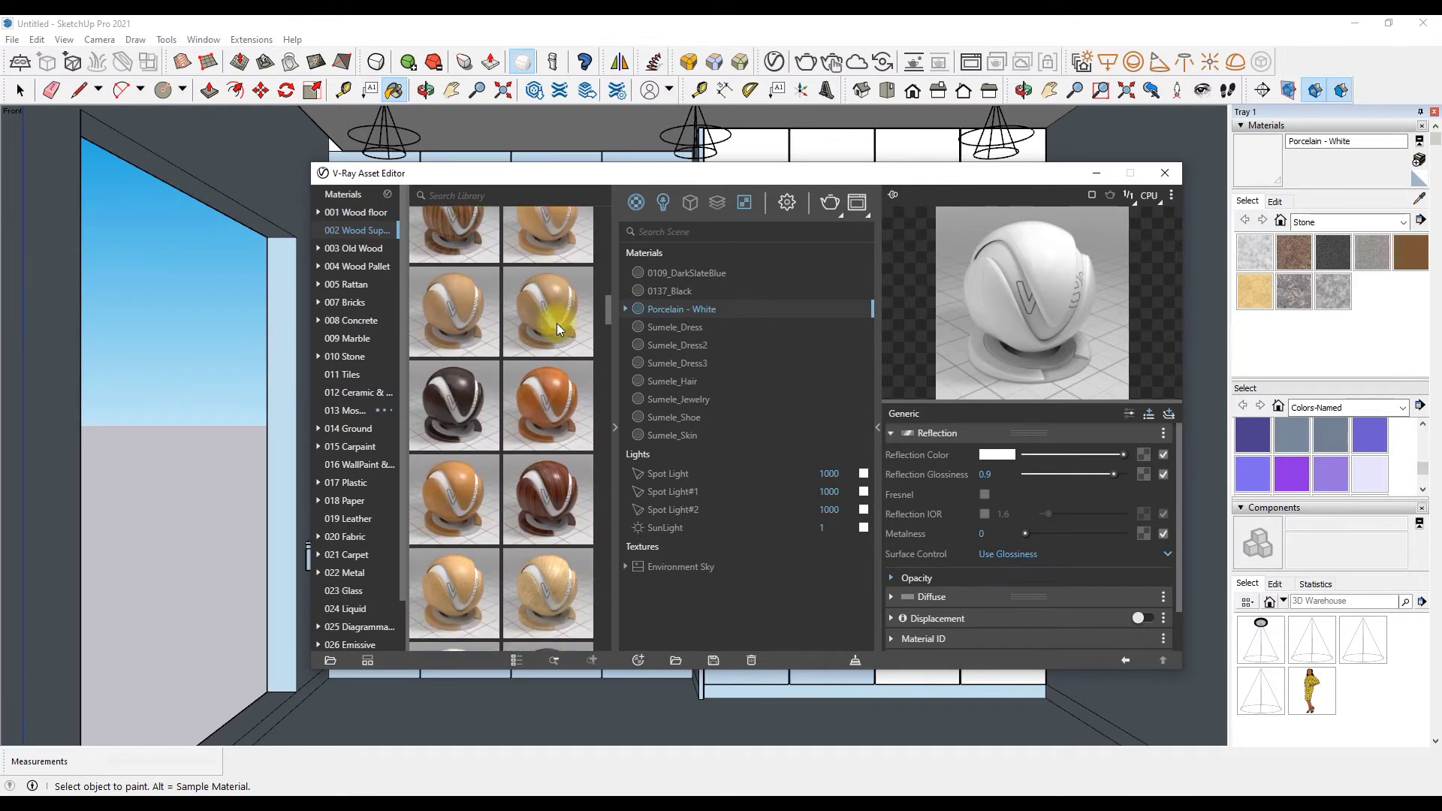
scroll(557, 325, down, 1)
scroll(557, 325, down, 1)
scroll(557, 324, down, 1)
scroll(554, 371, down, 1)
scroll(554, 372, down, 2)
scroll(556, 373, down, 1)
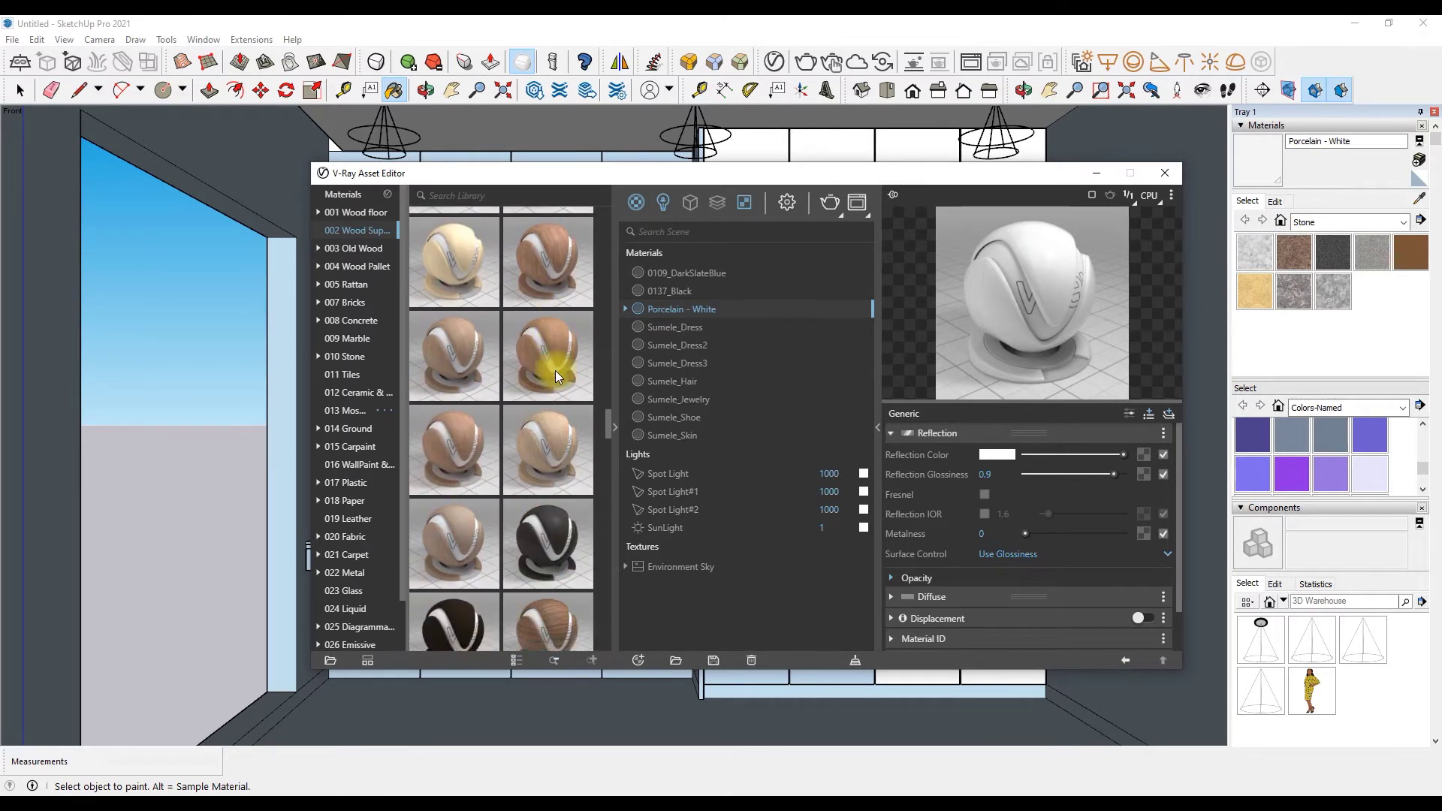
scroll(556, 371, down, 2)
scroll(472, 381, down, 1)
scroll(472, 381, down, 1)
scroll(472, 381, down, 1)
scroll(472, 381, down, 1)
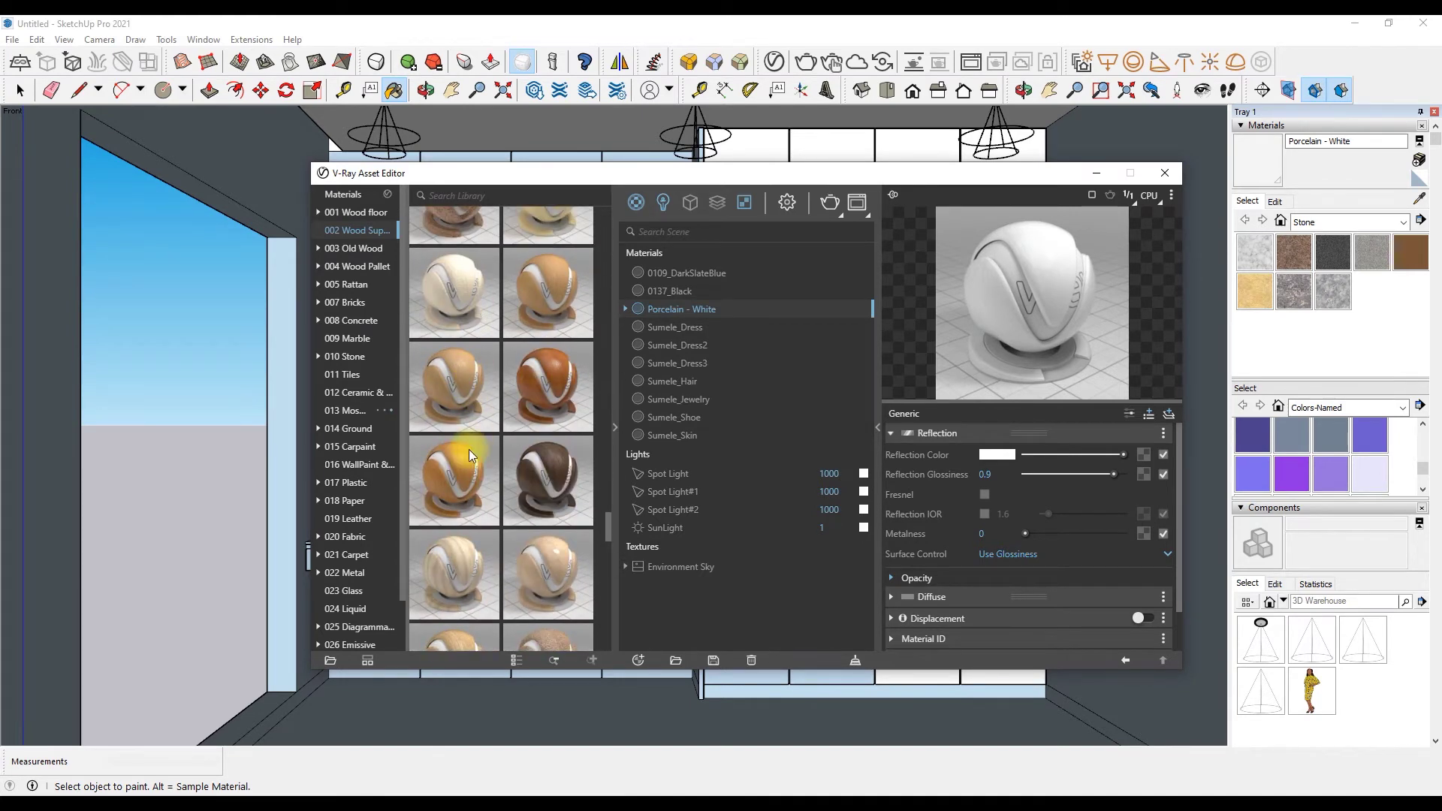
drag(544, 466, 795, 392)
Step: Close the Asset Editor, undo a test paint, and start a new material from the wood texture
mouse_move(1087, 175)
mouse_down()
mouse_move(1040, 325)
mouse_move(1087, 462)
mouse_up()
click(1118, 467)
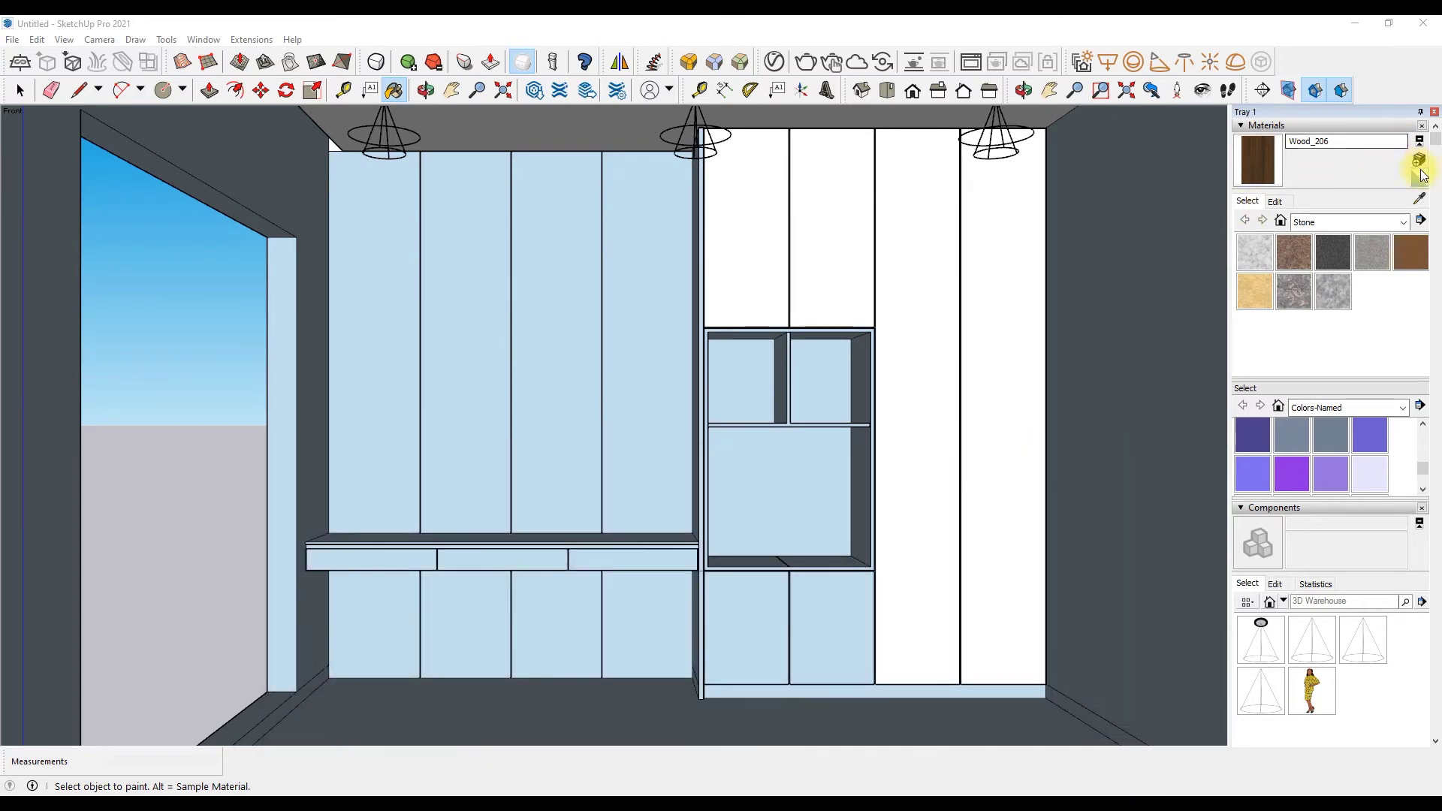
click(575, 375)
key(ctrl+z)
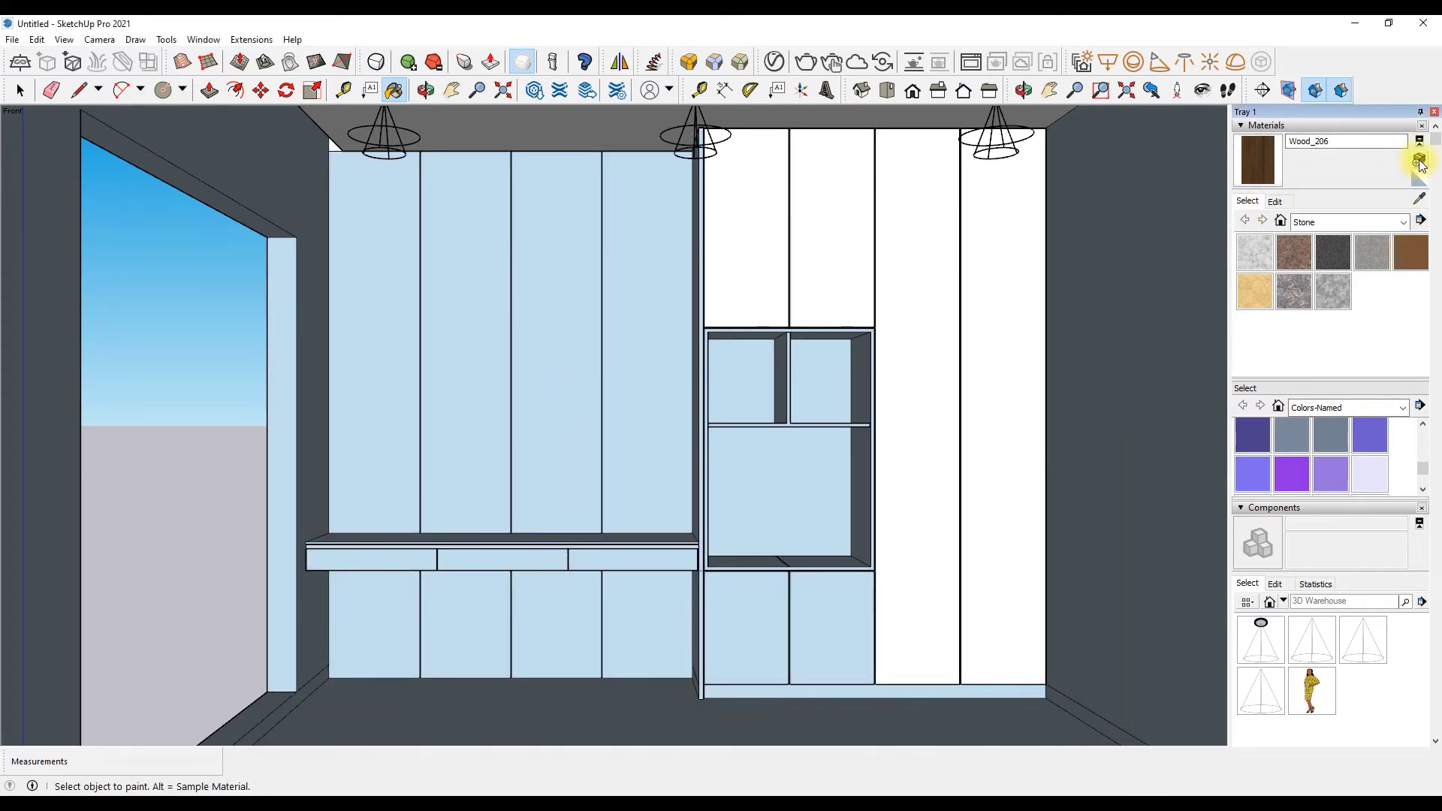
click(1419, 161)
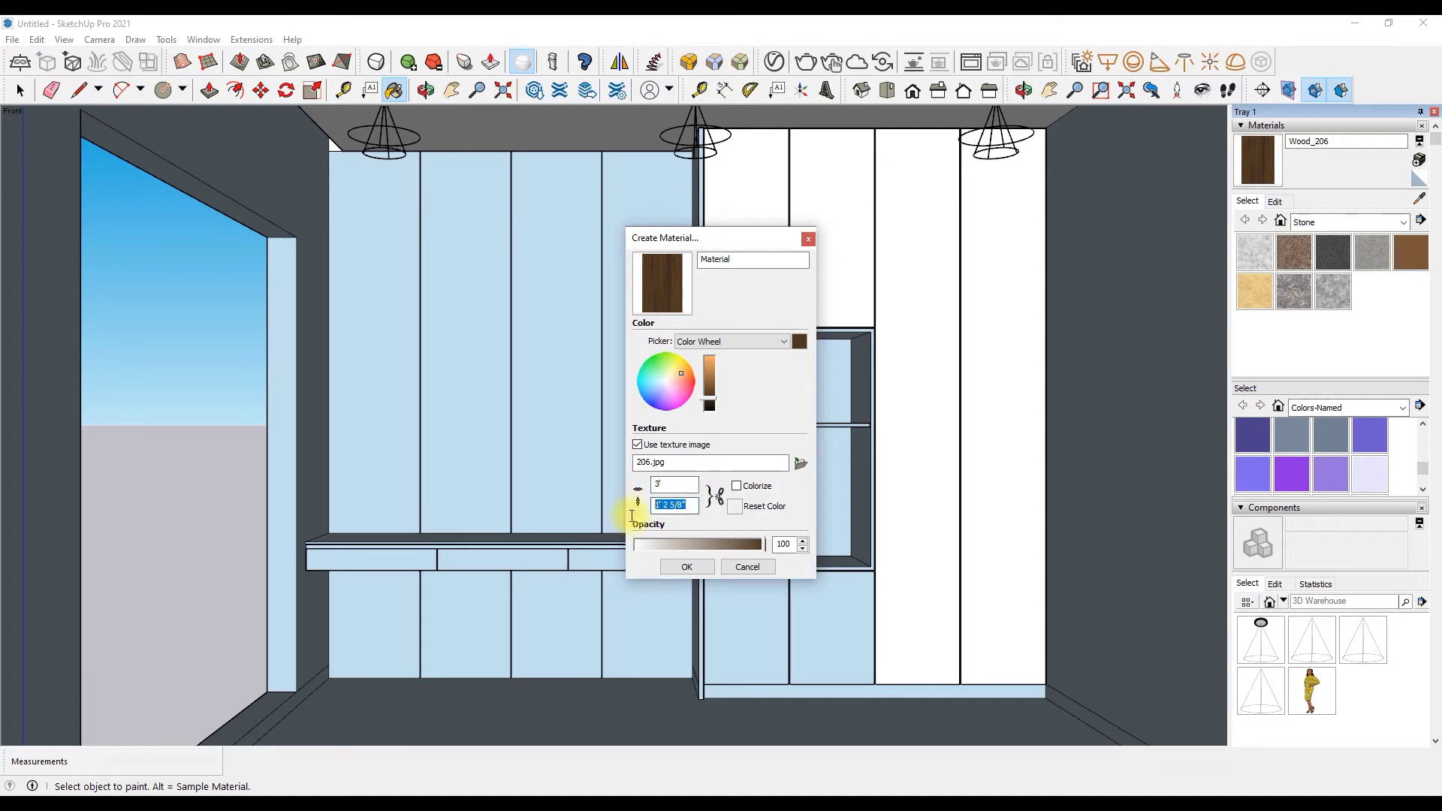
Step: Create the dark wood material with a 3' texture width and paint both lower niche doors
click(684, 567)
click(750, 599)
click(826, 608)
scroll(772, 592, up, 5)
scroll(757, 517, down, 4)
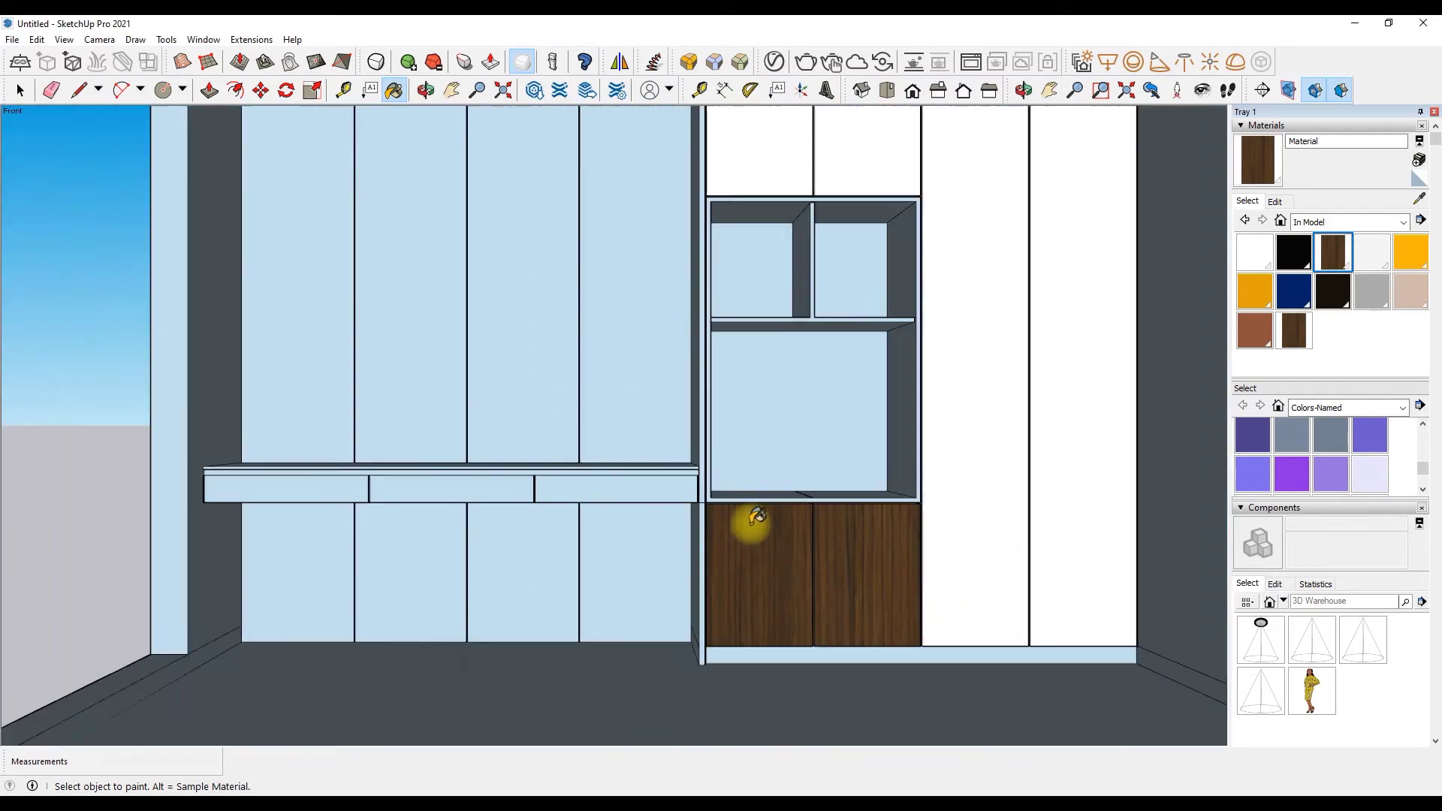
scroll(751, 514, up, 5)
Step: Paint the niche cabinet's side panel and shelf edges with the dark wood
click(682, 494)
scroll(631, 525, up, 3)
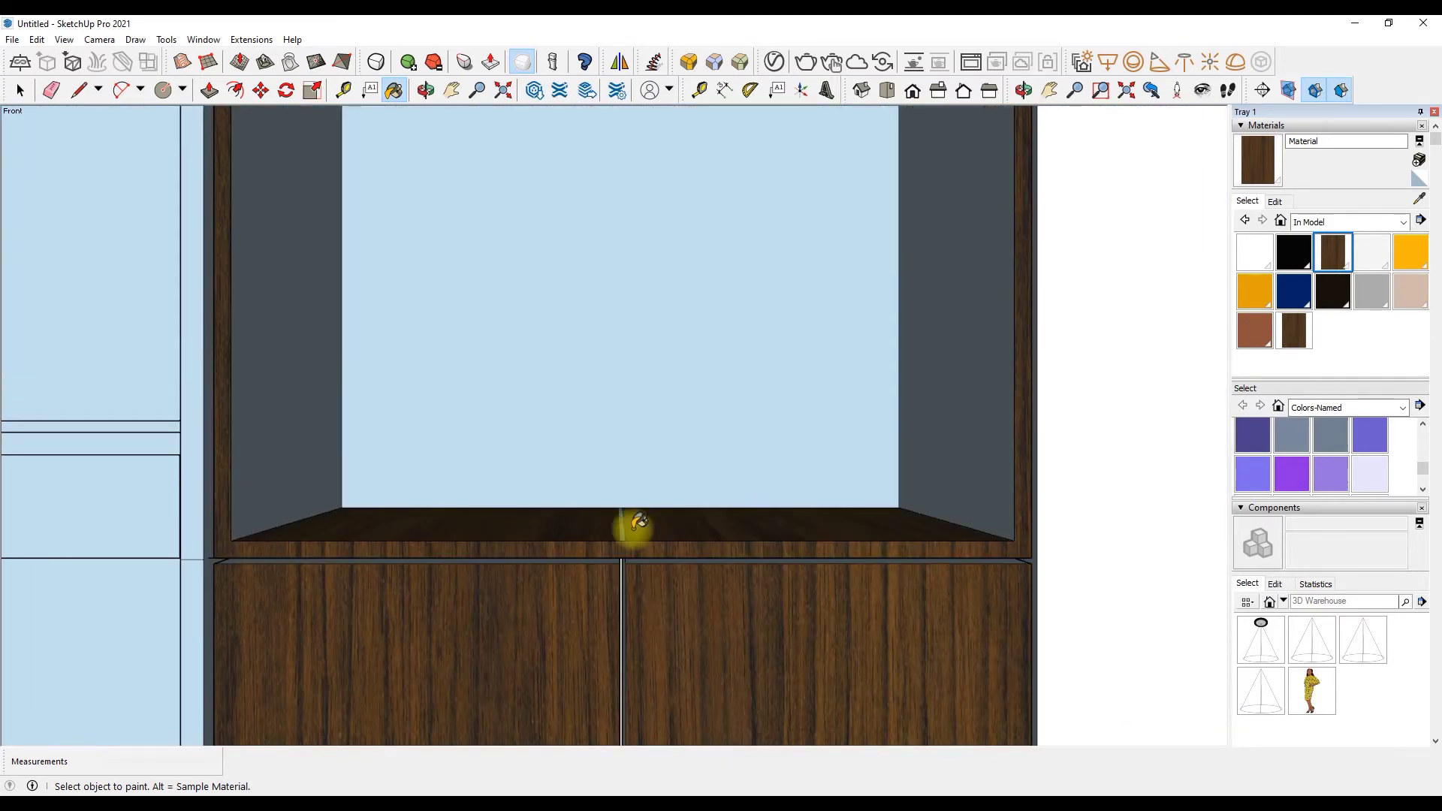
scroll(612, 525, up, 2)
scroll(574, 606, up, 2)
scroll(661, 615, up, 1)
scroll(751, 525, down, 3)
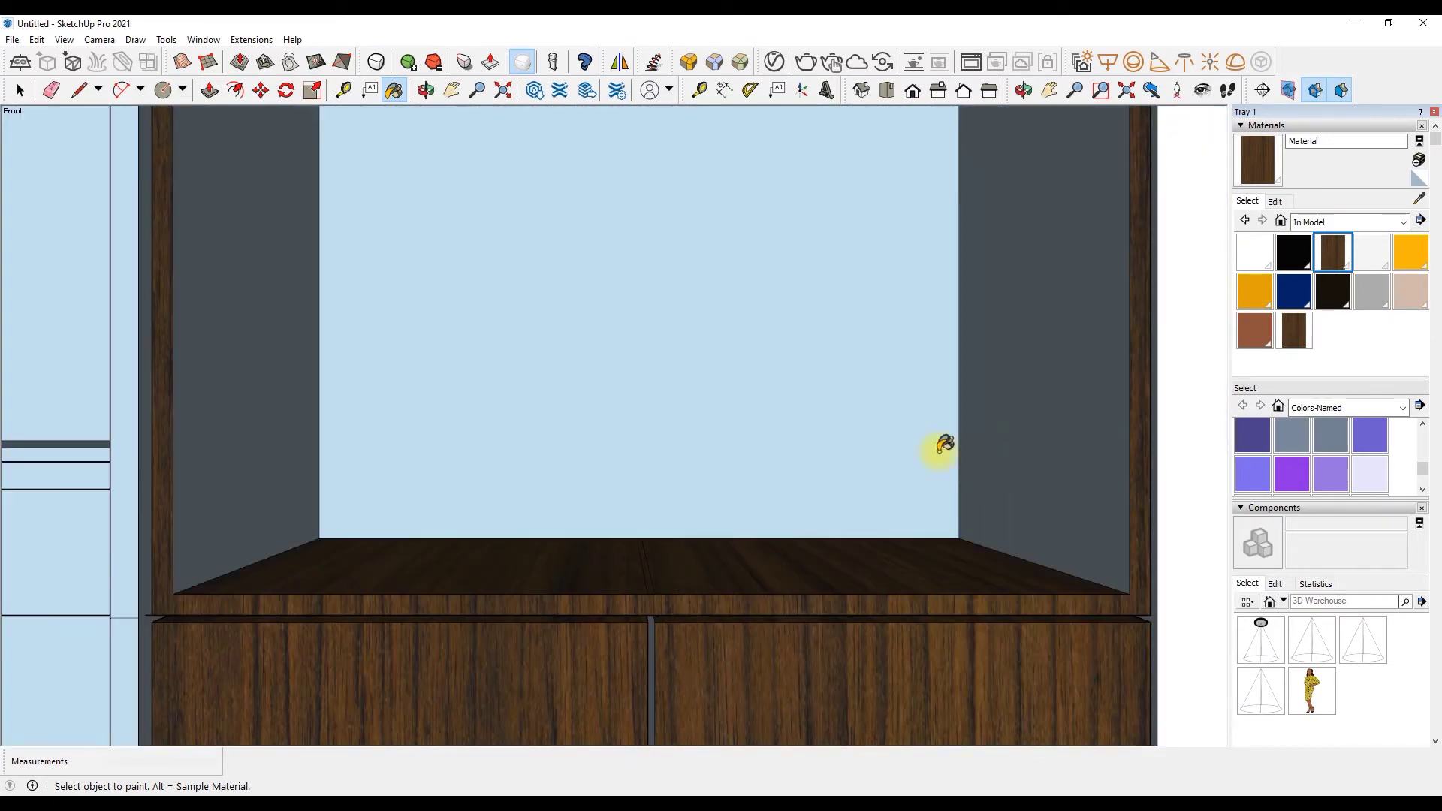
scroll(466, 451, down, 2)
scroll(571, 353, up, 4)
scroll(651, 376, up, 3)
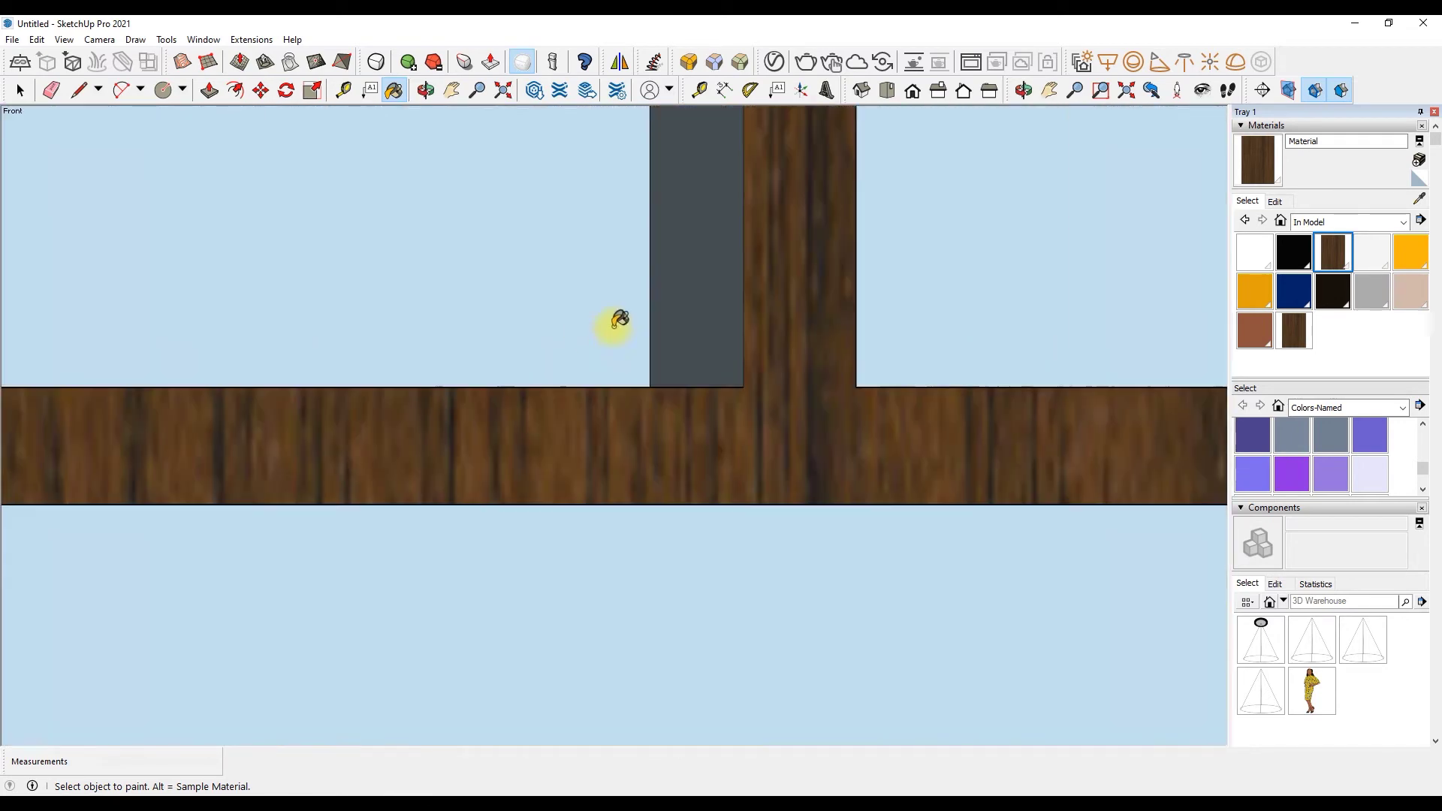
scroll(589, 326, up, 2)
scroll(657, 447, up, 2)
scroll(432, 480, up, 2)
scroll(701, 391, down, 3)
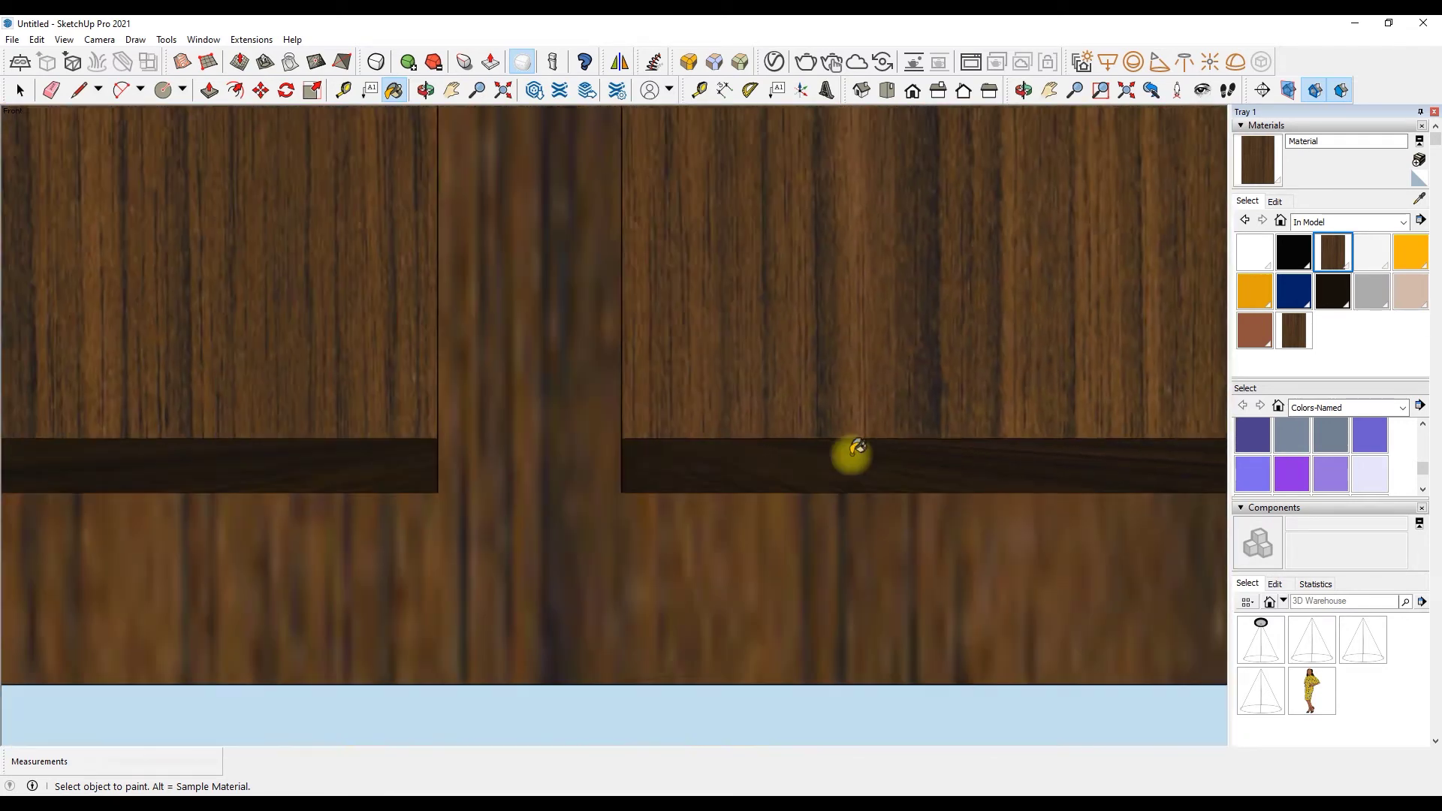
scroll(734, 483, down, 2)
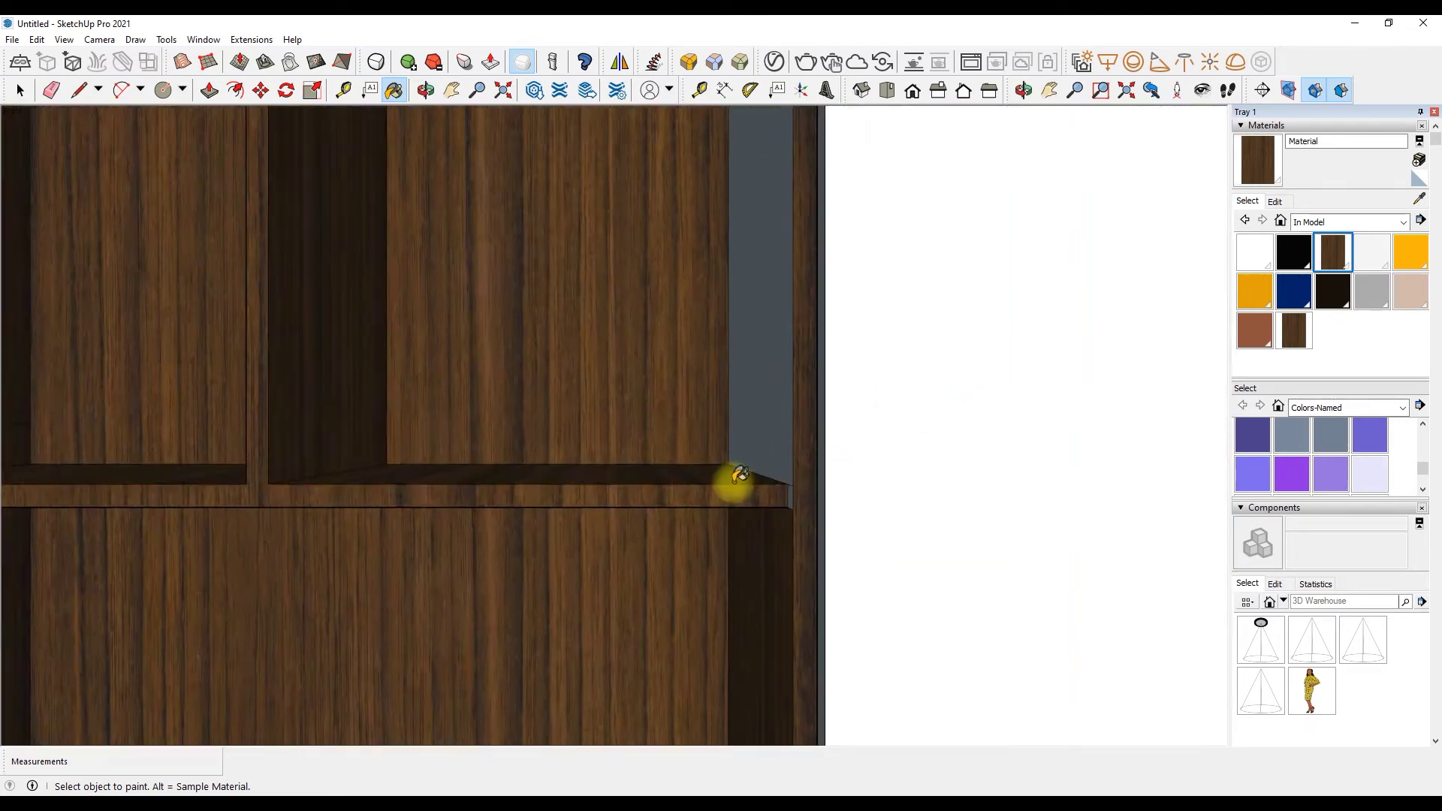
scroll(819, 458, up, 2)
scroll(916, 464, down, 3)
scroll(827, 421, up, 3)
scroll(541, 361, down, 2)
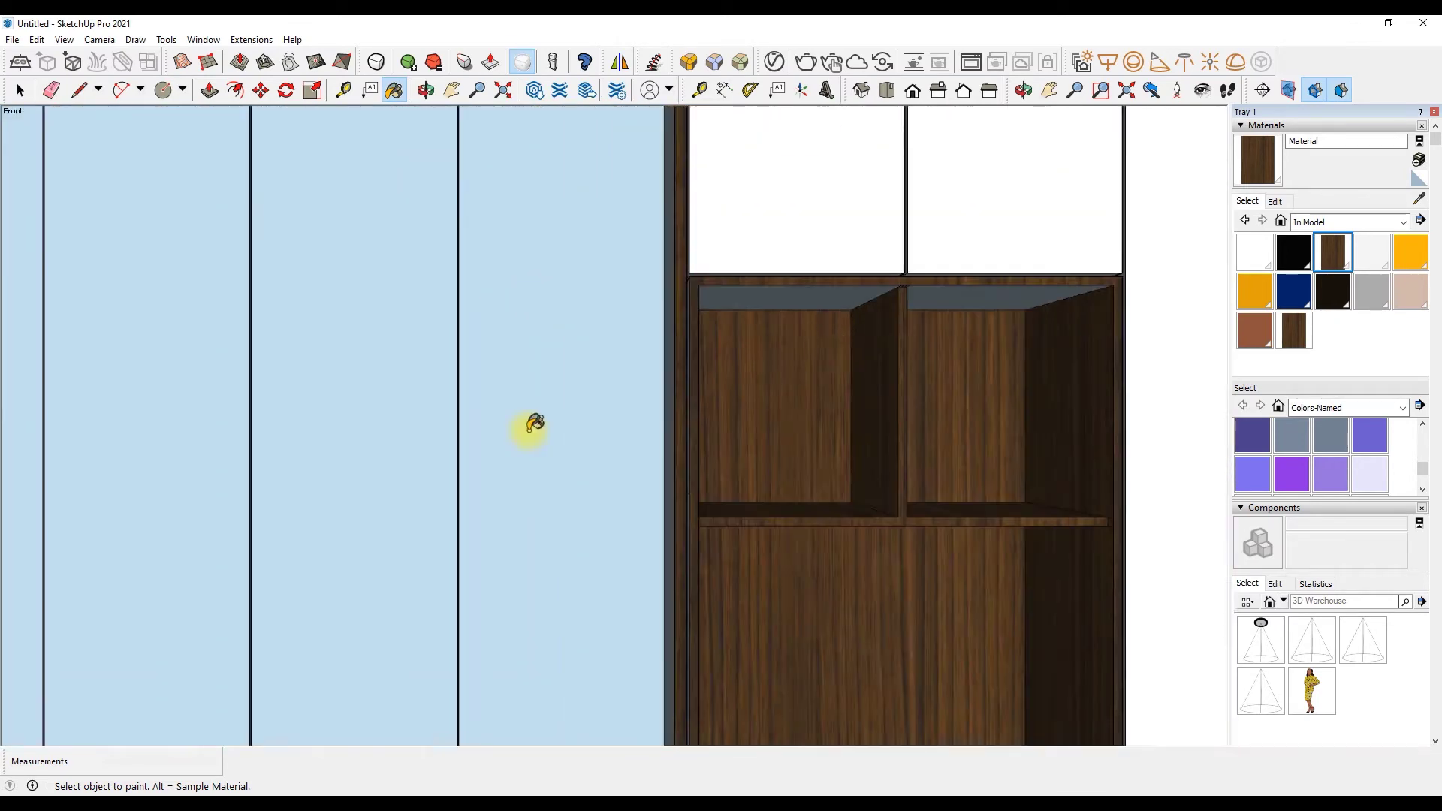
scroll(676, 443, up, 3)
scroll(797, 458, down, 1)
scroll(751, 451, up, 2)
scroll(409, 428, up, 2)
scroll(345, 393, down, 2)
scroll(661, 308, down, 4)
scroll(541, 483, up, 2)
scroll(554, 493, up, 1)
scroll(631, 396, up, 1)
scroll(717, 360, up, 1)
Step: Paint the grey gap strips, including the upper shelf strip, with dark wood
click(744, 334)
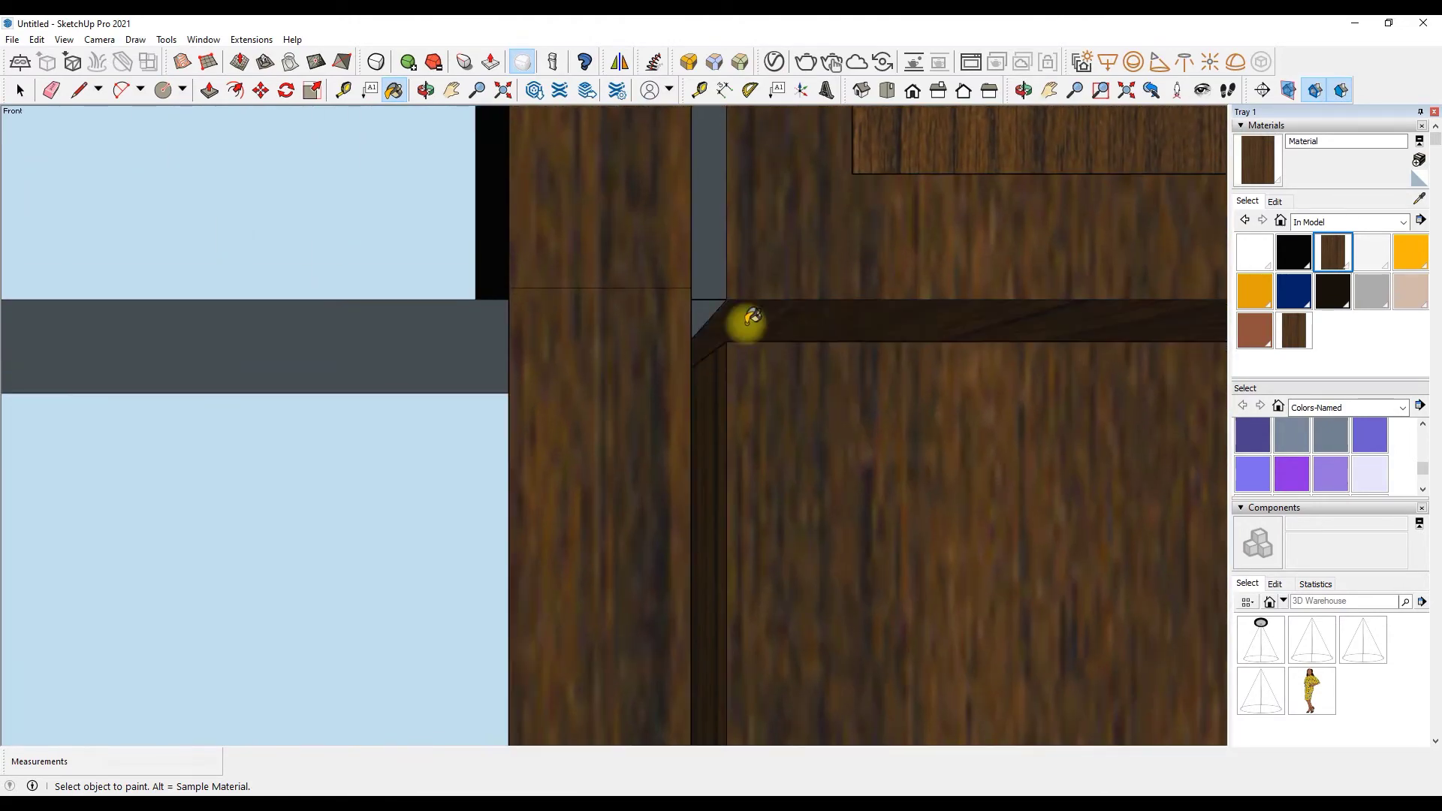
scroll(503, 454, down, 2)
scroll(692, 535, up, 1)
scroll(684, 489, down, 2)
scroll(751, 488, down, 3)
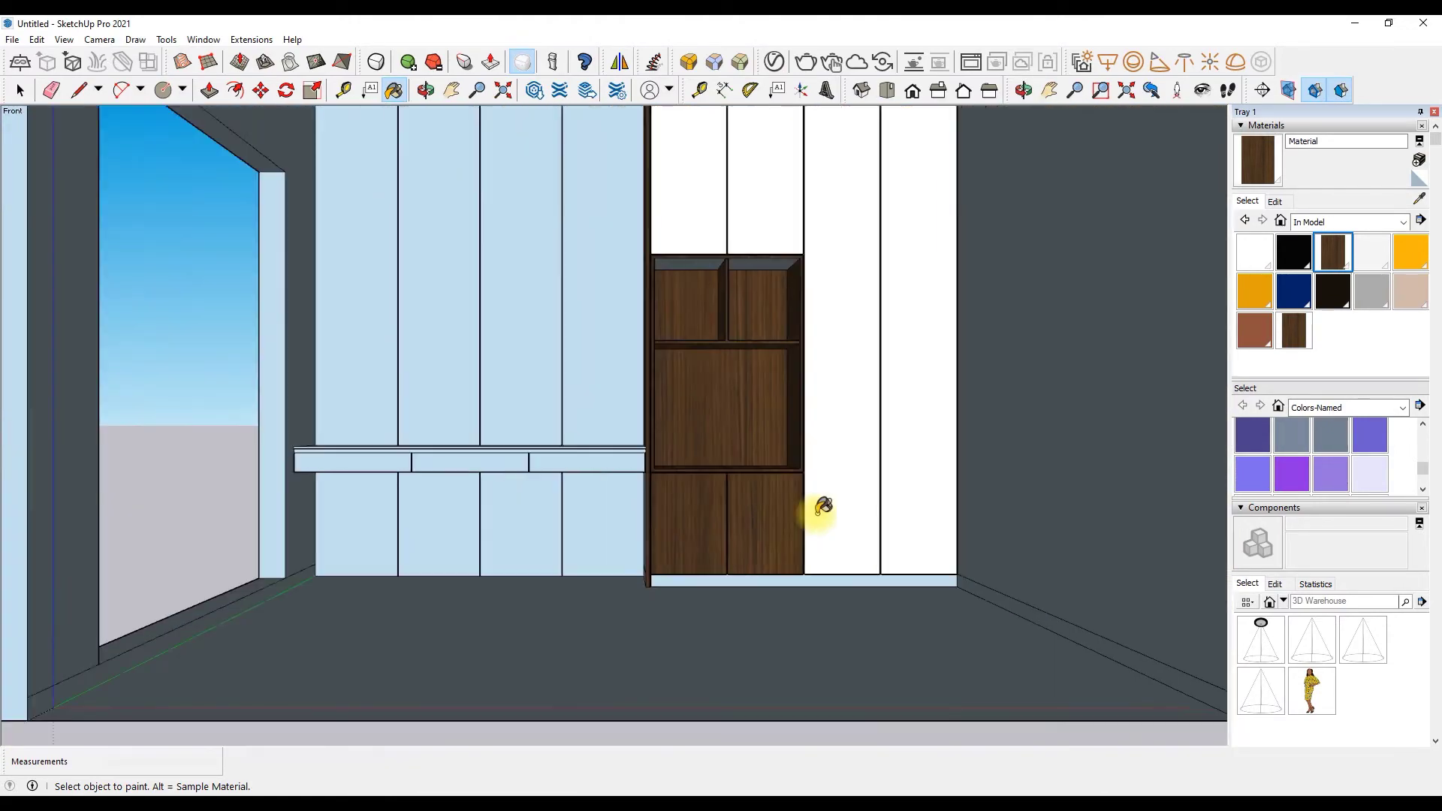
scroll(715, 306, up, 2)
scroll(824, 250, up, 2)
scroll(824, 250, up, 2)
scroll(779, 236, up, 1)
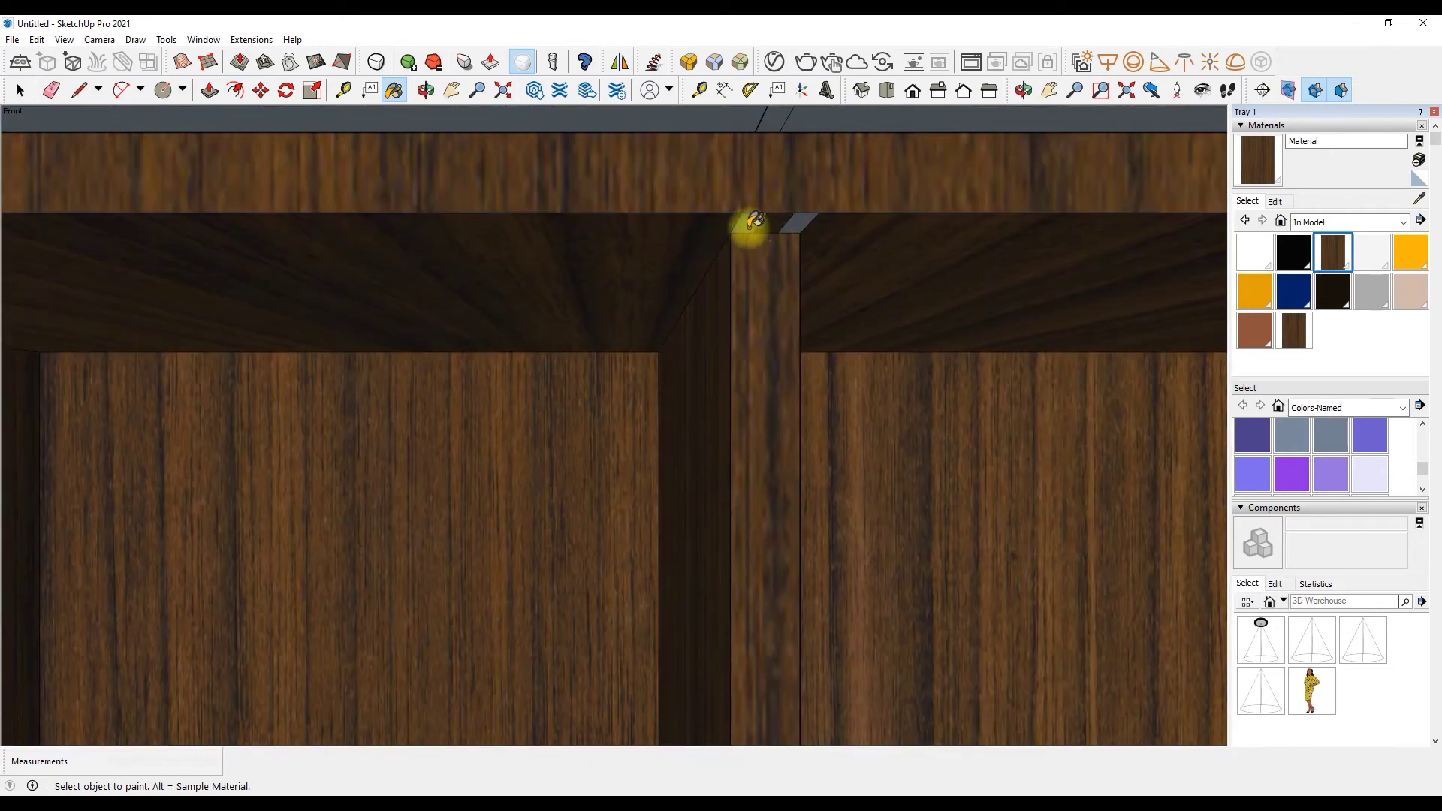
click(751, 224)
scroll(772, 226, down, 1)
scroll(772, 226, down, 3)
right_click(675, 353)
mouse_move(715, 547)
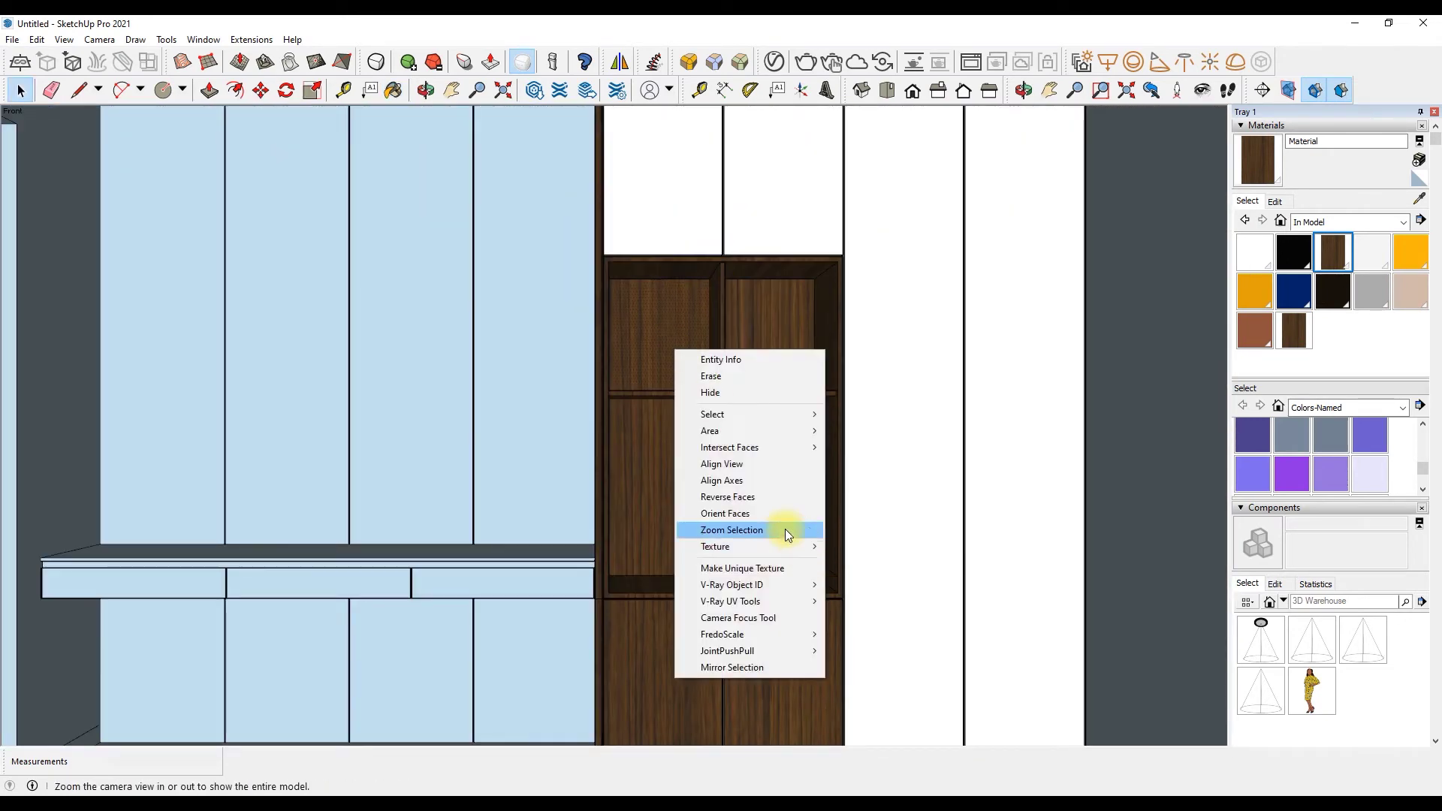
Step: Shift, rotate and shrink the niche's dark wood grain with the texture pins, then finish
click(867, 547)
scroll(800, 546, down, 2)
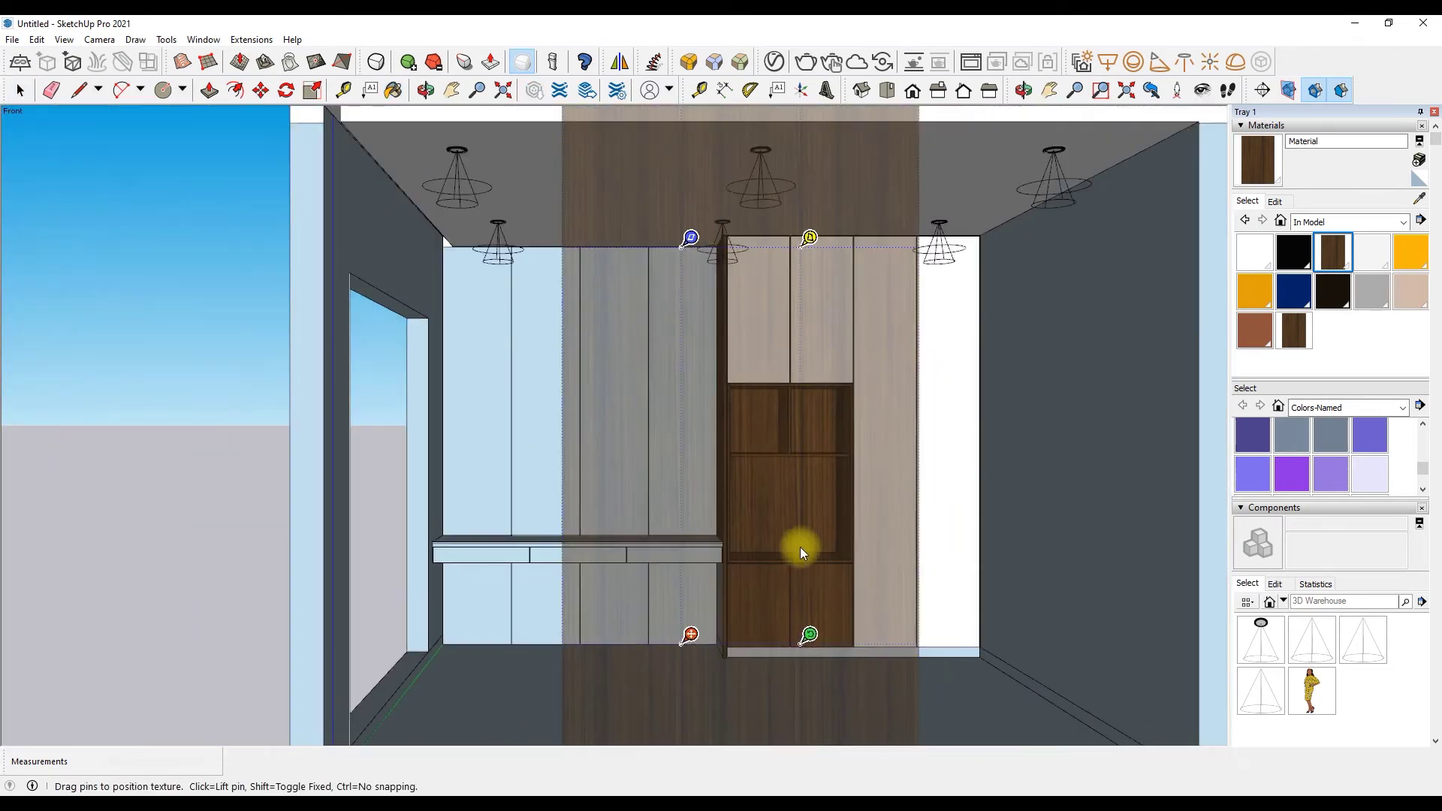
scroll(800, 586, down, 1)
mouse_move(805, 634)
mouse_down()
mouse_move(767, 632)
mouse_move(793, 639)
mouse_up()
drag(701, 626, 711, 625)
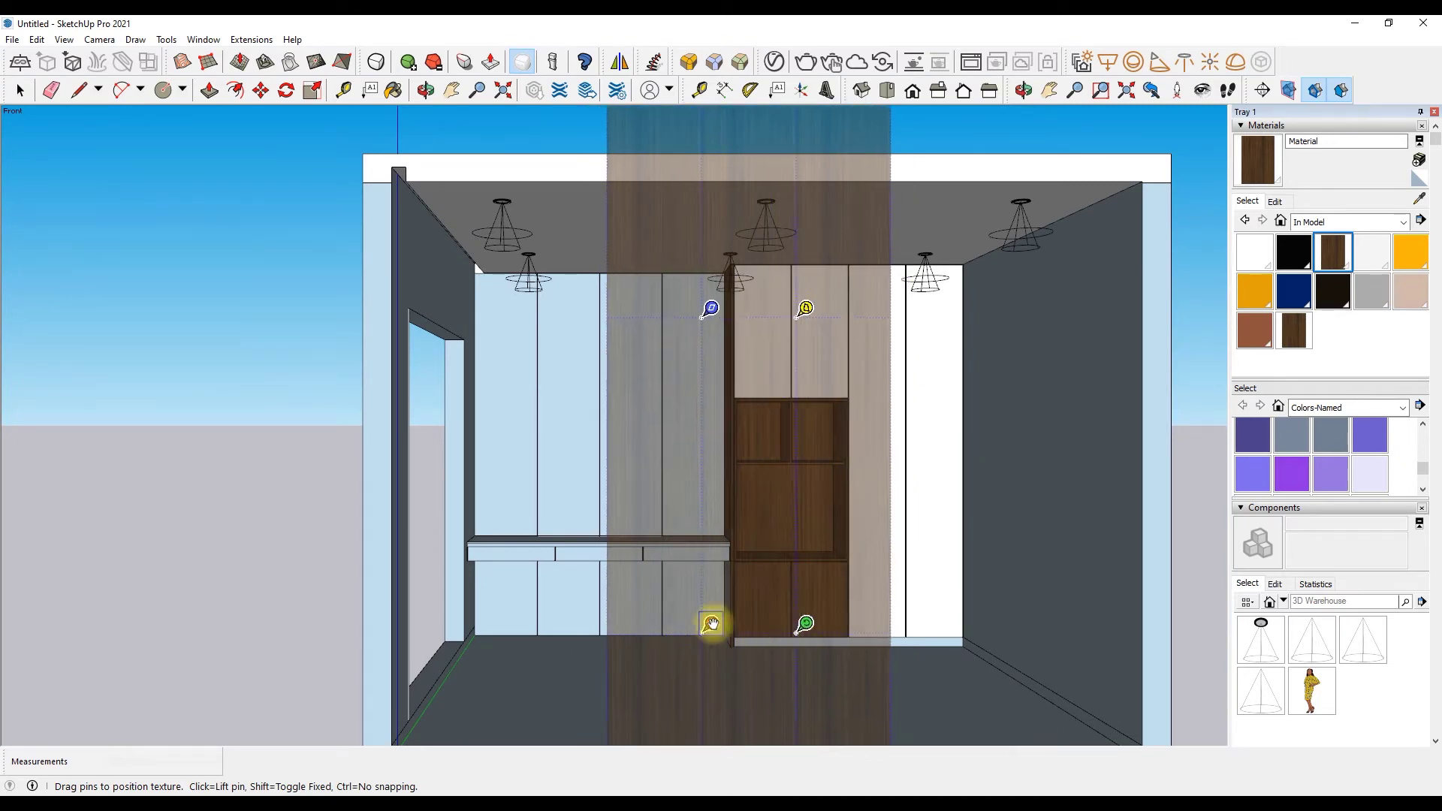
mouse_move(802, 630)
mouse_down()
mouse_move(864, 535)
mouse_move(707, 571)
mouse_up()
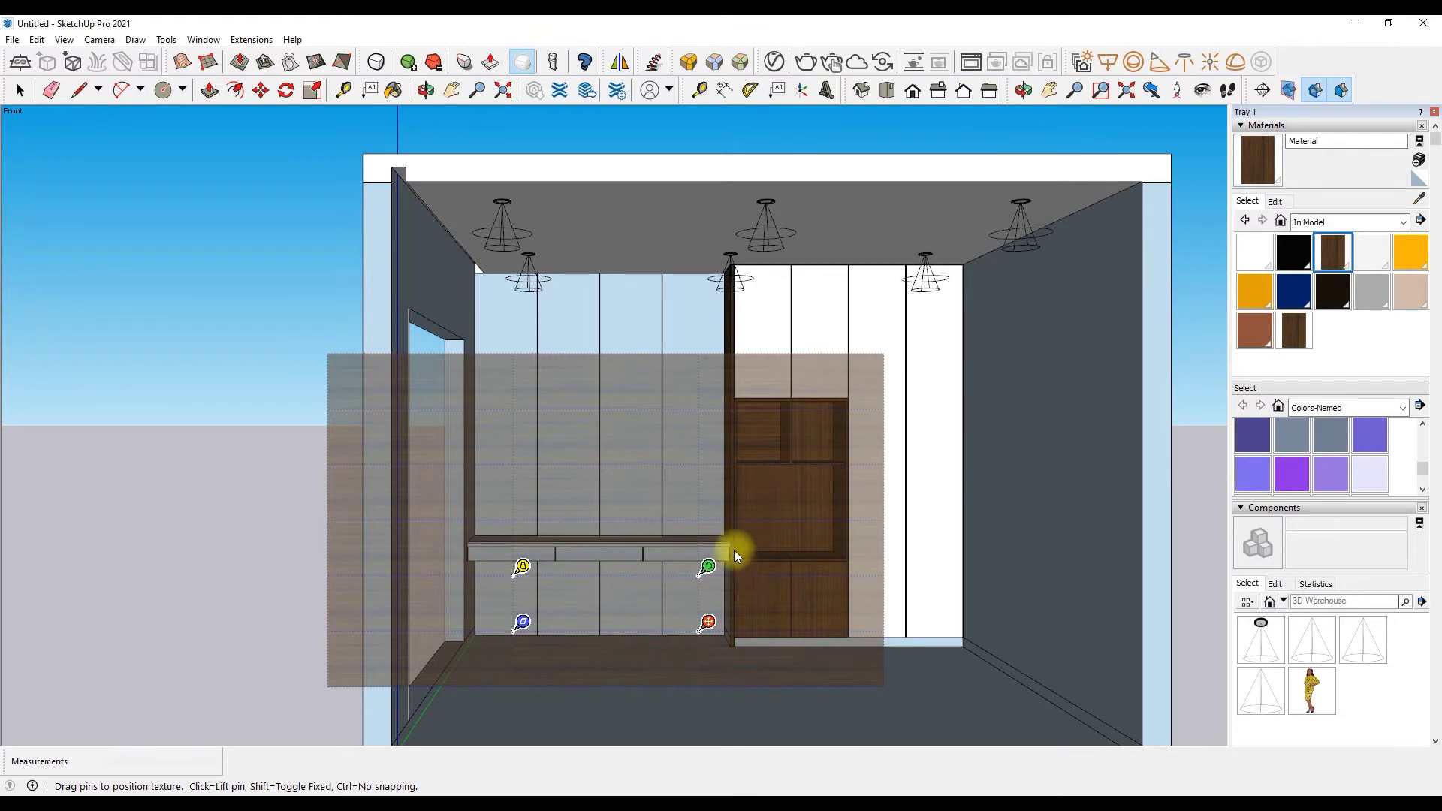
right_click(658, 505)
click(670, 516)
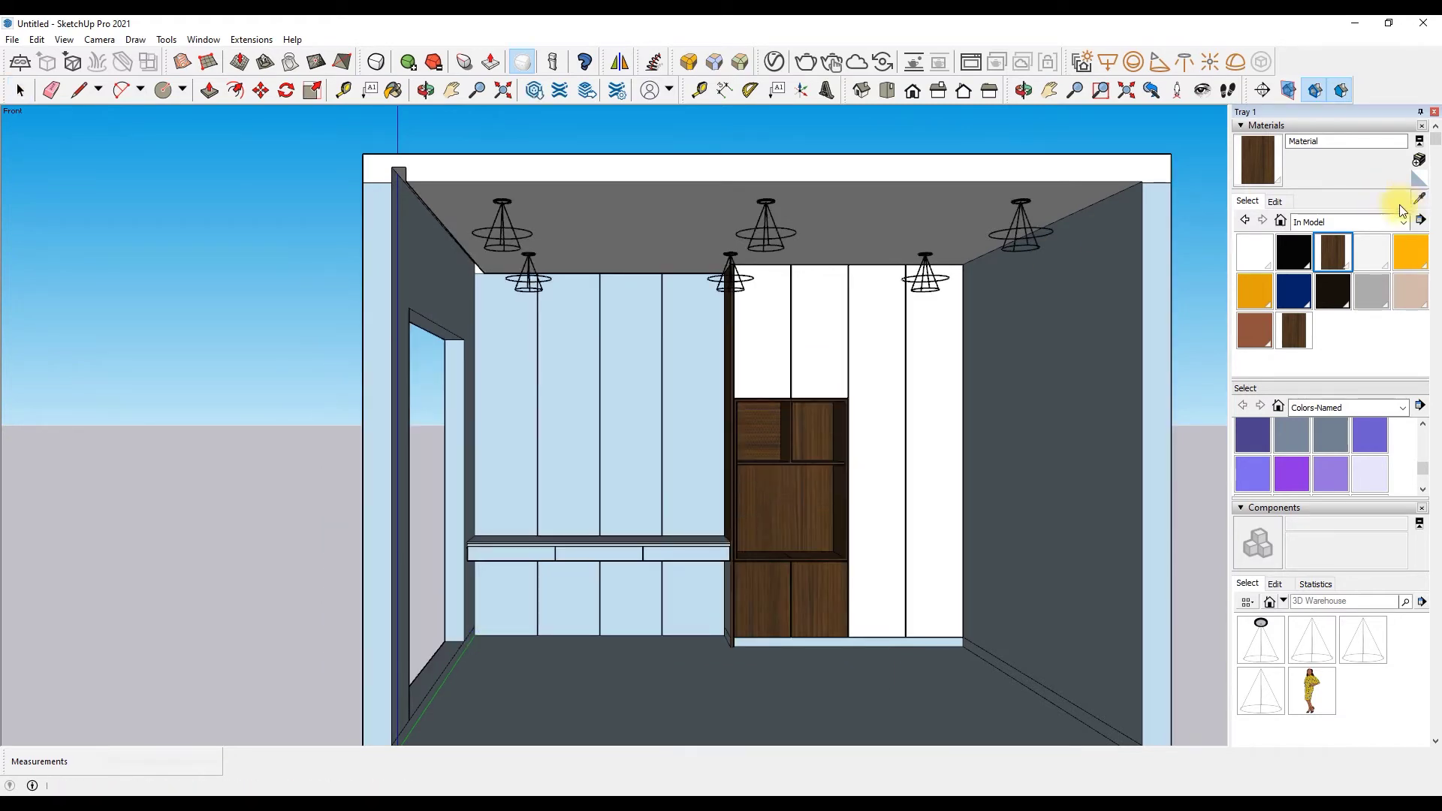
scroll(760, 432, up, 3)
scroll(815, 428, up, 2)
scroll(670, 419, down, 4)
scroll(670, 418, down, 2)
key(space)
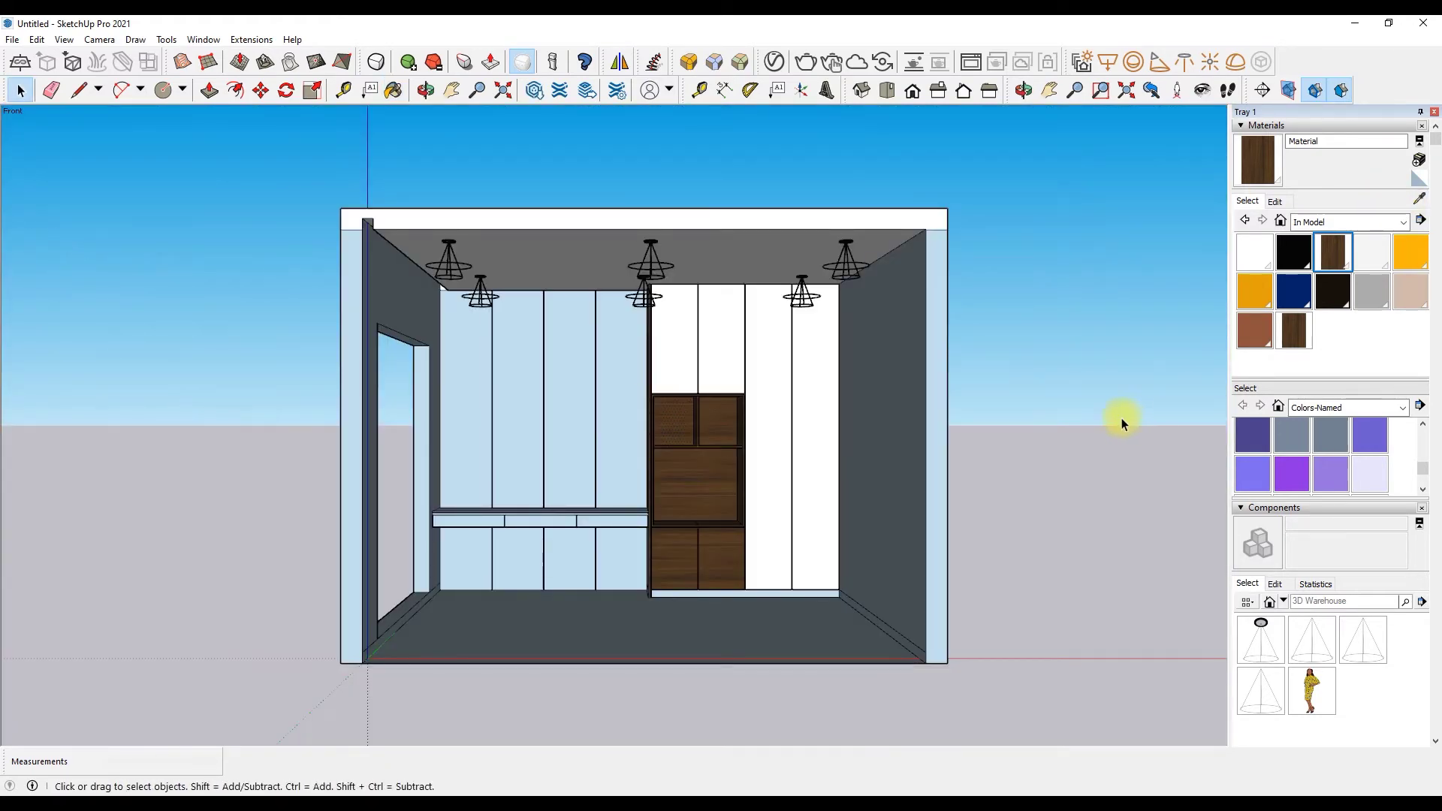
Step: Paint the three desk drawer fronts with the wood material
scroll(744, 530, up, 3)
click(1261, 162)
scroll(395, 599, up, 3)
click(396, 599)
scroll(531, 538, up, 3)
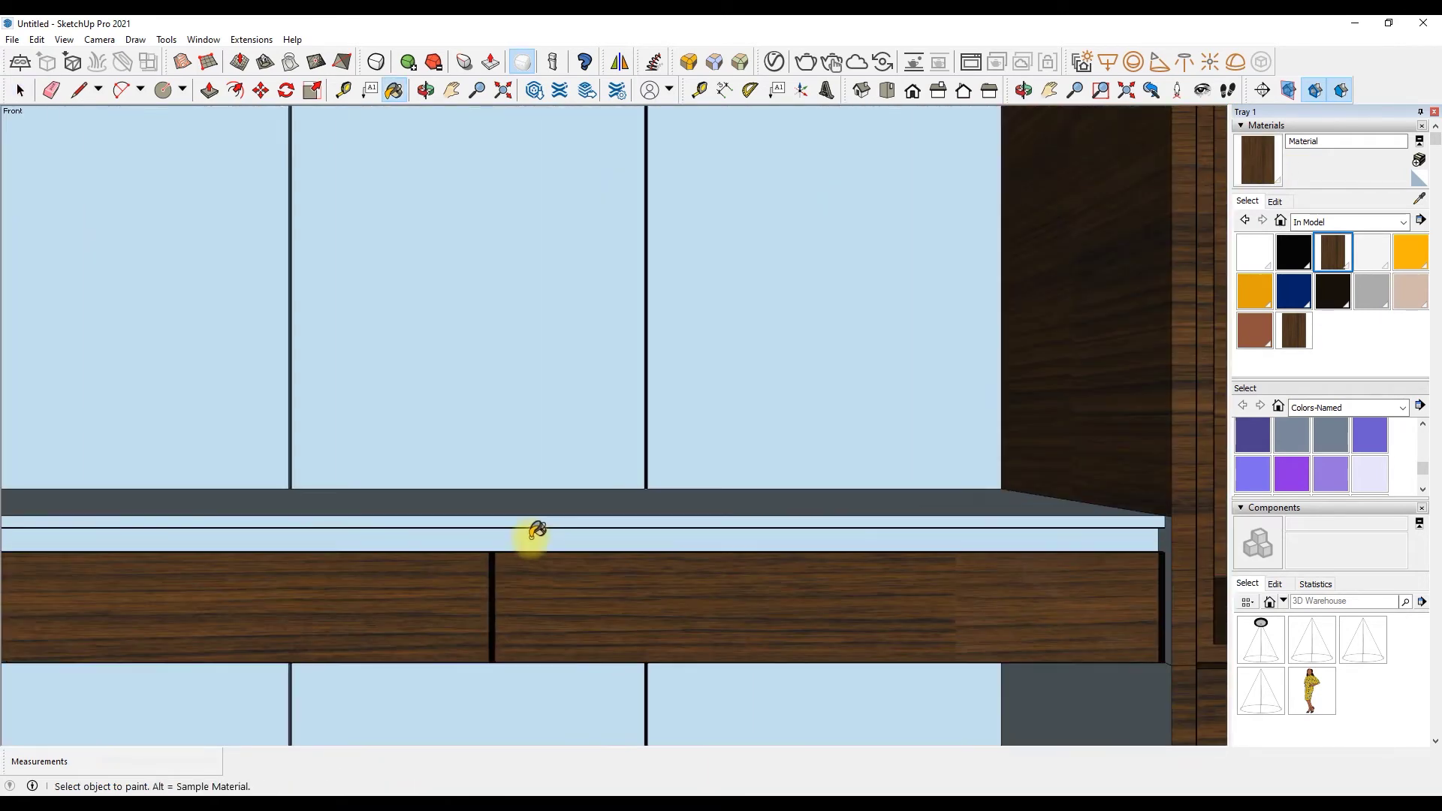
scroll(954, 538, down, 2)
click(250, 461)
scroll(669, 553, down, 1)
scroll(622, 540, down, 4)
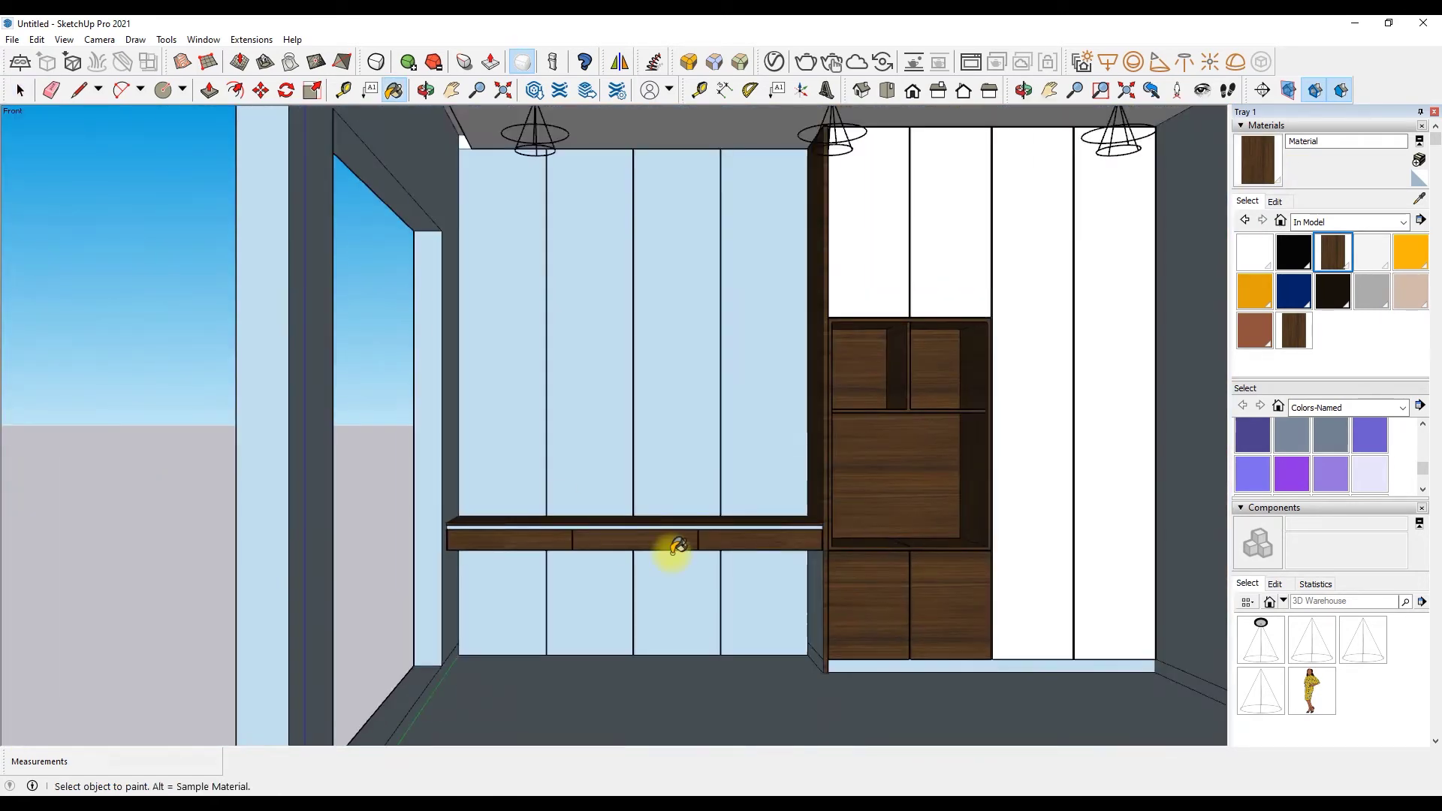
scroll(815, 521, up, 4)
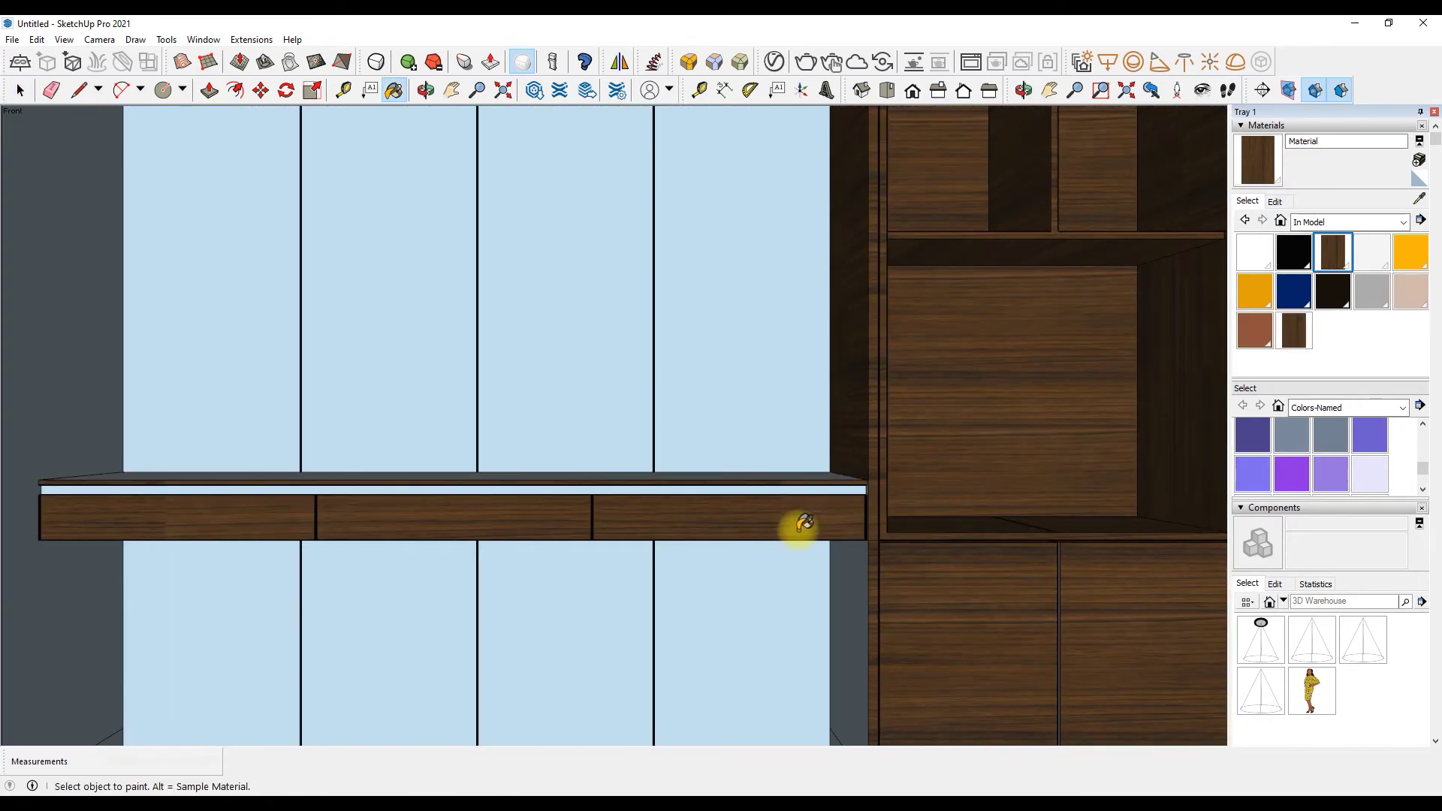
Step: Undo the left drawer's paint, repaint it dark wood, and select the black material
key(ctrl+z)
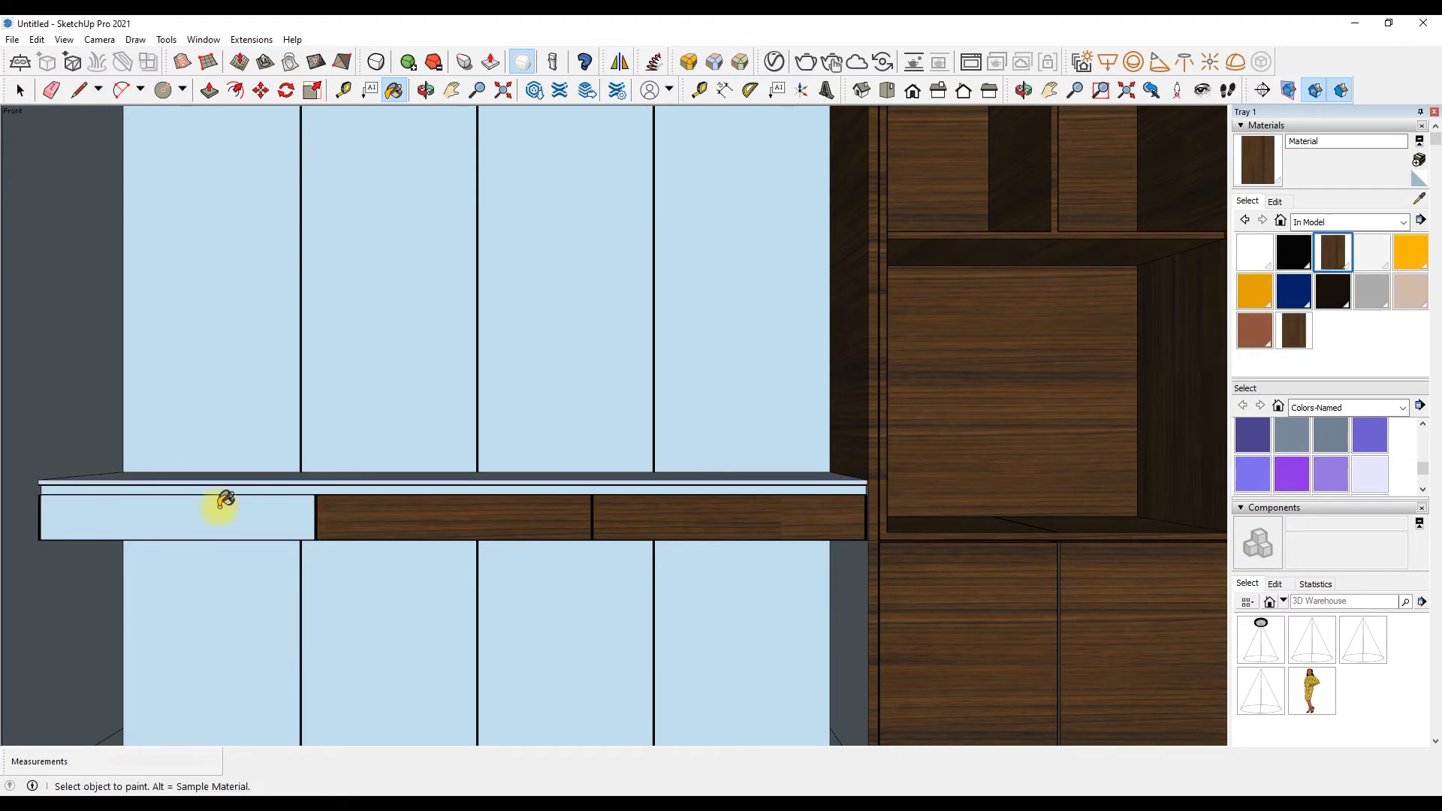
click(225, 499)
click(1294, 252)
scroll(752, 481, up, 2)
scroll(879, 523, down, 2)
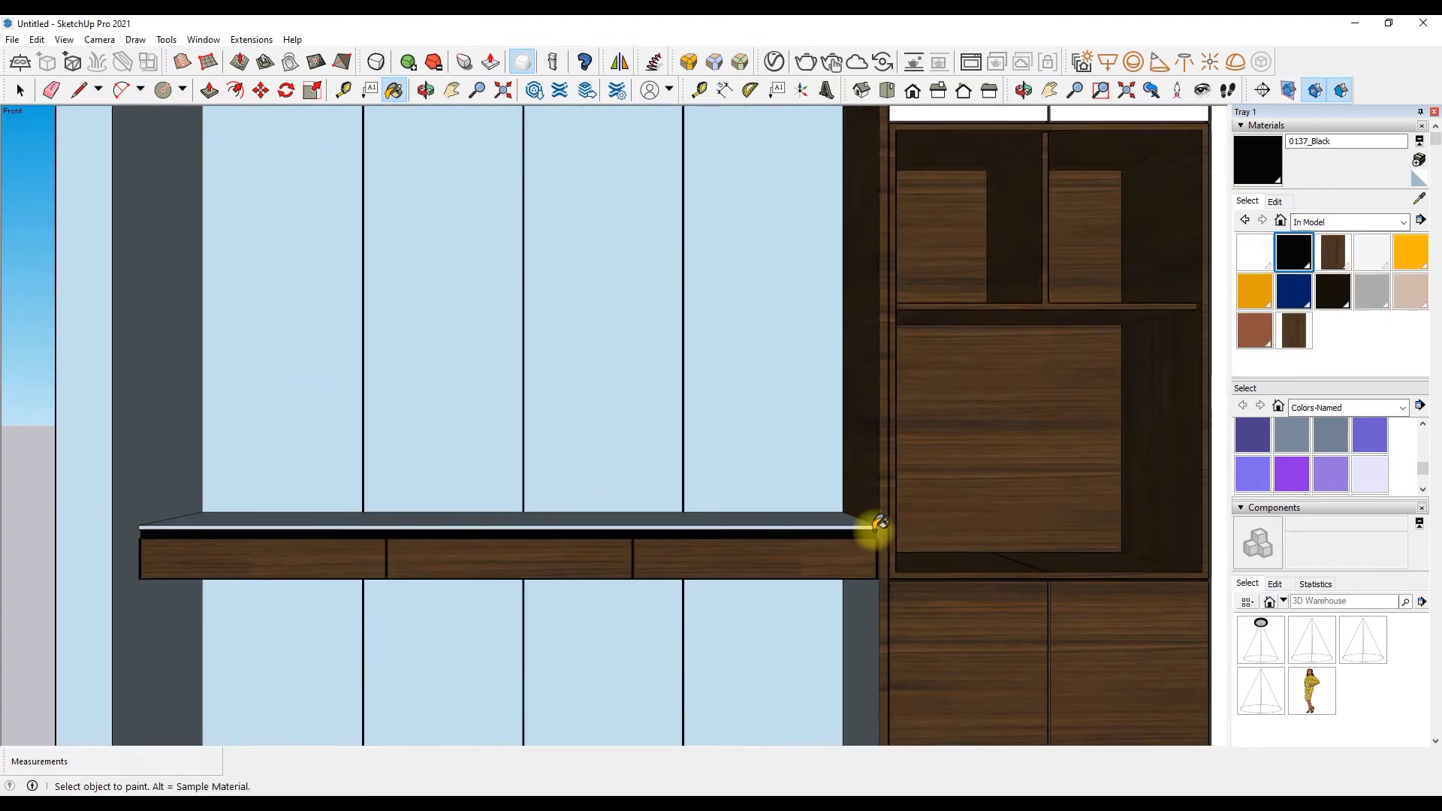
scroll(879, 524, up, 3)
scroll(876, 531, down, 2)
Step: Sample the white porcelain from the wardrobe doors, then the dark wood from the cabinet
click(1422, 202)
scroll(852, 425, down, 3)
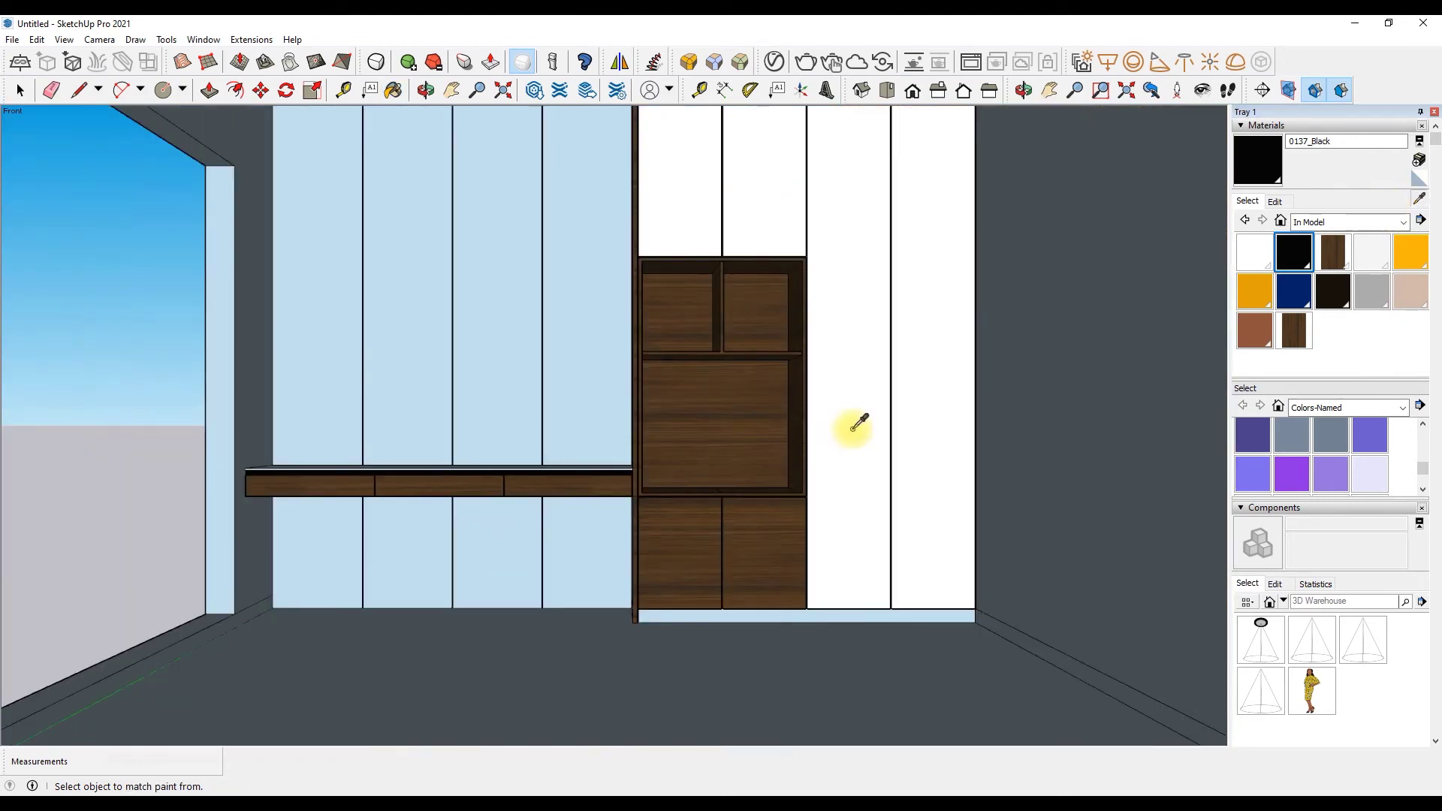
click(852, 425)
scroll(499, 386, up, 3)
scroll(645, 468, up, 1)
scroll(685, 555, down, 2)
scroll(684, 554, down, 3)
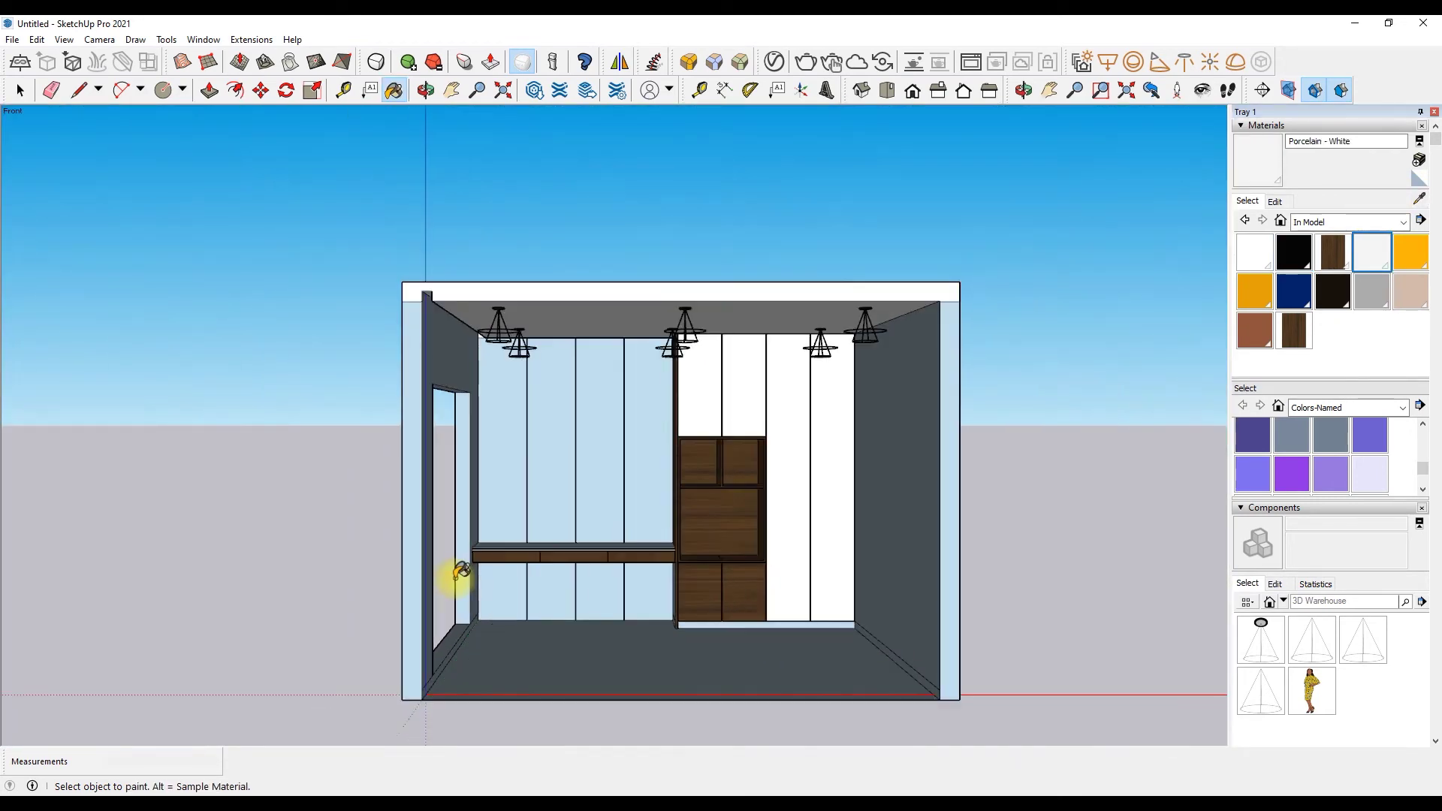
scroll(450, 579, up, 3)
scroll(1050, 586, up, 2)
alt+click(911, 547)
scroll(911, 547, up, 1)
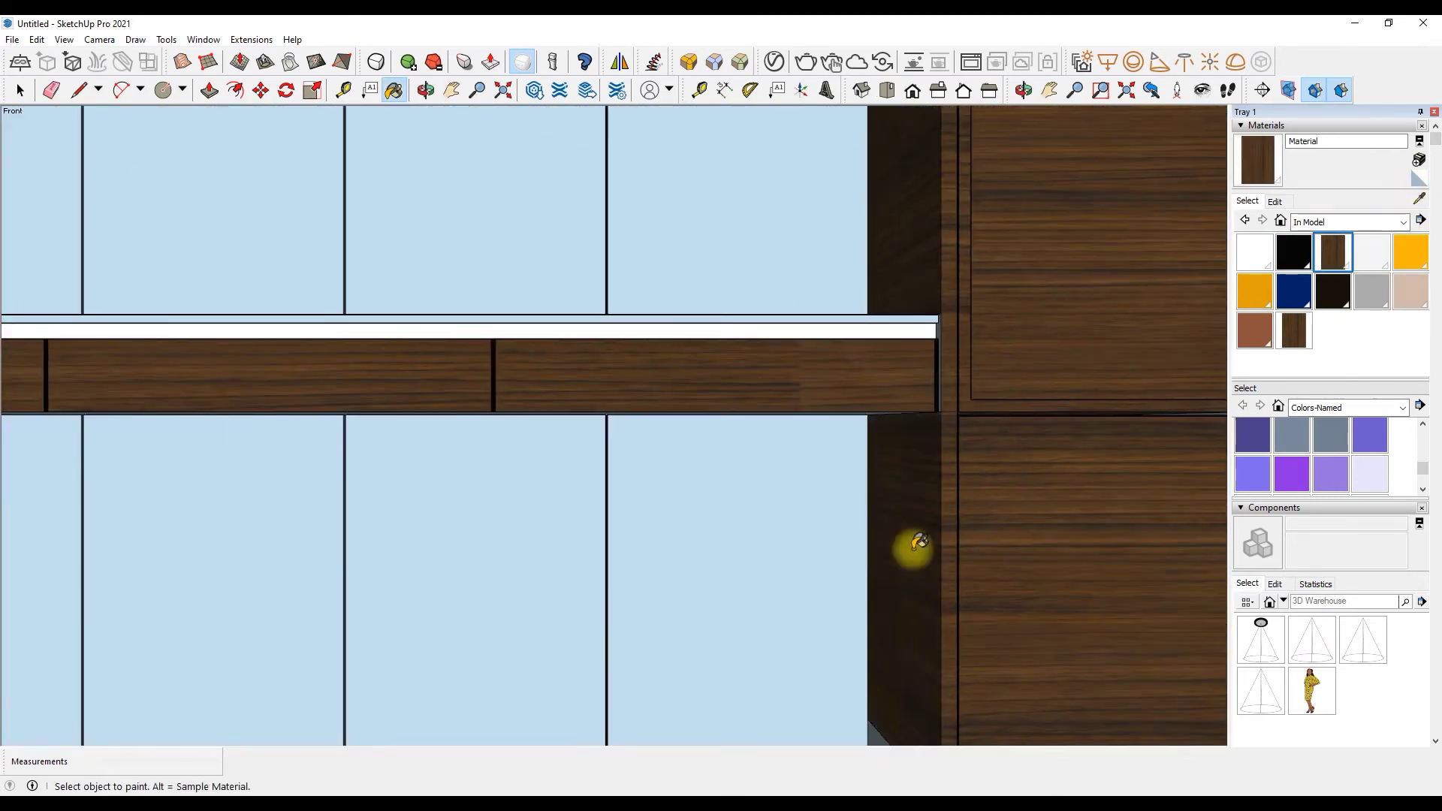
scroll(952, 671, up, 1)
scroll(364, 579, down, 3)
scroll(794, 570, down, 2)
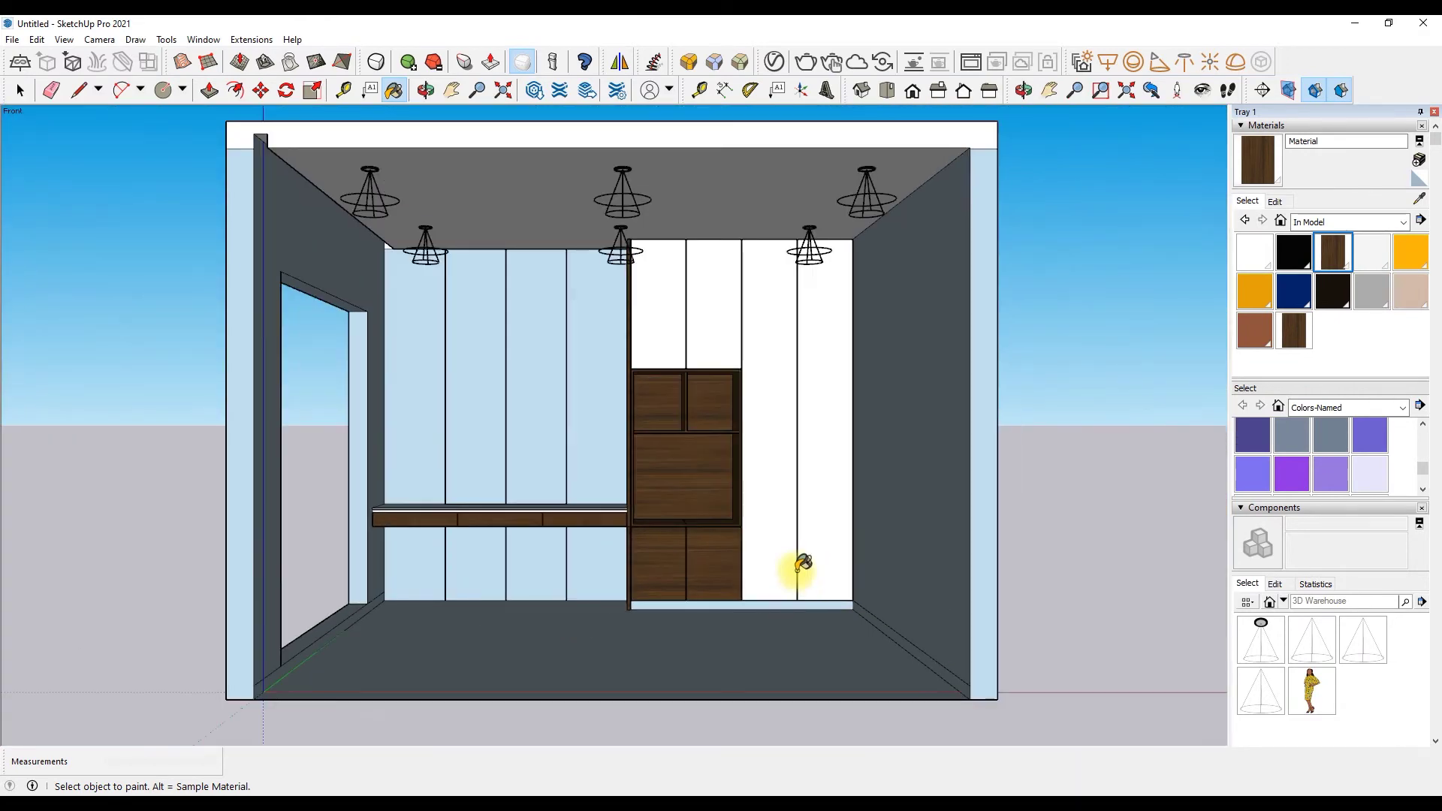
scroll(622, 338, up, 1)
scroll(670, 502, up, 1)
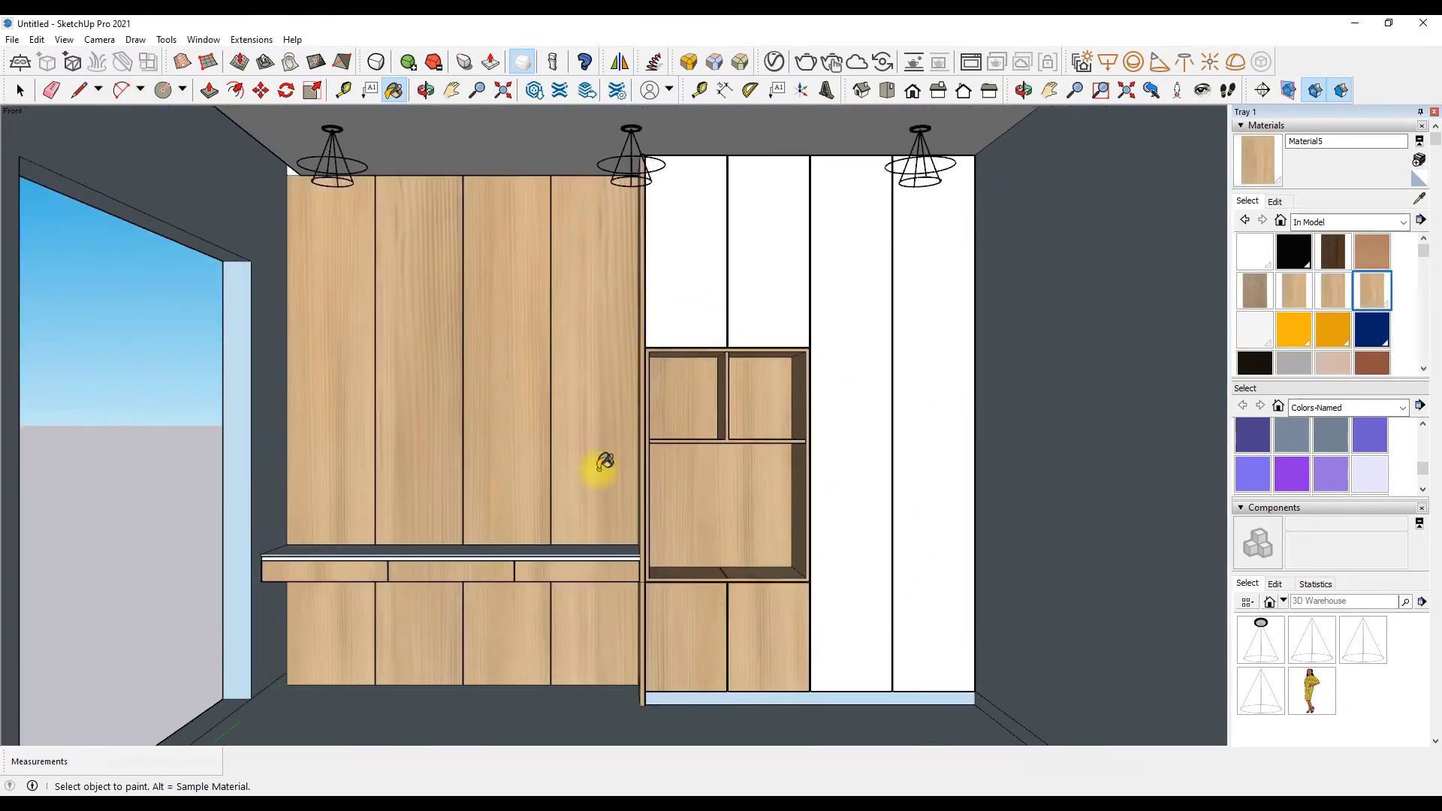
right_click(684, 412)
mouse_move(724, 609)
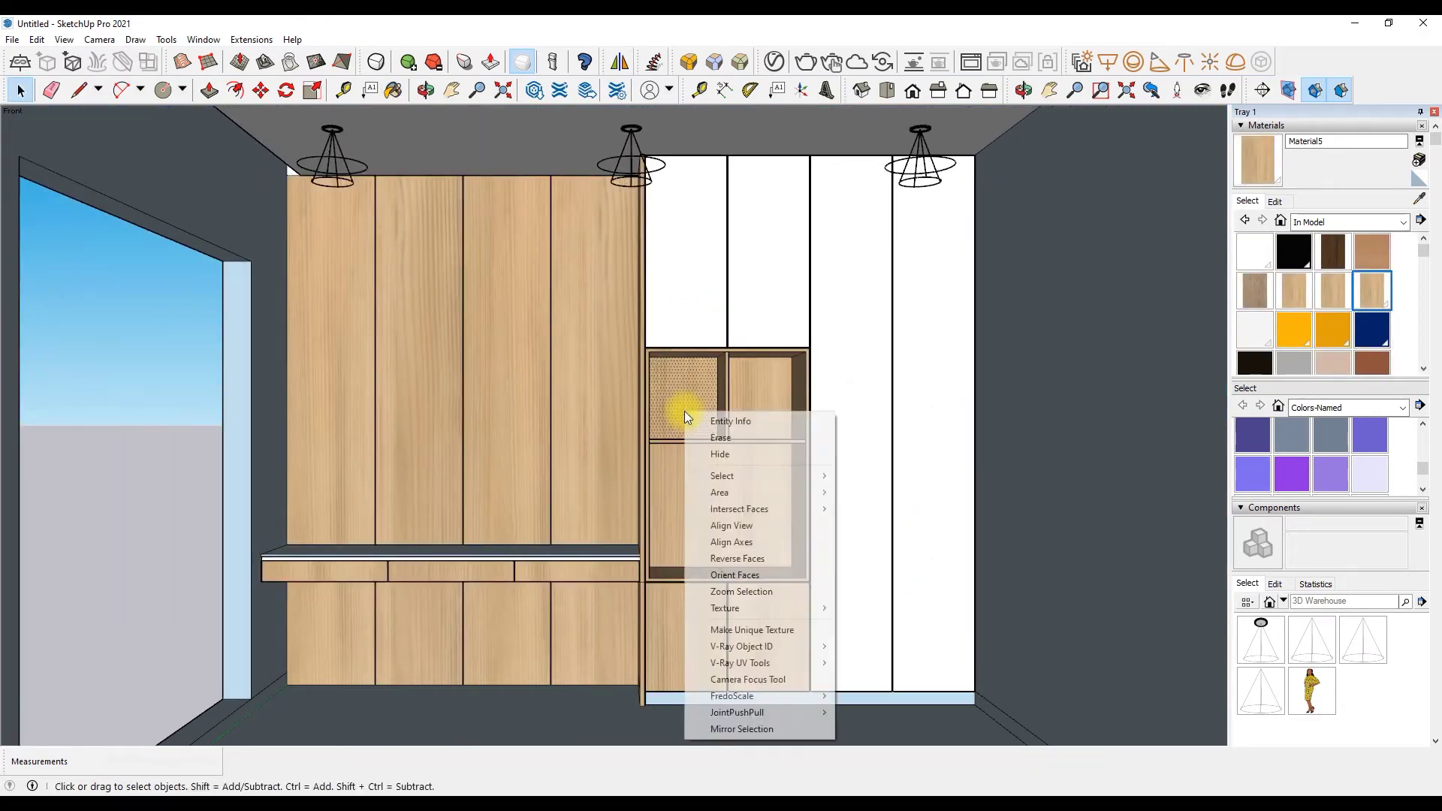
Step: Rotate the niche's light wood grain until it is level
click(873, 608)
mouse_move(694, 683)
mouse_down()
mouse_move(511, 516)
mouse_move(499, 469)
mouse_up()
scroll(544, 511, down, 4)
key(Return)
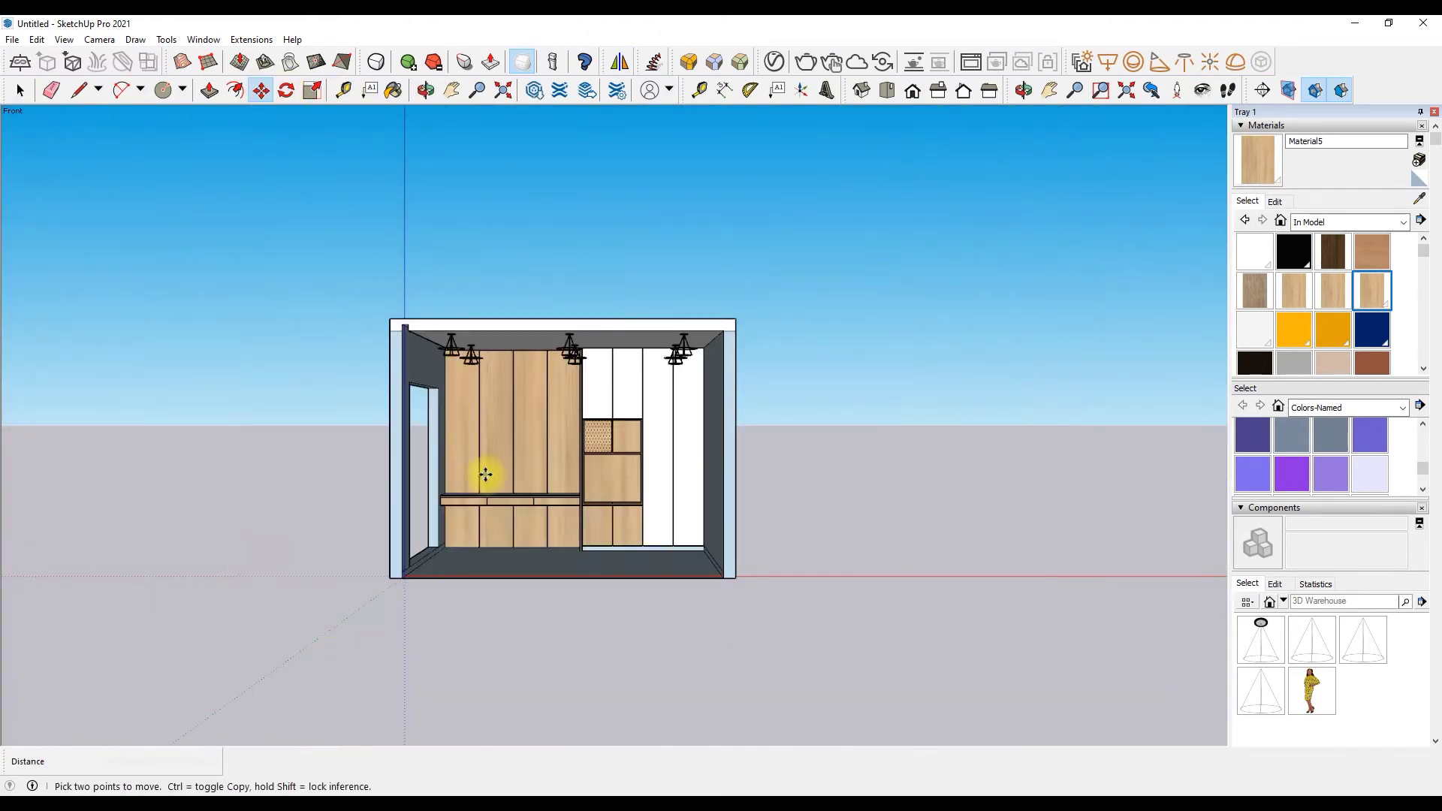
scroll(611, 433, up, 5)
Step: Shift the wall panel's wood texture upward, then rotate and stretch it
right_click(611, 432)
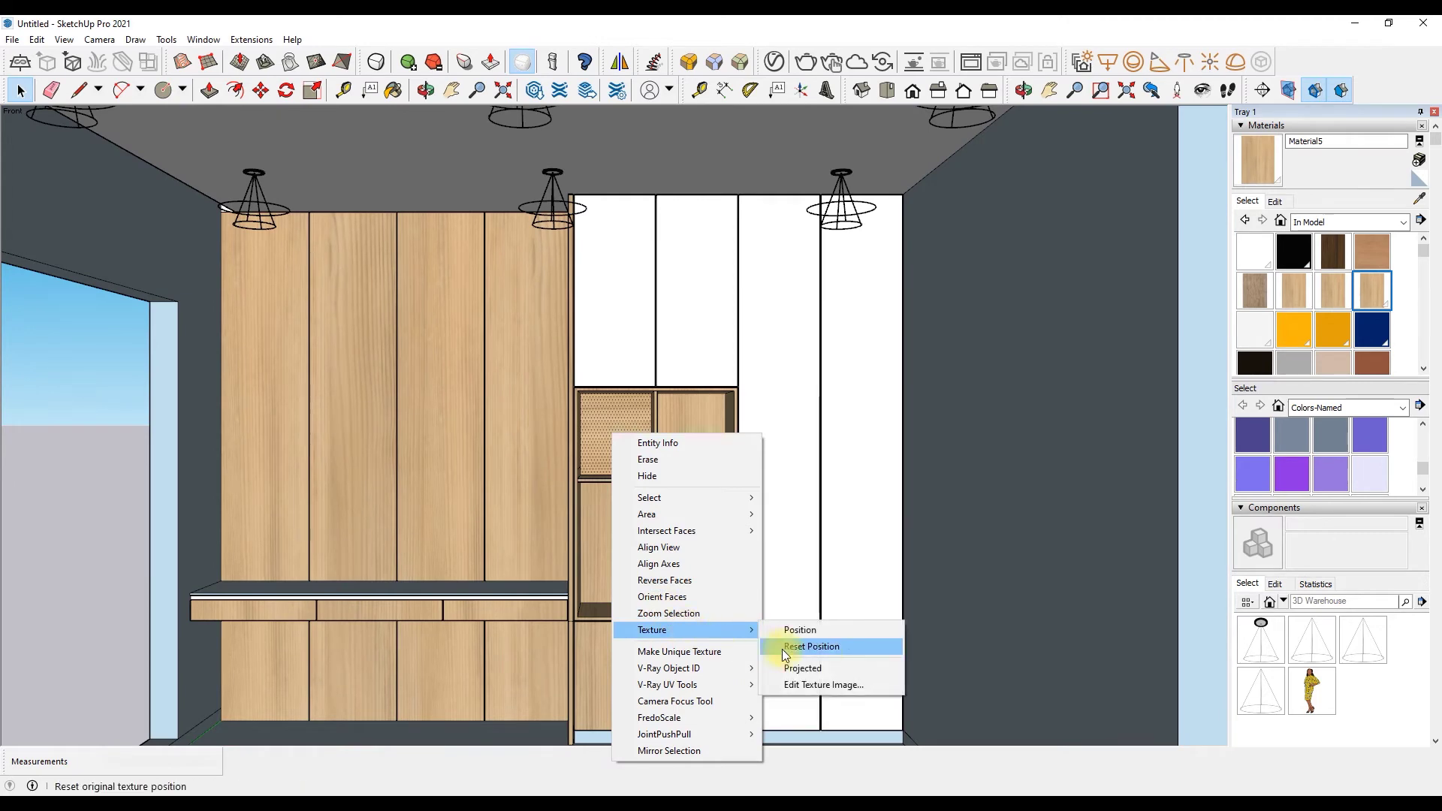
click(810, 636)
scroll(553, 513, down, 2)
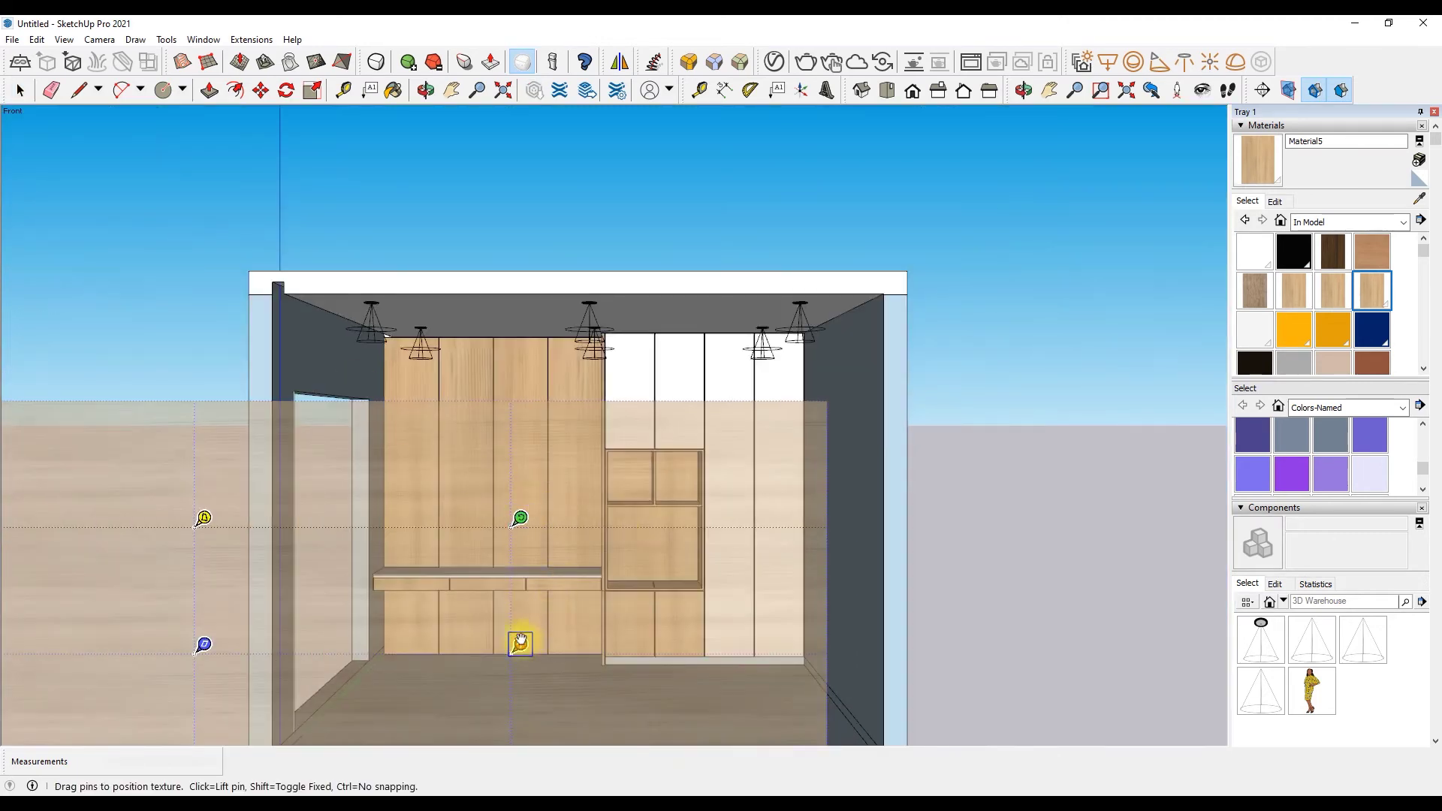
drag(520, 644, 522, 567)
drag(217, 567, 434, 566)
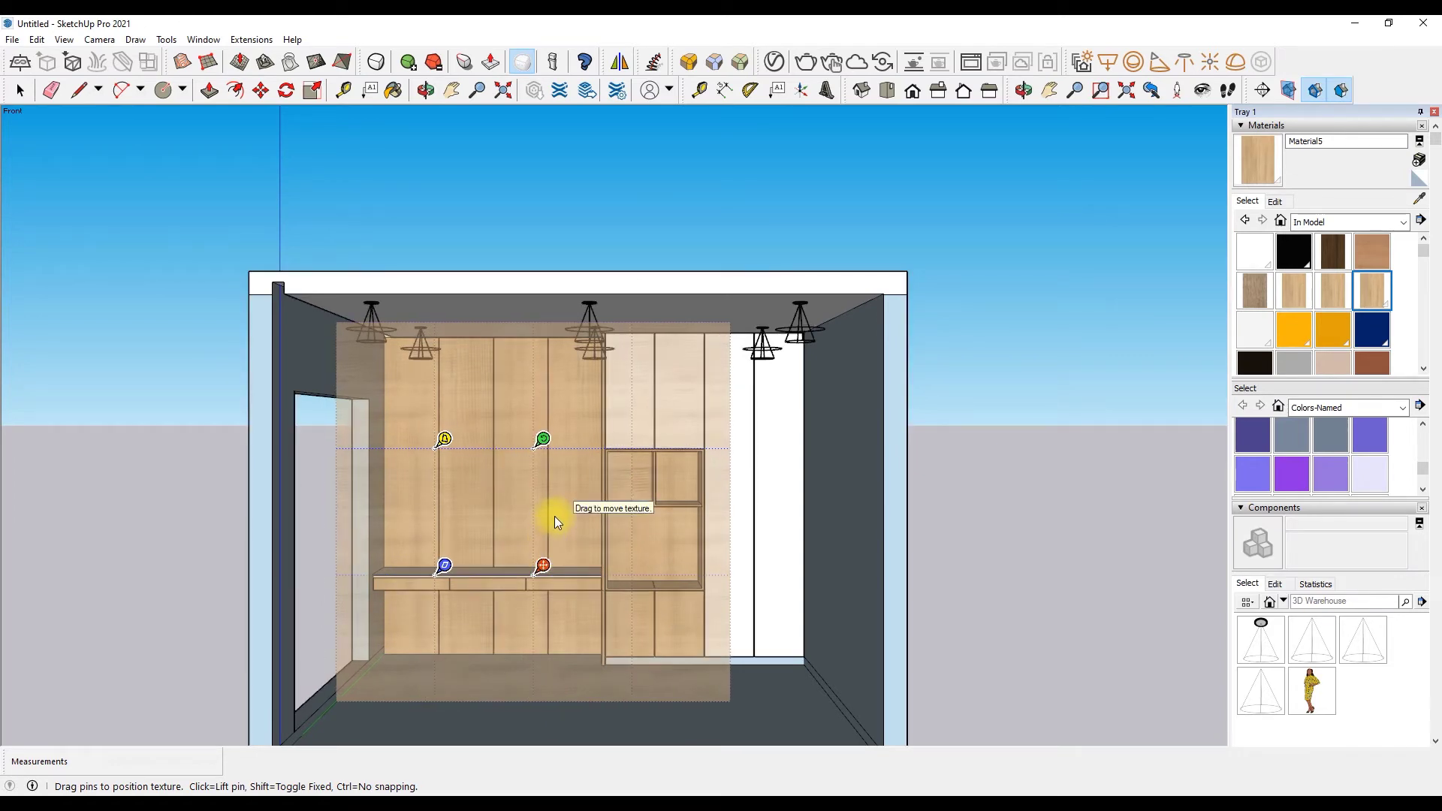
key(Return)
Step: Sample the realigned wood from the niche panel, then return to selecting
click(1417, 199)
scroll(653, 476, up, 2)
scroll(638, 550, up, 2)
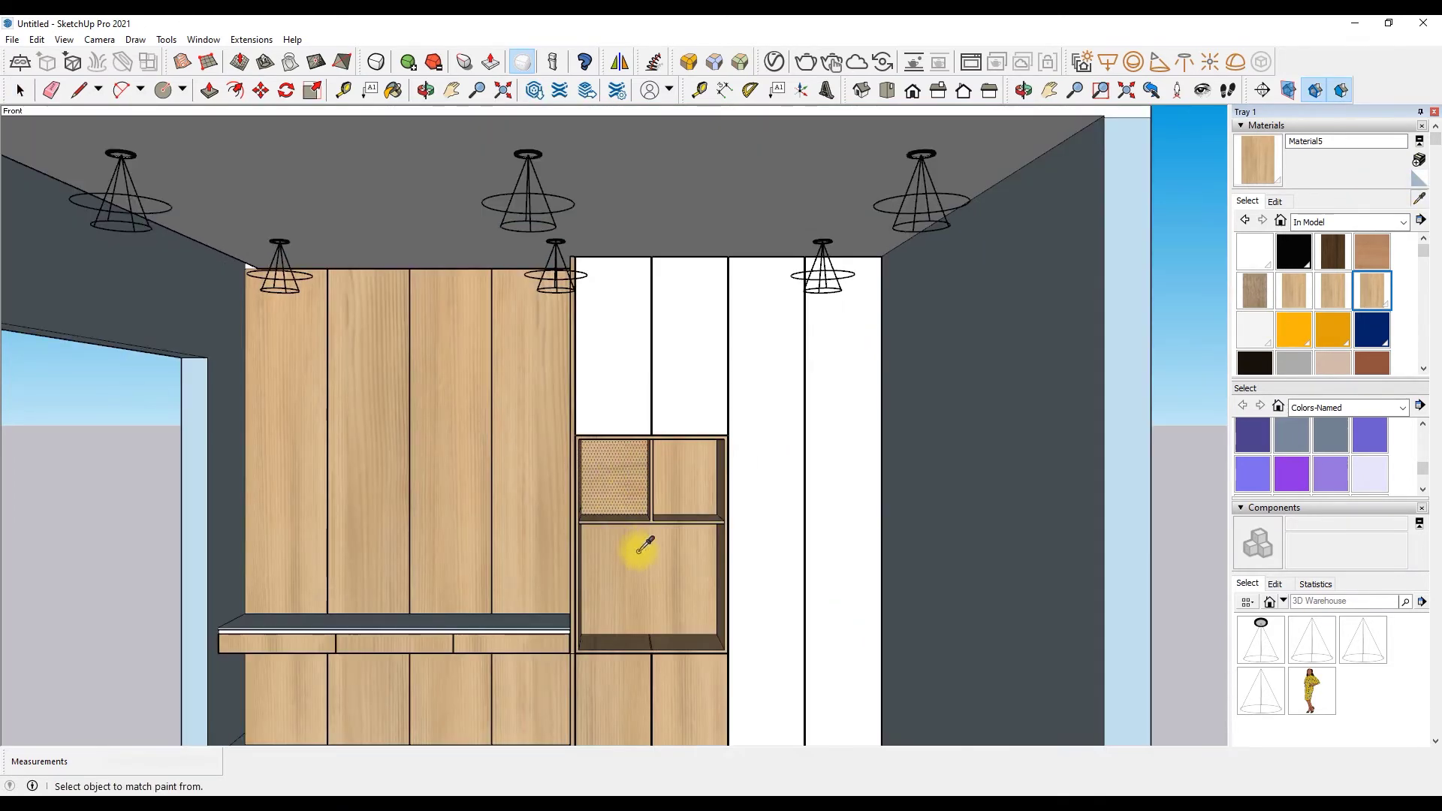
shift+click(622, 552)
scroll(556, 477, down, 4)
scroll(528, 457, down, 1)
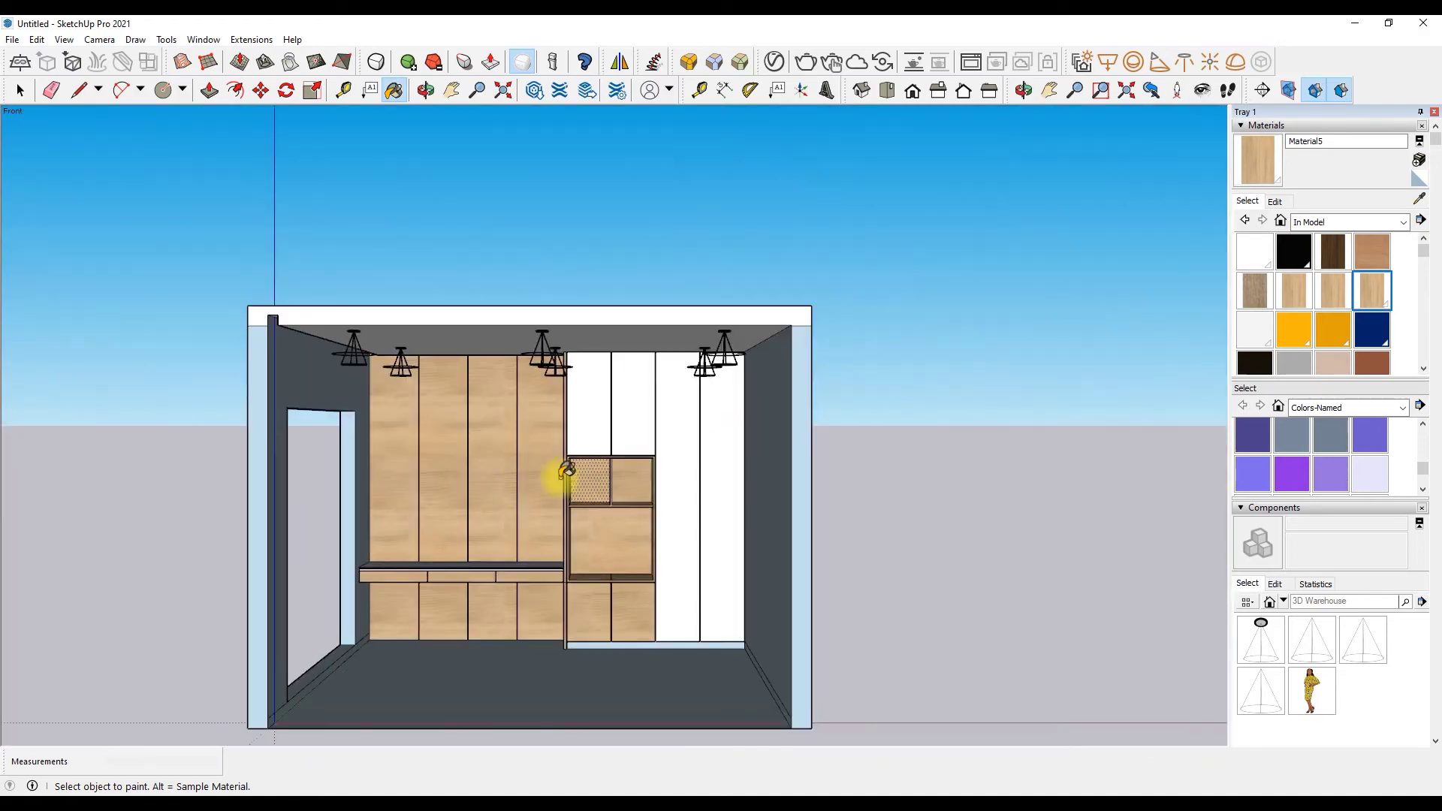
key(space)
scroll(396, 550, up, 2)
scroll(615, 464, up, 2)
scroll(614, 464, up, 1)
scroll(452, 499, up, 5)
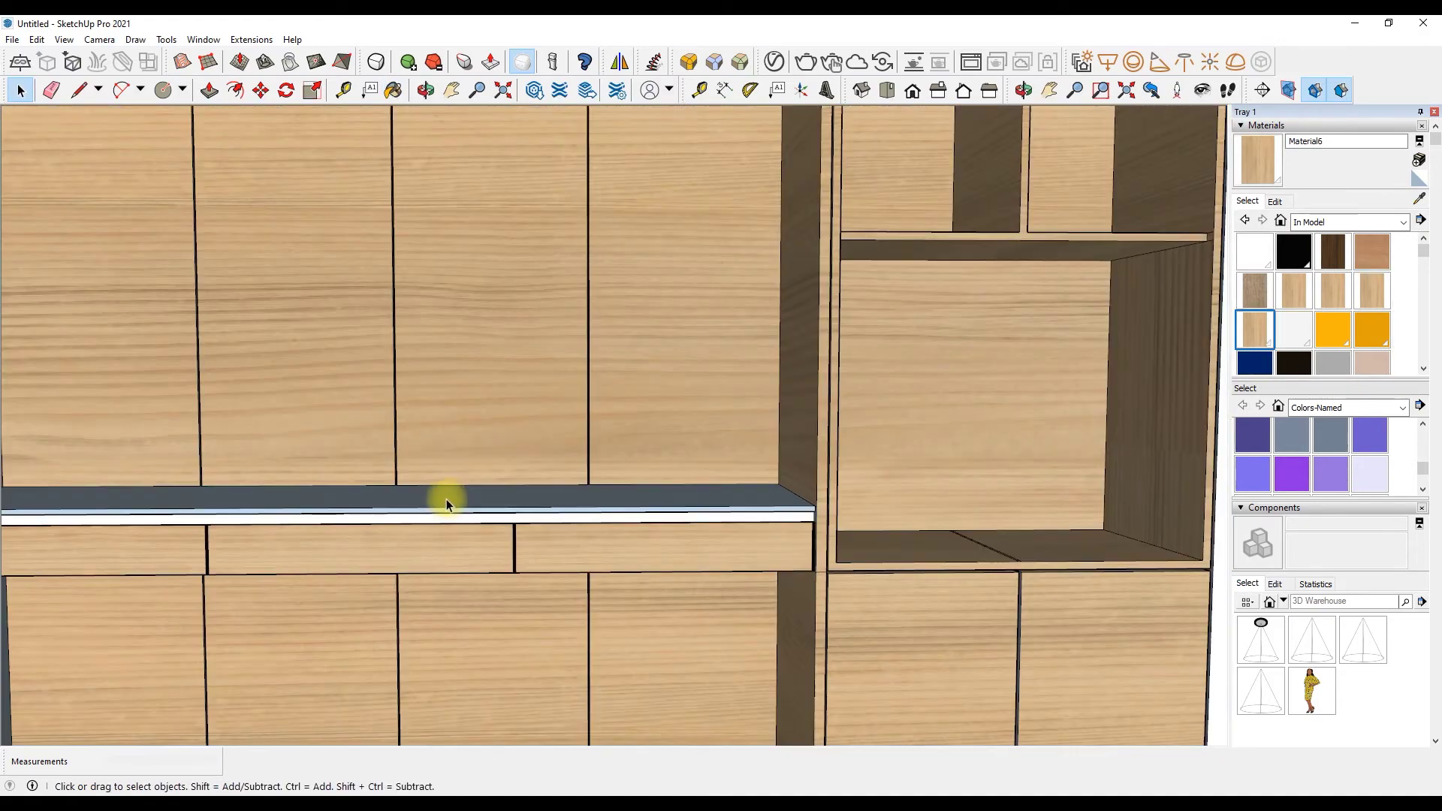
scroll(485, 467, down, 3)
scroll(599, 328, down, 3)
scroll(599, 329, down, 3)
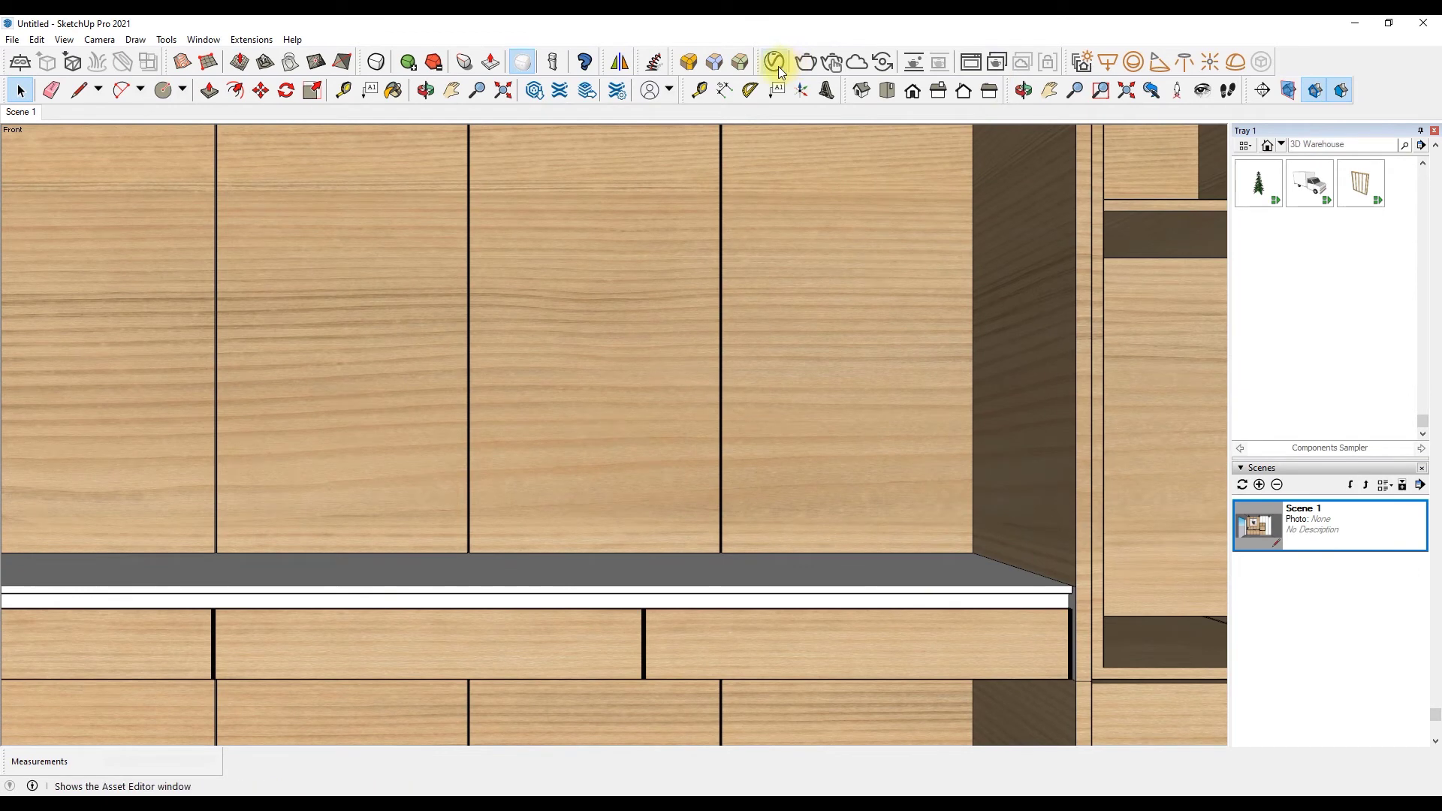
click(778, 65)
Step: Add the grey stone from V-Ray's 010 Stone library to the scene materials
click(282, 354)
scroll(380, 339, down, 1)
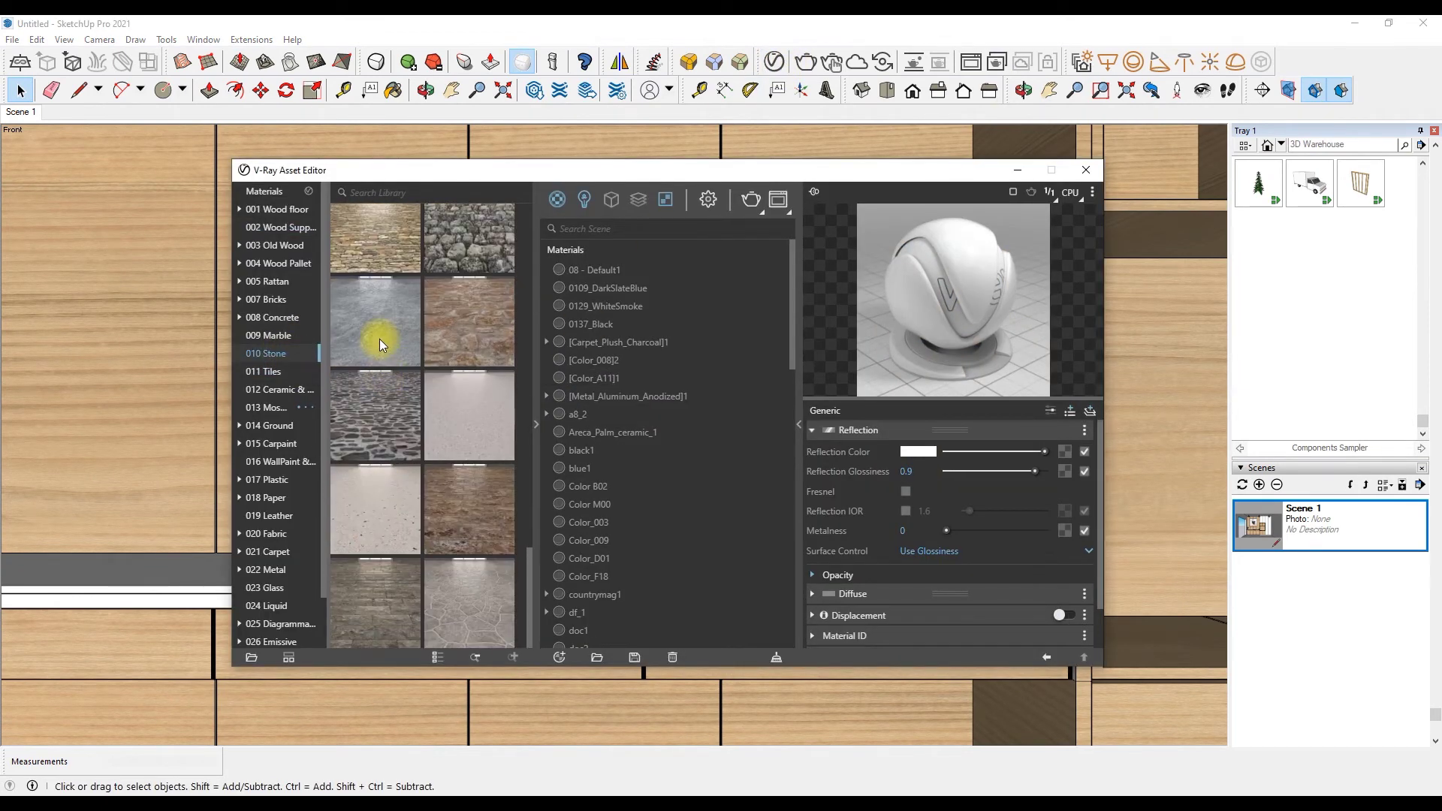
scroll(380, 342, down, 2)
scroll(383, 342, down, 2)
scroll(385, 342, down, 2)
drag(481, 546, 770, 527)
Step: Create paintable Material10 from the stone and paint the desk top's front band with it
scroll(1277, 225, up, 5)
click(1255, 184)
click(1419, 179)
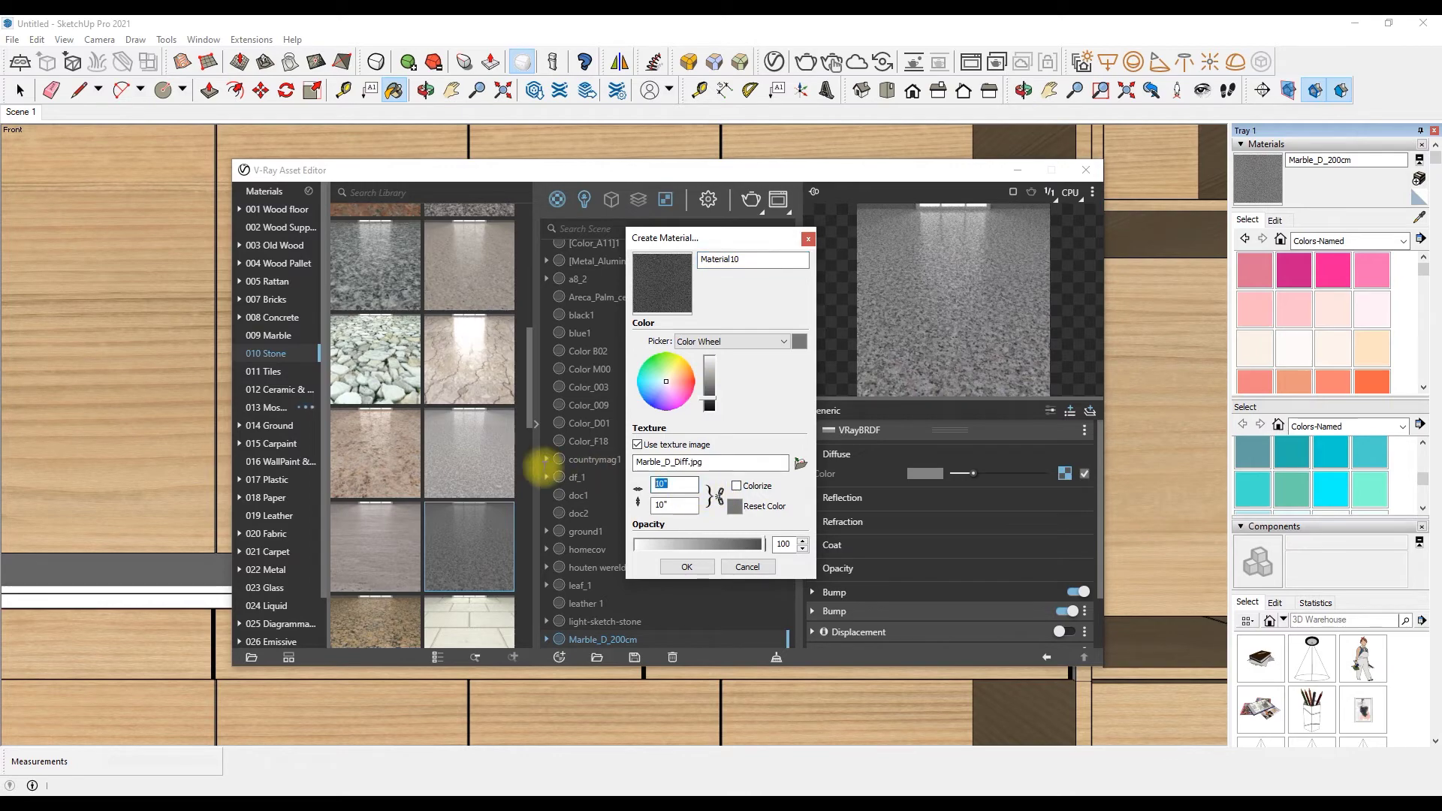
click(687, 567)
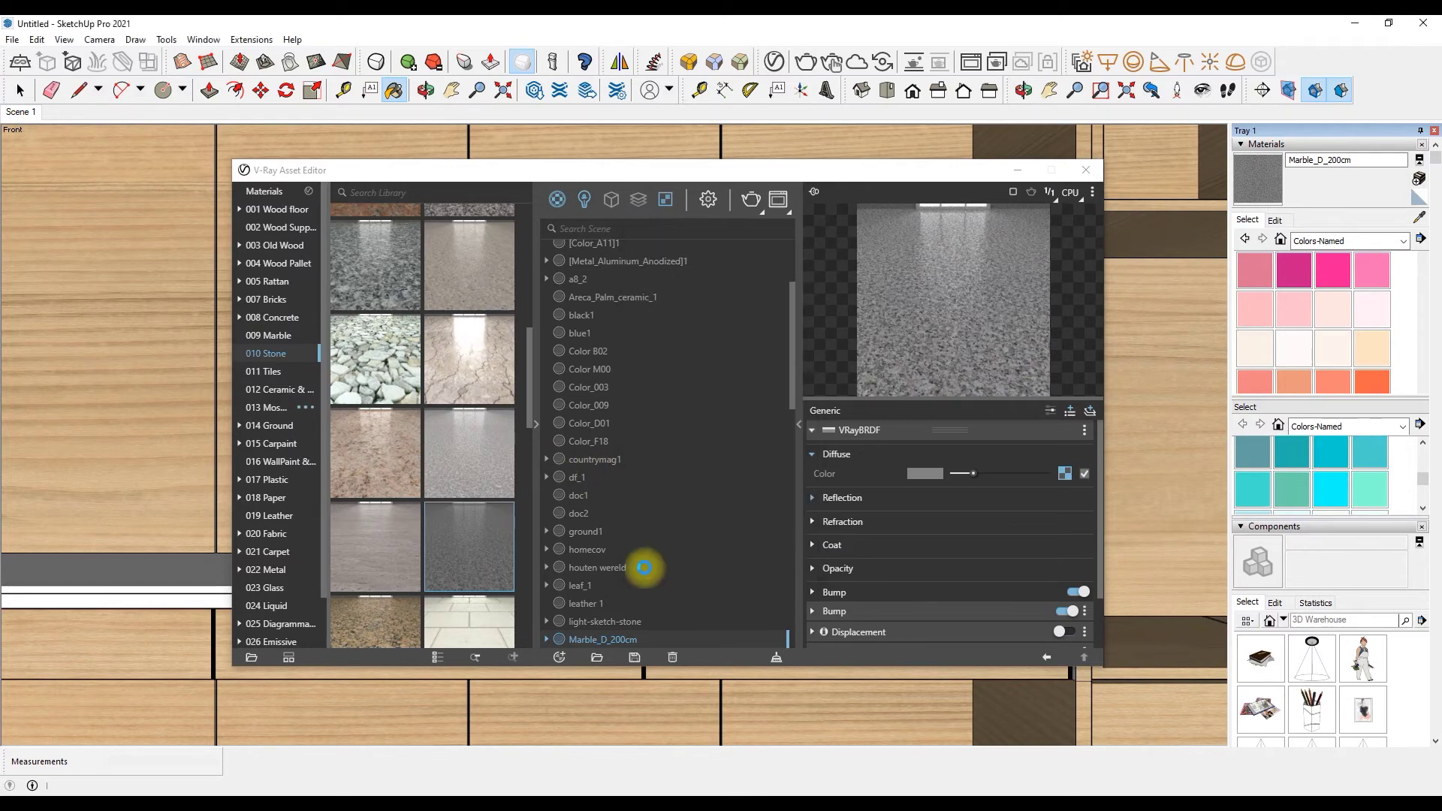
click(1087, 170)
click(684, 529)
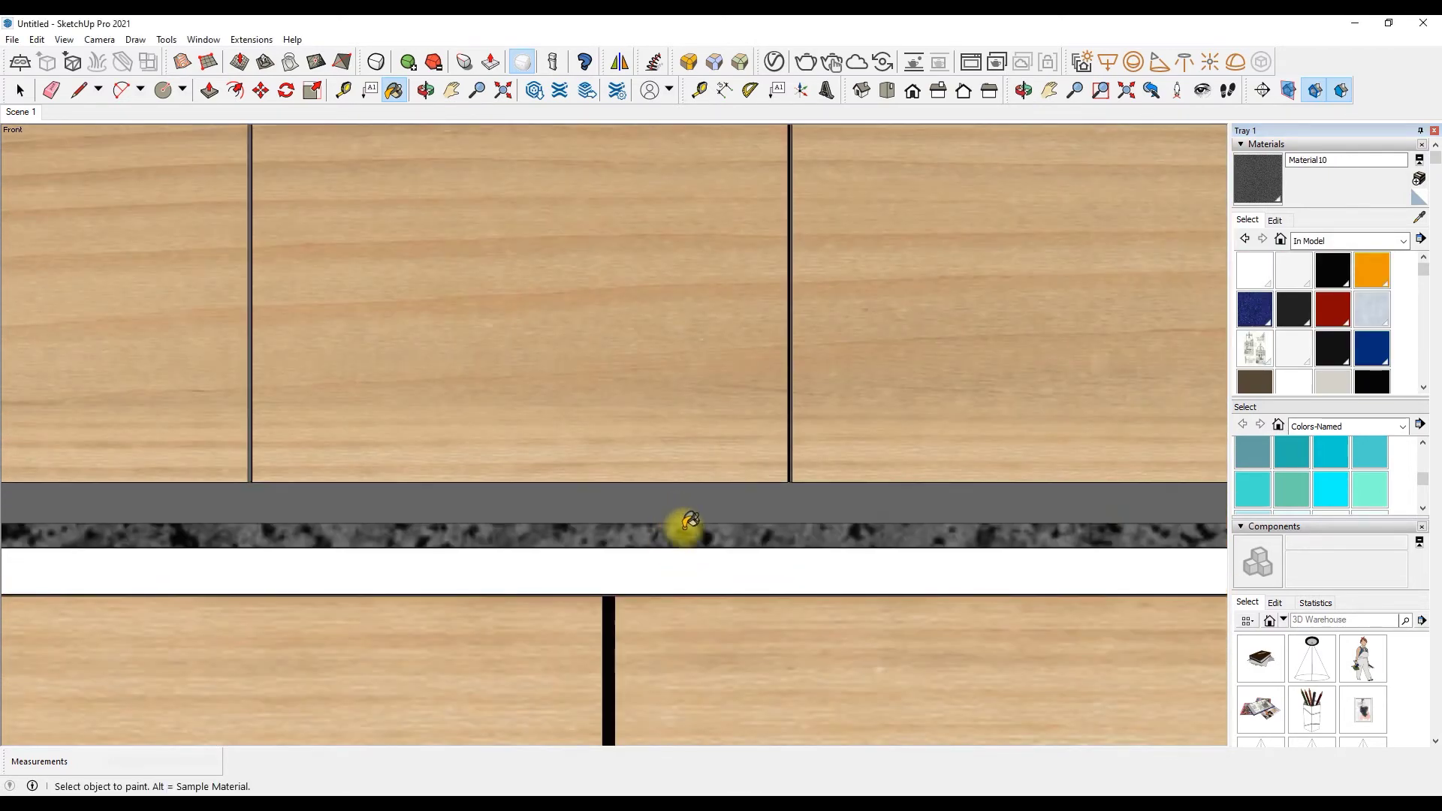
Step: Check the dark granite desk top and sample light wood Material6 as the active paint material
scroll(616, 571, down, 3)
scroll(654, 609, up, 2)
scroll(751, 526, down, 3)
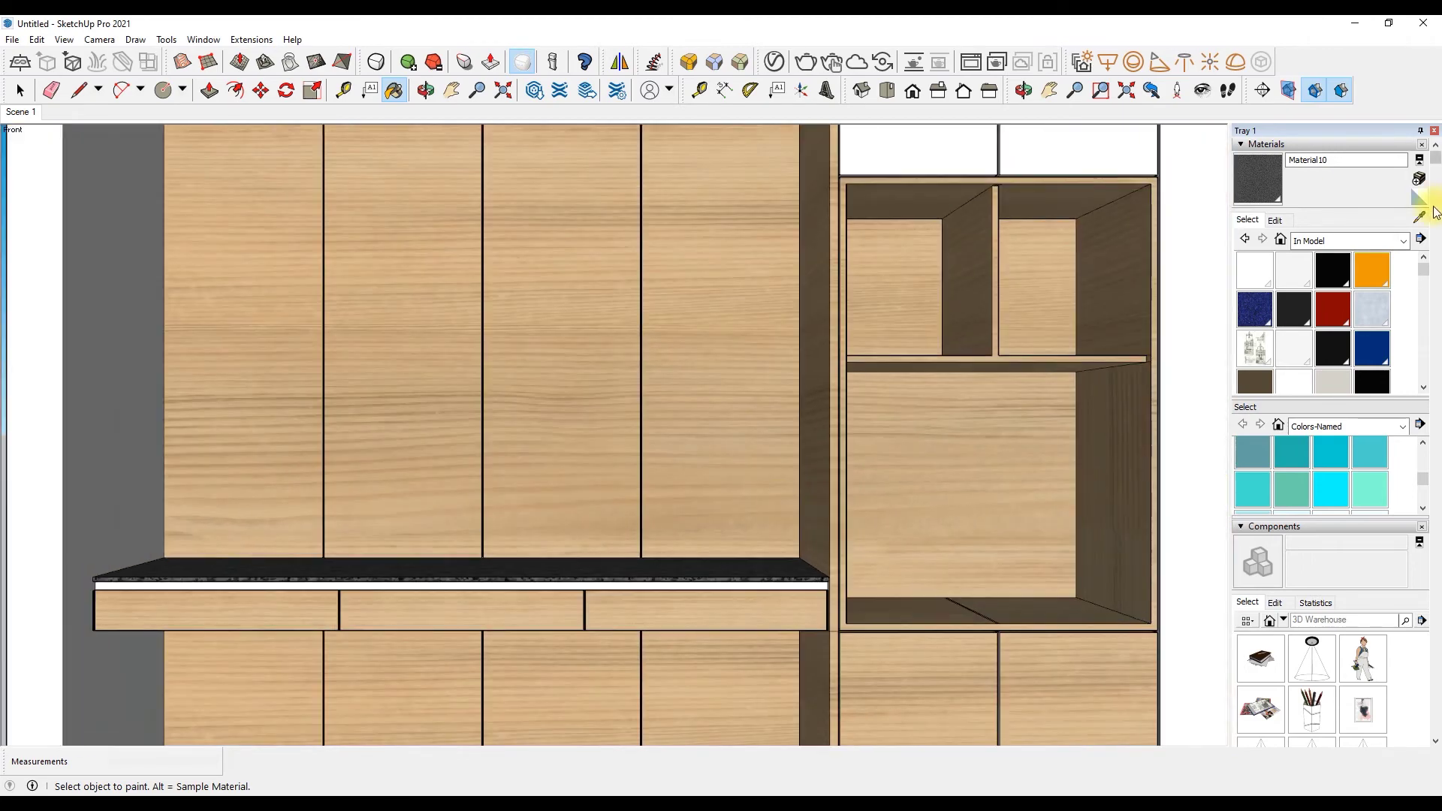
scroll(821, 516, up, 3)
alt+click(822, 519)
scroll(827, 689, up, 2)
scroll(972, 414, up, 2)
scroll(971, 414, down, 2)
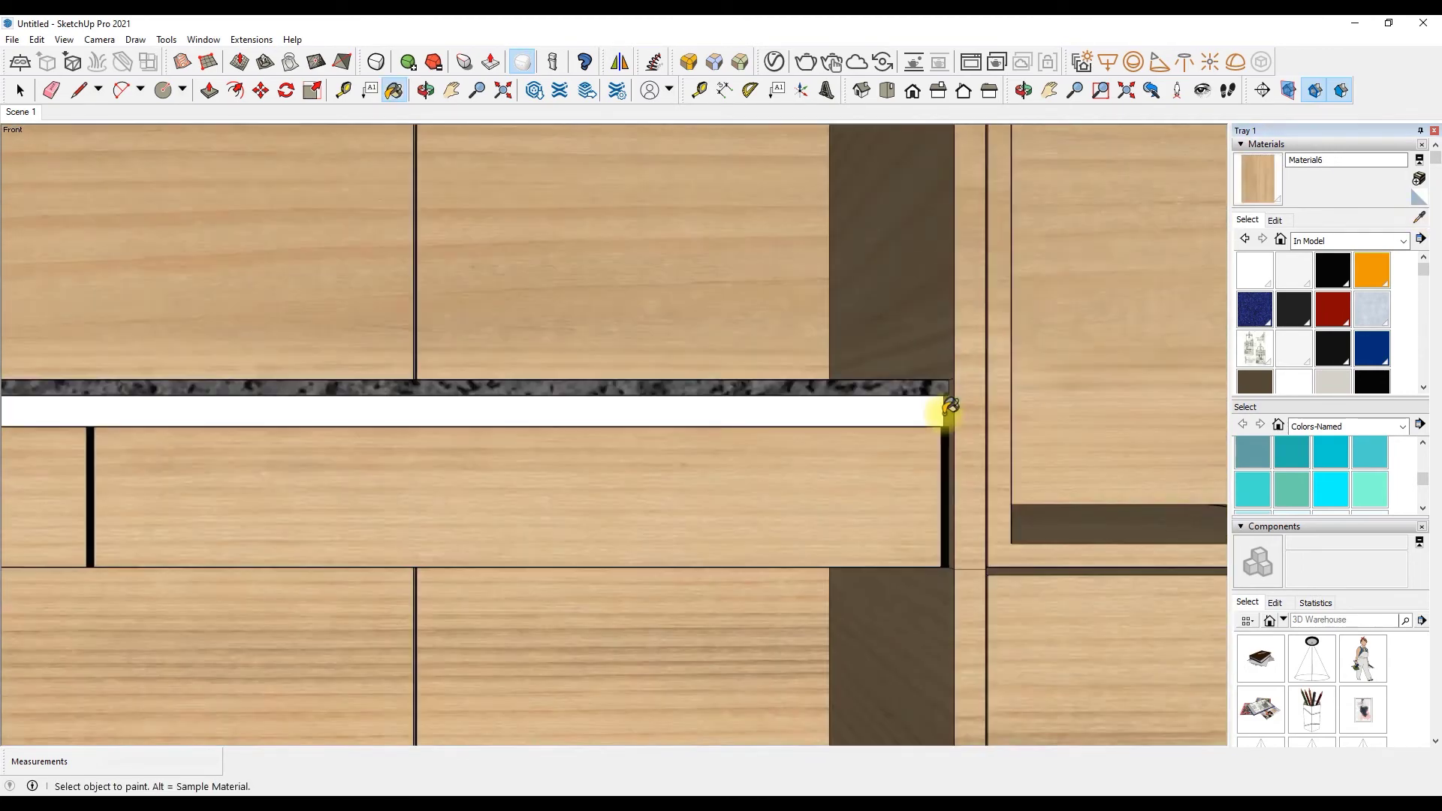
scroll(313, 602, down, 4)
scroll(168, 608, up, 1)
scroll(671, 518, down, 1)
scroll(639, 435, up, 1)
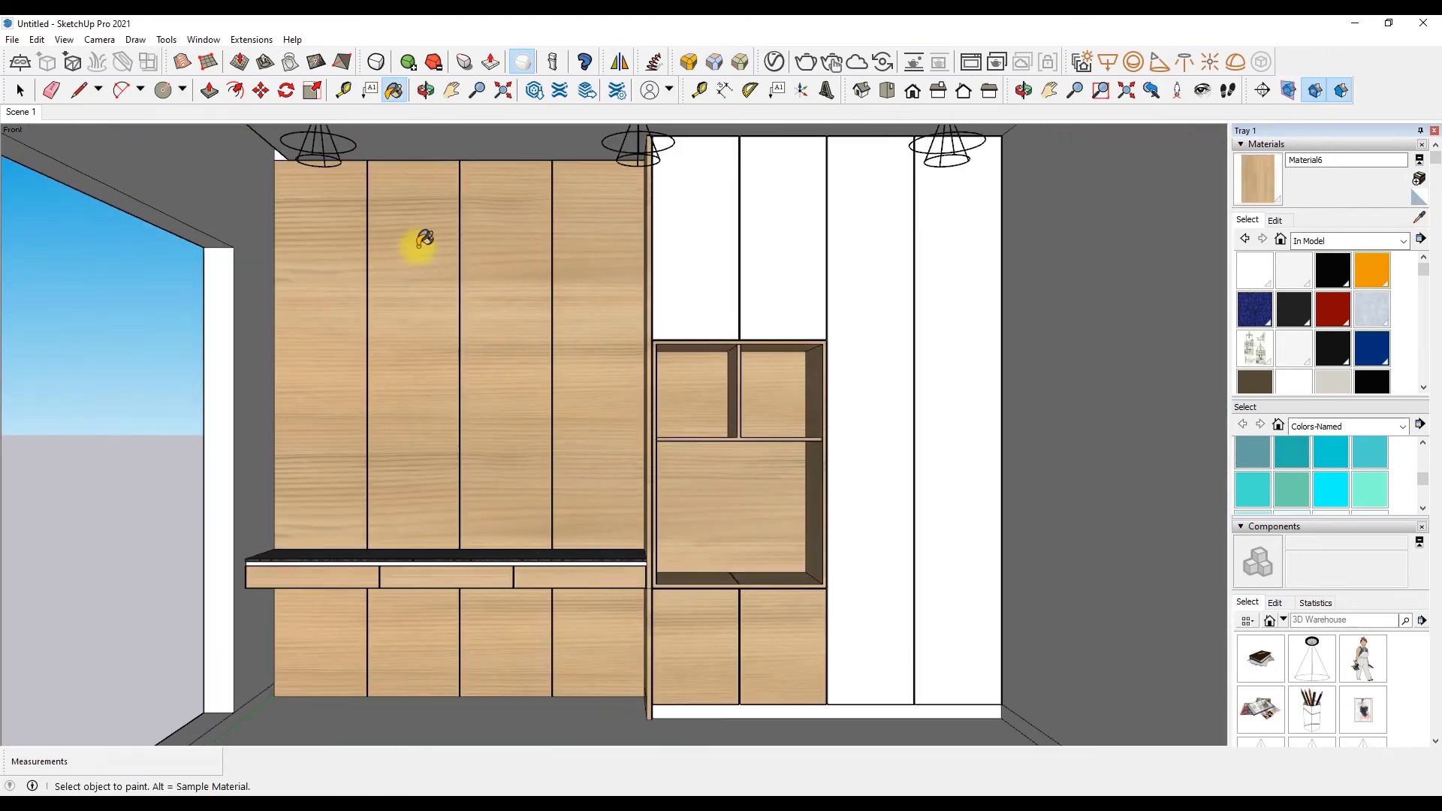
click(15, 39)
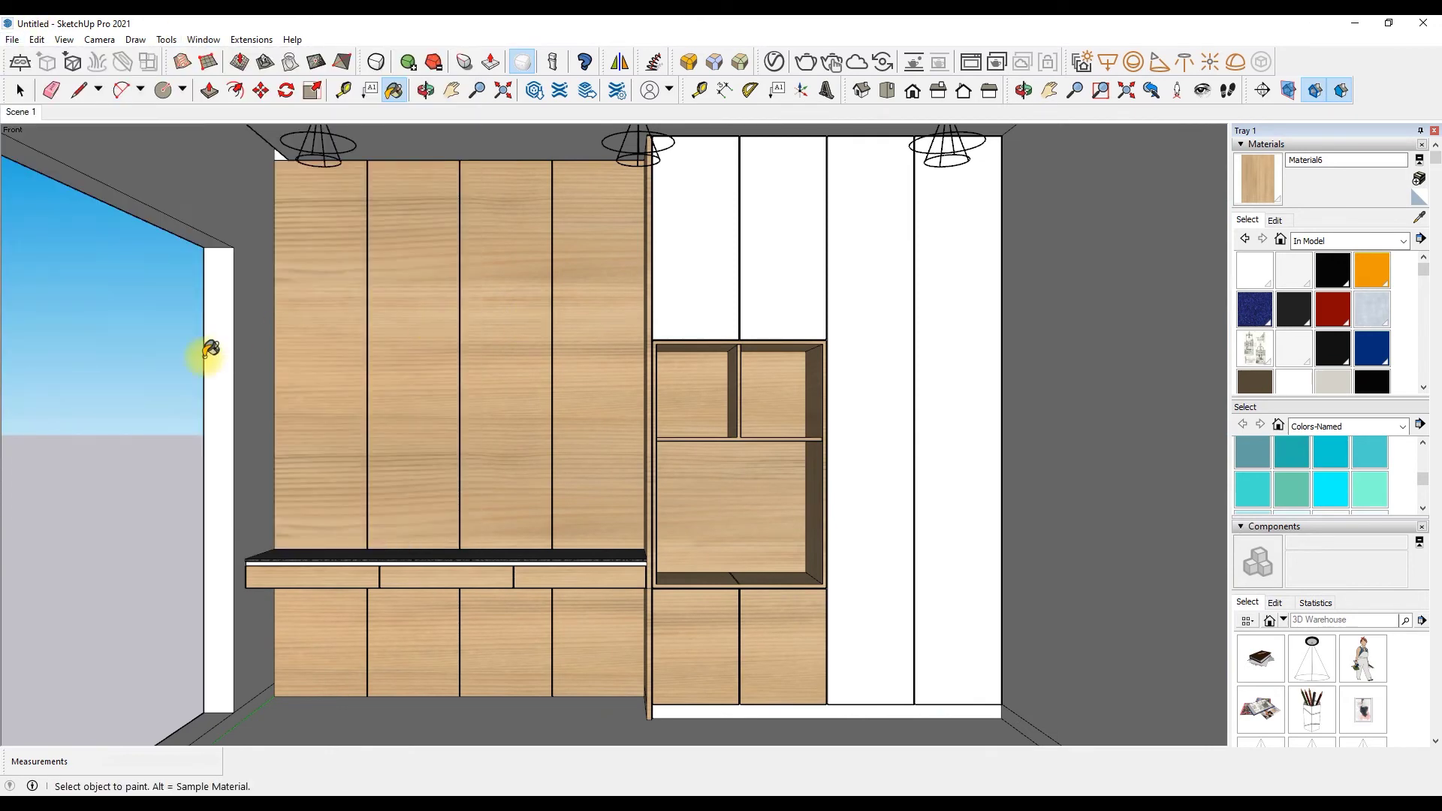
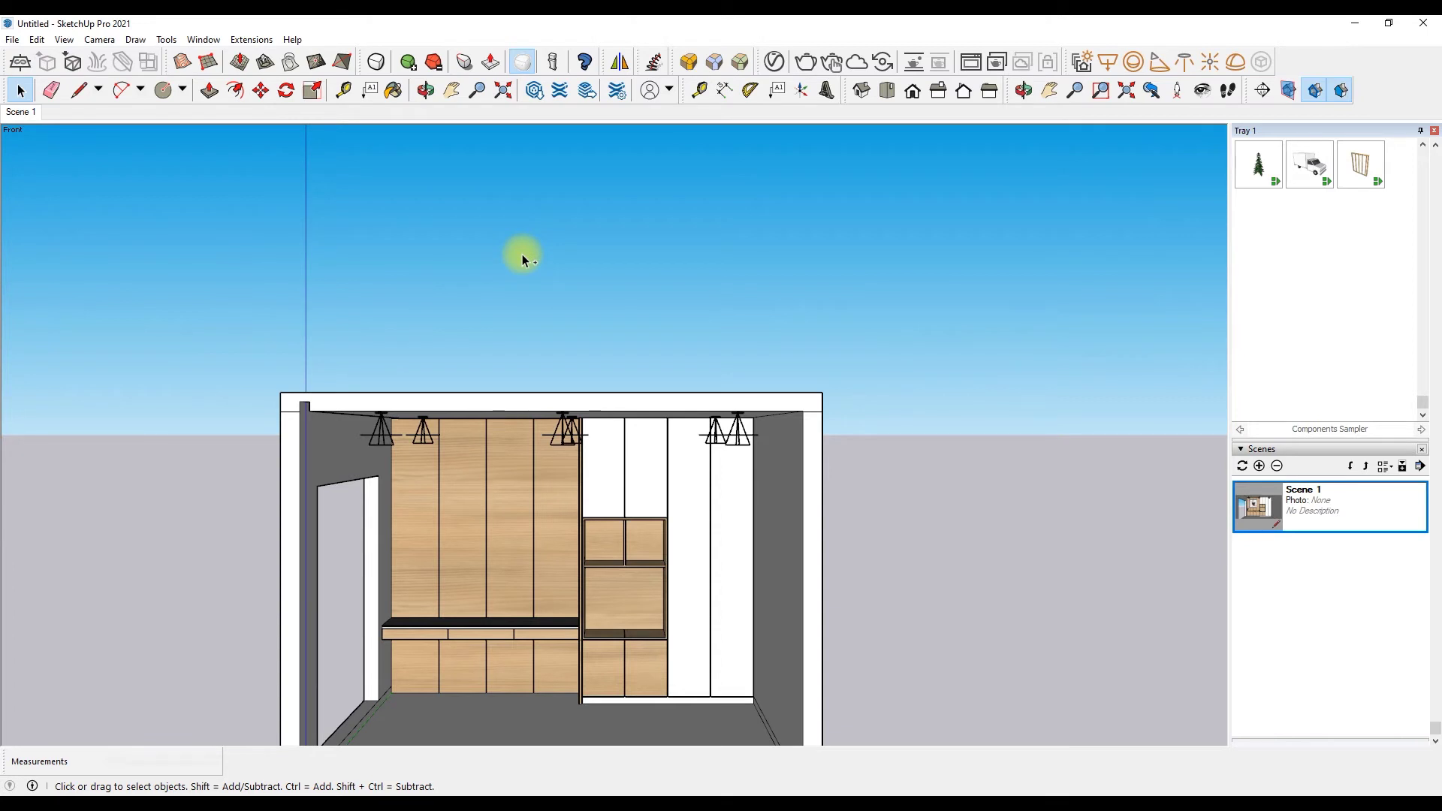
Step: Paste a copy of the glass gate and place it beside the room
scroll(525, 255, down, 2)
key(ctrl+v)
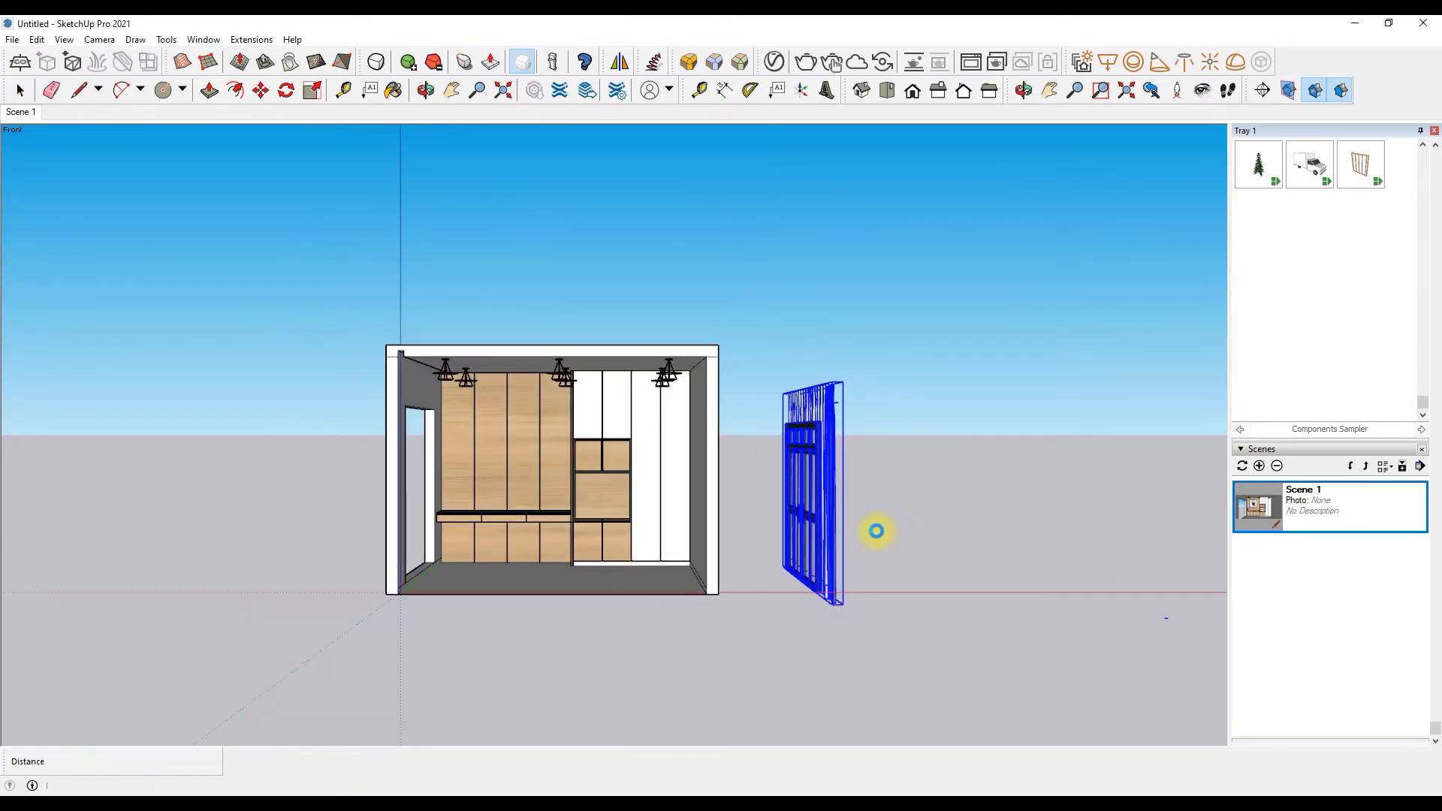
scroll(642, 553, up, 2)
key(space)
click(953, 458)
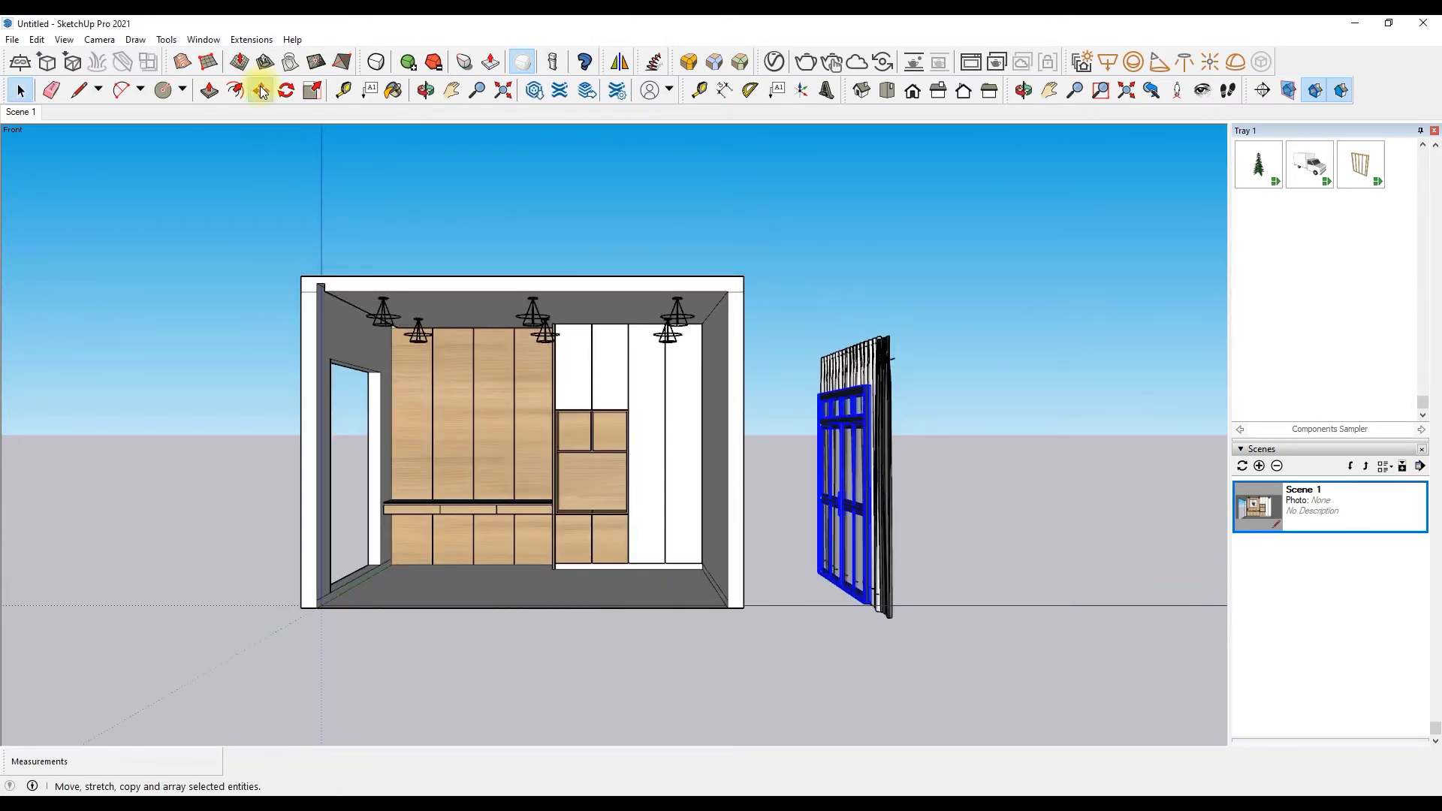
Step: Set the gate against the room's left wall and scale it to fit the wall height
click(861, 613)
click(817, 601)
scroll(330, 601, up, 5)
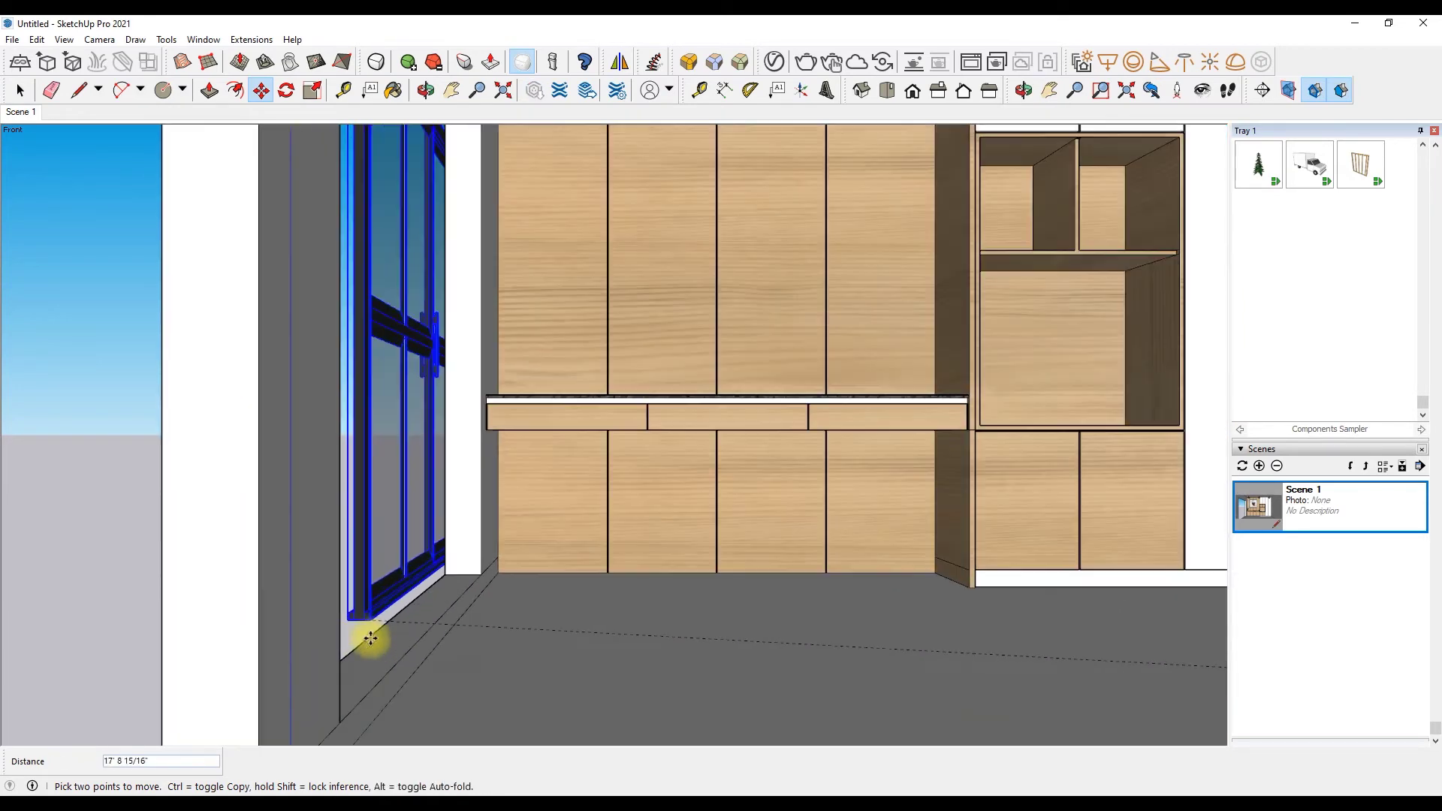
click(354, 619)
scroll(354, 618, down, 2)
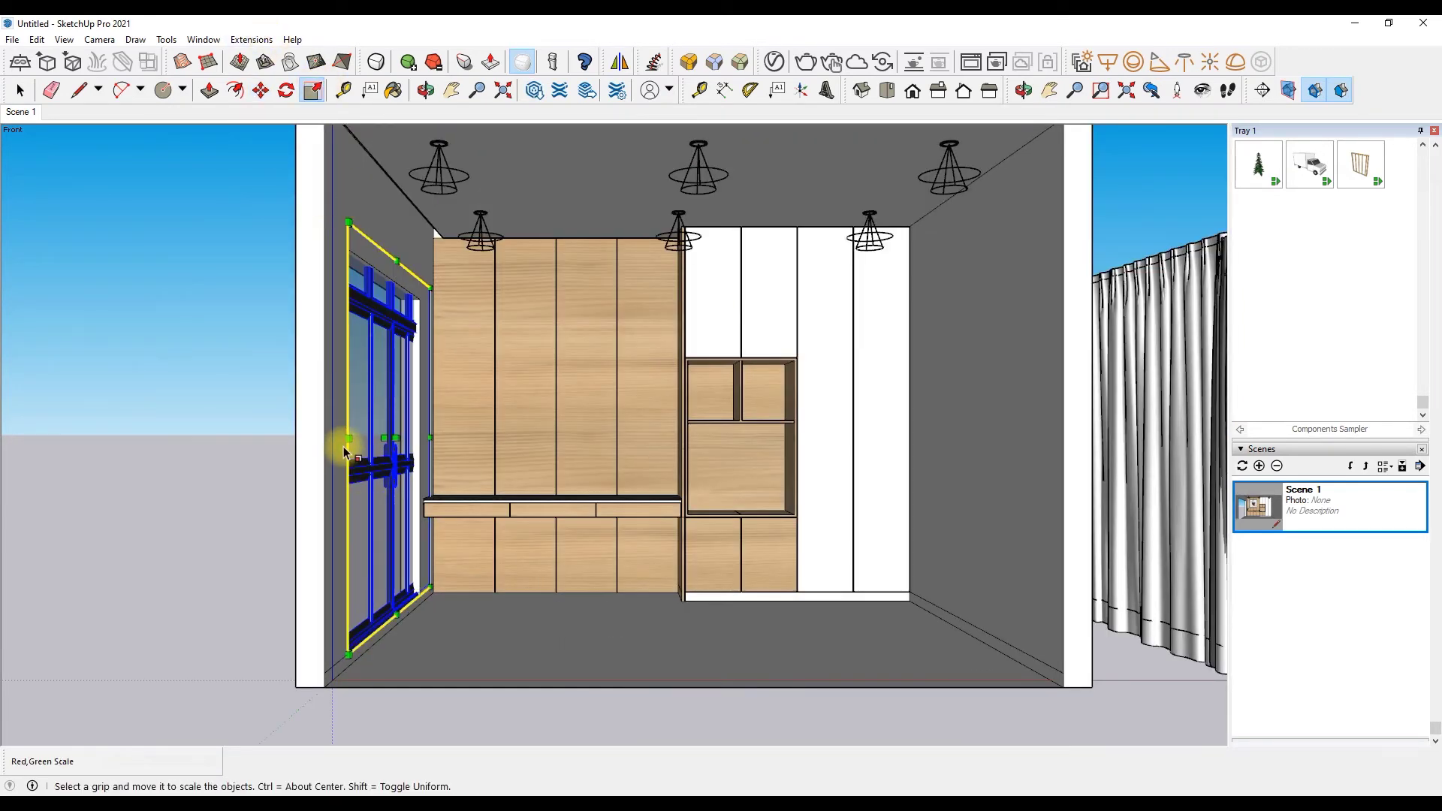
scroll(384, 257, up, 2)
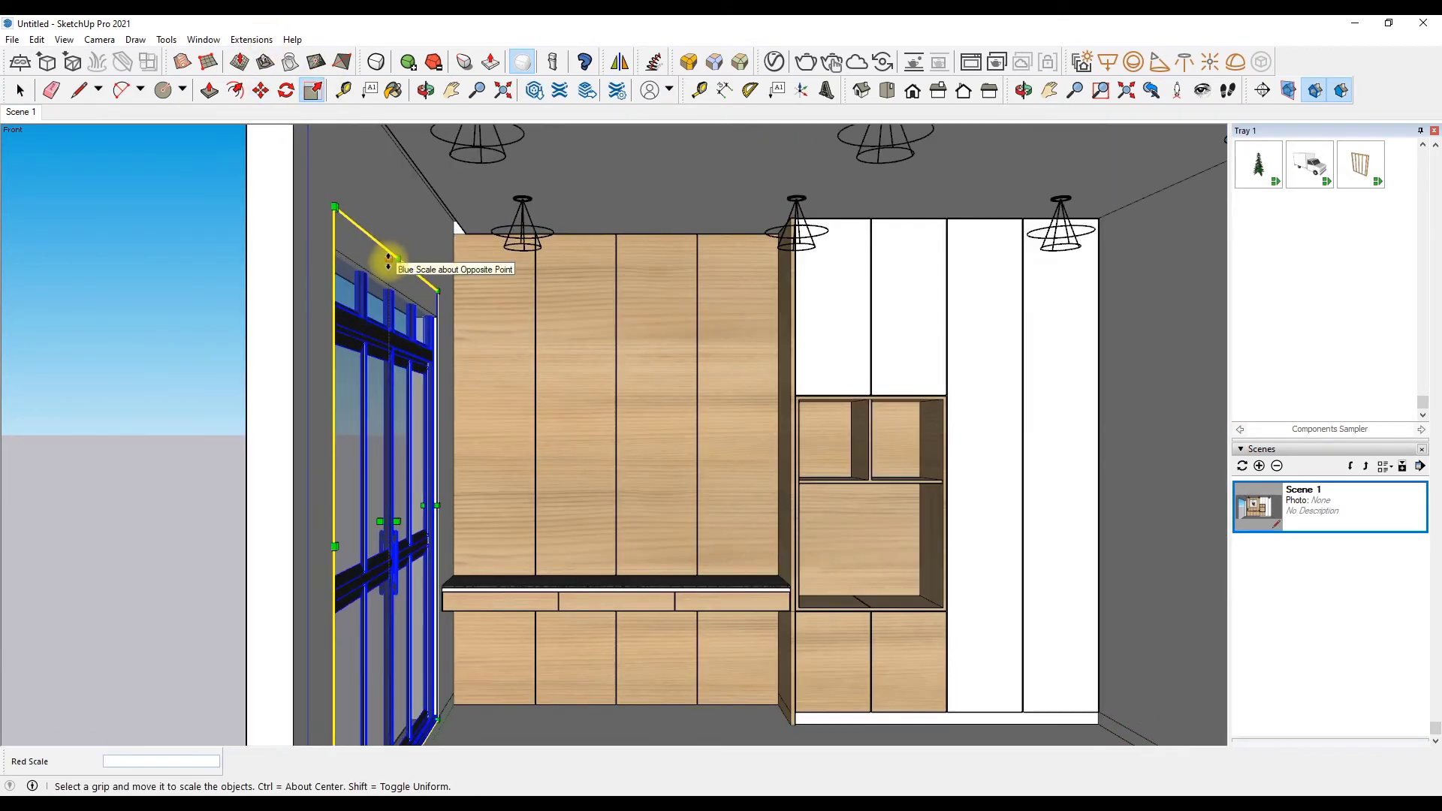
scroll(111, 273, down, 3)
Step: Select the curtain to move it with the Move tool
key(space)
click(111, 273)
scroll(111, 273, down, 2)
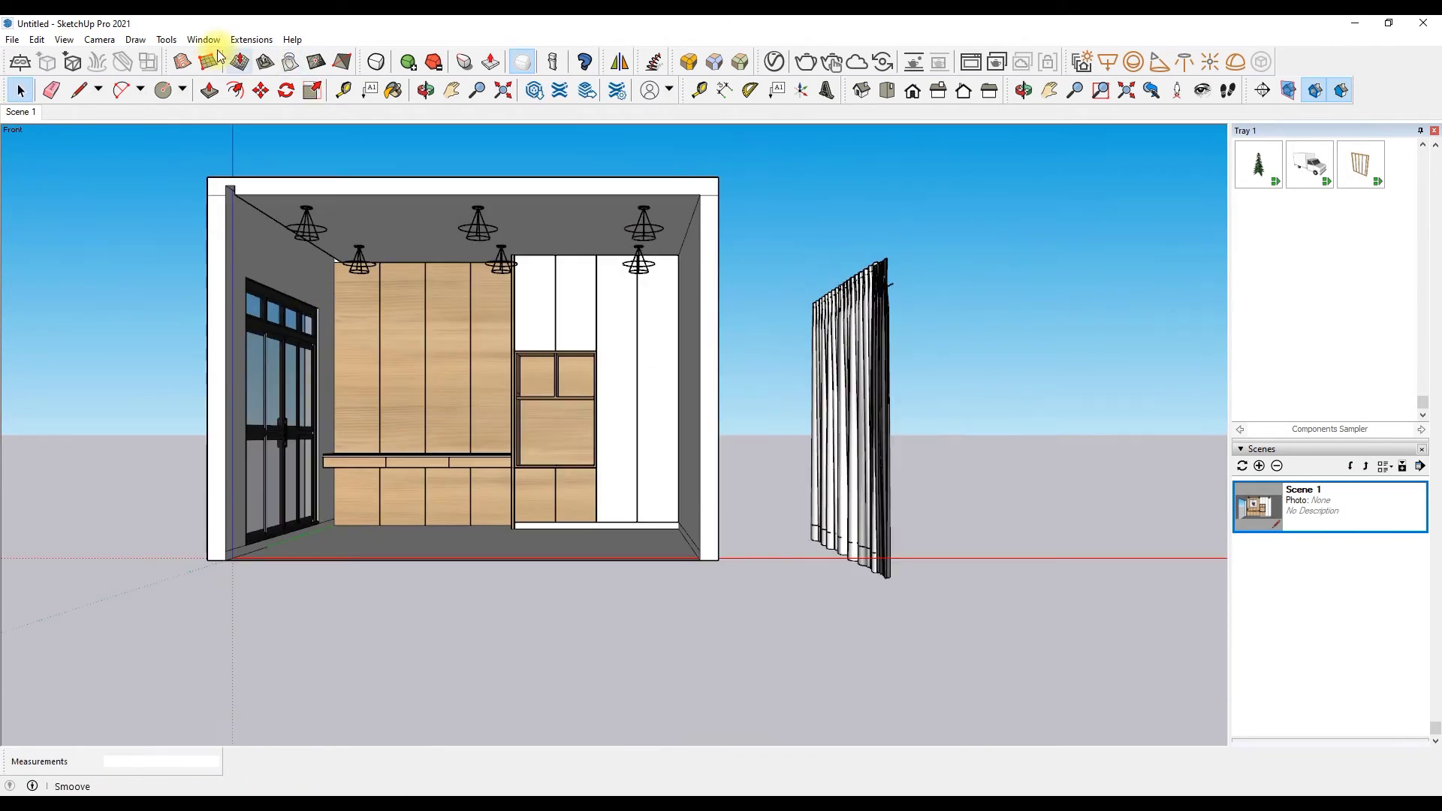
Step: Move the curtain by its corner into the room's top-left corner
click(261, 90)
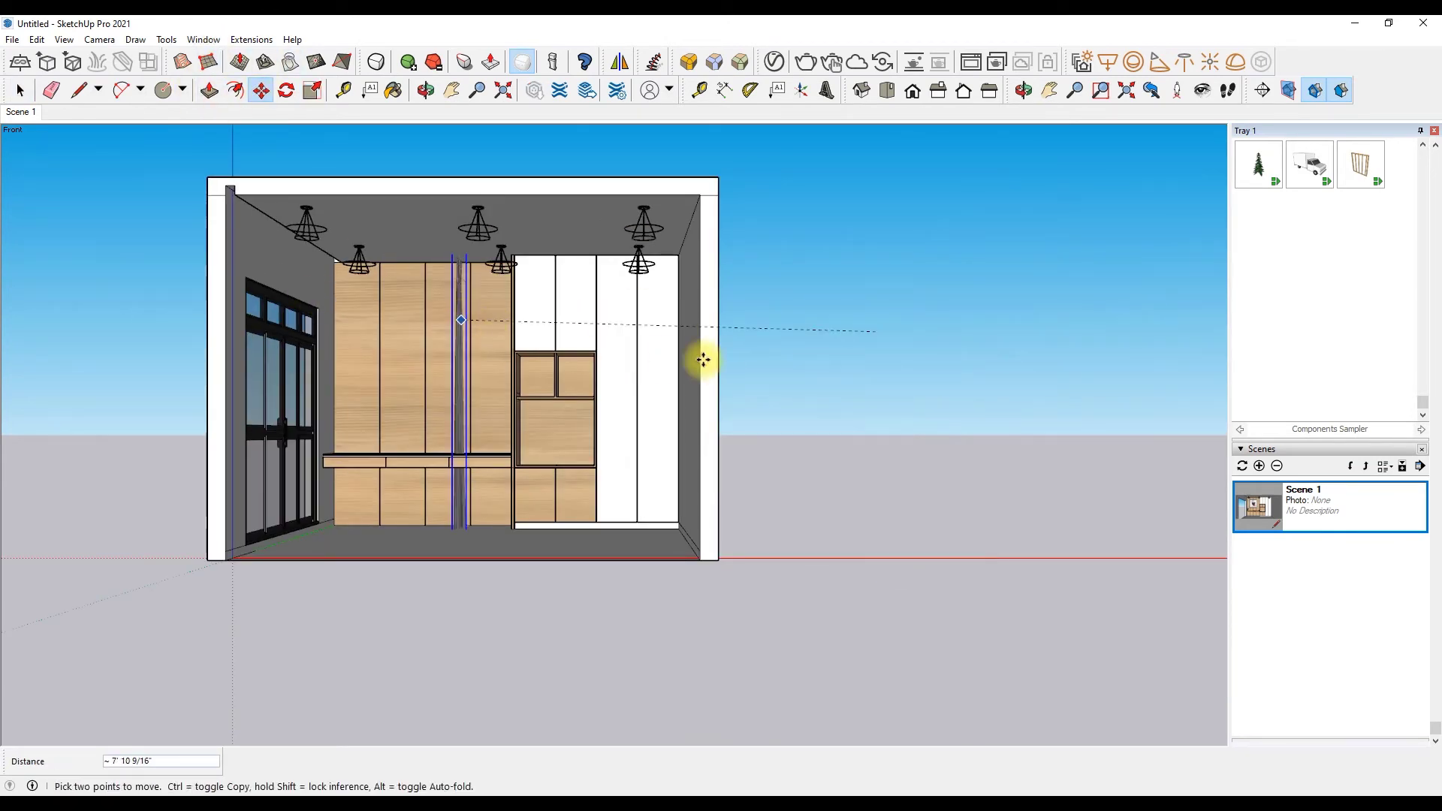
key(space)
click(891, 259)
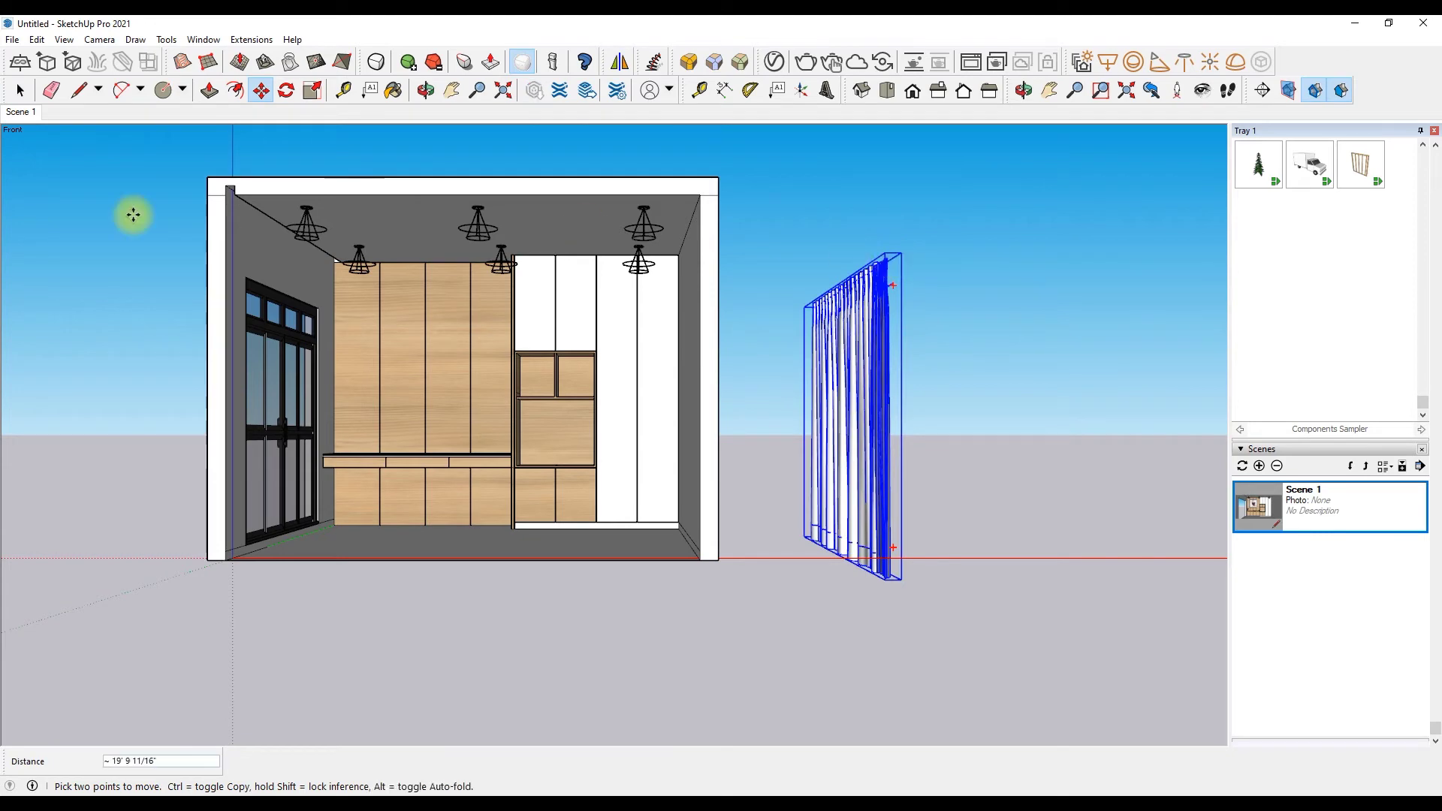
scroll(233, 194, up, 2)
scroll(225, 192, up, 3)
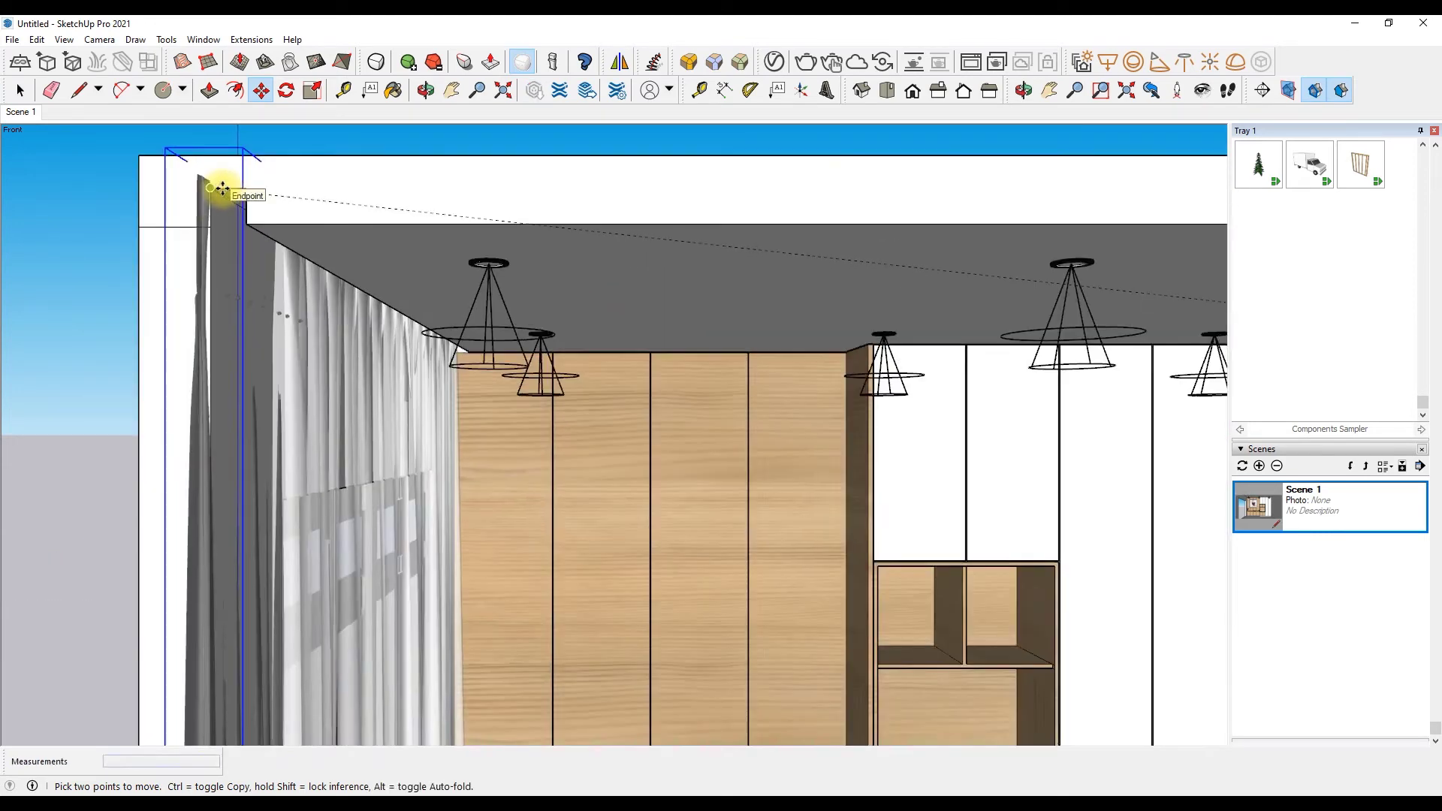
scroll(226, 184, up, 3)
click(245, 205)
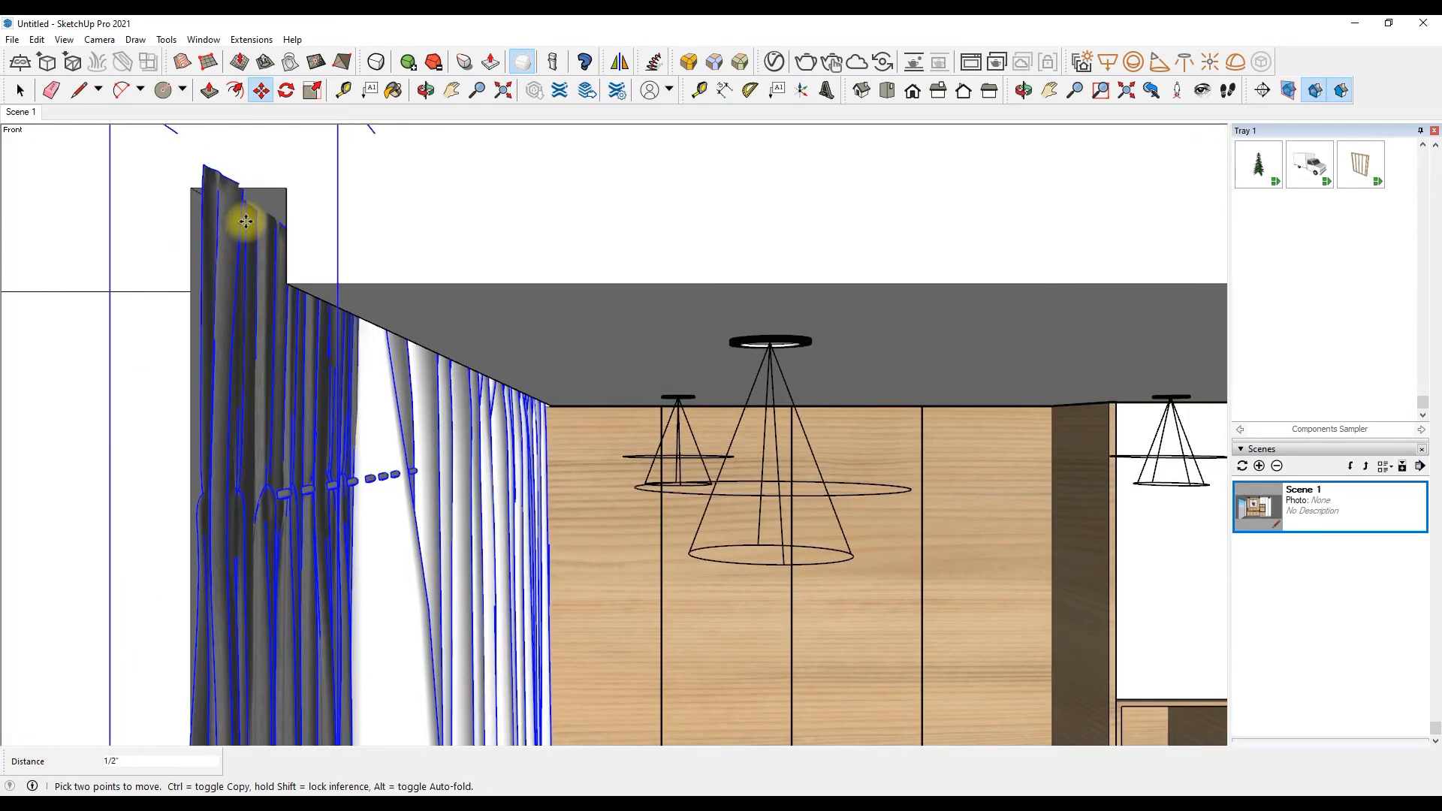
scroll(182, 209, down, 5)
mouse_move(409, 111)
middle_down()
mouse_move(290, 145)
mouse_move(418, 273)
middle_up()
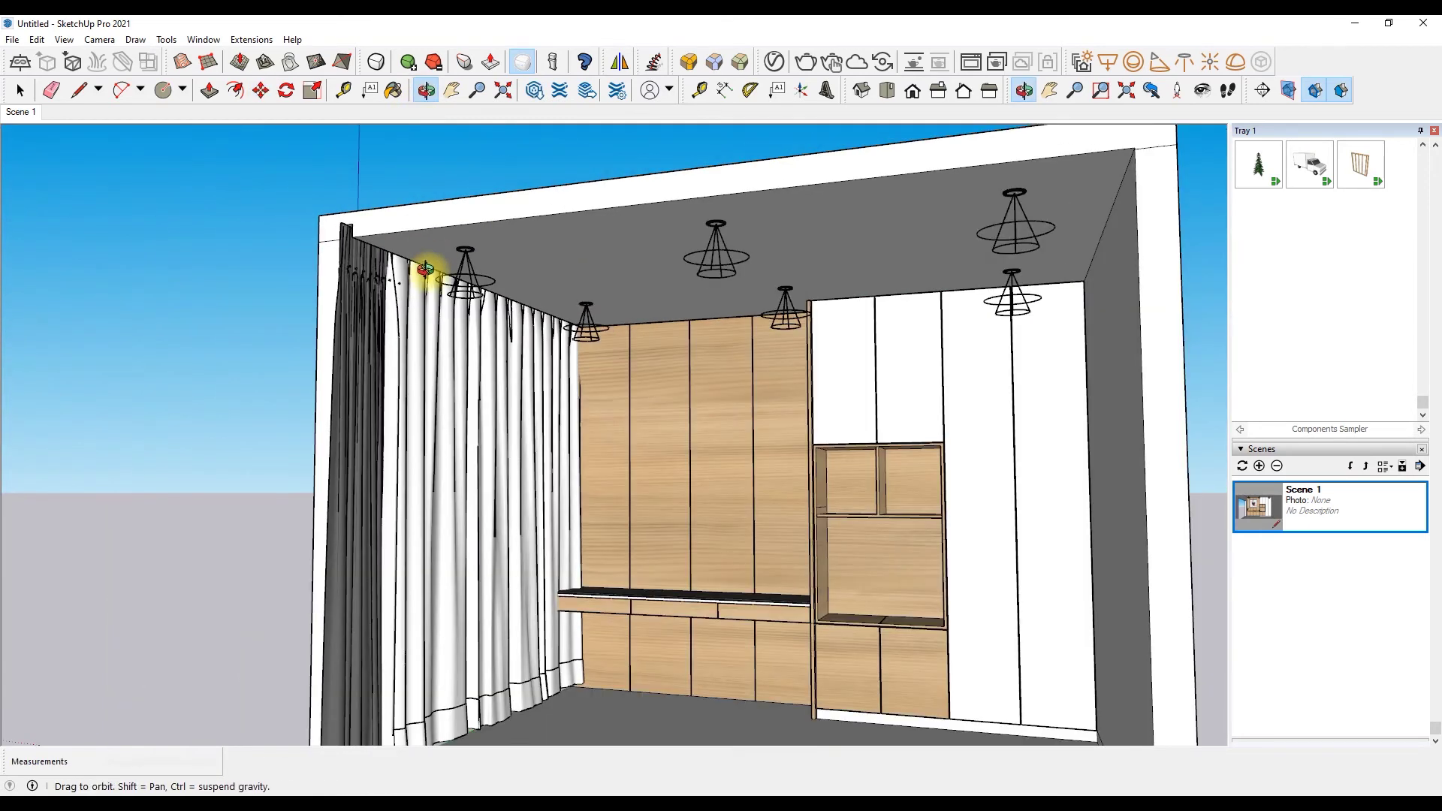
Step: Shrink the curtain to about three quarters and stretch its height down to the floor
click(394, 382)
scroll(400, 475, down, 2)
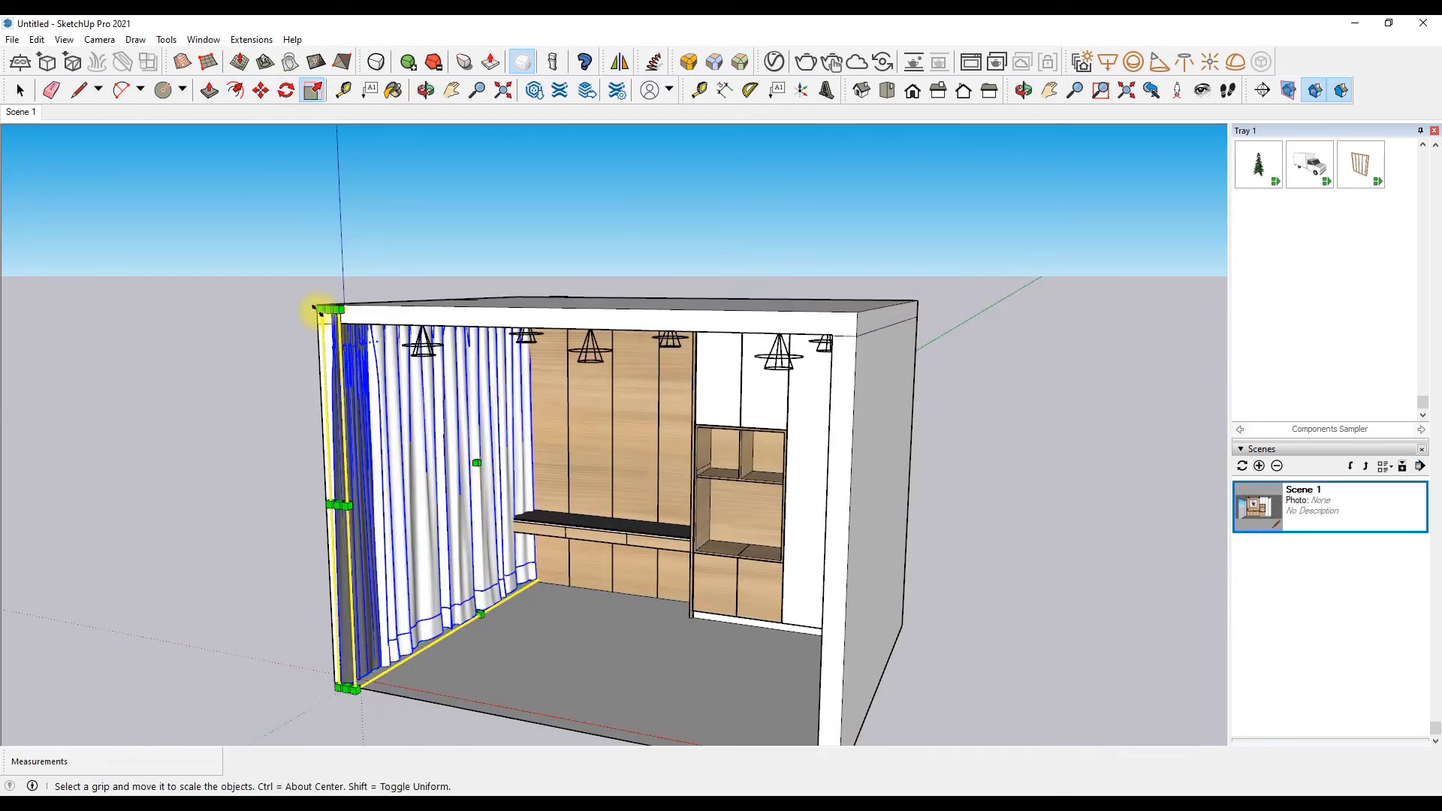
drag(565, 560, 517, 526)
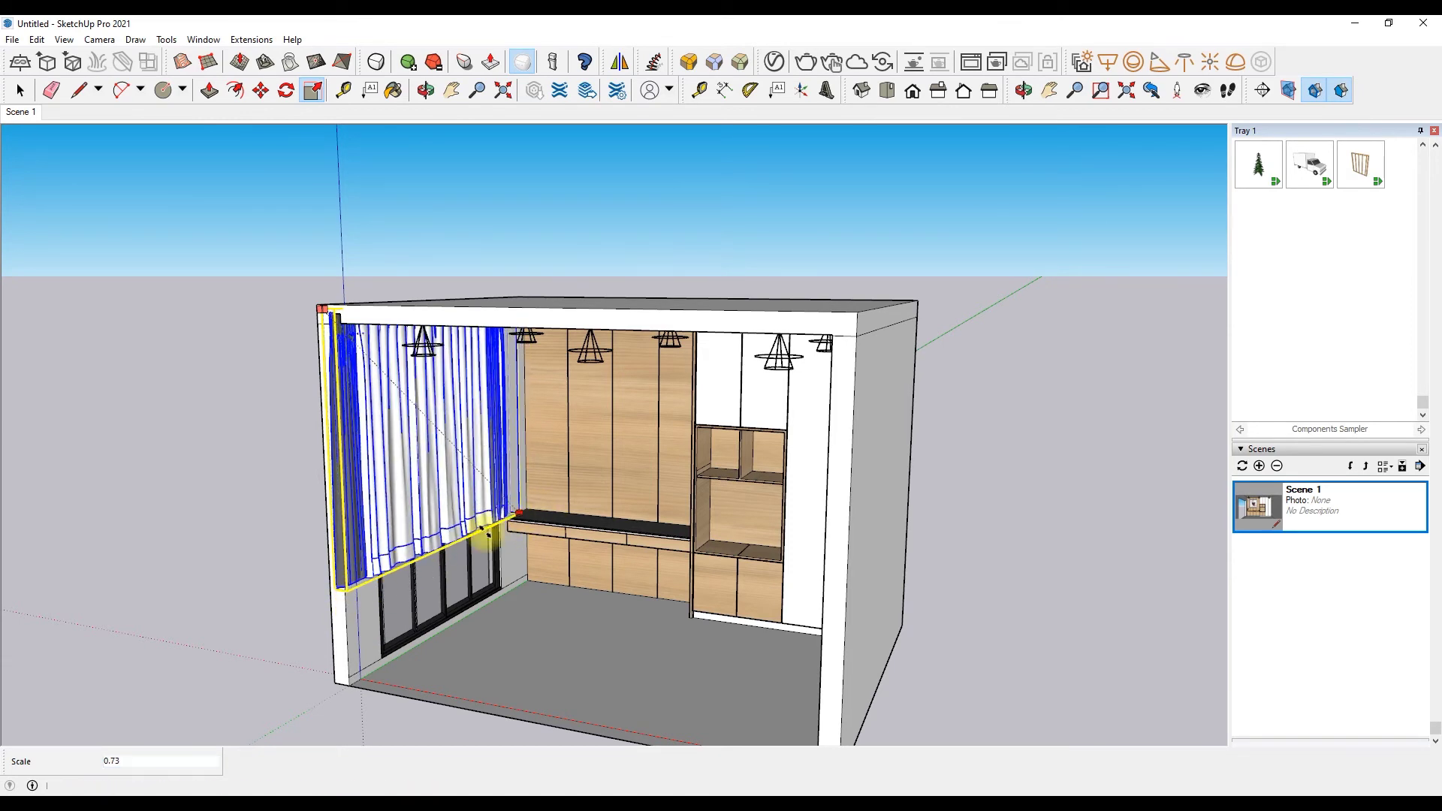
scroll(515, 519, up, 5)
mouse_move(435, 554)
mouse_down()
mouse_move(433, 533)
mouse_move(428, 691)
mouse_up()
scroll(434, 534, down, 3)
scroll(428, 692, down, 2)
scroll(460, 647, up, 4)
scroll(467, 425, up, 2)
key(space)
scroll(465, 399, down, 4)
click(128, 383)
double_click(1251, 507)
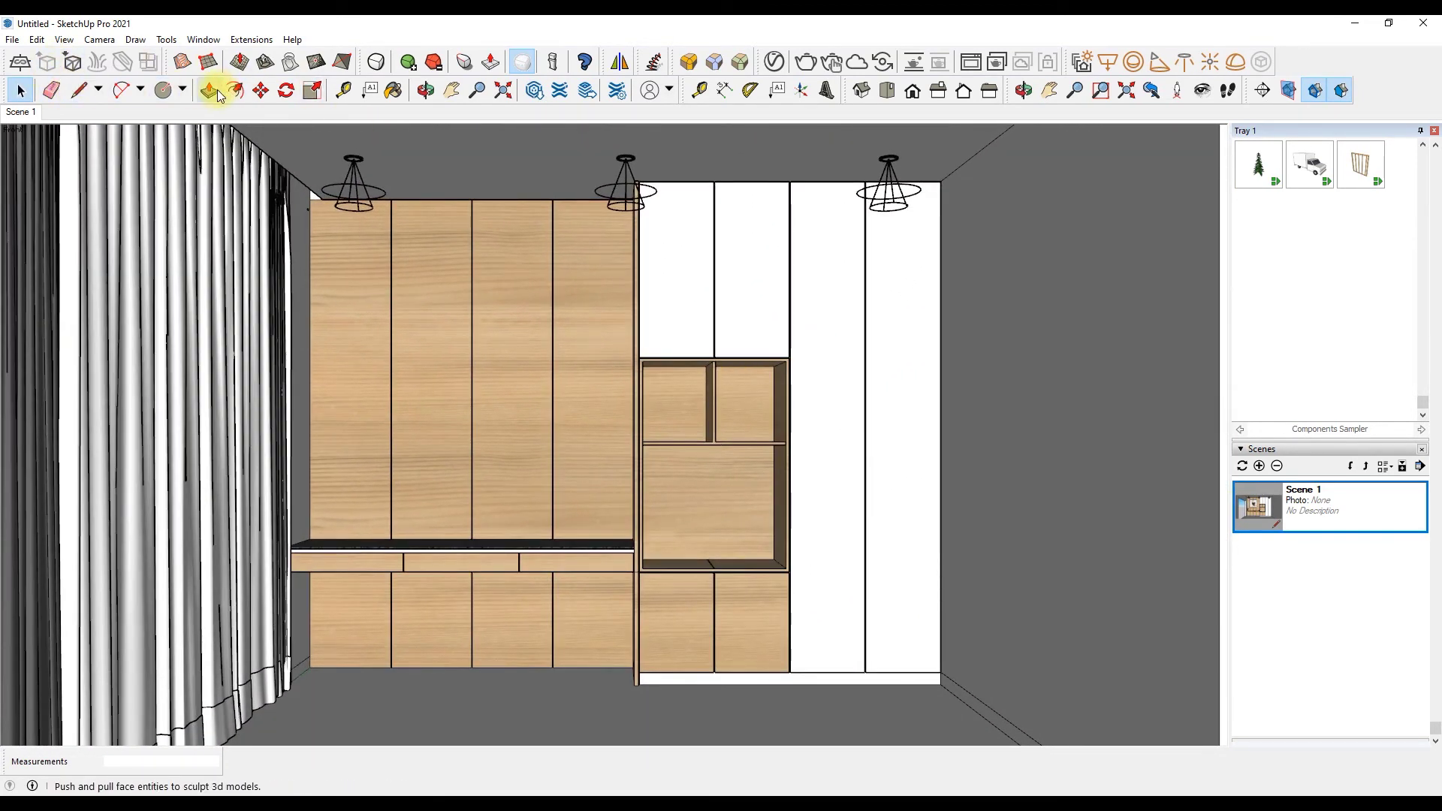
scroll(300, 188, up, 3)
scroll(290, 184, up, 3)
click(289, 184)
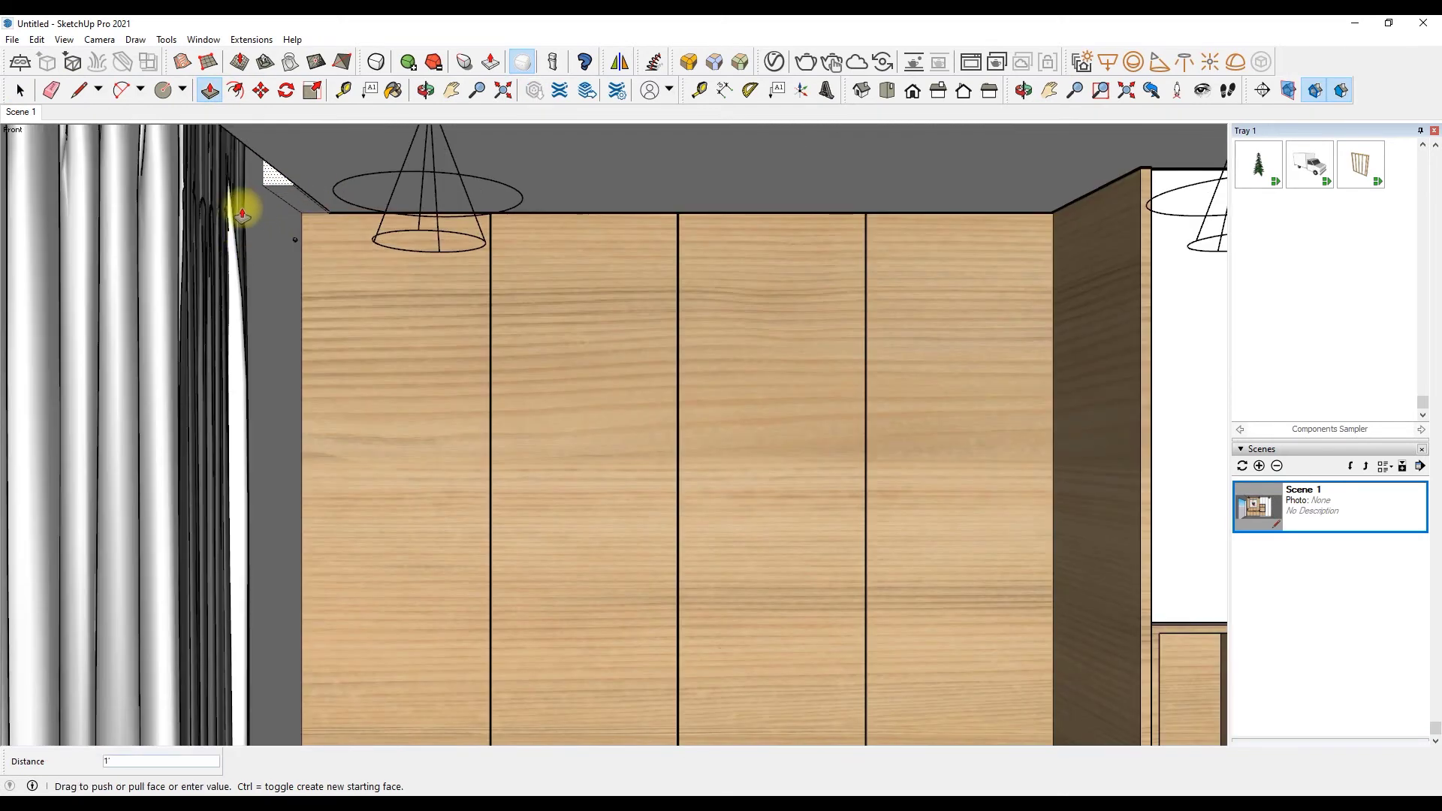
scroll(262, 233, down, 5)
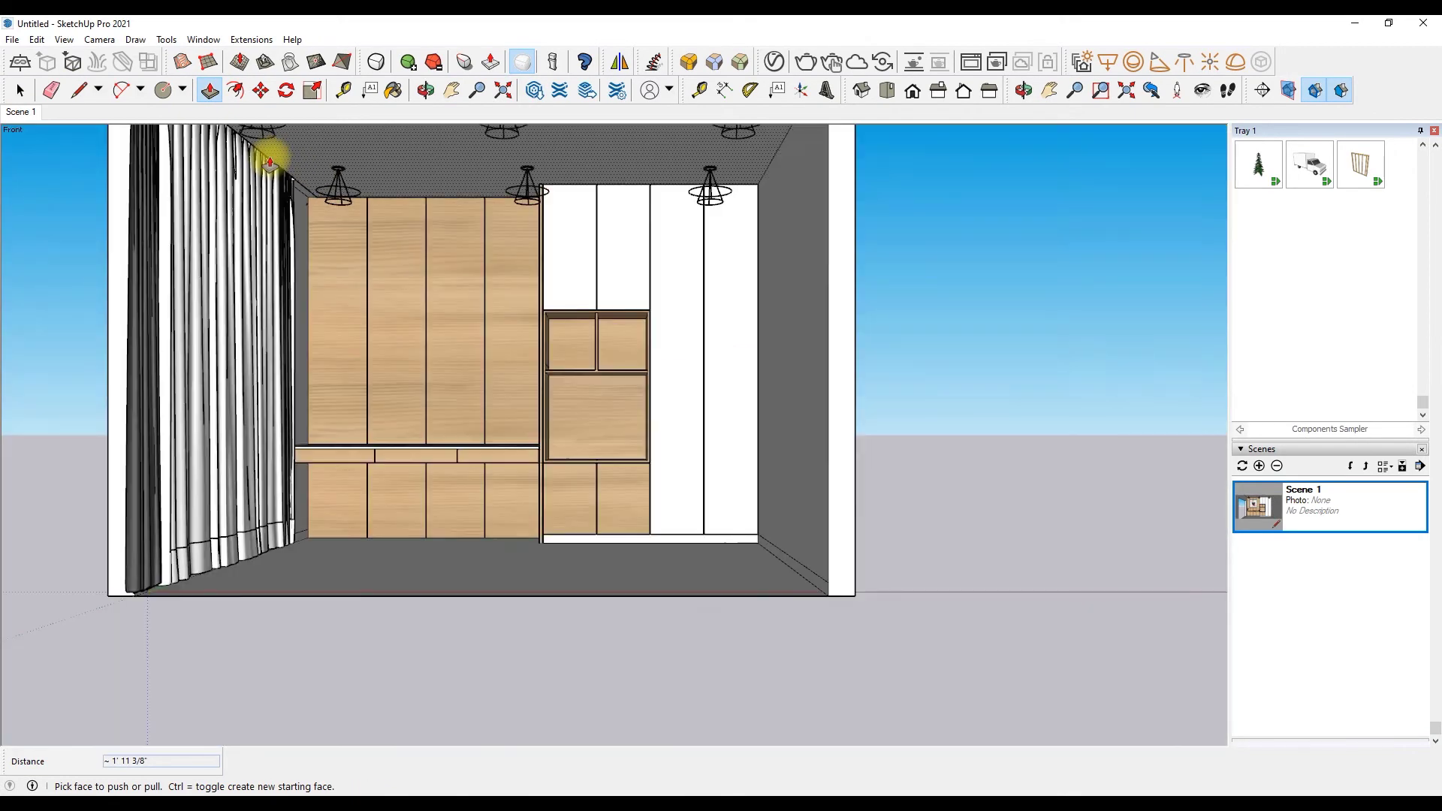
scroll(293, 184, up, 3)
scroll(1356, 411, up, 5)
scroll(1345, 338, up, 5)
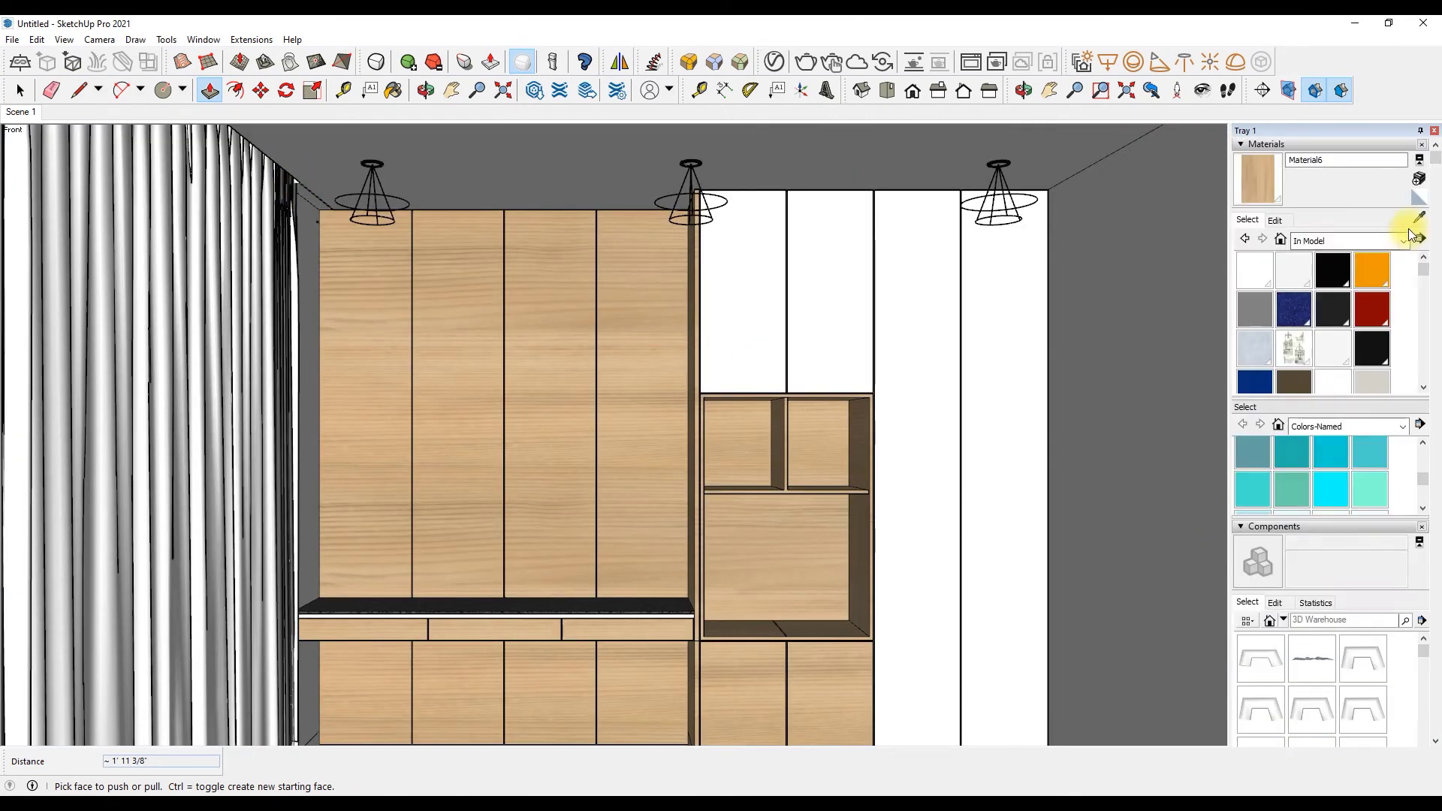
alt+click(581, 150)
scroll(338, 199, up, 2)
scroll(258, 188, up, 5)
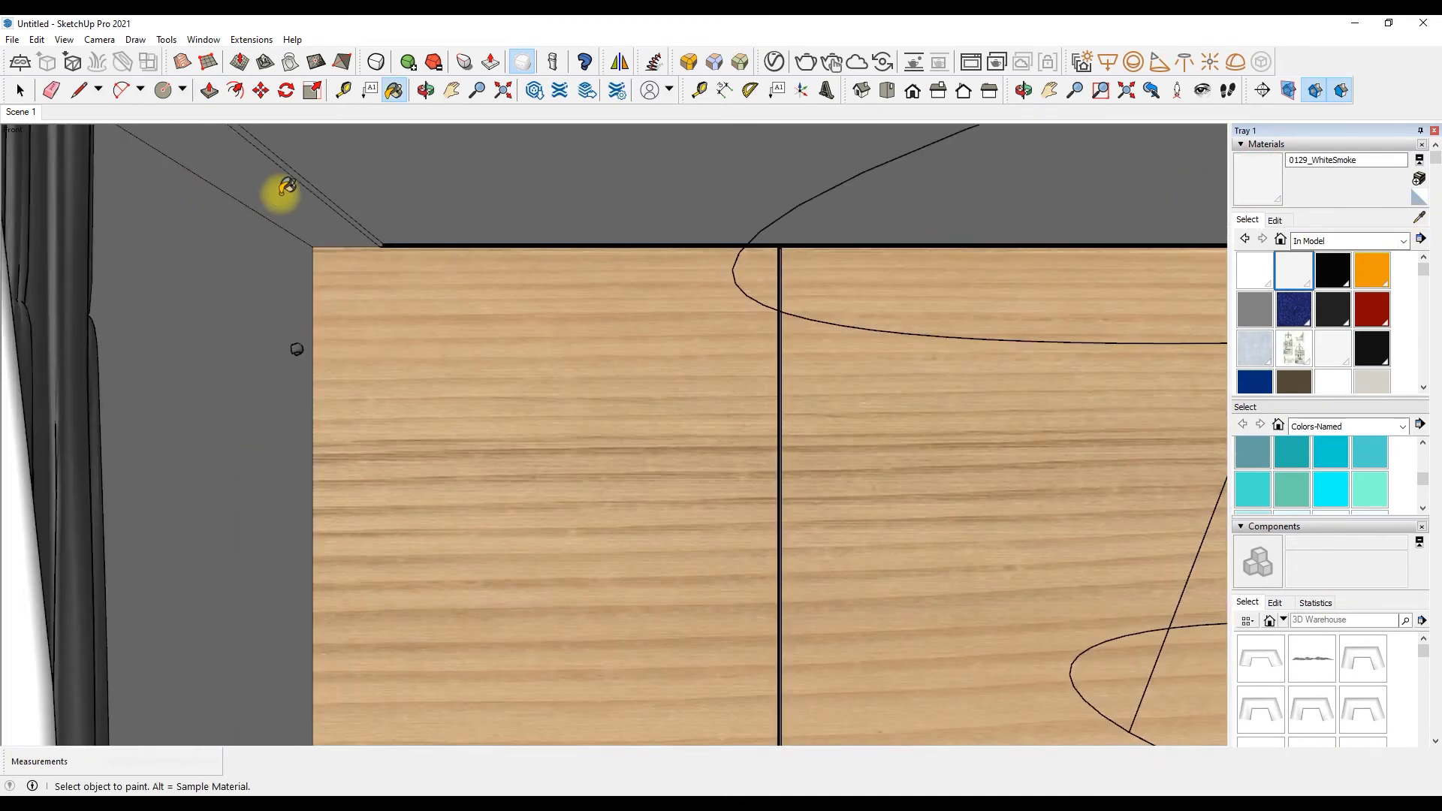
scroll(288, 194, up, 2)
right_click(300, 481)
click(353, 301)
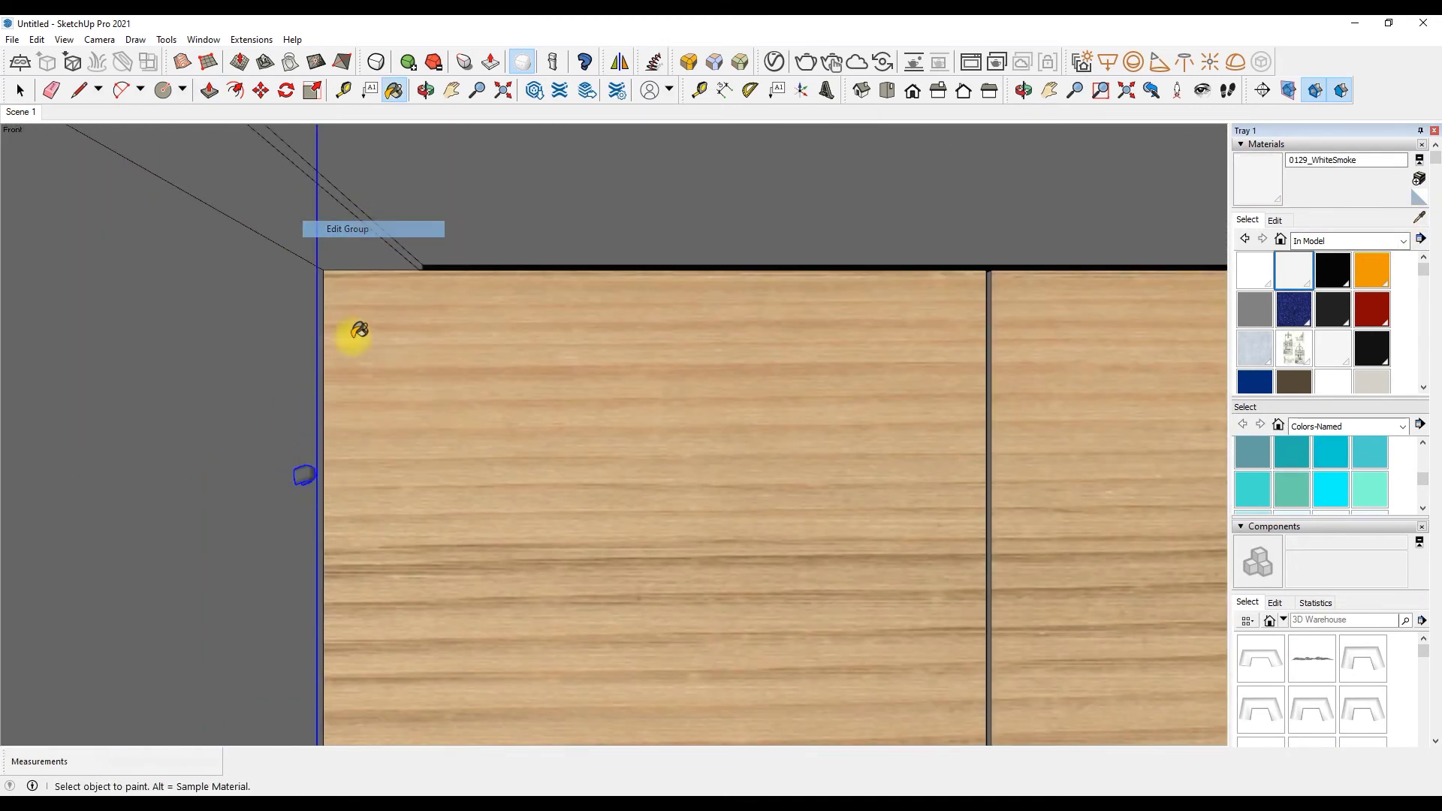
key(space)
scroll(258, 242, down, 4)
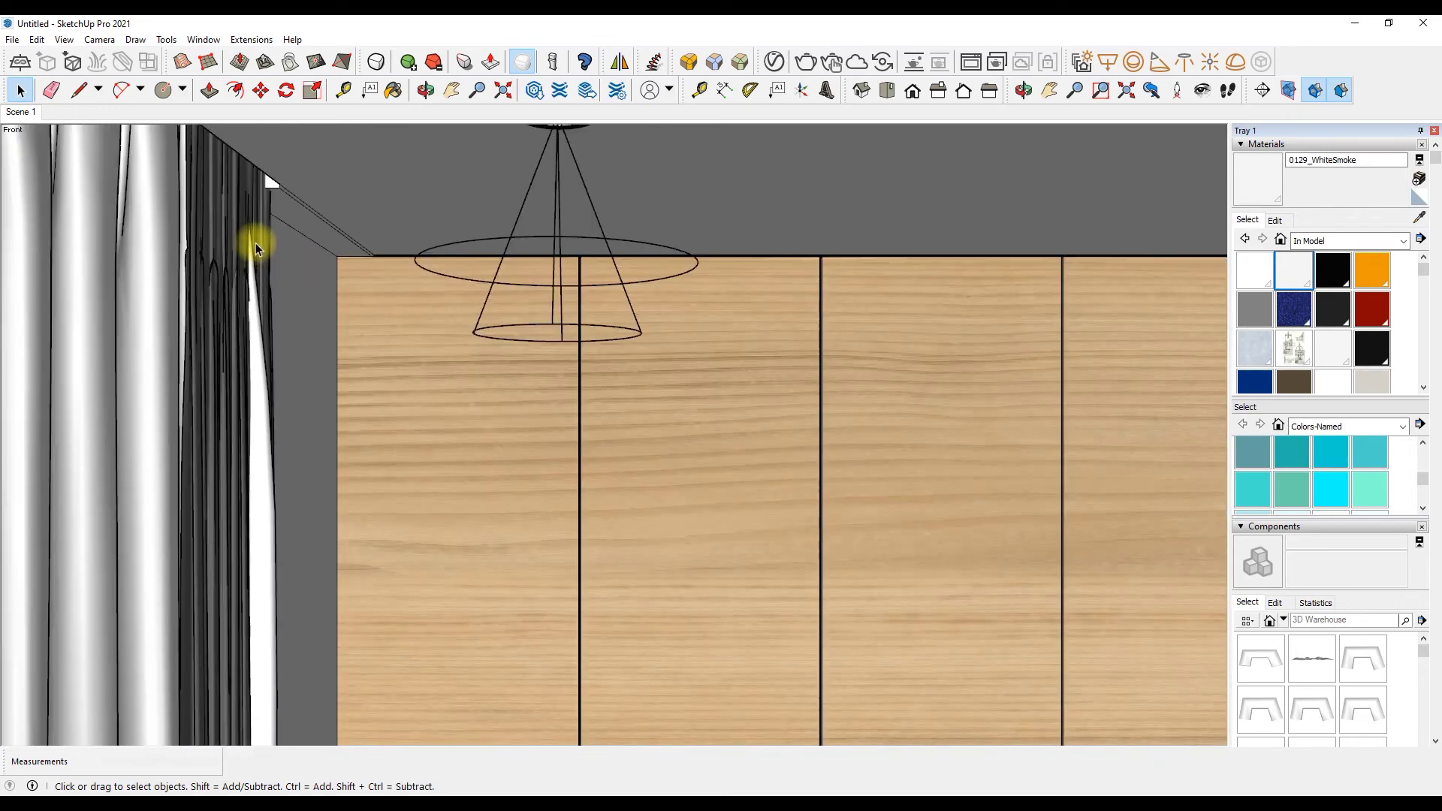
scroll(280, 216, down, 4)
scroll(280, 215, down, 2)
scroll(1293, 462, down, 5)
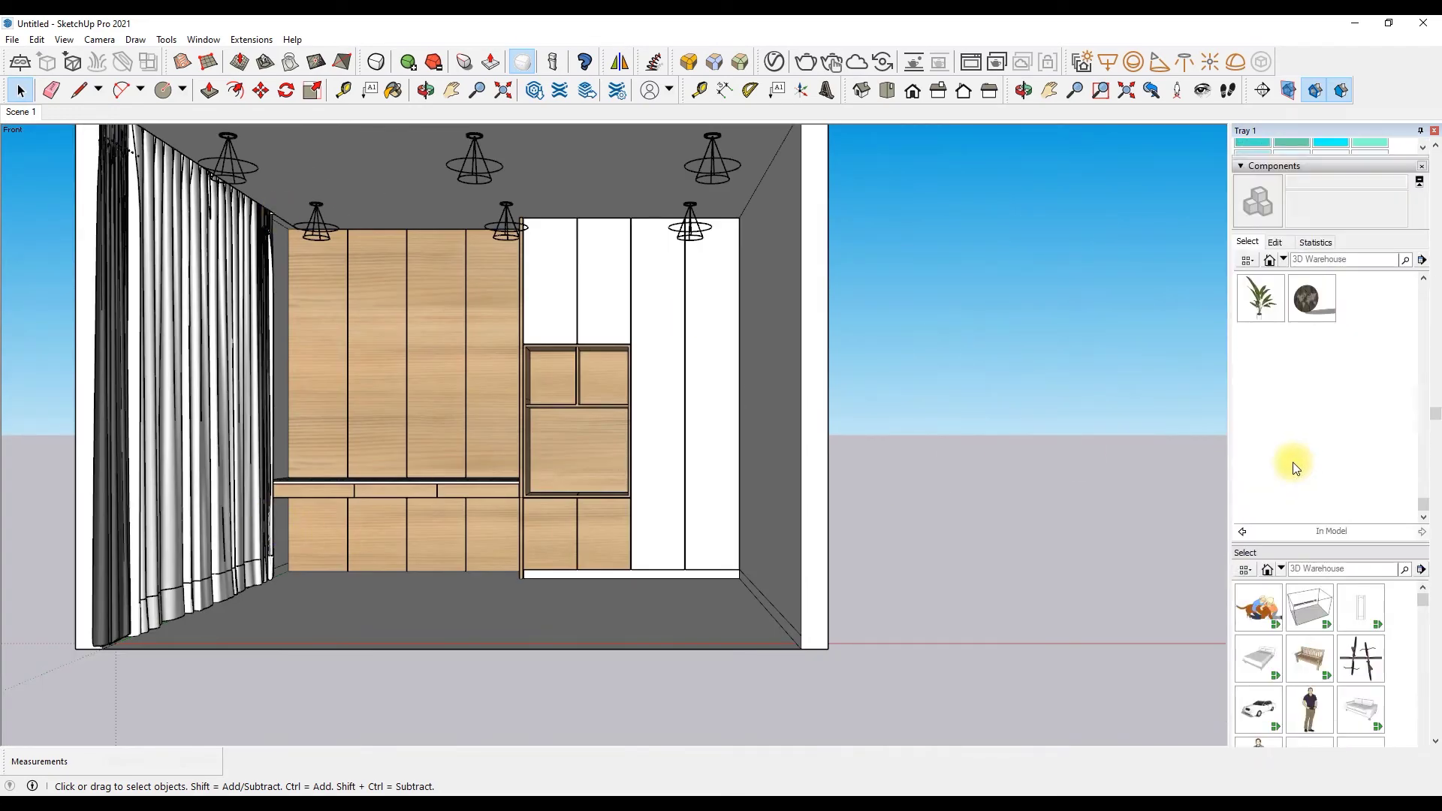
scroll(1286, 452, down, 5)
click(1258, 507)
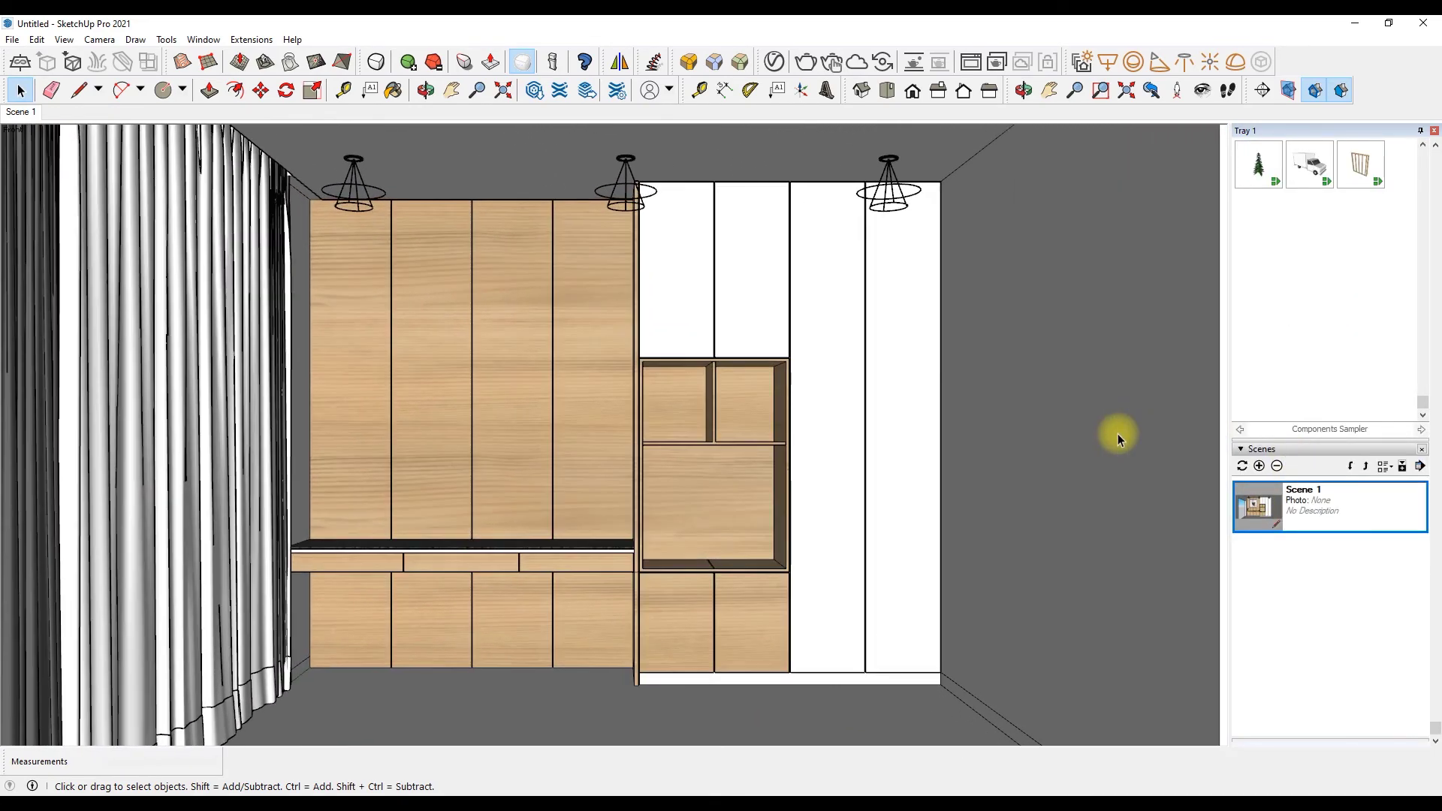
Step: Move the painting, plant and books into the room
scroll(261, 471, down, 4)
text(500)
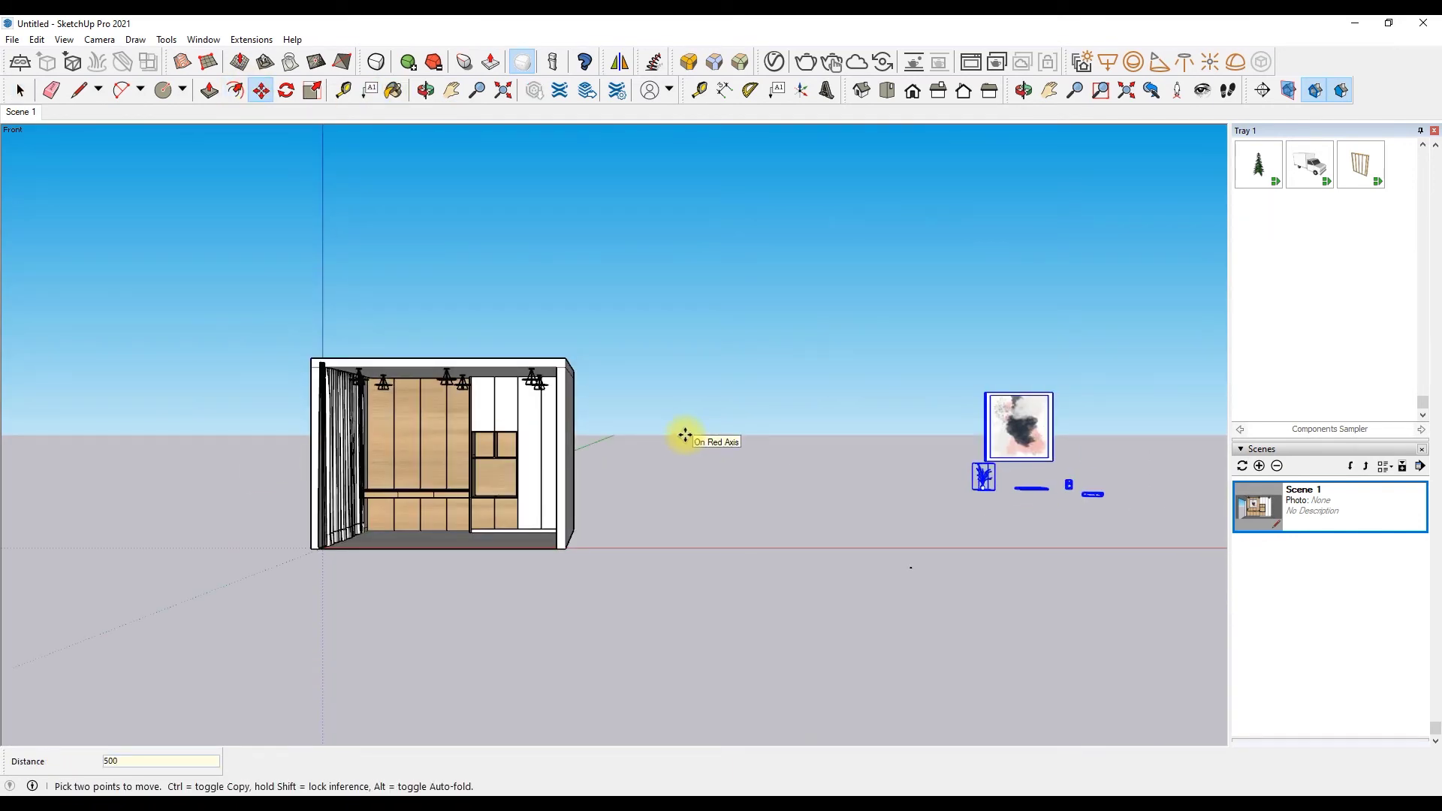
key(Return)
scroll(402, 483, up, 2)
scroll(454, 550, up, 3)
scroll(454, 550, up, 3)
scroll(373, 449, up, 1)
scroll(373, 450, down, 3)
scroll(538, 418, down, 2)
scroll(560, 232, down, 1)
scroll(513, 334, down, 2)
Step: Return to Scene 1 and start File > Import from the Downloads folder
click(1268, 509)
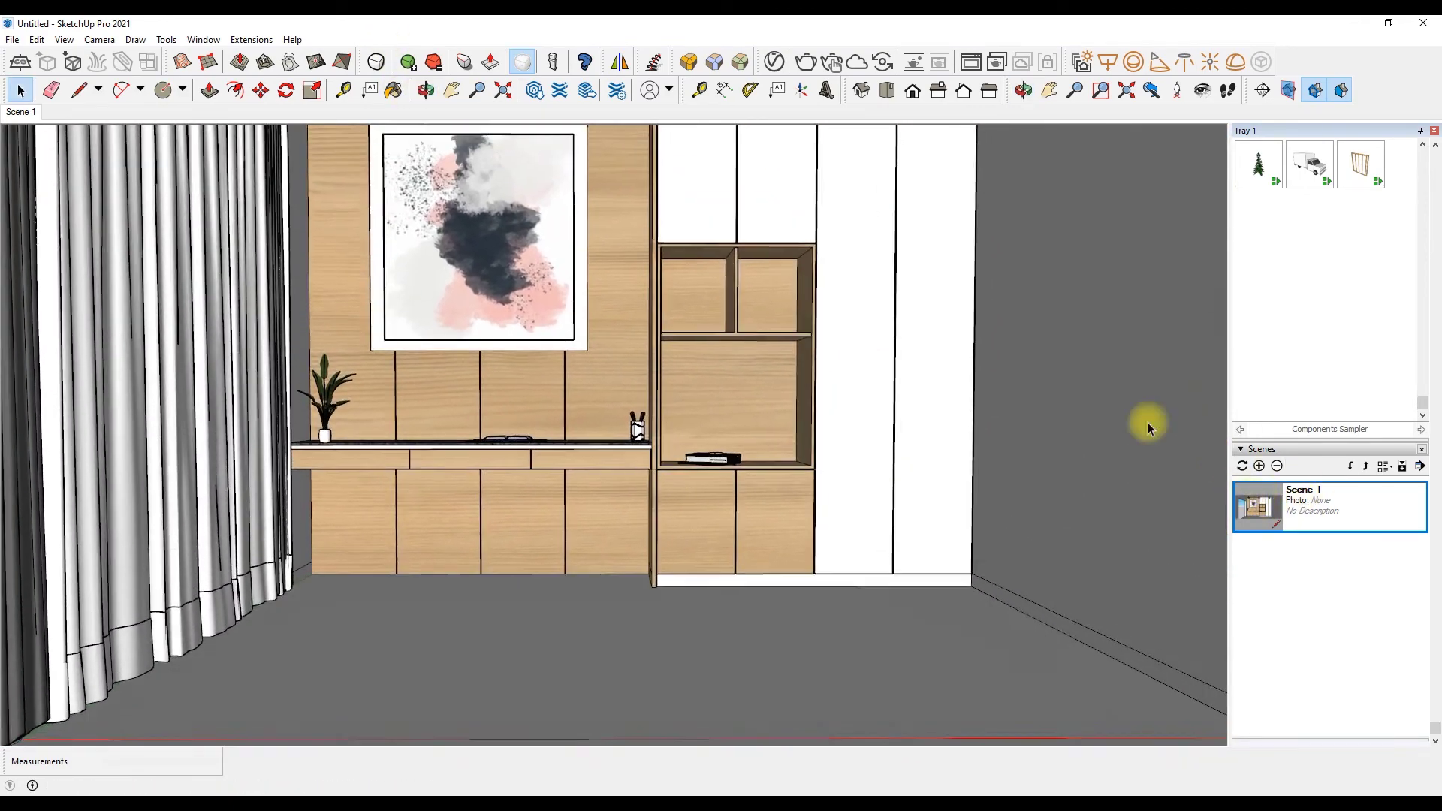
click(12, 41)
click(93, 293)
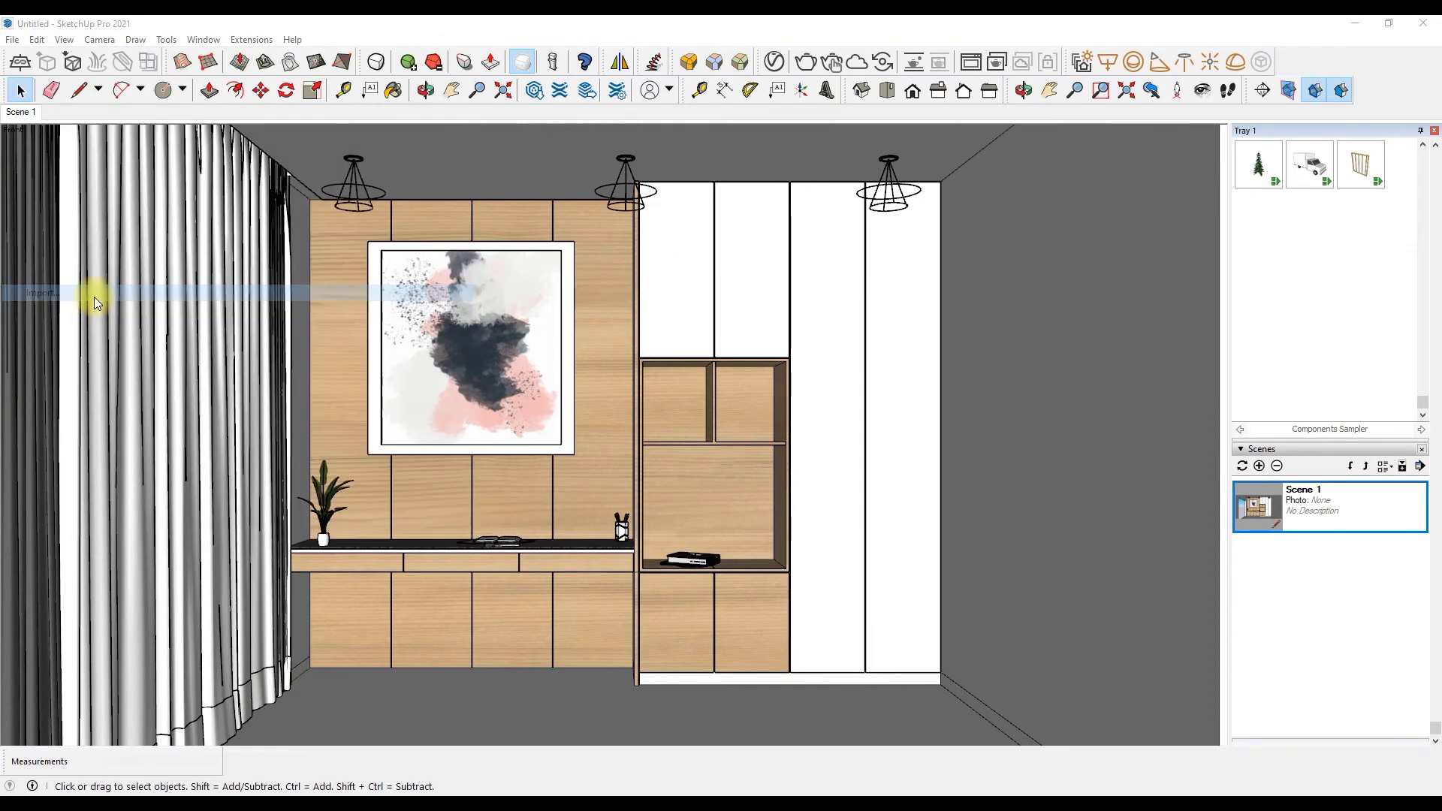
scroll(724, 418, down, 5)
scroll(734, 418, down, 5)
scroll(1024, 380, down, 5)
scroll(1022, 381, down, 5)
scroll(912, 478, down, 3)
scroll(878, 458, down, 3)
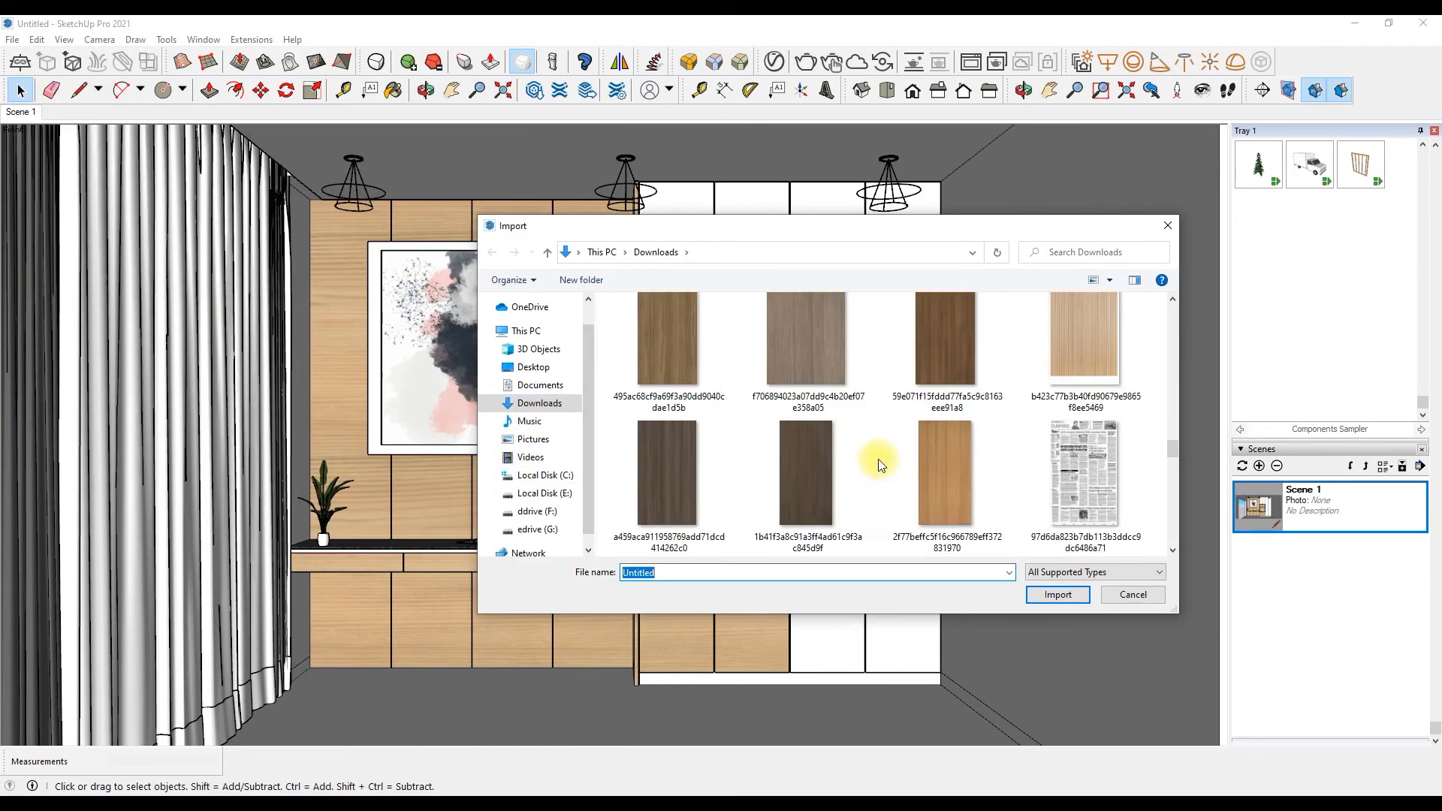
Step: Import the marble image, place it beside the room and explode it into a face
scroll(878, 459, down, 3)
click(825, 394)
click(1059, 648)
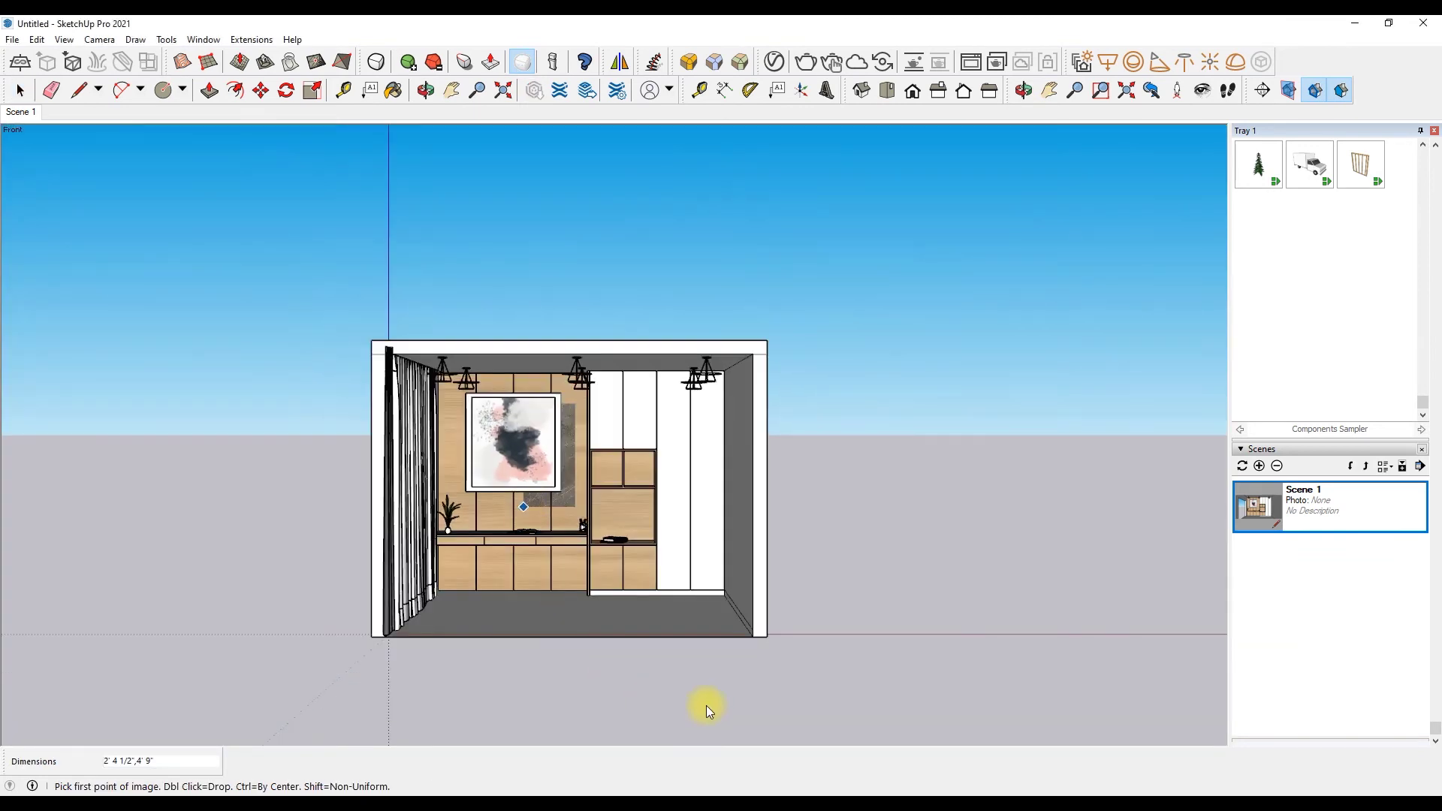
click(823, 656)
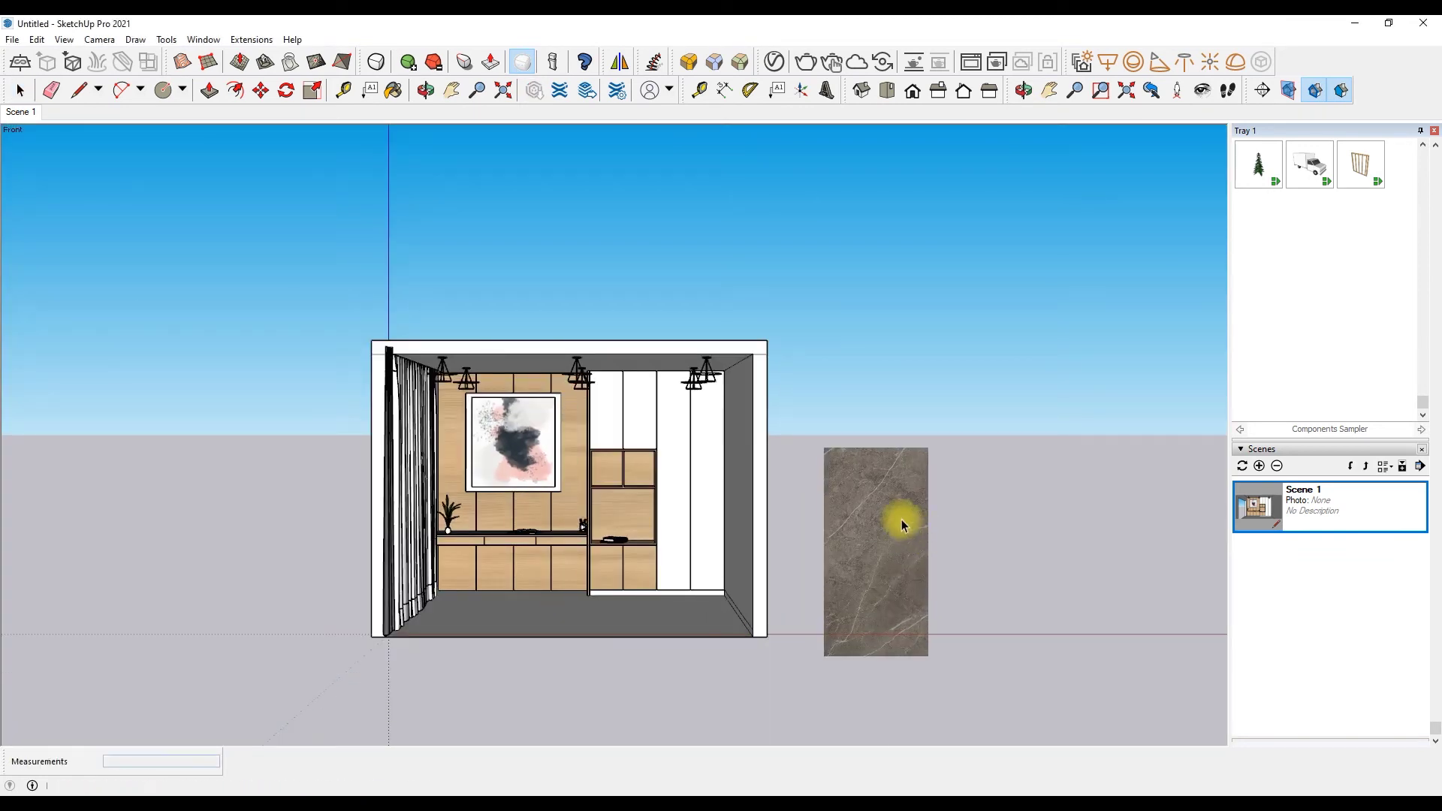
click(928, 518)
right_click(895, 510)
click(944, 611)
Step: Sample the marble with Paint Bucket and save it as new material Material14
scroll(1372, 407, up, 5)
scroll(1422, 282, up, 5)
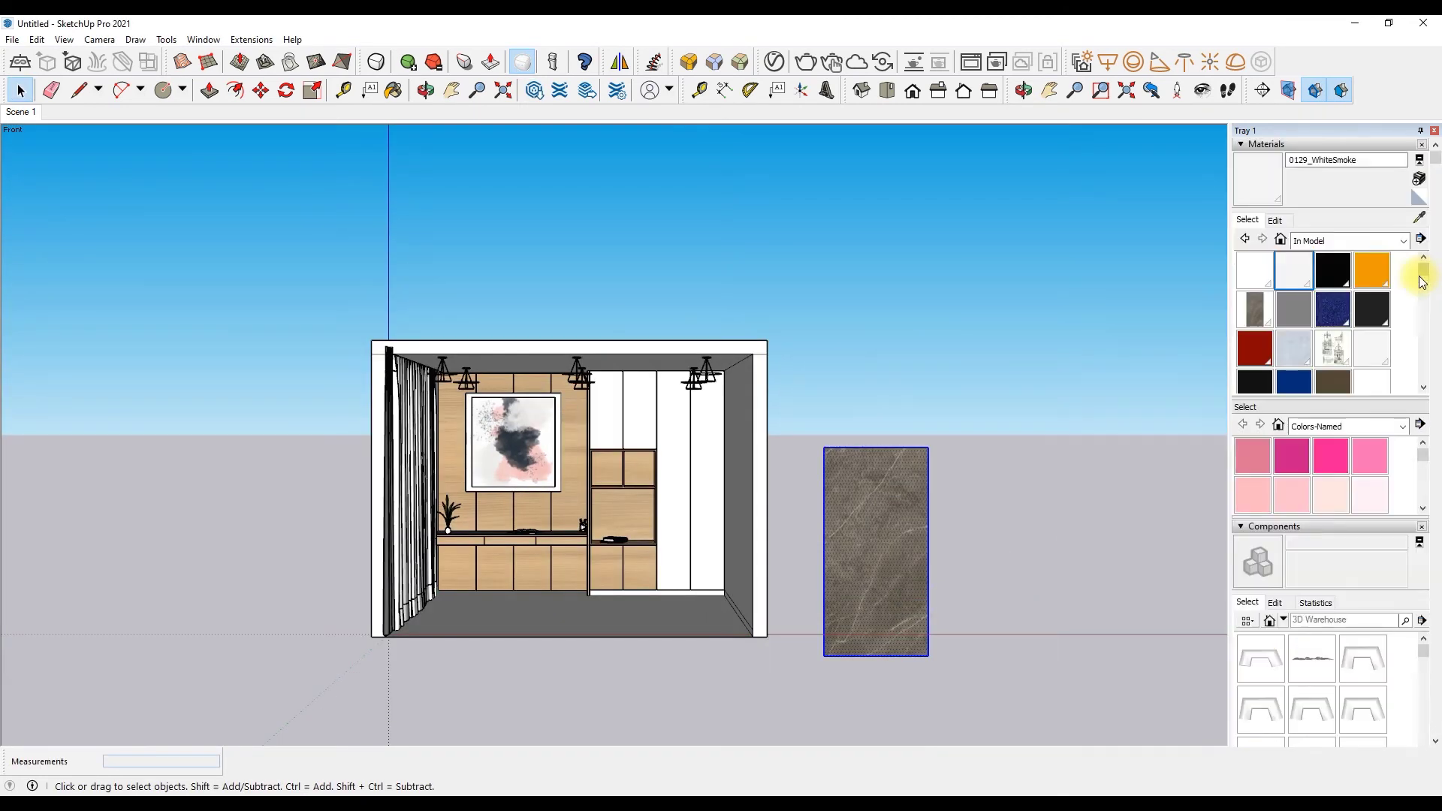
right_click(912, 503)
key(b)
alt+click(870, 475)
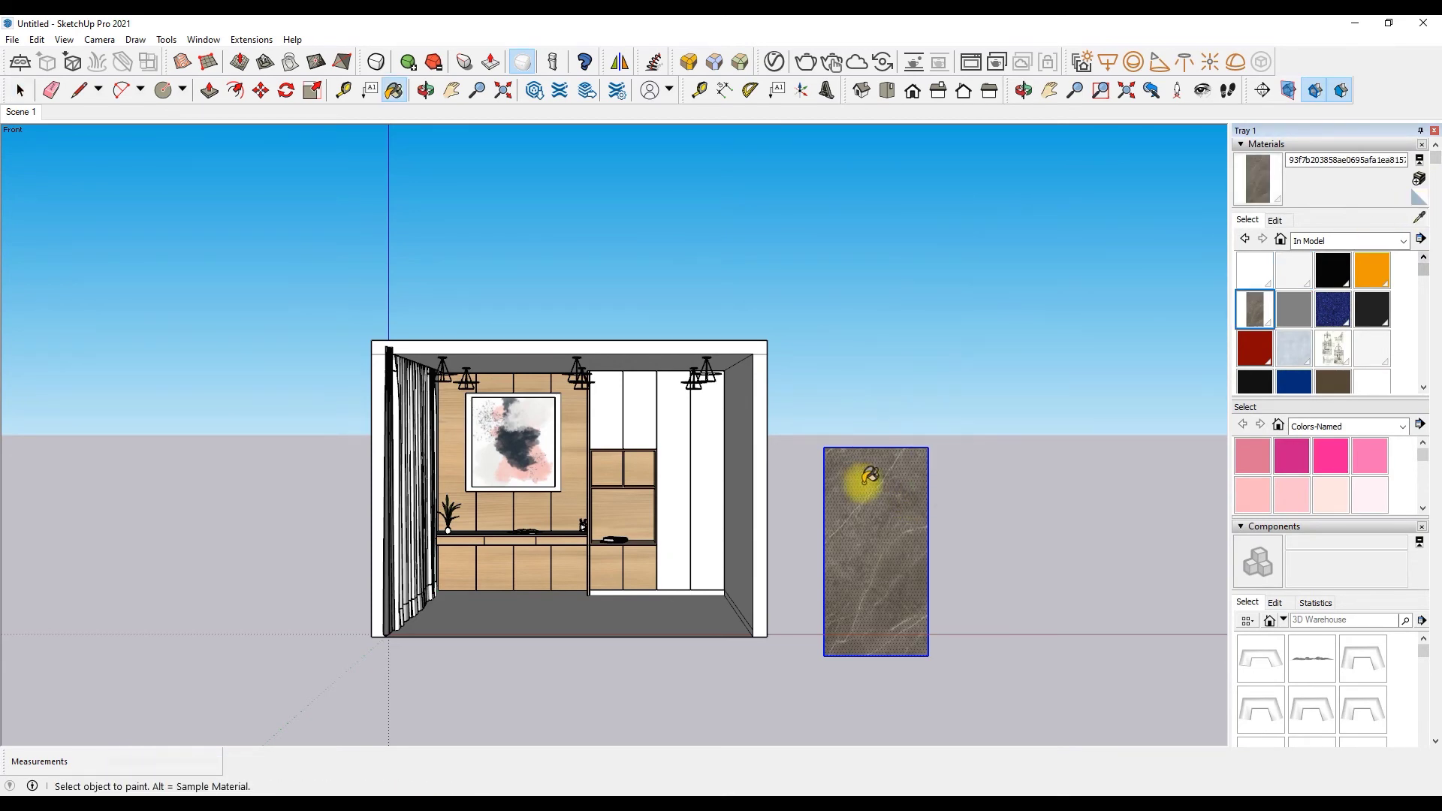
click(1423, 178)
click(683, 569)
Step: Paint the floor with Material14 and delete the leftover marble swatch
scroll(628, 621, up, 5)
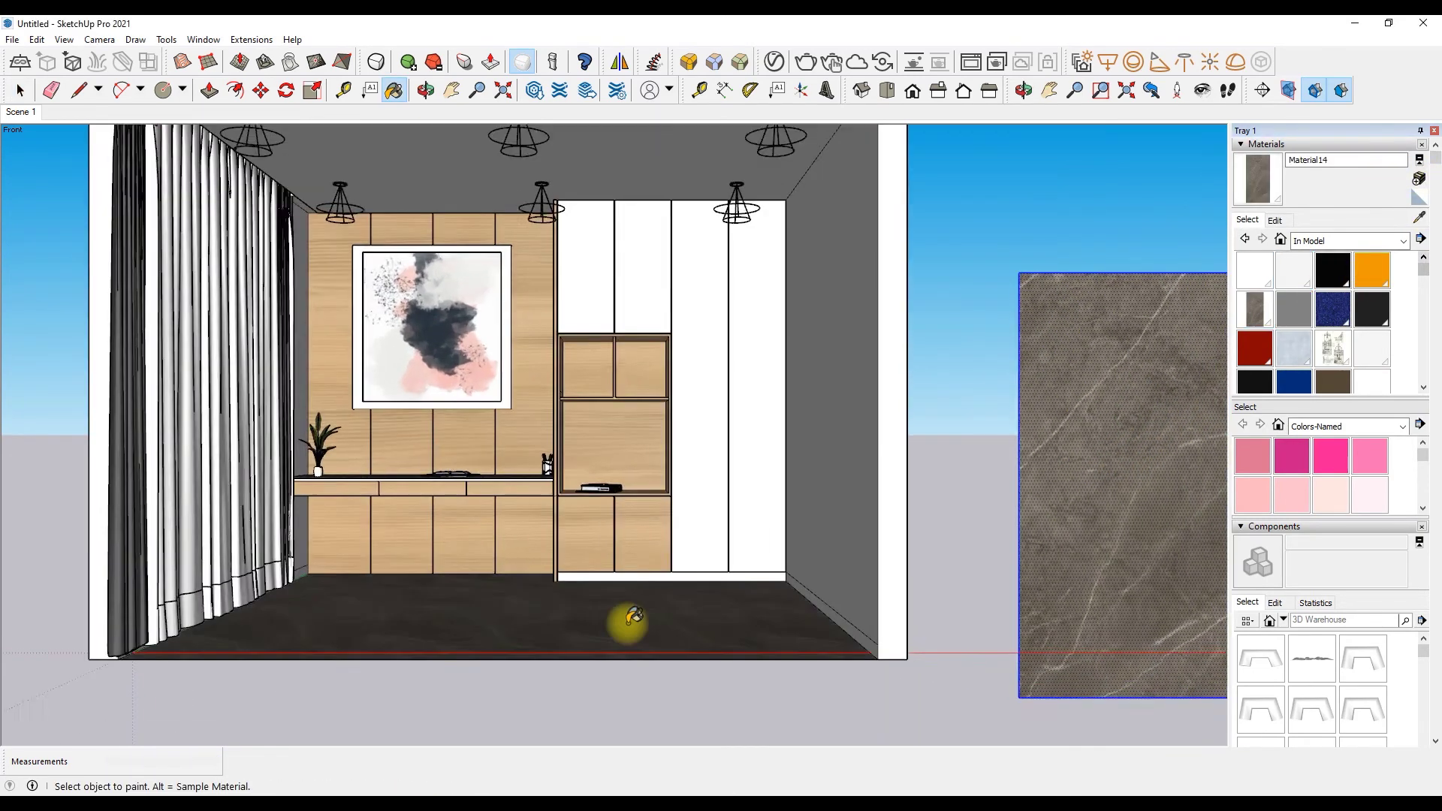
scroll(879, 530, up, 5)
scroll(962, 544, down, 3)
scroll(953, 548, down, 2)
scroll(944, 564, down, 2)
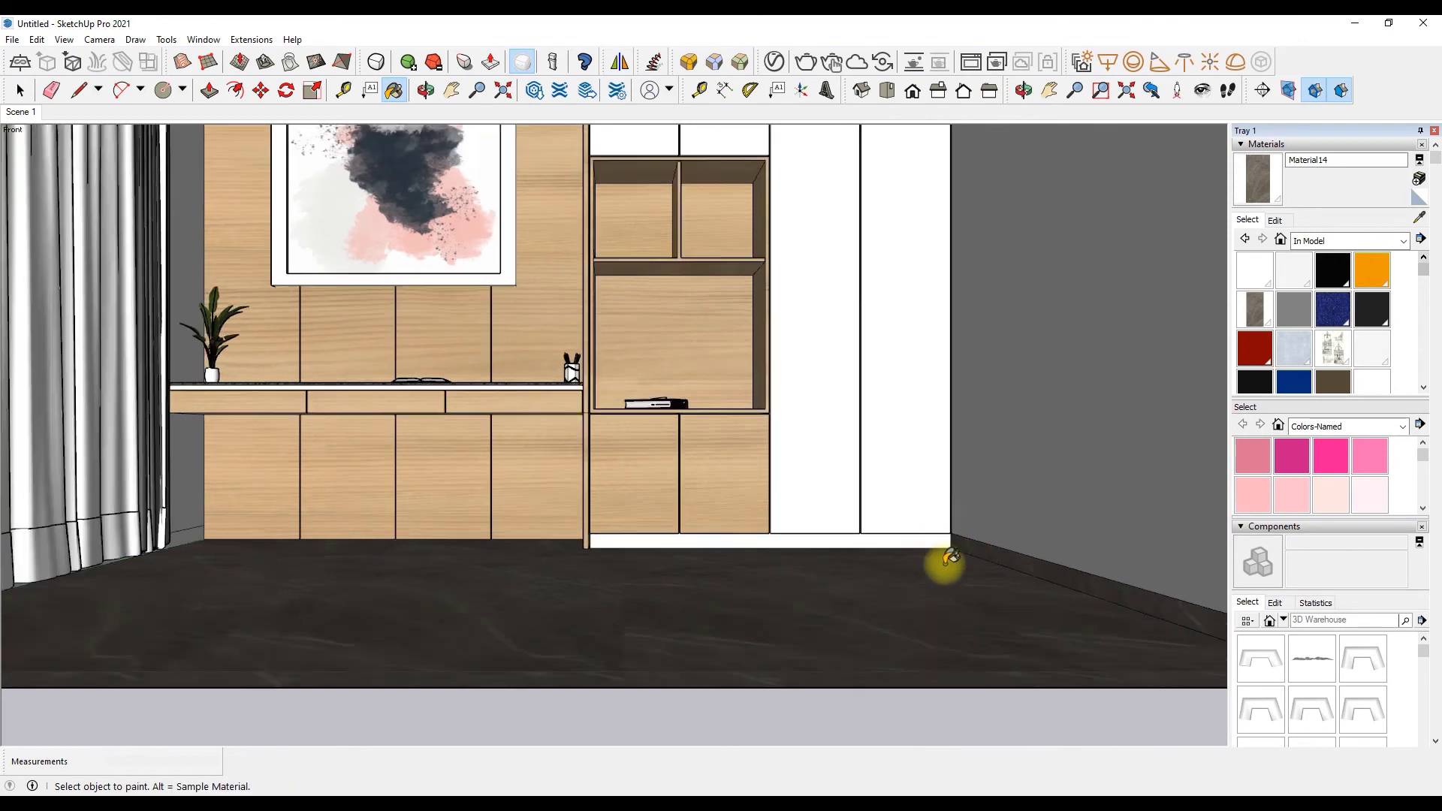
scroll(944, 566, down, 2)
scroll(357, 530, up, 3)
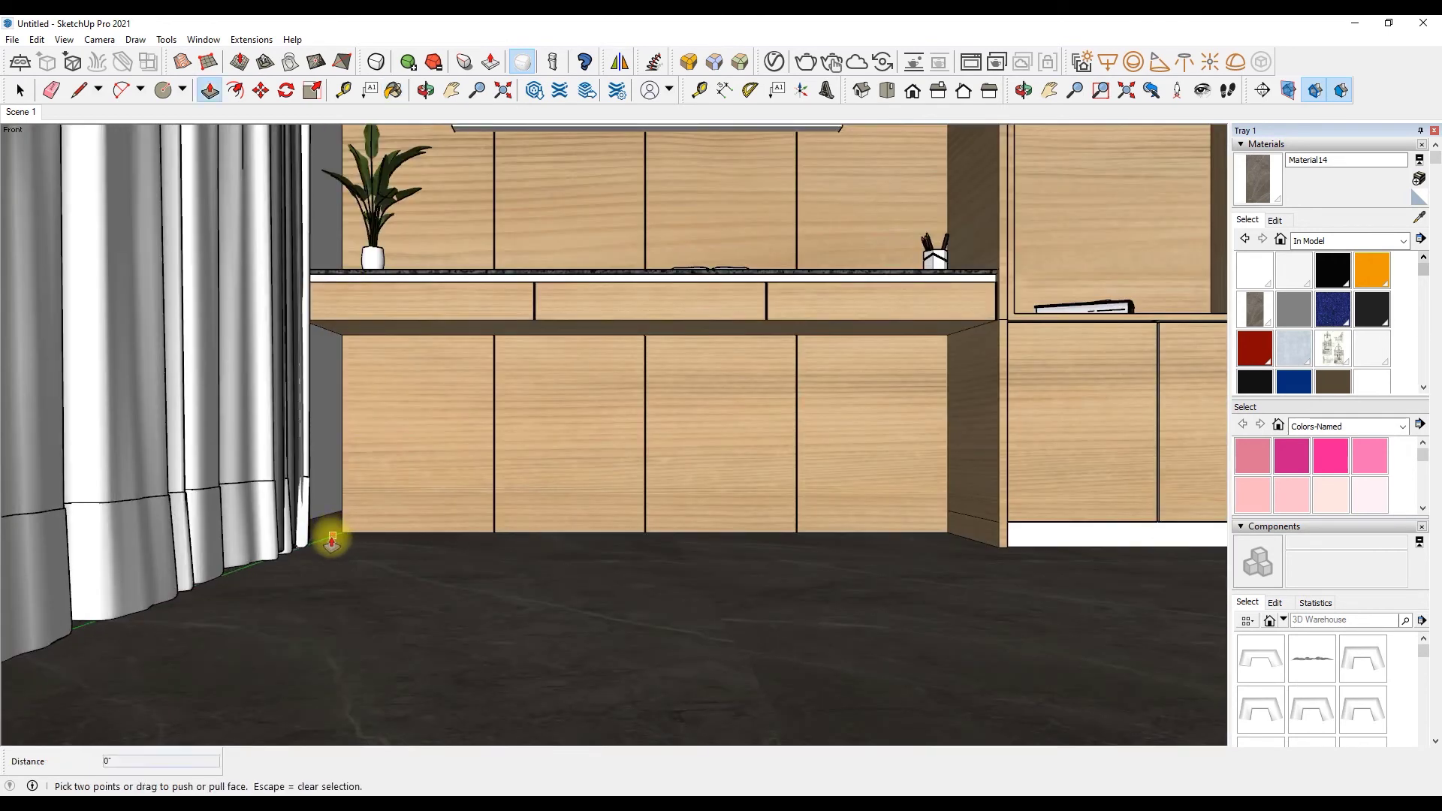
scroll(333, 528, down, 2)
scroll(1017, 521, down, 3)
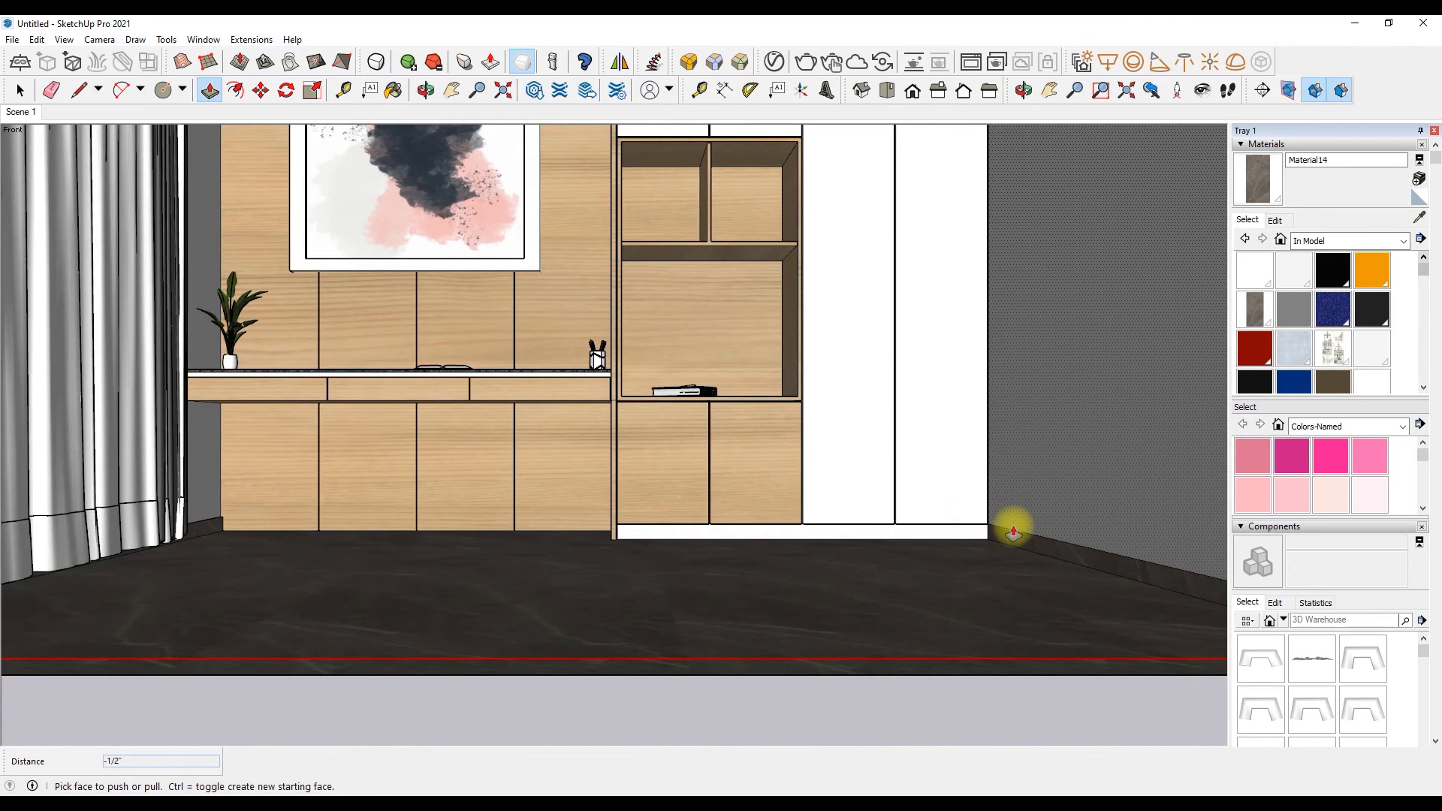
scroll(808, 647, down, 1)
scroll(650, 633, down, 3)
scroll(902, 527, down, 1)
key(space)
click(1102, 620)
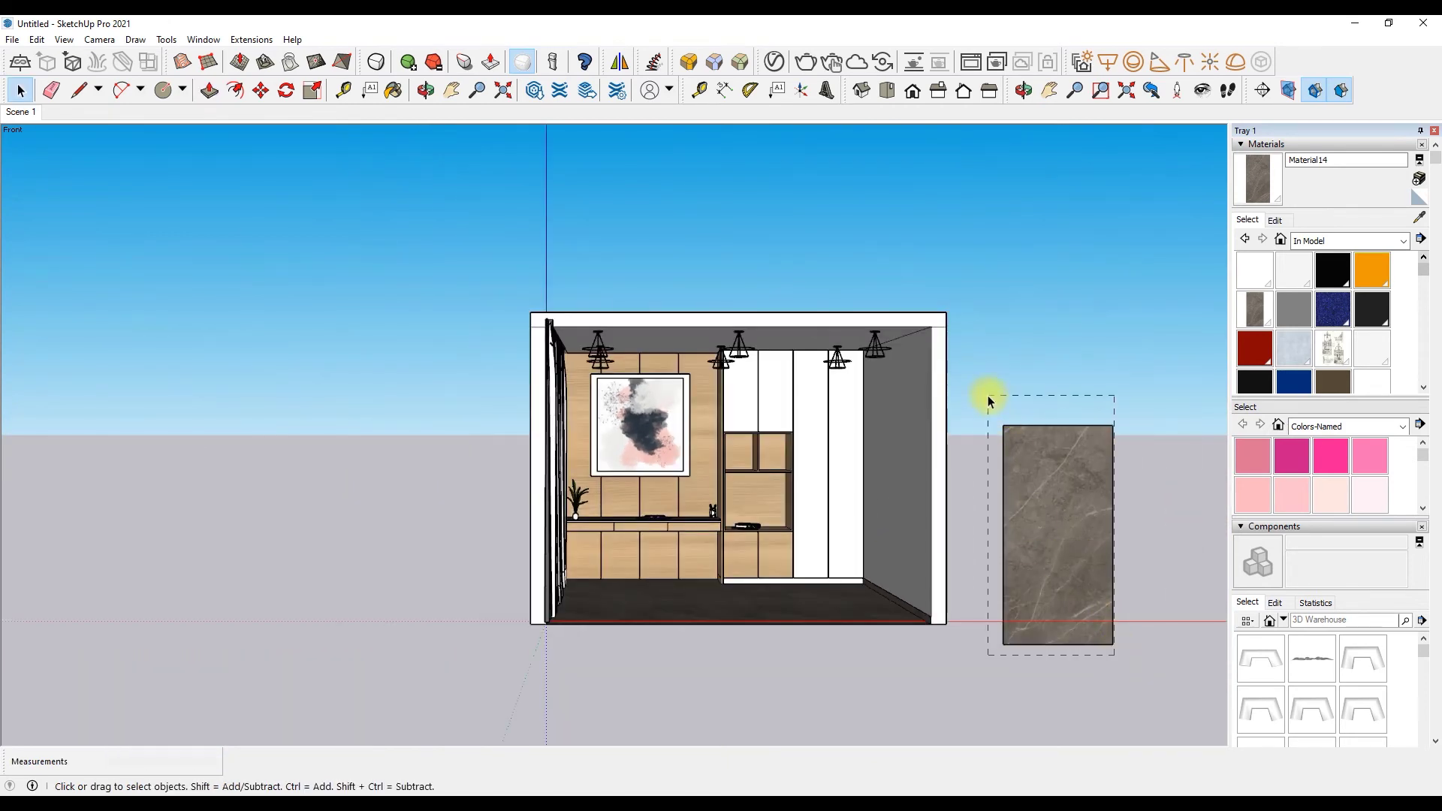
key(Delete)
scroll(997, 428, up, 3)
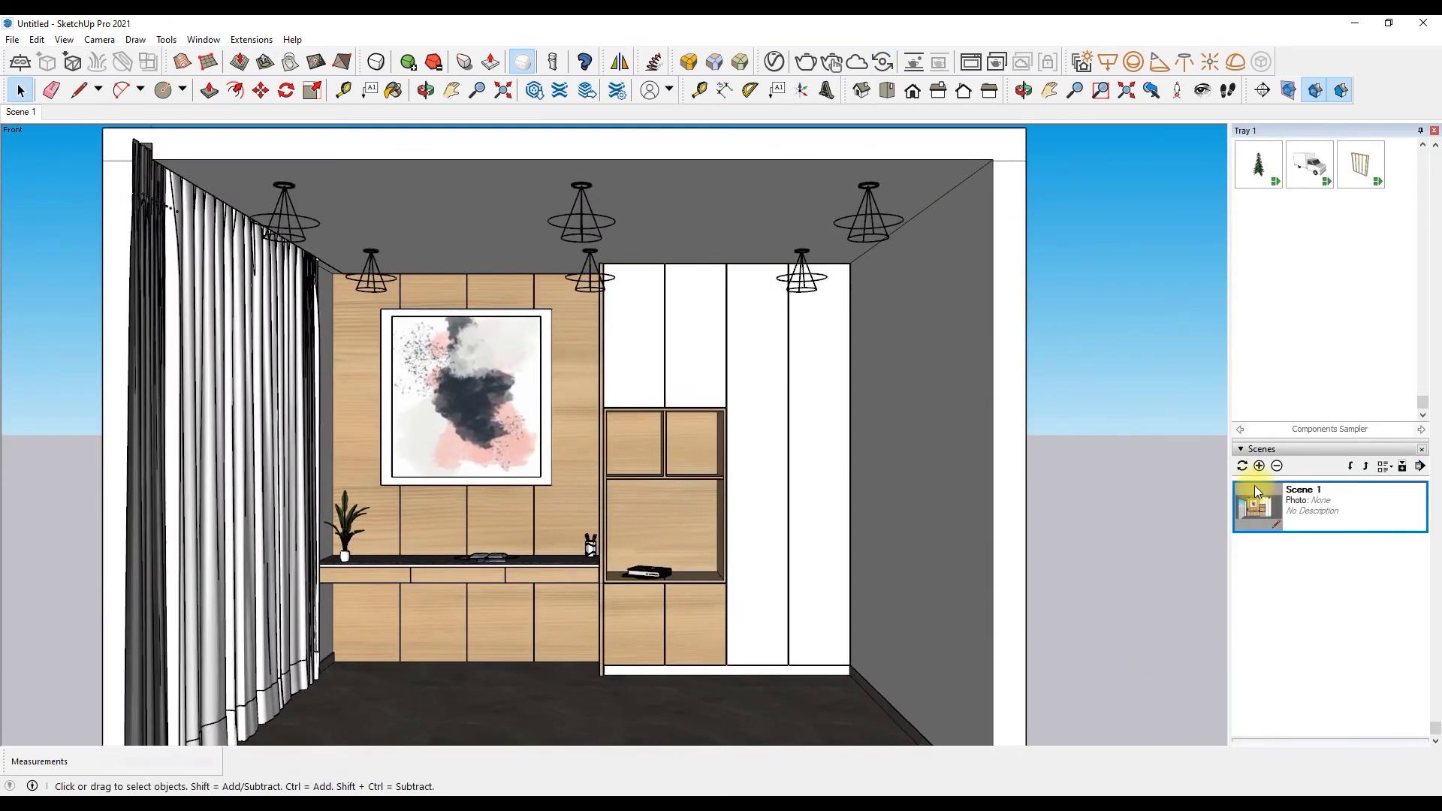
Step: Add Scene 2 and place the wall sculpture component beside the room
click(1260, 466)
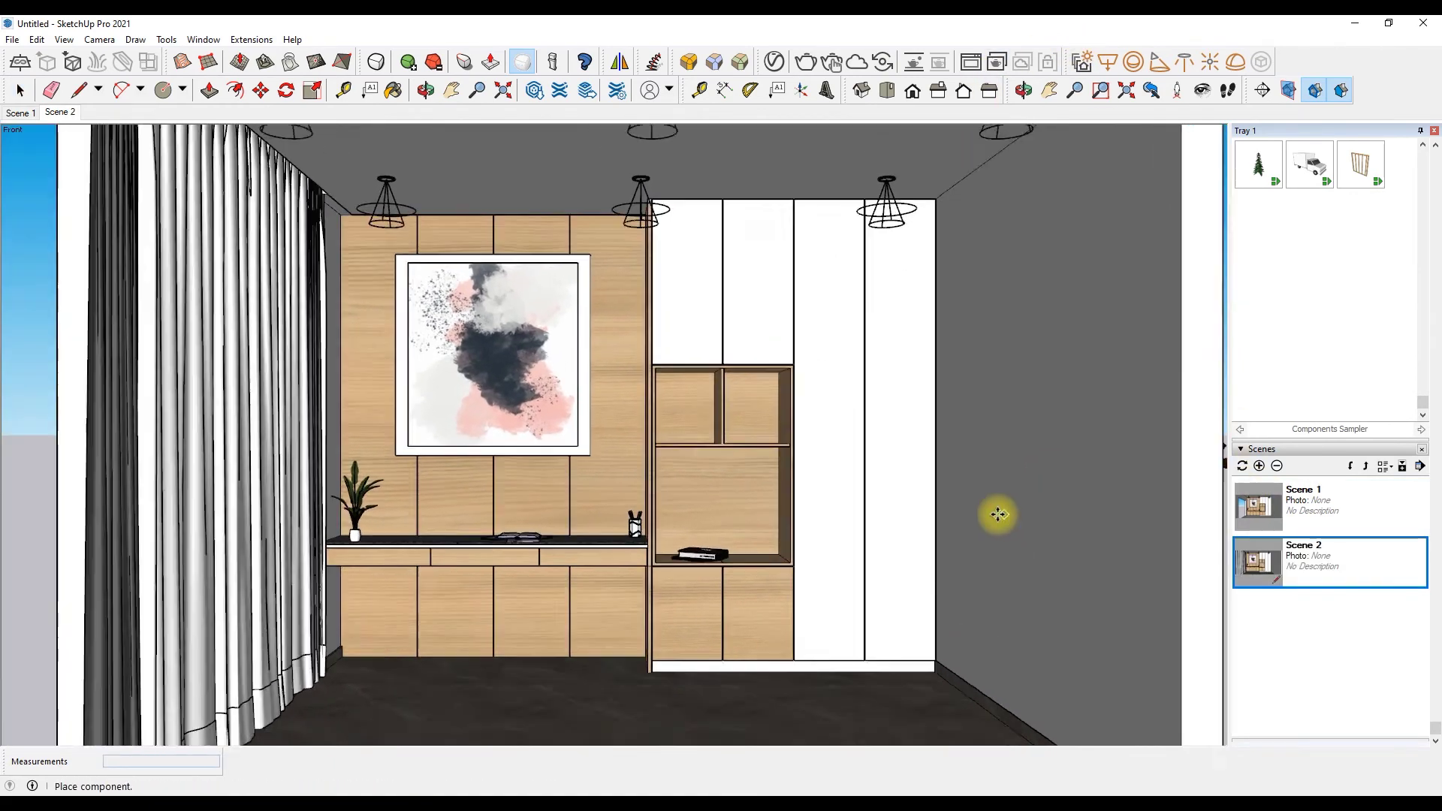
scroll(998, 514, down, 3)
click(1095, 646)
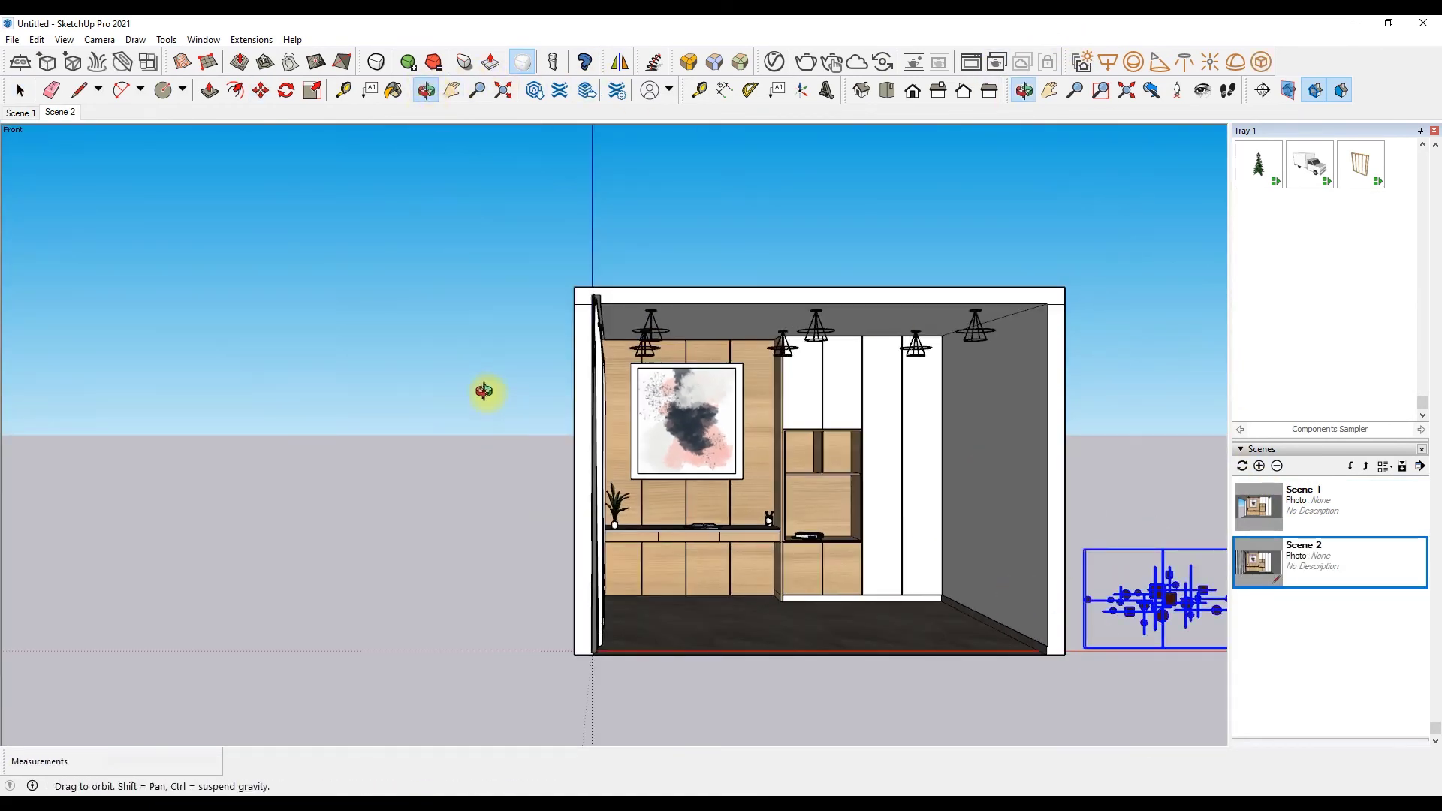
drag(485, 388, 477, 412)
scroll(966, 548, up, 5)
scroll(686, 541, up, 3)
mouse_move(687, 541)
mouse_down()
mouse_move(333, 417)
mouse_move(564, 506)
mouse_move(622, 489)
mouse_up()
Step: Rotate the wall sculpture to stand upright
right_click(596, 498)
key(m)
mouse_move(727, 413)
middle_down()
mouse_move(696, 471)
mouse_move(534, 264)
middle_up()
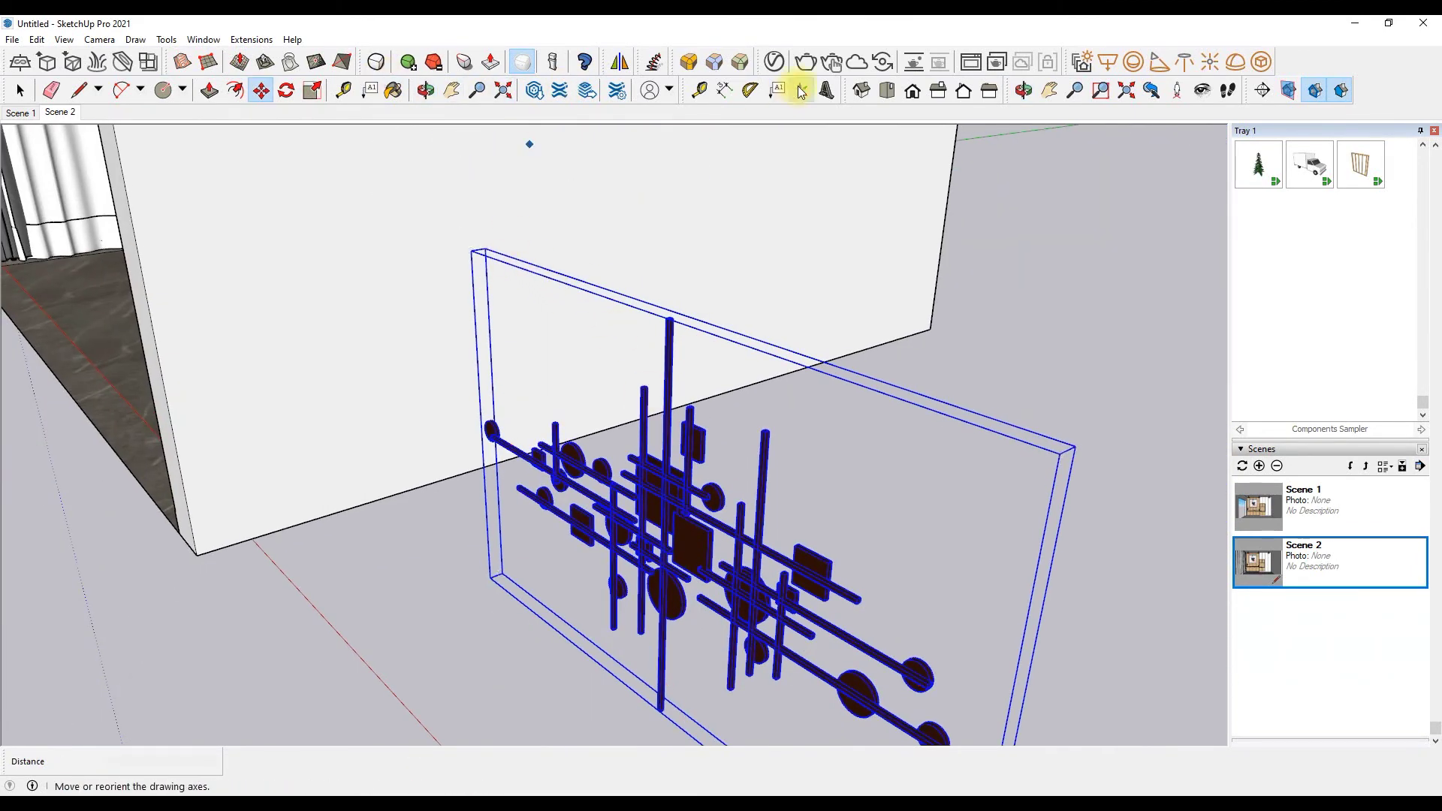
click(887, 90)
key(q)
click(661, 564)
click(1017, 570)
click(671, 577)
key(m)
Step: From the Scene 2 view, move the sculpture onto the right-hand wall
click(1258, 560)
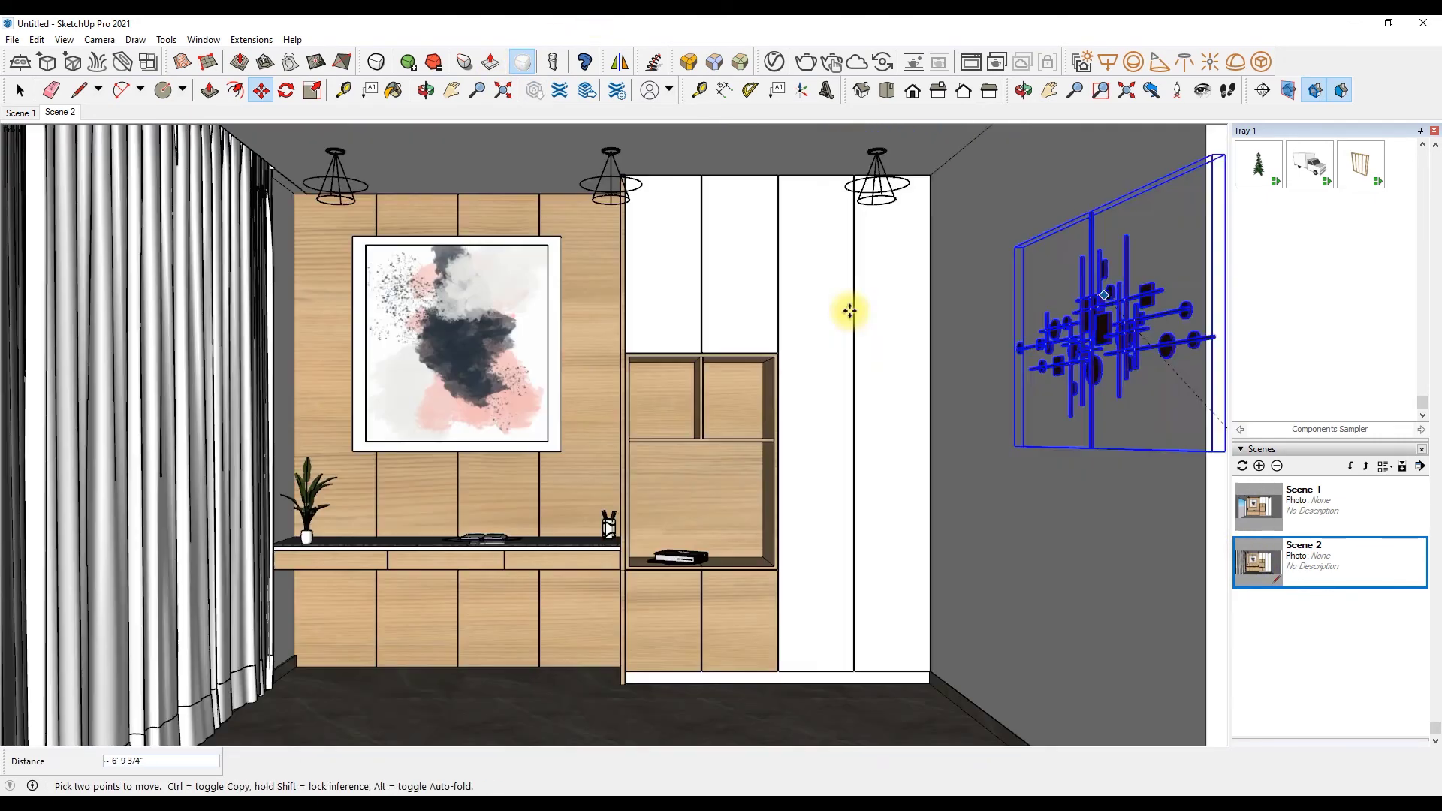
click(1112, 301)
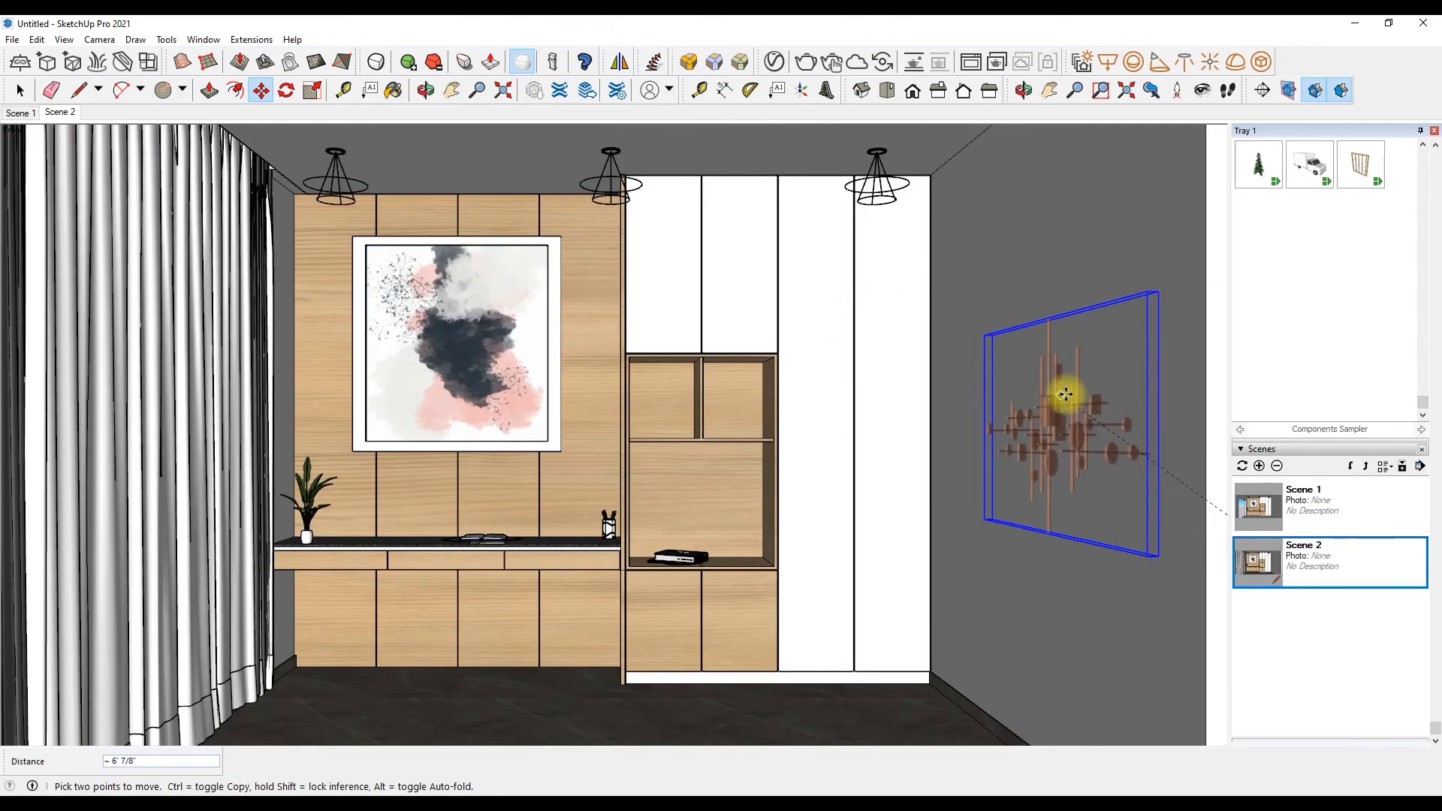
click(1049, 372)
key(space)
scroll(857, 361, down, 3)
scroll(927, 386, up, 2)
scroll(927, 386, up, 3)
click(12, 40)
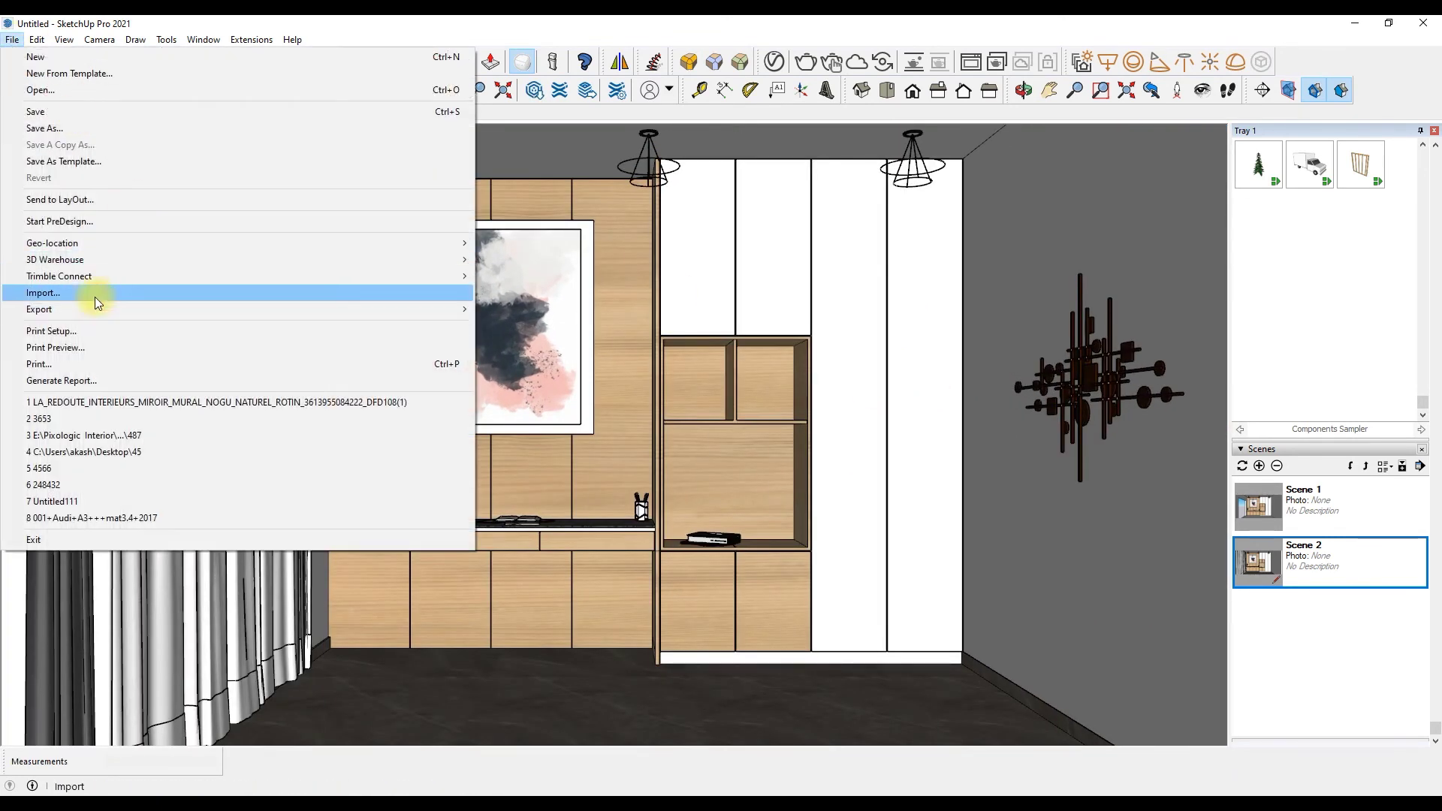
Step: Import the Buco chair from Downloads and place it in front of the desk
click(98, 296)
click(540, 403)
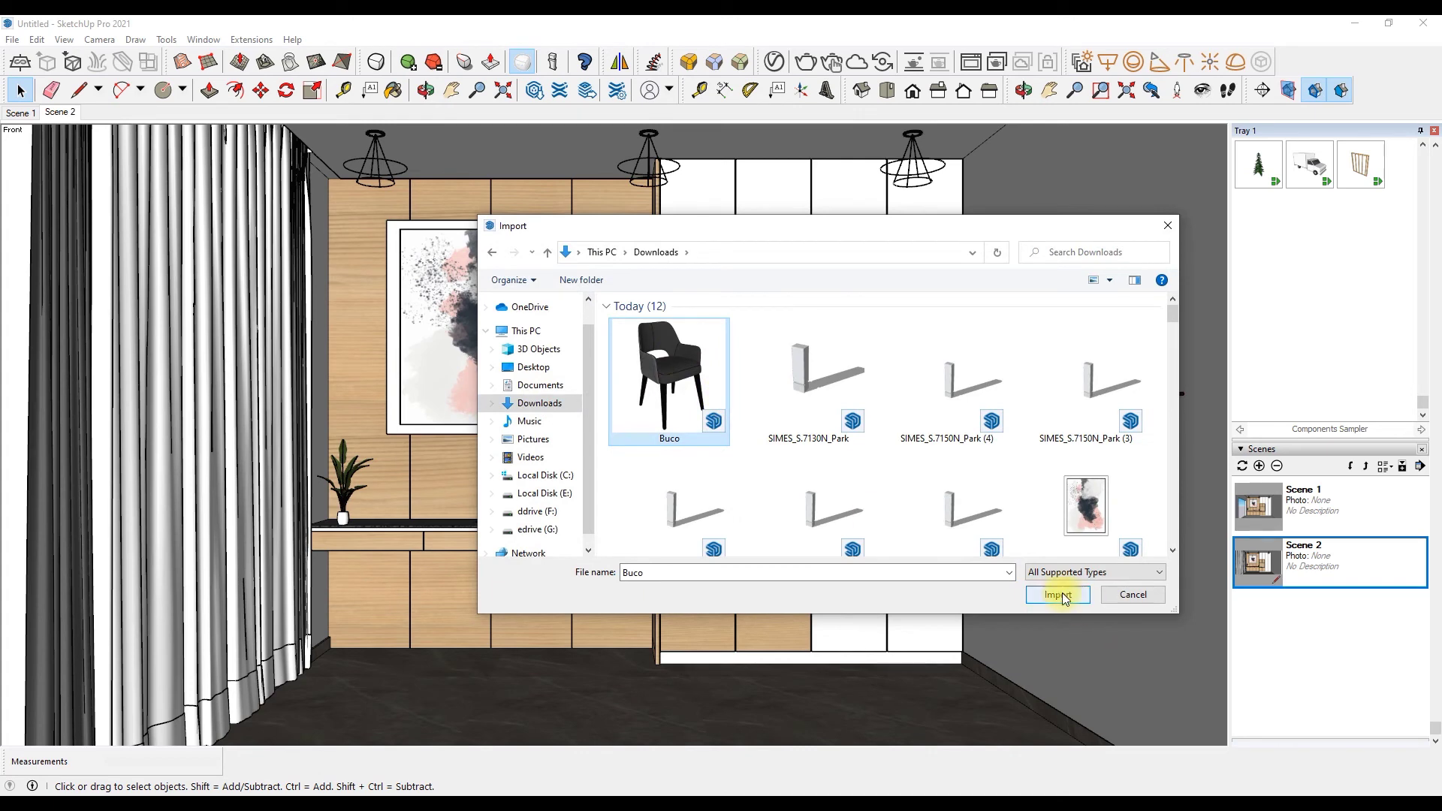
click(1059, 594)
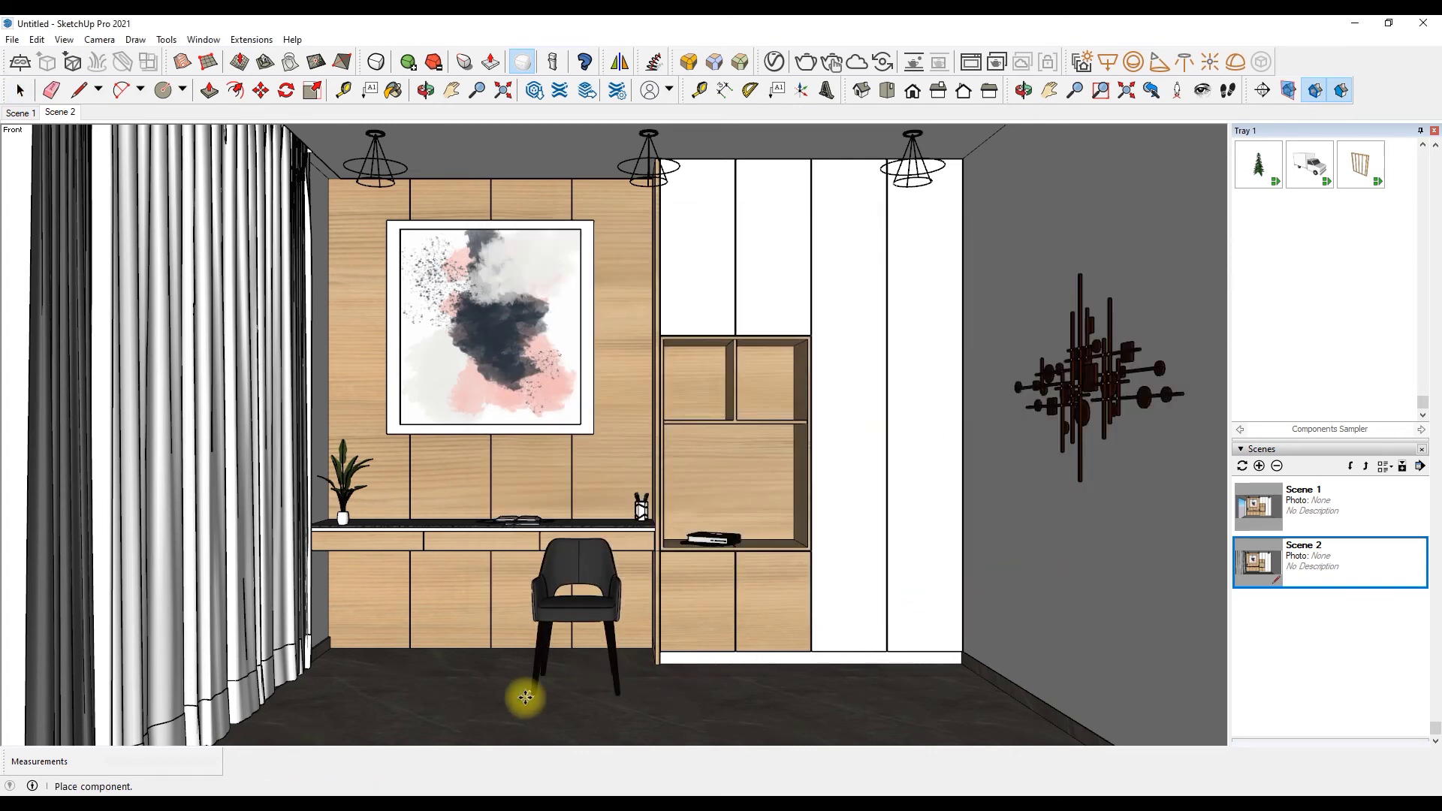
click(424, 696)
Step: Turn the chair 45 degrees toward the desk and move it into position
scroll(468, 419, up, 3)
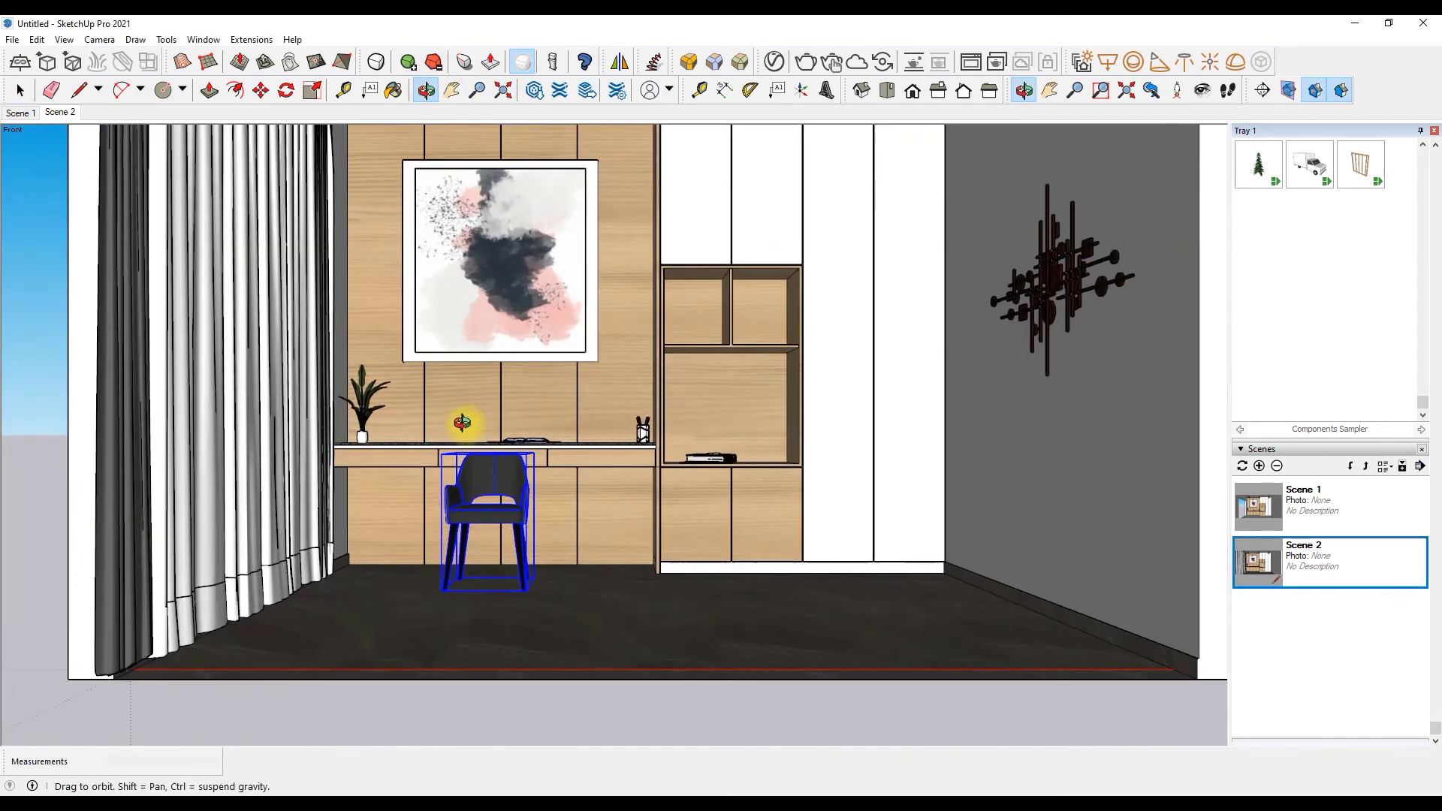
middle_drag(468, 418, 467, 516)
scroll(429, 534, up, 3)
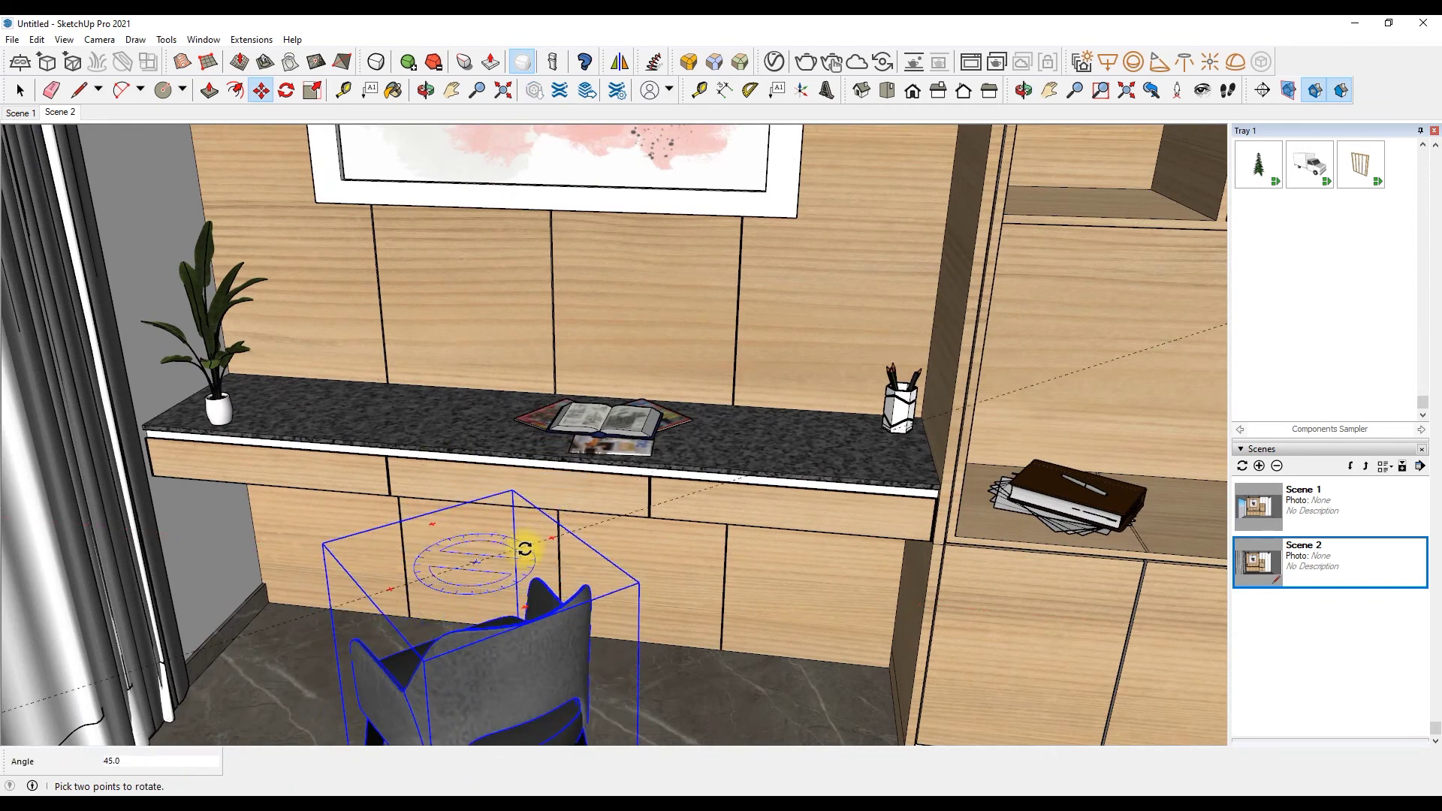
click(519, 580)
key(m)
scroll(562, 252, down, 1)
scroll(562, 252, down, 3)
click(548, 532)
click(538, 517)
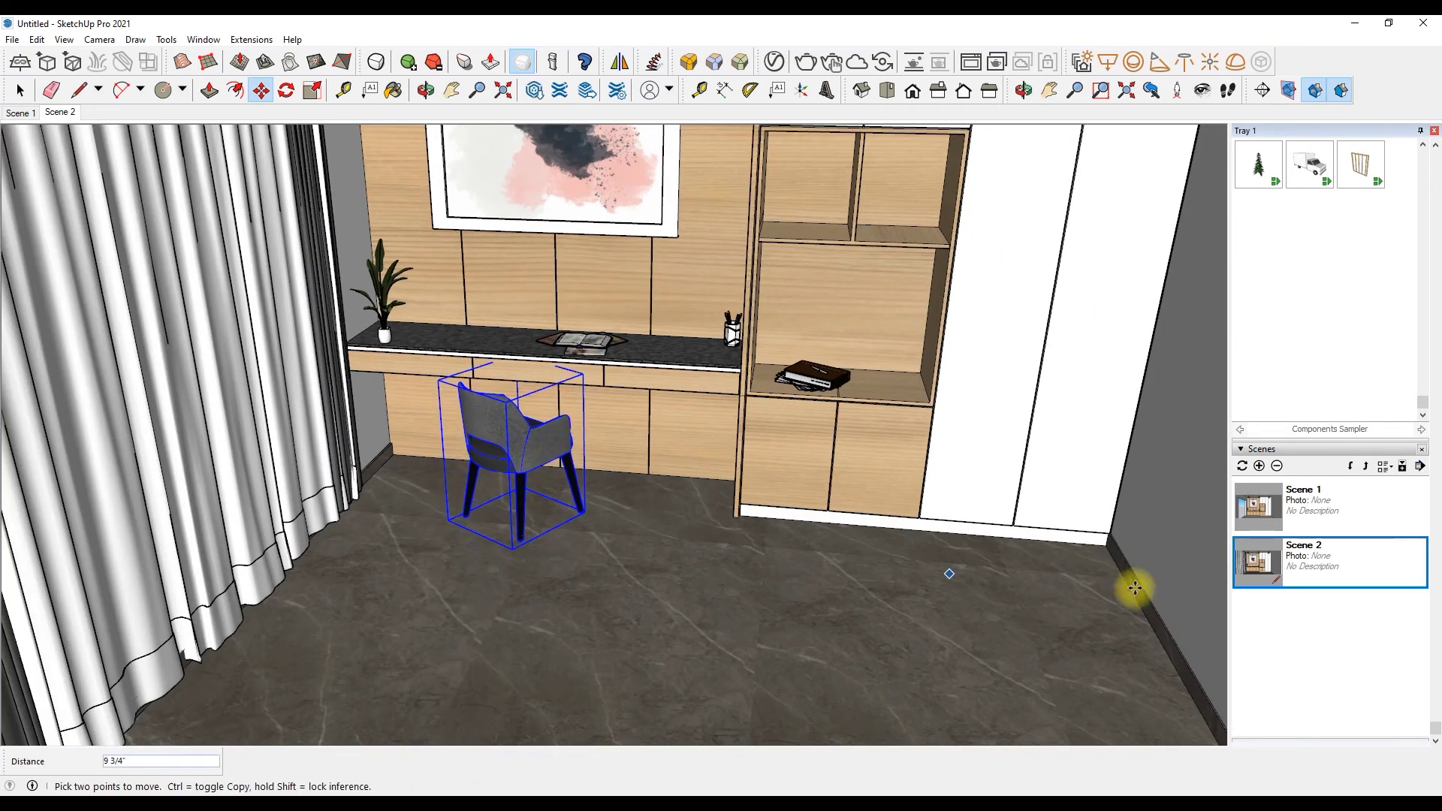
click(1254, 562)
key(space)
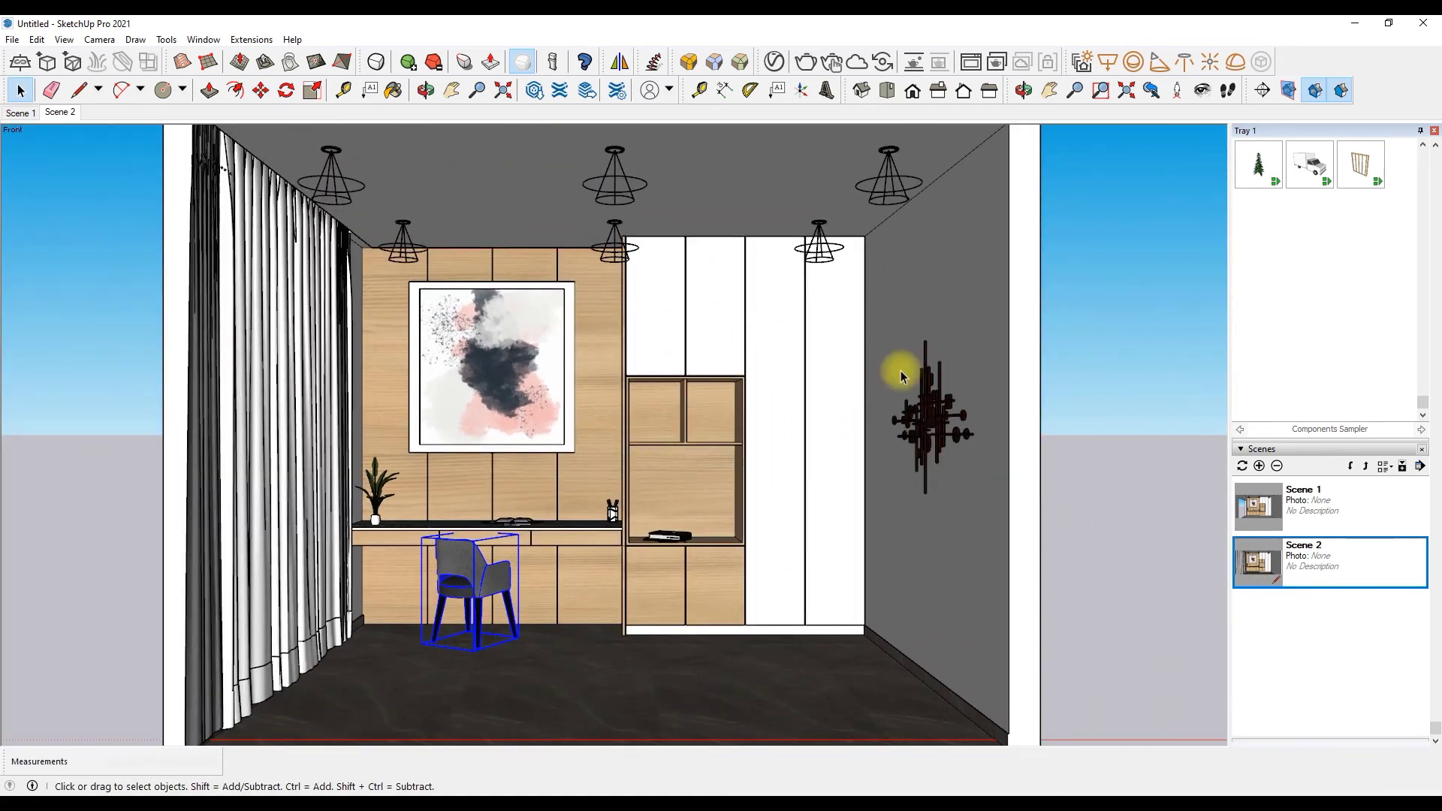
click(311, 91)
Step: Deselect, orbit down to the desk chair, and open it for component editing
key(space)
click(1016, 562)
scroll(525, 568, up, 2)
scroll(524, 568, up, 3)
drag(395, 252, 315, 508)
right_click(332, 498)
click(353, 505)
right_click(349, 504)
click(447, 151)
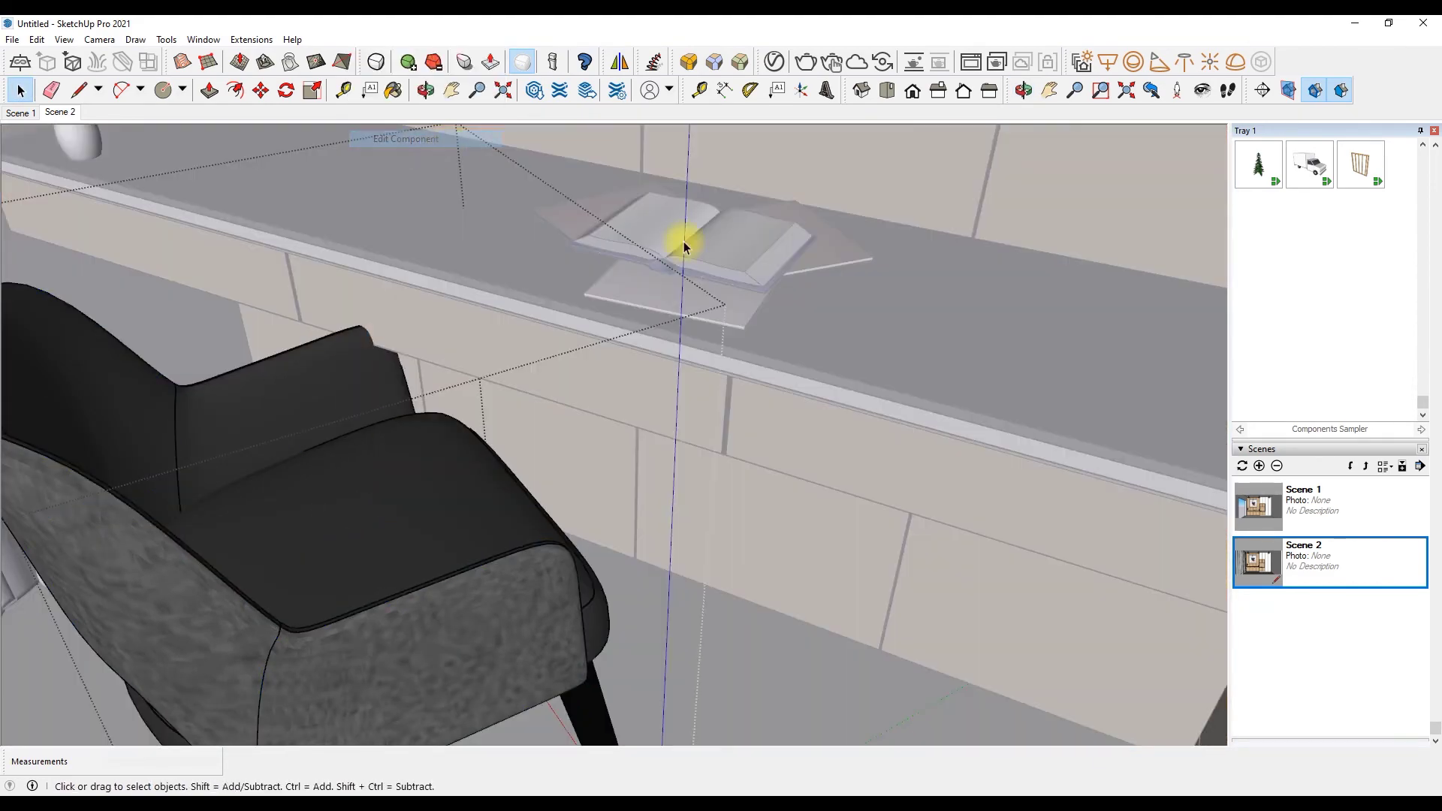
Step: Paint all the chair's grey fabric with the dark material, close the component, and return to Scene 2
key(b)
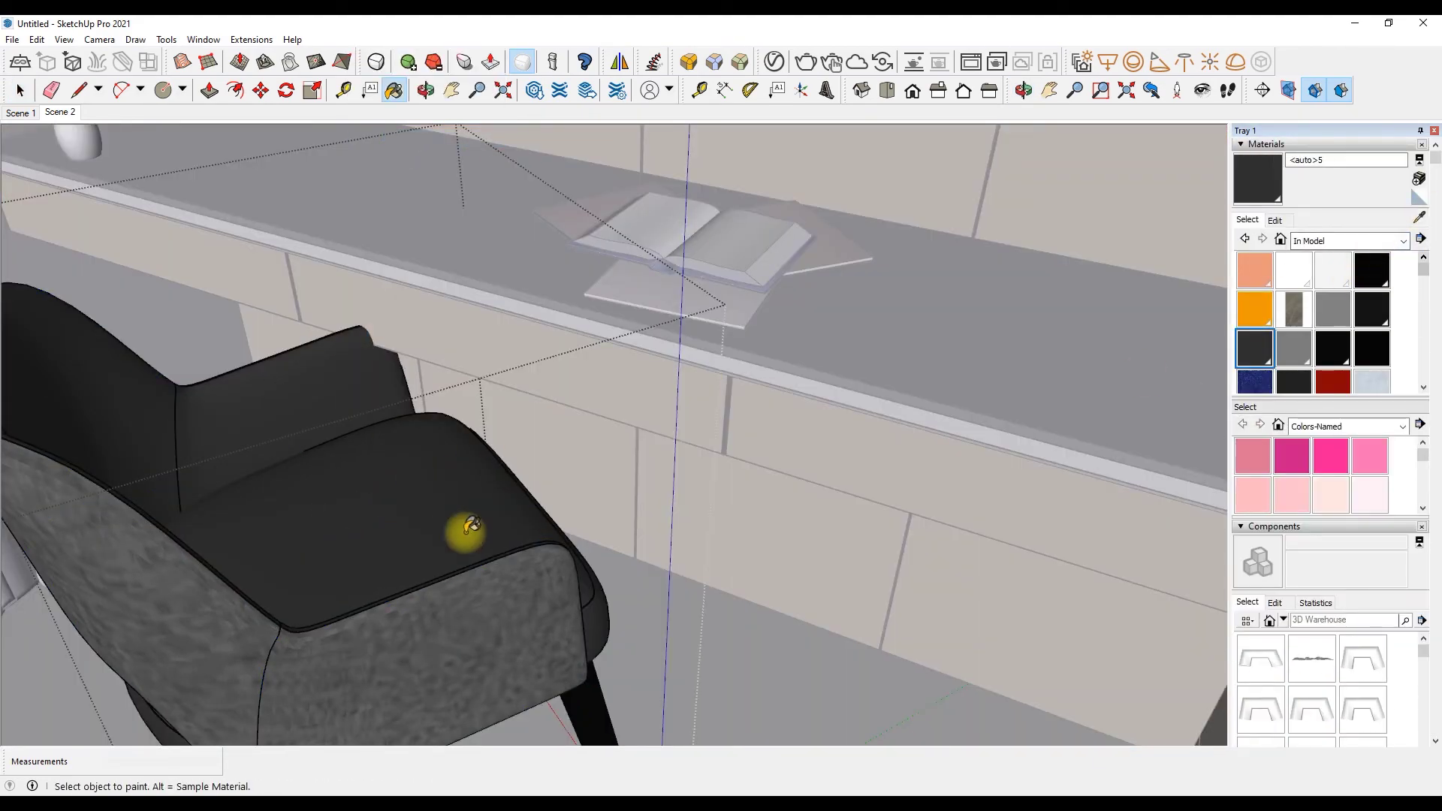
right_click(487, 586)
click(558, 267)
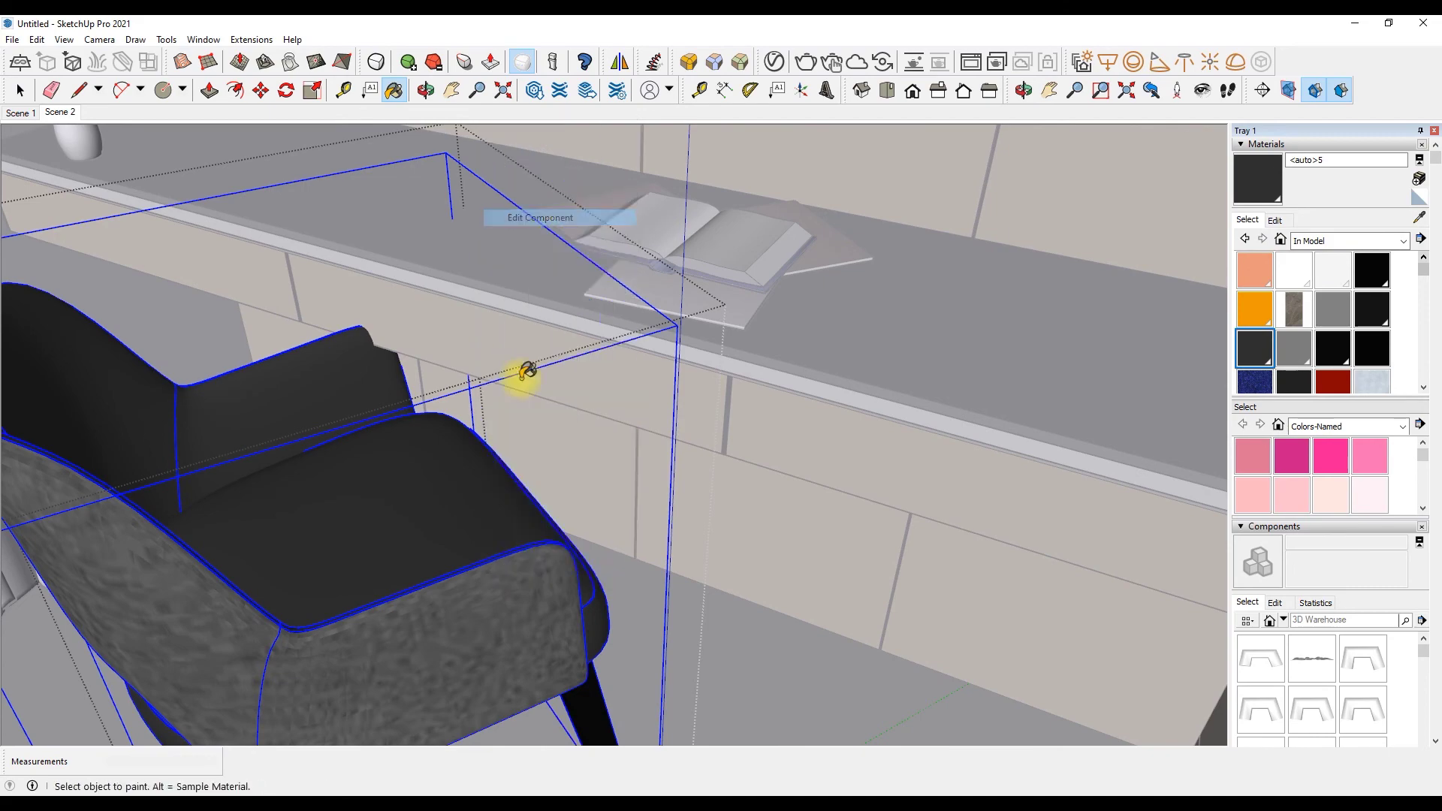
shift+click(438, 605)
right_click(774, 460)
click(811, 464)
key(space)
scroll(1264, 538, down, 5)
click(1265, 538)
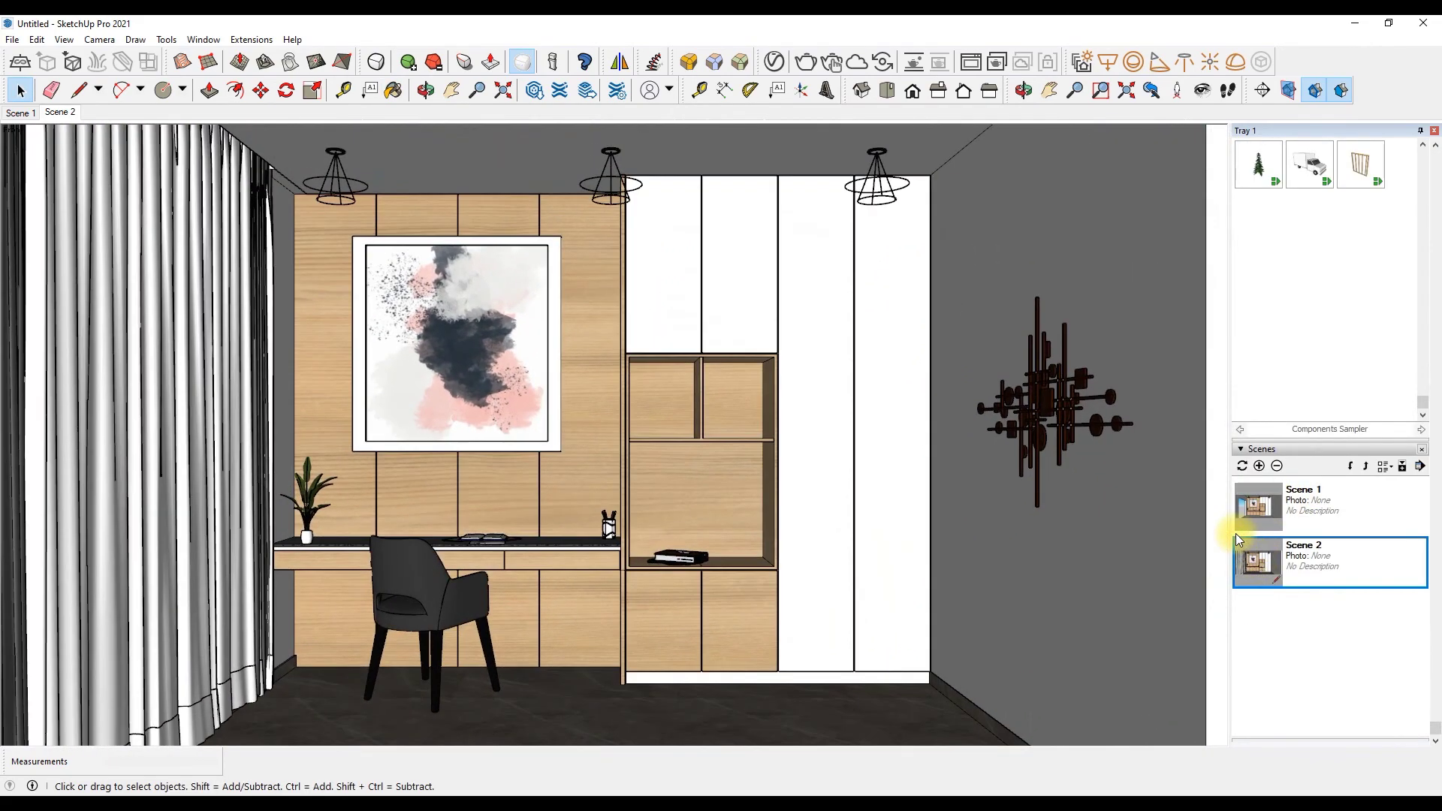
Step: Move the book set onto the cabinet's upper shelf
click(266, 92)
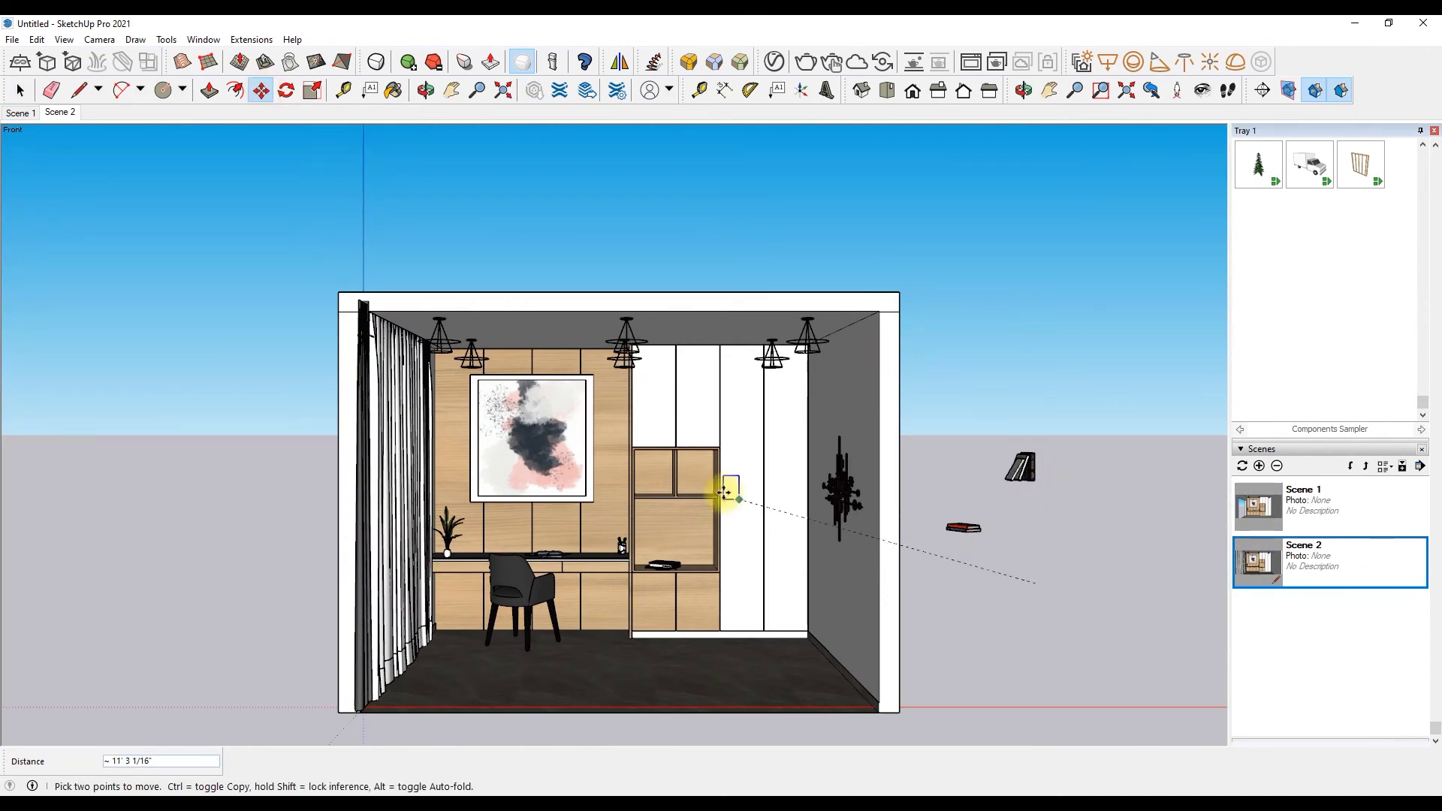
scroll(724, 492, up, 3)
scroll(716, 498, up, 3)
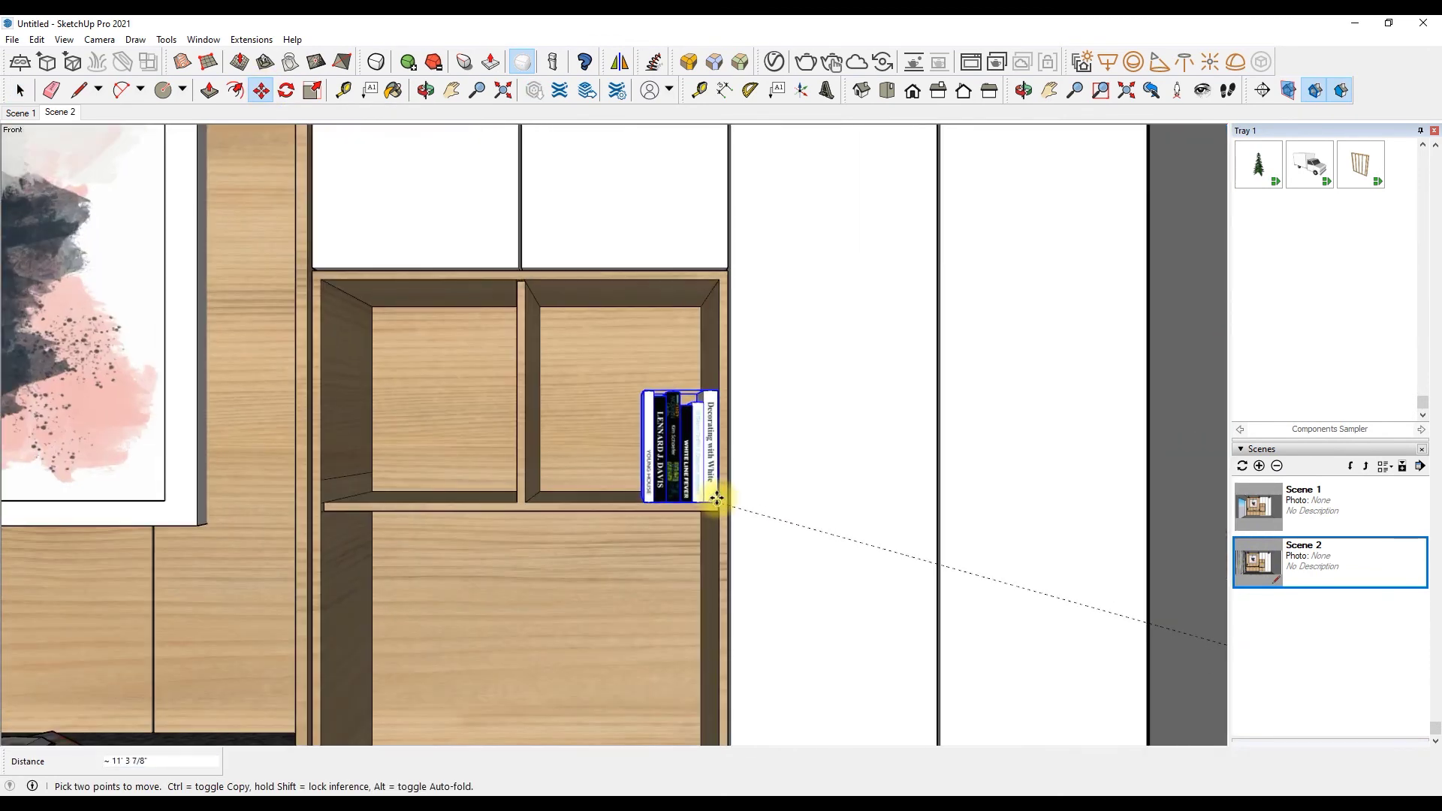
click(319, 91)
click(425, 90)
drag(526, 315, 617, 292)
right_click(617, 292)
click(648, 293)
click(261, 90)
scroll(756, 499, up, 3)
scroll(806, 529, up, 3)
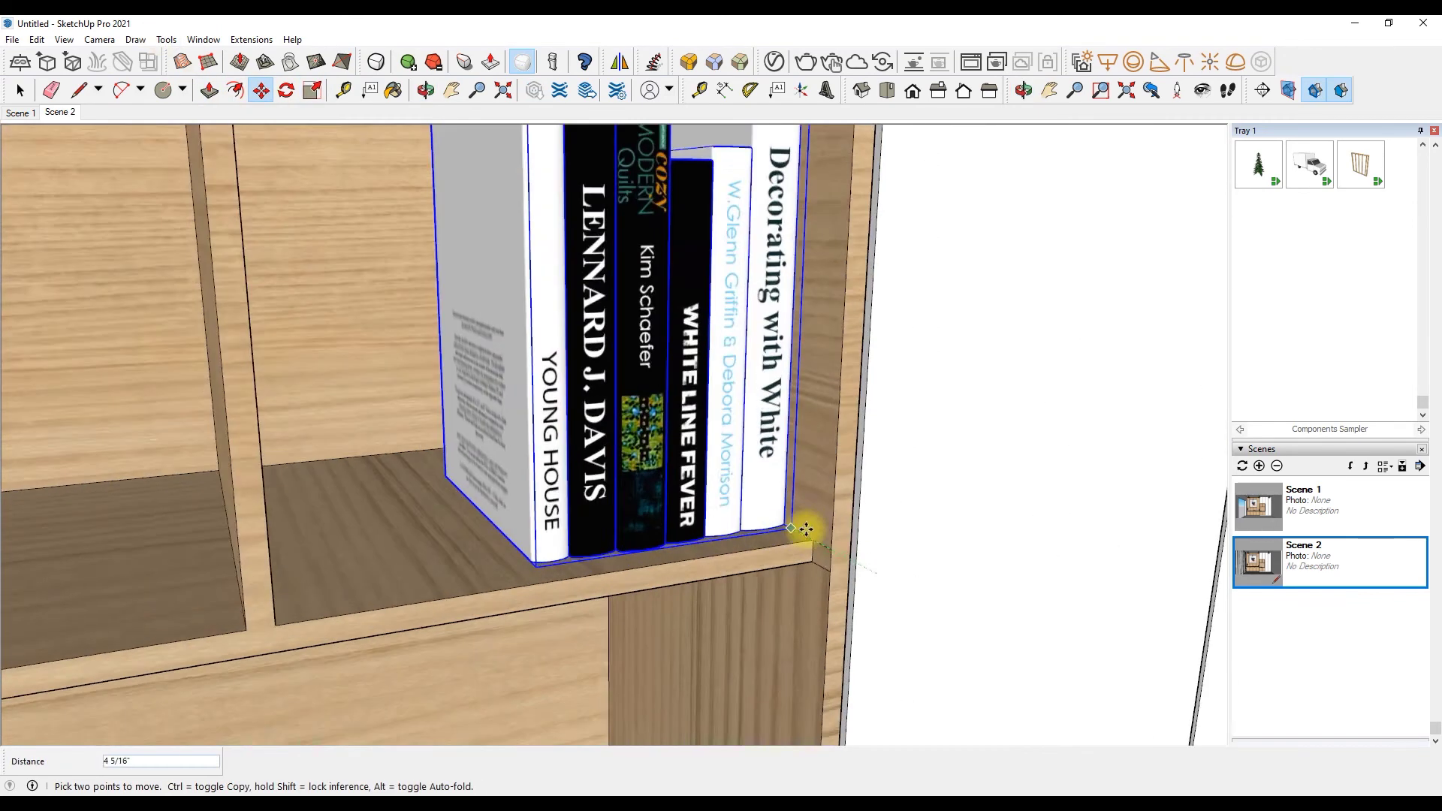
click(806, 530)
scroll(399, 359, down, 3)
scroll(345, 296, down, 3)
key(space)
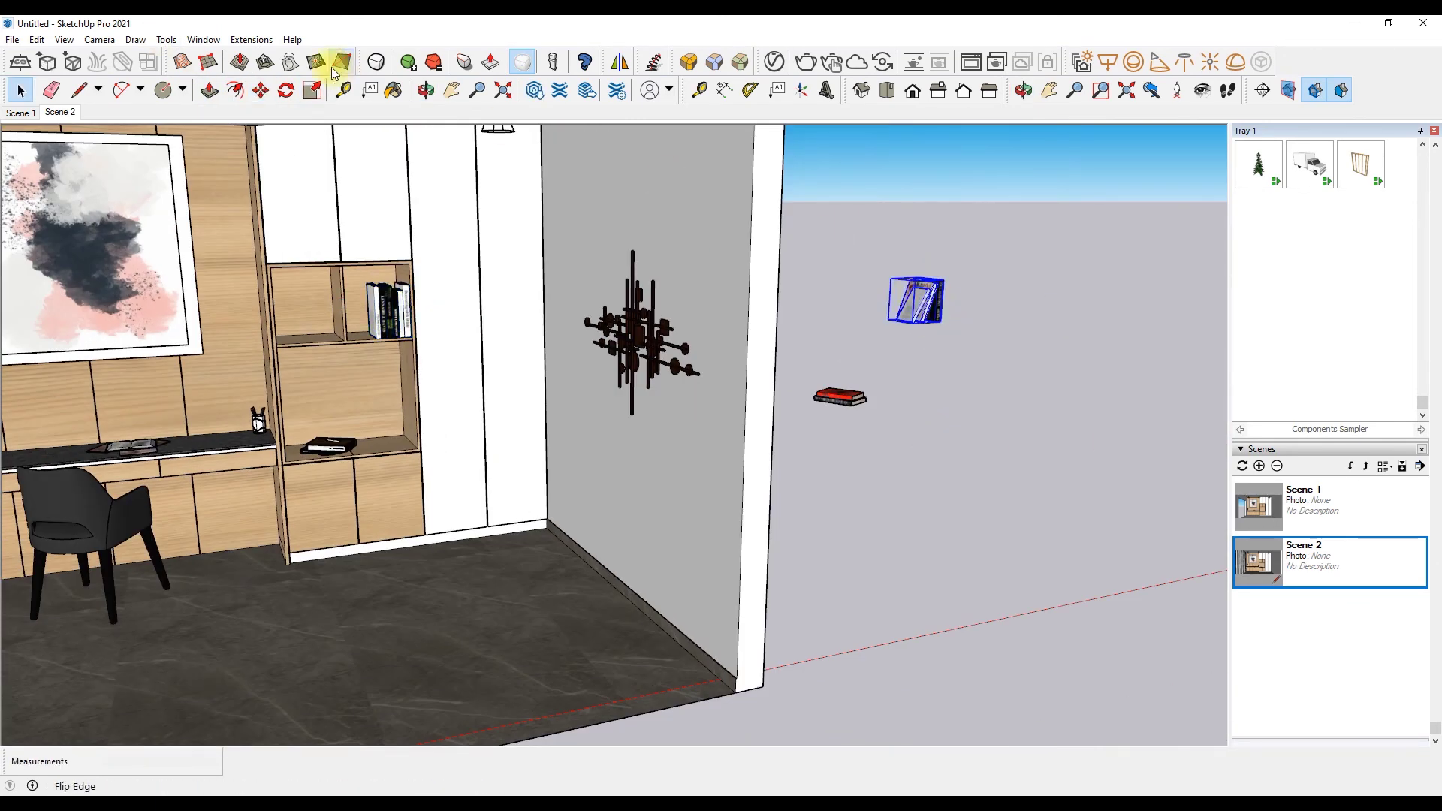
Step: Set the leaning design with nature book set in the upper-left cubby
scroll(375, 308, up, 3)
scroll(282, 331, up, 3)
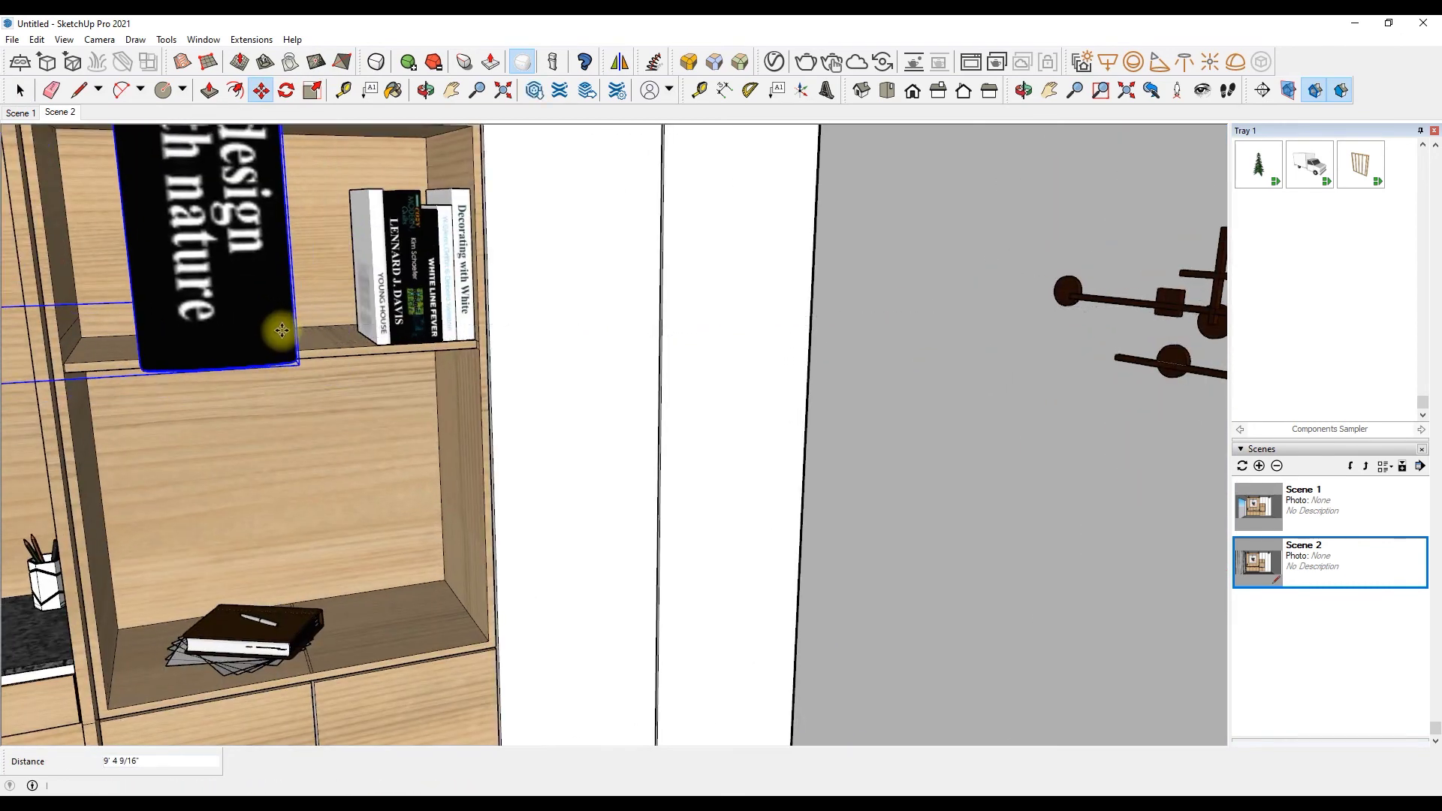
scroll(302, 364, up, 3)
click(283, 360)
scroll(413, 406, down, 3)
scroll(412, 406, down, 3)
Step: Scale the leaning book set by 1.56, nudge it along the shelf, and return to Scene 2
click(312, 90)
drag(204, 250, 162, 114)
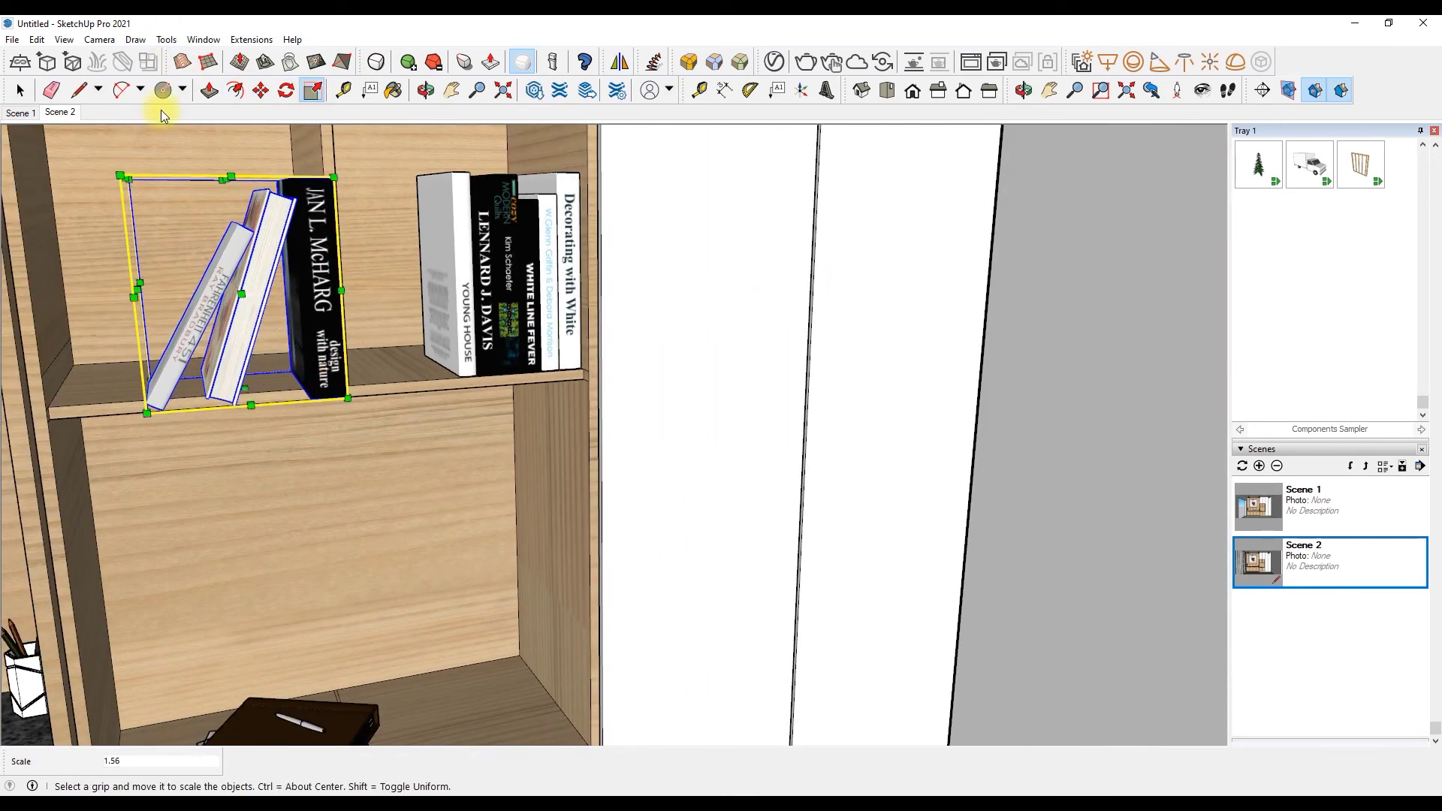
click(256, 90)
scroll(348, 386, up, 3)
scroll(316, 345, up, 2)
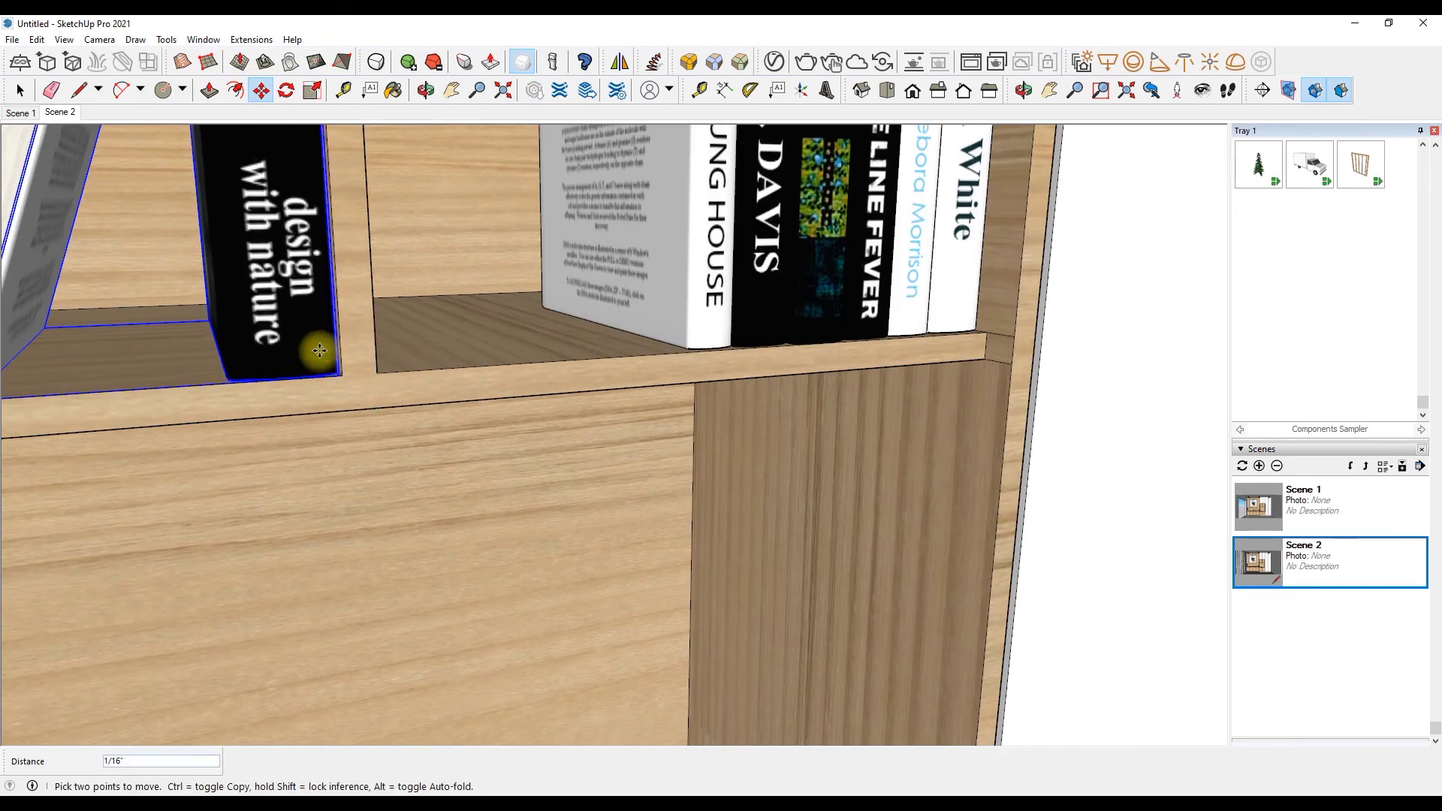
scroll(317, 352, down, 2)
drag(317, 352, 321, 361)
key(space)
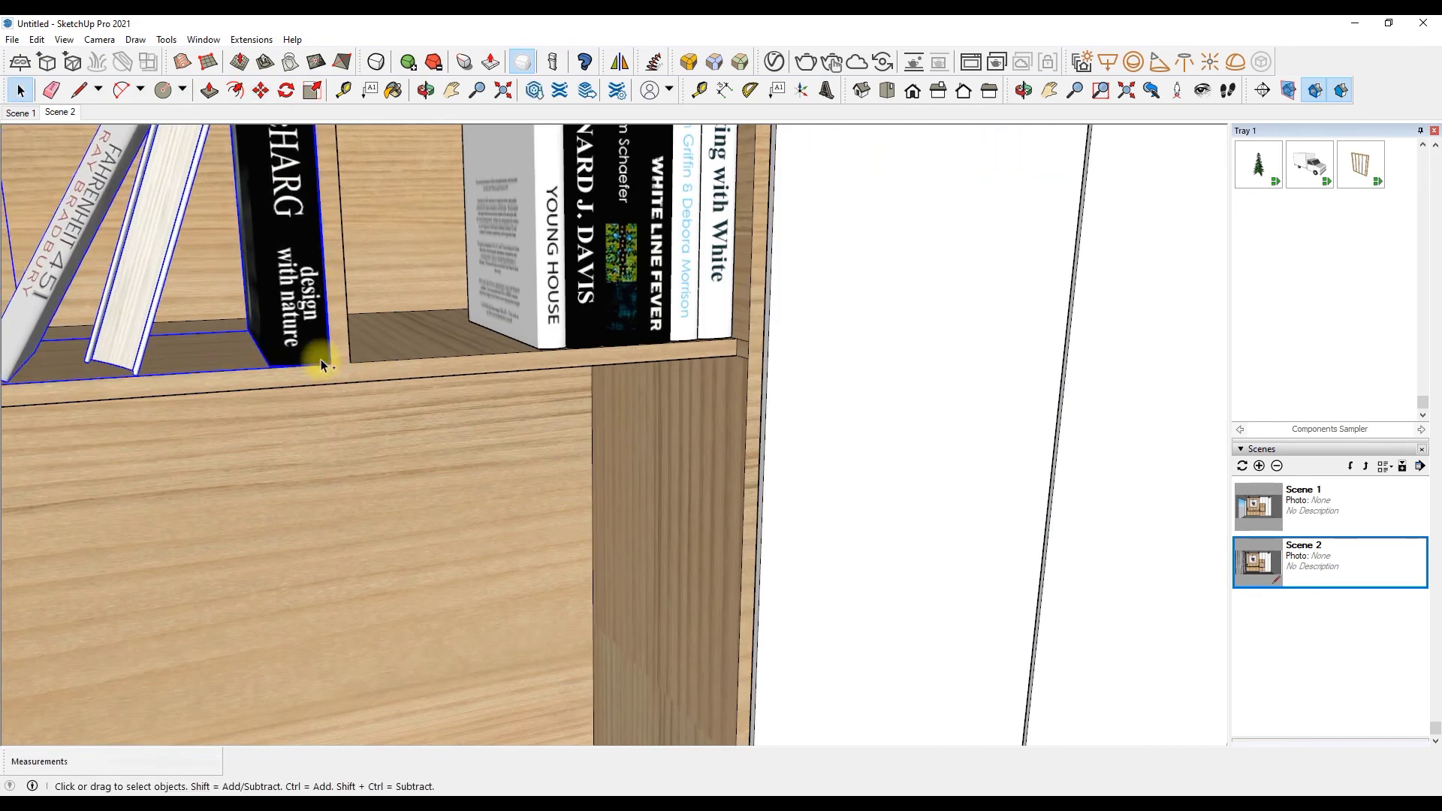
double_click(1263, 554)
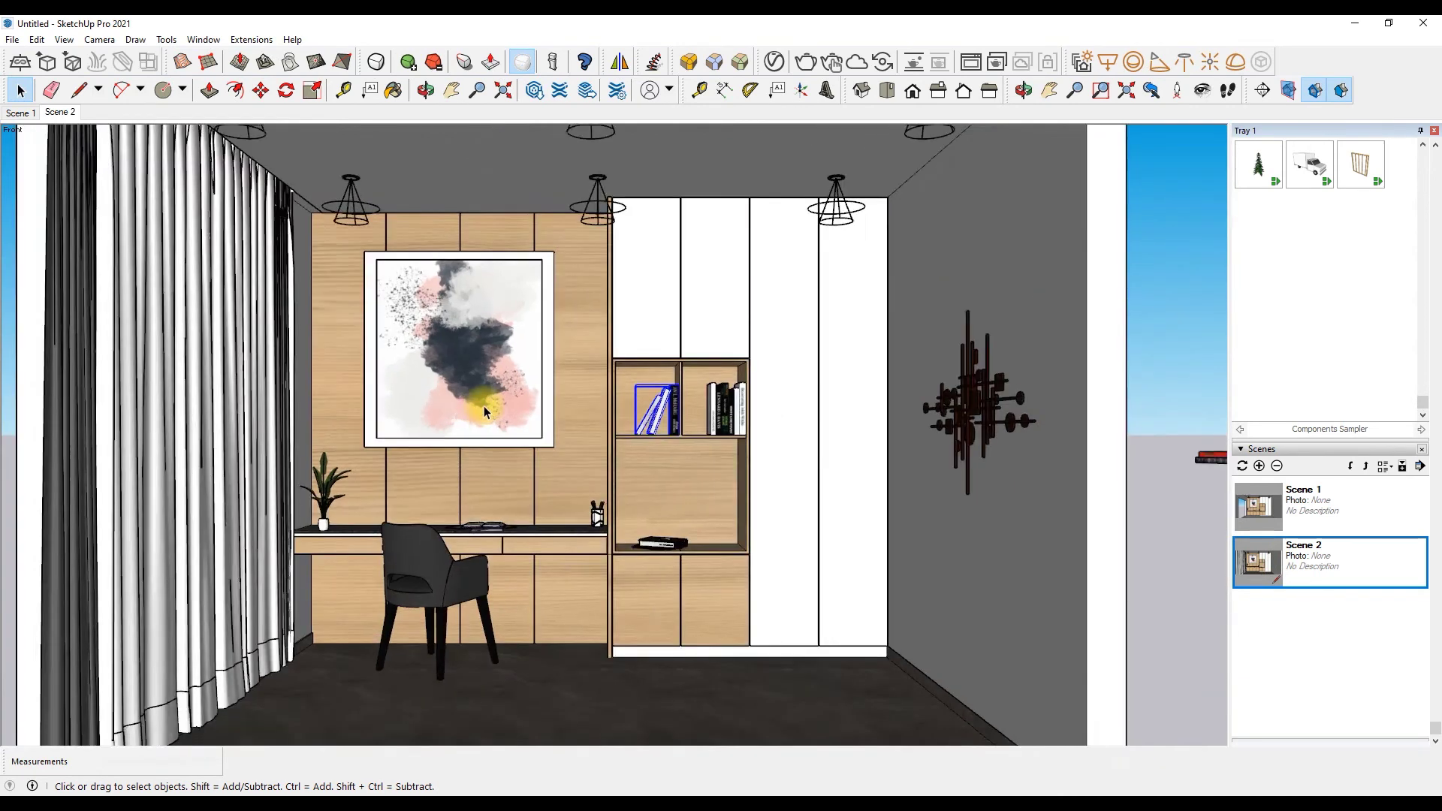
Step: Shrink the selected upper-shelf book groups to 0.90 scale
scroll(615, 418, up, 3)
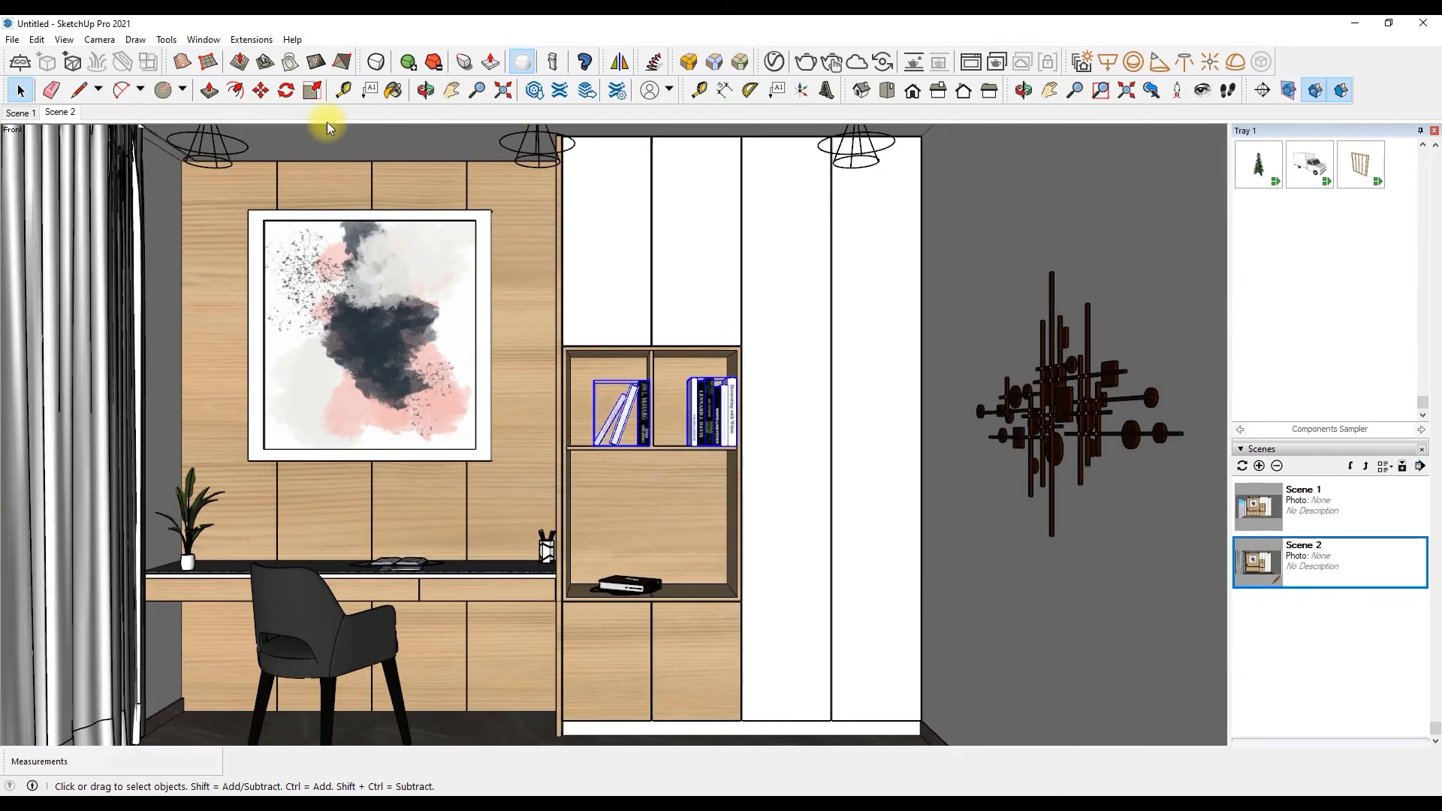
click(312, 91)
drag(736, 378, 722, 384)
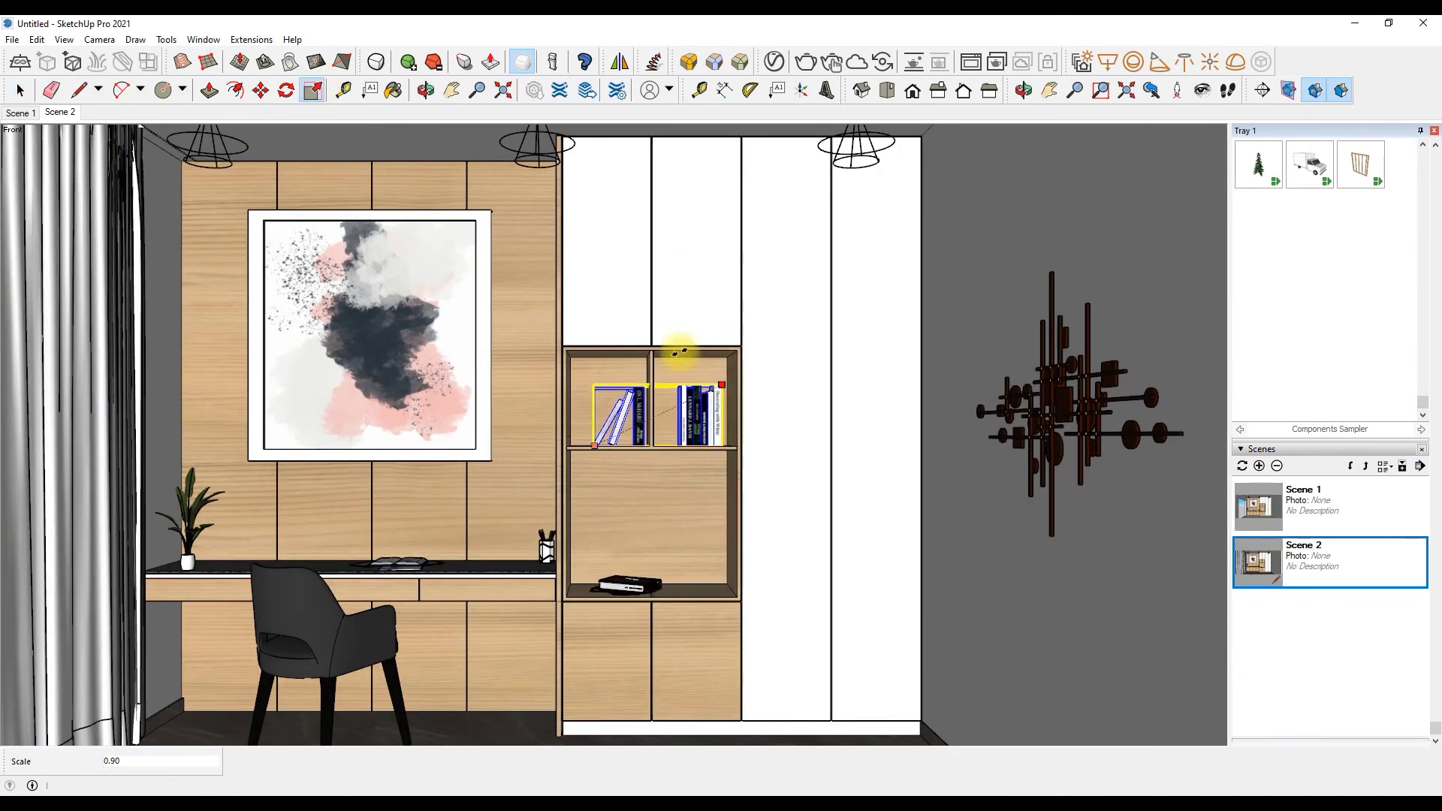
click(261, 90)
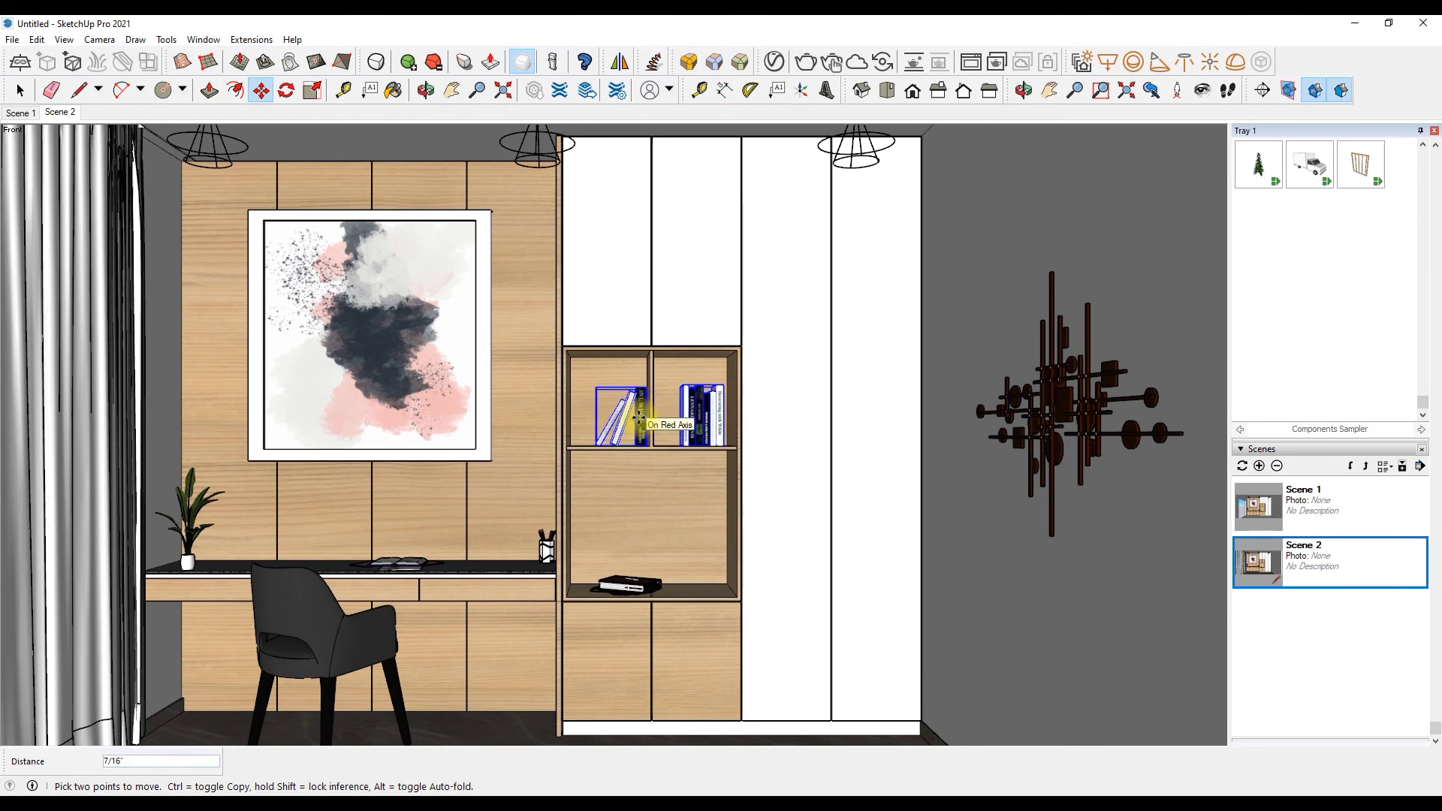
key(space)
Step: Shift the right book group rightward into the right cubby
scroll(639, 418, up, 2)
scroll(678, 414, up, 3)
click(254, 92)
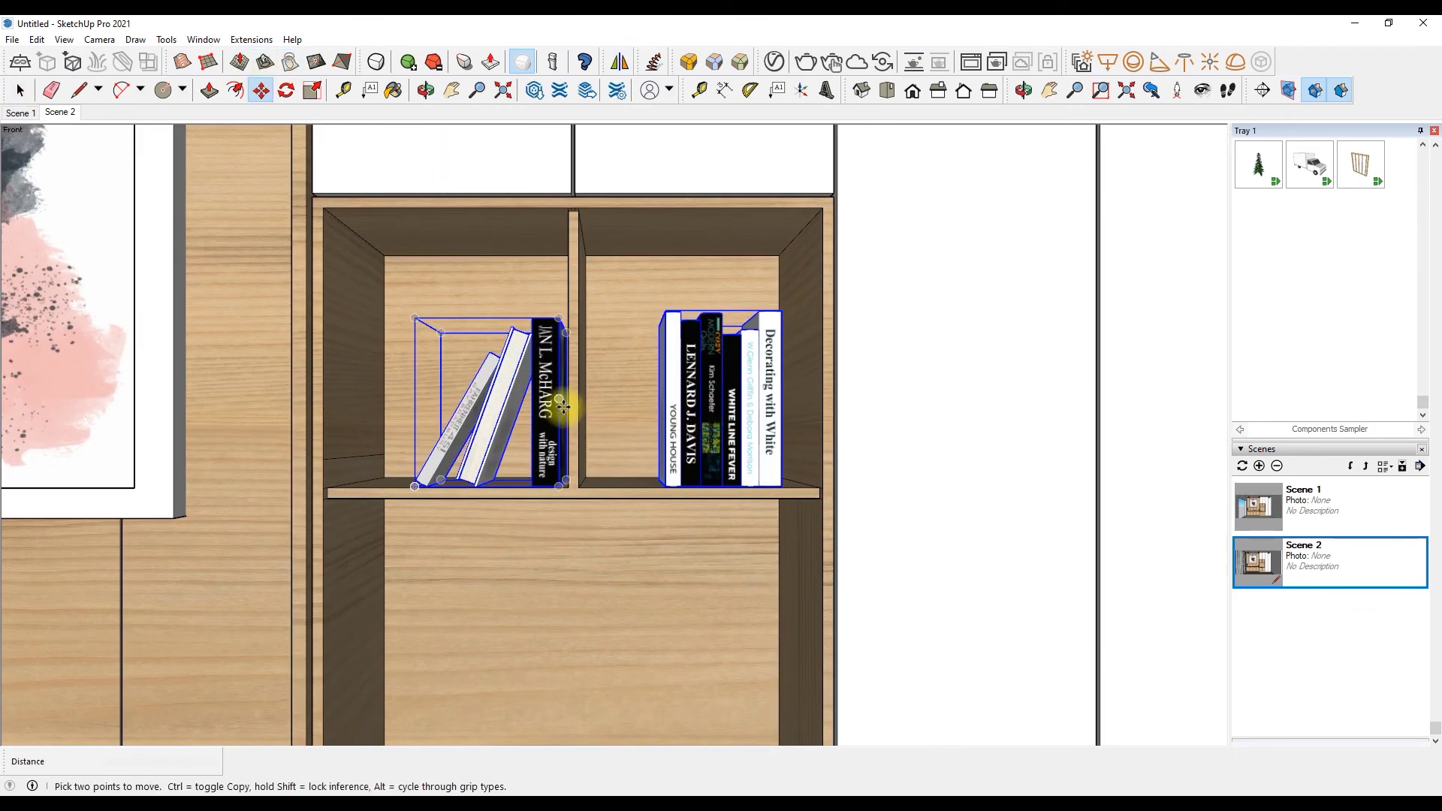
key(space)
scroll(394, 388, down, 1)
scroll(571, 366, up, 1)
click(571, 367)
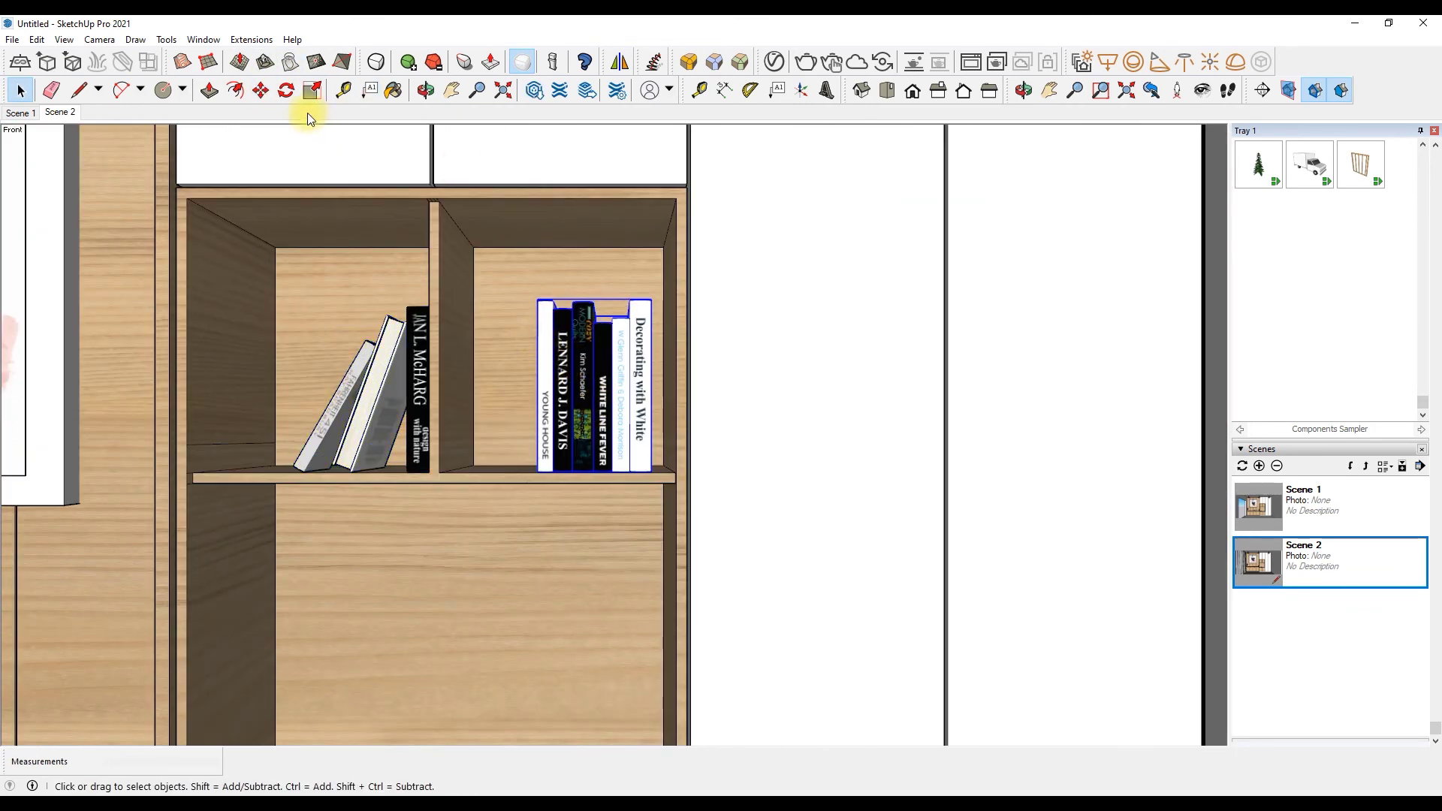
click(261, 90)
scroll(615, 363, up, 2)
click(669, 399)
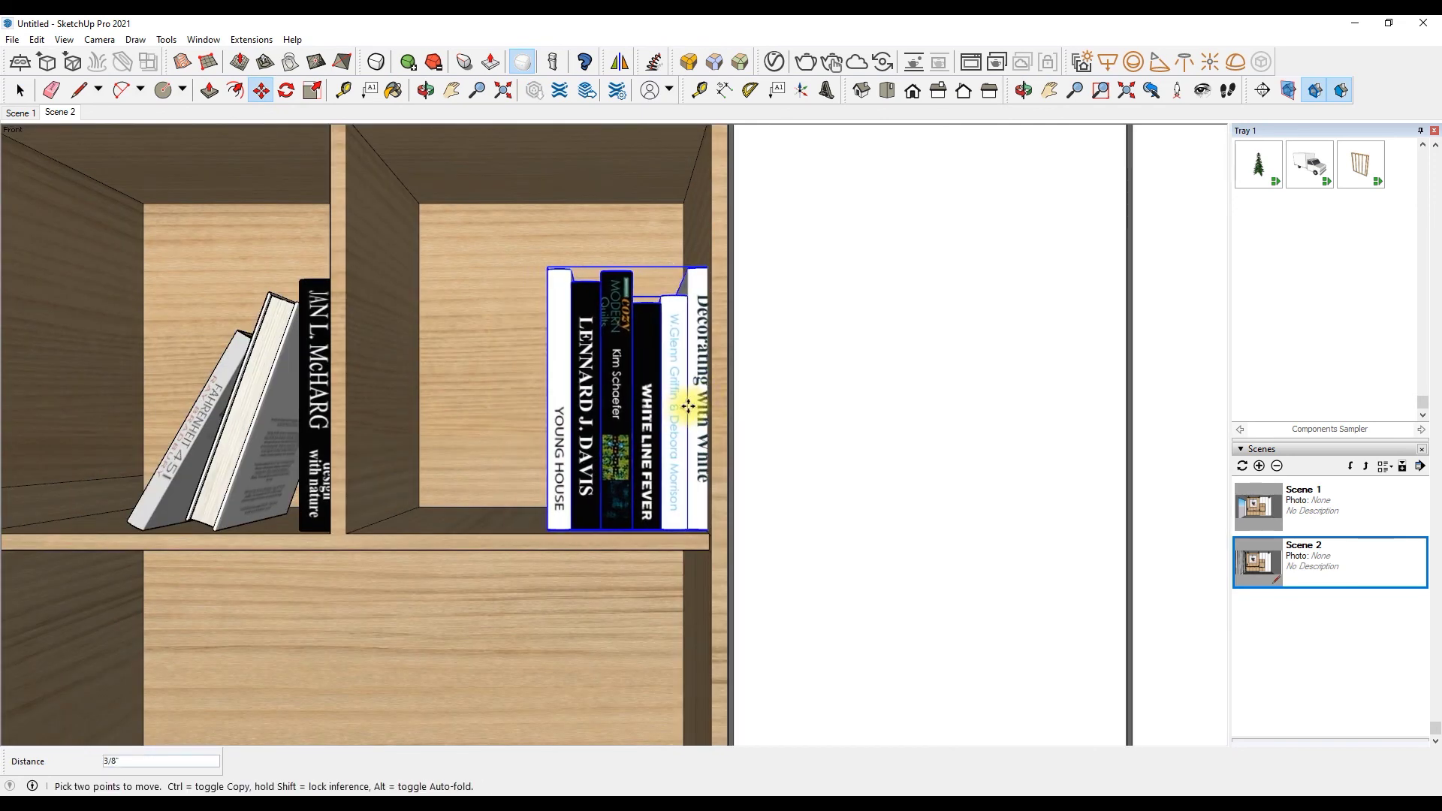
key(space)
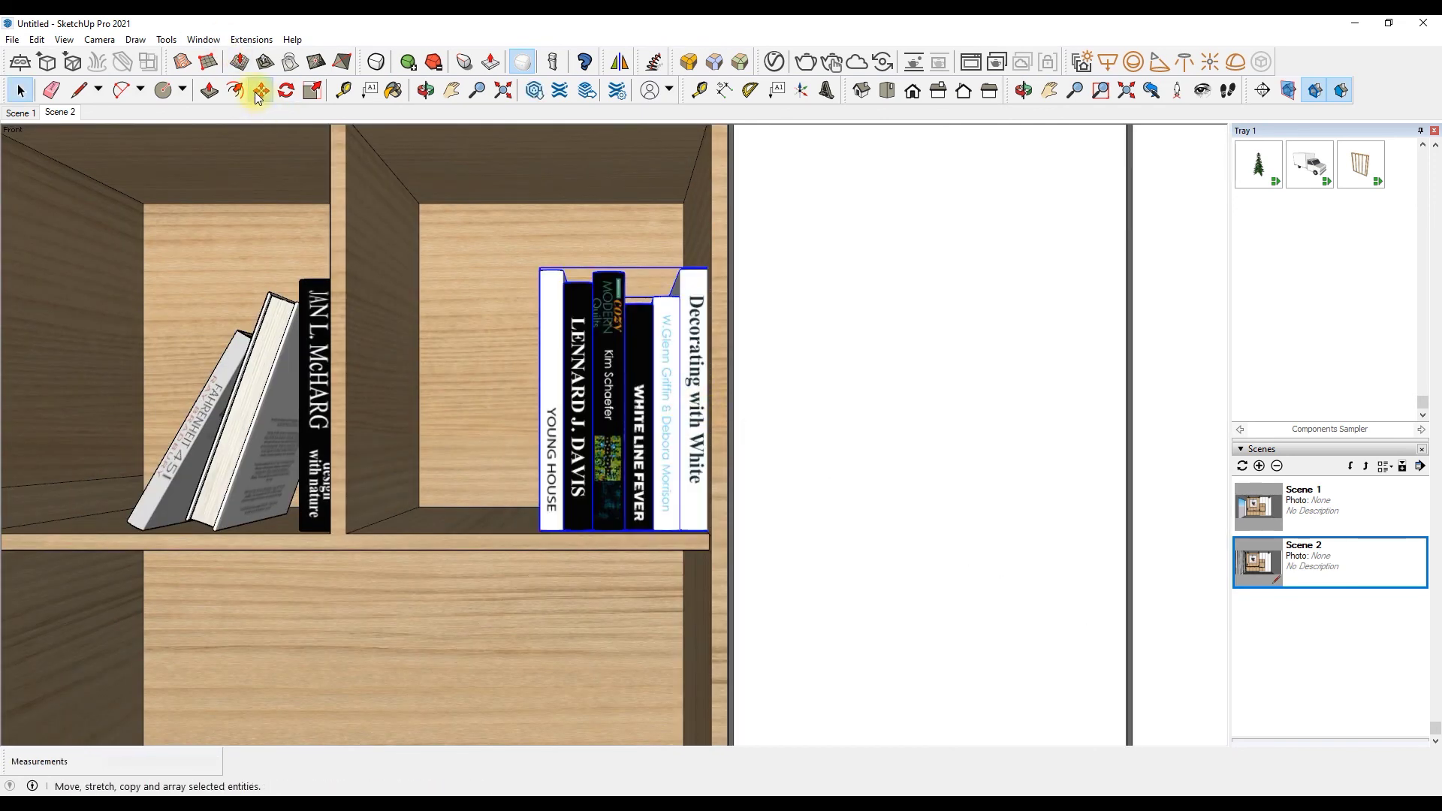
Step: Move the red book onto the lower shelf beside the black books
click(256, 93)
click(427, 313)
scroll(428, 313, down, 3)
scroll(646, 428, down, 2)
key(space)
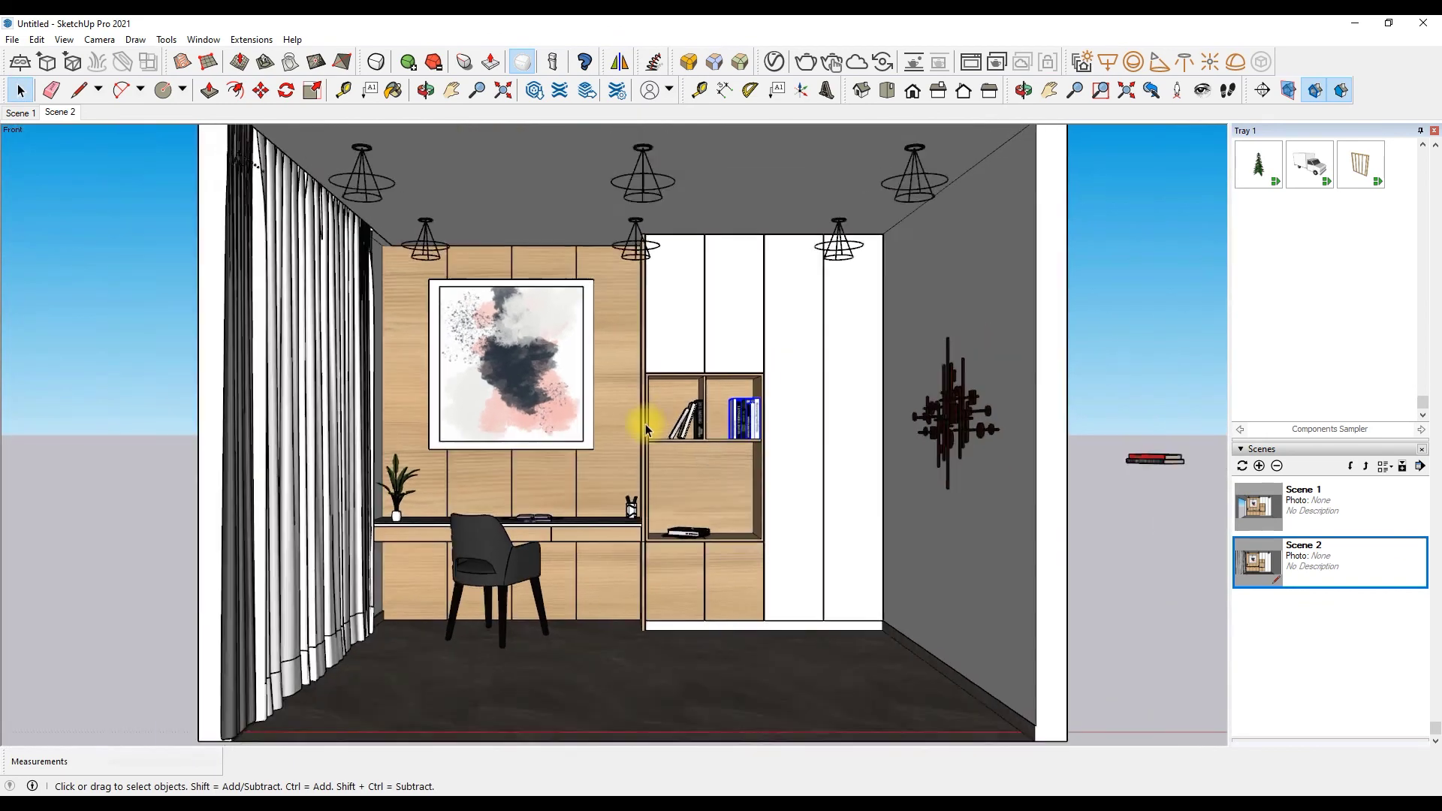
scroll(646, 428, down, 2)
click(489, 164)
scroll(683, 516, up, 2)
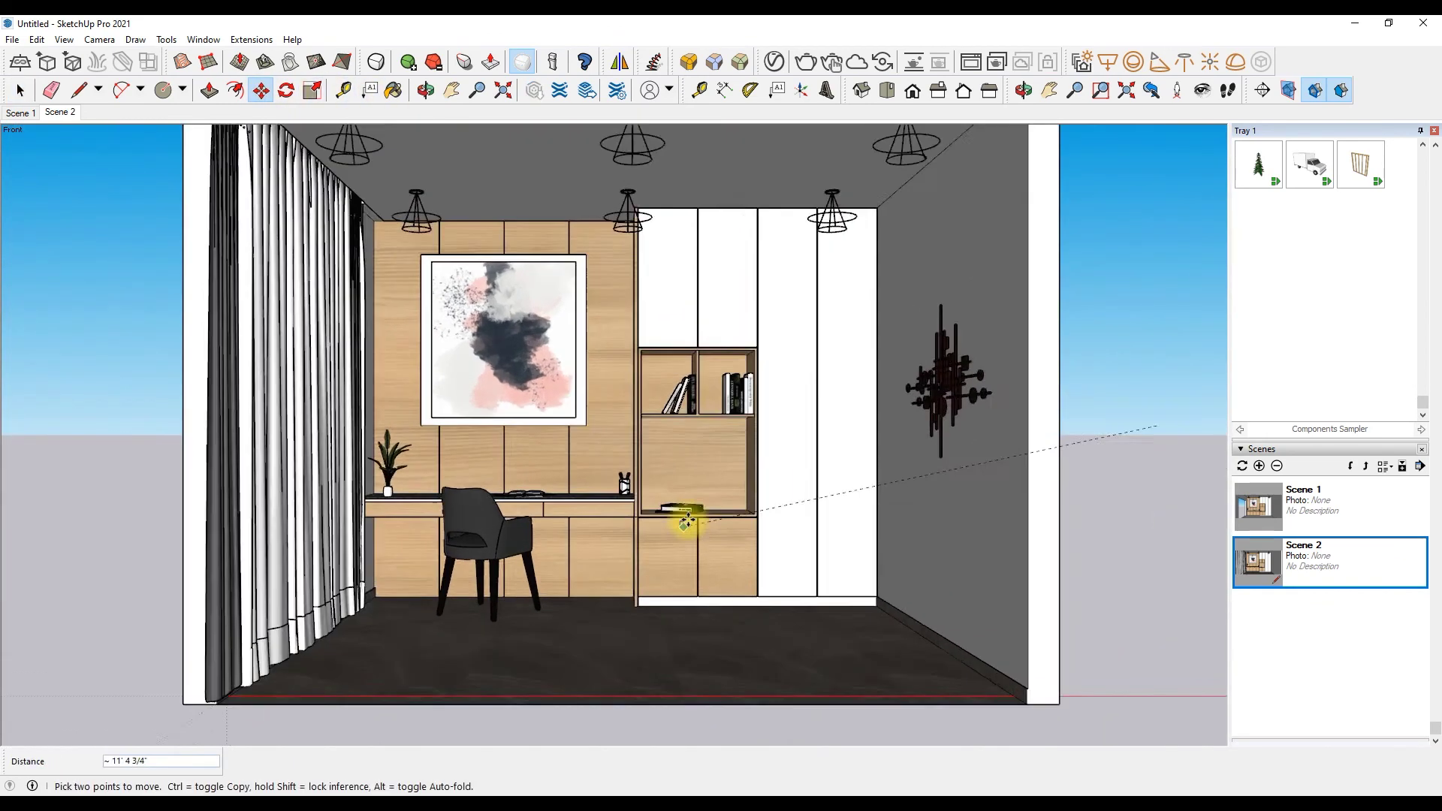
scroll(724, 515, up, 3)
scroll(746, 499, up, 4)
scroll(798, 541, down, 3)
scroll(799, 541, down, 3)
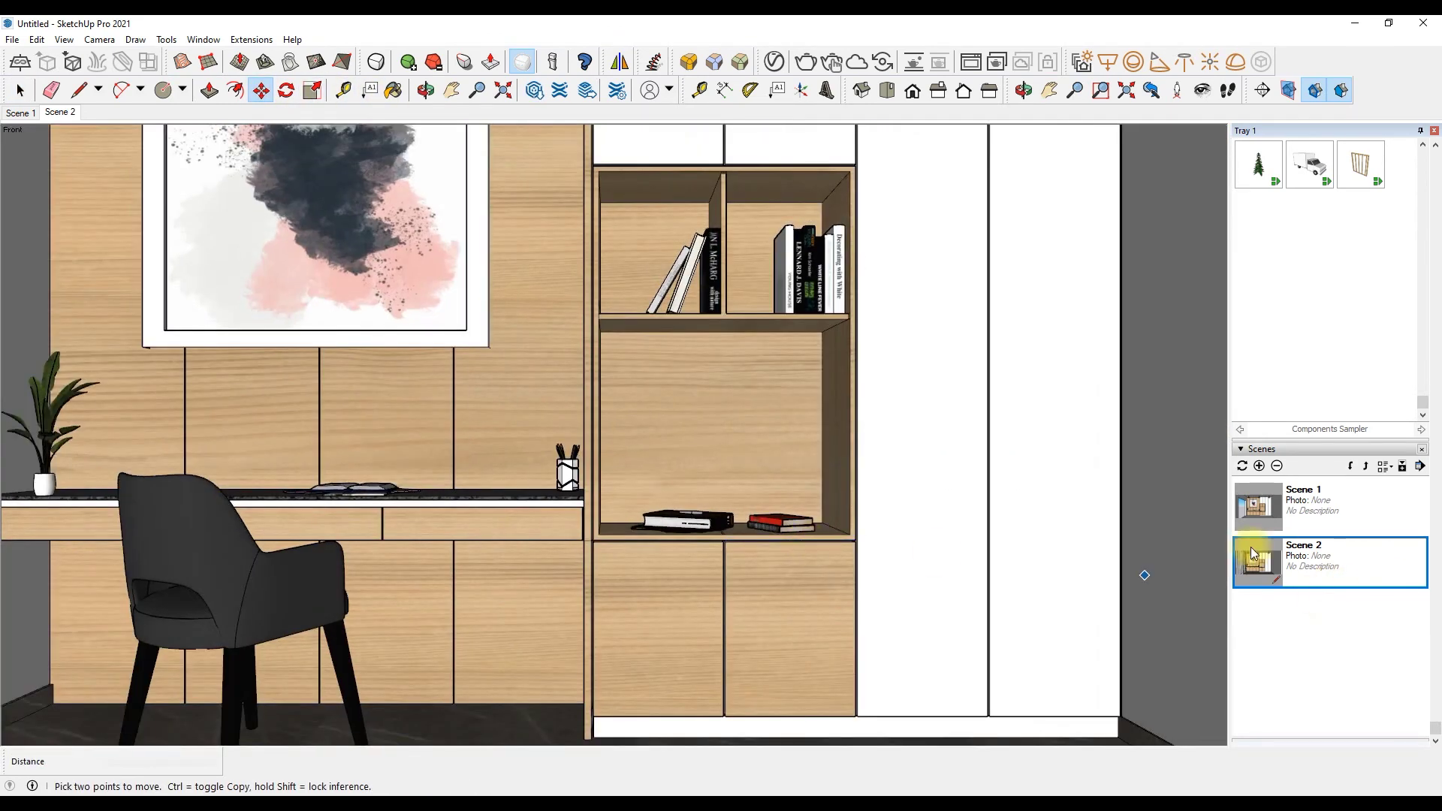
key(space)
scroll(1095, 580, down, 4)
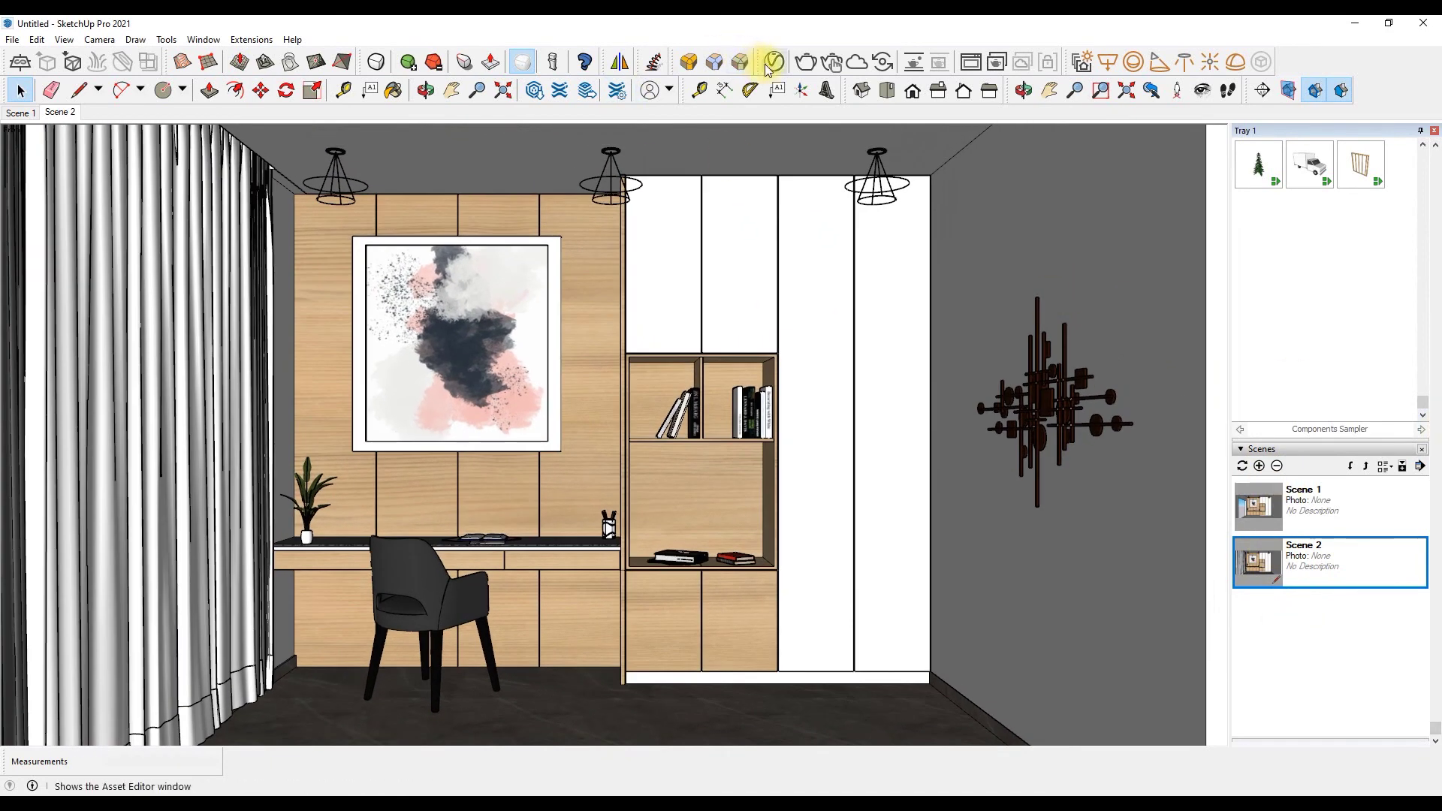
Step: Give the marble Material14 a 0.13 Coat layer in the V-Ray Asset Editor
click(774, 62)
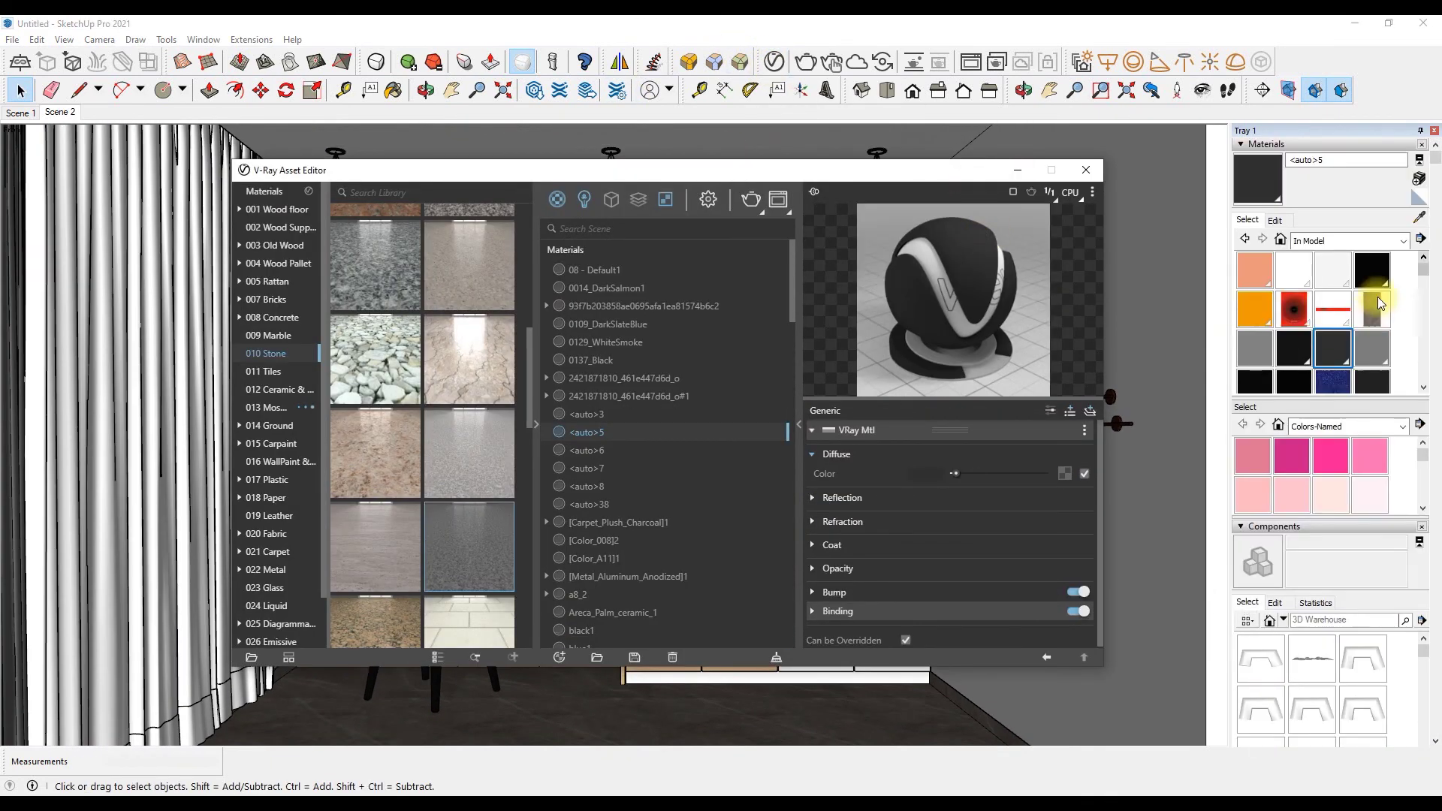
click(1379, 304)
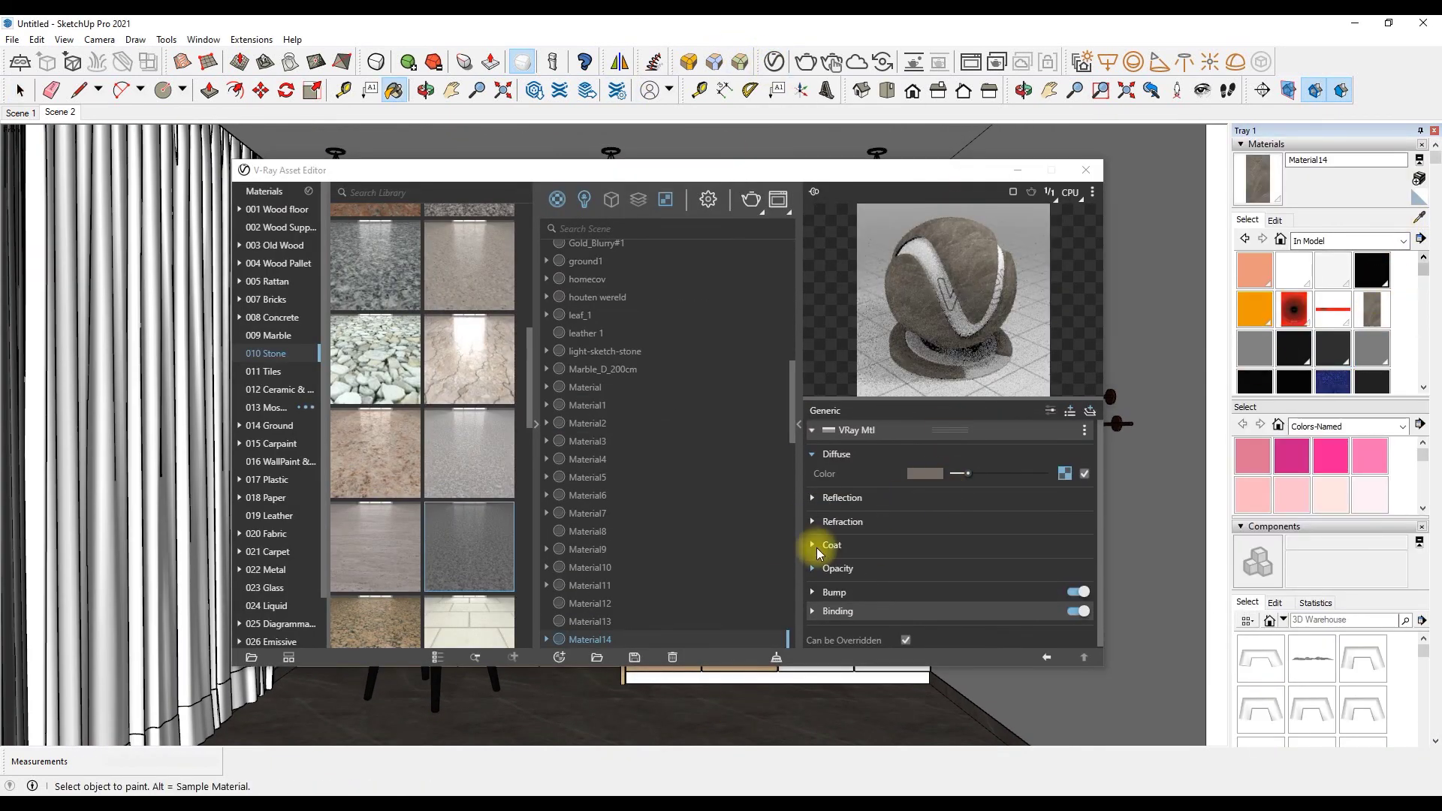
click(821, 546)
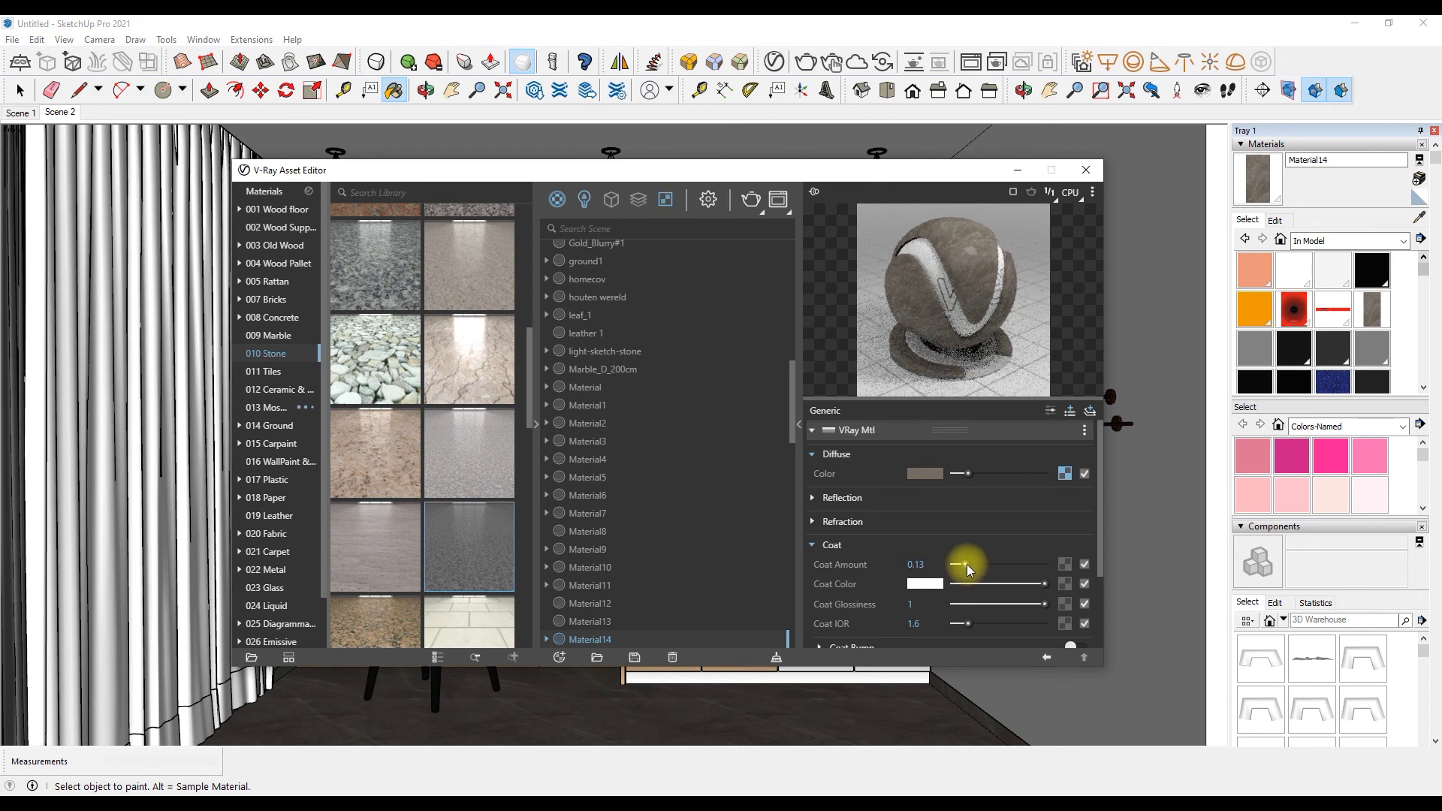
click(1087, 170)
Step: Confirm the 1920×1080 render output settings and start the V-Ray render
click(772, 61)
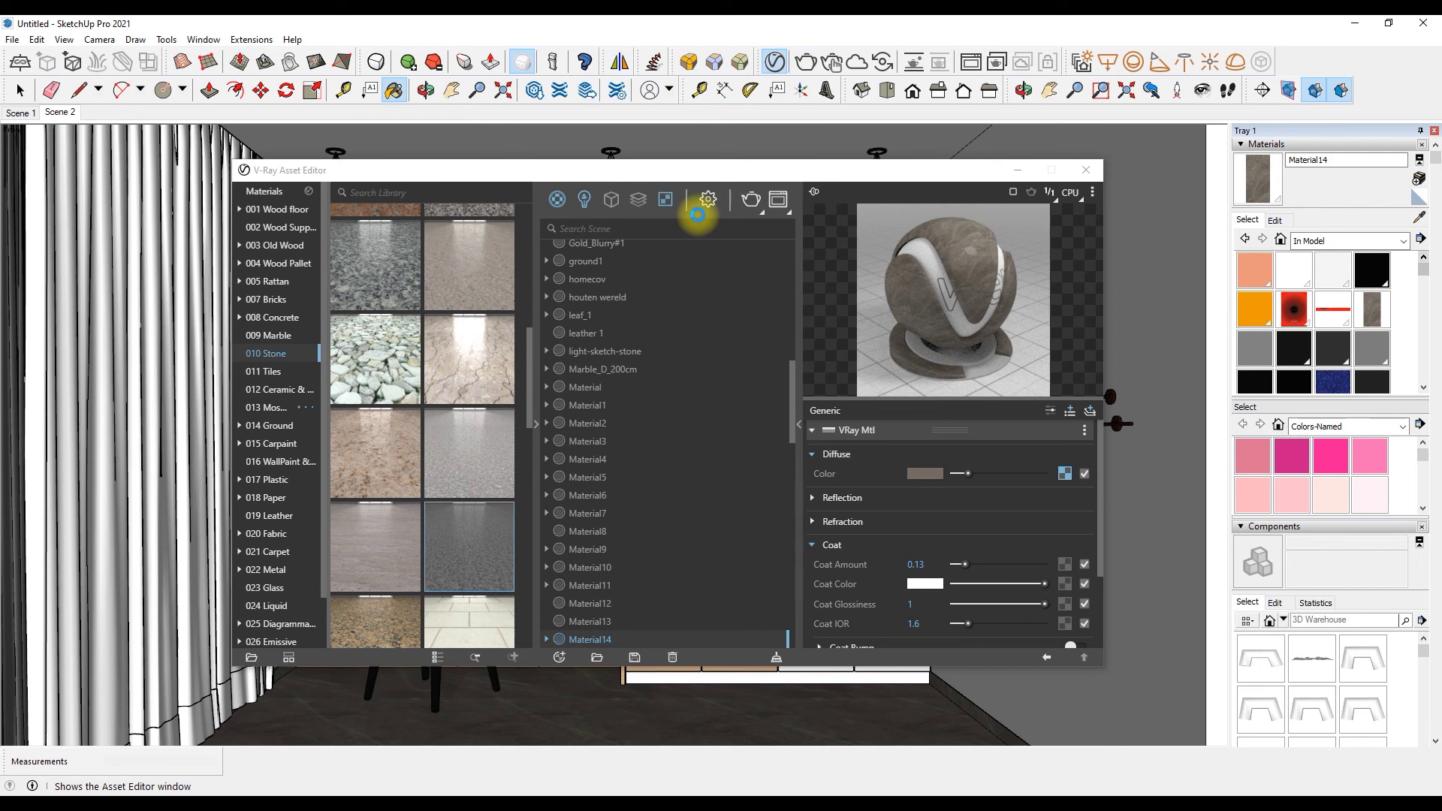
click(714, 203)
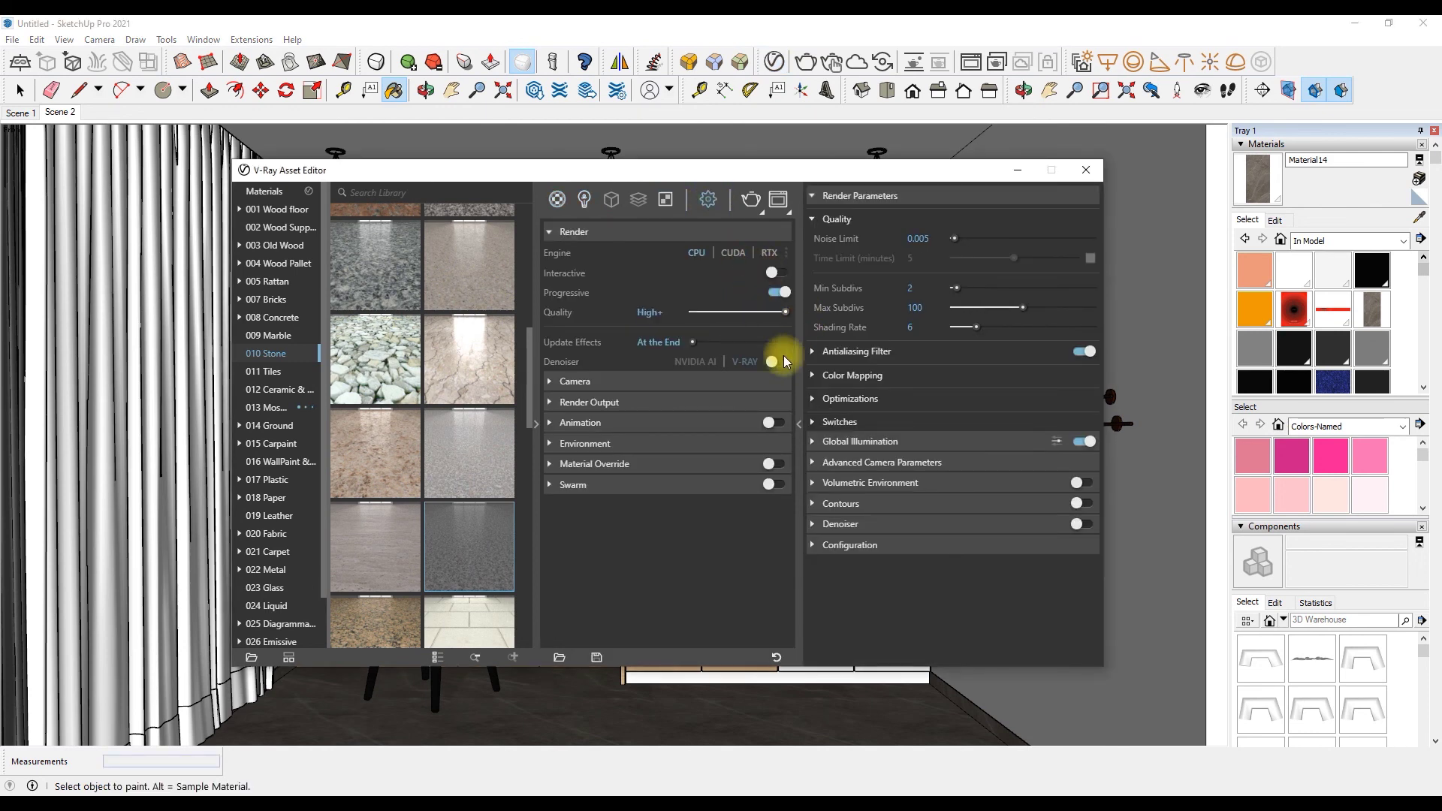
click(684, 403)
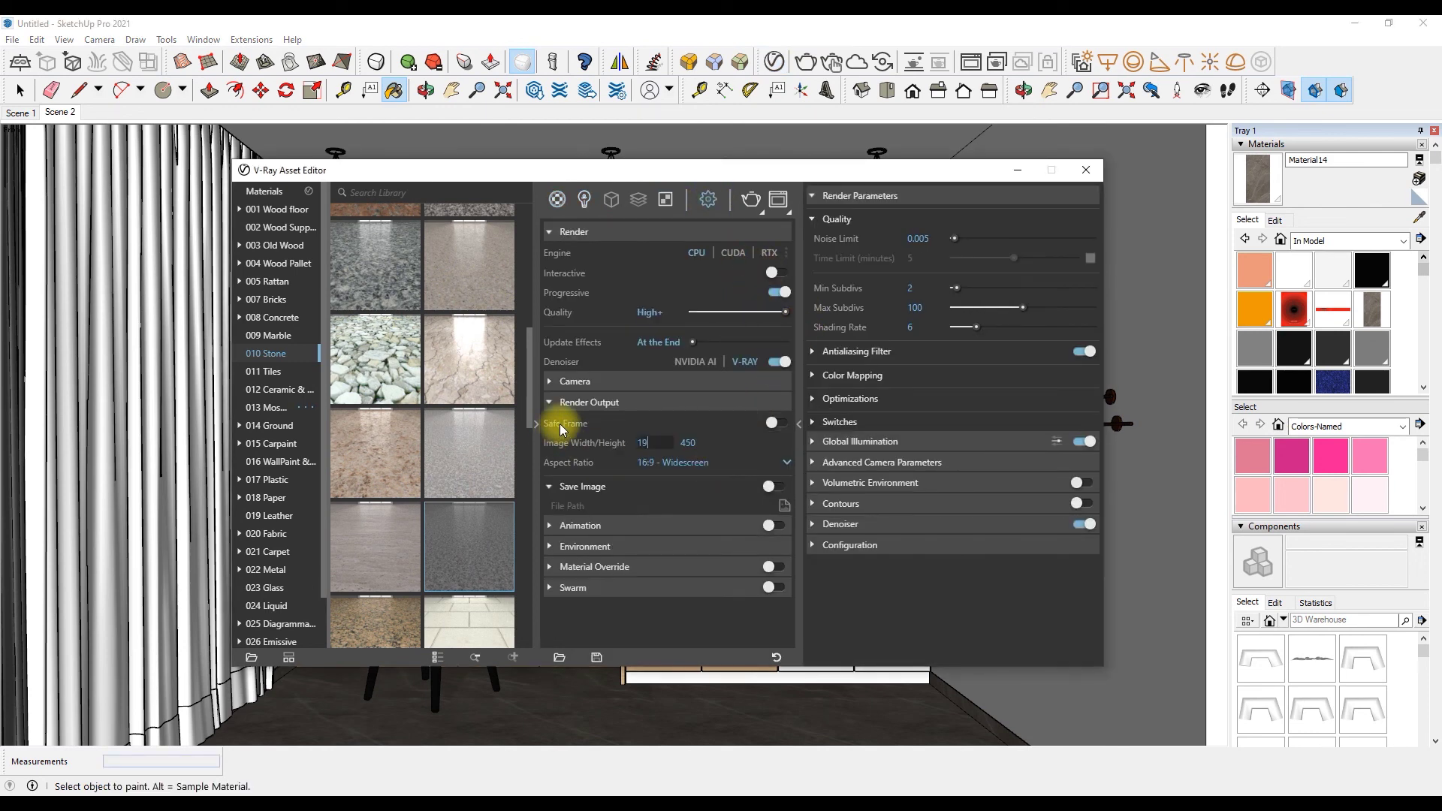
click(1087, 167)
click(806, 61)
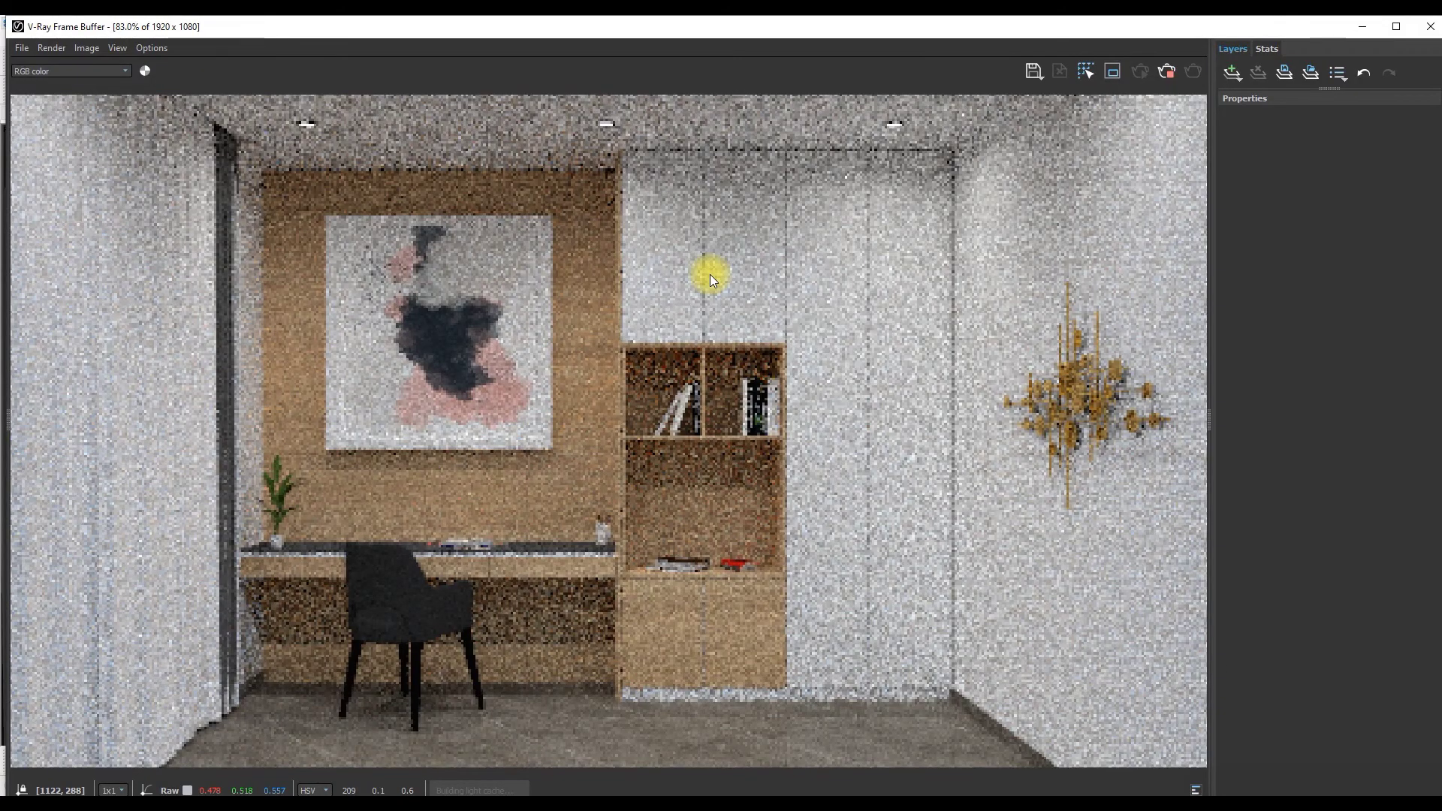